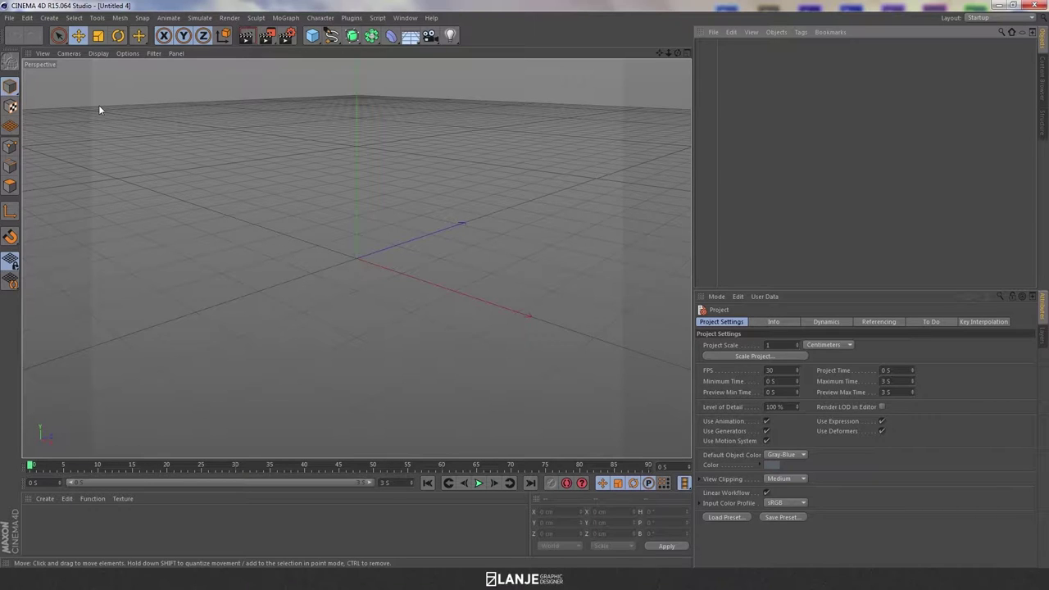
Add a Sphere primitive to the scene, discarding a stray cube first
{"action": "left_click", "coordinate": [312, 35]}
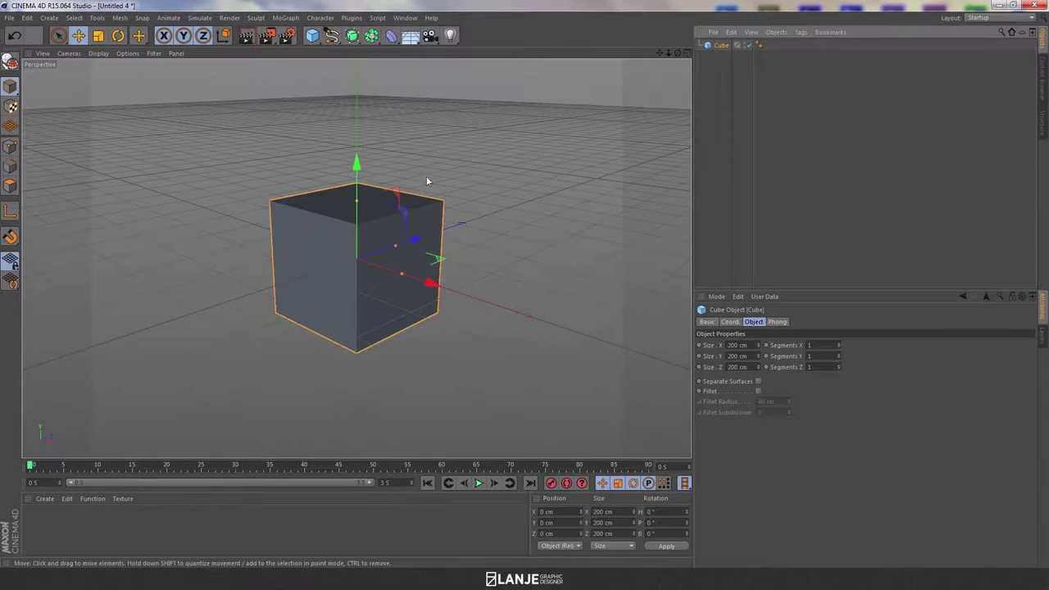
{"action": "key", "text": "Delete"}
{"action": "left_click", "coordinate": [312, 35]}
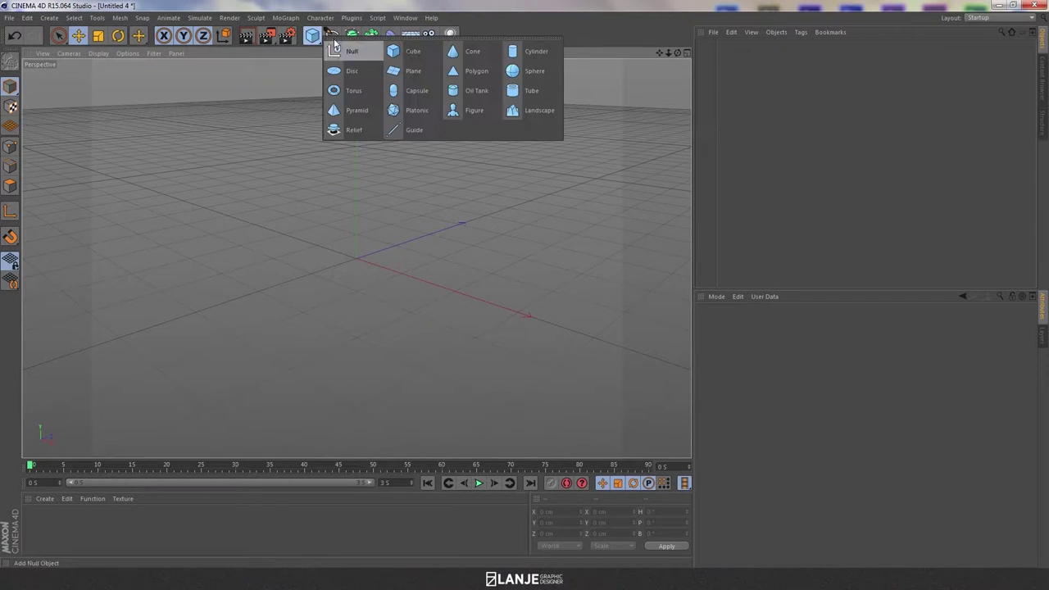
{"action": "left_click", "coordinate": [554, 78]}
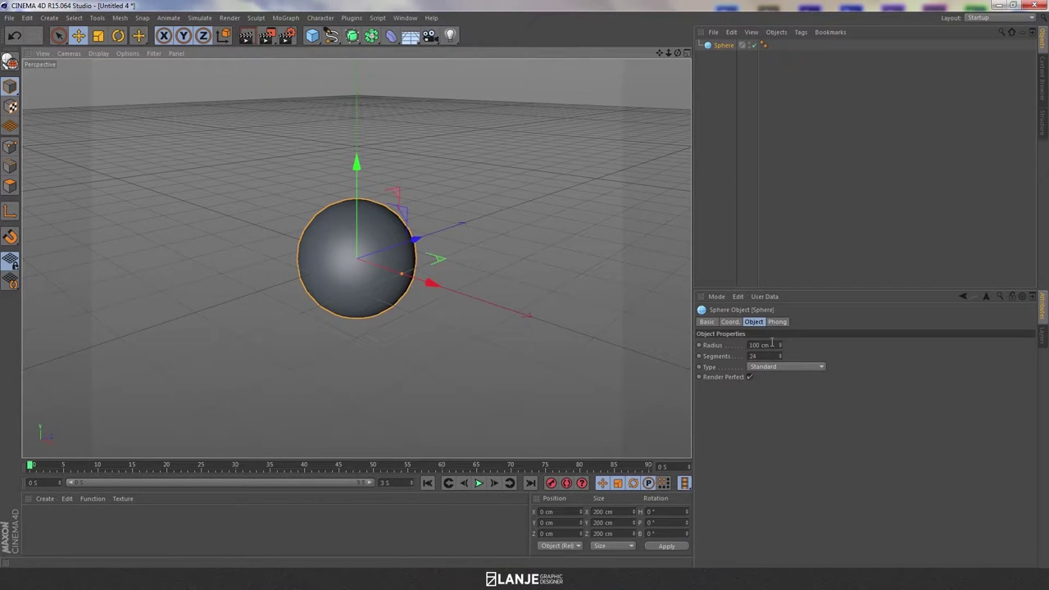
Give the sphere a 250 cm radius and 100 segments
{"action": "left_click_drag", "start_coordinate": [771, 345], "coordinate": [710, 346]}
{"action": "type", "text": "250"}
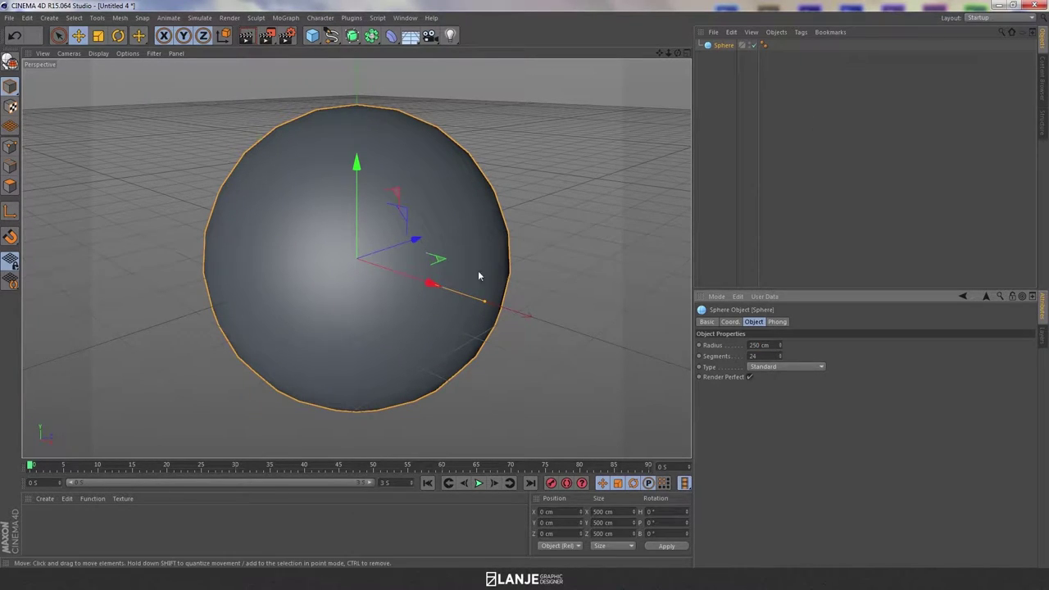
{"action": "type", "text": "100"}
{"action": "key", "text": "Return"}
{"action": "mouse_move", "coordinate": [585, 215]}
{"action": "left_mouse_down", "text": "alt"}
{"action": "mouse_move", "coordinate": [581, 197]}
{"action": "mouse_move", "coordinate": [553, 204]}
{"action": "left_mouse_up", "text": "alt"}
{"action": "left_click", "coordinate": [763, 45]}
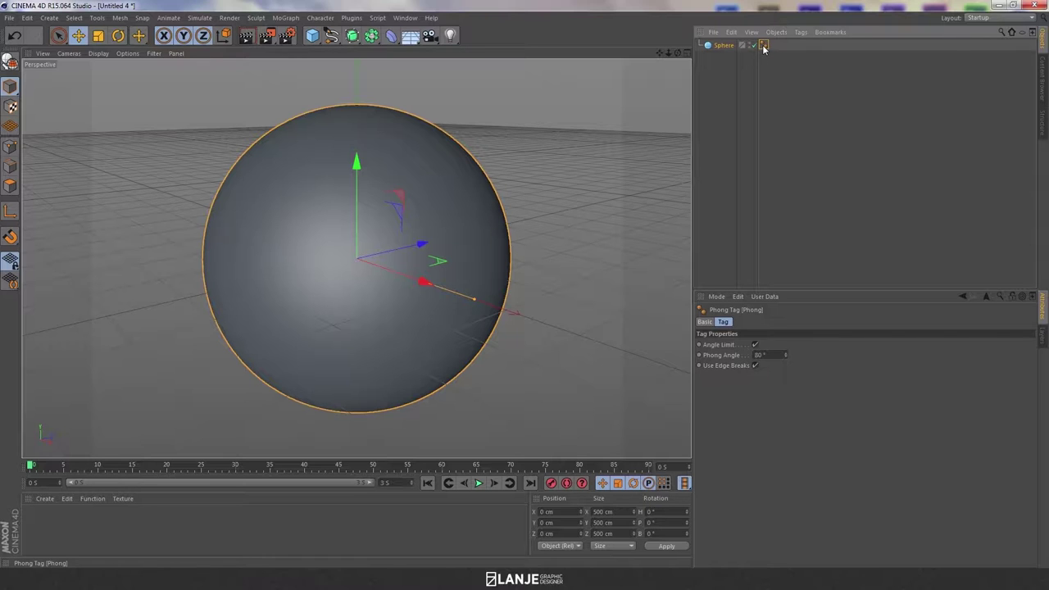
Delete the sphere's Phong tag so its facets show
{"action": "key", "text": "Delete"}
{"action": "left_click", "coordinate": [724, 47]}
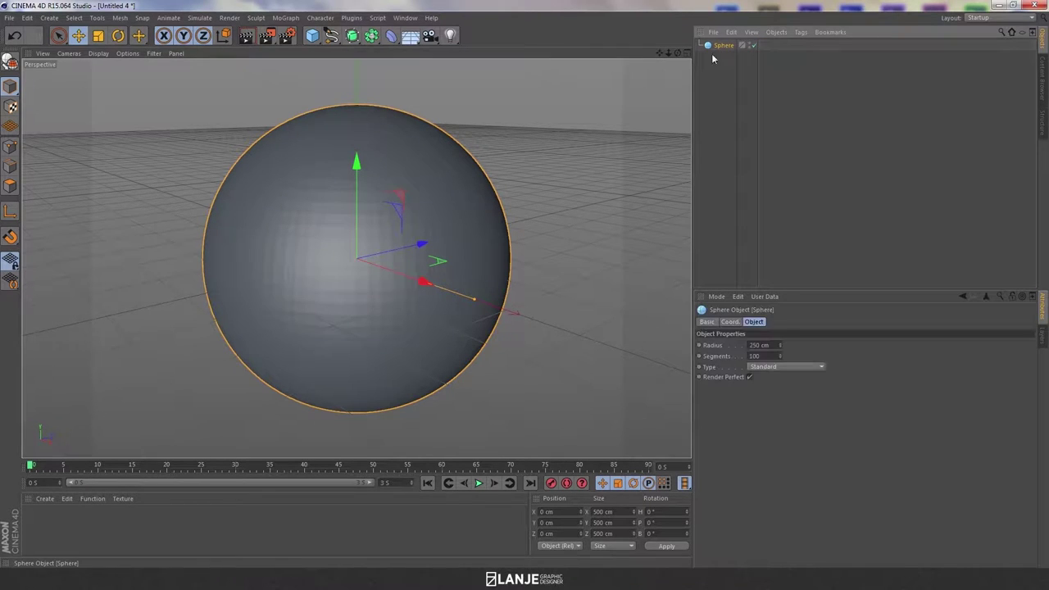
{"action": "right_click_drag", "start_coordinate": [445, 223], "coordinate": [620, 216], "text": "alt"}
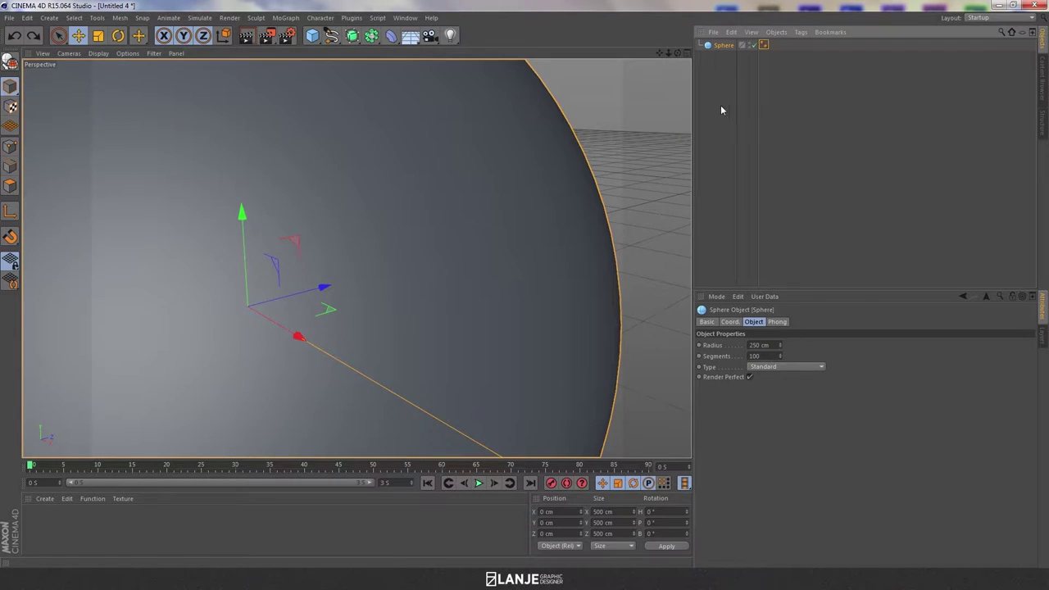
{"action": "left_click", "coordinate": [720, 105]}
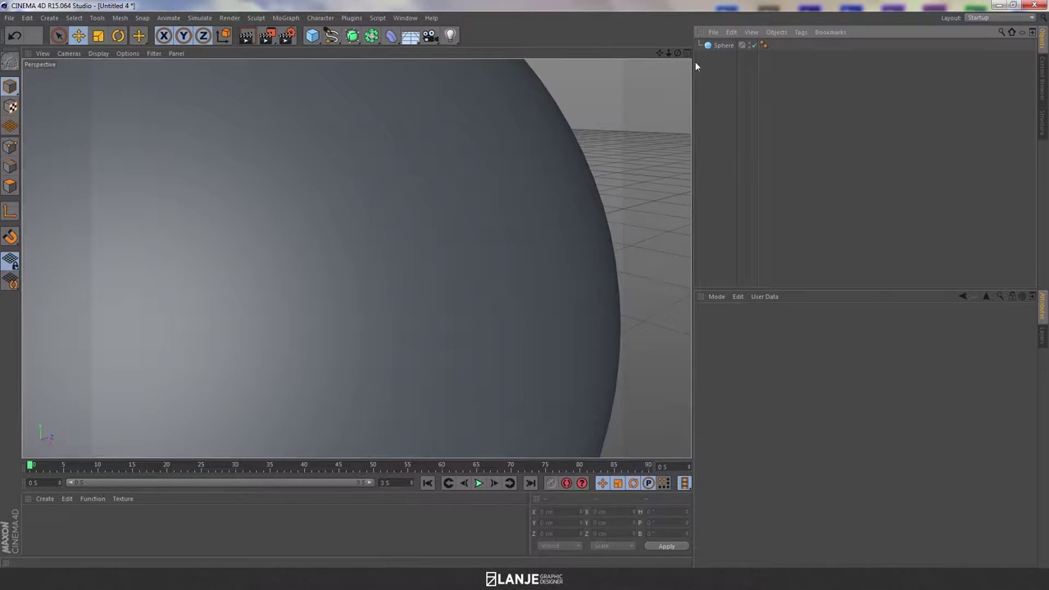
{"action": "left_click", "coordinate": [761, 44]}
{"action": "key", "text": "Delete"}
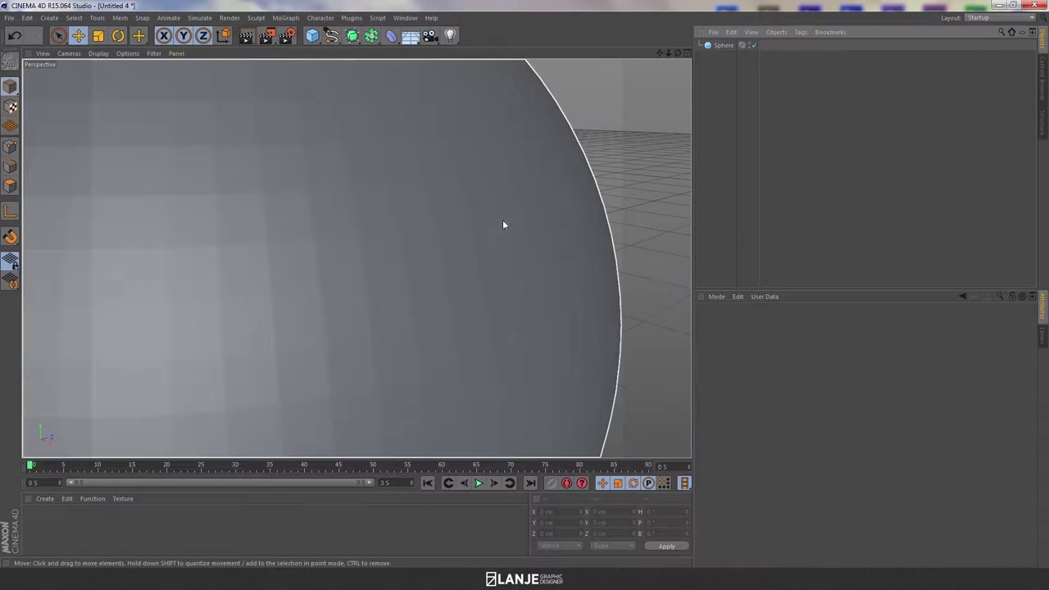
{"action": "scroll", "coordinate": [548, 194], "scroll_direction": "down", "scroll_amount": 5}
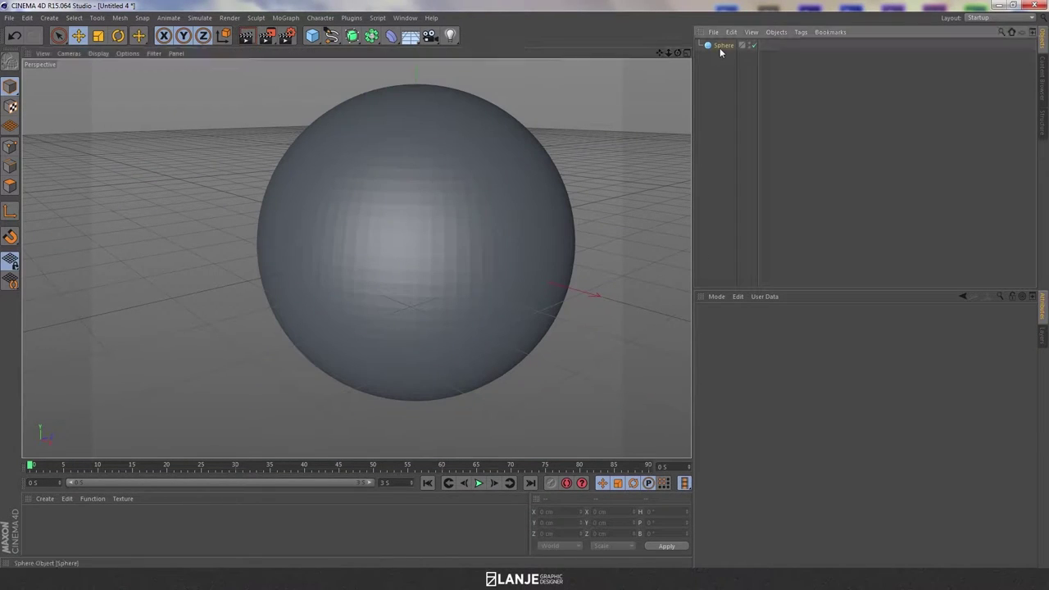
Set the sphere Type to Octahedron and turn off Render Perfect
{"action": "left_click", "coordinate": [721, 46]}
{"action": "left_click", "coordinate": [774, 367]}
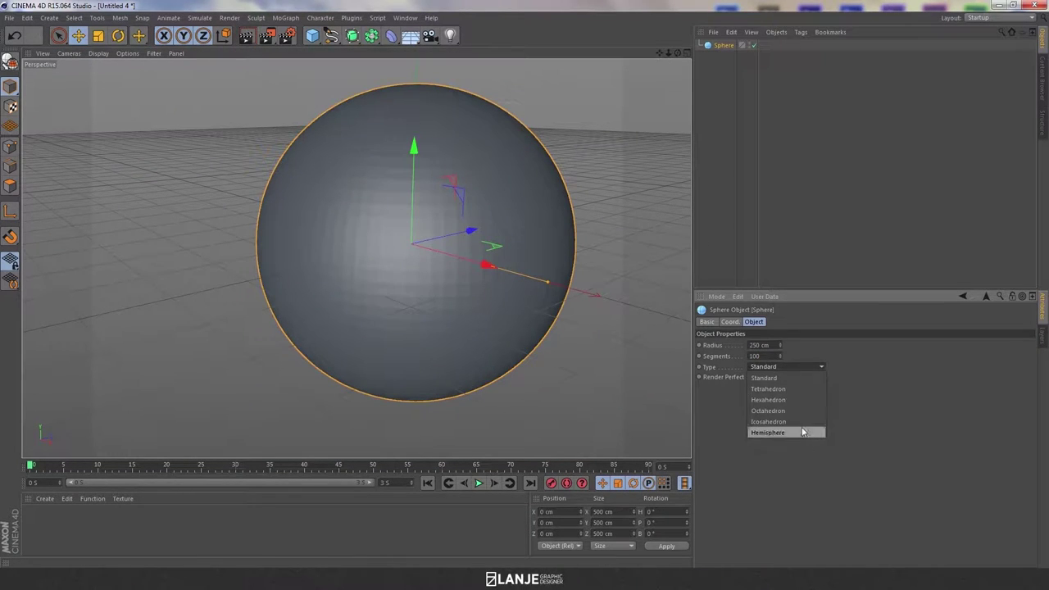
{"action": "left_click", "coordinate": [798, 409]}
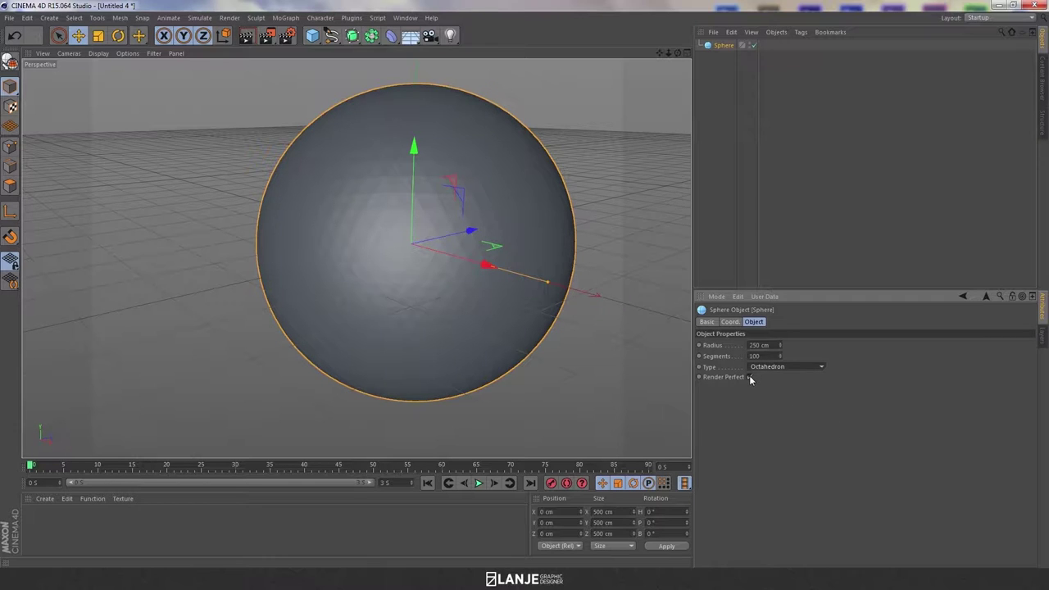
{"action": "left_click", "coordinate": [730, 86]}
{"action": "left_click", "coordinate": [533, 155]}
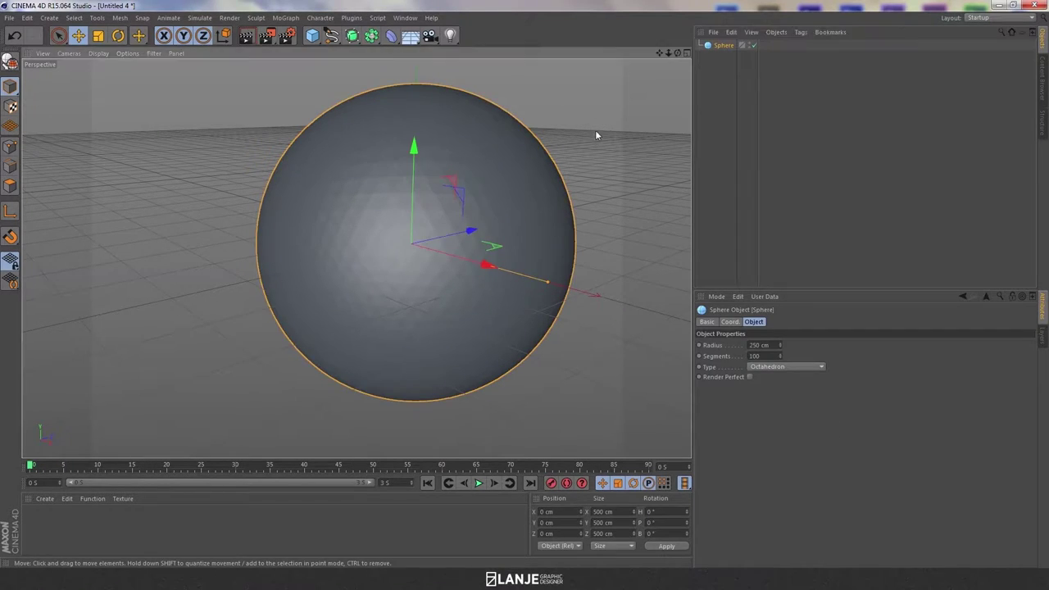
{"action": "mouse_move", "coordinate": [595, 130]}
{"action": "left_mouse_down", "text": "alt"}
{"action": "mouse_move", "coordinate": [508, 123]}
{"action": "mouse_move", "coordinate": [519, 136]}
{"action": "mouse_move", "coordinate": [778, 49]}
{"action": "left_mouse_up", "text": "alt"}
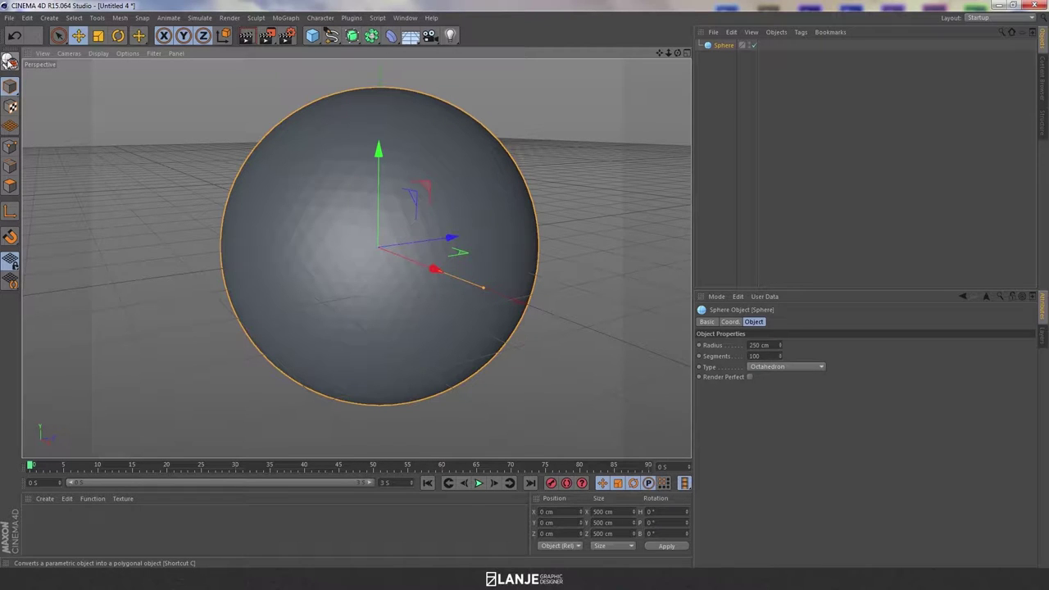
Make the sphere editable and nest a Polygon Reduction under it at 91% strength
{"action": "left_click", "coordinate": [10, 61]}
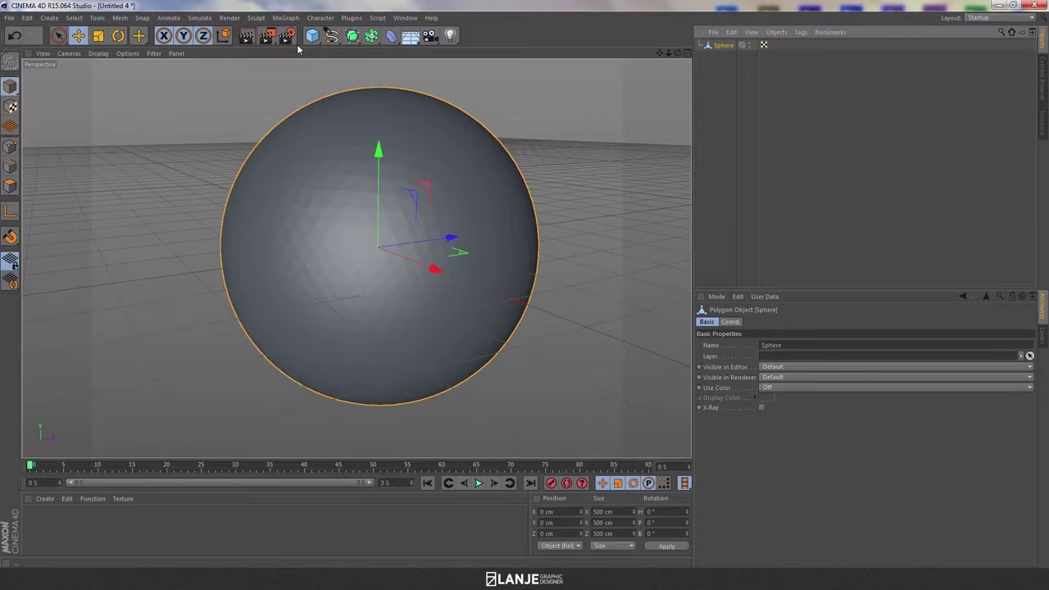
{"action": "left_click", "coordinate": [390, 35]}
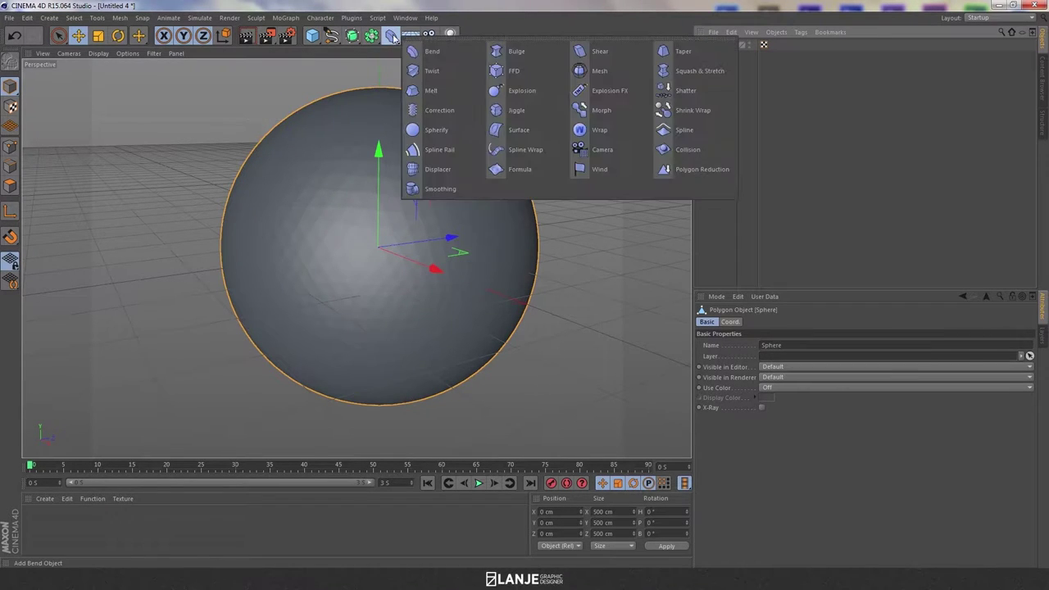
{"action": "left_click", "coordinate": [698, 175]}
{"action": "mouse_move", "coordinate": [733, 49]}
{"action": "left_mouse_down"}
{"action": "mouse_move", "coordinate": [729, 67]}
{"action": "mouse_move", "coordinate": [729, 57]}
{"action": "left_mouse_up"}
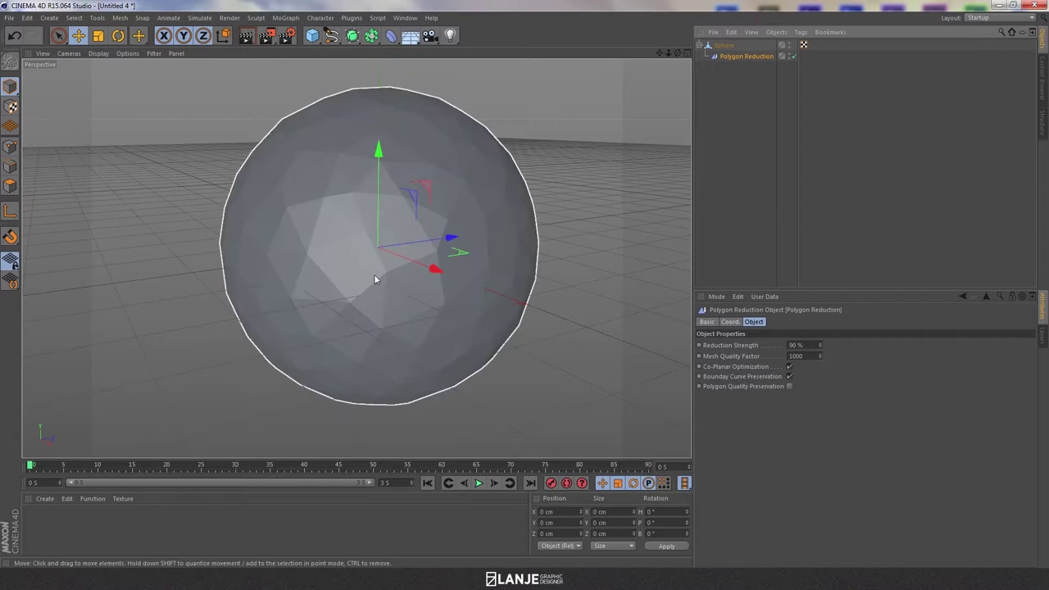
{"action": "mouse_move", "coordinate": [819, 344]}
{"action": "left_mouse_down"}
{"action": "mouse_move", "coordinate": [819, 360]}
{"action": "mouse_move", "coordinate": [820, 332]}
{"action": "mouse_move", "coordinate": [819, 342]}
{"action": "left_mouse_up"}
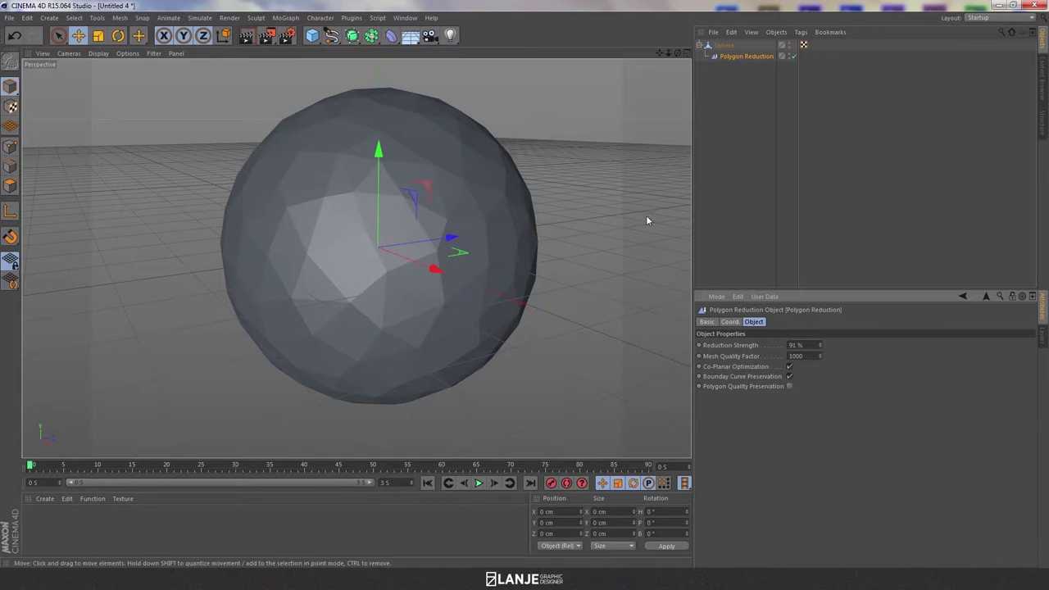
{"action": "mouse_move", "coordinate": [646, 215]}
{"action": "left_mouse_down", "text": "alt"}
{"action": "mouse_move", "coordinate": [595, 223]}
{"action": "mouse_move", "coordinate": [560, 247]}
{"action": "left_mouse_up", "text": "alt"}
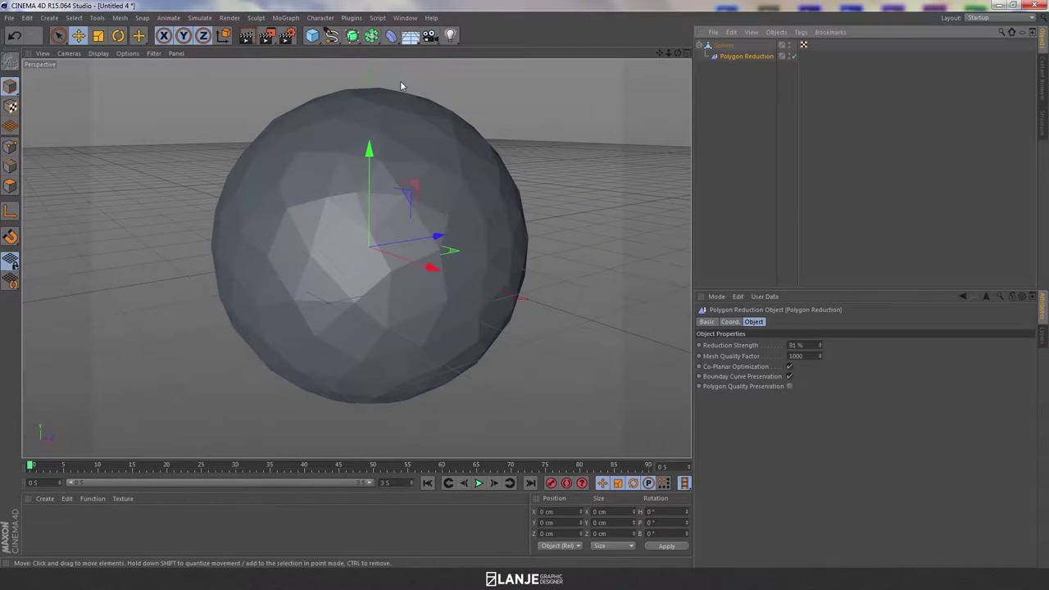
{"action": "left_click", "coordinate": [391, 38]}
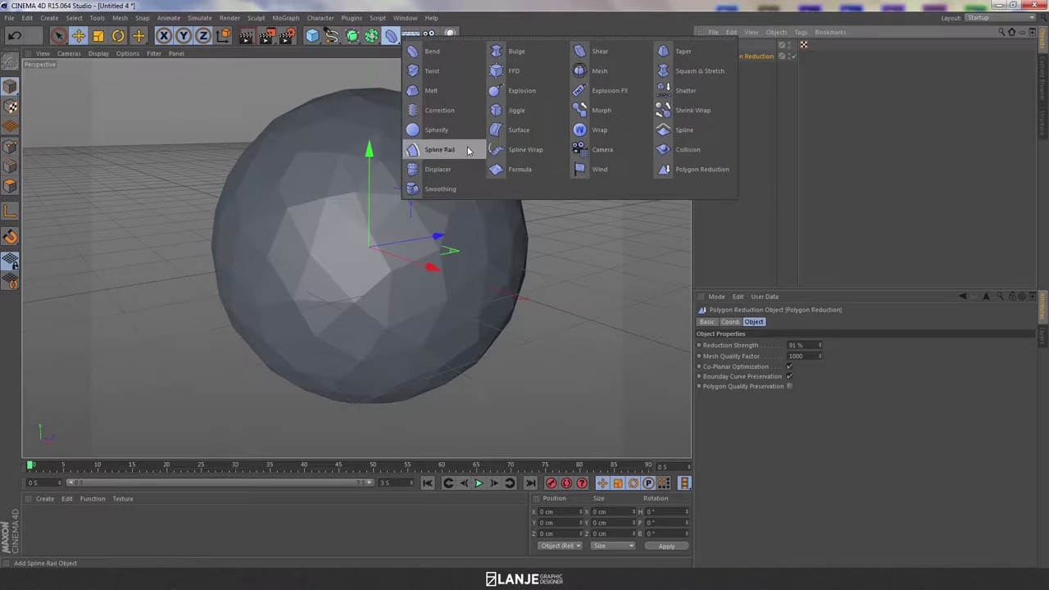
Nest a Displacer deformer under the sphere using a Noise shader
{"action": "left_click", "coordinate": [445, 169]}
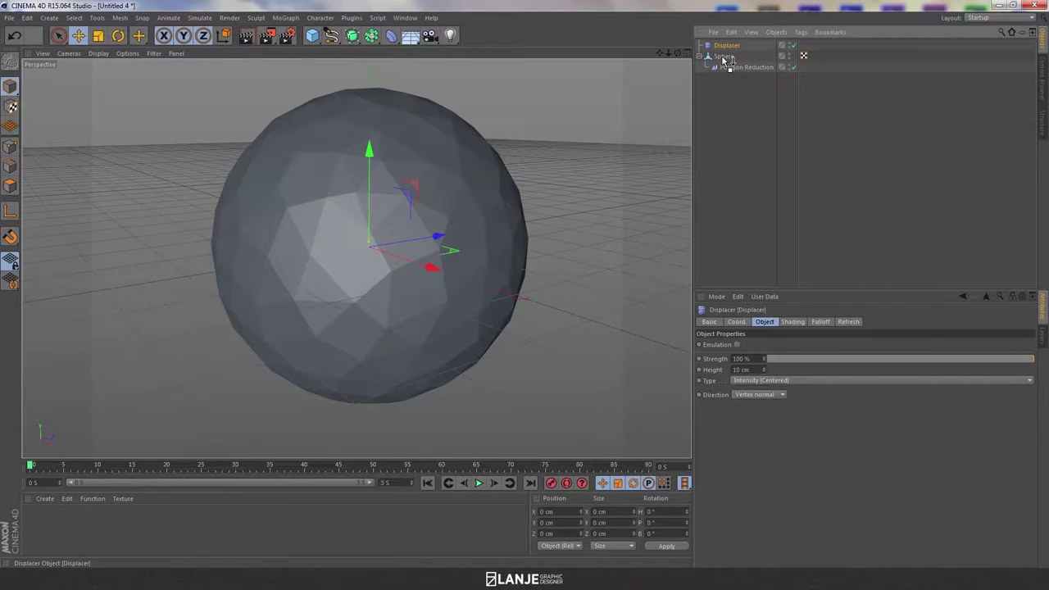
{"action": "left_click_drag", "start_coordinate": [723, 60], "coordinate": [724, 59]}
{"action": "left_click", "coordinate": [793, 322]}
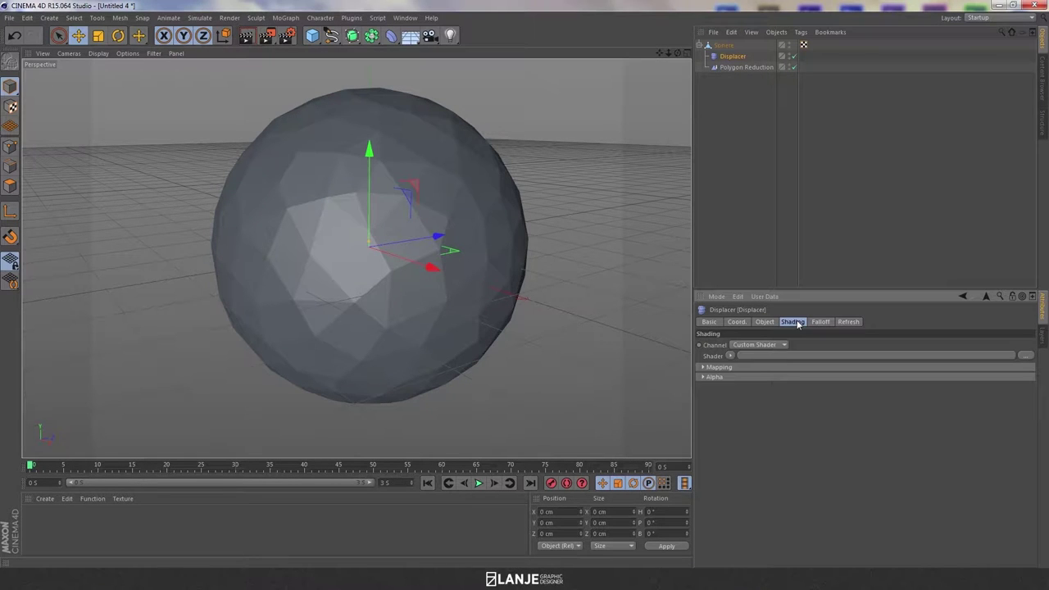
{"action": "left_click", "coordinate": [731, 357]}
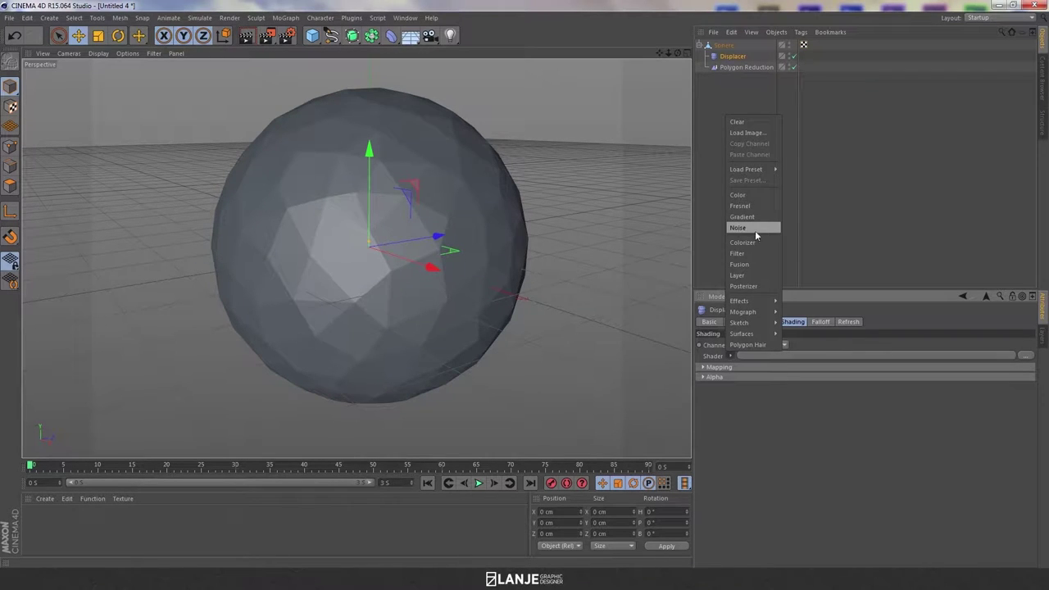
{"action": "left_click", "coordinate": [754, 231]}
{"action": "left_click_drag", "start_coordinate": [584, 201], "coordinate": [647, 237], "text": "alt"}
Set the Displacer's Height to 16 cm
{"action": "left_click", "coordinate": [764, 321]}
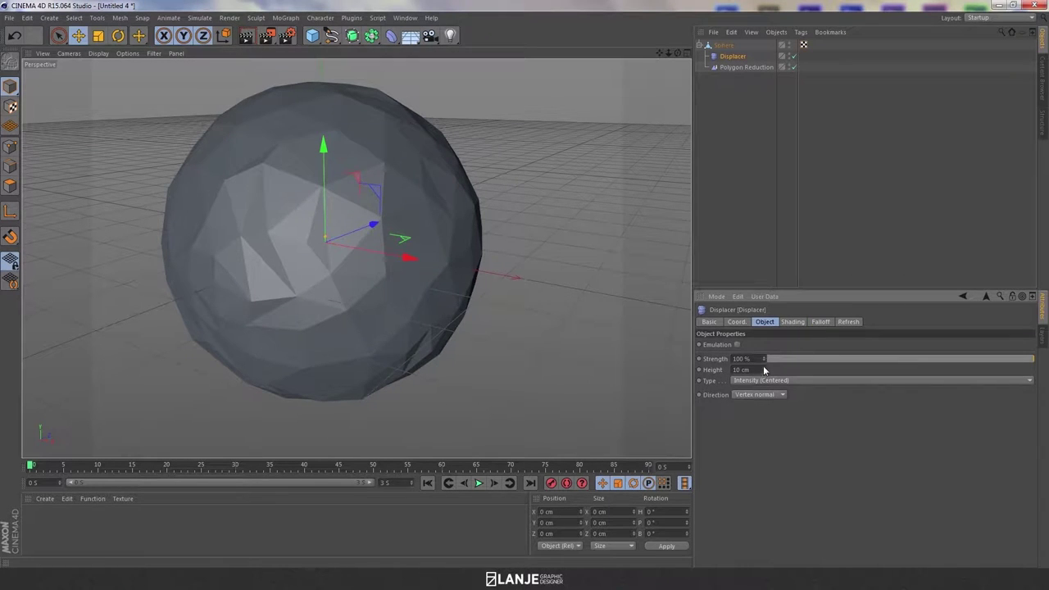
{"action": "left_click_drag", "start_coordinate": [763, 368], "coordinate": [763, 409]}
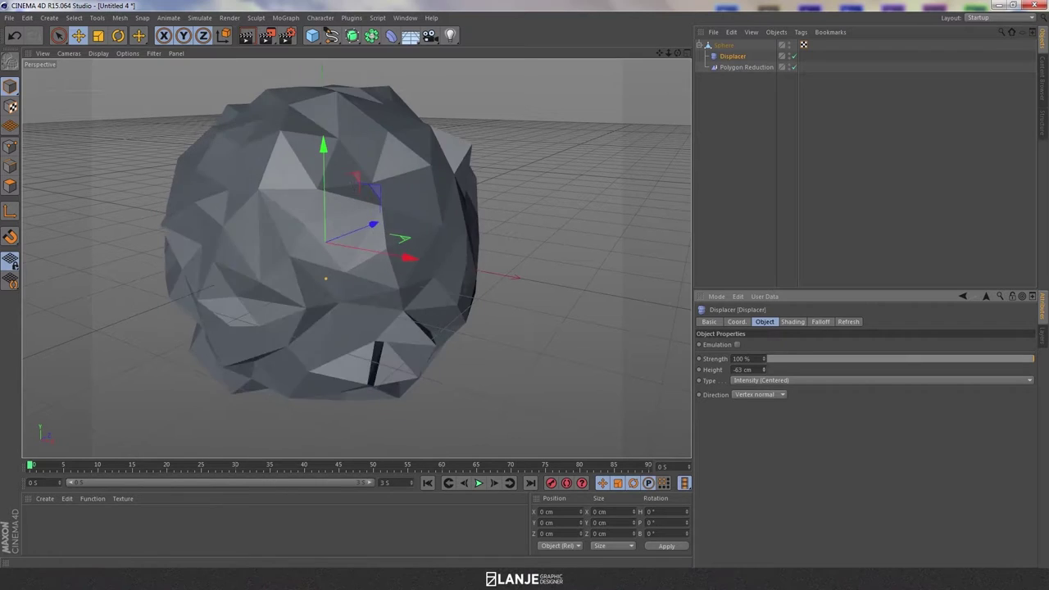
{"action": "mouse_move", "coordinate": [763, 371]}
{"action": "left_mouse_down"}
{"action": "mouse_move", "coordinate": [763, 361]}
{"action": "mouse_move", "coordinate": [763, 370]}
{"action": "left_mouse_up"}
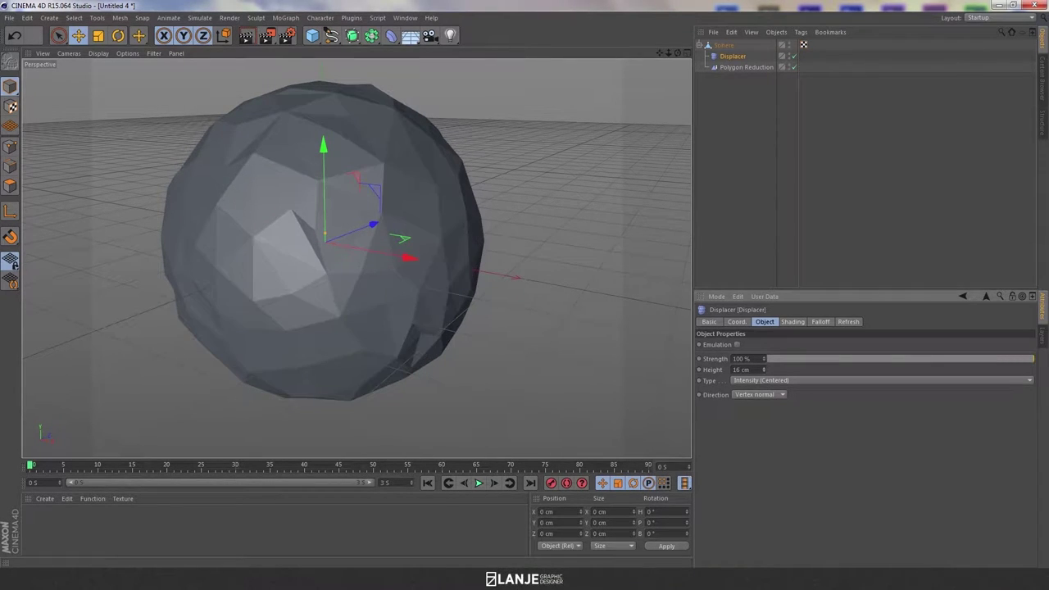
{"action": "mouse_move", "coordinate": [521, 345]}
{"action": "left_mouse_down", "text": "alt"}
{"action": "mouse_move", "coordinate": [480, 295]}
{"action": "mouse_move", "coordinate": [549, 310]}
{"action": "mouse_move", "coordinate": [555, 323]}
{"action": "left_mouse_up", "text": "alt"}
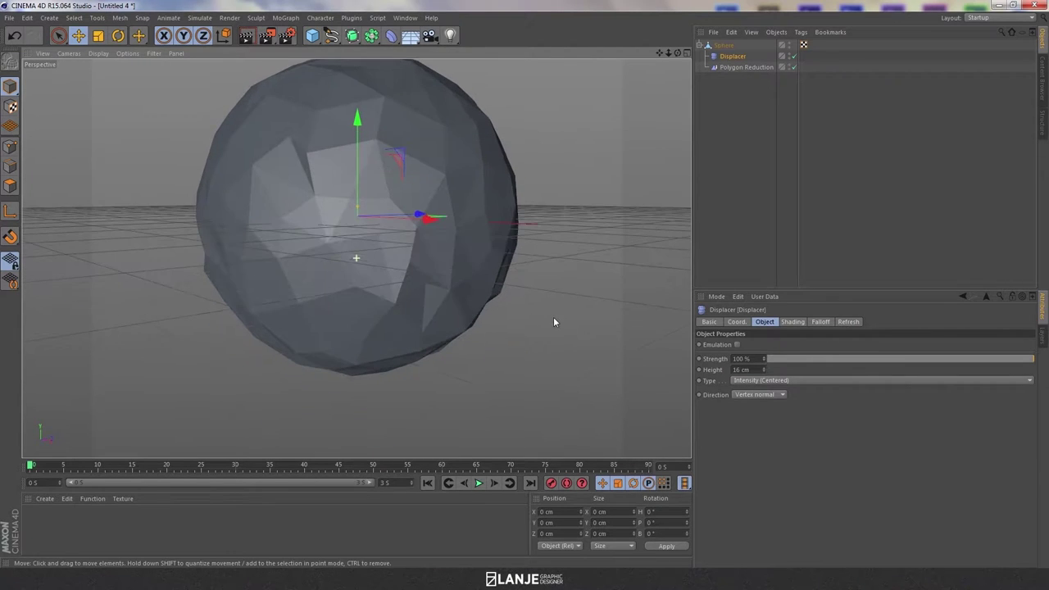
Add a Random effector set to deform individual polygons
{"action": "left_click", "coordinate": [285, 19]}
{"action": "mouse_move", "coordinate": [303, 34]}
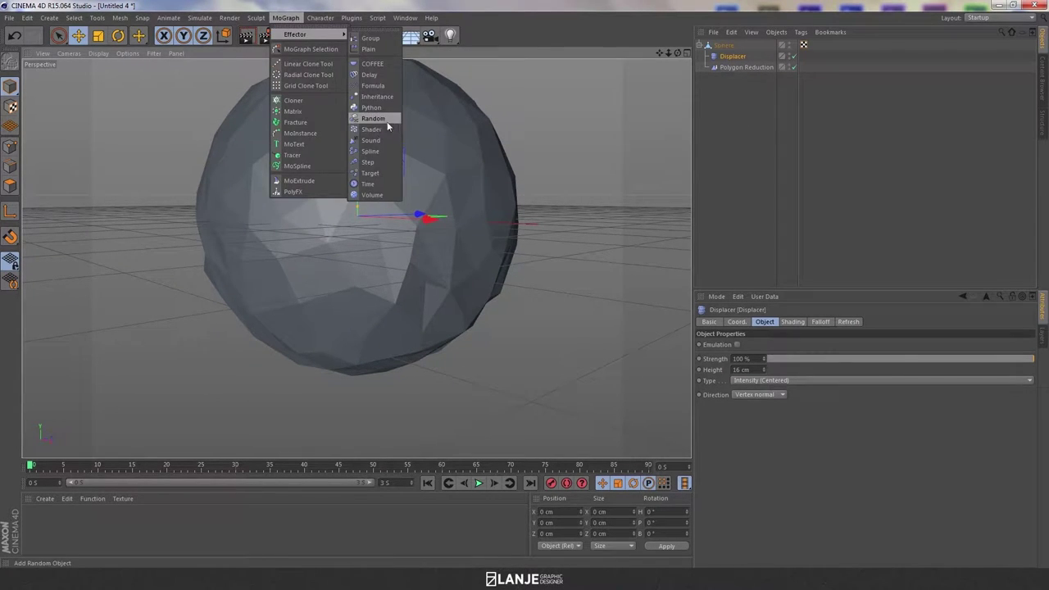
{"action": "left_click", "coordinate": [390, 122]}
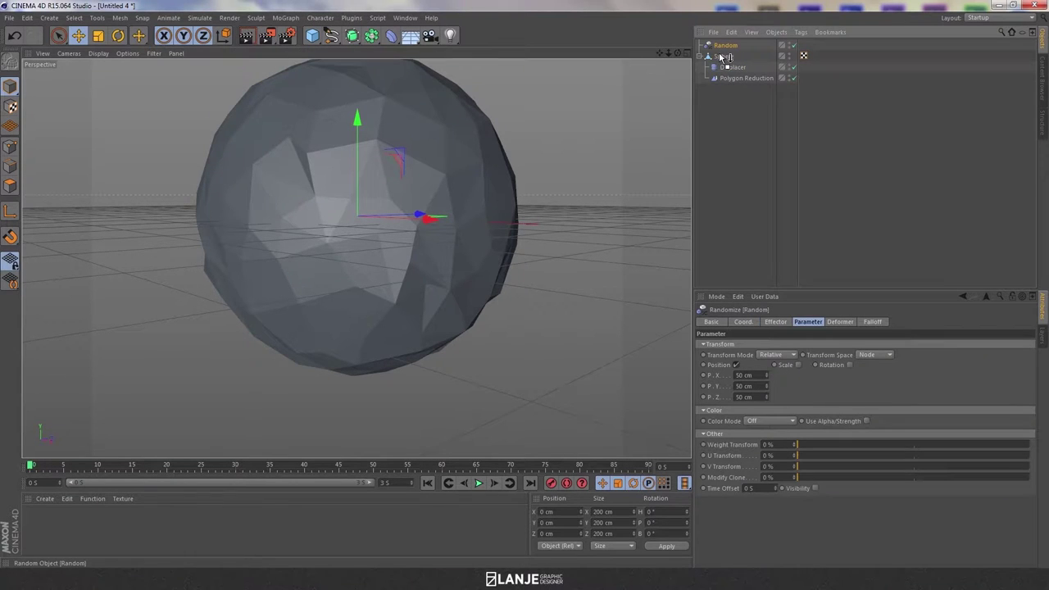
{"action": "left_click", "coordinate": [837, 322]}
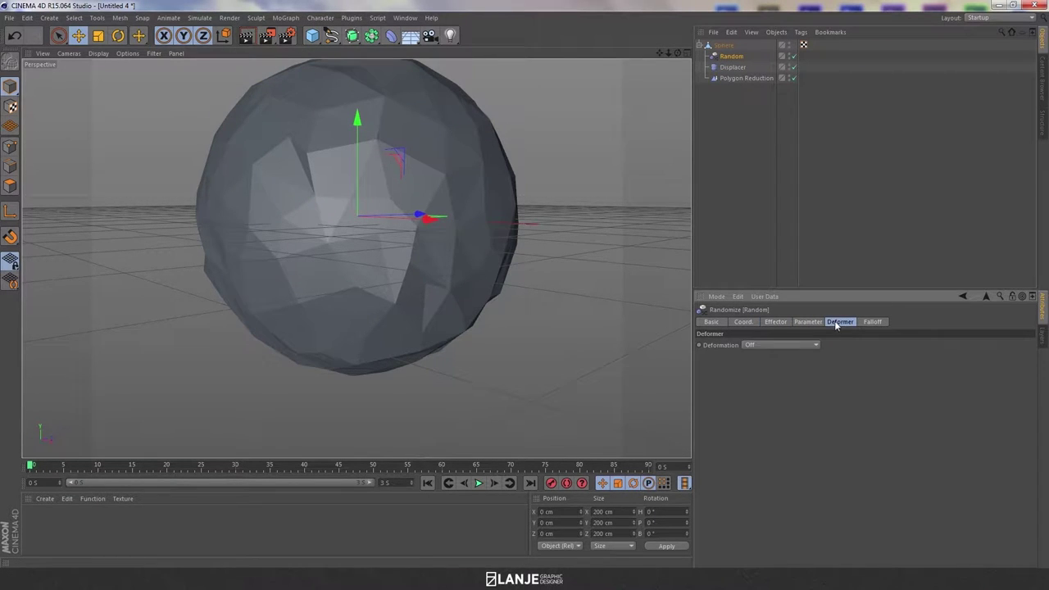
{"action": "left_click", "coordinate": [763, 345]}
{"action": "left_click", "coordinate": [758, 388]}
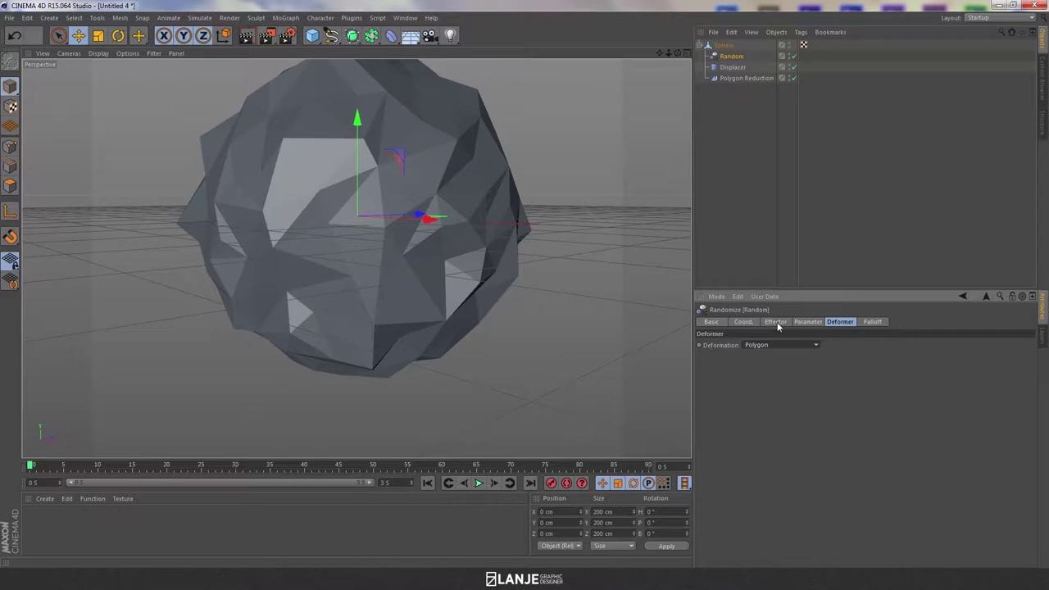
Tune the Random effector's position offsets to 18, 33 and 16 cm
{"action": "left_click", "coordinate": [807, 322]}
{"action": "left_click_drag", "start_coordinate": [768, 377], "coordinate": [767, 406]}
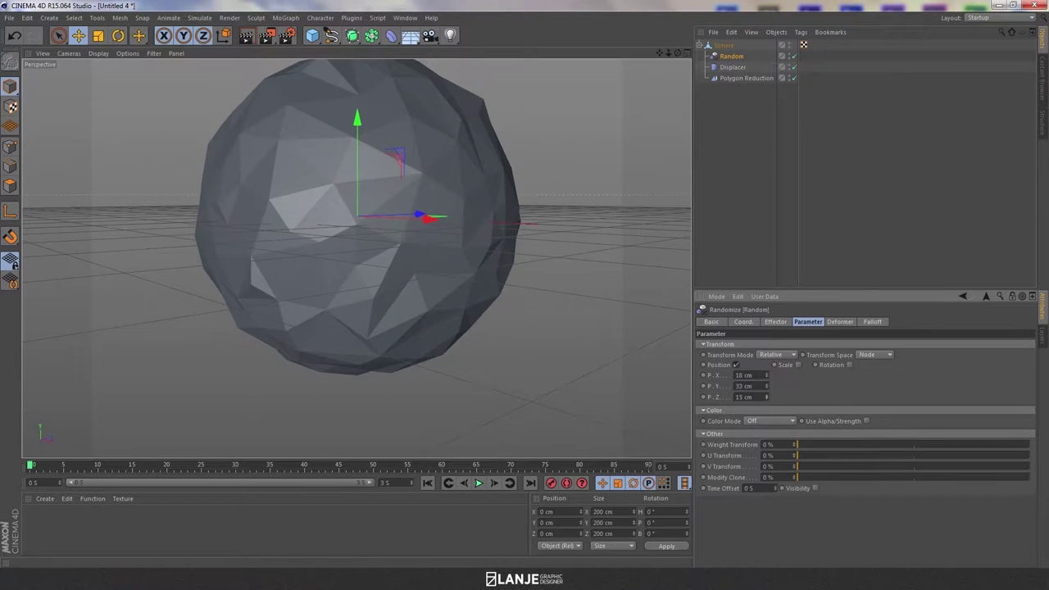
{"action": "left_click_drag", "start_coordinate": [613, 306], "coordinate": [505, 256], "text": "alt"}
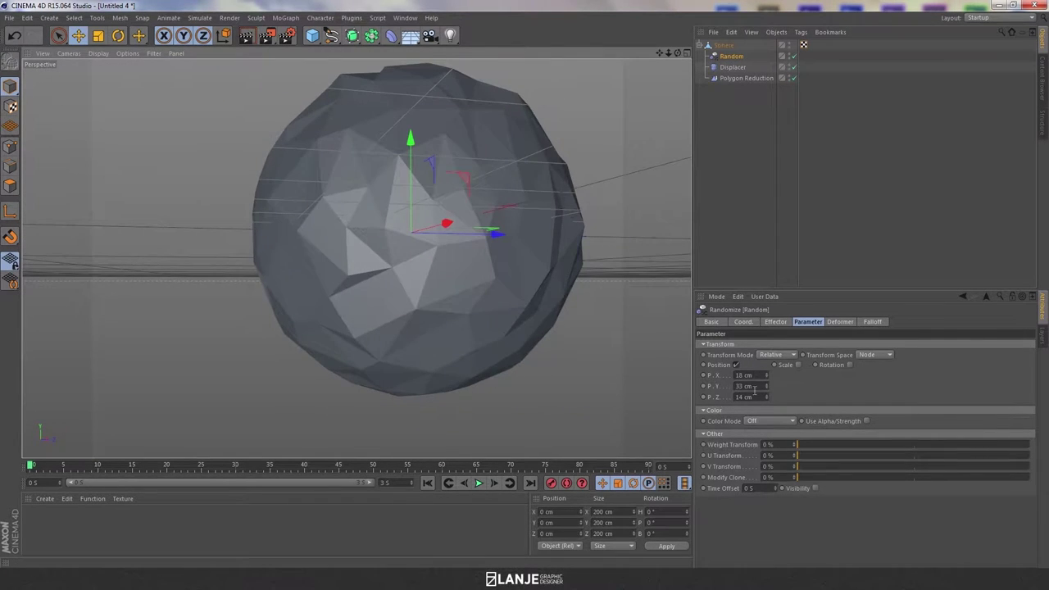
{"action": "left_click_drag", "start_coordinate": [767, 397], "coordinate": [767, 393]}
{"action": "mouse_move", "coordinate": [591, 326]}
{"action": "left_mouse_down", "text": "alt"}
{"action": "mouse_move", "coordinate": [636, 350]}
{"action": "mouse_move", "coordinate": [664, 345]}
{"action": "mouse_move", "coordinate": [648, 271]}
{"action": "left_mouse_up", "text": "alt"}
{"action": "left_click", "coordinate": [700, 217]}
Switch the sphere to Polygon mode and pick a few polygons
{"action": "left_click", "coordinate": [723, 46]}
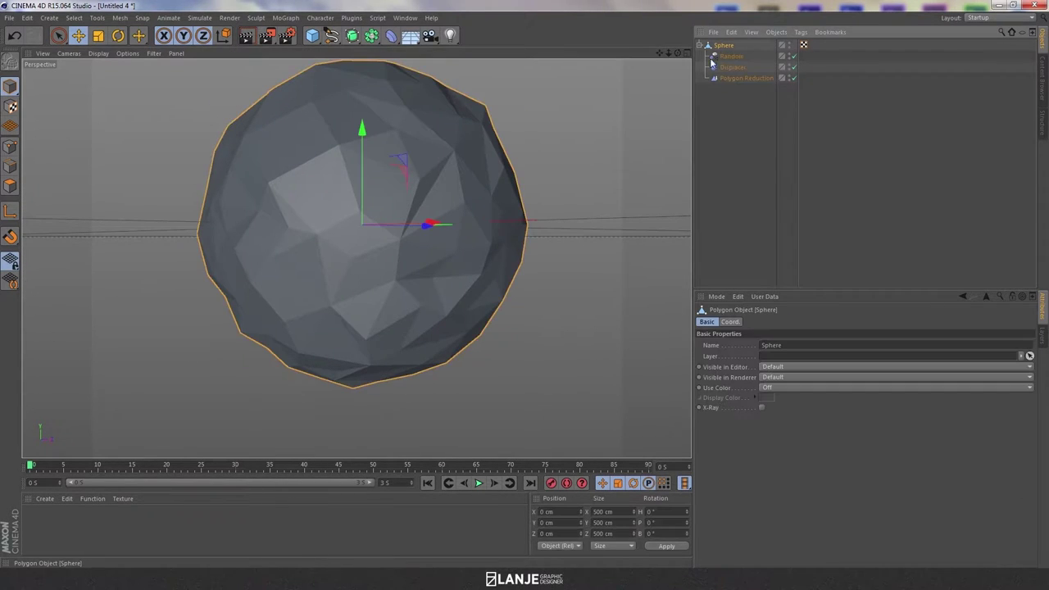
{"action": "left_click_drag", "start_coordinate": [565, 213], "coordinate": [584, 203], "text": "alt"}
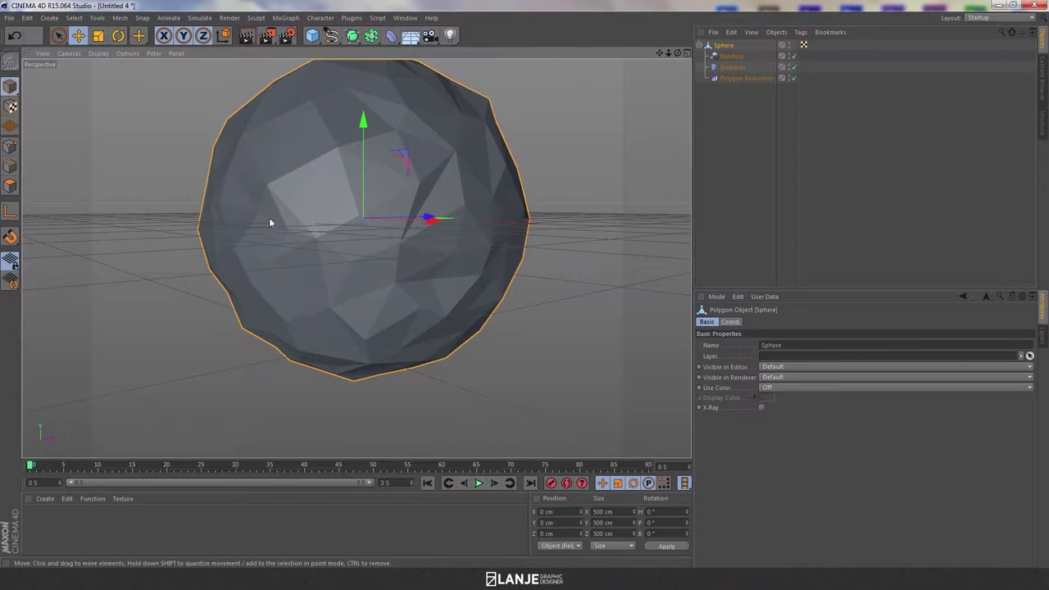
{"action": "left_click", "coordinate": [10, 186]}
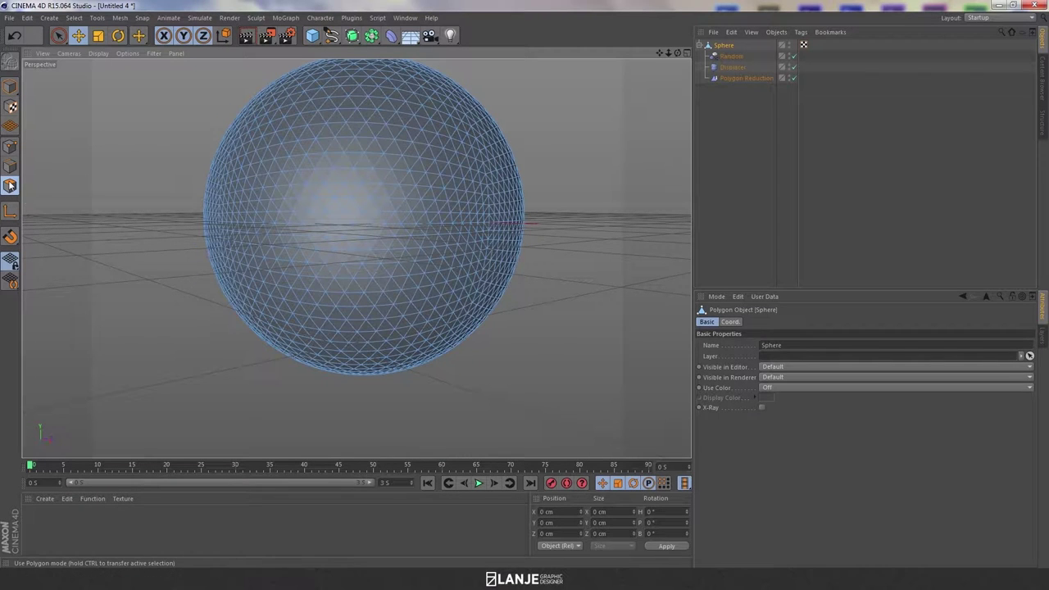
{"action": "left_click", "coordinate": [369, 229]}
{"action": "left_click", "coordinate": [442, 267]}
{"action": "left_click", "coordinate": [454, 220]}
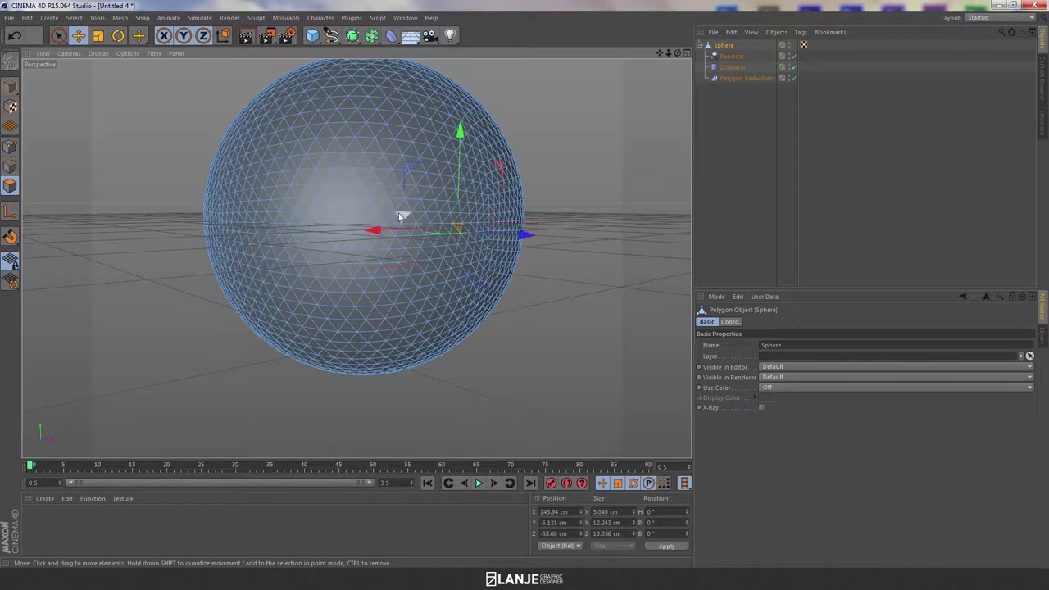
{"action": "left_click", "coordinate": [386, 205]}
Switch to the sculpting Brush with a 30 cm radius
{"action": "left_click", "coordinate": [557, 223]}
{"action": "right_click", "coordinate": [556, 222]}
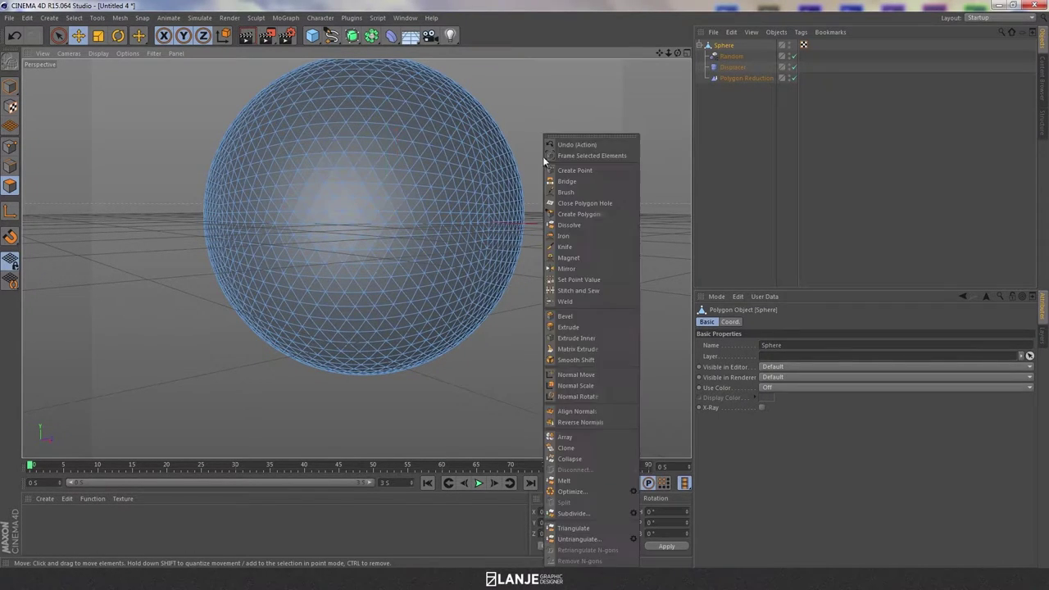
{"action": "left_click", "coordinate": [565, 192]}
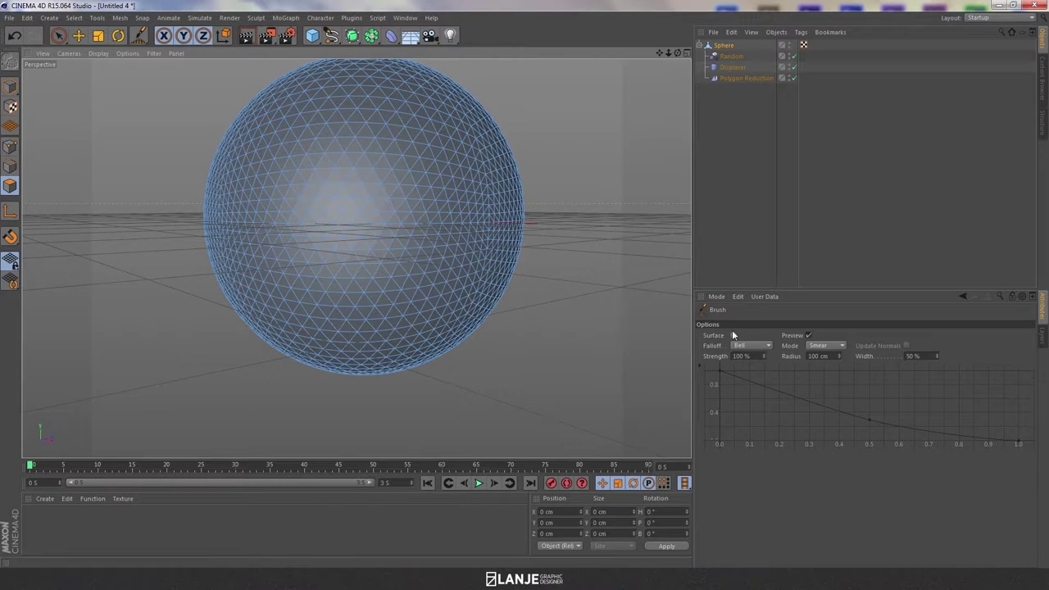
{"action": "double_click", "coordinate": [824, 356]}
{"action": "type", "text": "3"}
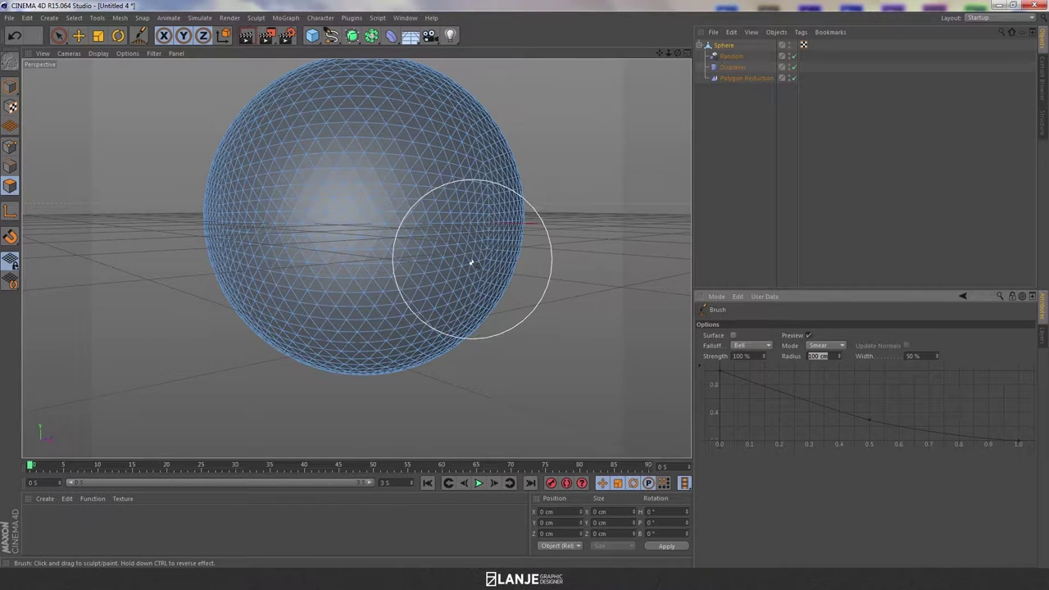
{"action": "type", "text": "0"}
{"action": "key", "text": "Return"}
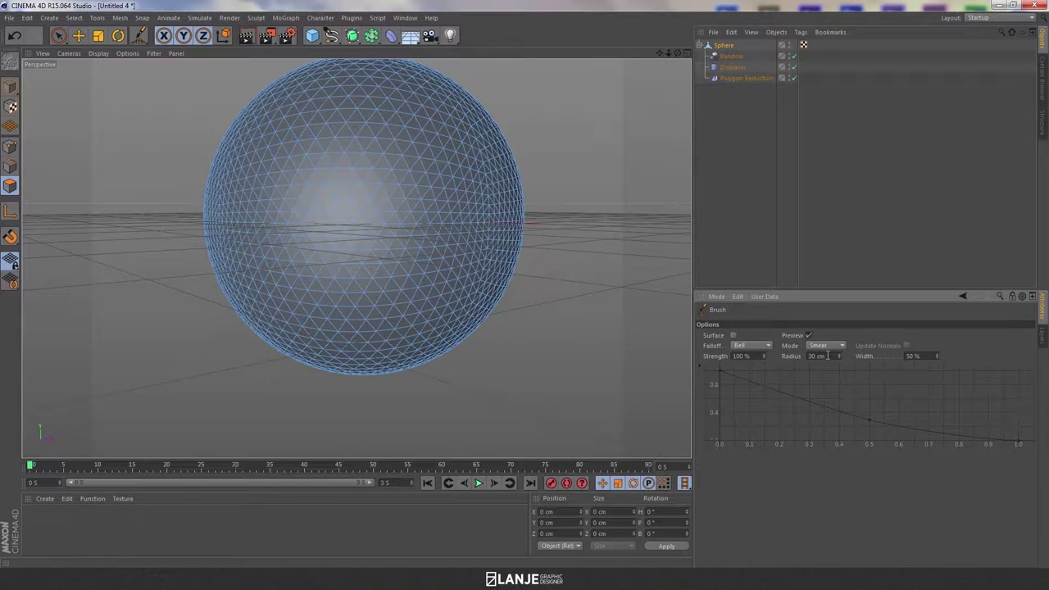
{"action": "type", "text": "40"}
{"action": "key", "text": "Return"}
Set the brush Mode to Surface and Falloff to Constant
{"action": "left_click", "coordinate": [826, 345]}
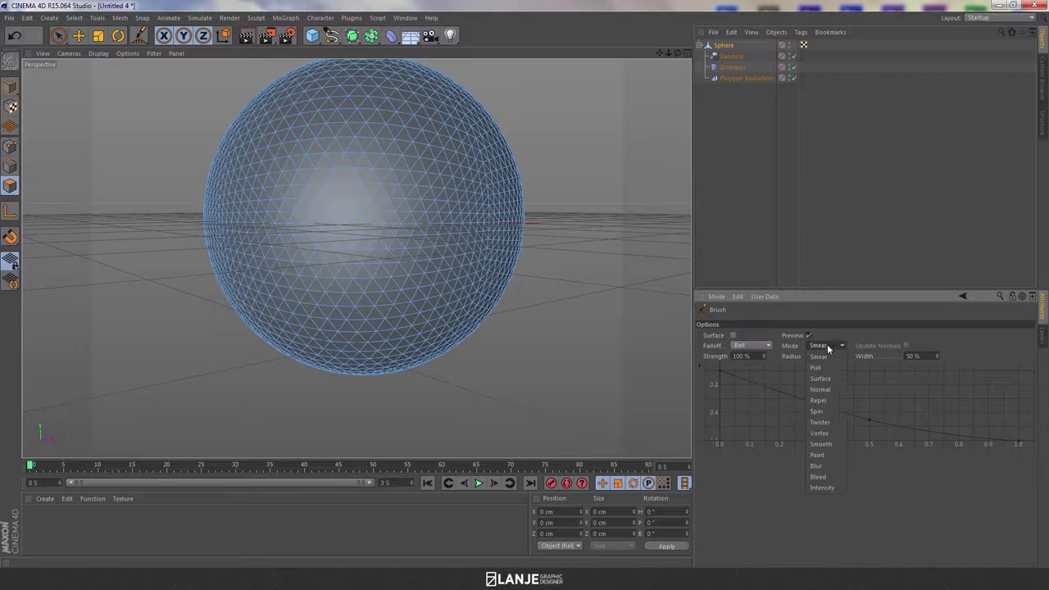
{"action": "left_click", "coordinate": [831, 379]}
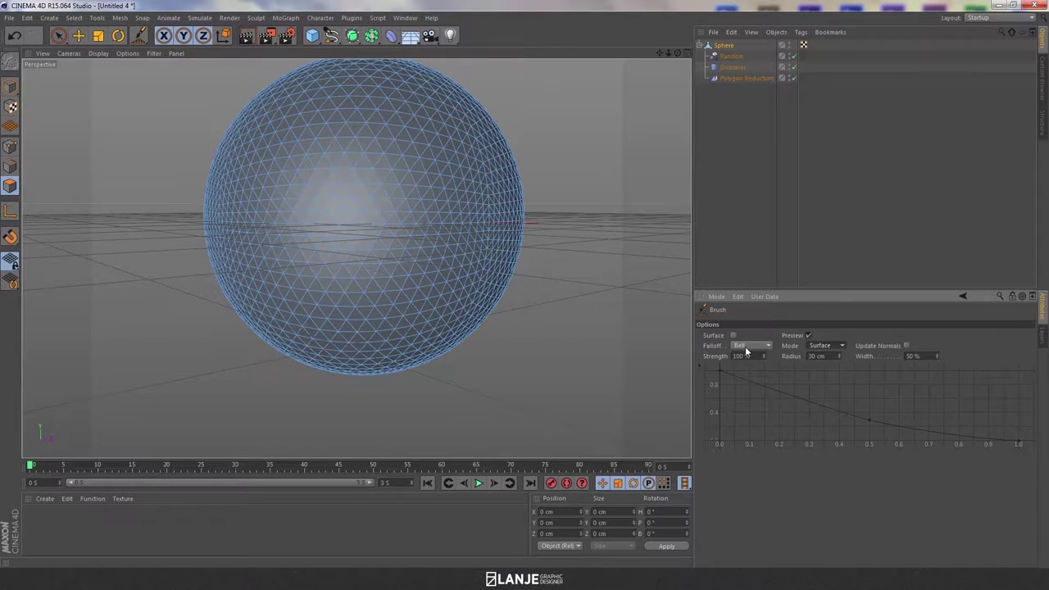
{"action": "left_click", "coordinate": [749, 345]}
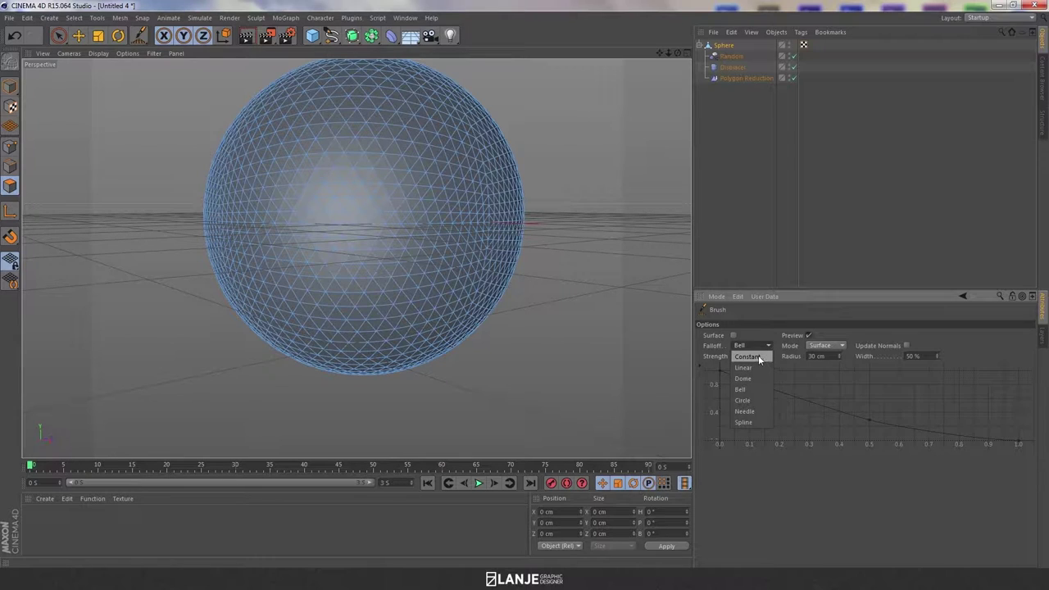
{"action": "left_click", "coordinate": [758, 356]}
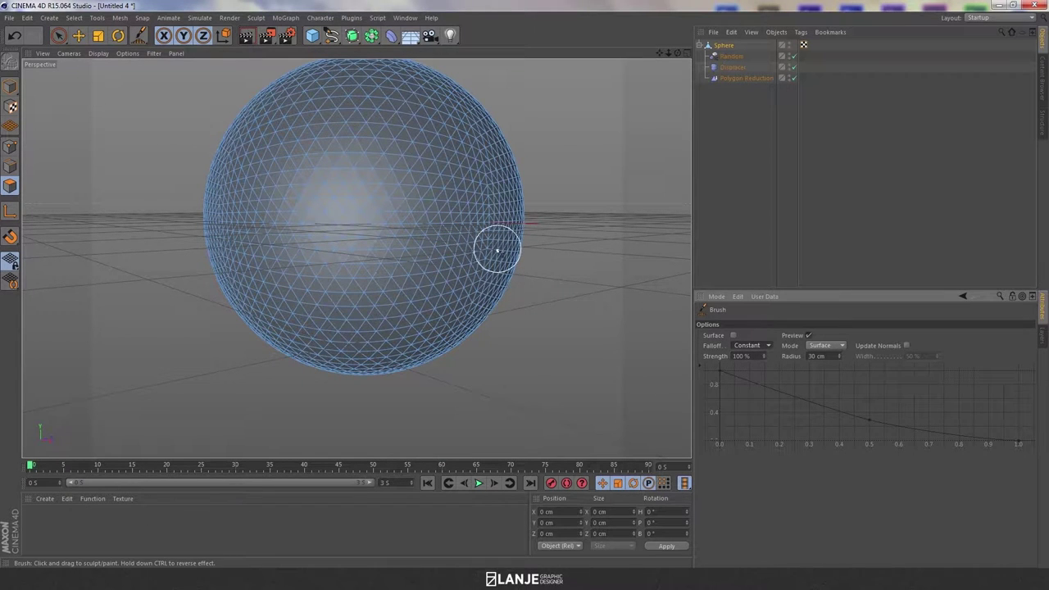
Set brush strength to −38%, undoing the test strokes on the sphere
{"action": "left_click_drag", "start_coordinate": [499, 246], "coordinate": [640, 281]}
{"action": "key", "text": "ctrl+z"}
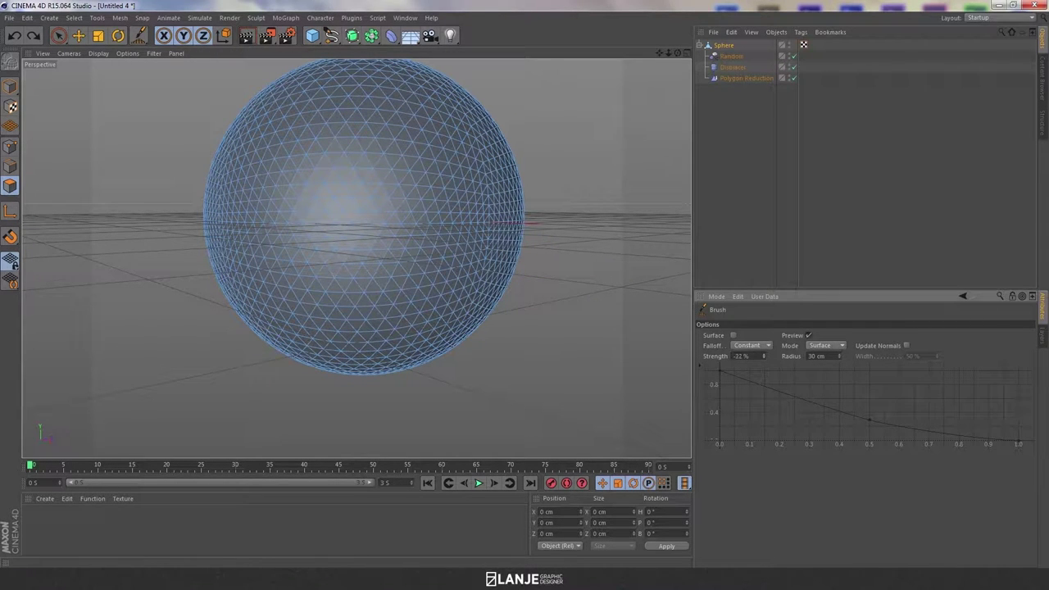
{"action": "left_click_drag", "start_coordinate": [543, 258], "coordinate": [304, 253]}
{"action": "key", "text": "ctrl+z"}
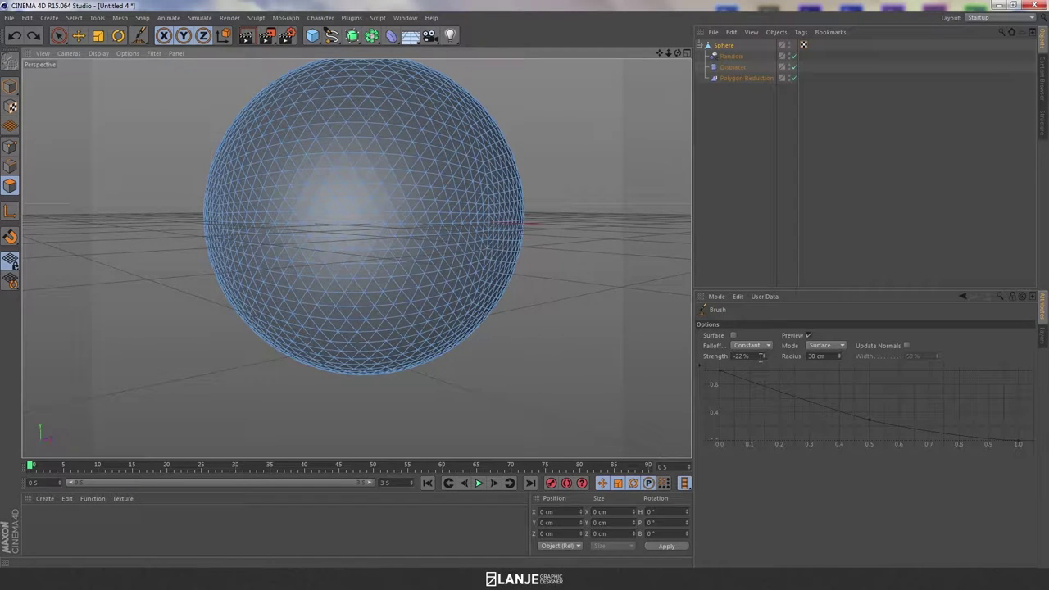
{"action": "left_click_drag", "start_coordinate": [760, 356], "coordinate": [760, 365]}
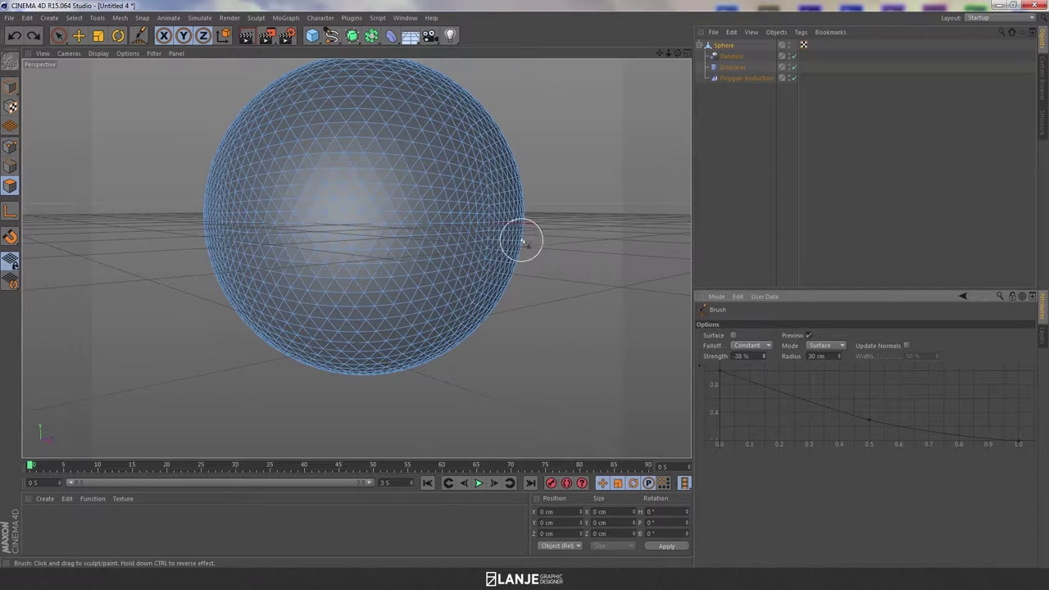
{"action": "mouse_move", "coordinate": [513, 239]}
{"action": "left_mouse_down", "text": "alt"}
{"action": "mouse_move", "coordinate": [557, 260]}
{"action": "mouse_move", "coordinate": [552, 251]}
{"action": "left_mouse_up", "text": "alt"}
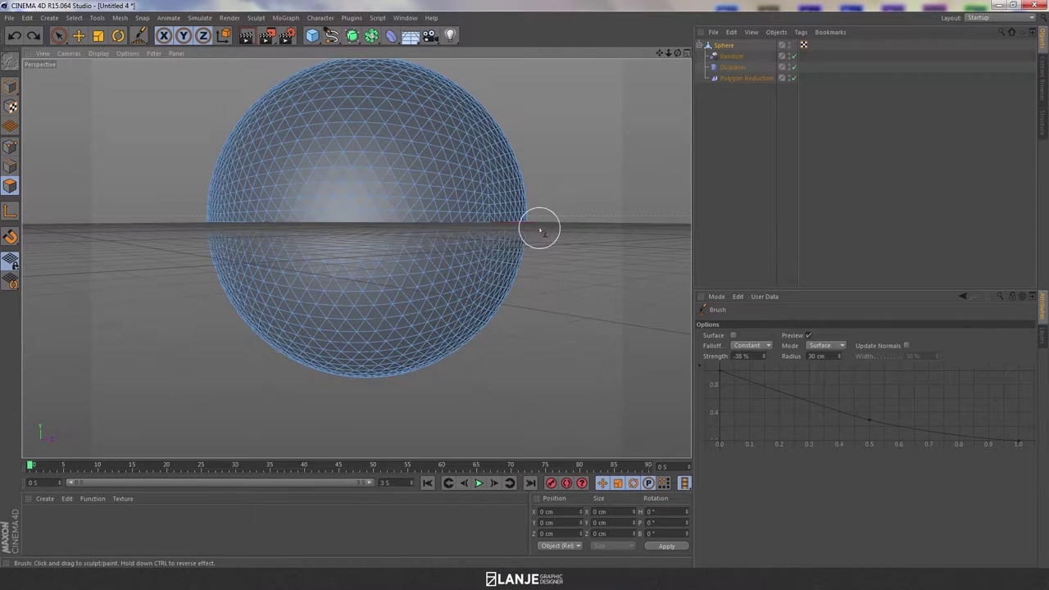
{"action": "mouse_move", "coordinate": [196, 237]}
{"action": "left_mouse_down"}
{"action": "mouse_move", "coordinate": [565, 241]}
{"action": "mouse_move", "coordinate": [515, 246]}
{"action": "left_mouse_up"}
{"action": "key", "text": "ctrl+z"}
Brush the sphere's lower flanks and underside into a jagged, tapering rock point
{"action": "mouse_move", "coordinate": [514, 269]}
{"action": "left_mouse_down"}
{"action": "mouse_move", "coordinate": [526, 283]}
{"action": "mouse_move", "coordinate": [506, 295]}
{"action": "mouse_move", "coordinate": [484, 288]}
{"action": "mouse_move", "coordinate": [448, 309]}
{"action": "mouse_move", "coordinate": [480, 311]}
{"action": "mouse_move", "coordinate": [445, 357]}
{"action": "mouse_move", "coordinate": [445, 320]}
{"action": "mouse_move", "coordinate": [479, 266]}
{"action": "mouse_move", "coordinate": [415, 360]}
{"action": "mouse_move", "coordinate": [425, 347]}
{"action": "mouse_move", "coordinate": [425, 369]}
{"action": "left_mouse_up"}
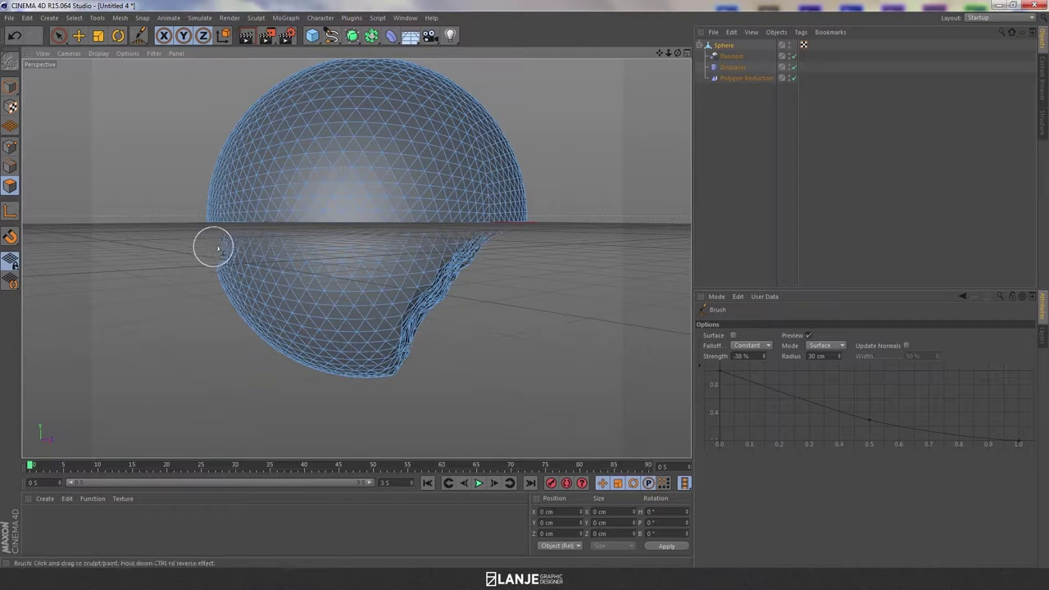
{"action": "mouse_move", "coordinate": [217, 249]}
{"action": "left_mouse_down"}
{"action": "mouse_move", "coordinate": [235, 257]}
{"action": "mouse_move", "coordinate": [246, 298]}
{"action": "mouse_move", "coordinate": [225, 281]}
{"action": "mouse_move", "coordinate": [308, 366]}
{"action": "mouse_move", "coordinate": [227, 254]}
{"action": "mouse_move", "coordinate": [291, 357]}
{"action": "mouse_move", "coordinate": [382, 375]}
{"action": "mouse_move", "coordinate": [404, 366]}
{"action": "mouse_move", "coordinate": [393, 377]}
{"action": "mouse_move", "coordinate": [473, 276]}
{"action": "mouse_move", "coordinate": [426, 328]}
{"action": "left_mouse_up"}
{"action": "mouse_move", "coordinate": [513, 314]}
{"action": "left_mouse_down", "text": "alt"}
{"action": "mouse_move", "coordinate": [355, 258]}
{"action": "mouse_move", "coordinate": [319, 300]}
{"action": "mouse_move", "coordinate": [356, 258]}
{"action": "mouse_move", "coordinate": [483, 300]}
{"action": "left_mouse_up", "text": "alt"}
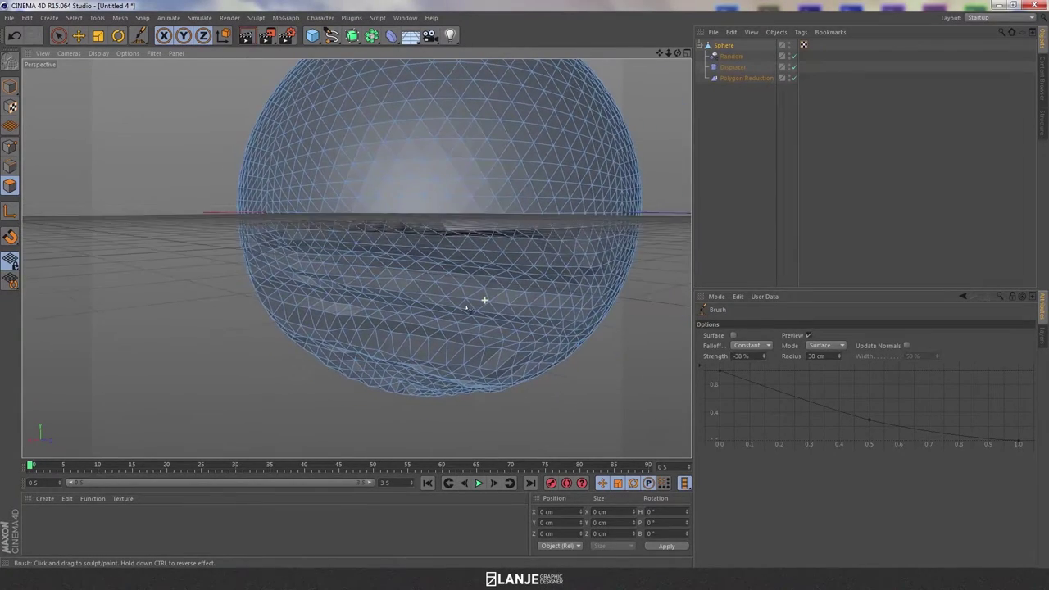
{"action": "mouse_move", "coordinate": [642, 274]}
{"action": "left_mouse_down"}
{"action": "mouse_move", "coordinate": [593, 264]}
{"action": "mouse_move", "coordinate": [627, 257]}
{"action": "mouse_move", "coordinate": [567, 273]}
{"action": "mouse_move", "coordinate": [617, 284]}
{"action": "mouse_move", "coordinate": [597, 300]}
{"action": "mouse_move", "coordinate": [599, 331]}
{"action": "mouse_move", "coordinate": [574, 284]}
{"action": "mouse_move", "coordinate": [582, 274]}
{"action": "mouse_move", "coordinate": [555, 335]}
{"action": "mouse_move", "coordinate": [568, 319]}
{"action": "mouse_move", "coordinate": [561, 353]}
{"action": "mouse_move", "coordinate": [540, 370]}
{"action": "mouse_move", "coordinate": [581, 286]}
{"action": "mouse_move", "coordinate": [534, 342]}
{"action": "left_mouse_up"}
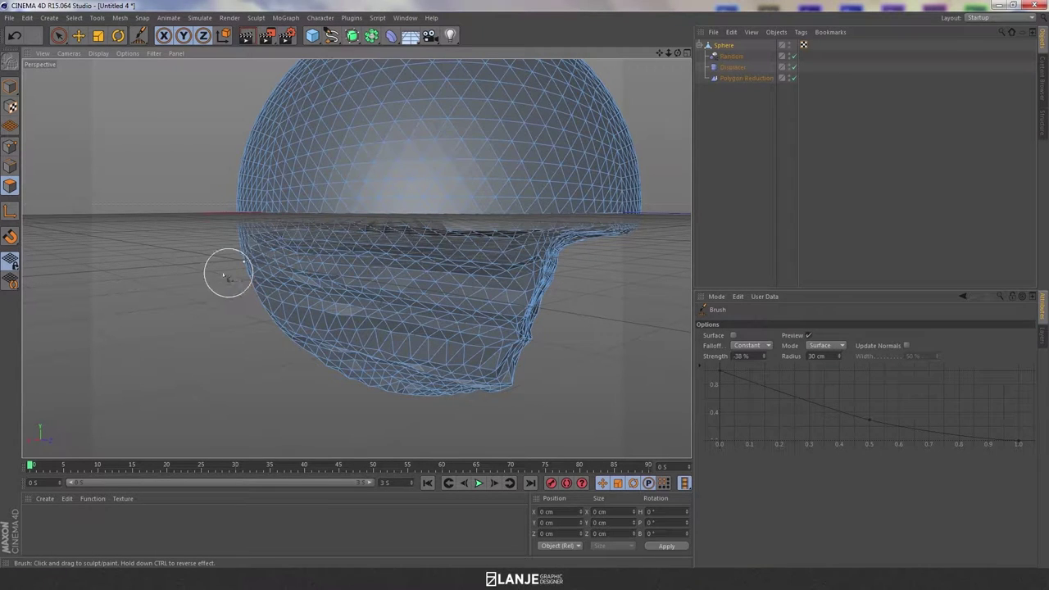
{"action": "mouse_move", "coordinate": [228, 277]}
{"action": "left_mouse_down"}
{"action": "mouse_move", "coordinate": [244, 253]}
{"action": "mouse_move", "coordinate": [258, 295]}
{"action": "mouse_move", "coordinate": [309, 324]}
{"action": "mouse_move", "coordinate": [298, 316]}
{"action": "mouse_move", "coordinate": [300, 339]}
{"action": "mouse_move", "coordinate": [319, 330]}
{"action": "mouse_move", "coordinate": [327, 358]}
{"action": "mouse_move", "coordinate": [344, 365]}
{"action": "mouse_move", "coordinate": [513, 394]}
{"action": "mouse_move", "coordinate": [535, 350]}
{"action": "mouse_move", "coordinate": [524, 295]}
{"action": "mouse_move", "coordinate": [552, 278]}
{"action": "mouse_move", "coordinate": [508, 351]}
{"action": "mouse_move", "coordinate": [500, 339]}
{"action": "mouse_move", "coordinate": [496, 382]}
{"action": "mouse_move", "coordinate": [358, 385]}
{"action": "mouse_move", "coordinate": [286, 286]}
{"action": "mouse_move", "coordinate": [496, 330]}
{"action": "mouse_move", "coordinate": [311, 327]}
{"action": "mouse_move", "coordinate": [352, 260]}
{"action": "mouse_move", "coordinate": [582, 273]}
{"action": "mouse_move", "coordinate": [569, 262]}
{"action": "mouse_move", "coordinate": [516, 276]}
{"action": "mouse_move", "coordinate": [541, 287]}
{"action": "mouse_move", "coordinate": [536, 319]}
{"action": "mouse_move", "coordinate": [478, 360]}
{"action": "mouse_move", "coordinate": [451, 365]}
{"action": "mouse_move", "coordinate": [532, 285]}
{"action": "mouse_move", "coordinate": [477, 314]}
{"action": "mouse_move", "coordinate": [494, 321]}
{"action": "left_mouse_up"}
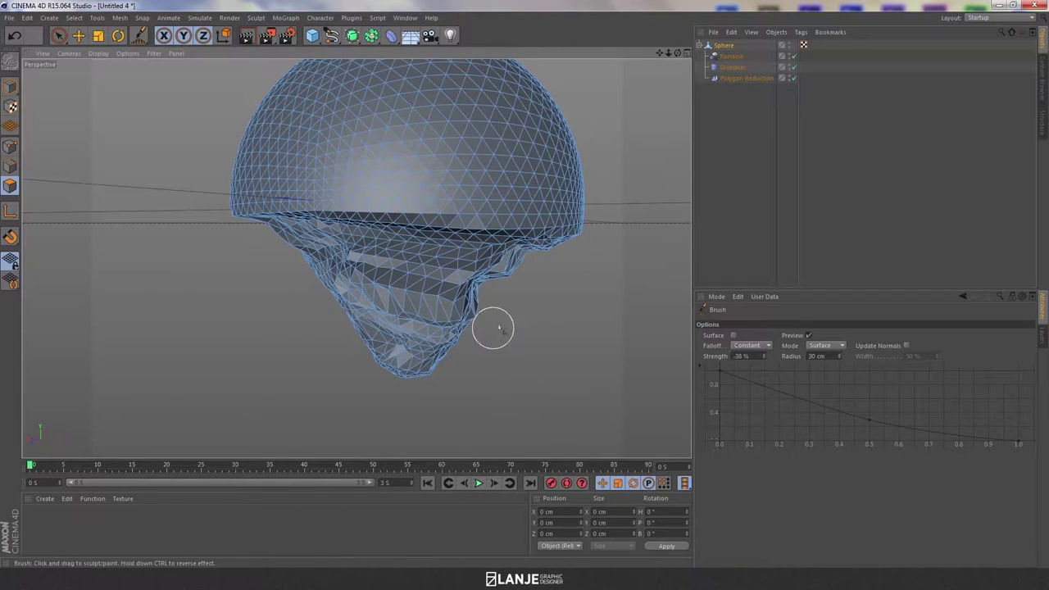
{"action": "mouse_move", "coordinate": [569, 306]}
{"action": "left_mouse_down", "text": "alt"}
{"action": "mouse_move", "coordinate": [495, 305]}
{"action": "mouse_move", "coordinate": [588, 281]}
{"action": "left_mouse_up", "text": "alt"}
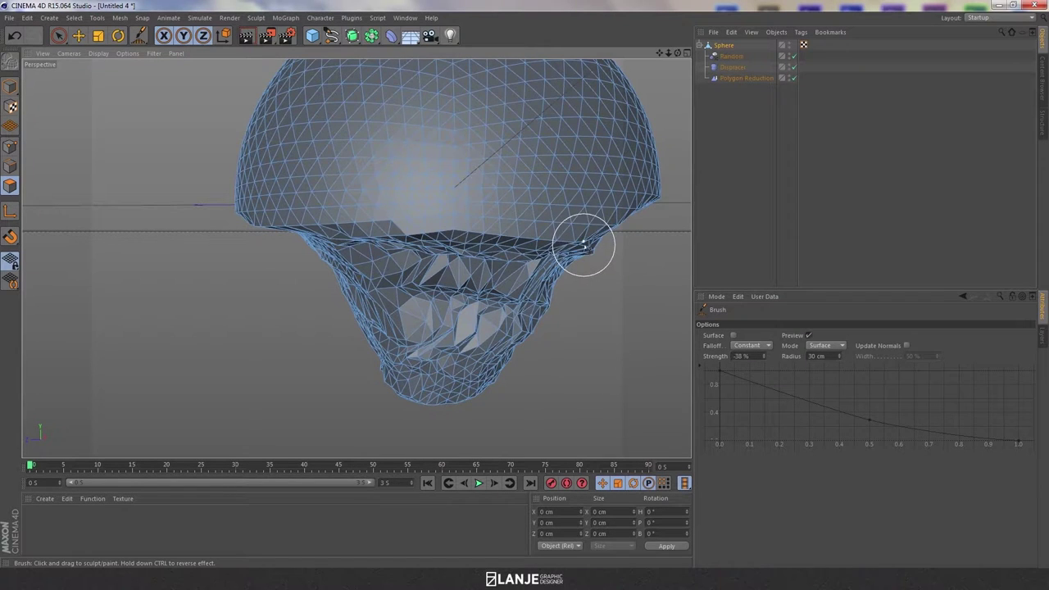
{"action": "left_click_drag", "start_coordinate": [591, 316], "coordinate": [508, 344], "text": "alt"}
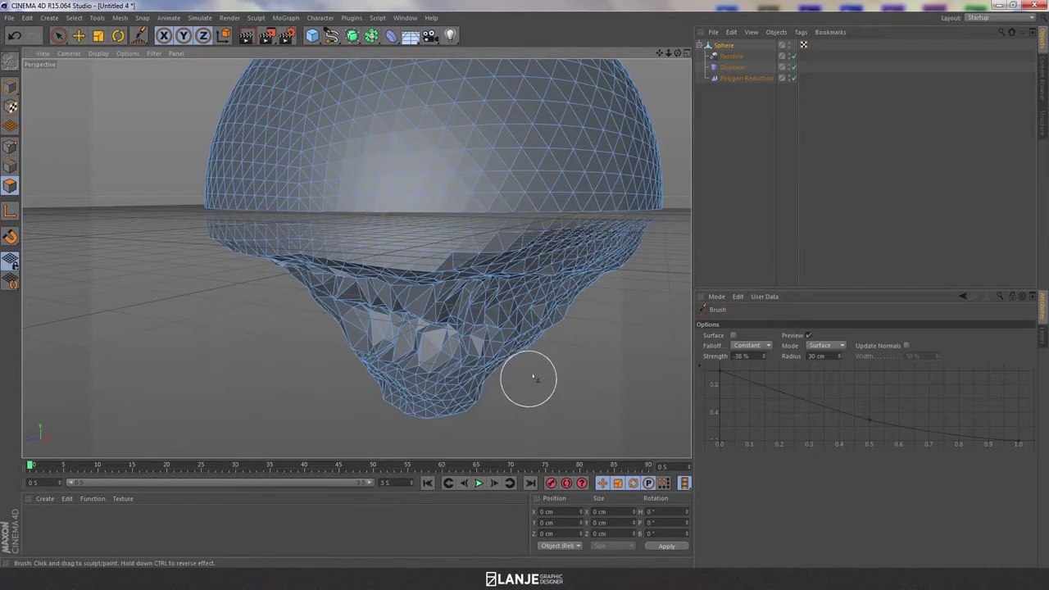
{"action": "mouse_move", "coordinate": [582, 335]}
{"action": "left_mouse_down", "text": "alt"}
{"action": "mouse_move", "coordinate": [466, 304]}
{"action": "mouse_move", "coordinate": [432, 358]}
{"action": "left_mouse_up", "text": "alt"}
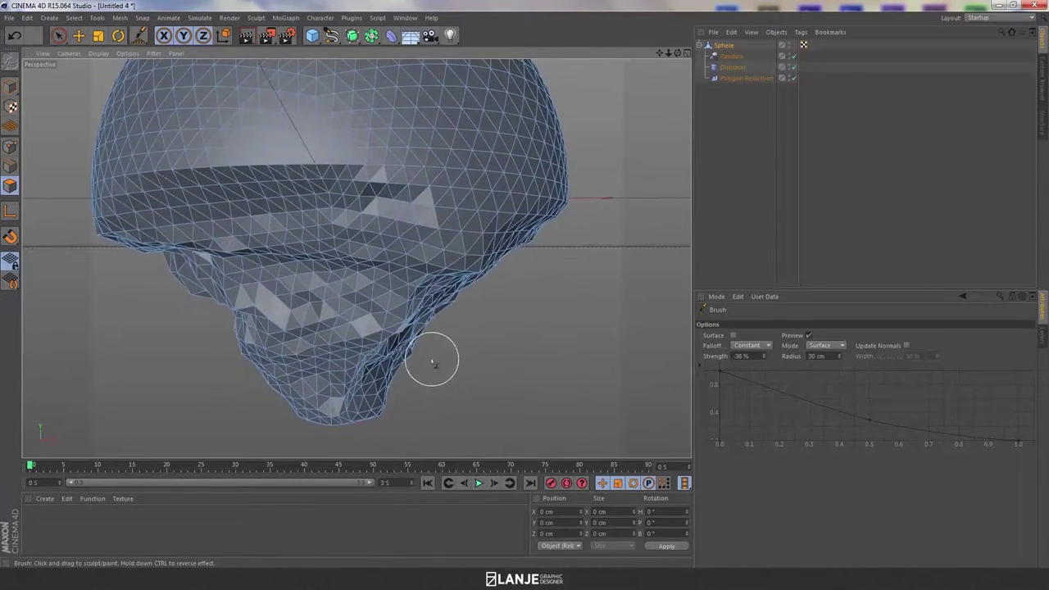
{"action": "left_click_drag", "start_coordinate": [236, 365], "coordinate": [234, 378]}
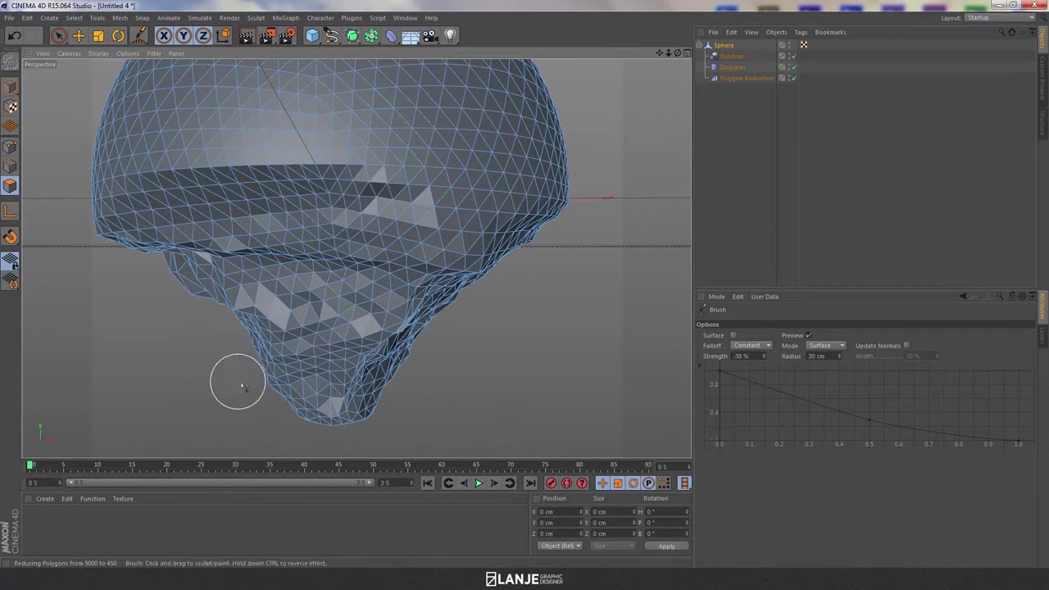
Lower the Polygon Reduction strength from 91% to 82%, then add a Cube
{"action": "left_click", "coordinate": [737, 195]}
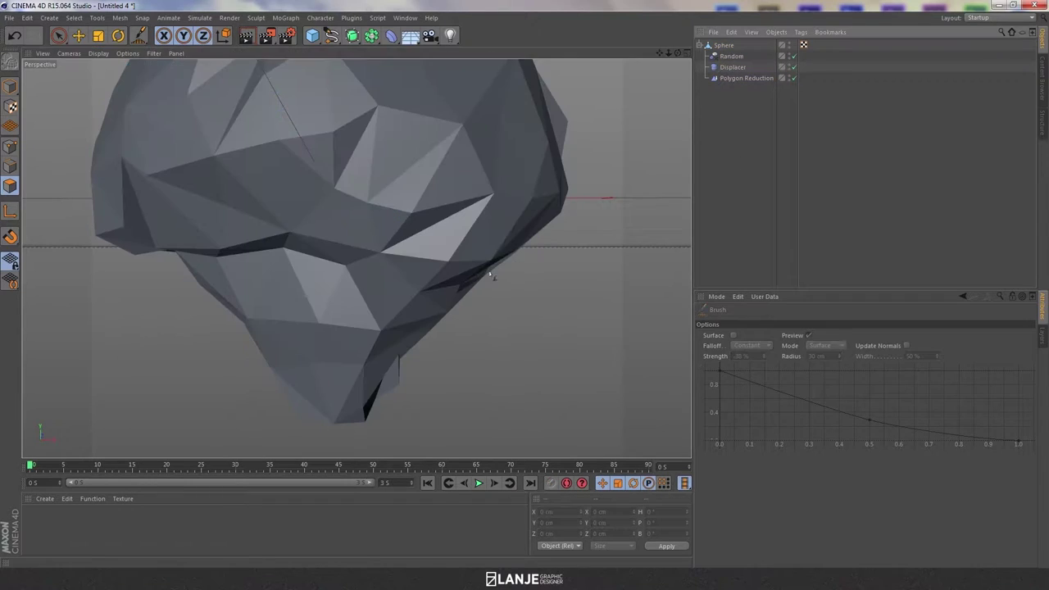
{"action": "mouse_move", "coordinate": [481, 290]}
{"action": "left_mouse_down", "text": "alt"}
{"action": "mouse_move", "coordinate": [515, 286]}
{"action": "mouse_move", "coordinate": [508, 279]}
{"action": "mouse_move", "coordinate": [506, 288]}
{"action": "left_mouse_up", "text": "alt"}
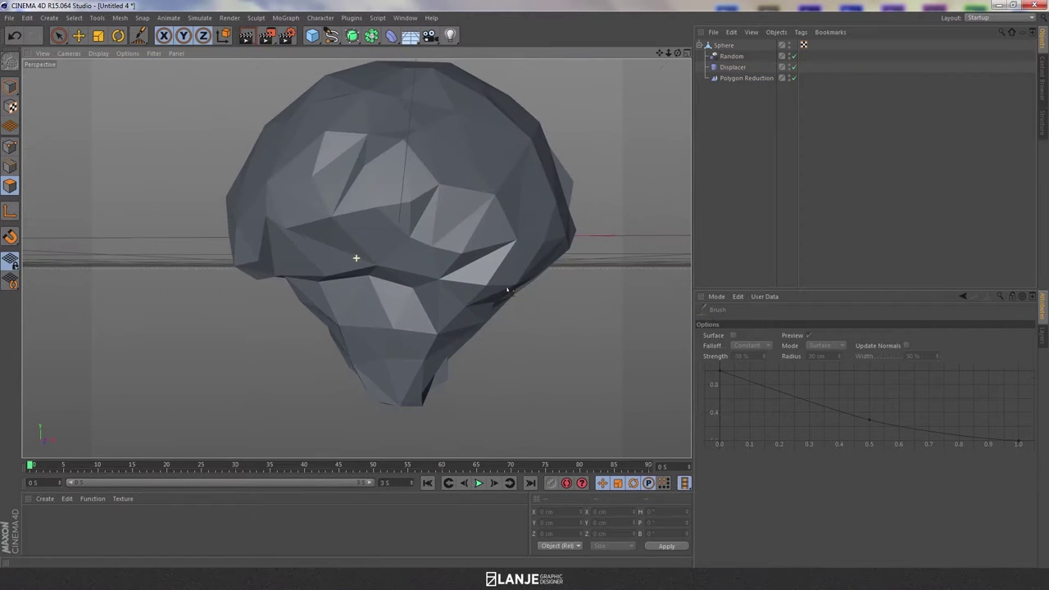
{"action": "left_click", "coordinate": [740, 77]}
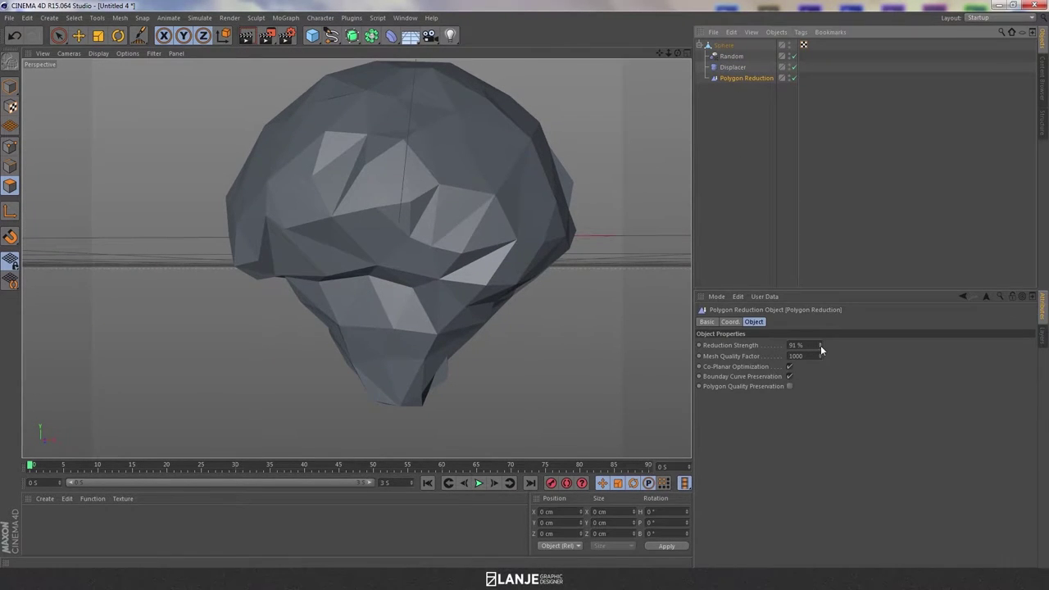
{"action": "left_click_drag", "start_coordinate": [818, 345], "coordinate": [821, 351]}
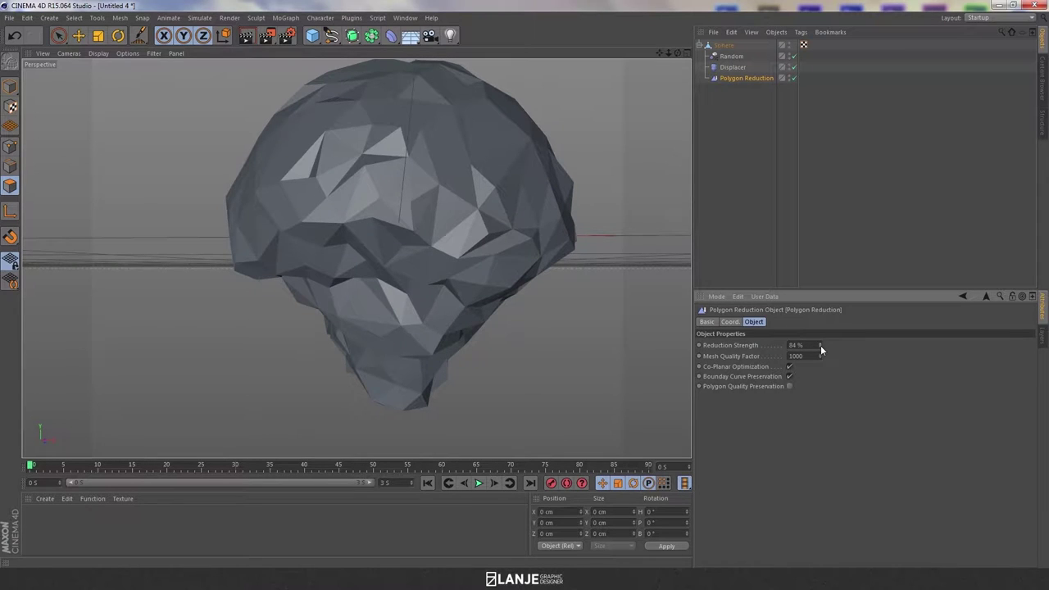
{"action": "left_click", "coordinate": [820, 346]}
{"action": "left_click", "coordinate": [820, 346]}
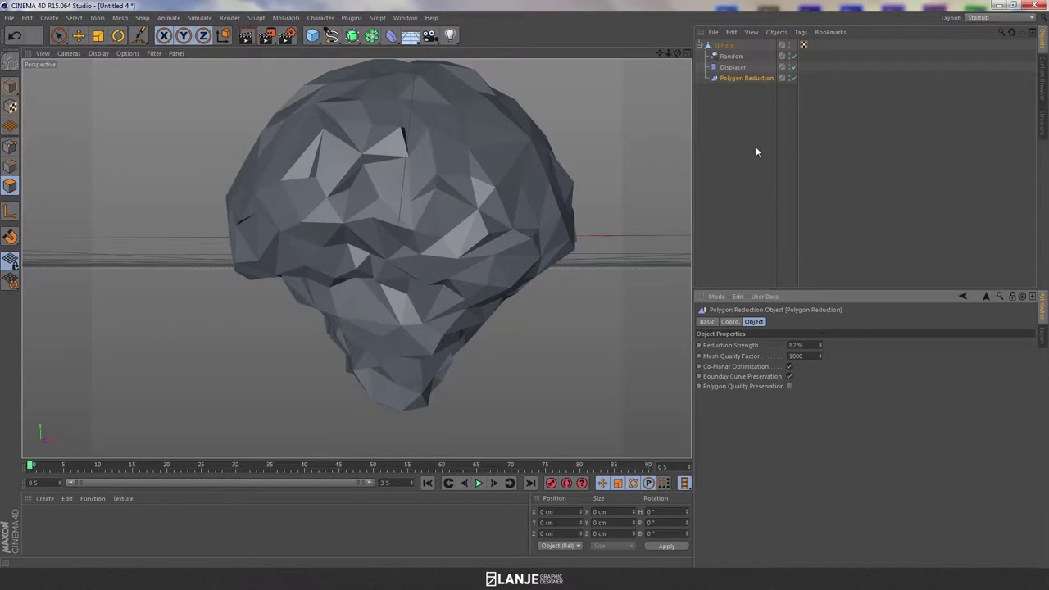
{"action": "left_click", "coordinate": [723, 46]}
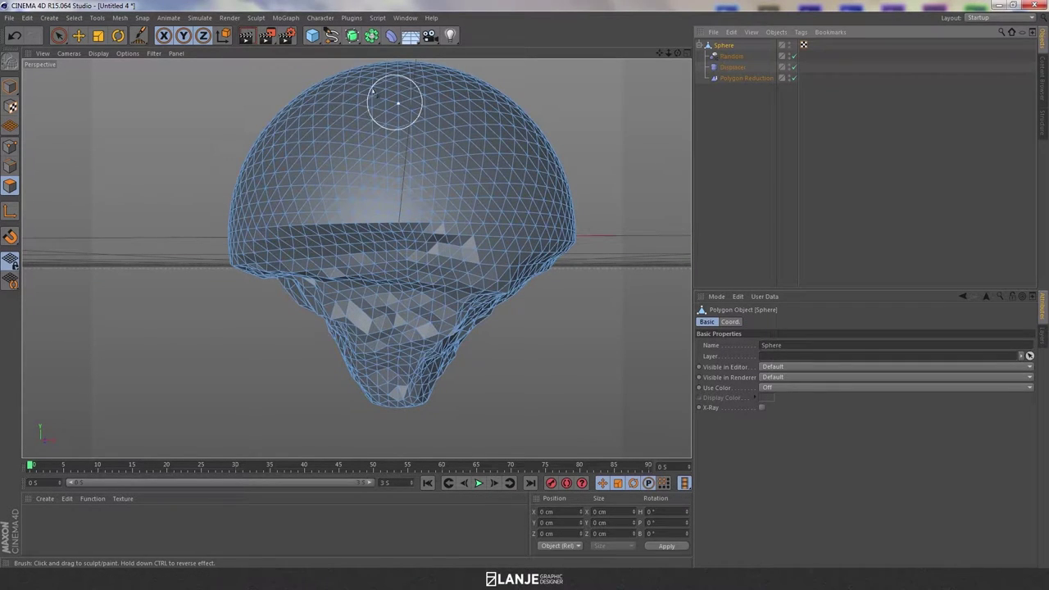
{"action": "left_click", "coordinate": [312, 36]}
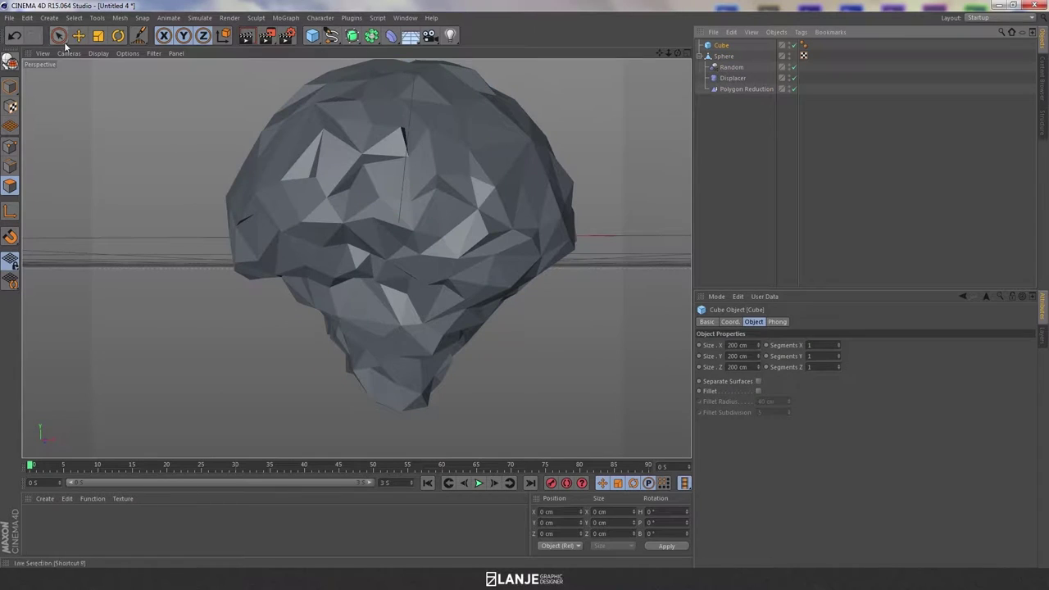
Scale the cube well beyond the rock's width and switch to the side view
{"action": "key", "text": "t"}
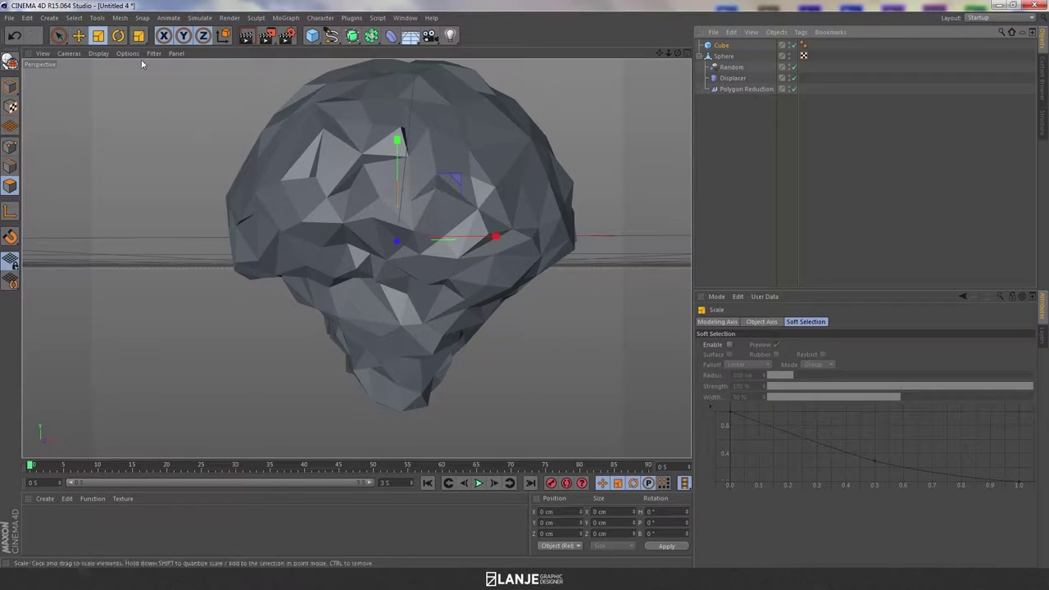
{"action": "left_click_drag", "start_coordinate": [496, 235], "coordinate": [642, 254]}
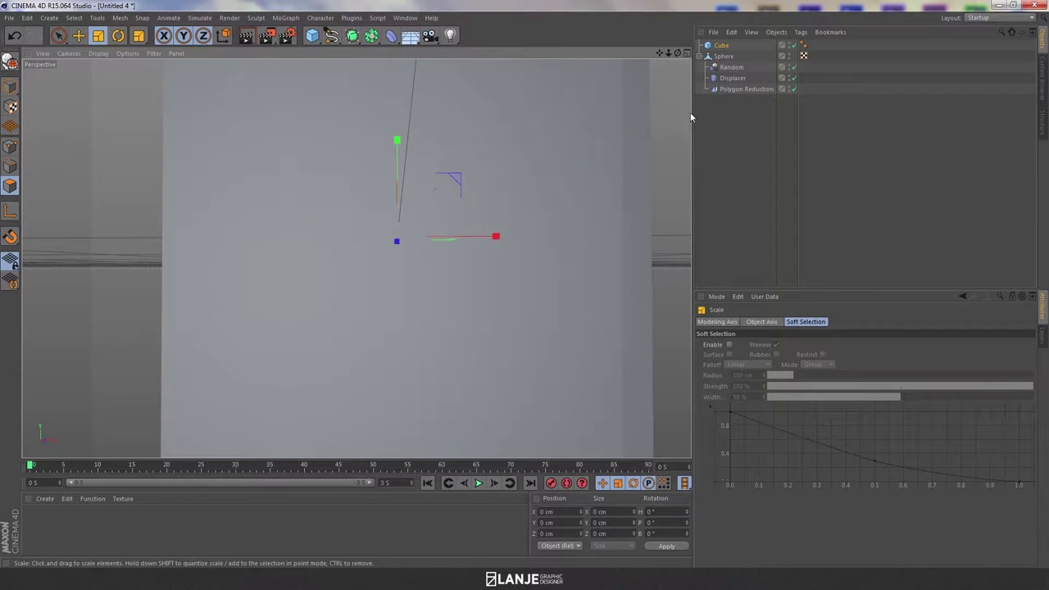
{"action": "left_click", "coordinate": [687, 54]}
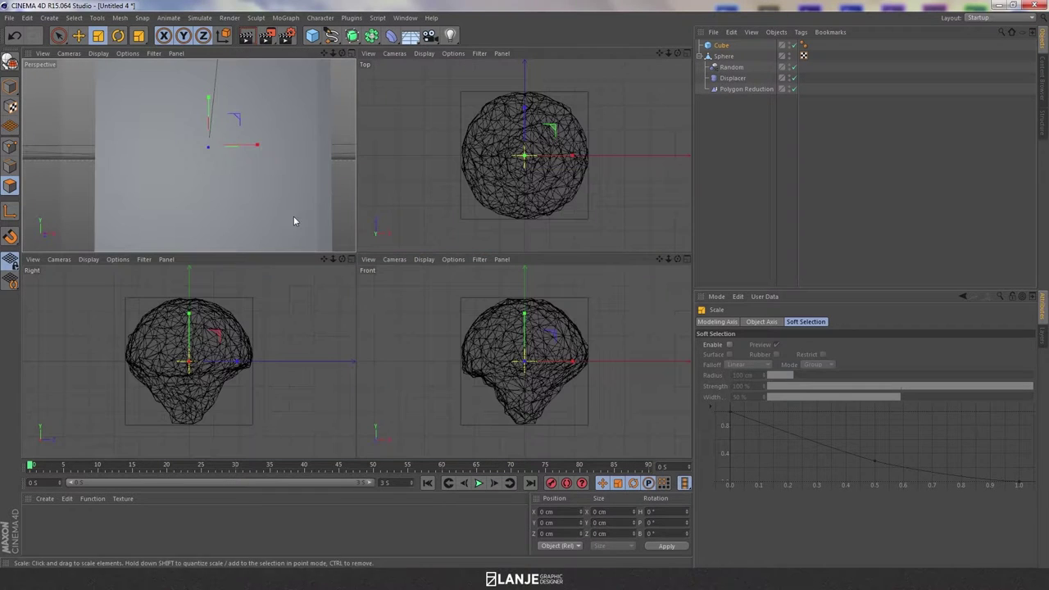
{"action": "left_click", "coordinate": [351, 259]}
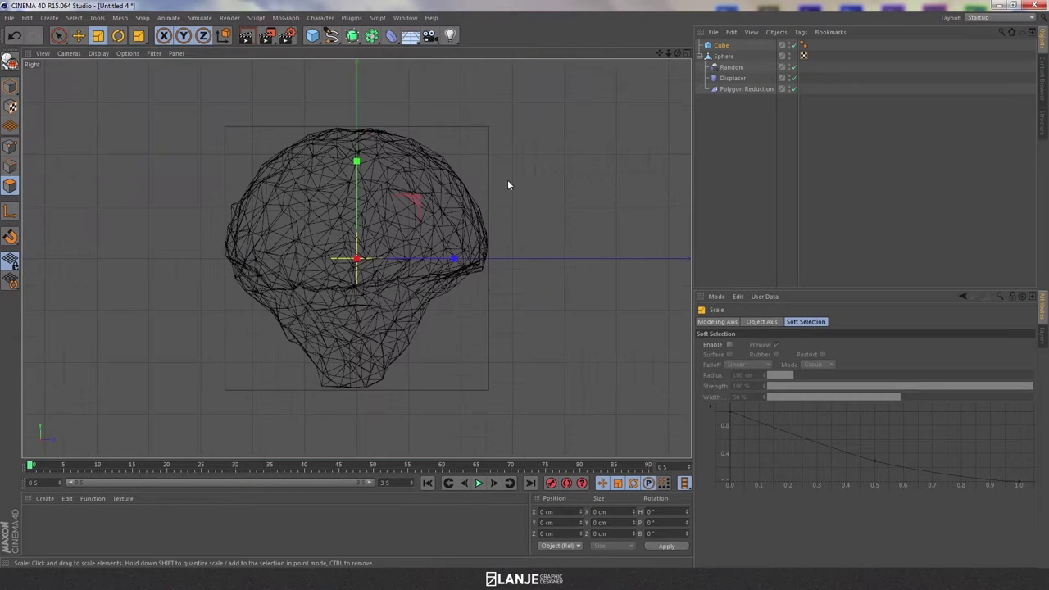
Raise the cube over the rock's top, then return to Perspective view
{"action": "left_click", "coordinate": [78, 35]}
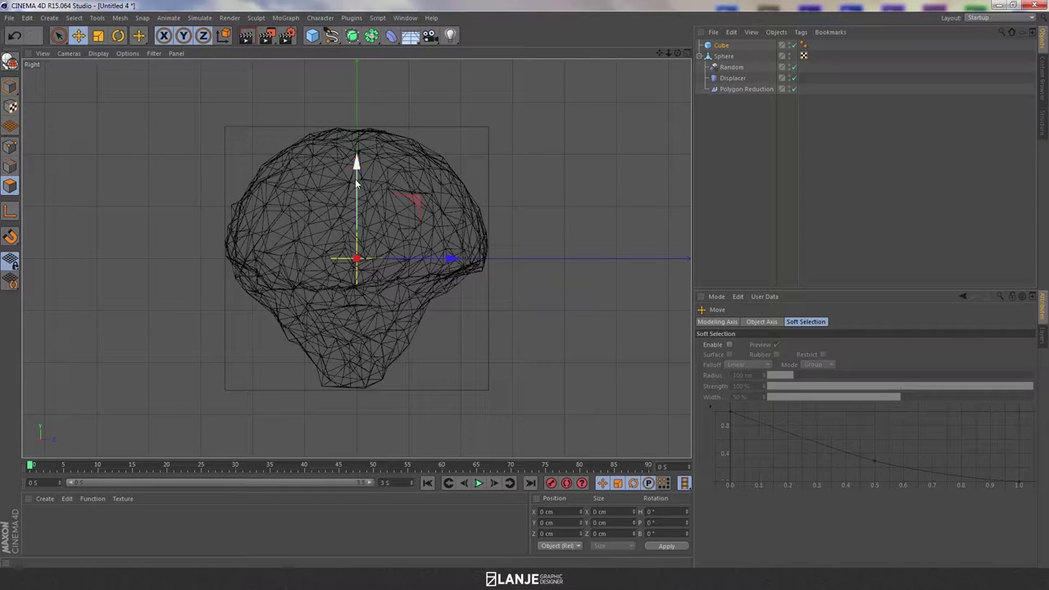
{"action": "left_click_drag", "start_coordinate": [356, 162], "coordinate": [356, 25]}
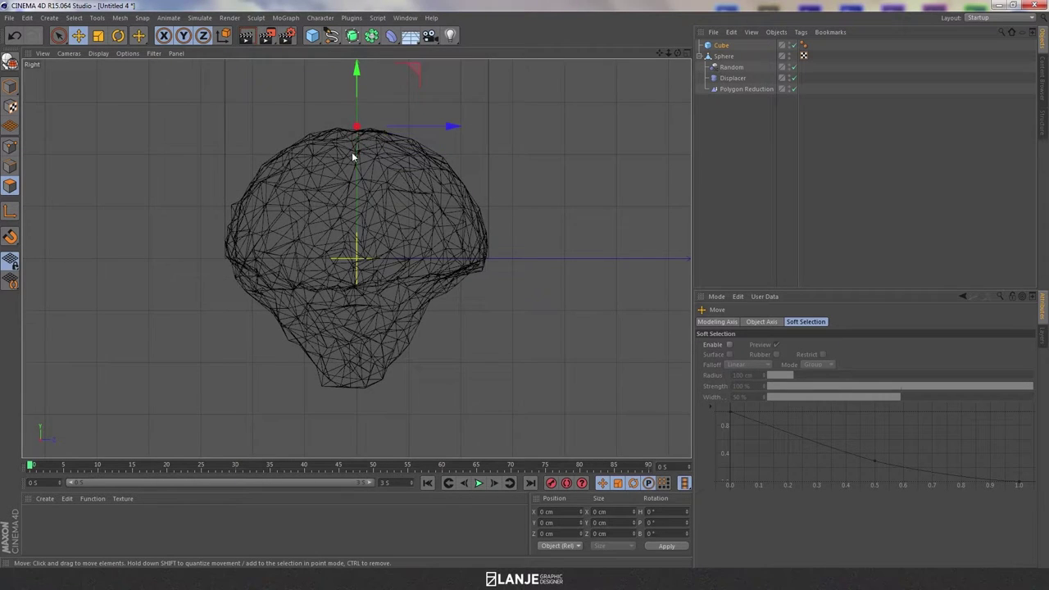
{"action": "right_click_drag", "start_coordinate": [352, 153], "coordinate": [412, 164], "text": "alt"}
{"action": "left_click_drag", "start_coordinate": [368, 73], "coordinate": [364, 80]}
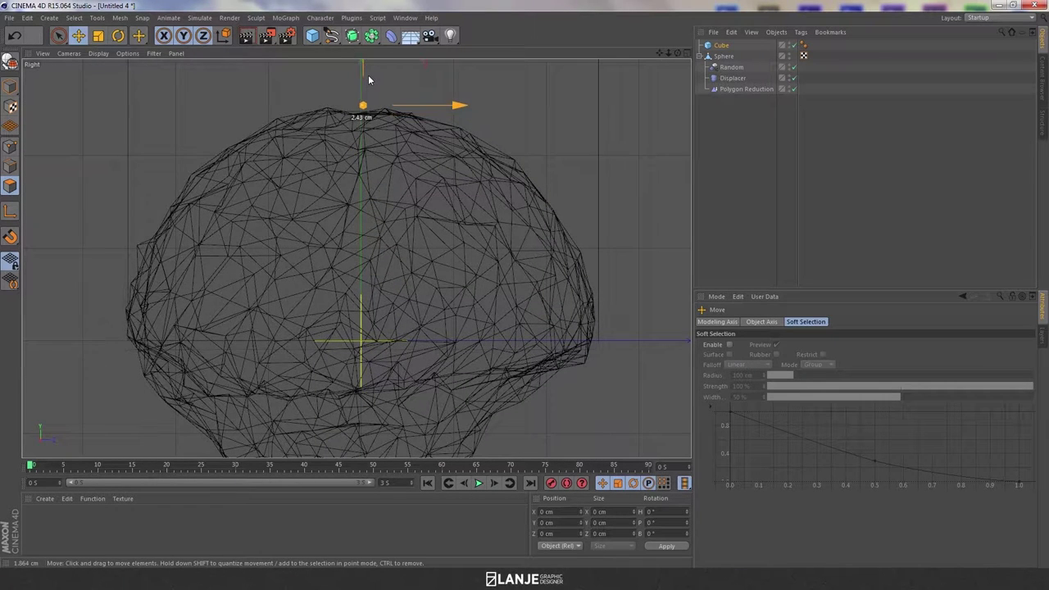
{"action": "key", "text": "ctrl+z"}
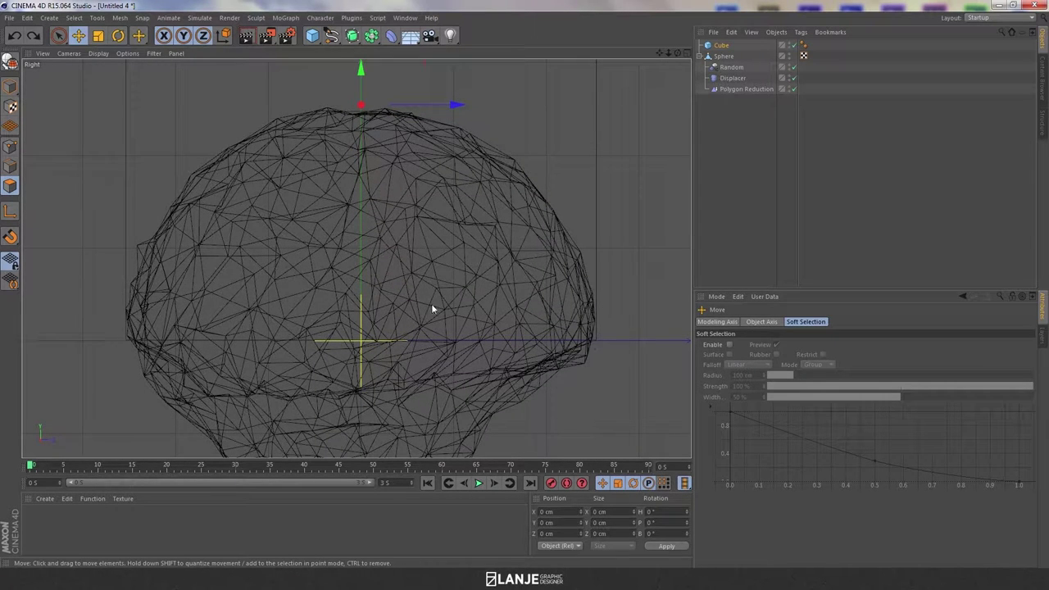
{"action": "key", "text": "F1"}
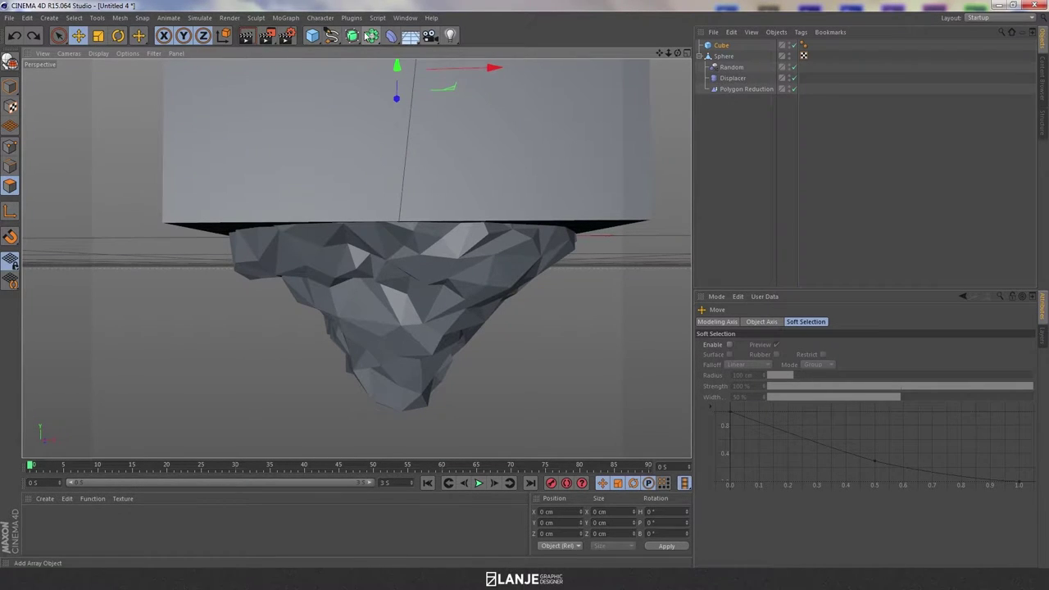
Add a Boole holding the Sphere then the Cube to slice the rock top flat
{"action": "left_click_drag", "start_coordinate": [372, 35], "coordinate": [571, 53]}
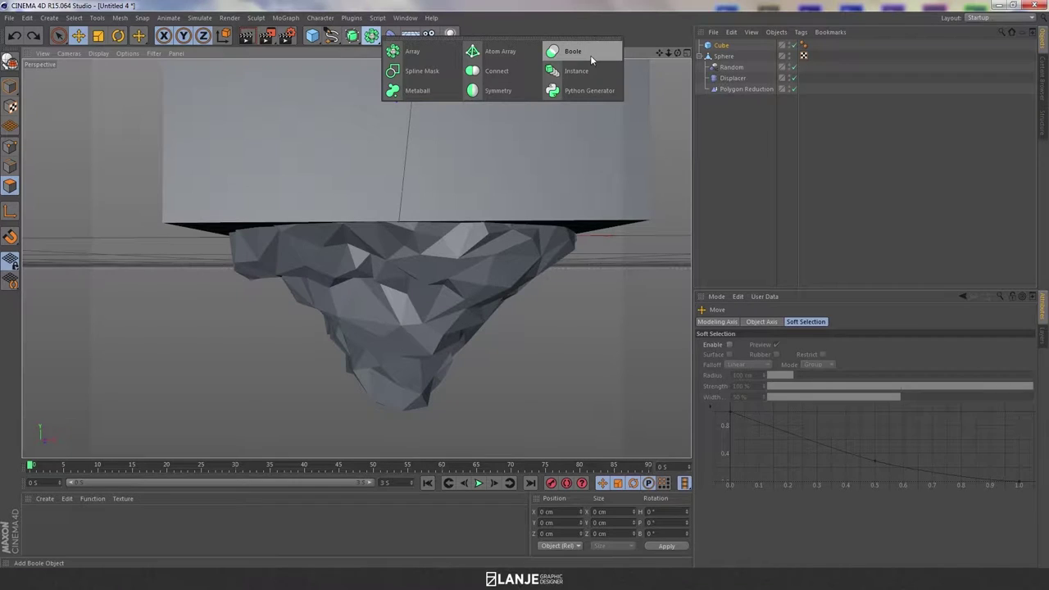
{"action": "left_click", "coordinate": [375, 37]}
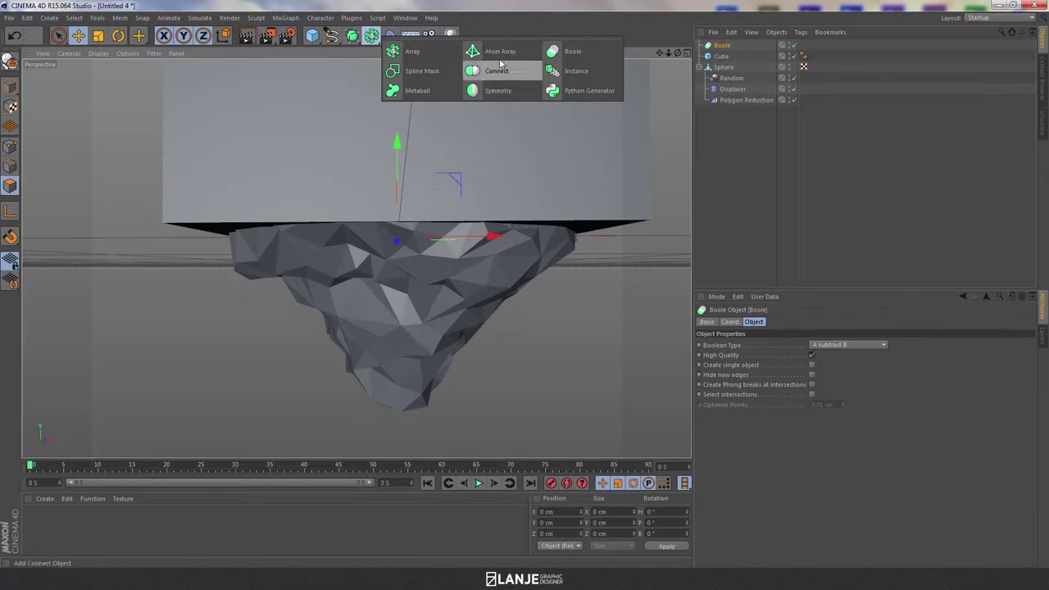
{"action": "left_click", "coordinate": [770, 148]}
{"action": "left_click", "coordinate": [710, 66]}
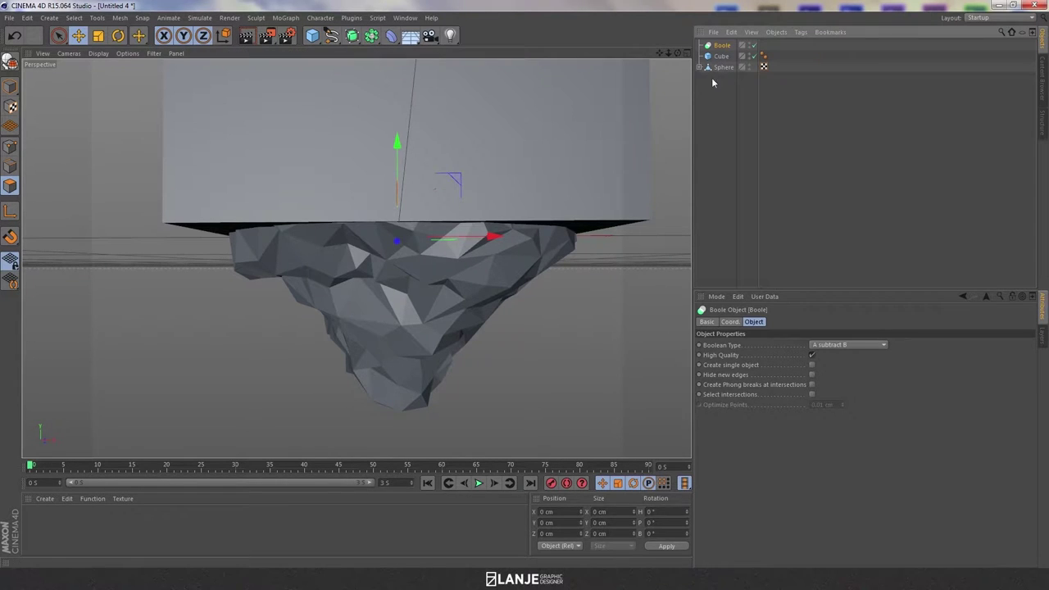
{"action": "left_click", "coordinate": [725, 55]}
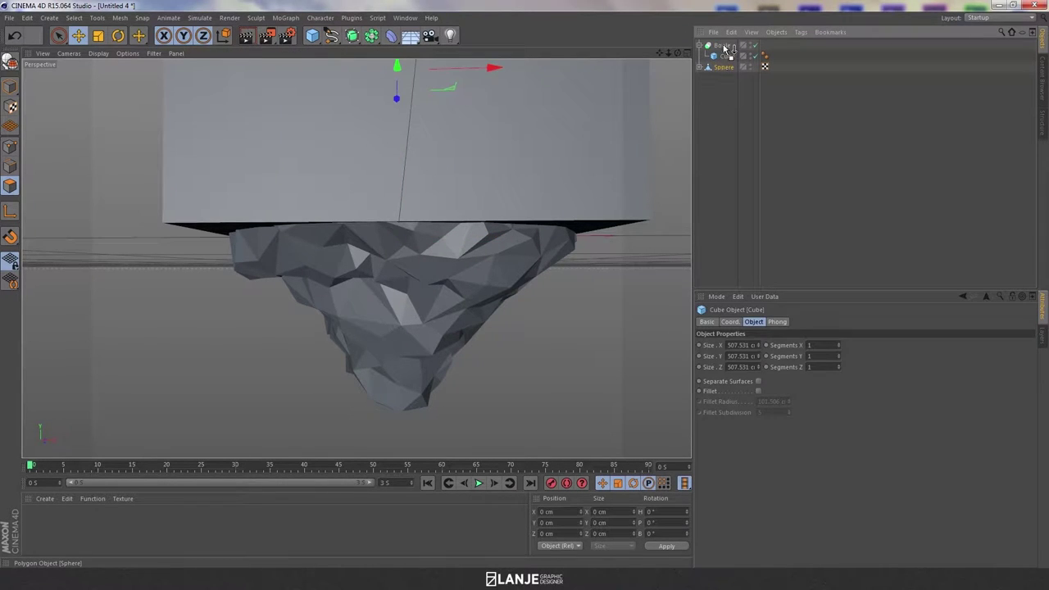
{"action": "left_click_drag", "start_coordinate": [725, 55], "coordinate": [725, 72]}
{"action": "mouse_move", "coordinate": [606, 176]}
{"action": "left_mouse_down", "text": "alt"}
{"action": "mouse_move", "coordinate": [581, 202]}
{"action": "mouse_move", "coordinate": [524, 213]}
{"action": "mouse_move", "coordinate": [607, 148]}
{"action": "mouse_move", "coordinate": [618, 160]}
{"action": "mouse_move", "coordinate": [544, 141]}
{"action": "mouse_move", "coordinate": [568, 138]}
{"action": "mouse_move", "coordinate": [518, 157]}
{"action": "mouse_move", "coordinate": [529, 162]}
{"action": "mouse_move", "coordinate": [494, 158]}
{"action": "mouse_move", "coordinate": [492, 144]}
{"action": "left_mouse_up", "text": "alt"}
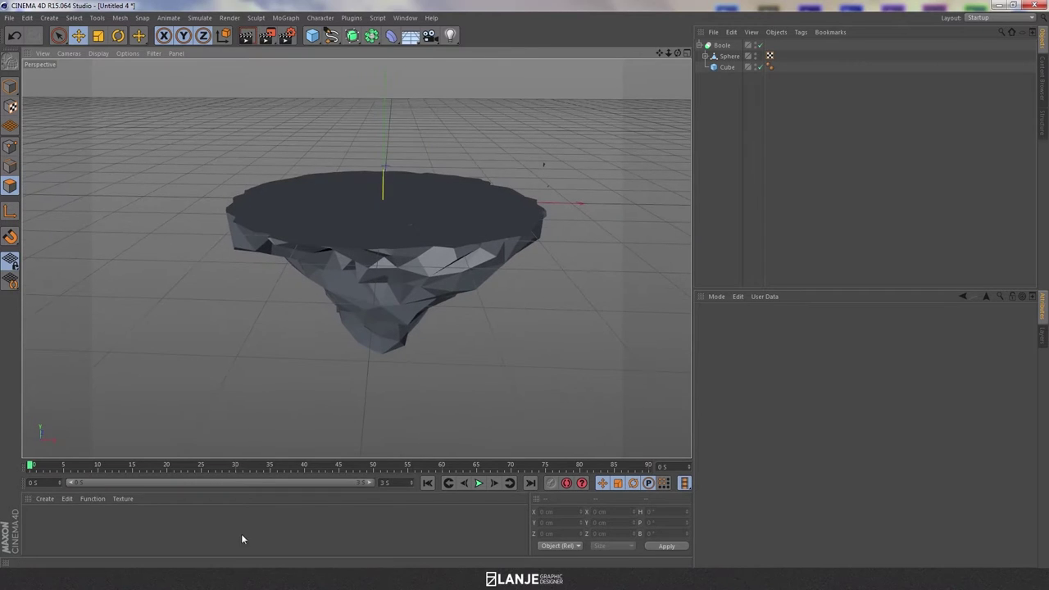
Create a non-specular brown material Mat and apply it to the Boole rock
{"action": "double_click", "coordinate": [241, 538]}
{"action": "double_click", "coordinate": [35, 523]}
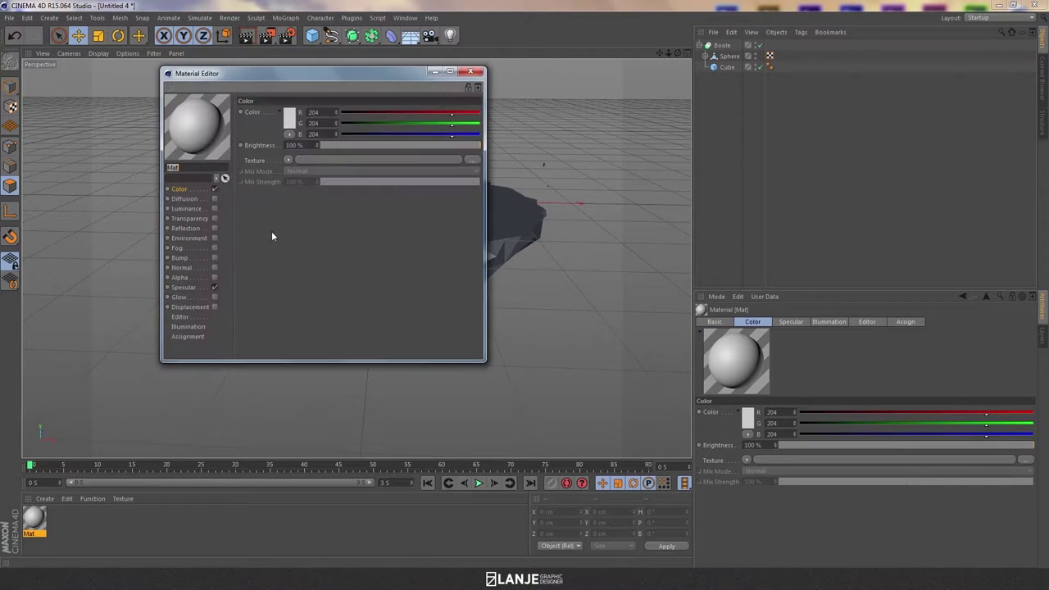
{"action": "left_click", "coordinate": [213, 287]}
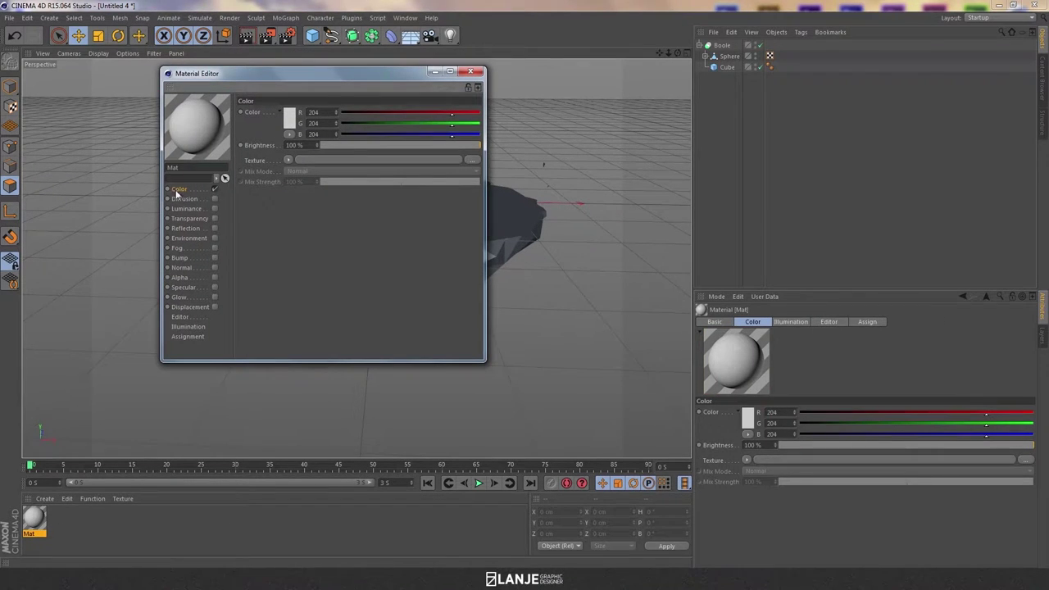
{"action": "left_click", "coordinate": [293, 118]}
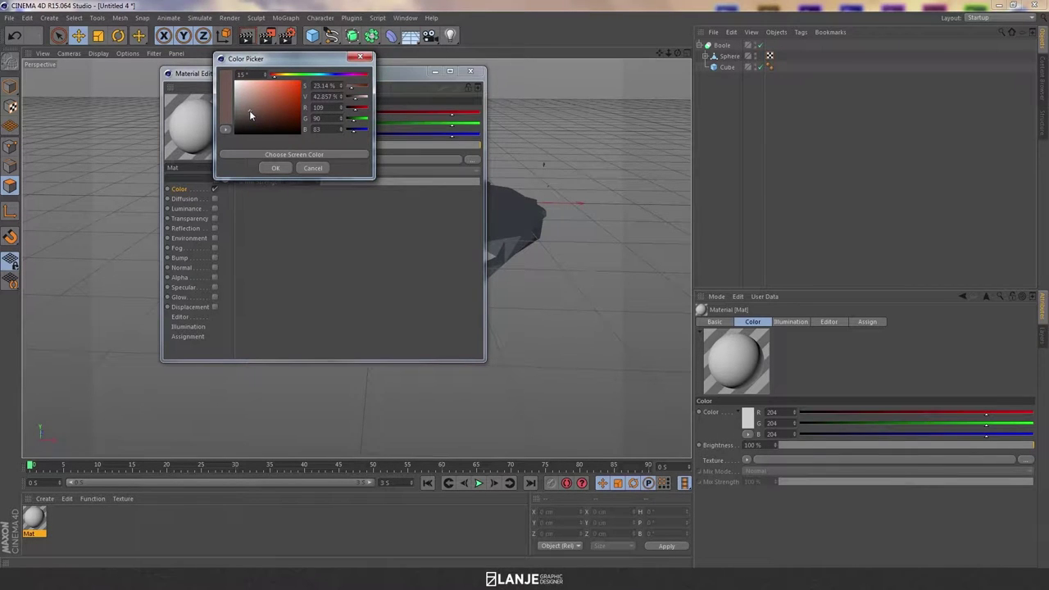
{"action": "left_click", "coordinate": [276, 167]}
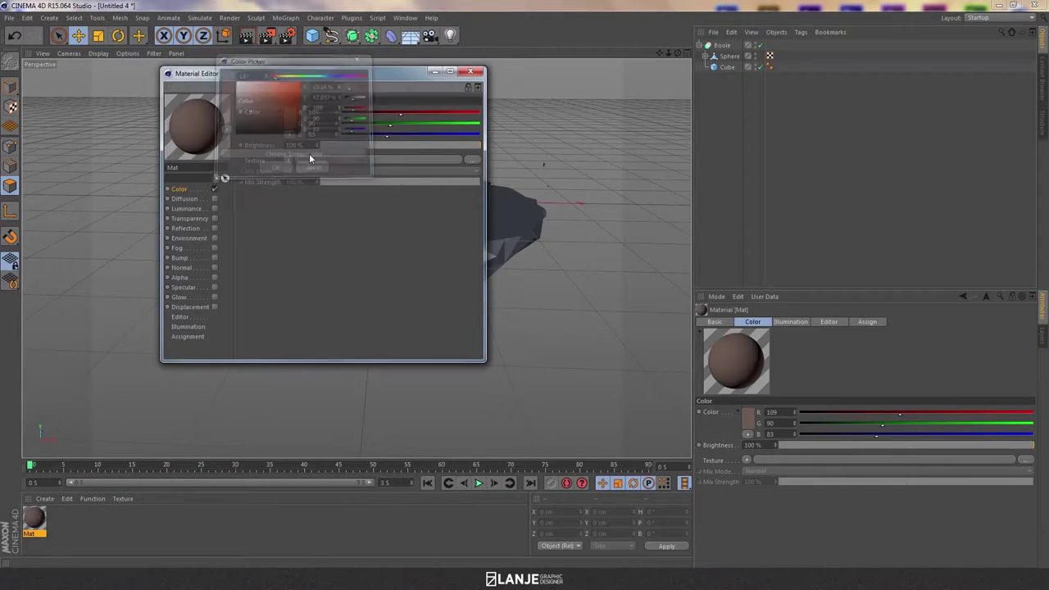
{"action": "left_click", "coordinate": [470, 71]}
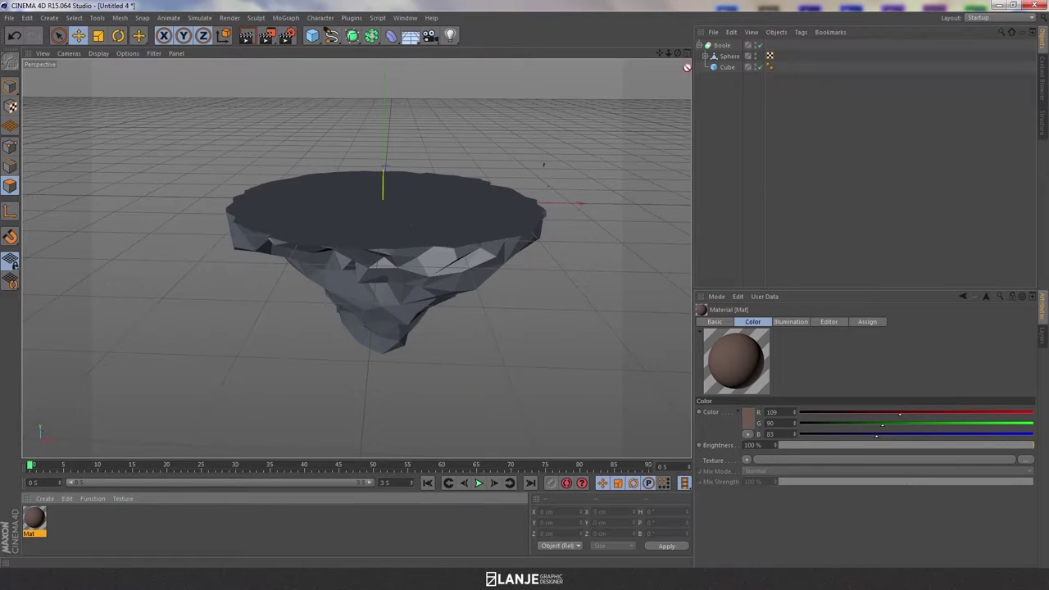
{"action": "left_click_drag", "start_coordinate": [721, 51], "coordinate": [722, 51]}
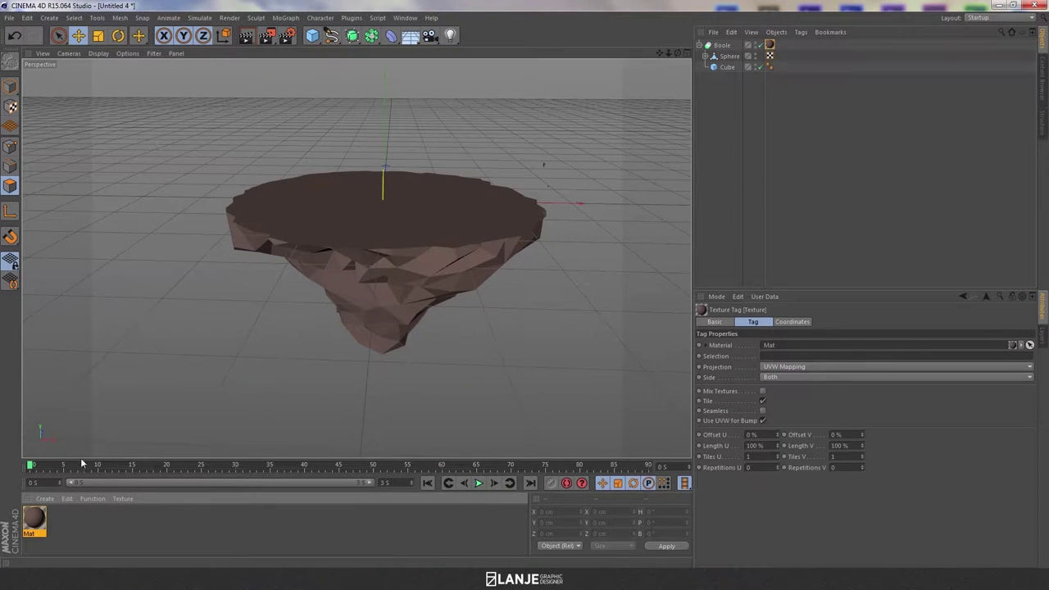
Refine Mat's brown colour to R106 G88 B82
{"action": "double_click", "coordinate": [36, 526]}
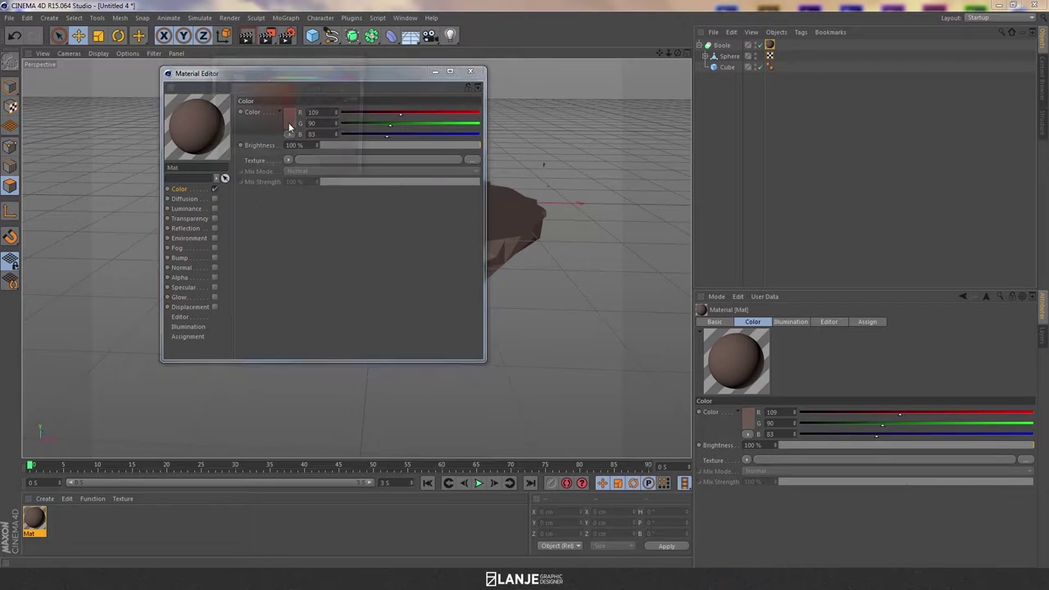
{"action": "left_click", "coordinate": [267, 124]}
{"action": "left_click_drag", "start_coordinate": [250, 120], "coordinate": [252, 115]}
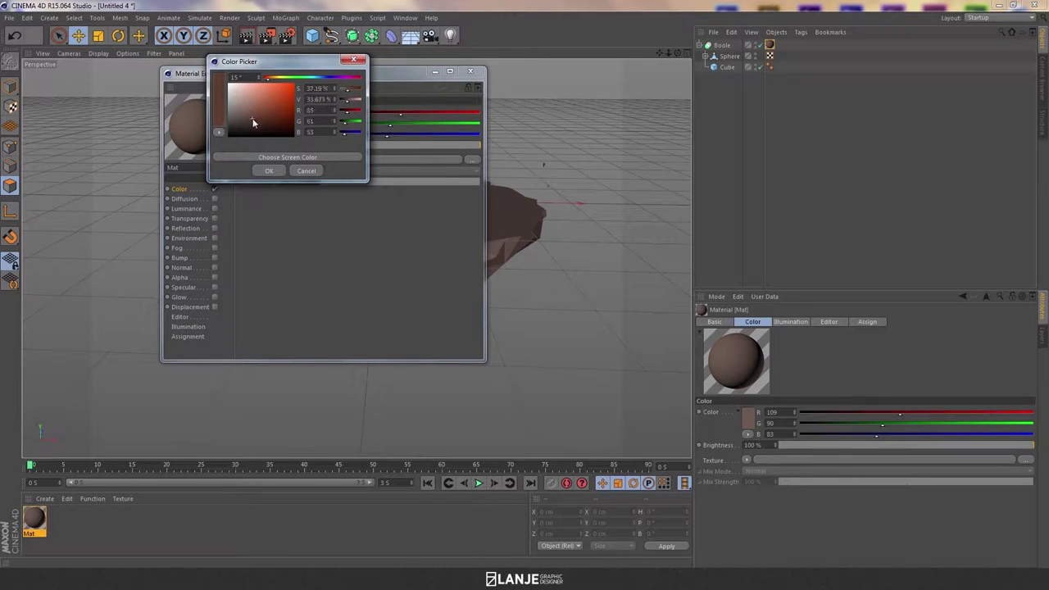
{"action": "left_click_drag", "start_coordinate": [277, 65], "coordinate": [269, 72]}
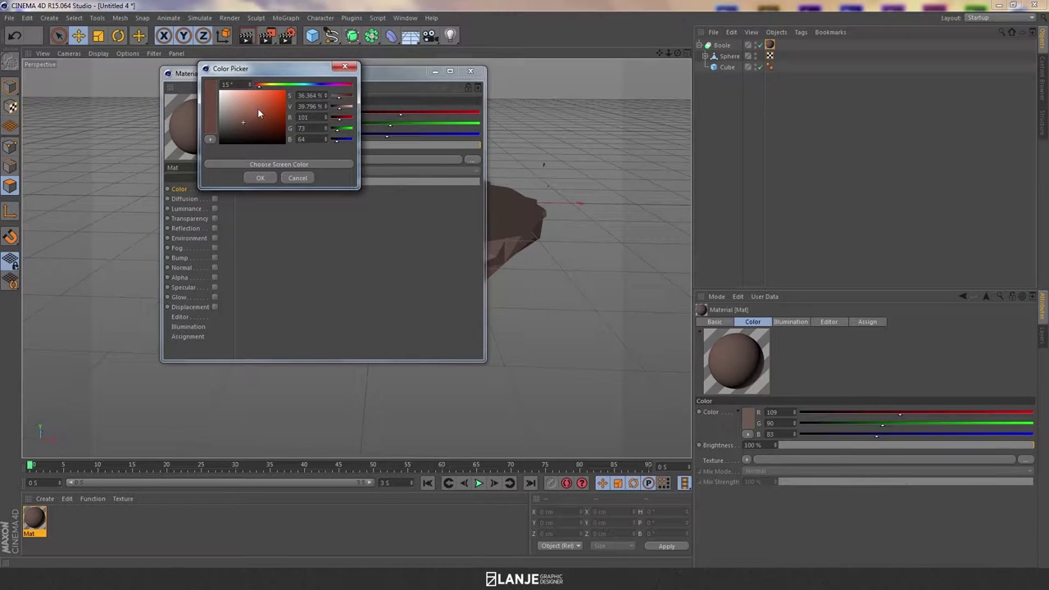
{"action": "left_click_drag", "start_coordinate": [242, 126], "coordinate": [233, 120]}
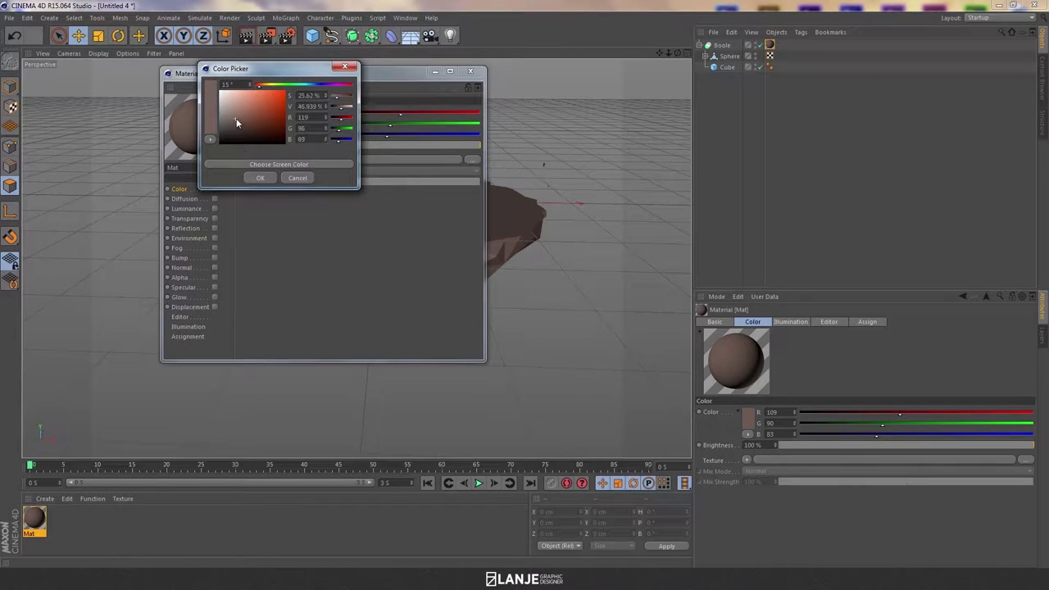
{"action": "left_click", "coordinate": [255, 179]}
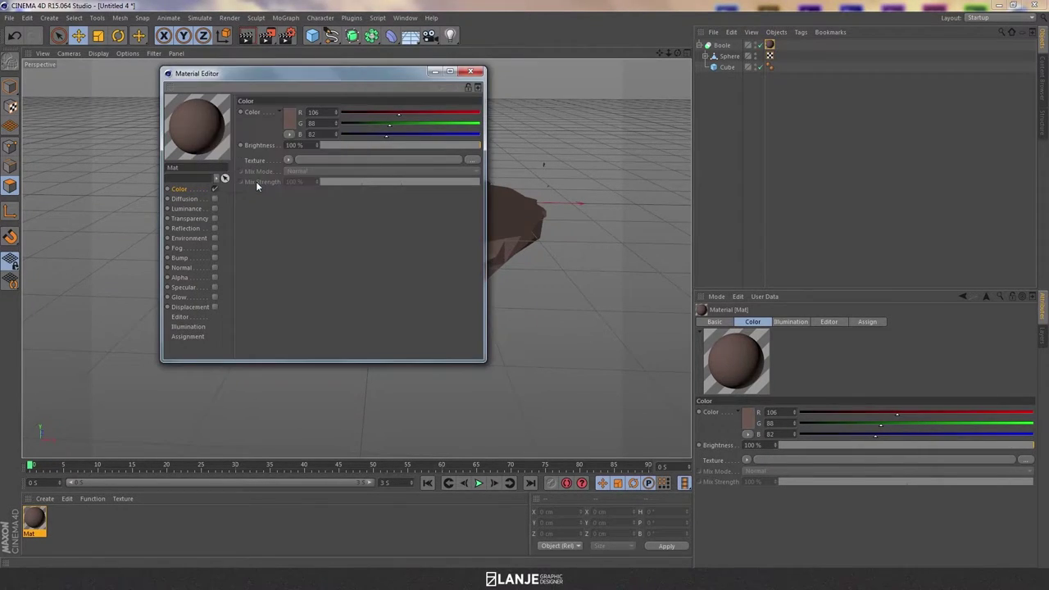
{"action": "left_click", "coordinate": [475, 76]}
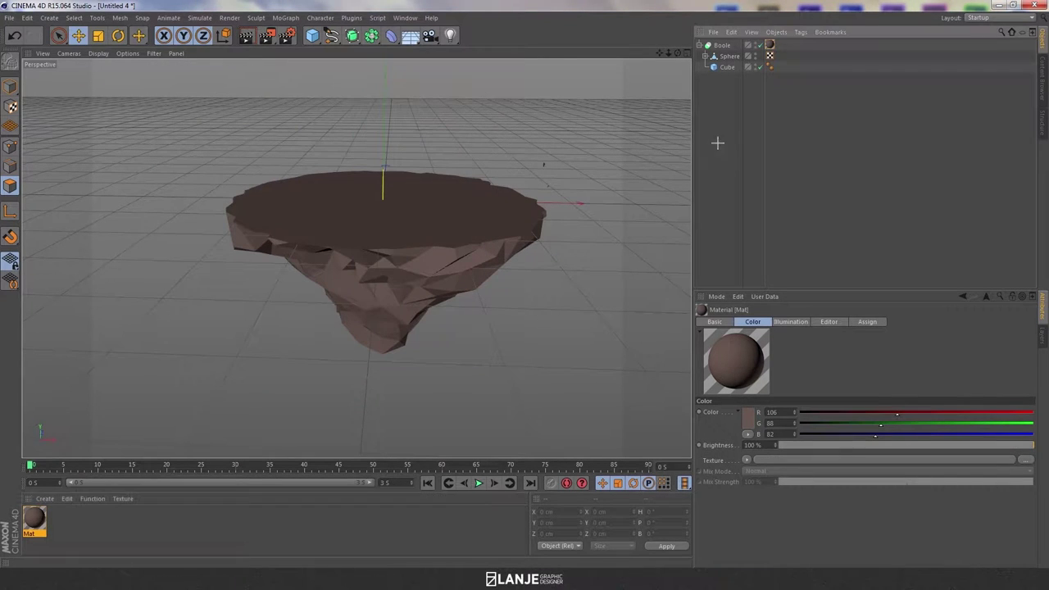
Add a Landscape object, shrink it to about 30% and raise it just above the rock top
{"action": "mouse_move", "coordinate": [555, 152]}
{"action": "left_mouse_down", "text": "alt"}
{"action": "mouse_move", "coordinate": [538, 129]}
{"action": "mouse_move", "coordinate": [541, 148]}
{"action": "left_mouse_up", "text": "alt"}
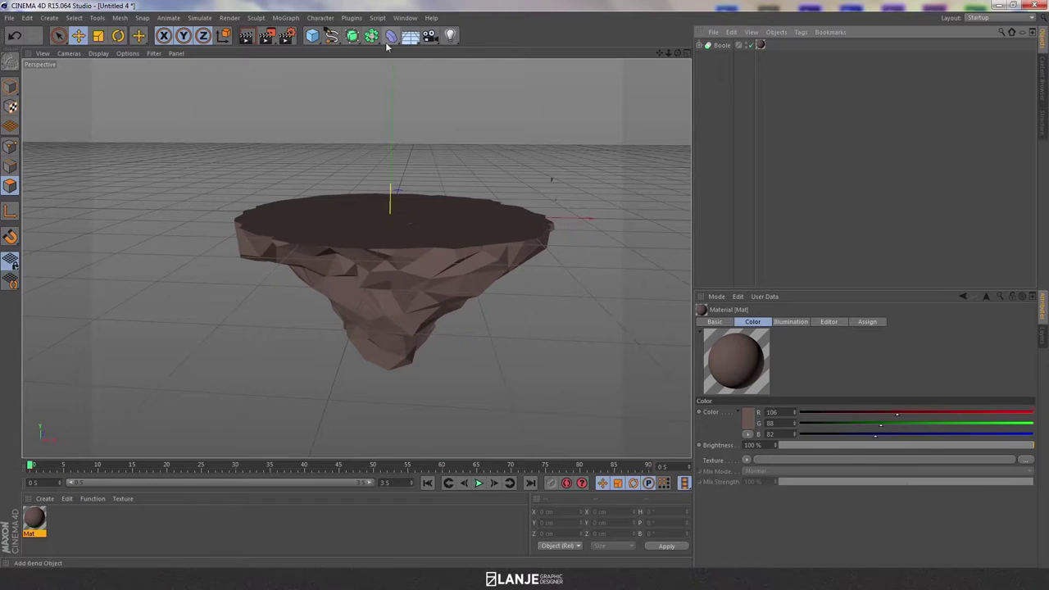
{"action": "left_click", "coordinate": [312, 41]}
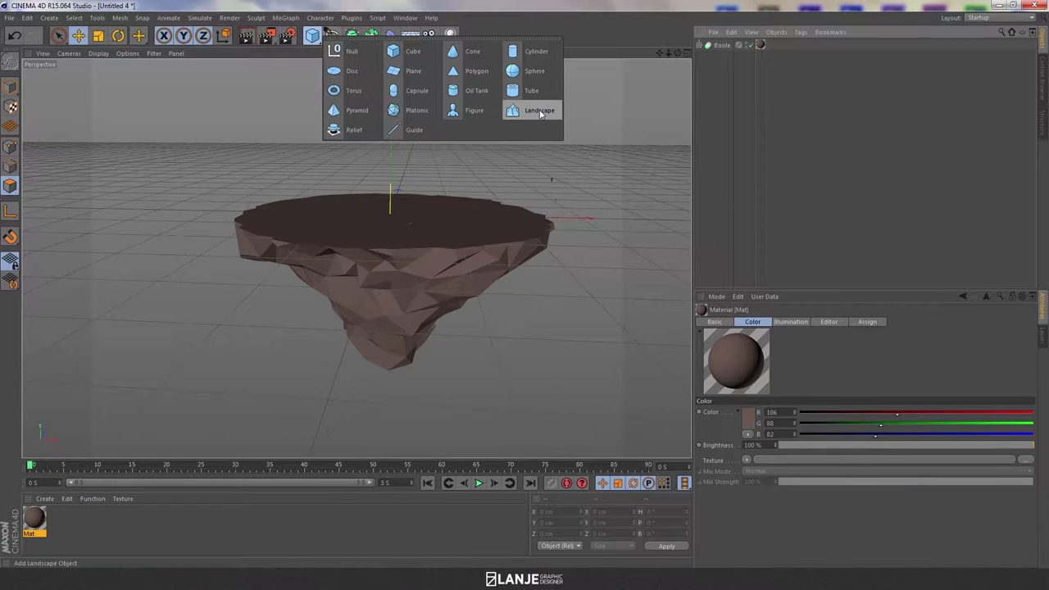
{"action": "left_click", "coordinate": [539, 113]}
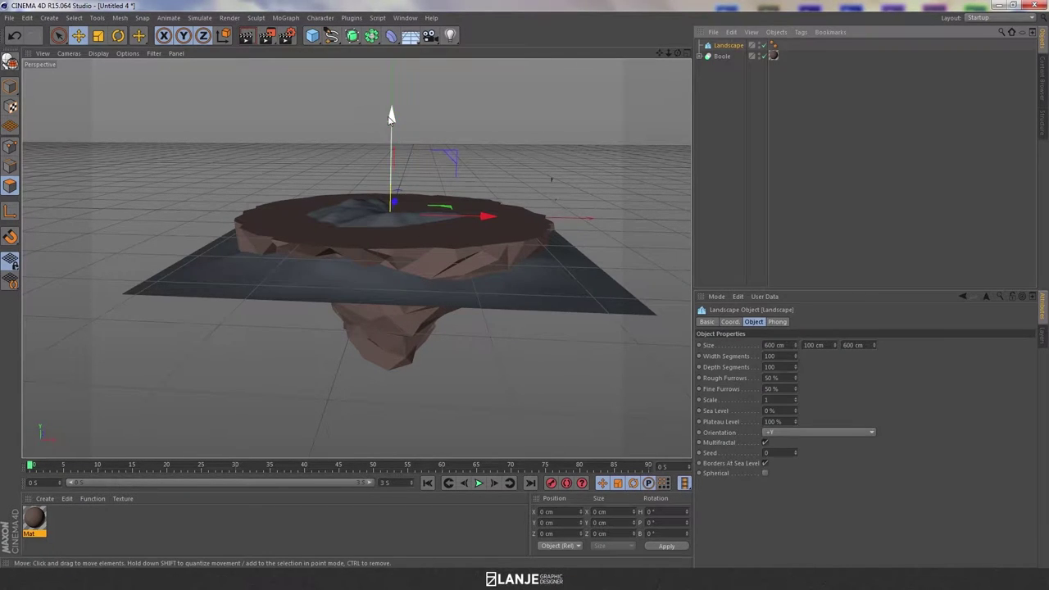
{"action": "key", "text": "t"}
{"action": "left_click_drag", "start_coordinate": [487, 211], "coordinate": [421, 206]}
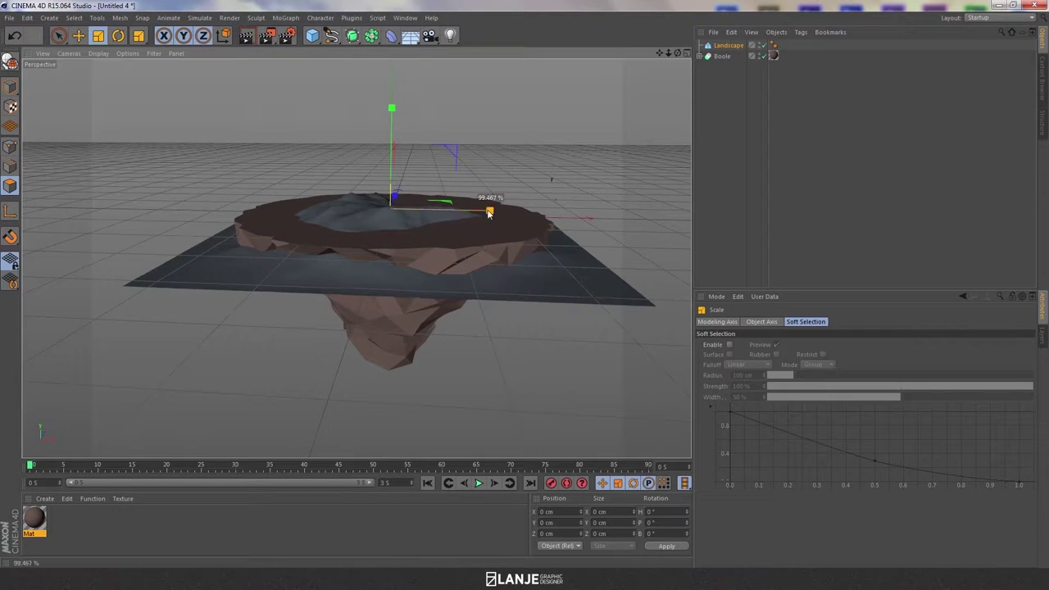
{"action": "left_click", "coordinate": [77, 36]}
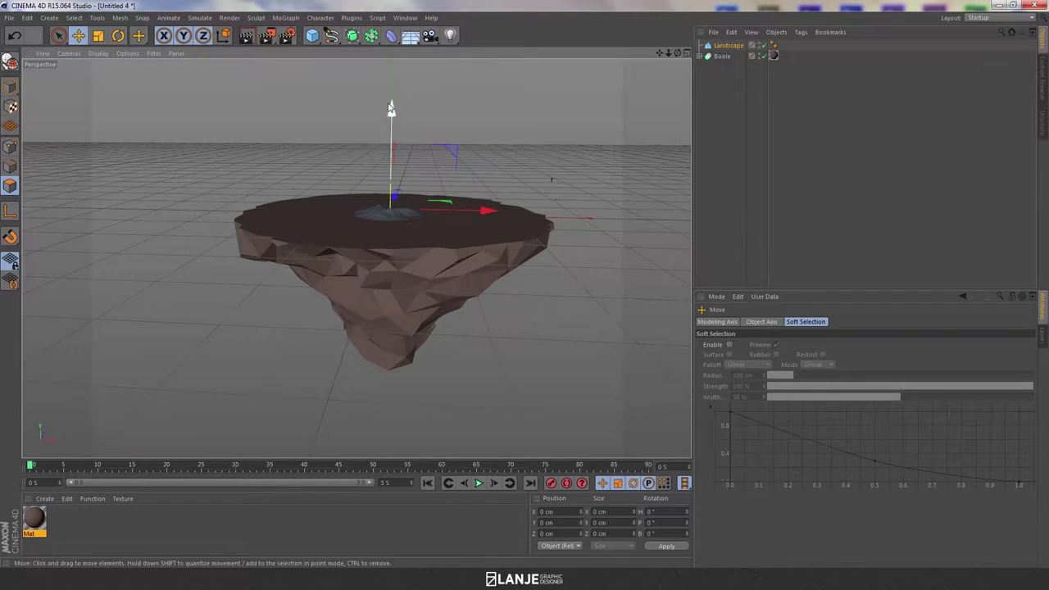
{"action": "left_click_drag", "start_coordinate": [395, 112], "coordinate": [396, 93]}
Delete the Landscape's Phong tag and set its width to 160 cm
{"action": "left_click", "coordinate": [725, 47]}
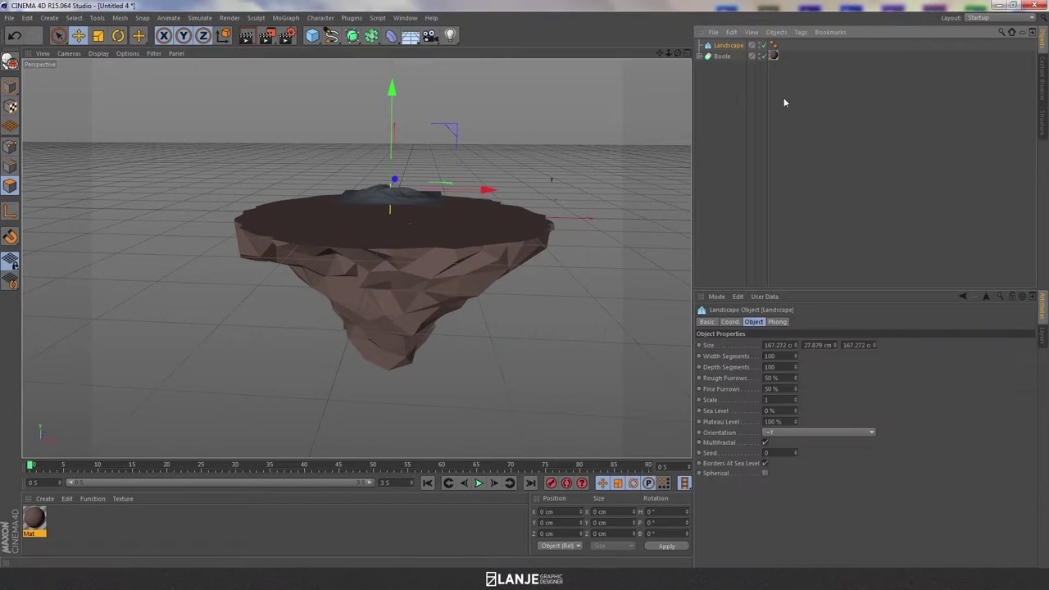
{"action": "left_click", "coordinate": [774, 49]}
{"action": "key", "text": "Delete"}
{"action": "double_click", "coordinate": [772, 345]}
{"action": "type", "text": "160"}
{"action": "key", "text": "Return"}
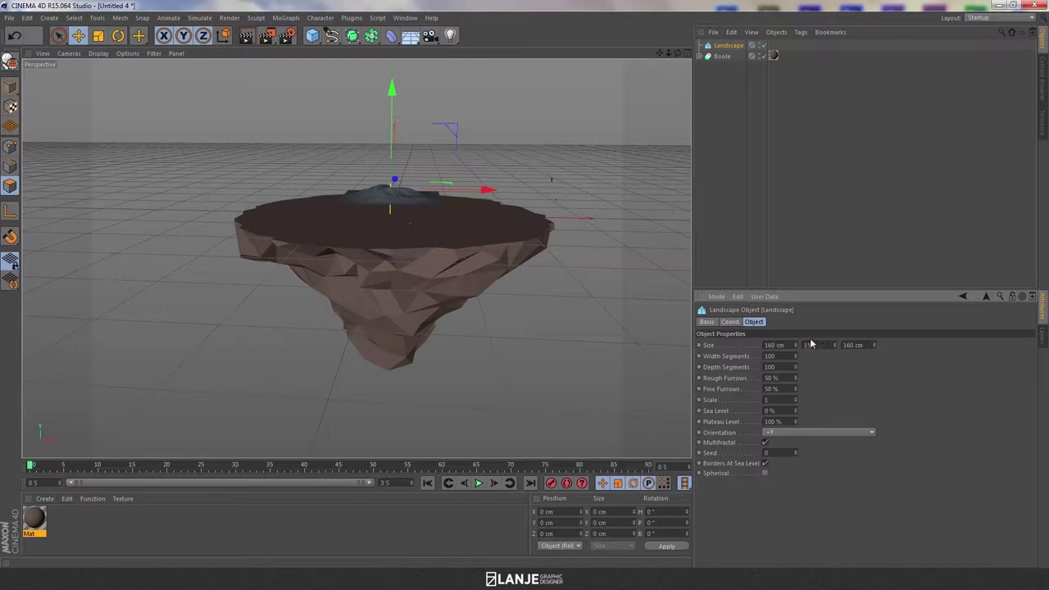
Set the Landscape height to 150 cm and its segments to 15 by 15
{"action": "key", "text": "Return"}
{"action": "left_click_drag", "start_coordinate": [393, 82], "coordinate": [398, 63]}
{"action": "scroll", "coordinate": [444, 131], "scroll_direction": "up", "scroll_amount": 5}
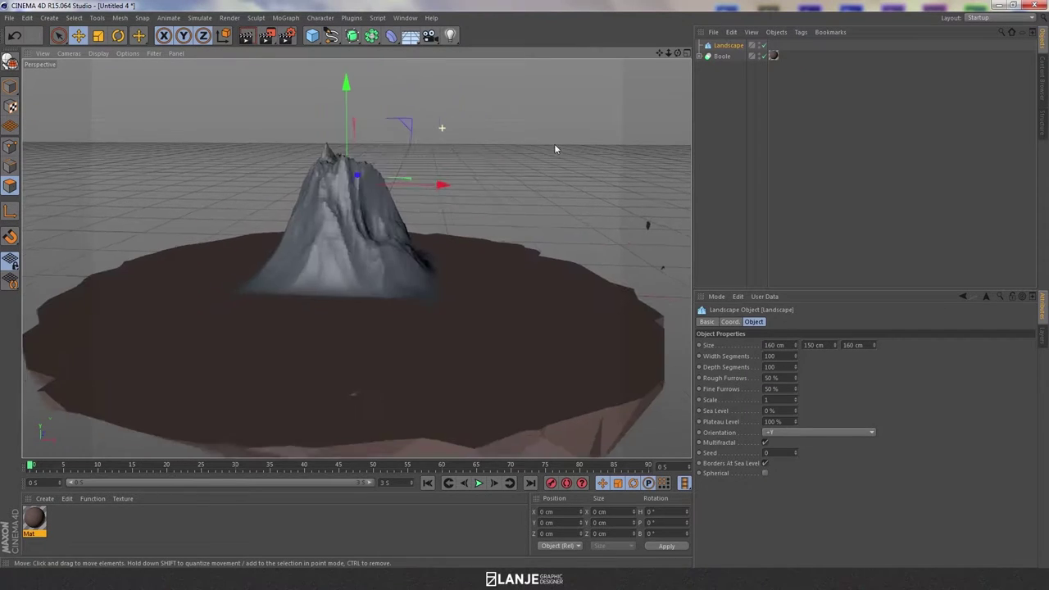
{"action": "left_click", "coordinate": [778, 357]}
{"action": "type", "text": "15"}
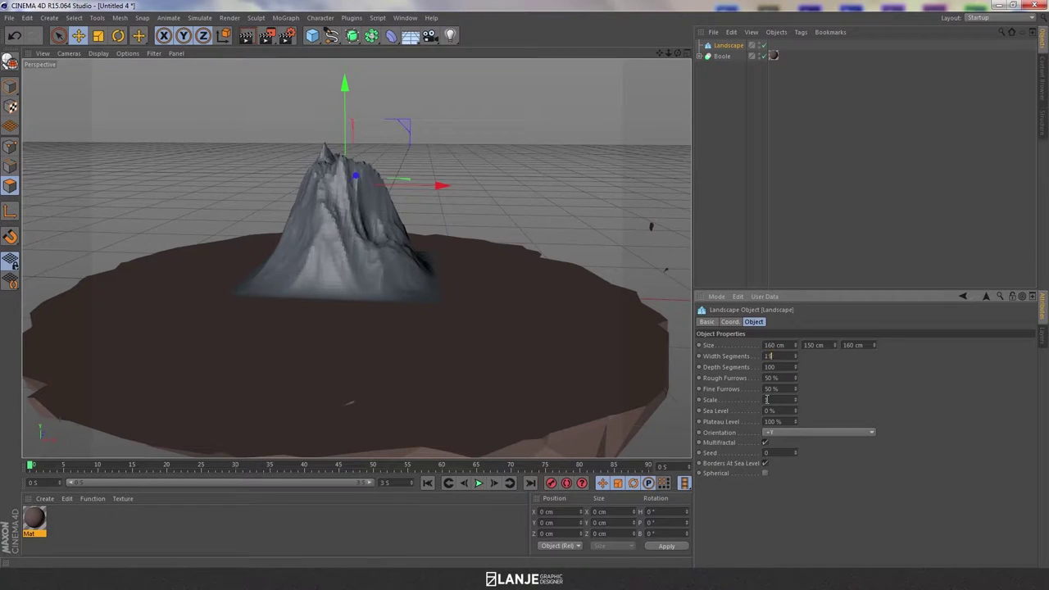
{"action": "key", "text": "Return"}
{"action": "type", "text": "15"}
{"action": "key", "text": "Return"}
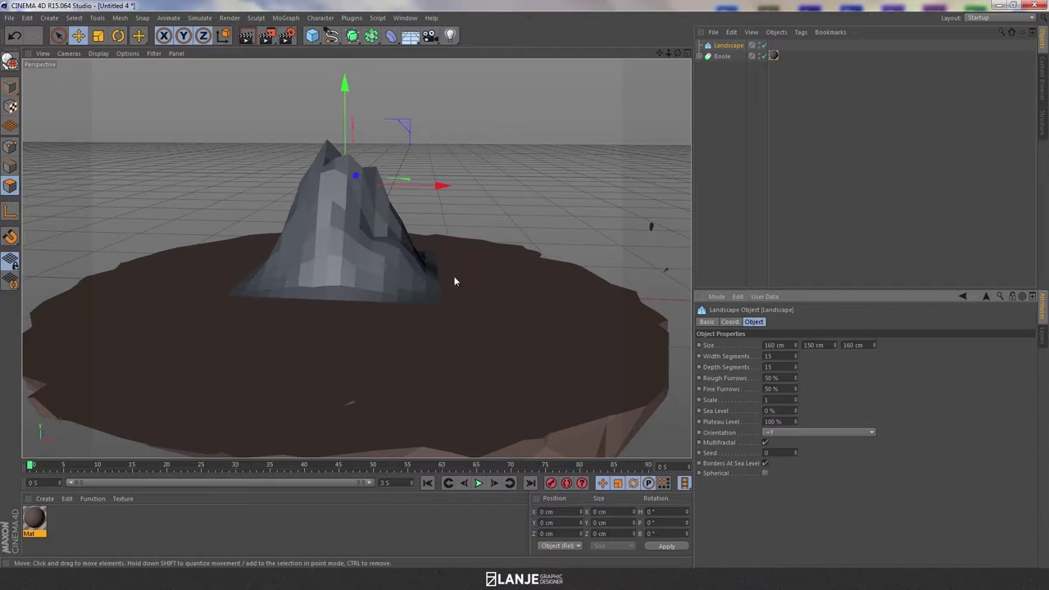
Move the mountain to the left of the rock's centre and reselect the Landscape
{"action": "left_click_drag", "start_coordinate": [437, 185], "coordinate": [254, 142]}
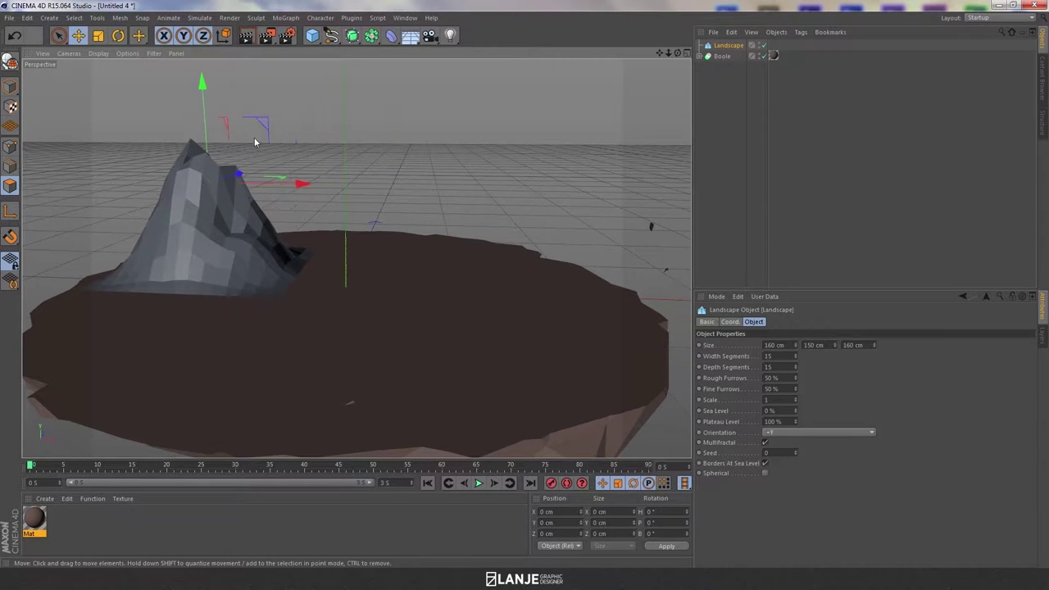
{"action": "left_click_drag", "start_coordinate": [208, 95], "coordinate": [201, 118]}
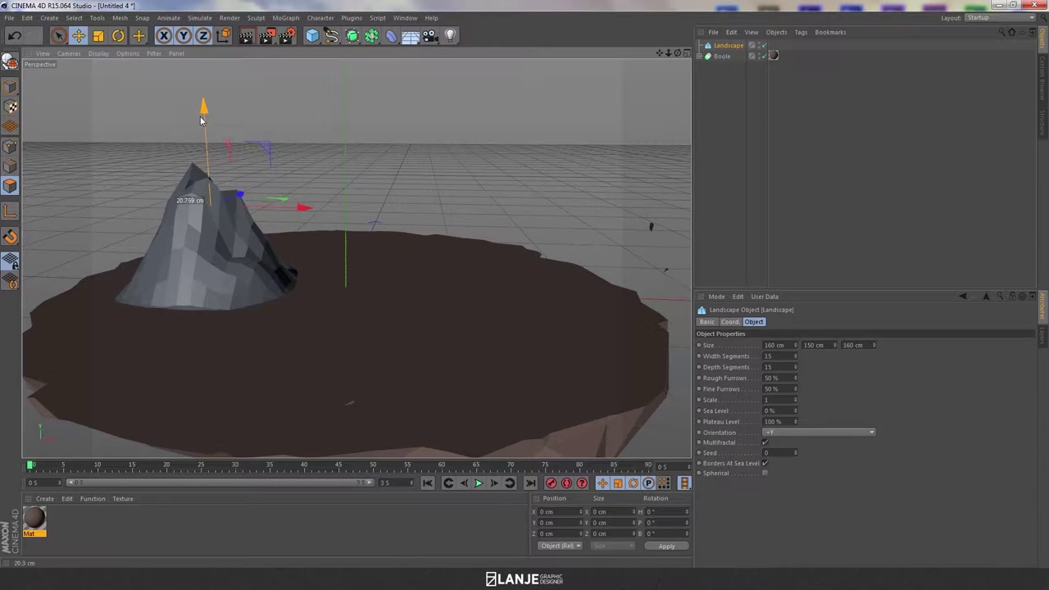
{"action": "left_click_drag", "start_coordinate": [303, 206], "coordinate": [244, 188]}
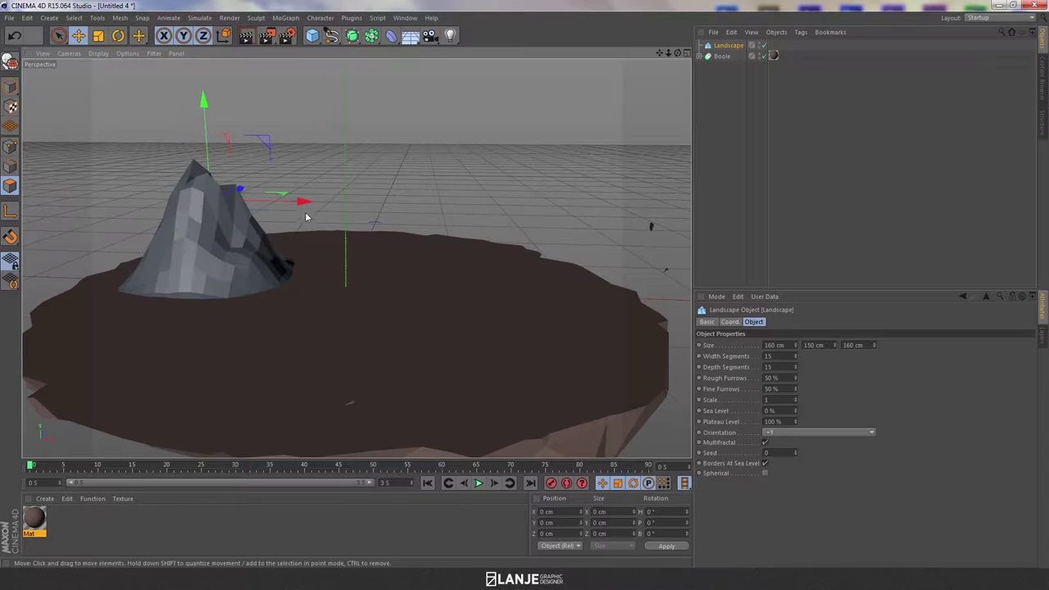
{"action": "left_click_drag", "start_coordinate": [304, 204], "coordinate": [299, 209]}
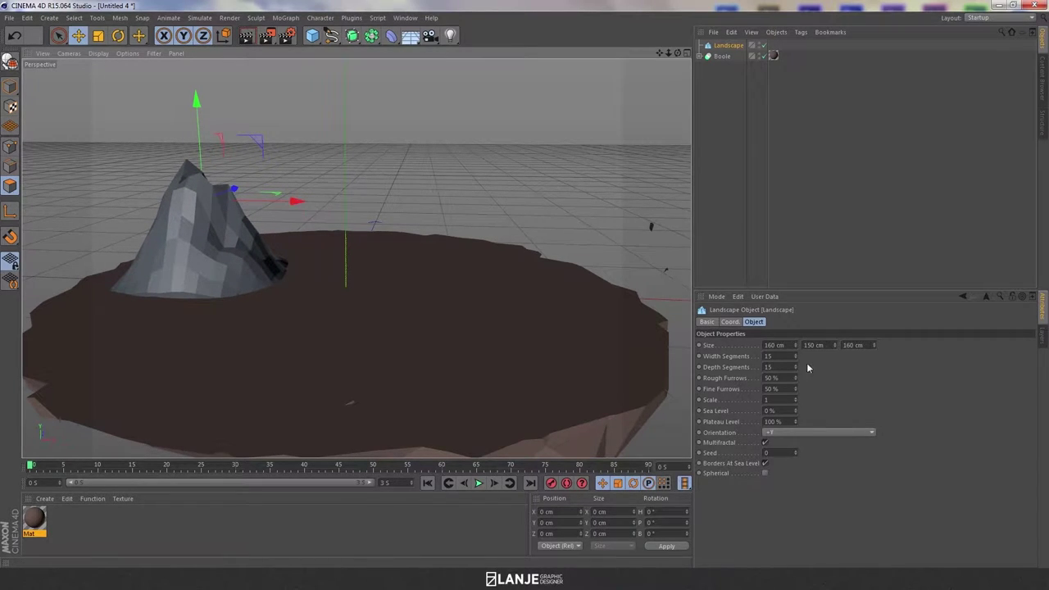
{"action": "left_click", "coordinate": [719, 169]}
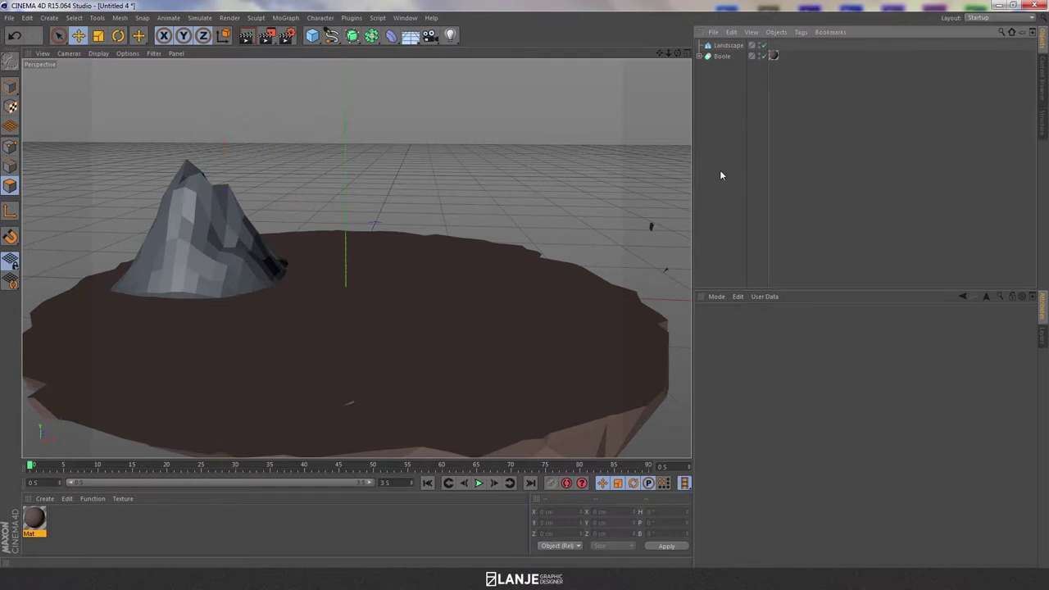
{"action": "left_click", "coordinate": [727, 45]}
{"action": "left_click_drag", "start_coordinate": [389, 36], "coordinate": [687, 172]}
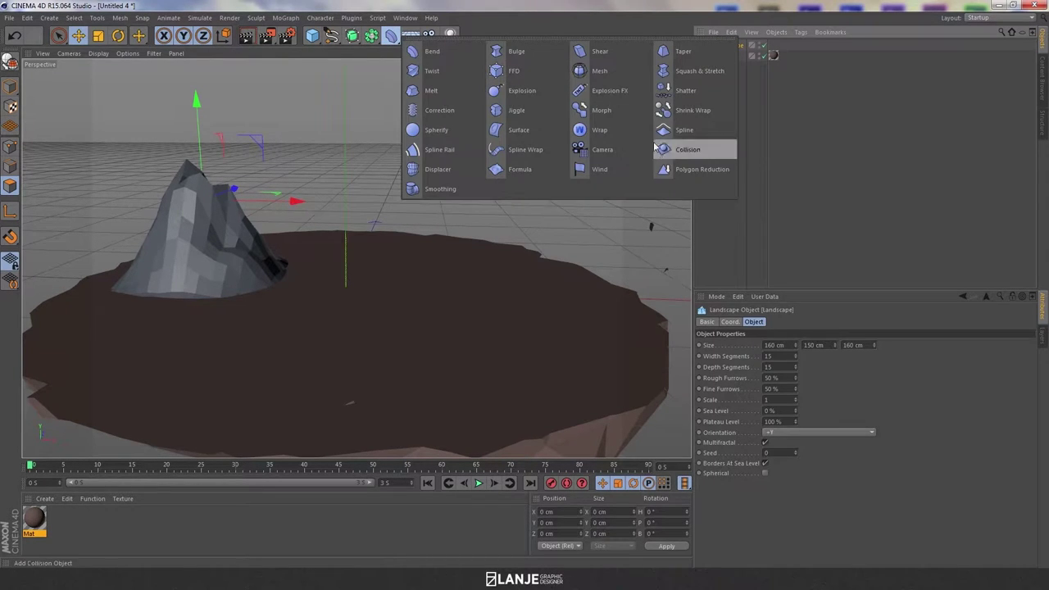
Add a 51% Polygon Reduction deformer under the Landscape and raise Width Segments to 20
{"action": "left_click", "coordinate": [687, 172]}
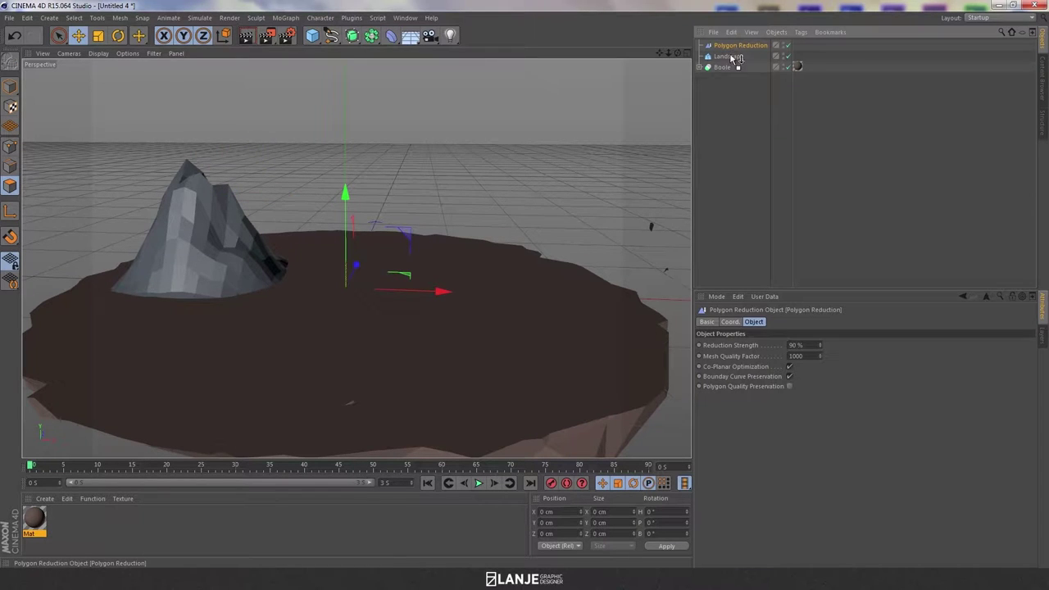
{"action": "left_click_drag", "start_coordinate": [731, 57], "coordinate": [731, 57]}
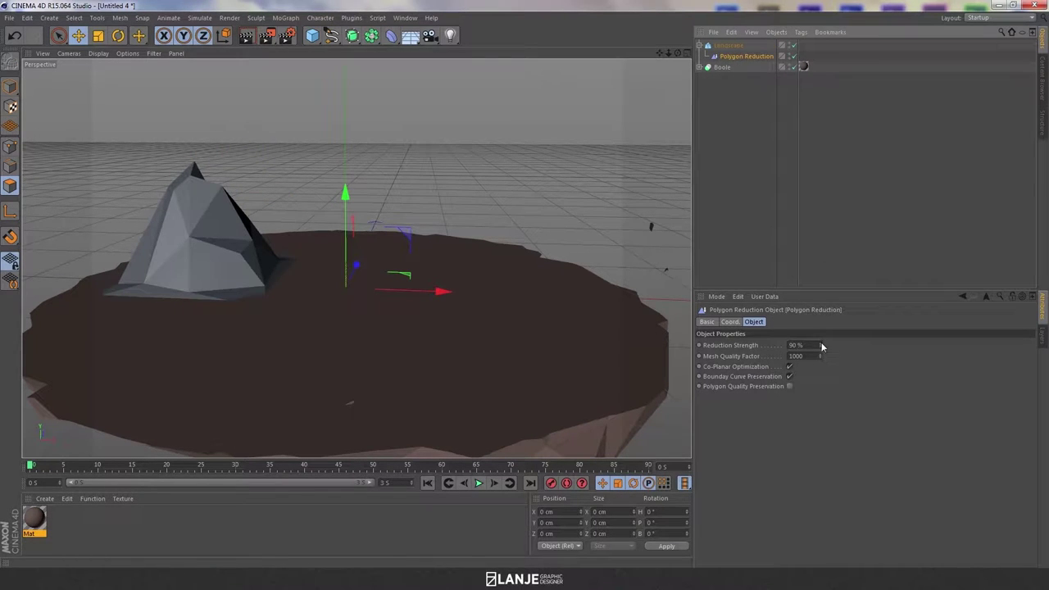
{"action": "left_click_drag", "start_coordinate": [820, 348], "coordinate": [820, 348]}
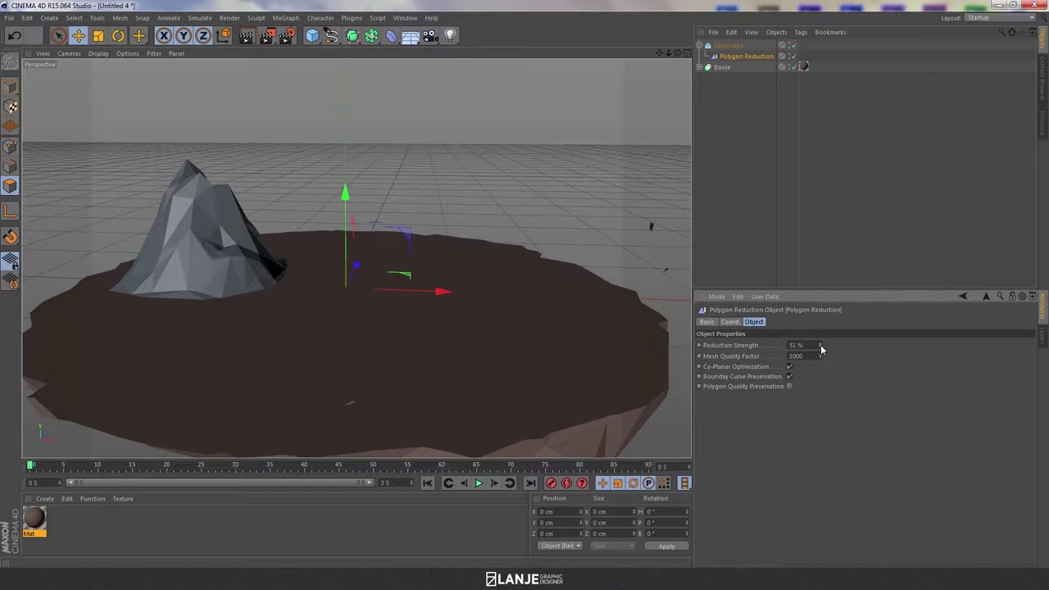
{"action": "key", "text": "Up"}
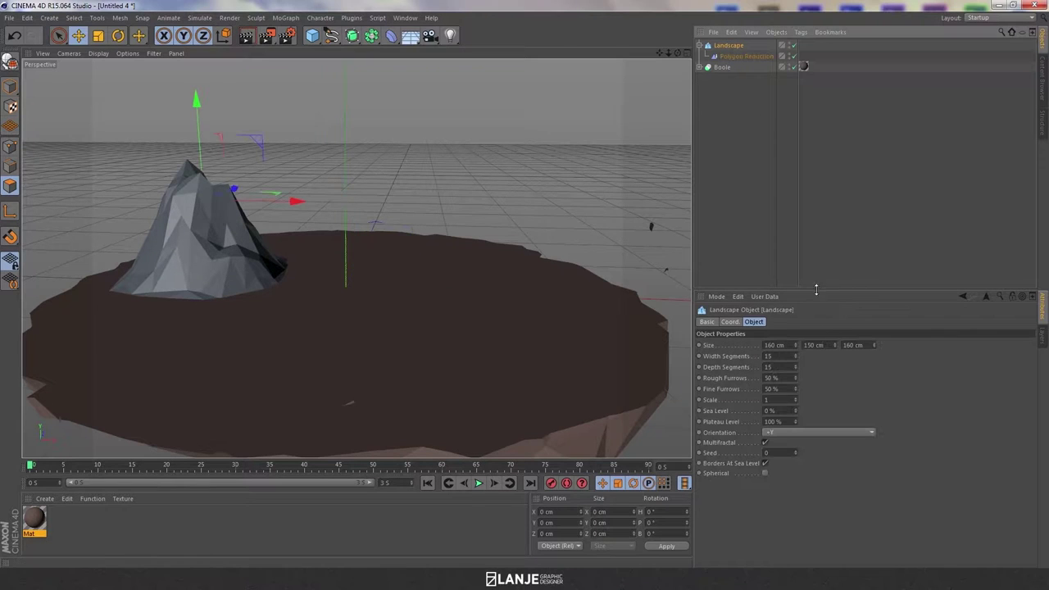
{"action": "left_click_drag", "start_coordinate": [793, 355], "coordinate": [793, 352]}
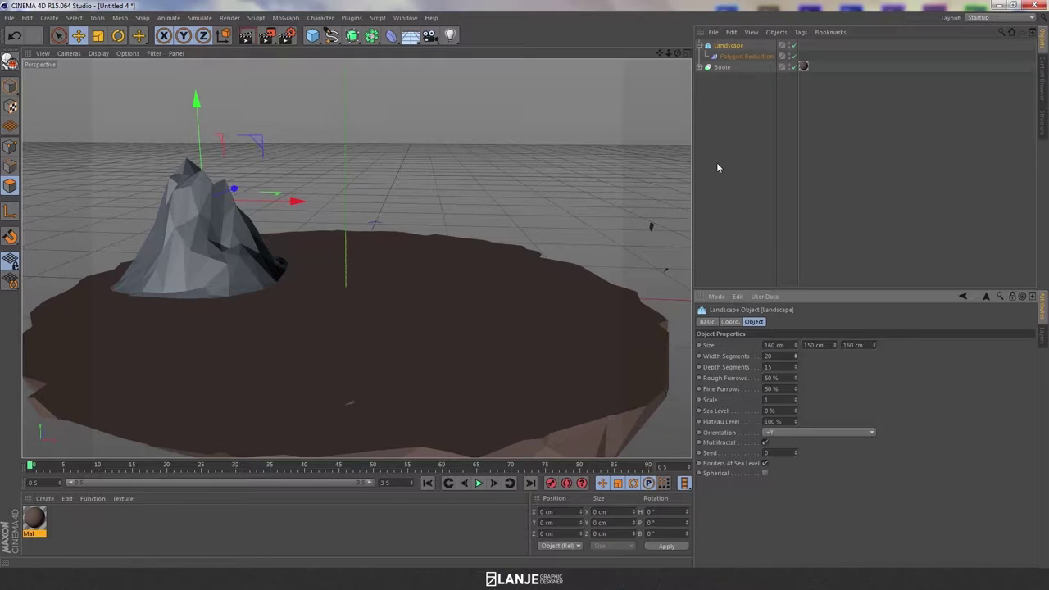
{"action": "mouse_move", "coordinate": [326, 159]}
{"action": "left_mouse_down", "text": "alt"}
{"action": "mouse_move", "coordinate": [380, 173]}
{"action": "mouse_move", "coordinate": [380, 125]}
{"action": "mouse_move", "coordinate": [372, 141]}
{"action": "left_mouse_up", "text": "alt"}
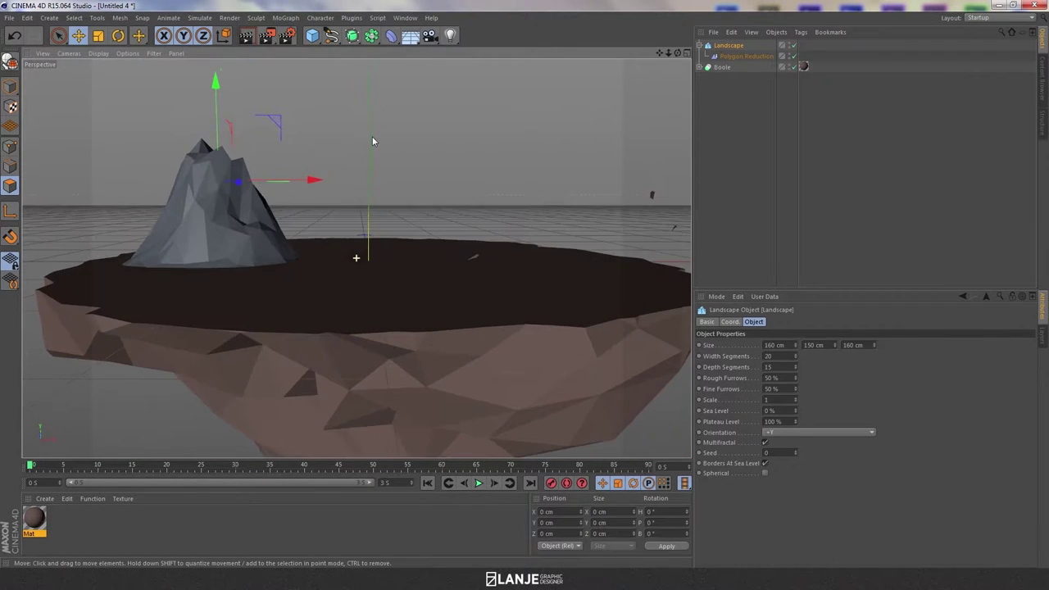
Lower the mountain against the rock top in side view, then shift it toward the rock's left edge
{"action": "key", "text": "F2"}
{"action": "key", "text": "F3"}
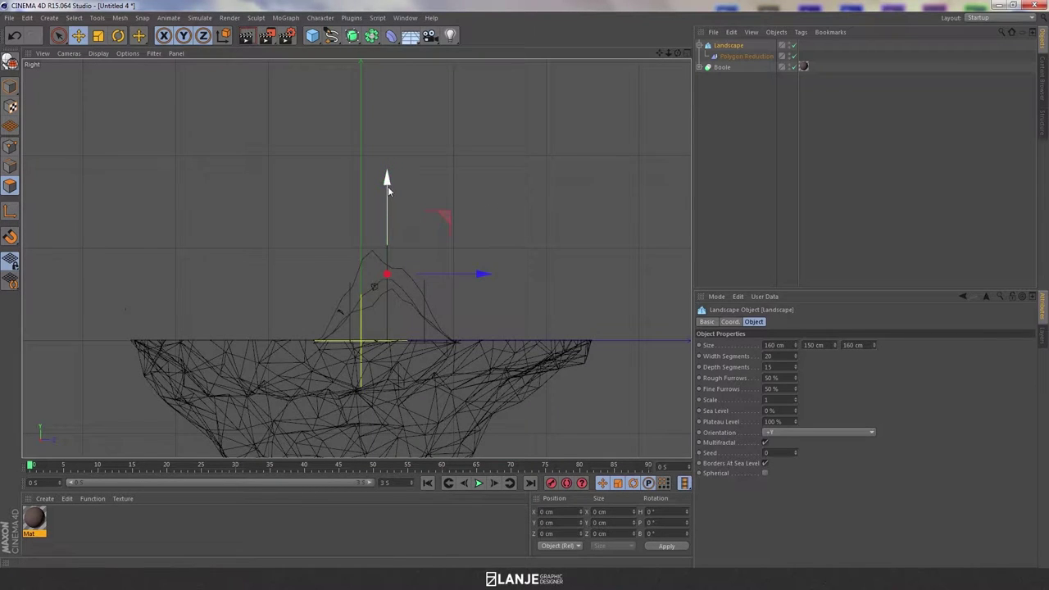
{"action": "left_click_drag", "start_coordinate": [388, 187], "coordinate": [389, 189]}
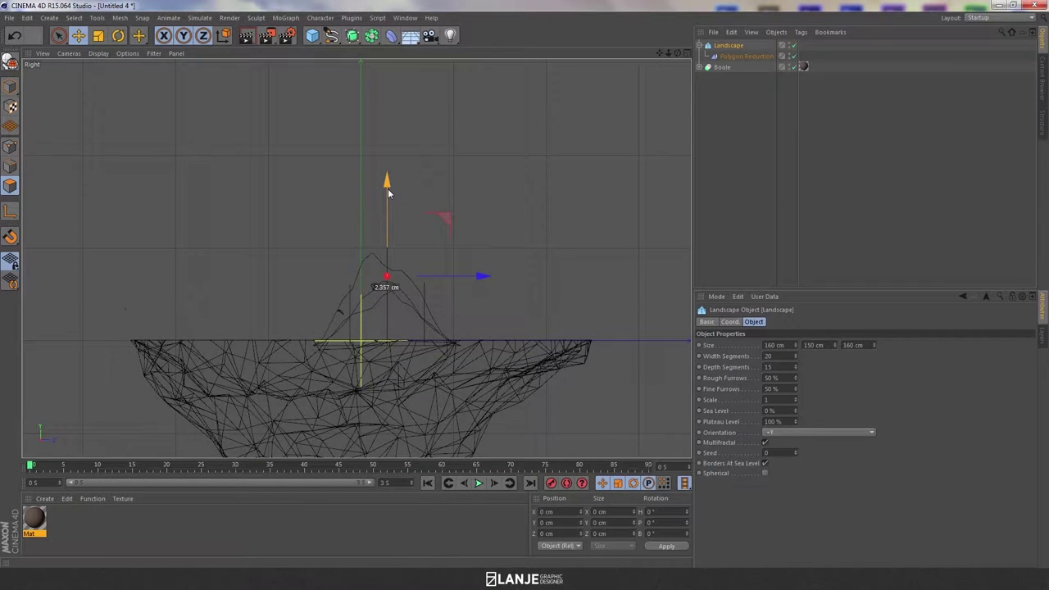
{"action": "key", "text": "F1"}
{"action": "mouse_move", "coordinate": [422, 169]}
{"action": "left_mouse_down", "text": "alt"}
{"action": "mouse_move", "coordinate": [304, 246]}
{"action": "mouse_move", "coordinate": [487, 250]}
{"action": "mouse_move", "coordinate": [588, 217]}
{"action": "mouse_move", "coordinate": [504, 212]}
{"action": "left_mouse_up", "text": "alt"}
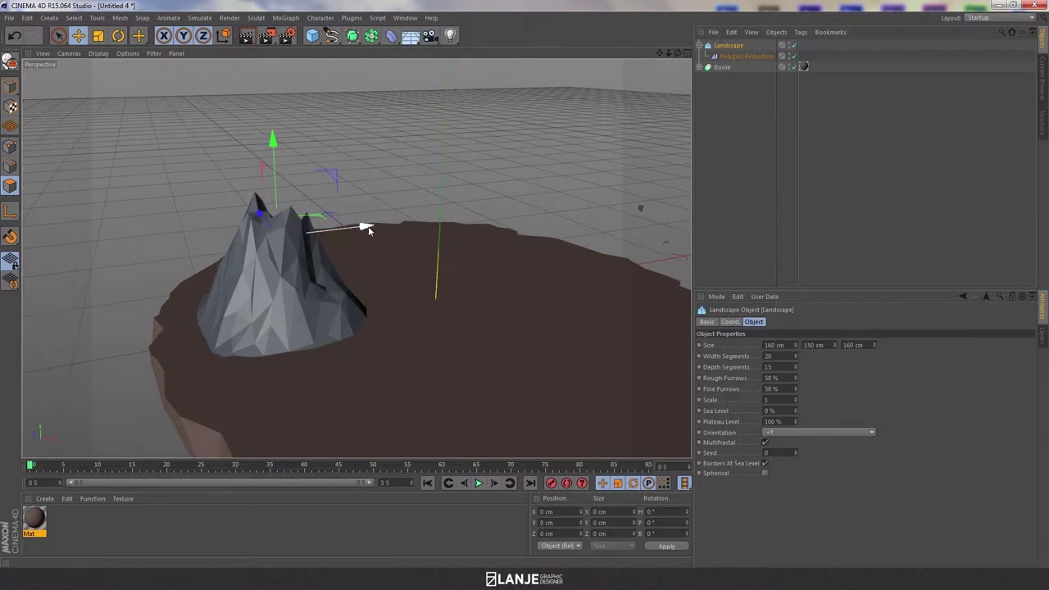
{"action": "mouse_move", "coordinate": [368, 226]}
{"action": "left_mouse_down"}
{"action": "mouse_move", "coordinate": [342, 246]}
{"action": "mouse_move", "coordinate": [176, 254]}
{"action": "mouse_move", "coordinate": [197, 330]}
{"action": "mouse_move", "coordinate": [435, 184]}
{"action": "mouse_move", "coordinate": [401, 166]}
{"action": "mouse_move", "coordinate": [499, 140]}
{"action": "mouse_move", "coordinate": [475, 153]}
{"action": "mouse_move", "coordinate": [485, 148]}
{"action": "mouse_move", "coordinate": [464, 178]}
{"action": "mouse_move", "coordinate": [492, 166]}
{"action": "mouse_move", "coordinate": [456, 157]}
{"action": "mouse_move", "coordinate": [422, 164]}
{"action": "left_mouse_up"}
{"action": "scroll", "coordinate": [422, 164], "scroll_direction": "up", "scroll_amount": 3}
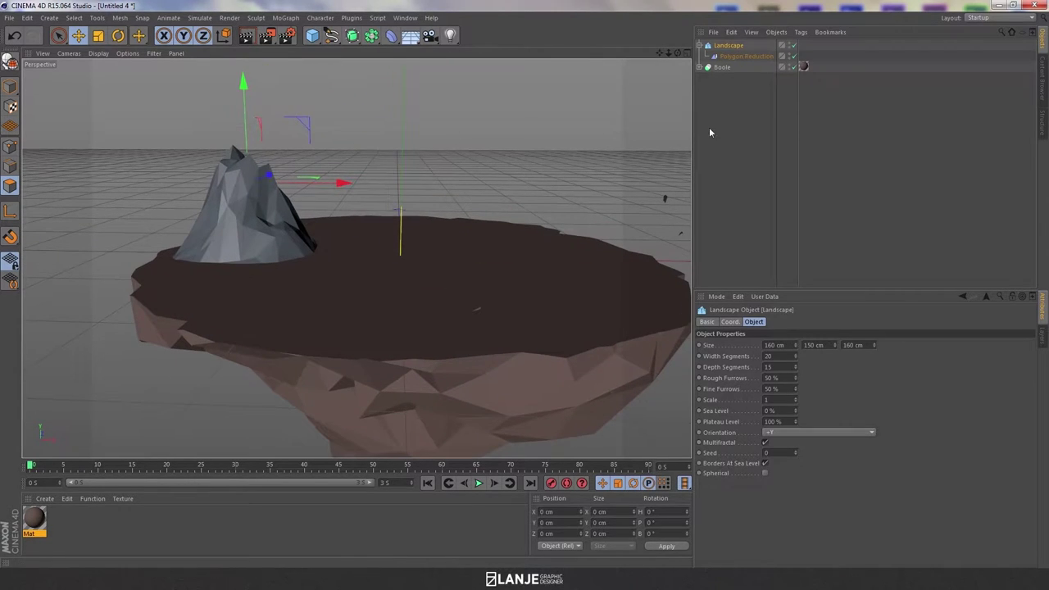
Create a non-specular beige material Mat.1 (R156 G138 B122) and apply it to the Landscape
{"action": "left_click", "coordinate": [422, 164]}
{"action": "double_click", "coordinate": [175, 516]}
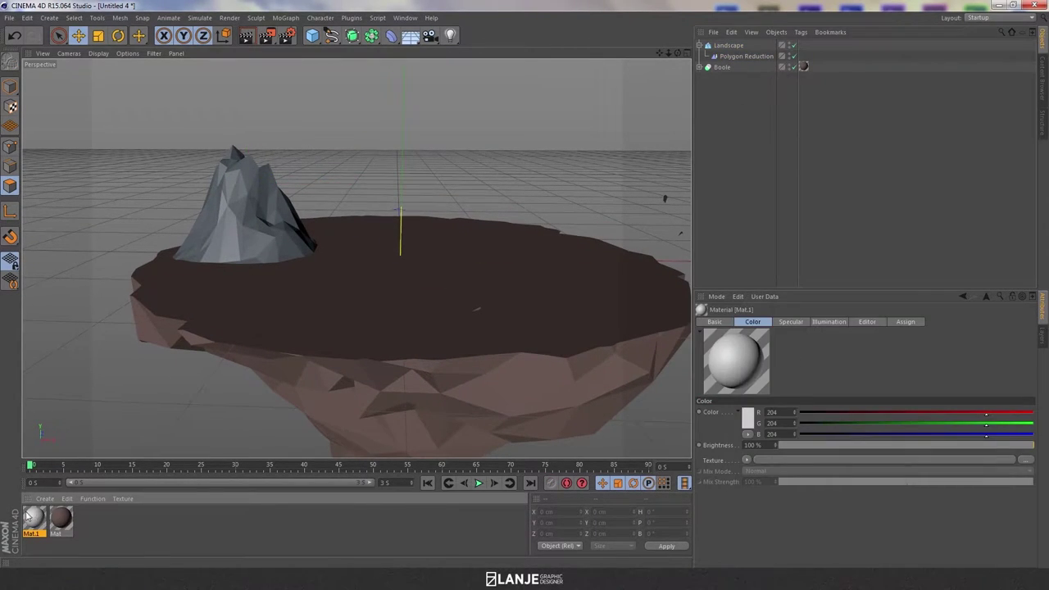
{"action": "double_click", "coordinate": [31, 518]}
{"action": "left_click", "coordinate": [215, 287]}
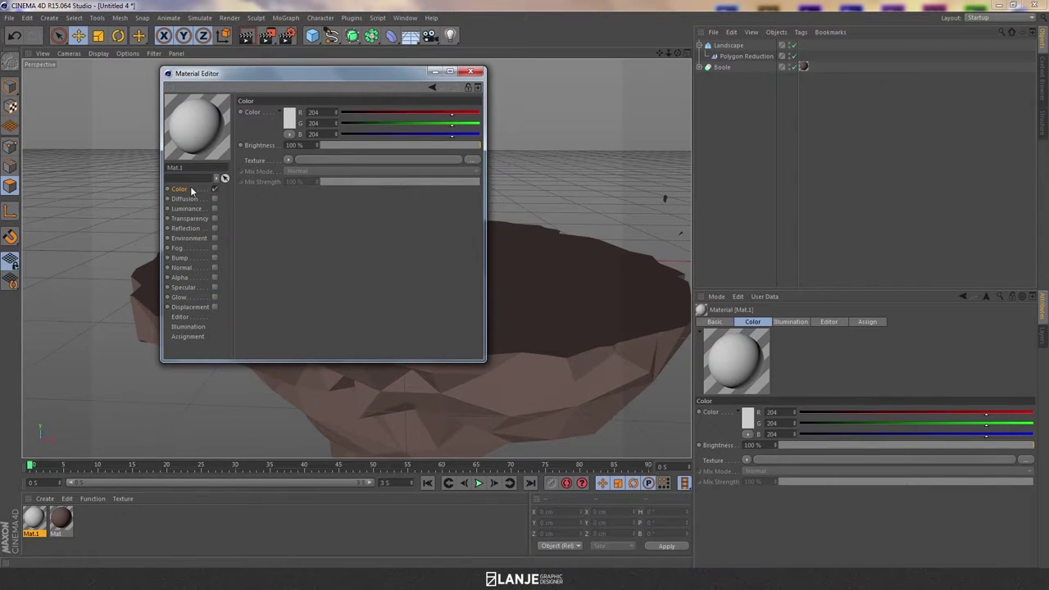
{"action": "left_click", "coordinate": [290, 121]}
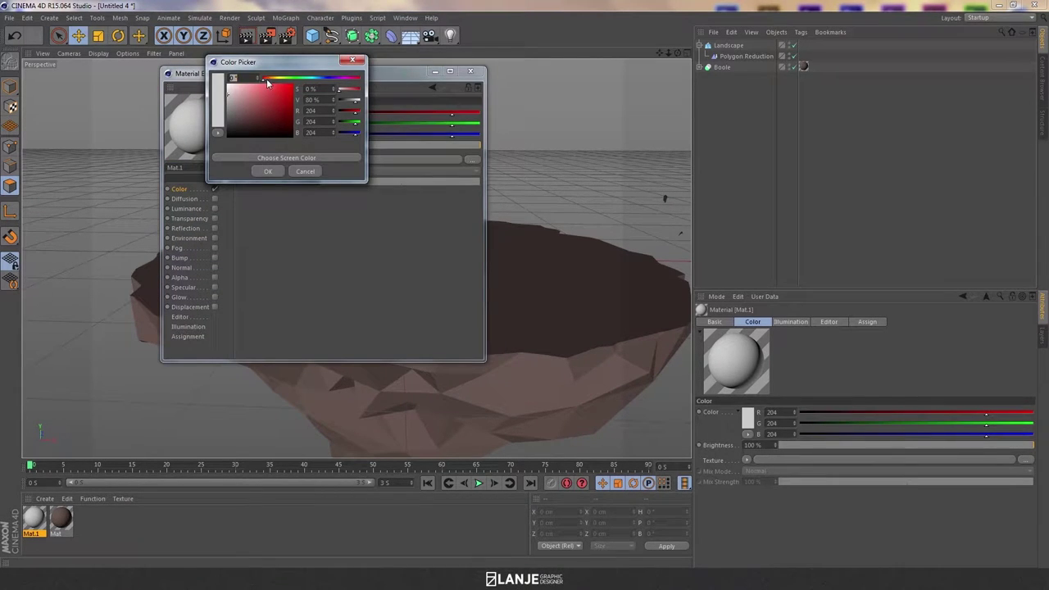
{"action": "left_click", "coordinate": [268, 78]}
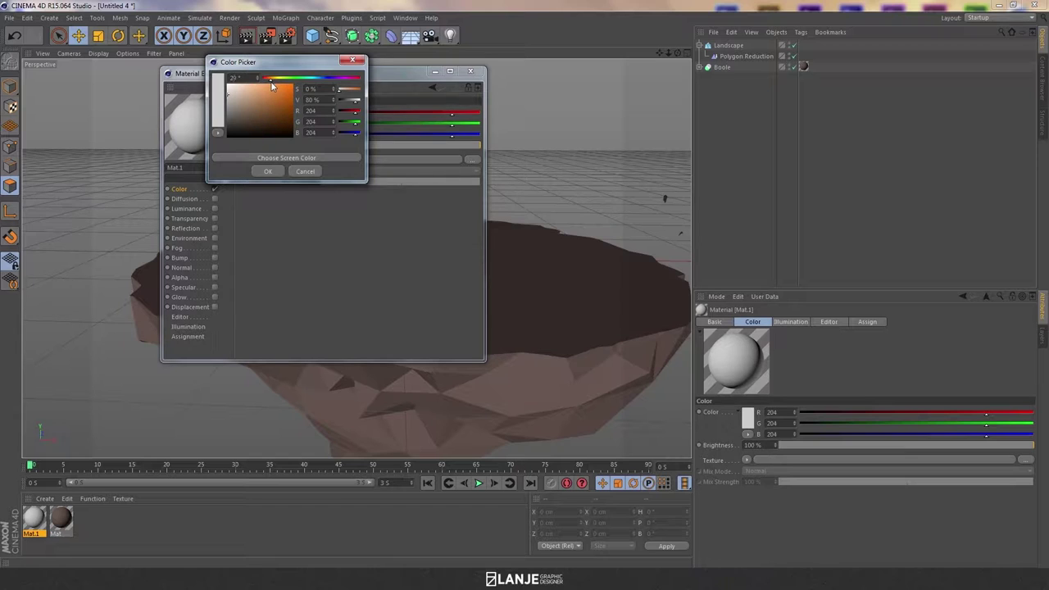
{"action": "left_click_drag", "start_coordinate": [241, 105], "coordinate": [243, 109]}
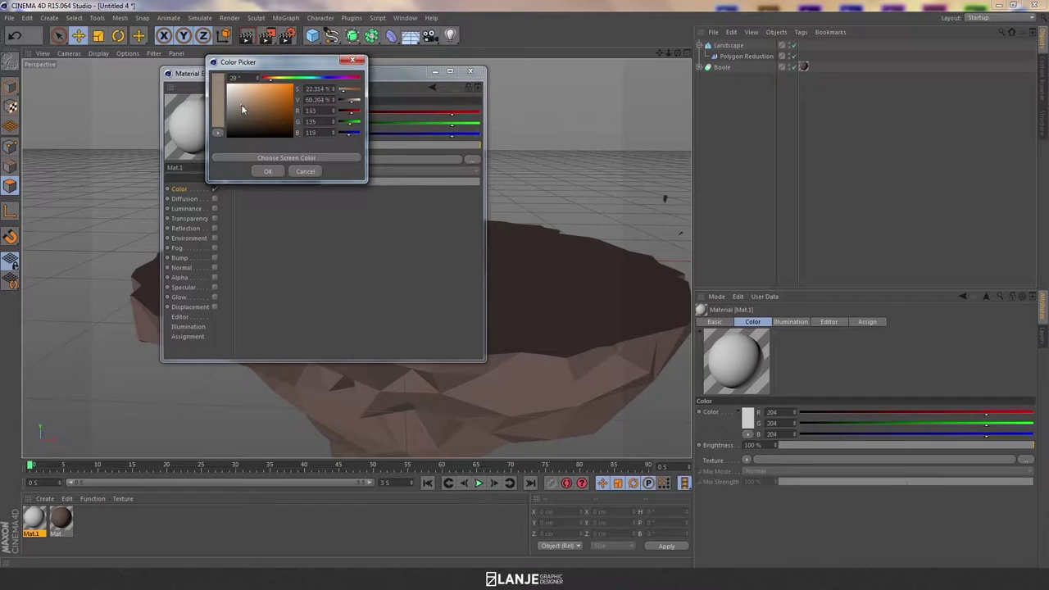
{"action": "left_click", "coordinate": [268, 171]}
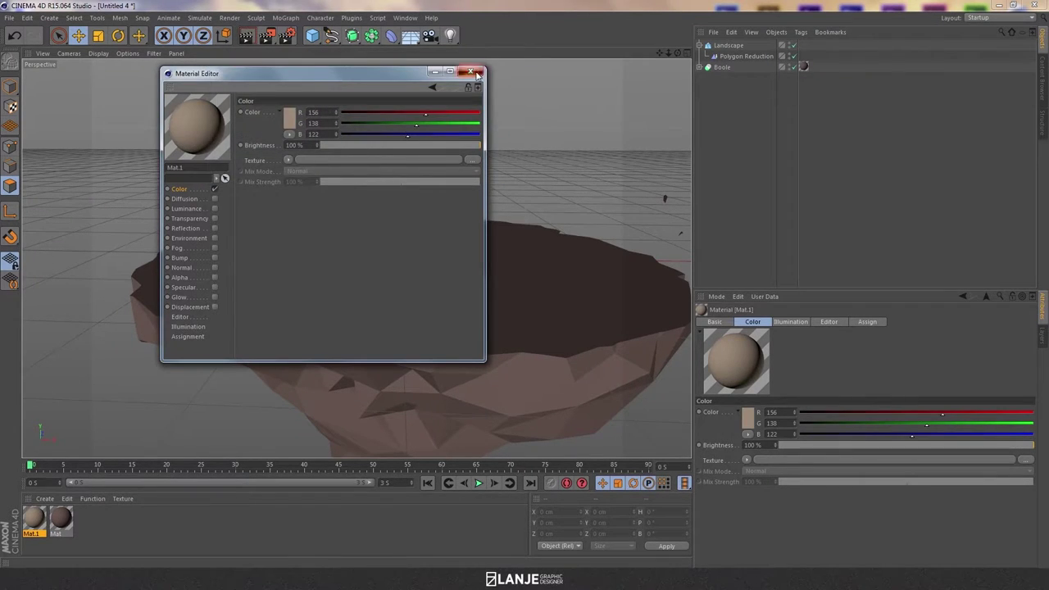
{"action": "left_click", "coordinate": [470, 71]}
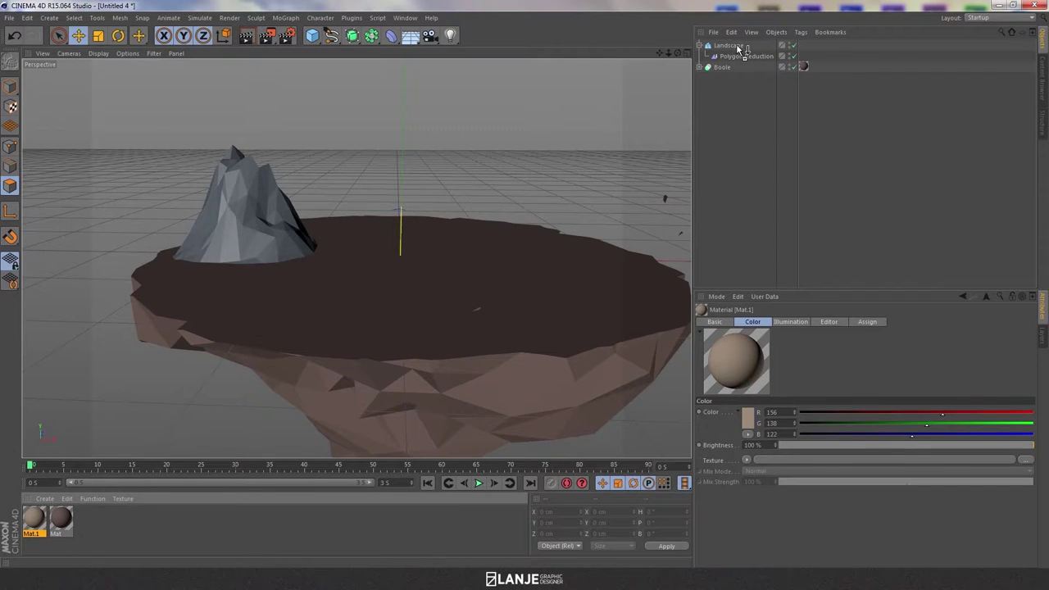
{"action": "left_click_drag", "start_coordinate": [740, 49], "coordinate": [733, 46]}
{"action": "left_click", "coordinate": [463, 172]}
{"action": "mouse_move", "coordinate": [464, 172]}
{"action": "left_mouse_down", "text": "alt"}
{"action": "mouse_move", "coordinate": [498, 131]}
{"action": "mouse_move", "coordinate": [478, 161]}
{"action": "mouse_move", "coordinate": [480, 188]}
{"action": "mouse_move", "coordinate": [421, 232]}
{"action": "mouse_move", "coordinate": [205, 239]}
{"action": "mouse_move", "coordinate": [483, 154]}
{"action": "left_mouse_up", "text": "alt"}
{"action": "left_click", "coordinate": [728, 46]}
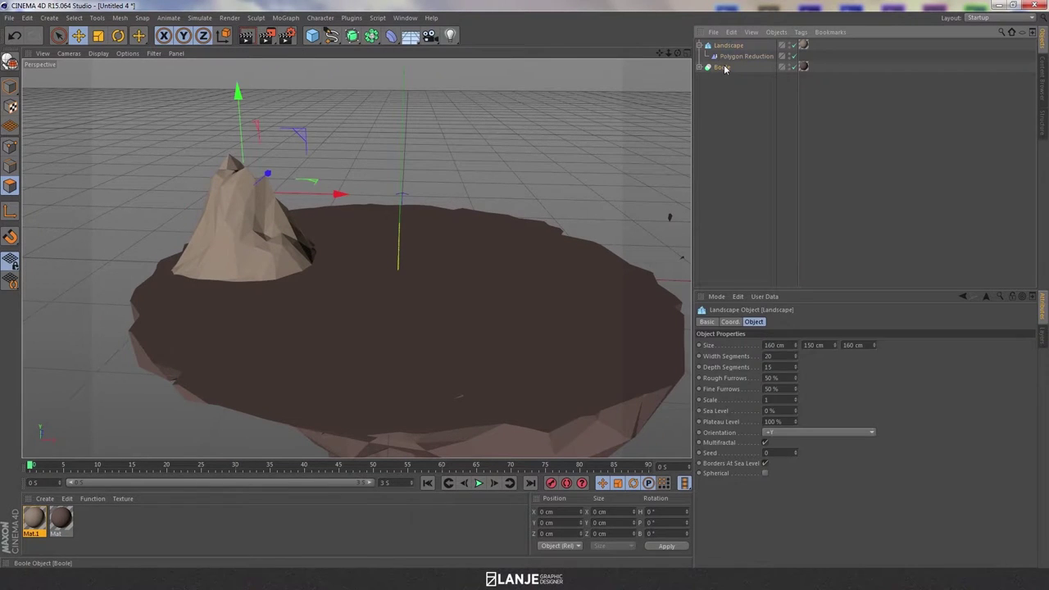
Rename the Boole object to adacık and the Landscape to dağ 1
{"action": "double_click", "coordinate": [722, 67]}
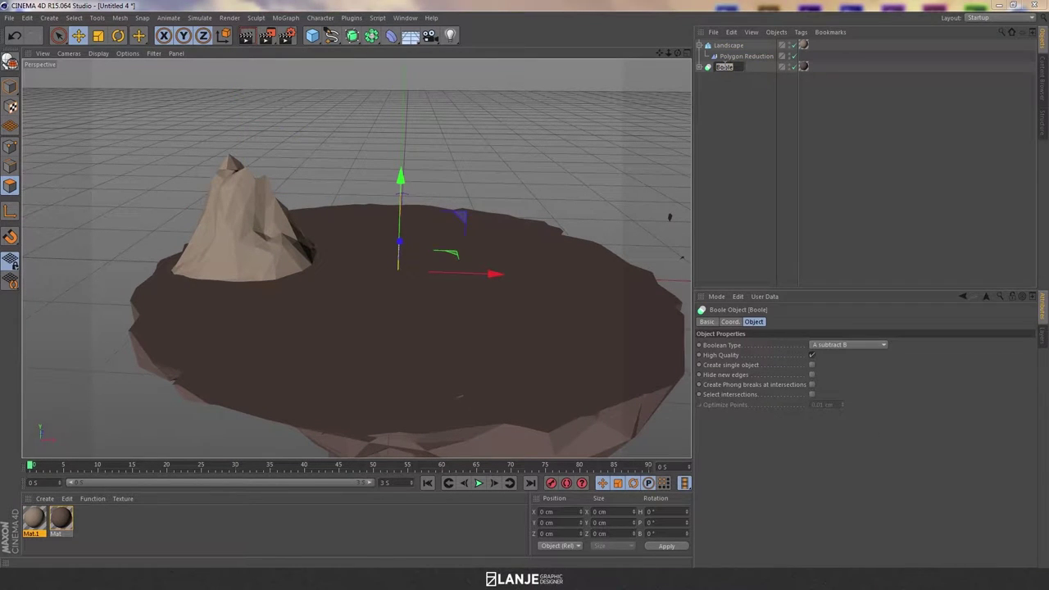
{"action": "type", "text": "adack"}
{"action": "key", "text": "Return"}
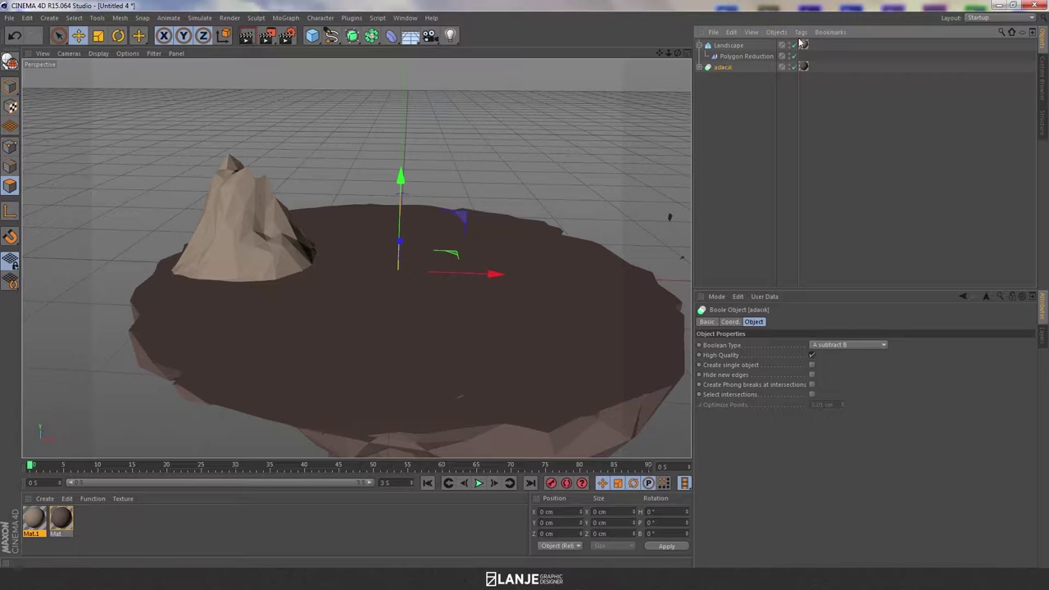
{"action": "double_click", "coordinate": [728, 46]}
{"action": "type", "text": "dag"}
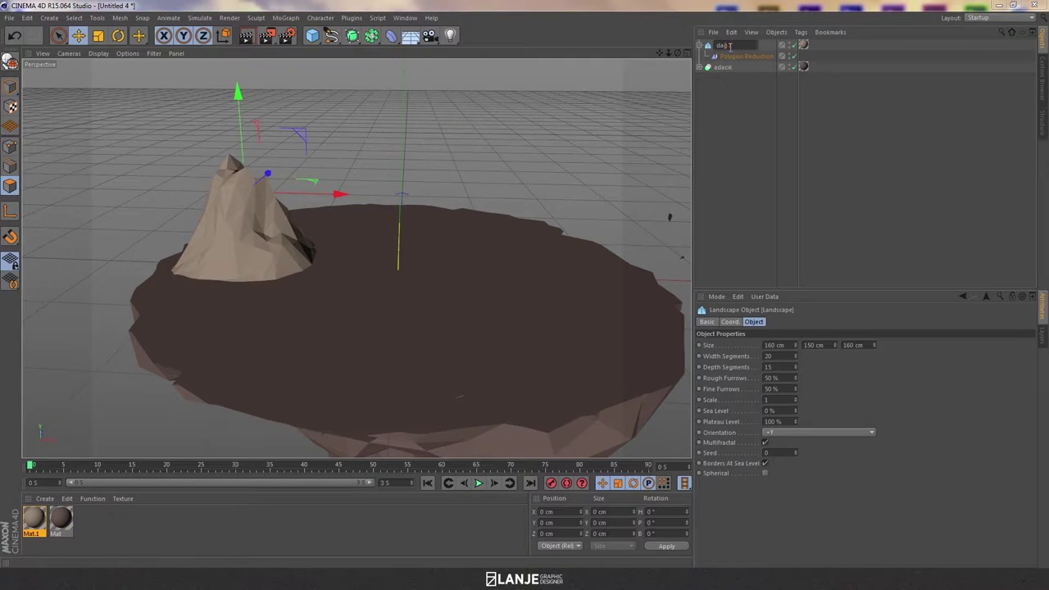
{"action": "key", "text": "Return"}
Duplicate the mountain as dağ 1.1 and slide the copy beside the original along X
{"action": "key", "text": "ctrl+c"}
{"action": "key", "text": "ctrl+v"}
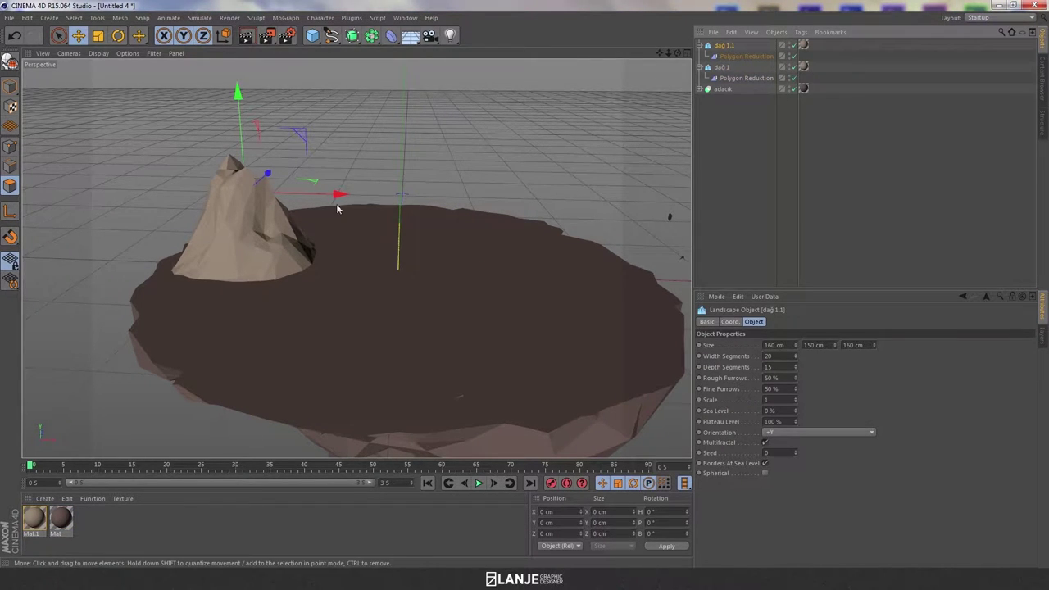
{"action": "mouse_move", "coordinate": [339, 195]}
{"action": "left_mouse_down"}
{"action": "mouse_move", "coordinate": [396, 198]}
{"action": "mouse_move", "coordinate": [335, 176]}
{"action": "mouse_move", "coordinate": [349, 168]}
{"action": "left_mouse_up"}
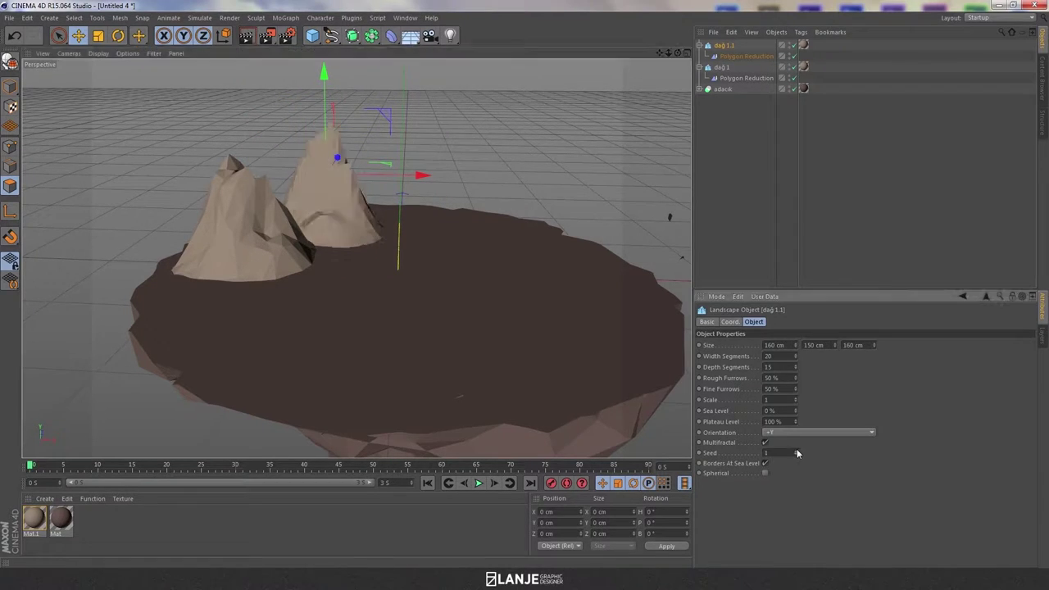
Try several seed values on the copy and settle on Seed 4
{"action": "left_click_drag", "start_coordinate": [793, 449], "coordinate": [796, 449]}
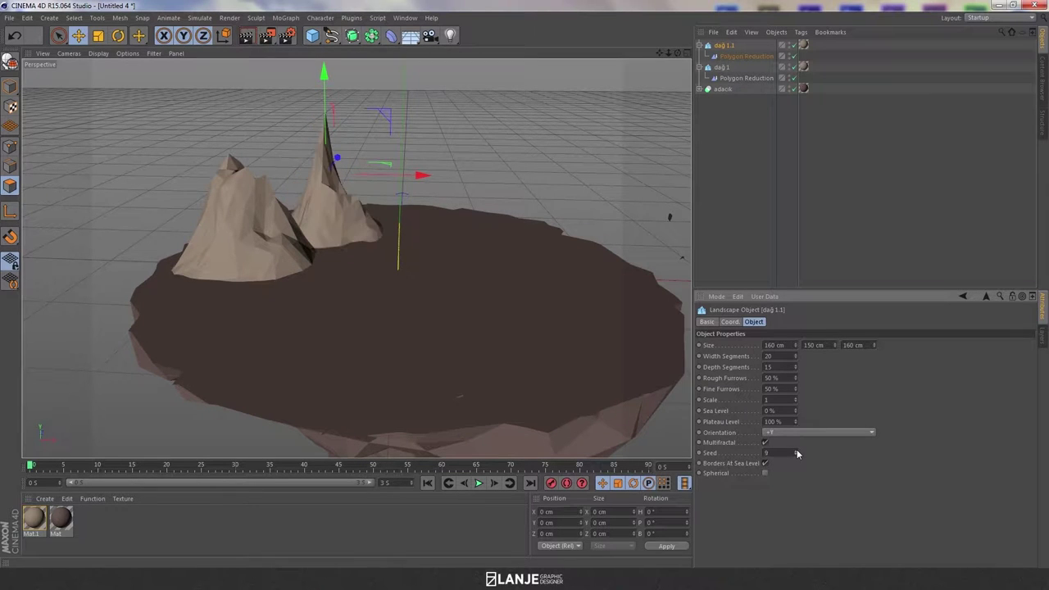
{"action": "left_click", "coordinate": [796, 449]}
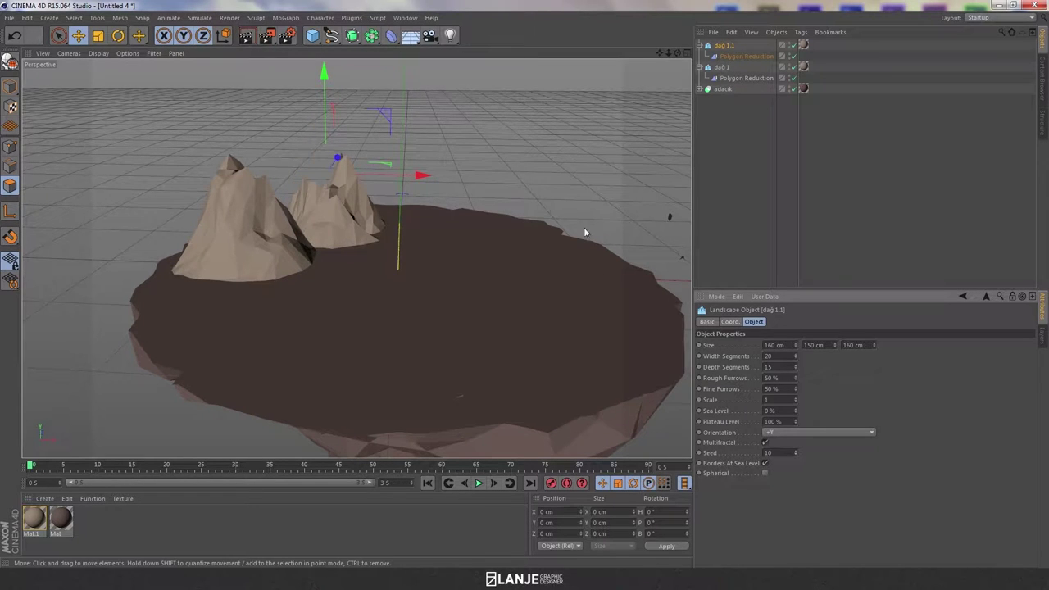
{"action": "left_click_drag", "start_coordinate": [529, 139], "coordinate": [426, 145], "text": "alt"}
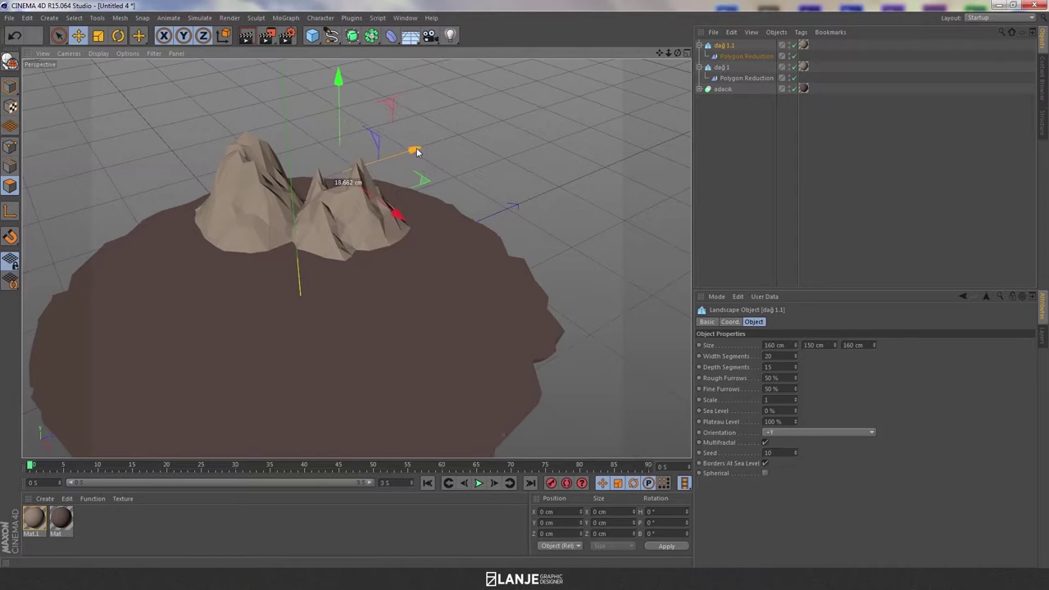
{"action": "mouse_move", "coordinate": [492, 156]}
{"action": "left_mouse_down", "text": "alt"}
{"action": "mouse_move", "coordinate": [579, 133]}
{"action": "mouse_move", "coordinate": [667, 238]}
{"action": "left_mouse_up", "text": "alt"}
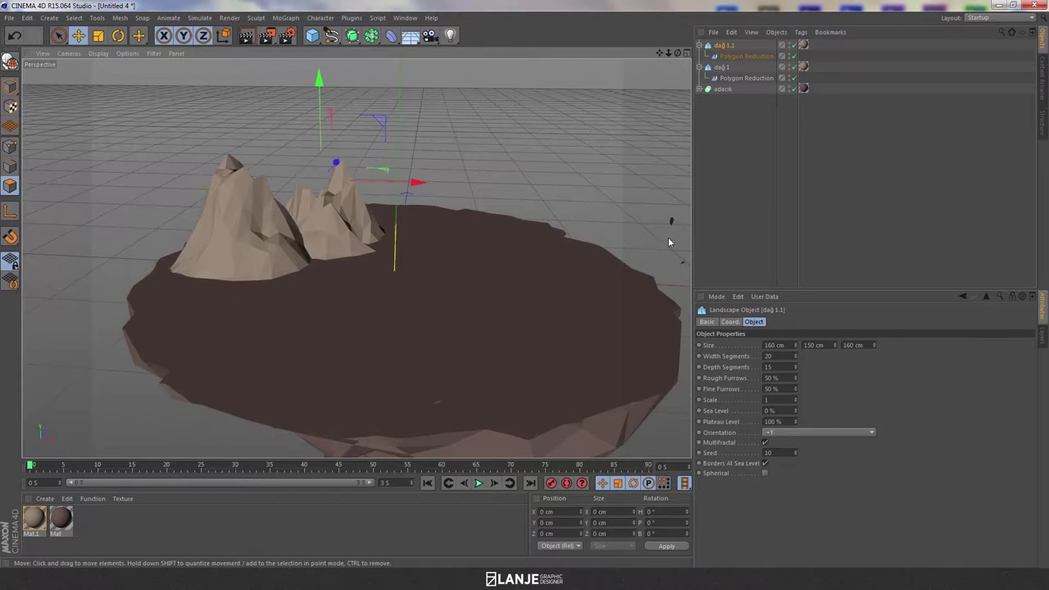
{"action": "left_click", "coordinate": [794, 455]}
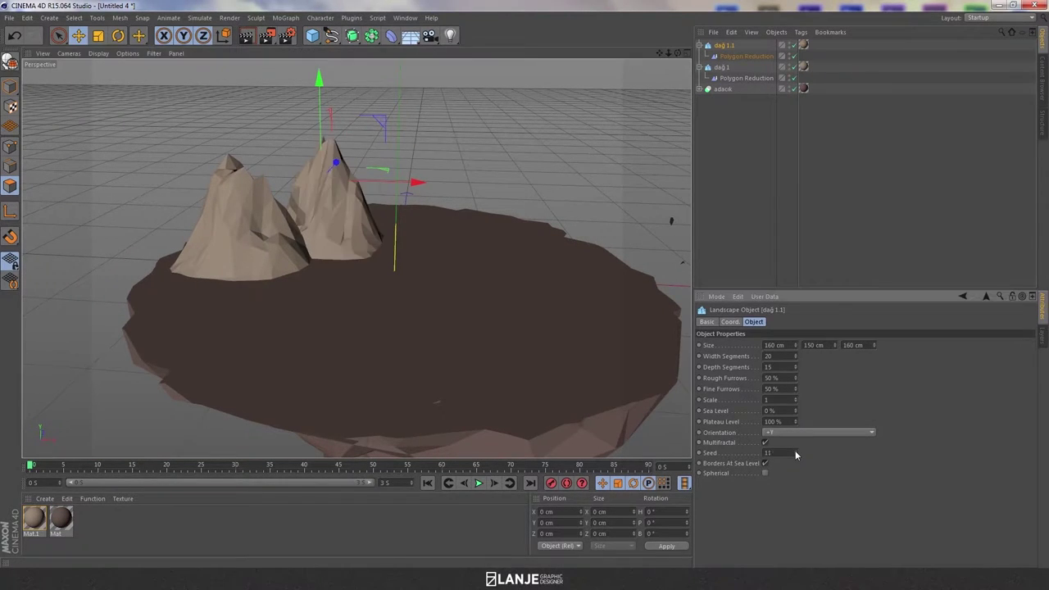
{"action": "left_click_drag", "start_coordinate": [795, 452], "coordinate": [794, 456]}
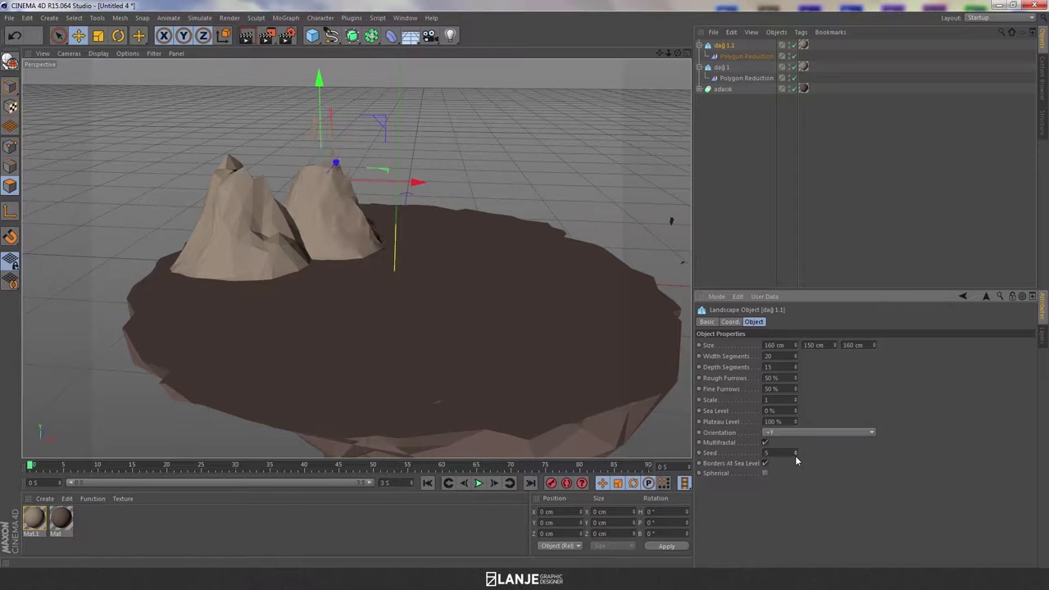
{"action": "left_click", "coordinate": [794, 455]}
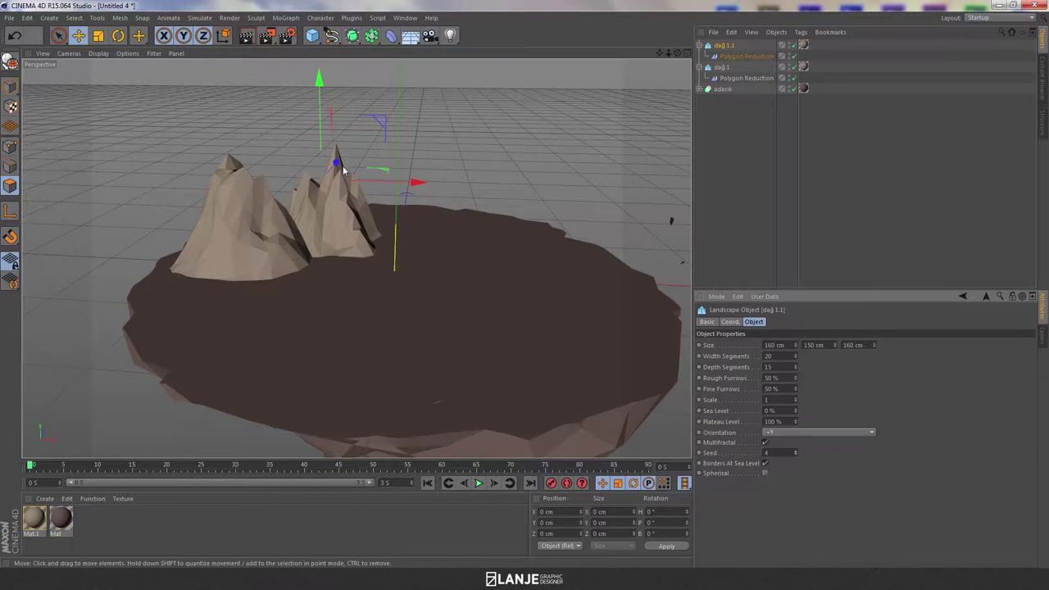
Adjust the second mountain's height, then lower both mountains together
{"action": "left_click_drag", "start_coordinate": [336, 164], "coordinate": [334, 170]}
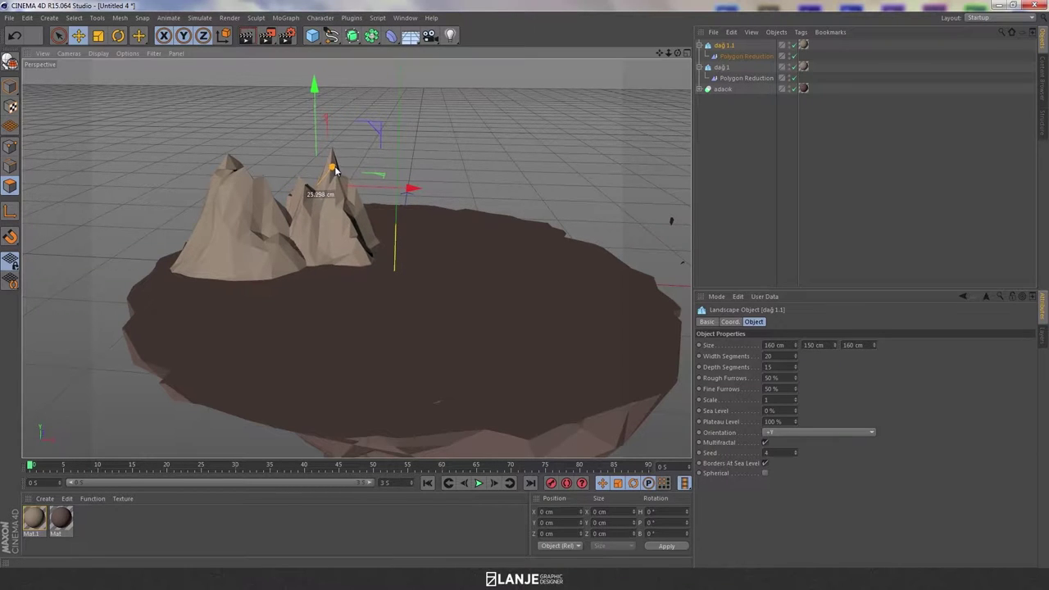
{"action": "left_click_drag", "start_coordinate": [440, 121], "coordinate": [491, 213], "text": "alt"}
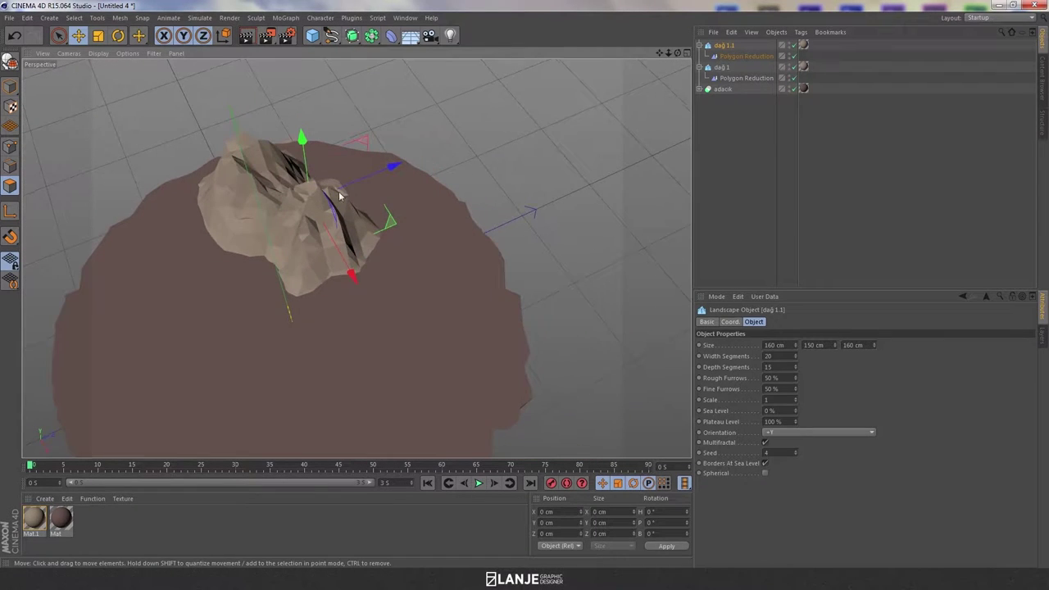
{"action": "left_click", "coordinate": [721, 67], "text": "ctrl"}
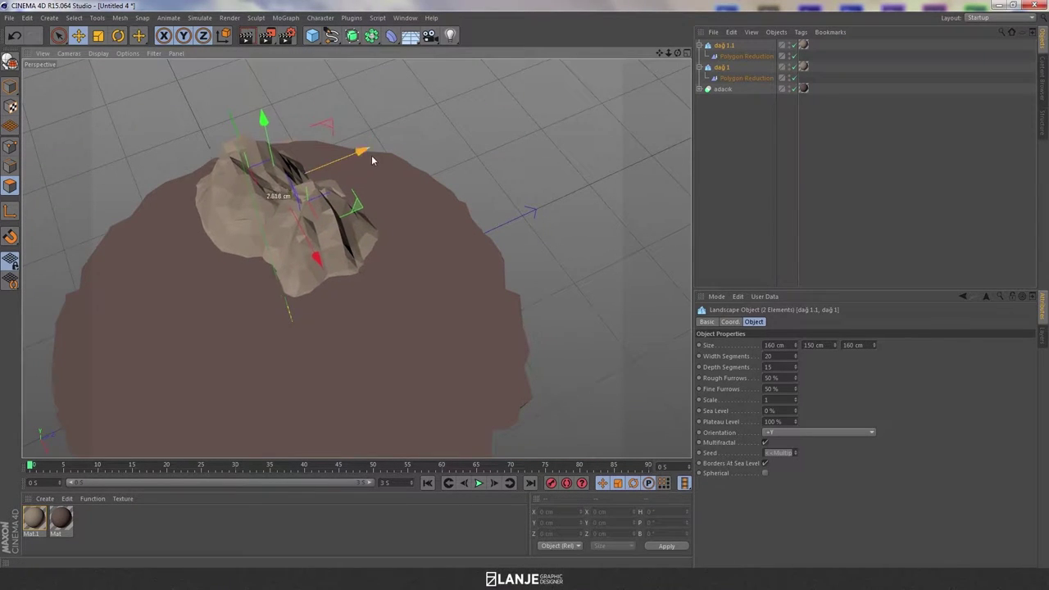
{"action": "left_click_drag", "start_coordinate": [371, 154], "coordinate": [389, 156]}
{"action": "left_click_drag", "start_coordinate": [449, 138], "coordinate": [568, 68], "text": "alt"}
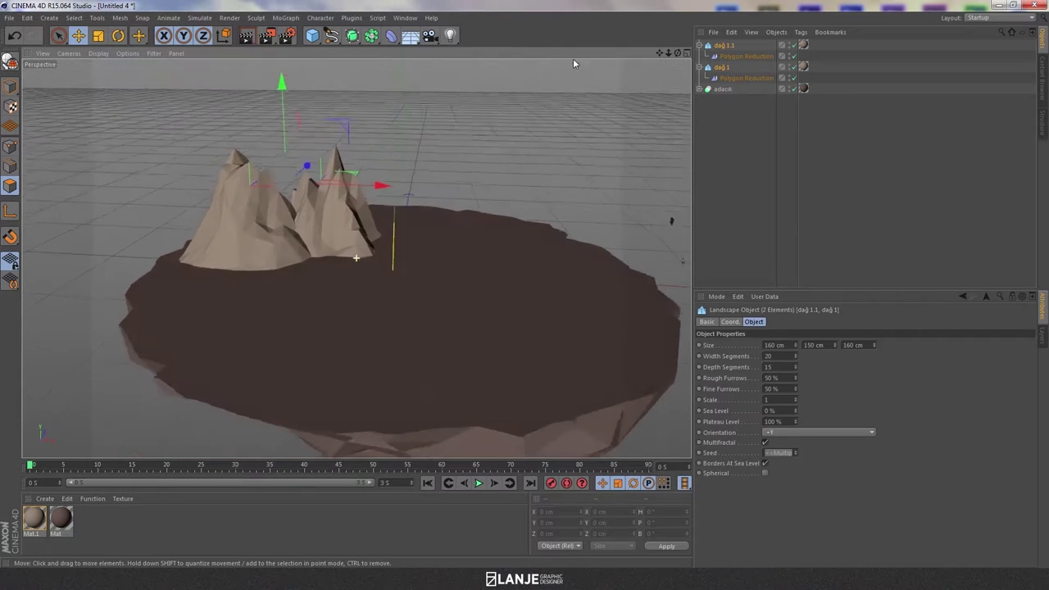
{"action": "left_click_drag", "start_coordinate": [307, 162], "coordinate": [311, 169]}
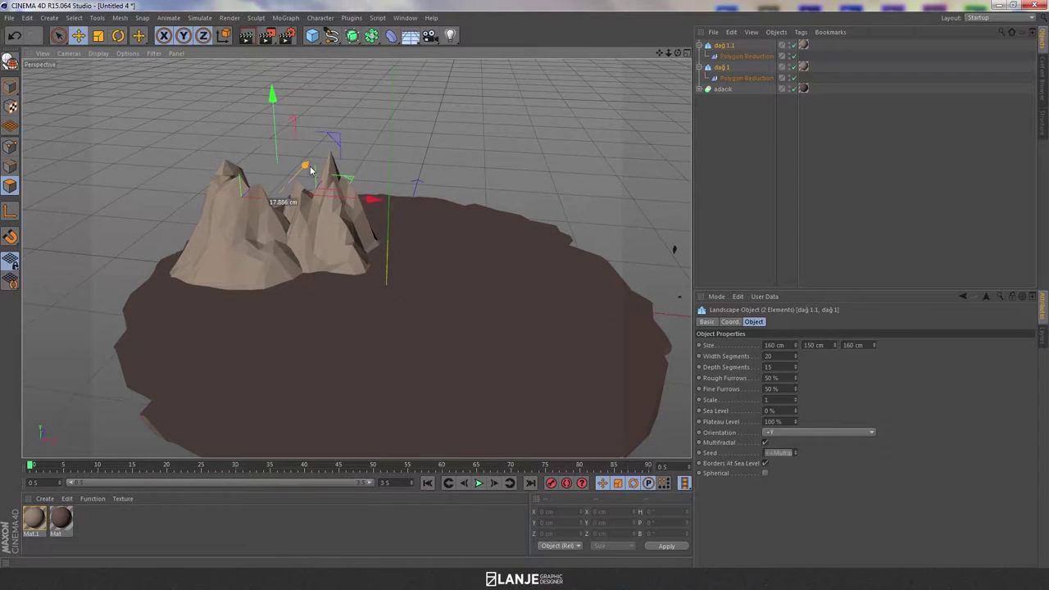
{"action": "left_click", "coordinate": [677, 159]}
Widen the island's Cube slightly along X and raise it a little
{"action": "mouse_move", "coordinate": [676, 165]}
{"action": "left_mouse_down", "text": "alt"}
{"action": "mouse_move", "coordinate": [423, 148]}
{"action": "mouse_move", "coordinate": [459, 144]}
{"action": "mouse_move", "coordinate": [497, 221]}
{"action": "left_mouse_up", "text": "alt"}
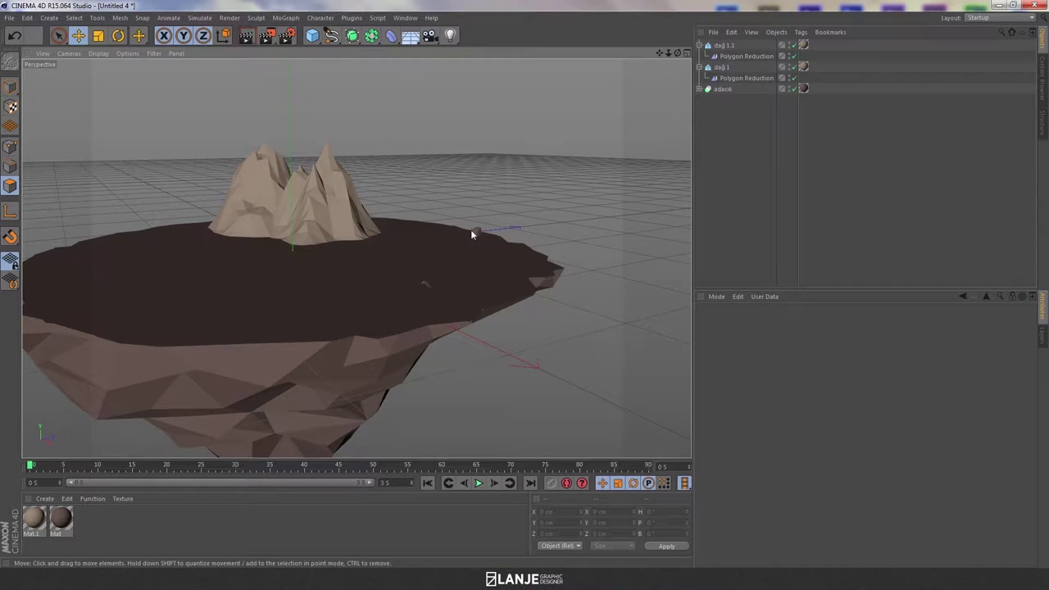
{"action": "mouse_move", "coordinate": [502, 174]}
{"action": "left_mouse_down", "text": "alt"}
{"action": "mouse_move", "coordinate": [643, 180]}
{"action": "mouse_move", "coordinate": [499, 163]}
{"action": "mouse_move", "coordinate": [583, 158]}
{"action": "left_mouse_up", "text": "alt"}
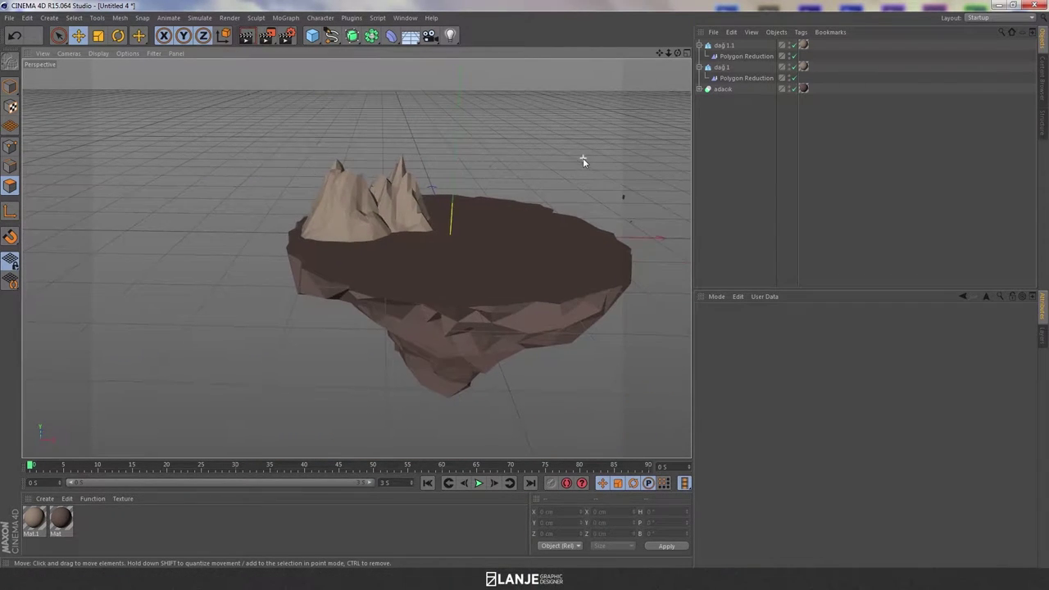
{"action": "left_click", "coordinate": [721, 88]}
{"action": "left_click", "coordinate": [699, 88]}
{"action": "left_click", "coordinate": [727, 110]}
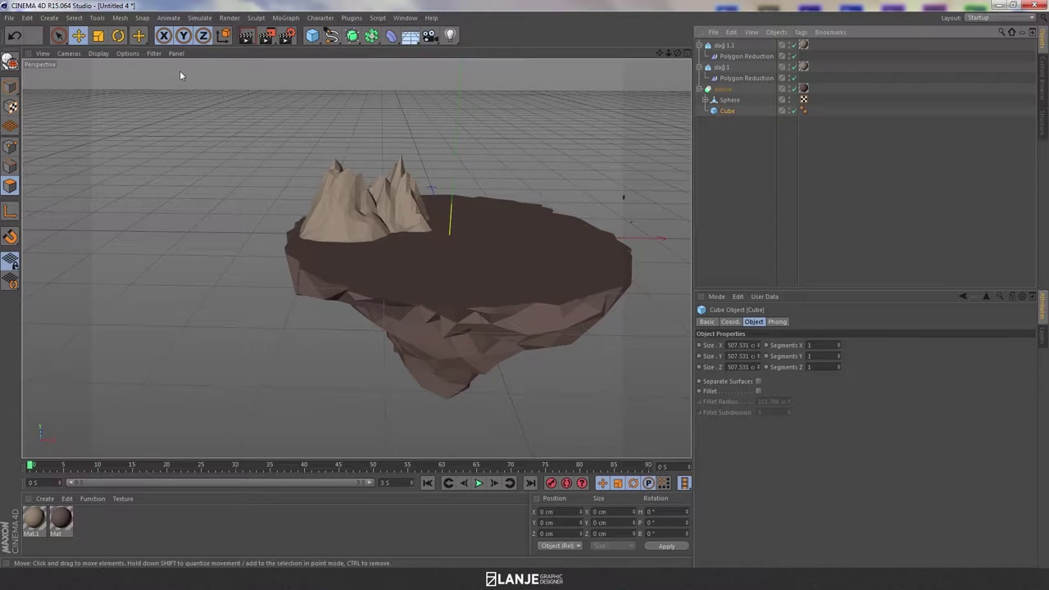
{"action": "left_click", "coordinate": [100, 36]}
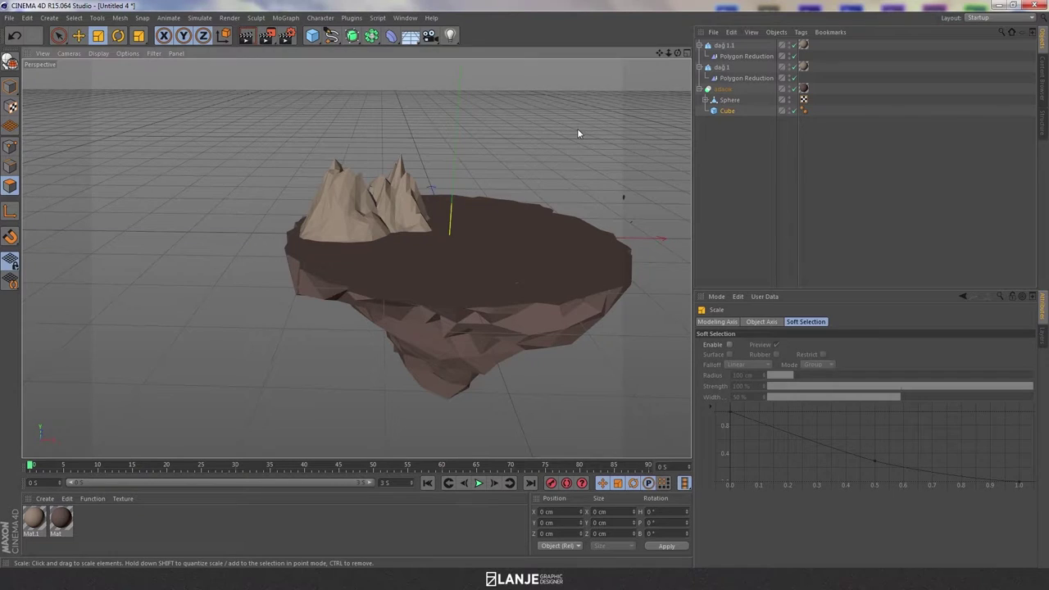
{"action": "middle_click_drag", "start_coordinate": [577, 129], "coordinate": [504, 158], "text": "alt"}
{"action": "left_click_drag", "start_coordinate": [494, 96], "coordinate": [496, 98]}
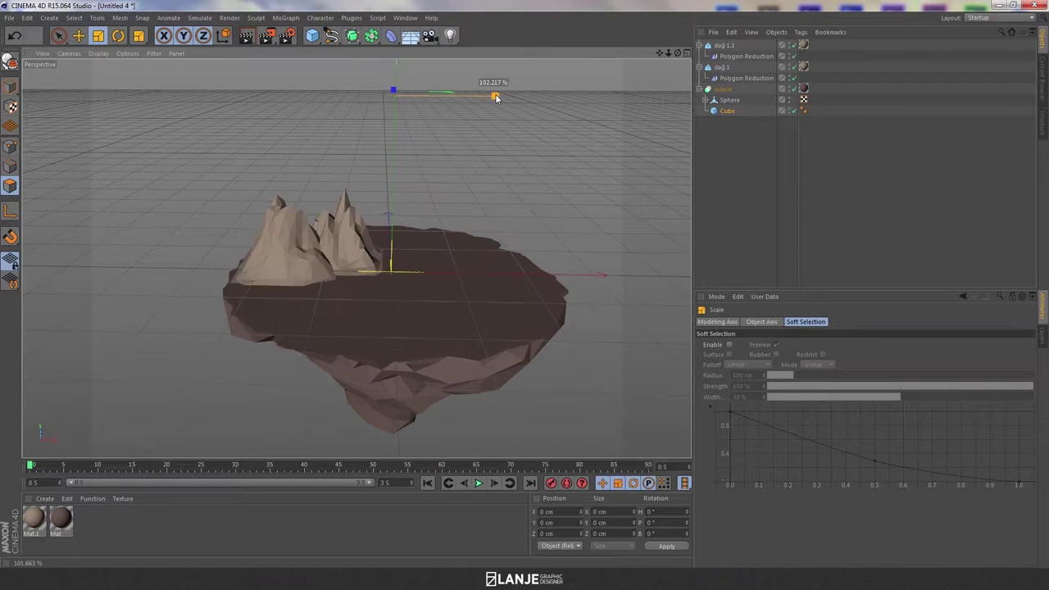
{"action": "left_click", "coordinate": [78, 36]}
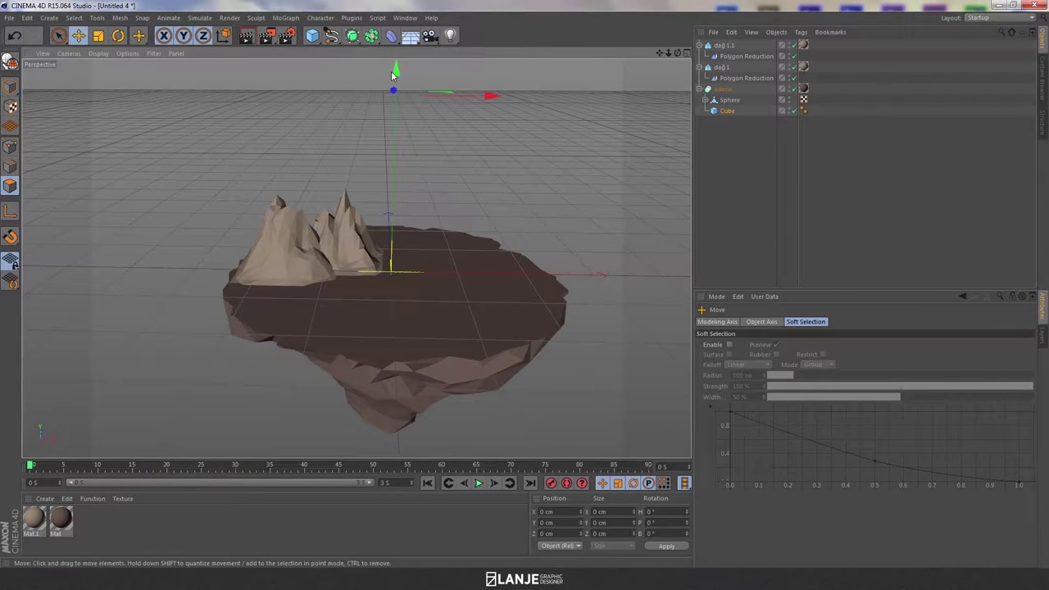
{"action": "left_click_drag", "start_coordinate": [395, 80], "coordinate": [397, 74]}
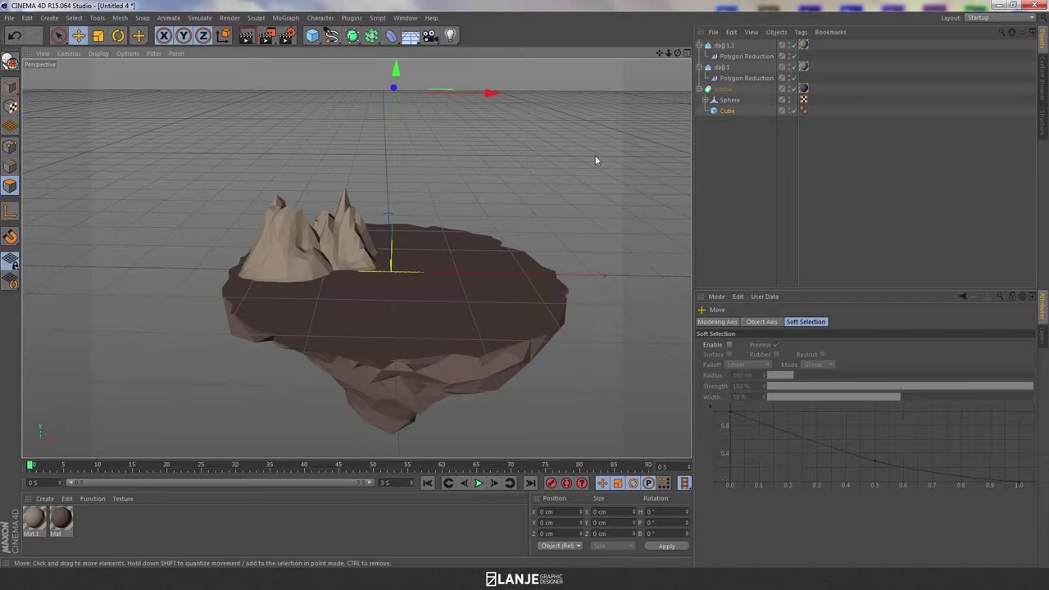
Collapse the island and mountain groups and select both mountains dağ 1 and dağ 1.1
{"action": "left_click", "coordinate": [701, 188]}
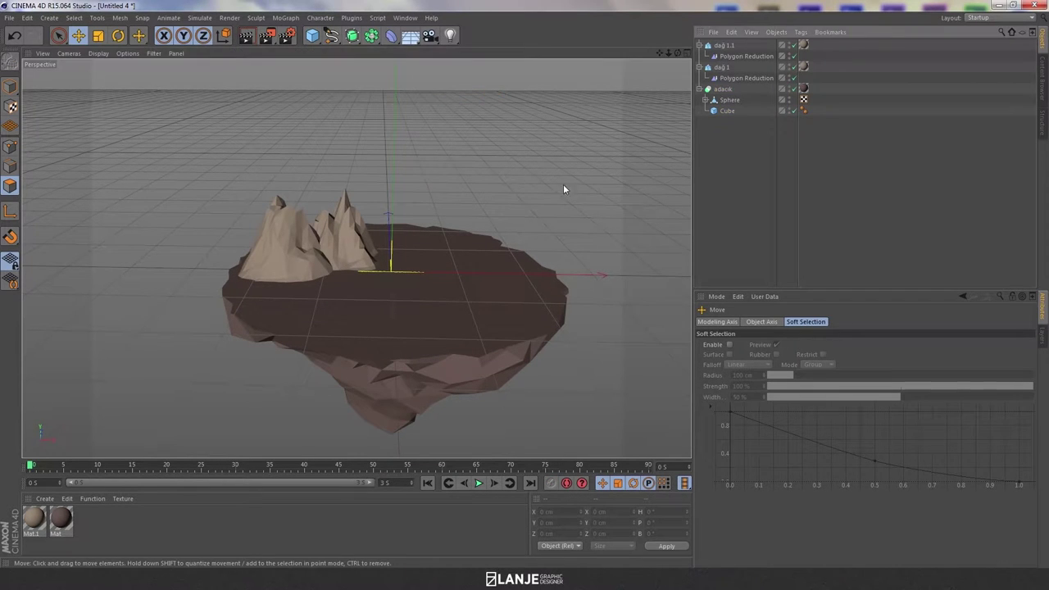
{"action": "left_click", "coordinate": [699, 88]}
{"action": "left_click", "coordinate": [702, 67]}
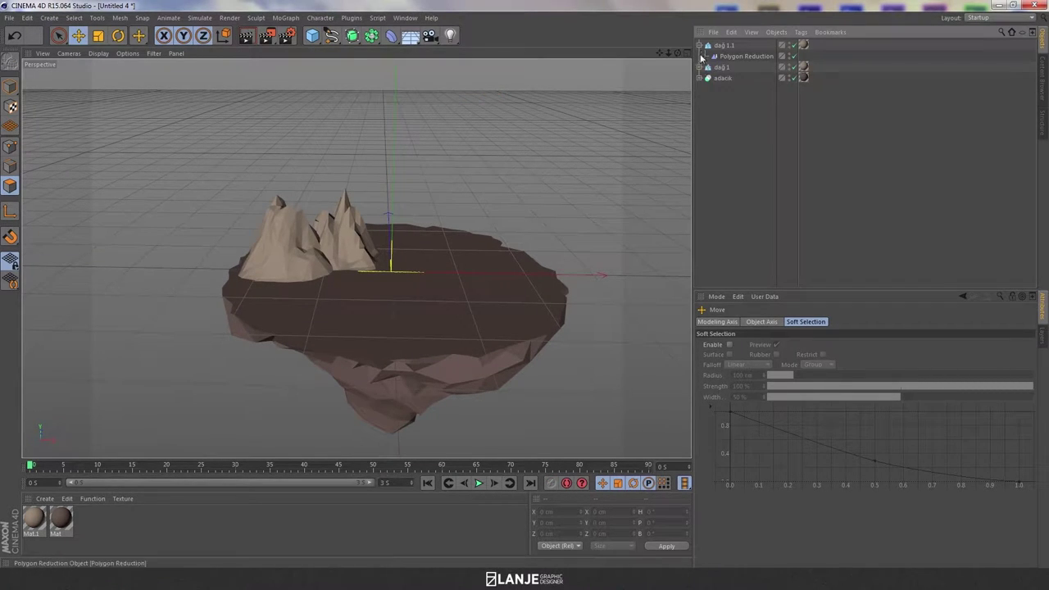
{"action": "left_click", "coordinate": [701, 45]}
{"action": "left_click", "coordinate": [718, 56], "text": "shift"}
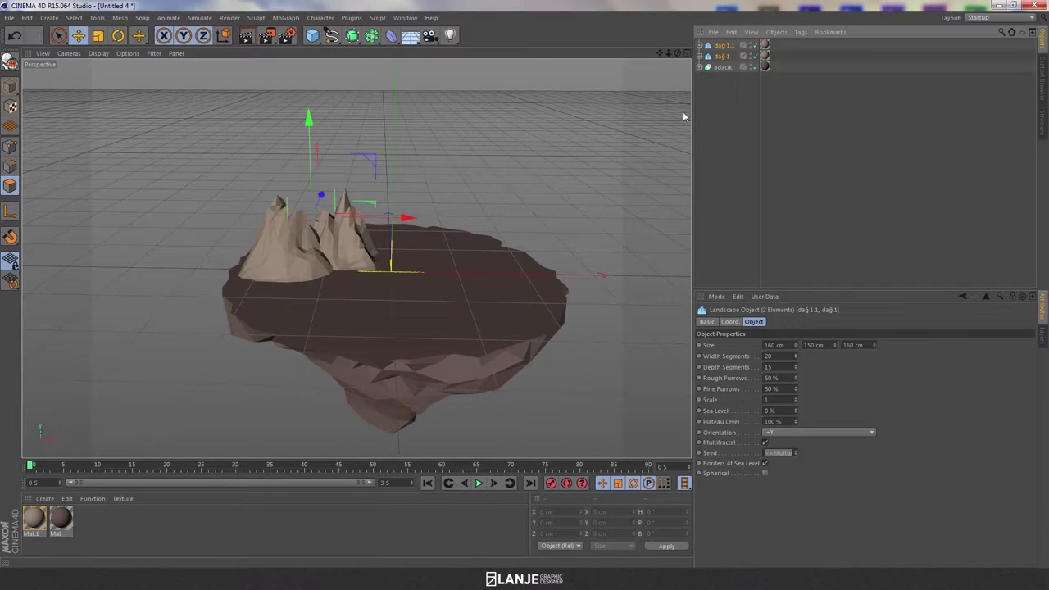
Duplicate both mountains as dağ 1.2 and dağ 1.3 and rotate the copies slightly
{"action": "key", "text": "ctrl+c"}
{"action": "key", "text": "ctrl+v"}
{"action": "key", "text": "r"}
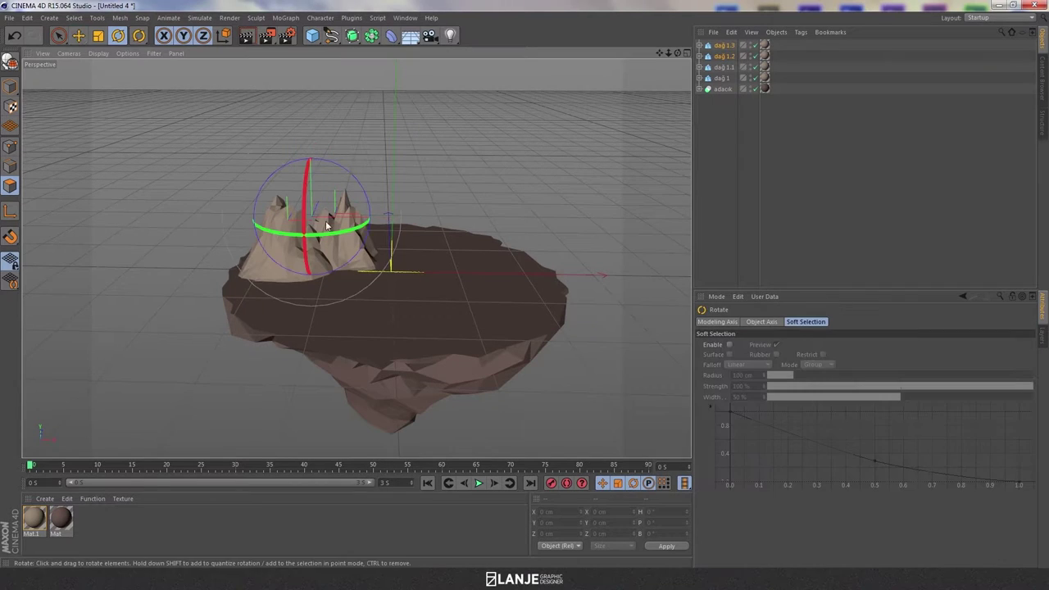
{"action": "left_click_drag", "start_coordinate": [324, 232], "coordinate": [337, 231]}
Delete the unwanted Mat.2 material and make a copy of the beige Mat.1
{"action": "double_click", "coordinate": [158, 536]}
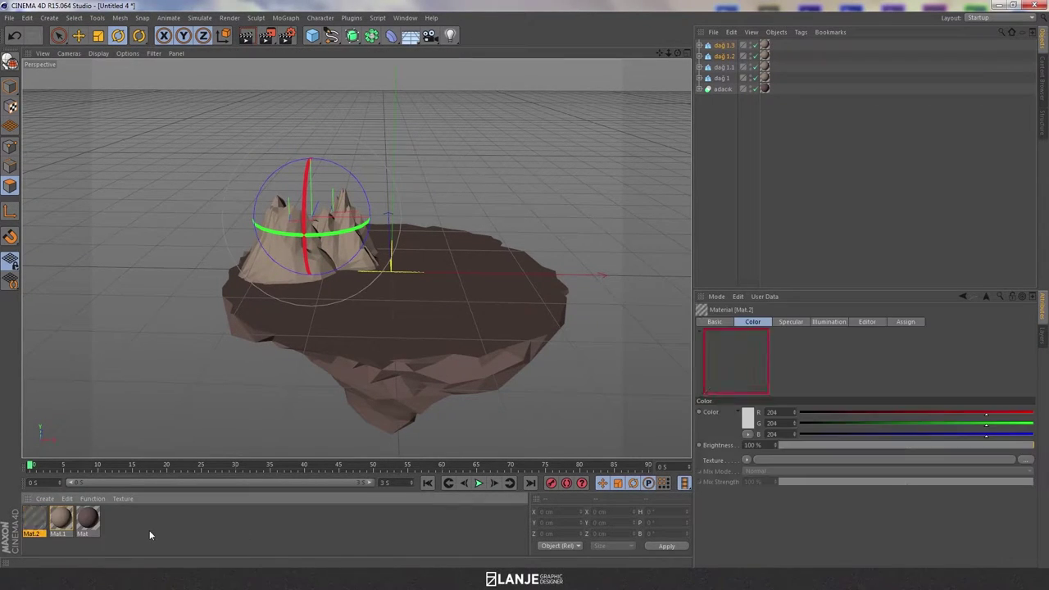
{"action": "double_click", "coordinate": [33, 518]}
{"action": "left_click", "coordinate": [214, 287]}
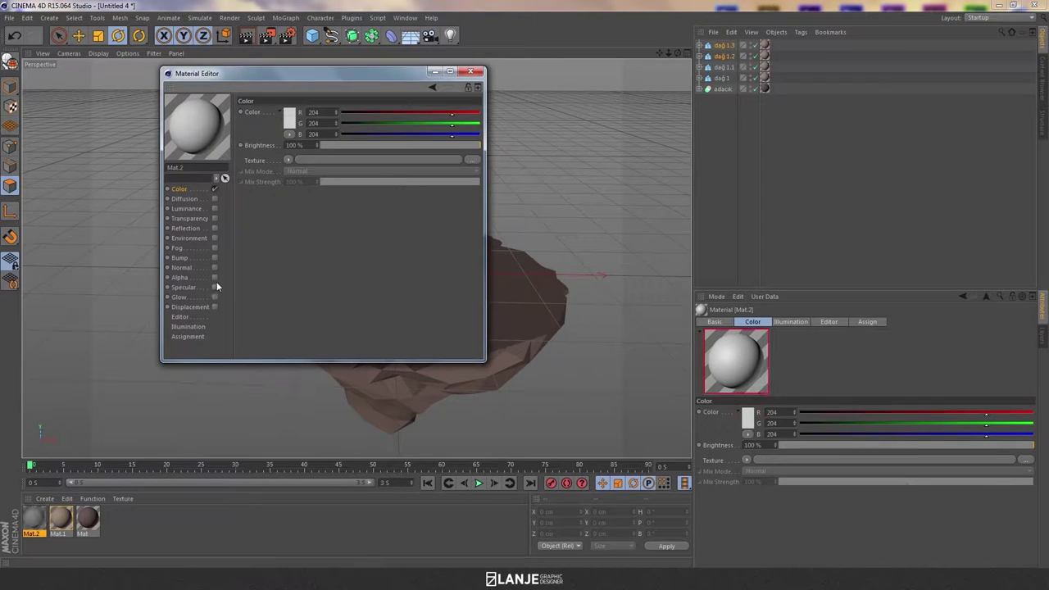
{"action": "left_click", "coordinate": [470, 72]}
{"action": "left_click", "coordinate": [183, 525]}
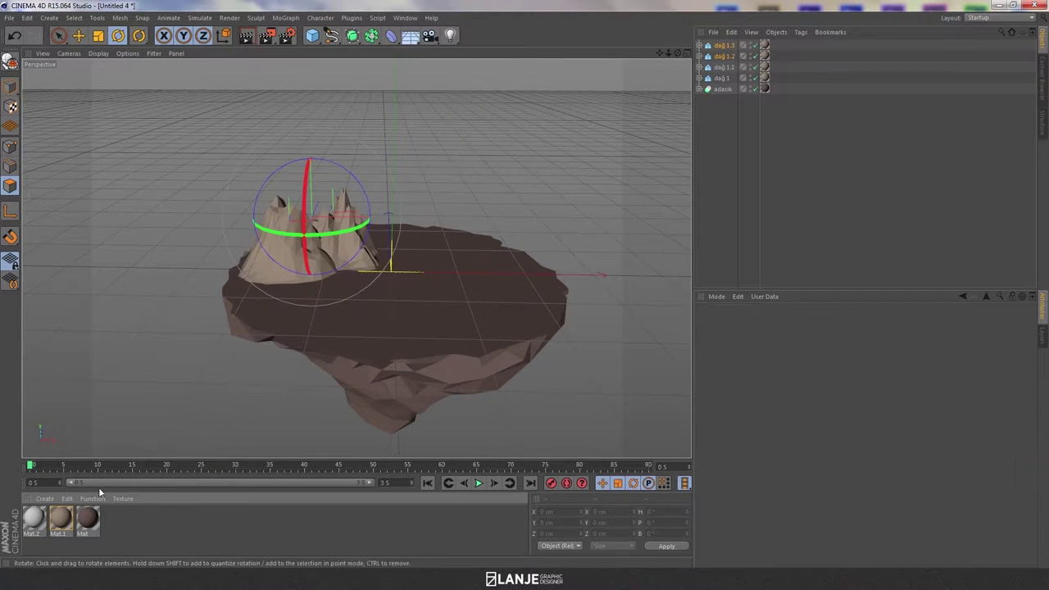
{"action": "left_click", "coordinate": [33, 518]}
{"action": "key", "text": "Delete"}
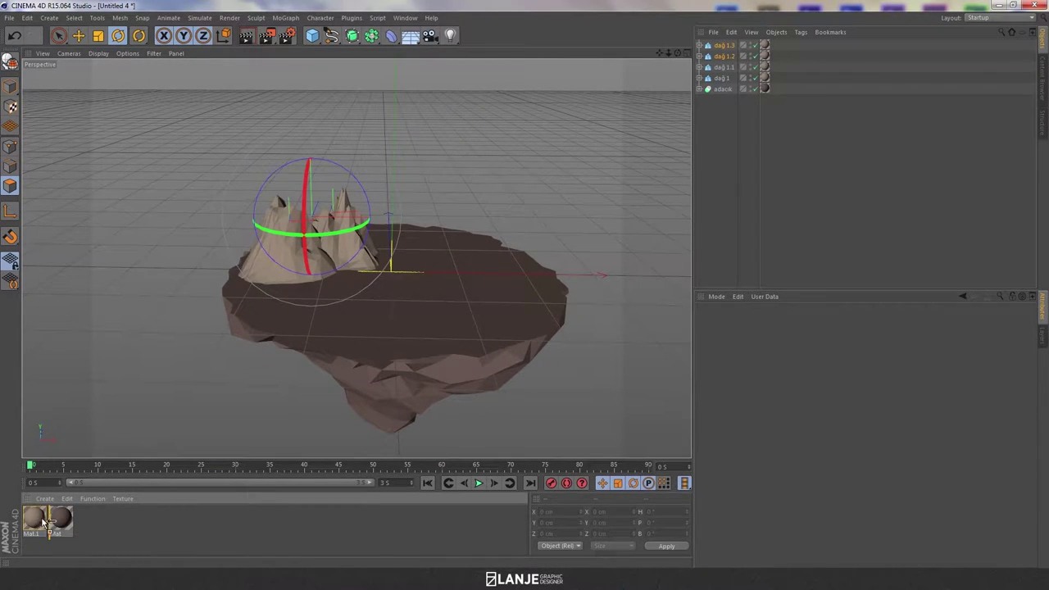
{"action": "left_click_drag", "start_coordinate": [53, 519], "coordinate": [51, 520], "text": "ctrl"}
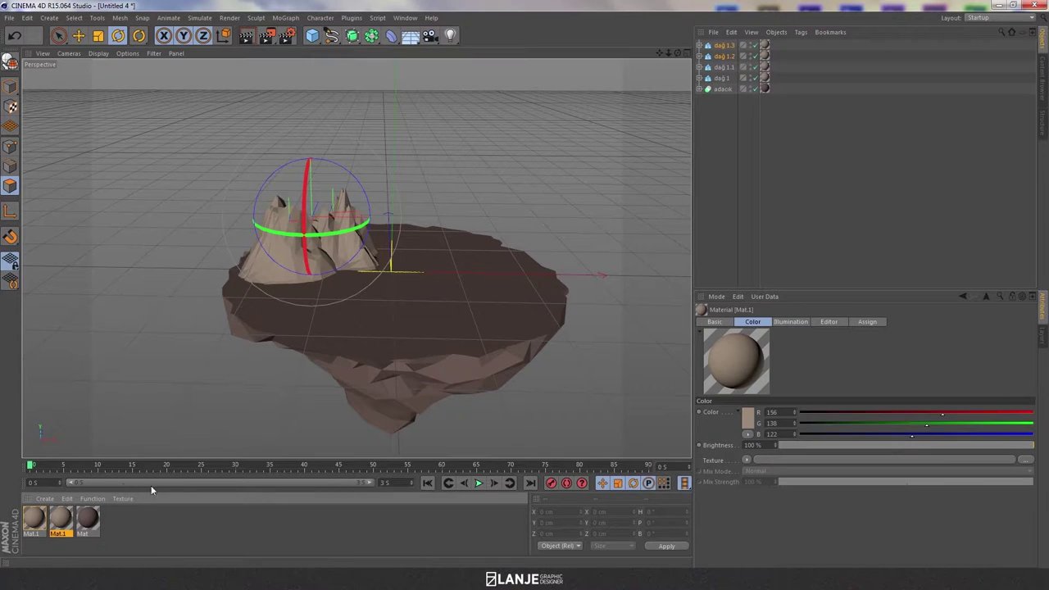
Change the copied Mat.1 colour to a light beige (R 215, G 195, B 176)
{"action": "double_click", "coordinate": [69, 522]}
{"action": "left_click_drag", "start_coordinate": [343, 75], "coordinate": [538, 104]}
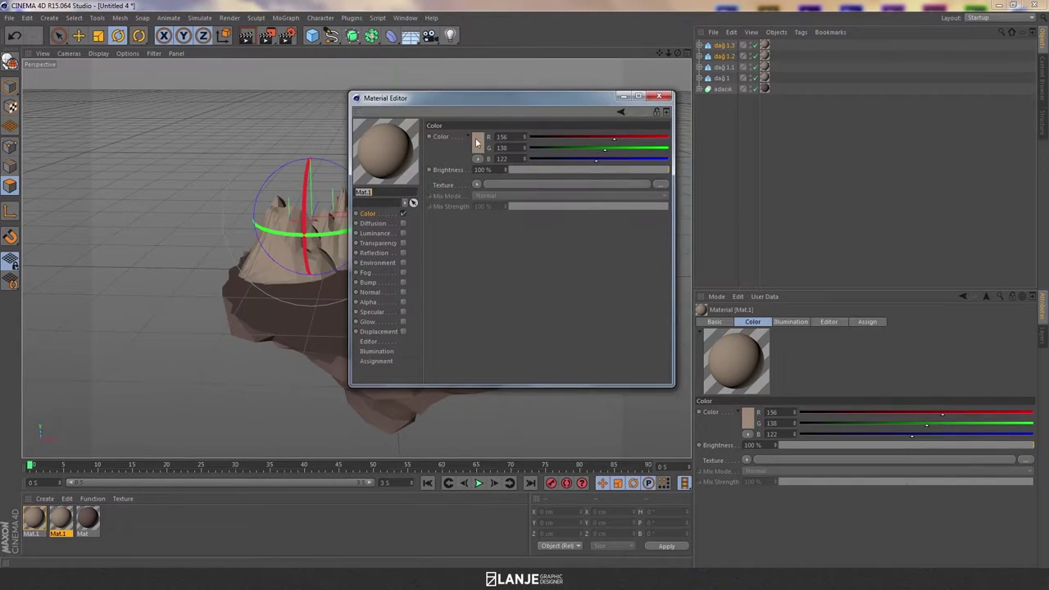
{"action": "left_click", "coordinate": [477, 141]}
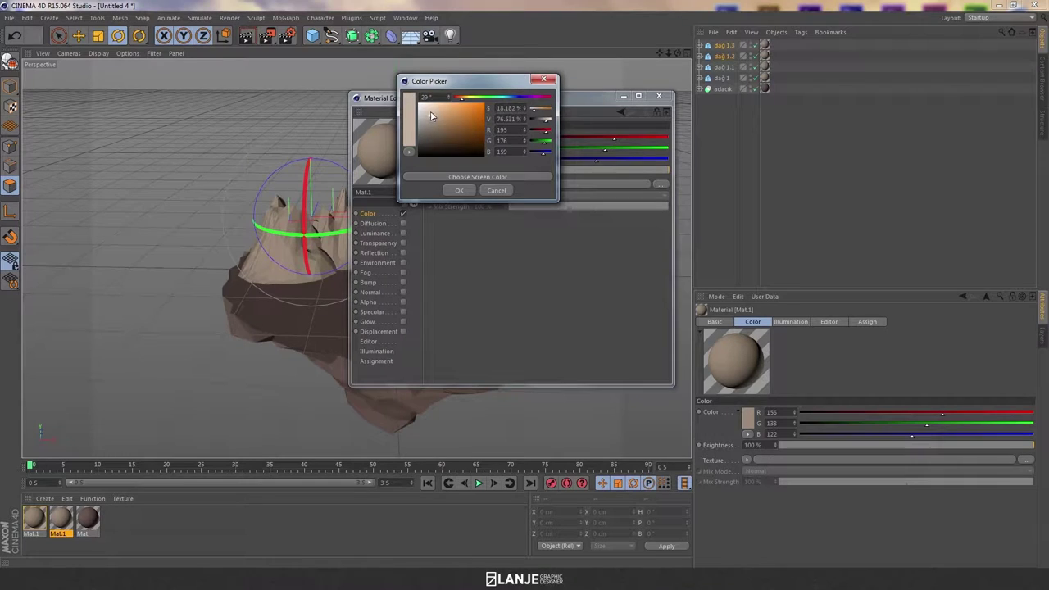
{"action": "left_click", "coordinate": [456, 190]}
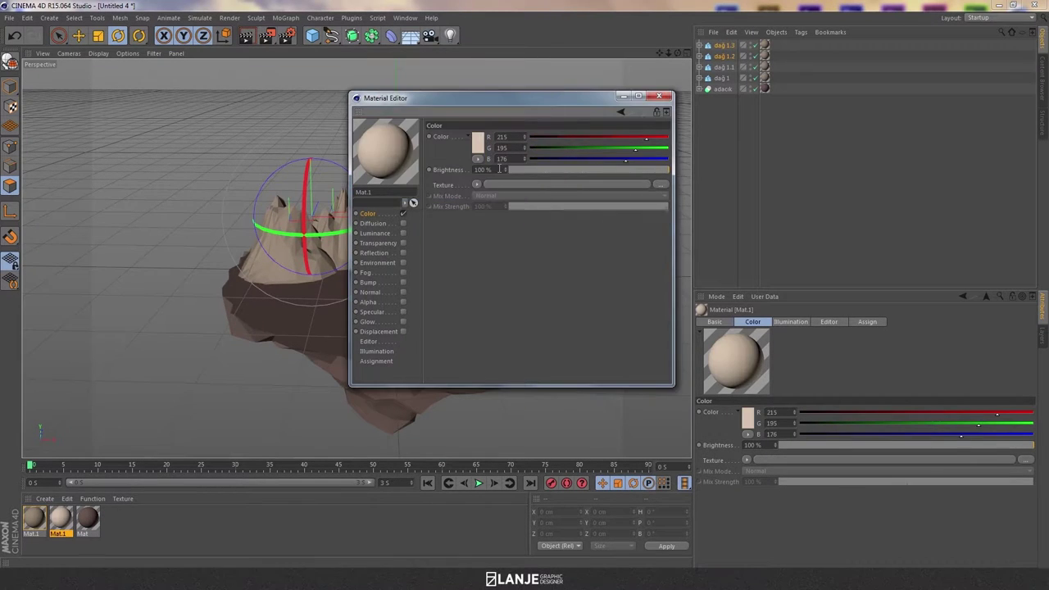
{"action": "left_click", "coordinate": [658, 97]}
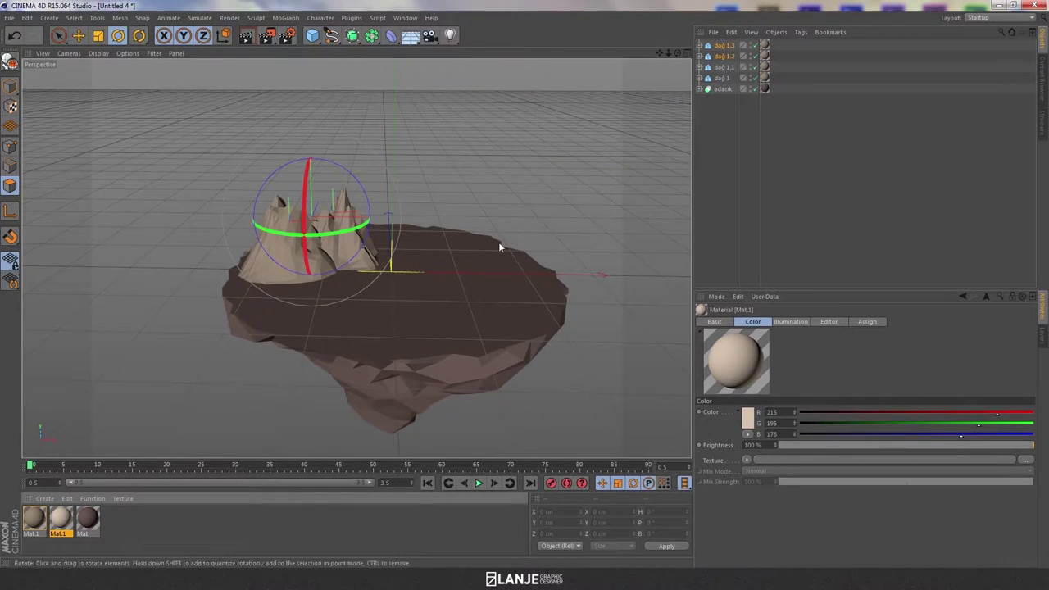
Apply Mat.1 to the dağ 1.2 and dağ 1.3 mountains, then deselect
{"action": "left_click_drag", "start_coordinate": [59, 516], "coordinate": [344, 208]}
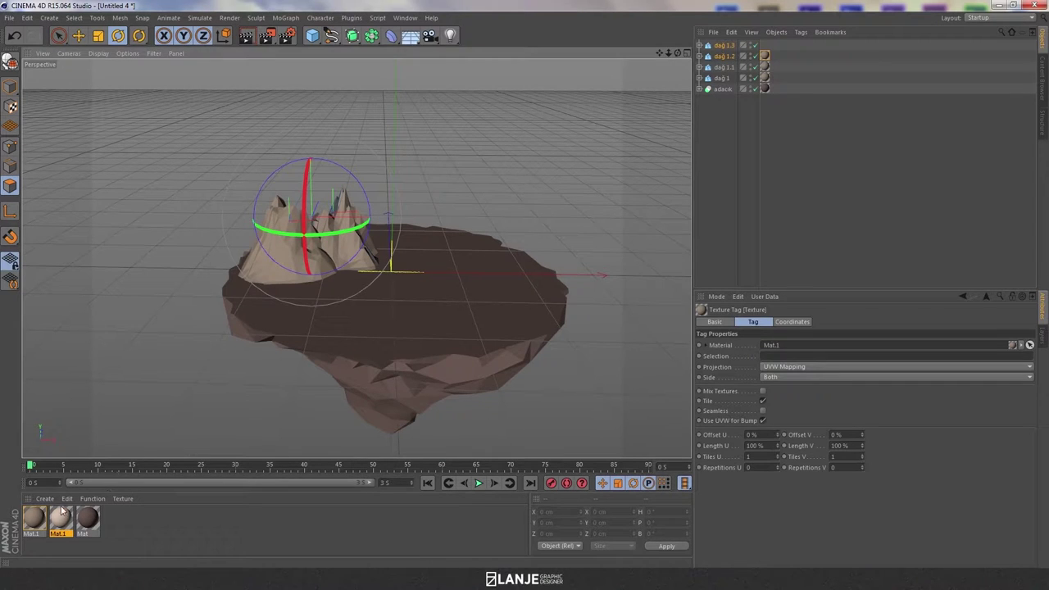
{"action": "left_click_drag", "start_coordinate": [62, 510], "coordinate": [248, 399]}
{"action": "left_click_drag", "start_coordinate": [724, 59], "coordinate": [725, 57]}
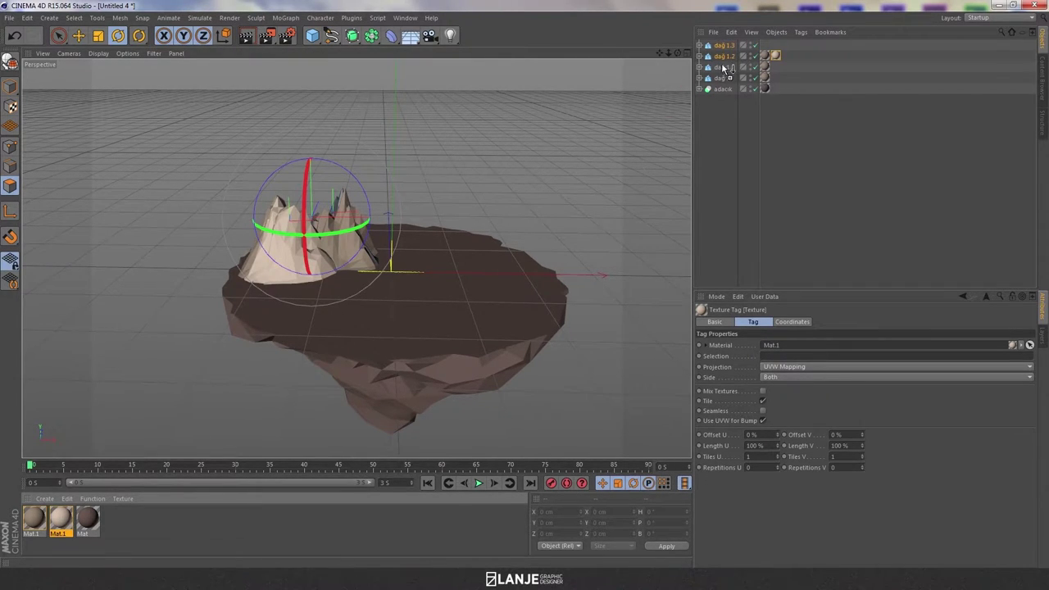
{"action": "left_click_drag", "start_coordinate": [731, 50], "coordinate": [764, 46]}
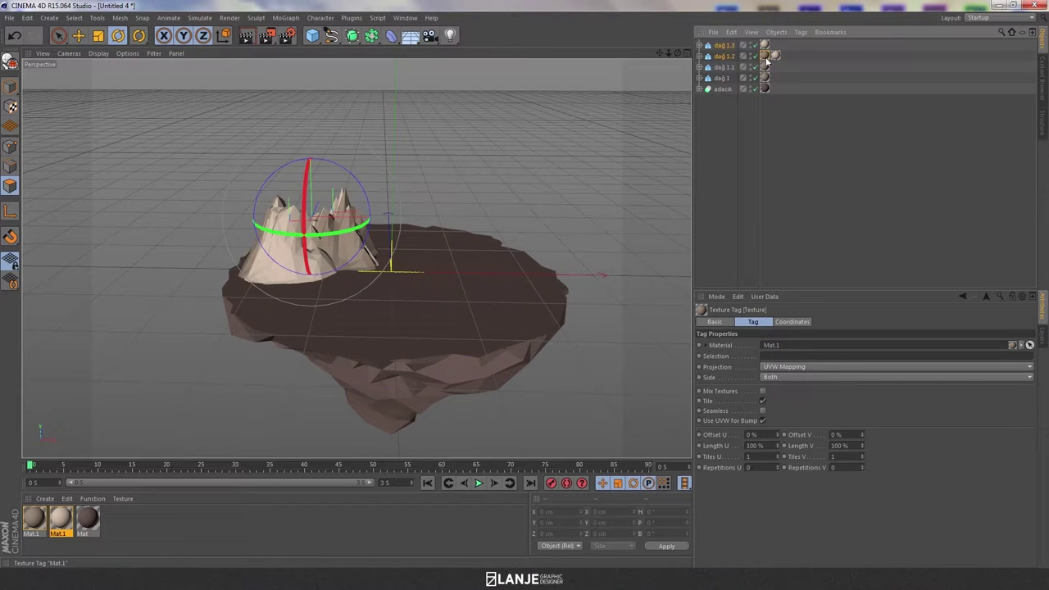
{"action": "left_click", "coordinate": [735, 111]}
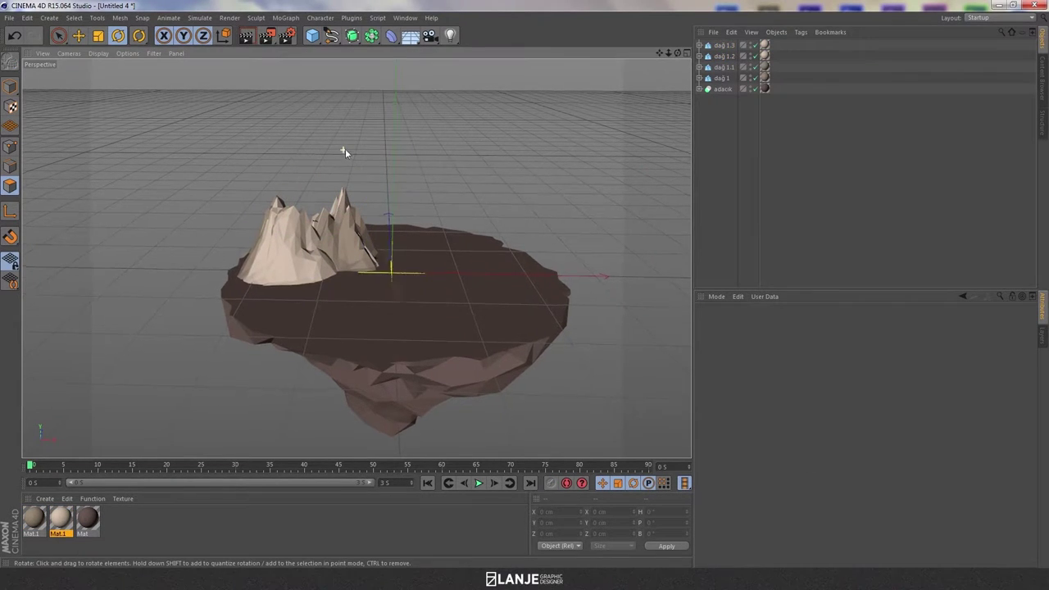
{"action": "scroll", "coordinate": [345, 148], "scroll_direction": "up", "scroll_amount": 2}
Select dağ 1.3 and dağ 1.2 and raise them slightly
{"action": "left_click", "coordinate": [723, 45]}
{"action": "left_click", "coordinate": [722, 55], "text": "ctrl"}
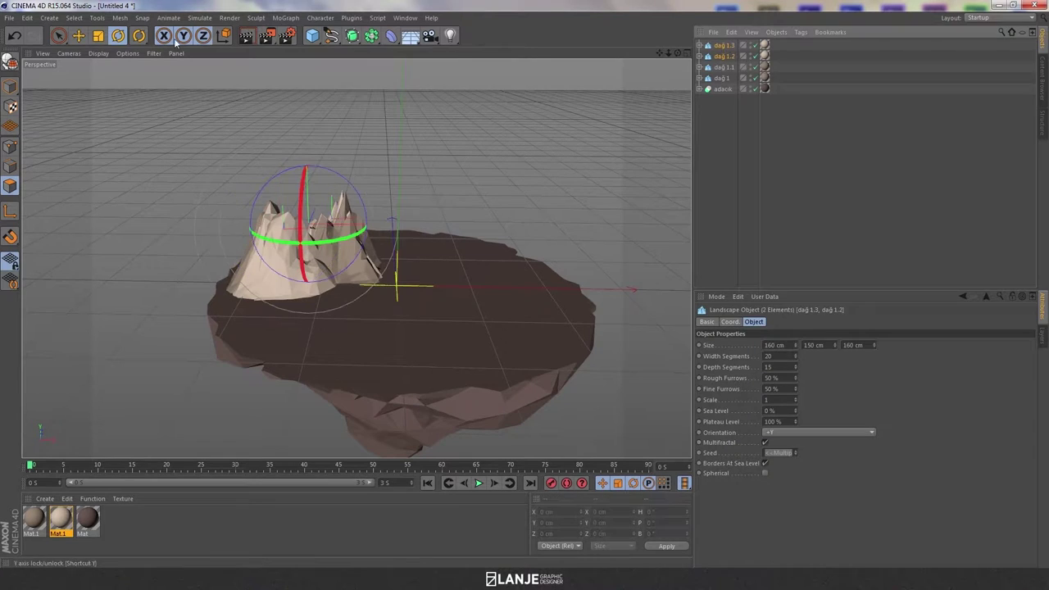
{"action": "left_click", "coordinate": [78, 35]}
{"action": "left_click_drag", "start_coordinate": [307, 150], "coordinate": [308, 143]}
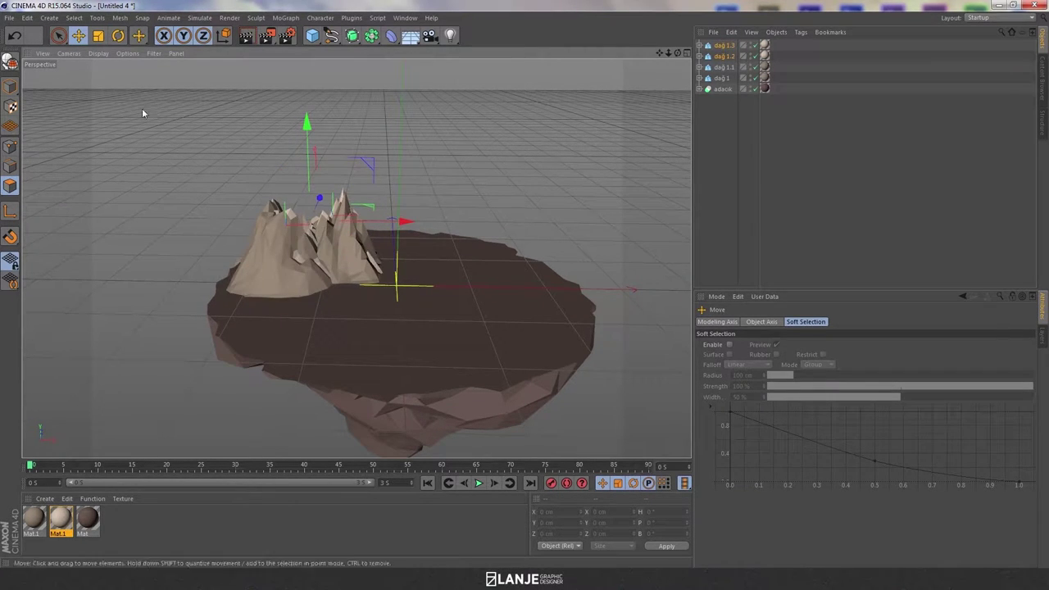
Tilt the two mountains about -7° in pitch, redoing a first attempt
{"action": "left_click", "coordinate": [118, 36]}
{"action": "left_click_drag", "start_coordinate": [332, 235], "coordinate": [311, 250]}
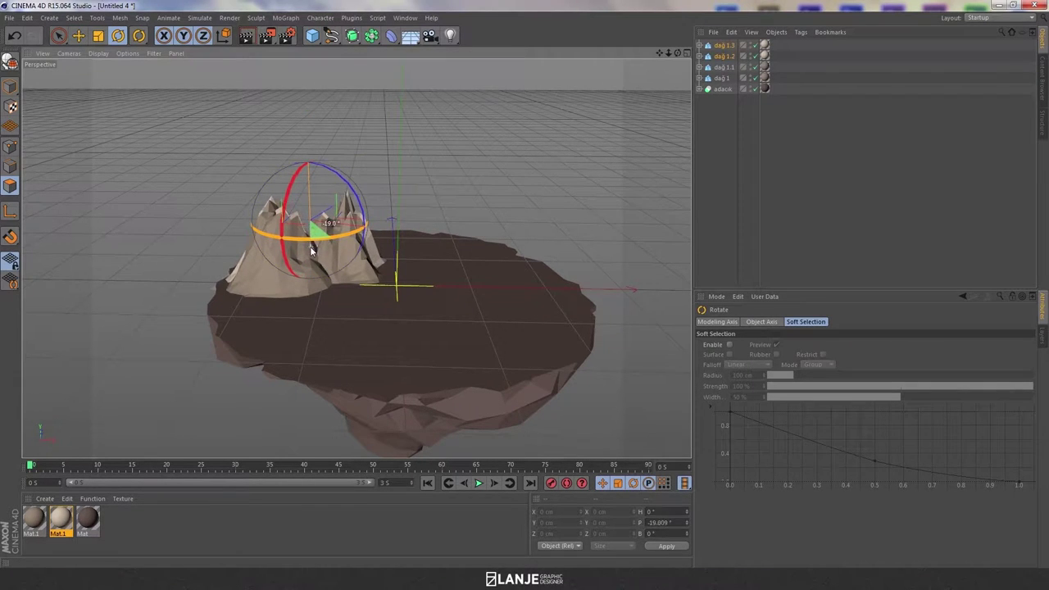
{"action": "left_click", "coordinate": [78, 35]}
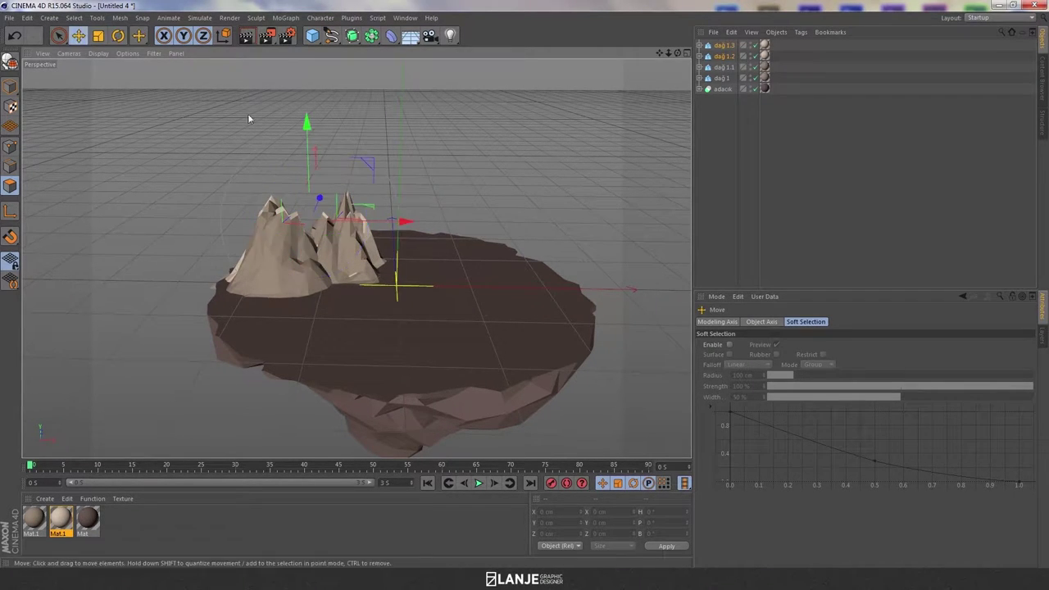
{"action": "key", "text": "ctrl+z"}
{"action": "key", "text": "r"}
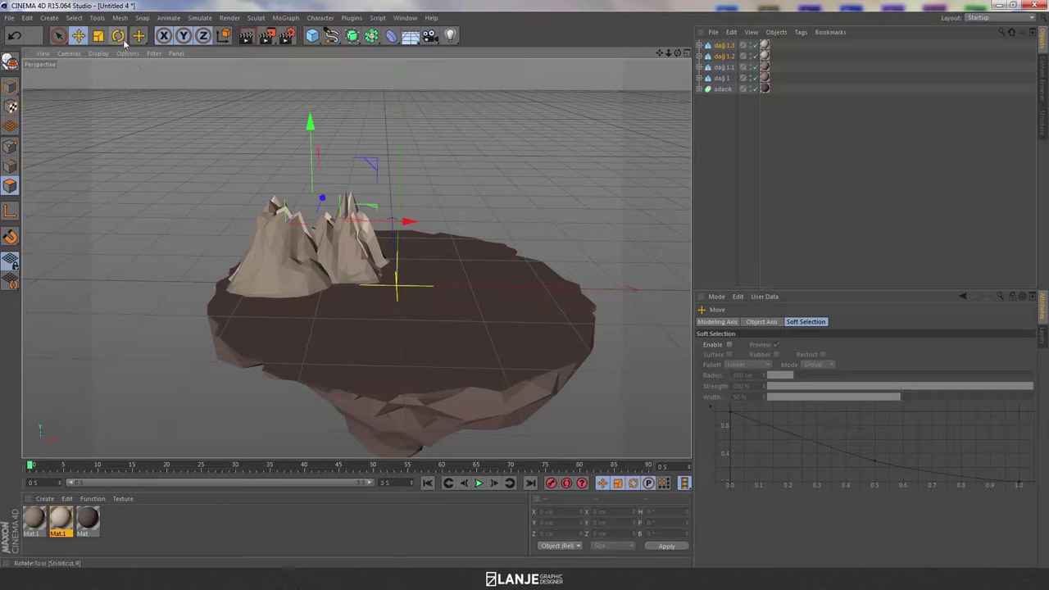
{"action": "left_click_drag", "start_coordinate": [345, 236], "coordinate": [353, 246]}
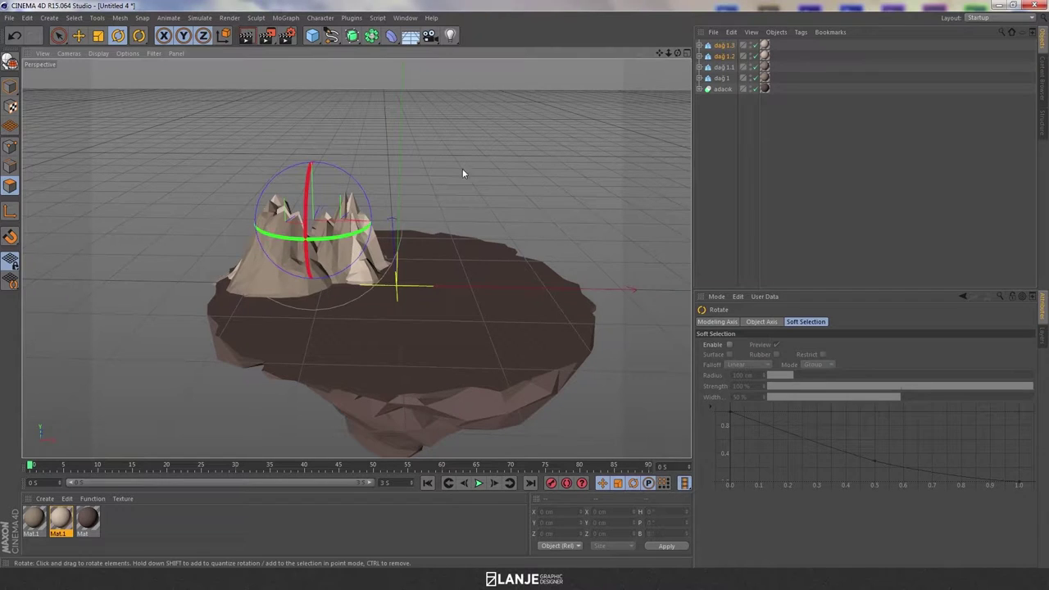
{"action": "left_click", "coordinate": [718, 157]}
{"action": "mouse_move", "coordinate": [521, 130]}
{"action": "left_mouse_down", "text": "alt"}
{"action": "mouse_move", "coordinate": [461, 150]}
{"action": "mouse_move", "coordinate": [321, 154]}
{"action": "mouse_move", "coordinate": [504, 116]}
{"action": "left_mouse_up", "text": "alt"}
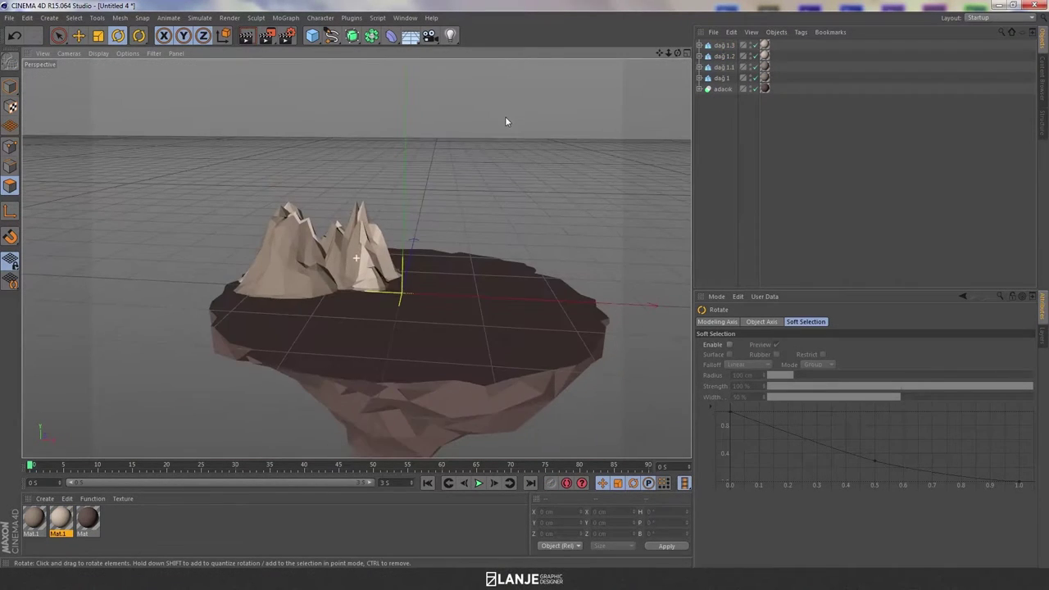
Group dağ 1 with dağ 1.1, and dağ 1.2 with dağ 1.3, into nulls
{"action": "left_click", "coordinate": [723, 77]}
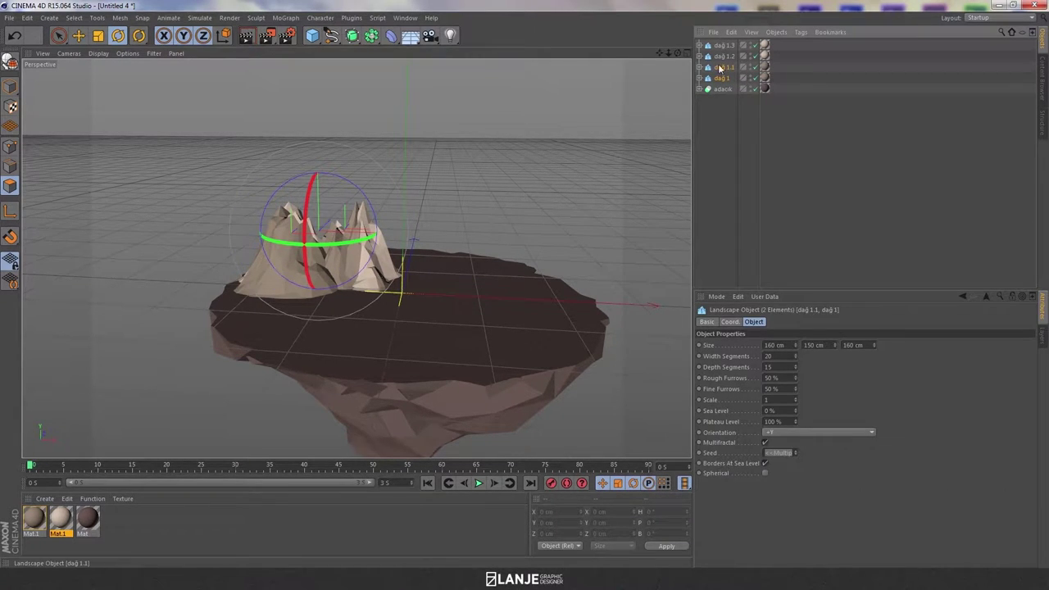
{"action": "key", "text": "alt+g"}
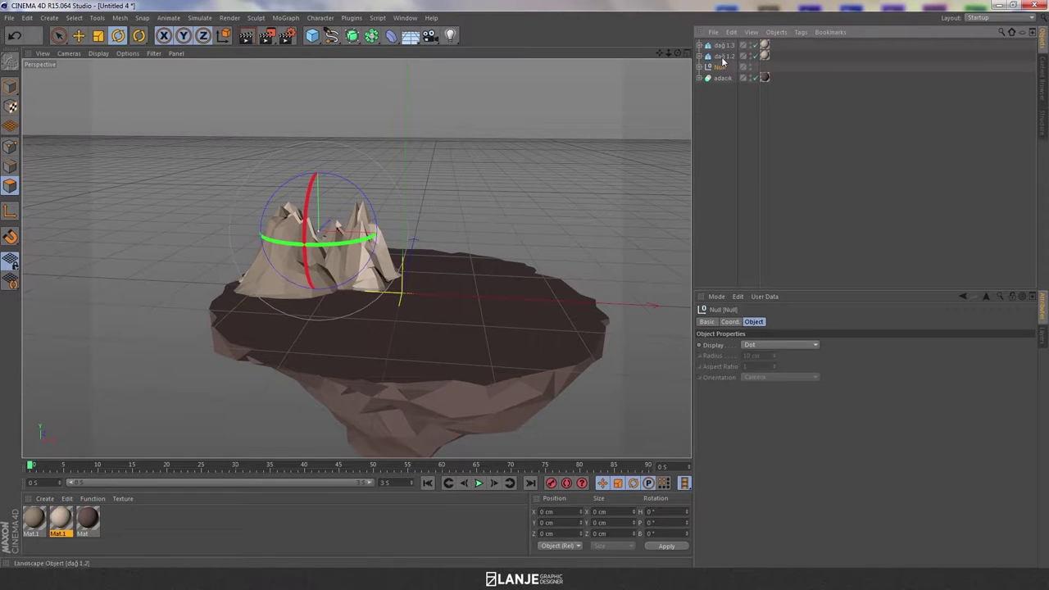
{"action": "left_click", "coordinate": [724, 55]}
{"action": "left_click", "coordinate": [725, 46], "text": "ctrl"}
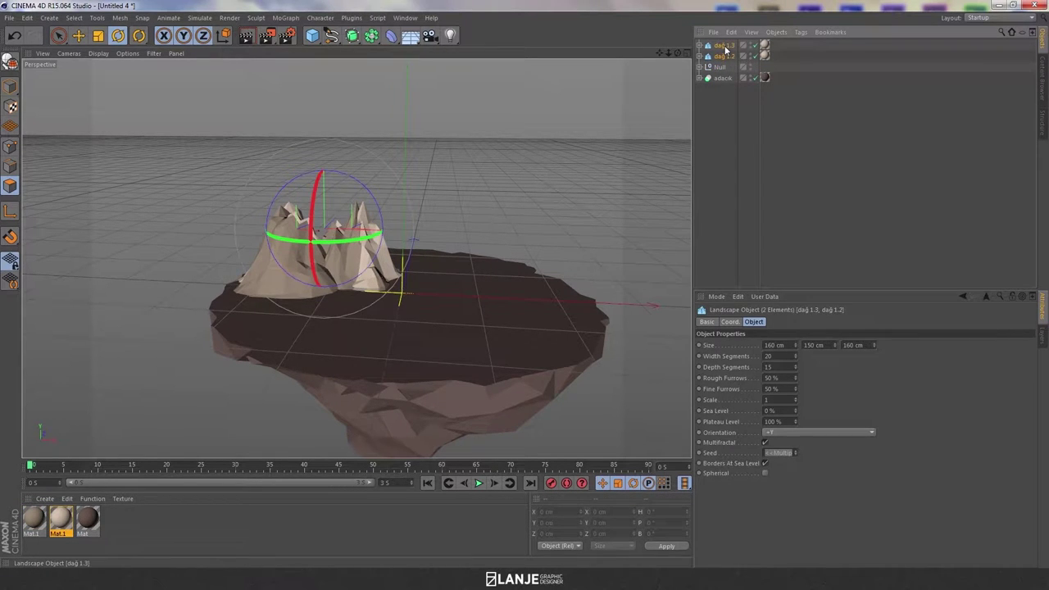
{"action": "key", "text": "alt+g"}
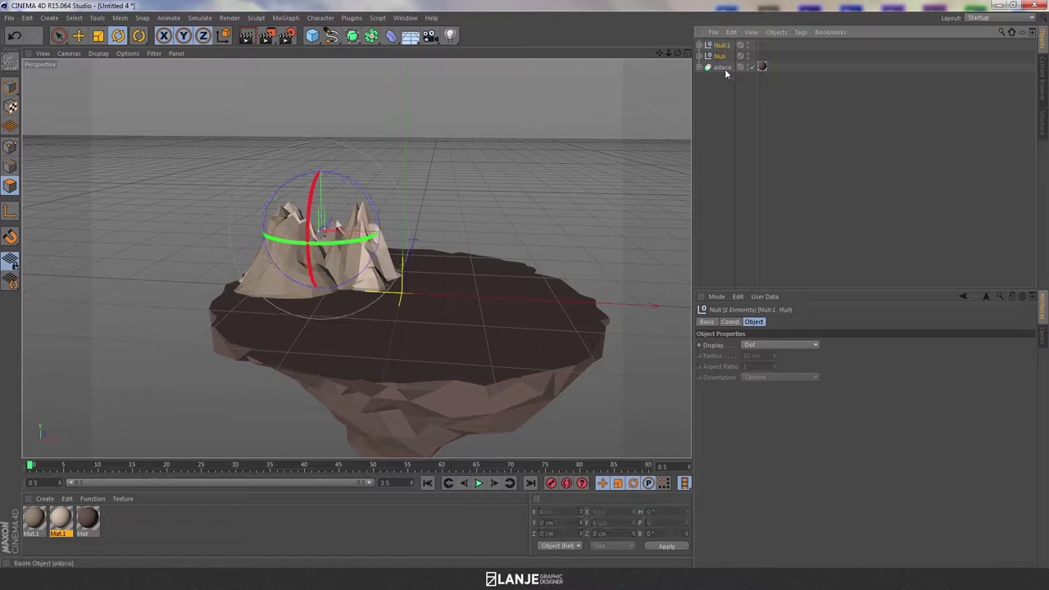
Duplicate a mountain null group and slide the copy to the island's right
{"action": "left_click", "coordinate": [721, 56]}
{"action": "key", "text": "alt+g"}
{"action": "key", "text": "e"}
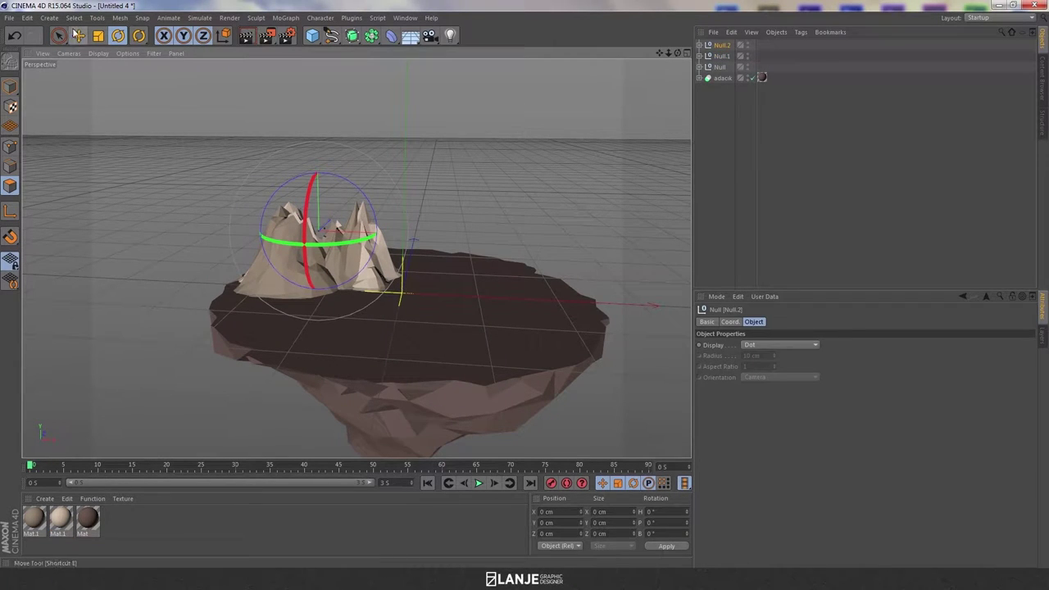
{"action": "left_click_drag", "start_coordinate": [413, 235], "coordinate": [557, 238]}
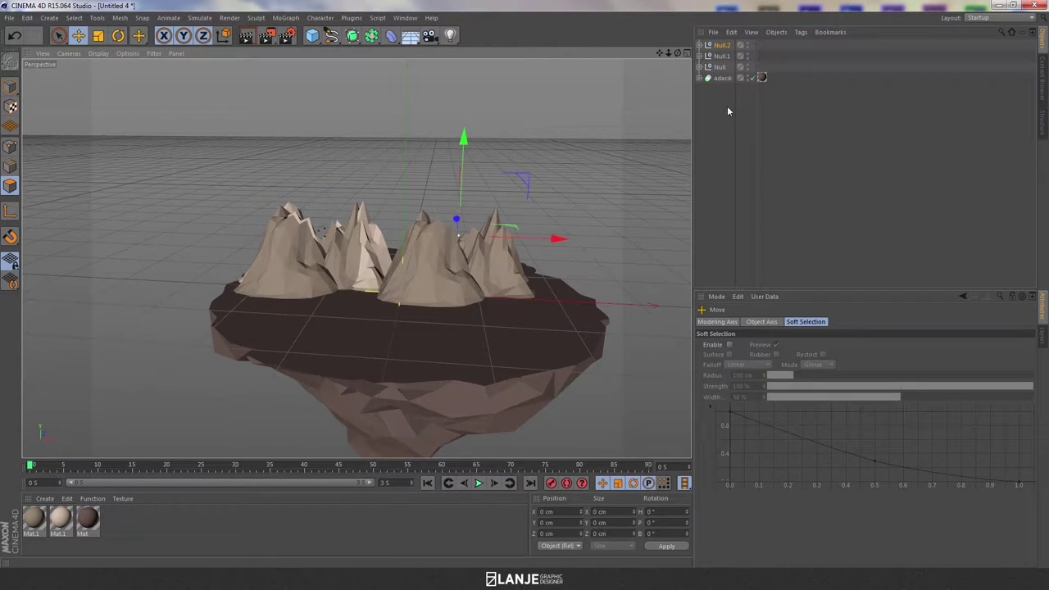
Group Null and Null.1 into one null named 'sol taraftaki dağ'
{"action": "left_click", "coordinate": [721, 67]}
{"action": "left_click", "coordinate": [723, 57], "text": "ctrl"}
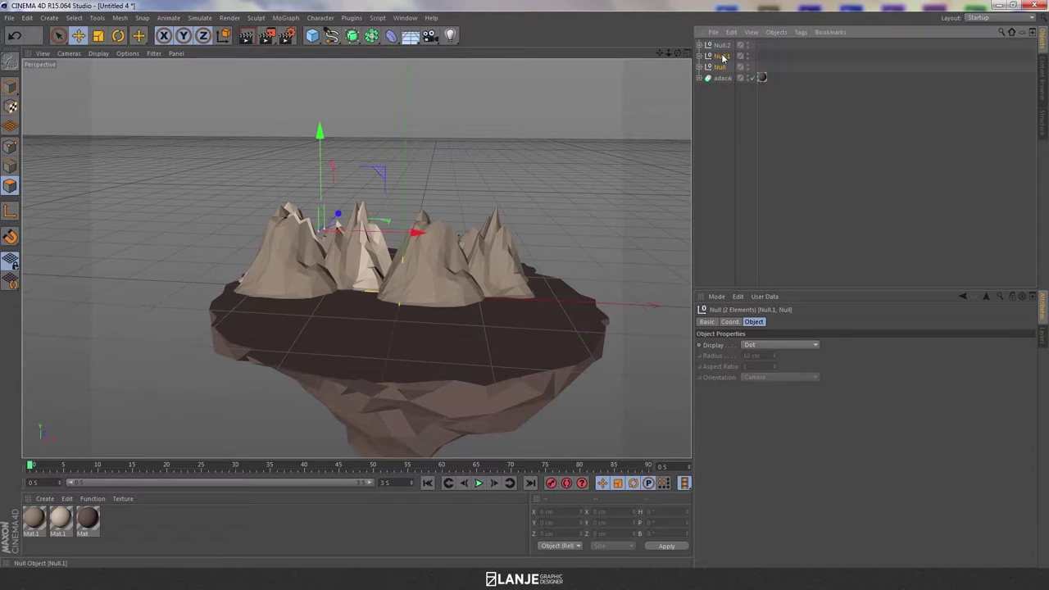
{"action": "key", "text": "alt+g"}
{"action": "double_click", "coordinate": [721, 56]}
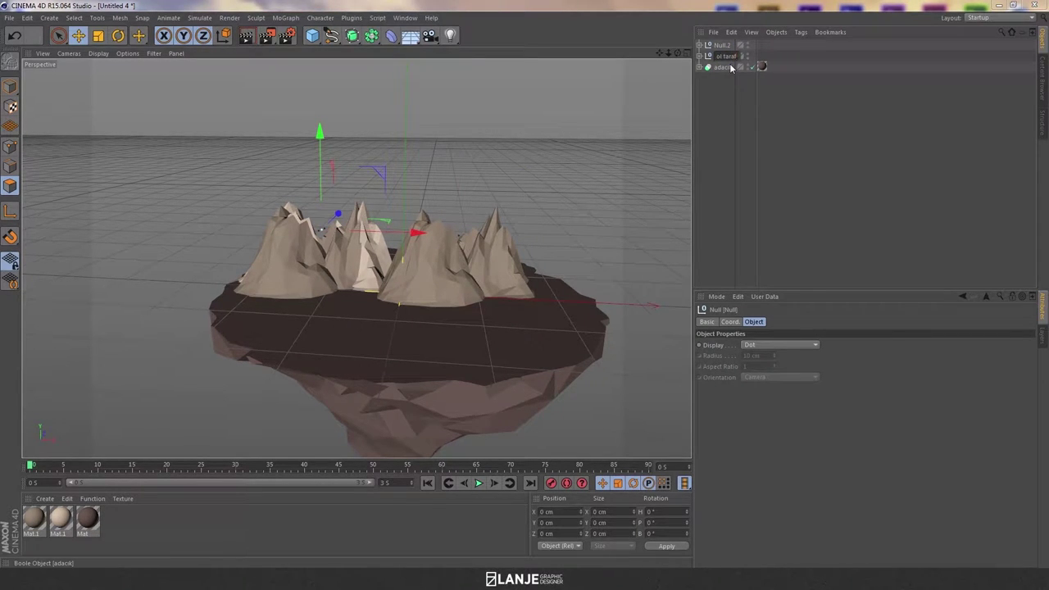
{"action": "type", "text": "taki dağ"}
{"action": "key", "text": "Return"}
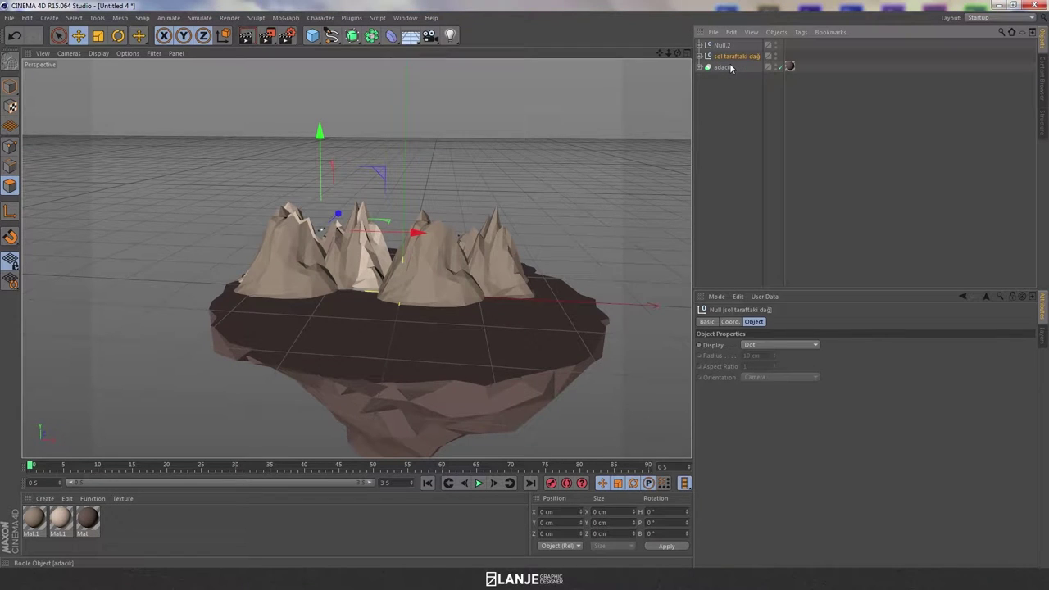
Reposition the Null.2 mountain group on the island's right side
{"action": "left_click", "coordinate": [722, 44]}
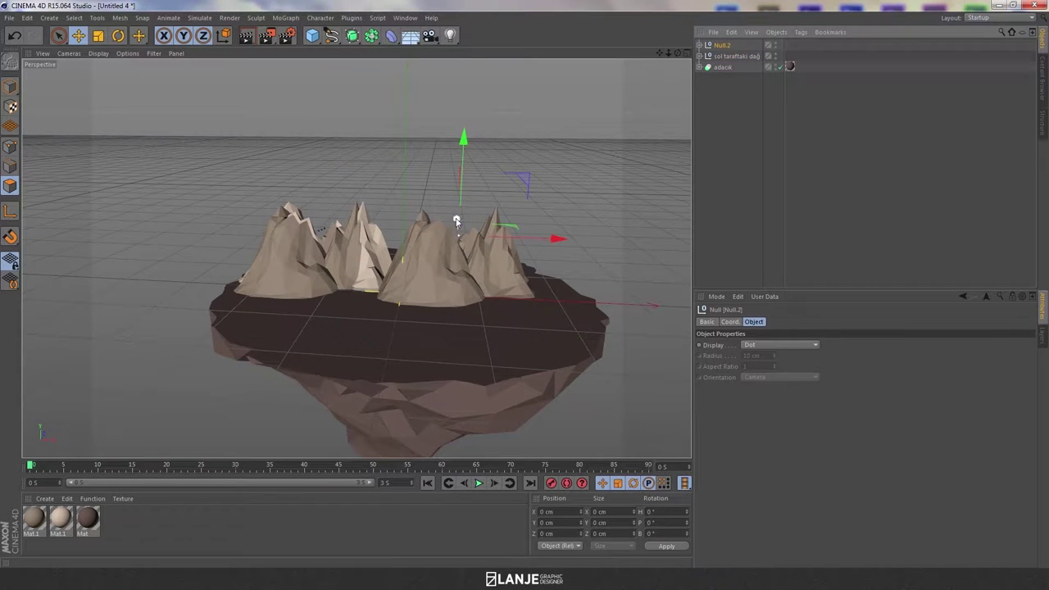
{"action": "left_click_drag", "start_coordinate": [455, 213], "coordinate": [455, 202]}
{"action": "left_click_drag", "start_coordinate": [539, 230], "coordinate": [520, 228]}
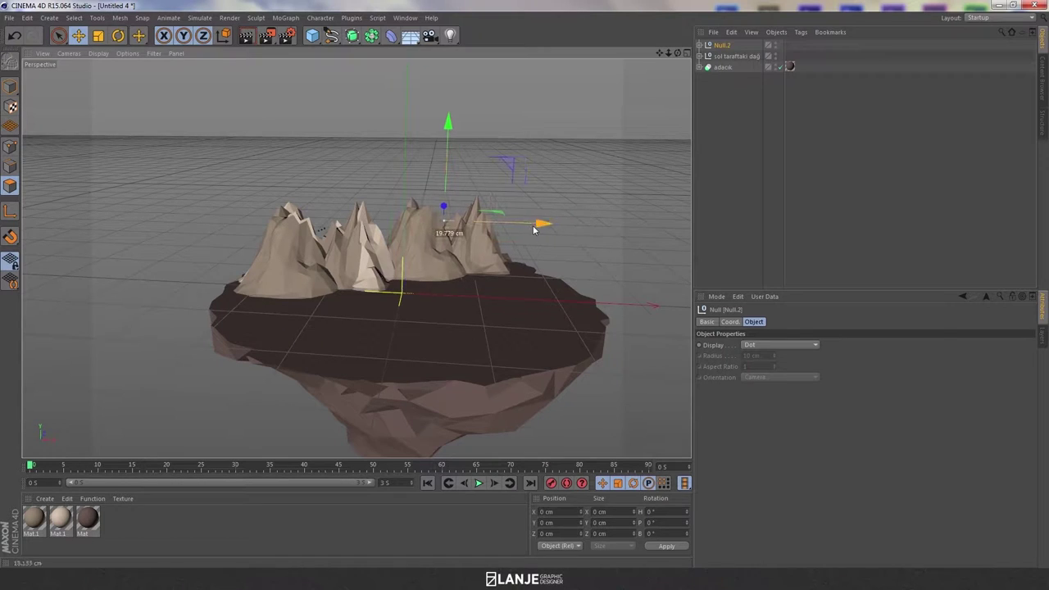
{"action": "left_click_drag", "start_coordinate": [531, 125], "coordinate": [530, 208], "text": "alt"}
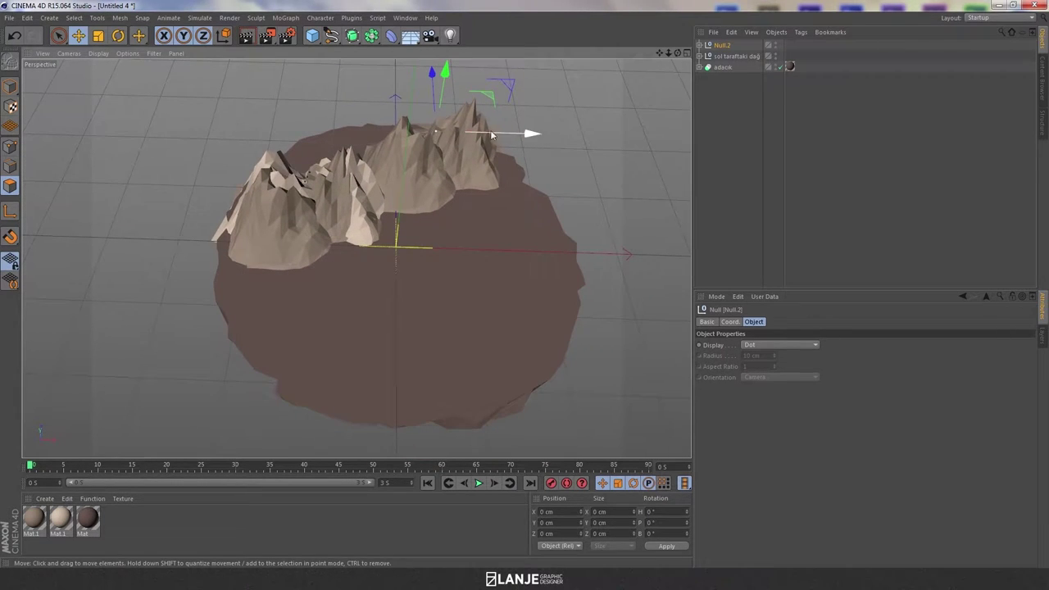
{"action": "left_click_drag", "start_coordinate": [492, 135], "coordinate": [459, 122]}
{"action": "left_click_drag", "start_coordinate": [419, 82], "coordinate": [417, 75]}
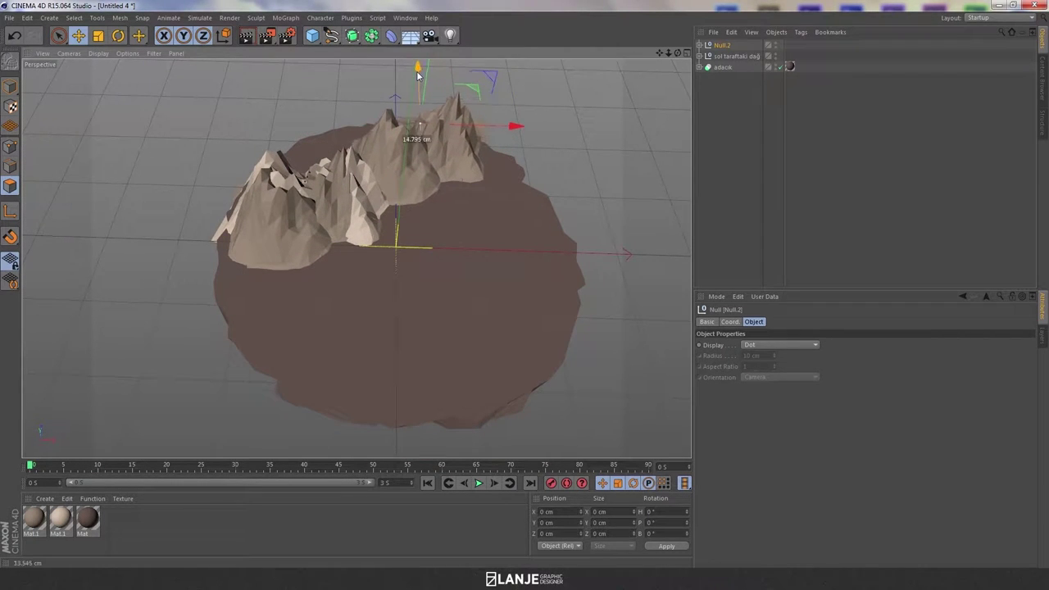
Give dağ 1 in Null.2 a new seed and a 200 cm height
{"action": "left_click", "coordinate": [701, 46]}
{"action": "left_click", "coordinate": [728, 67]}
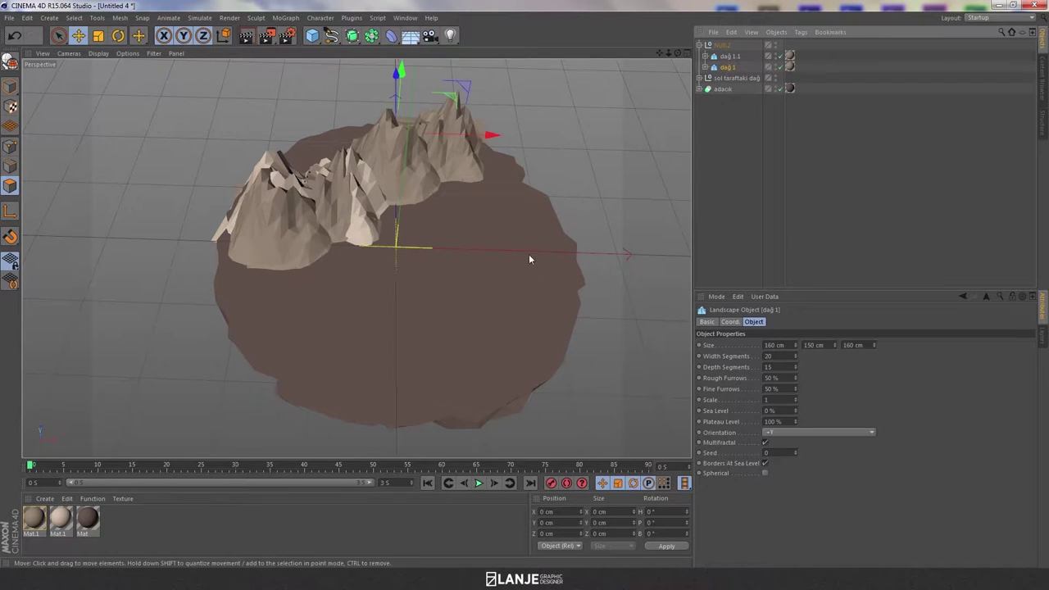
{"action": "left_click", "coordinate": [794, 450]}
{"action": "mouse_move", "coordinate": [664, 377]}
{"action": "left_mouse_down", "text": "alt"}
{"action": "mouse_move", "coordinate": [561, 293]}
{"action": "mouse_move", "coordinate": [718, 283]}
{"action": "left_mouse_up", "text": "alt"}
{"action": "left_click", "coordinate": [830, 344]}
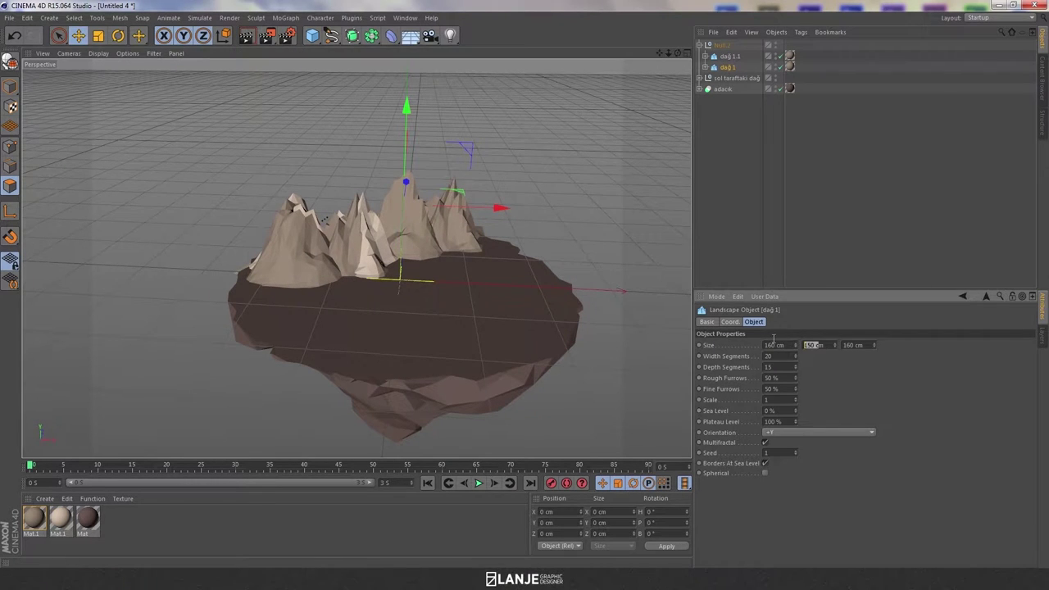
{"action": "type", "text": "200"}
{"action": "key", "text": "Return"}
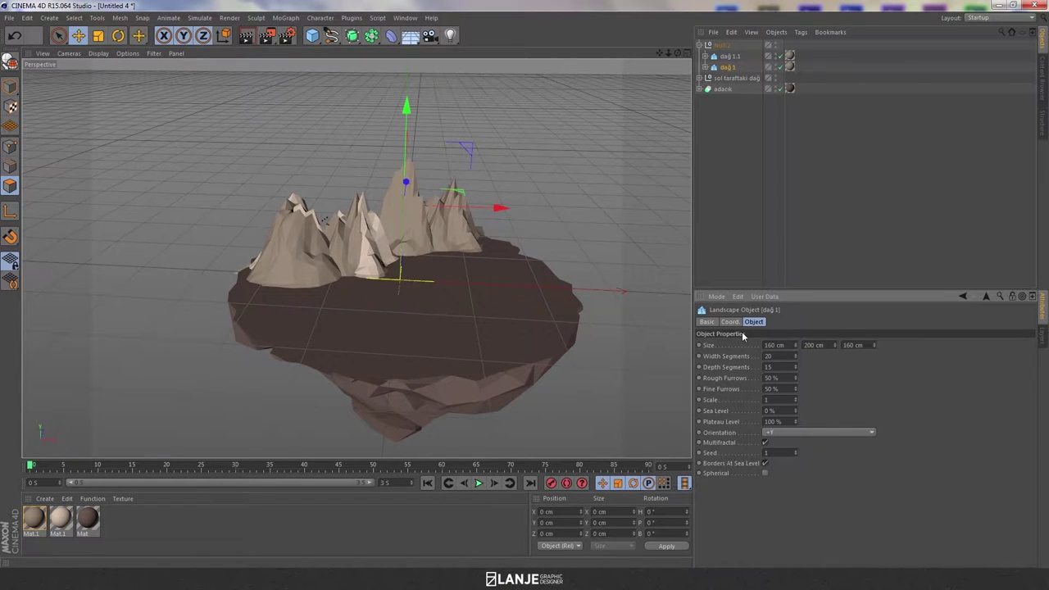
{"action": "left_click_drag", "start_coordinate": [408, 110], "coordinate": [414, 97]}
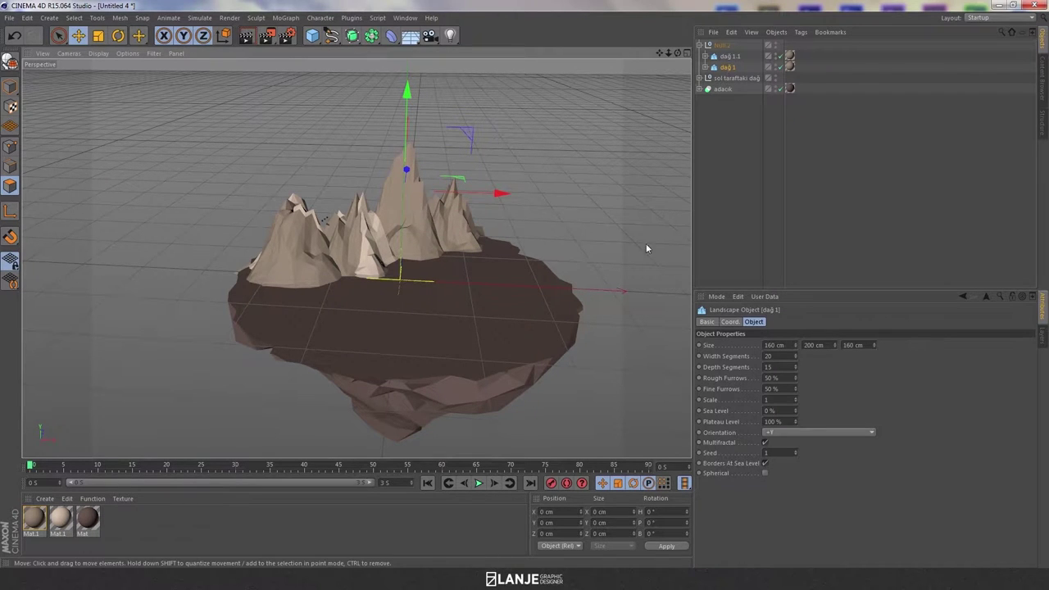
Raise dağ 1.1's seed to 11 and nudge it slightly along X
{"action": "left_click", "coordinate": [739, 129]}
{"action": "mouse_move", "coordinate": [532, 174]}
{"action": "left_mouse_down", "text": "alt"}
{"action": "mouse_move", "coordinate": [487, 172]}
{"action": "mouse_move", "coordinate": [673, 108]}
{"action": "left_mouse_up", "text": "alt"}
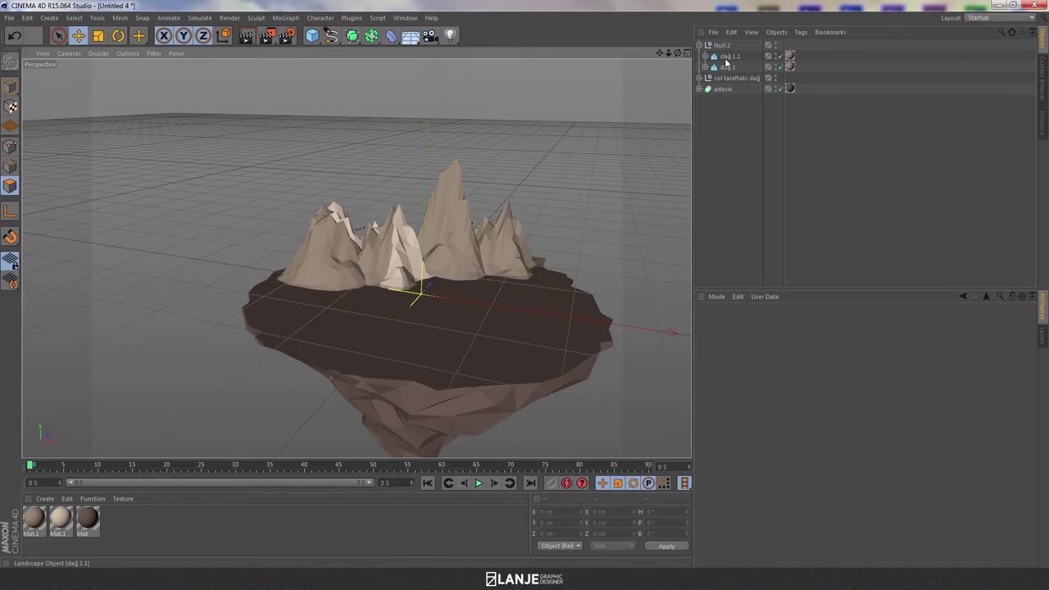
{"action": "left_click", "coordinate": [536, 242]}
{"action": "left_click", "coordinate": [796, 450]}
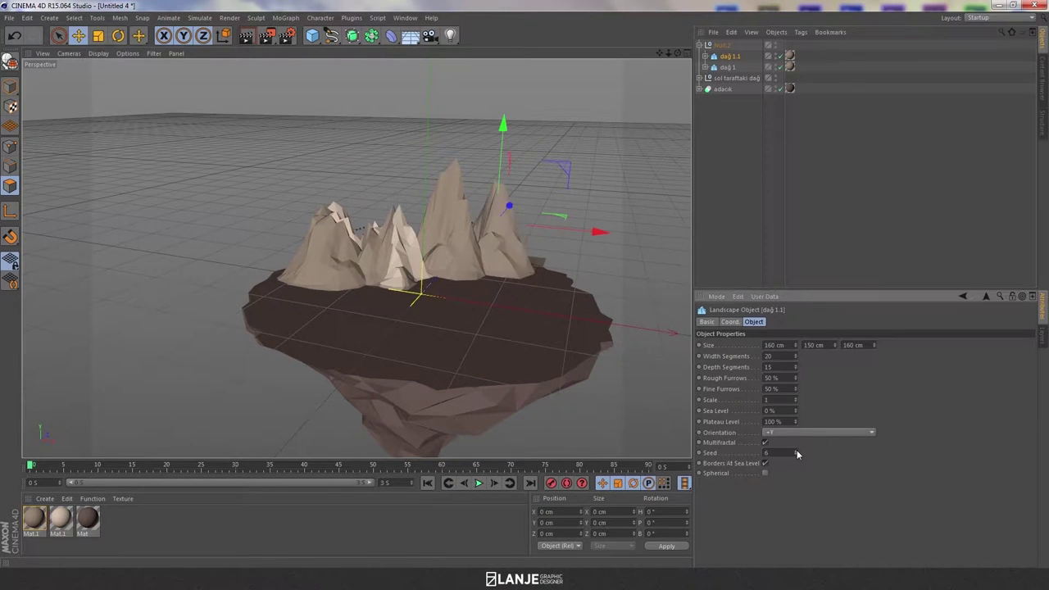
{"action": "left_click", "coordinate": [796, 450]}
{"action": "left_click", "coordinate": [796, 450]}
{"action": "left_click", "coordinate": [796, 450]}
{"action": "left_click", "coordinate": [796, 450]}
{"action": "left_click", "coordinate": [796, 450]}
{"action": "left_click", "coordinate": [796, 450]}
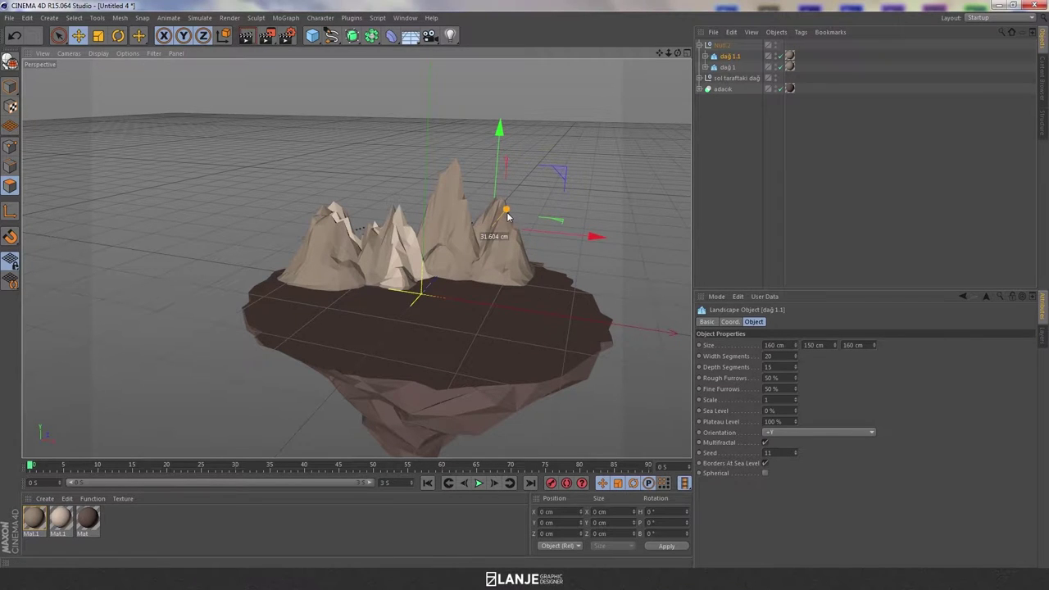
{"action": "left_click_drag", "start_coordinate": [585, 242], "coordinate": [586, 243]}
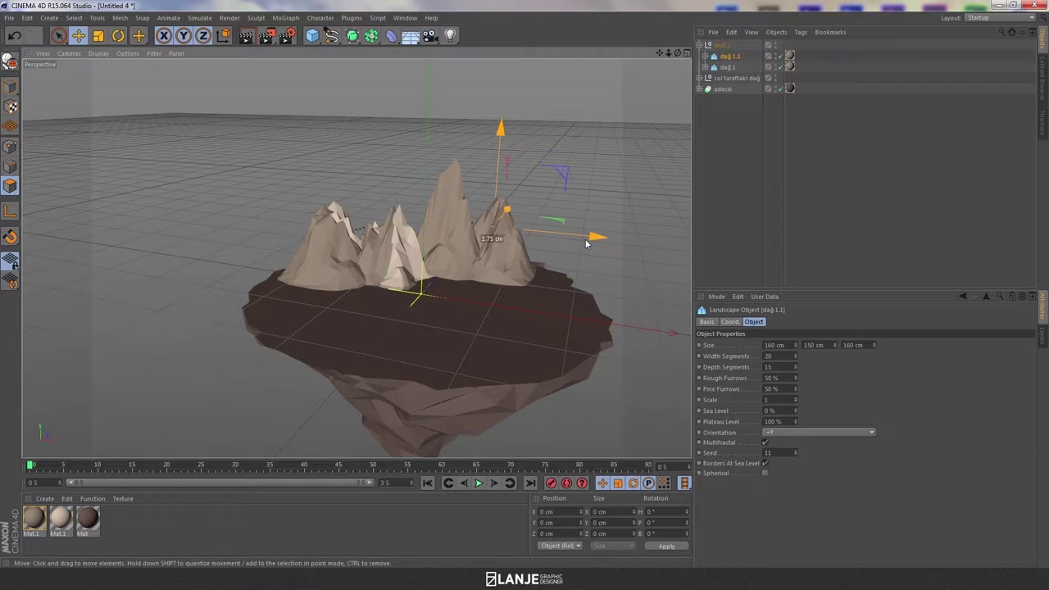
{"action": "left_click", "coordinate": [721, 123]}
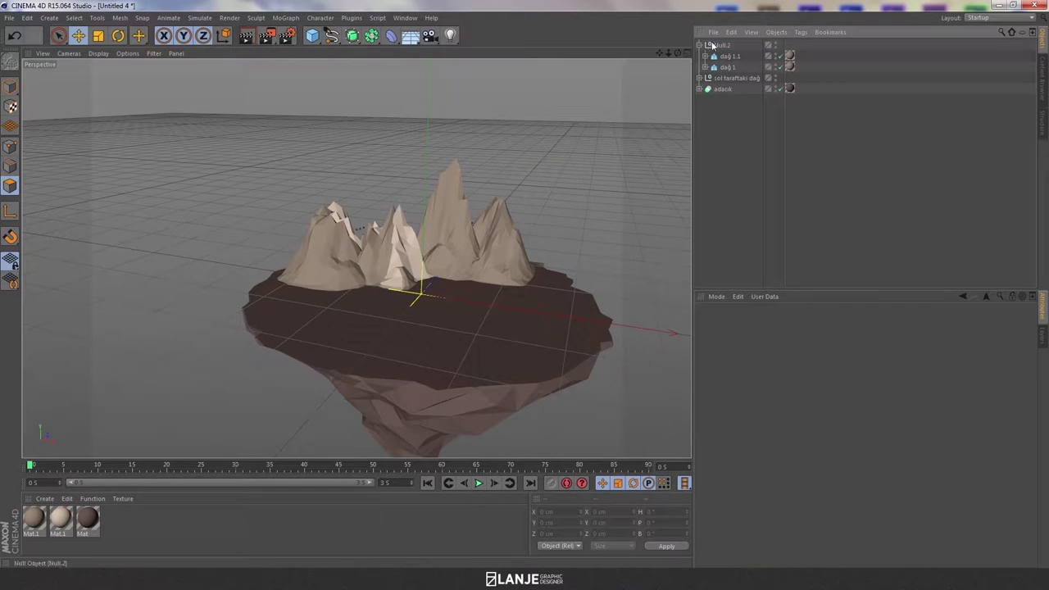
Apply the lighter Mat.1 material to the dağ 1.1 and dağ 1 mountains
{"action": "left_click", "coordinate": [724, 48]}
{"action": "left_click", "coordinate": [699, 45]}
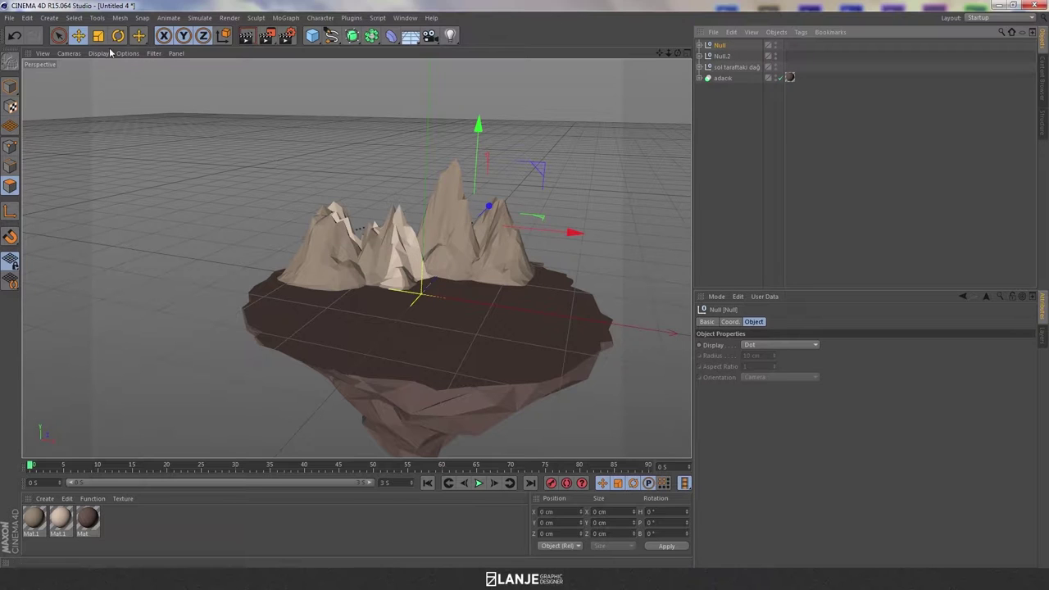
{"action": "left_click_drag", "start_coordinate": [60, 524], "coordinate": [637, 185]}
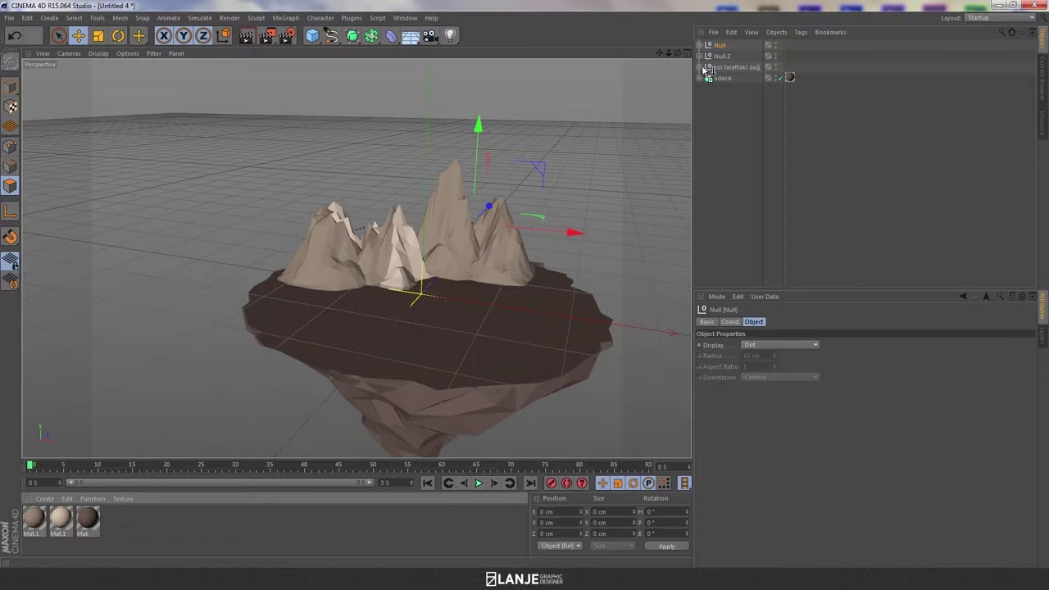
{"action": "left_click_drag", "start_coordinate": [723, 50], "coordinate": [721, 51]}
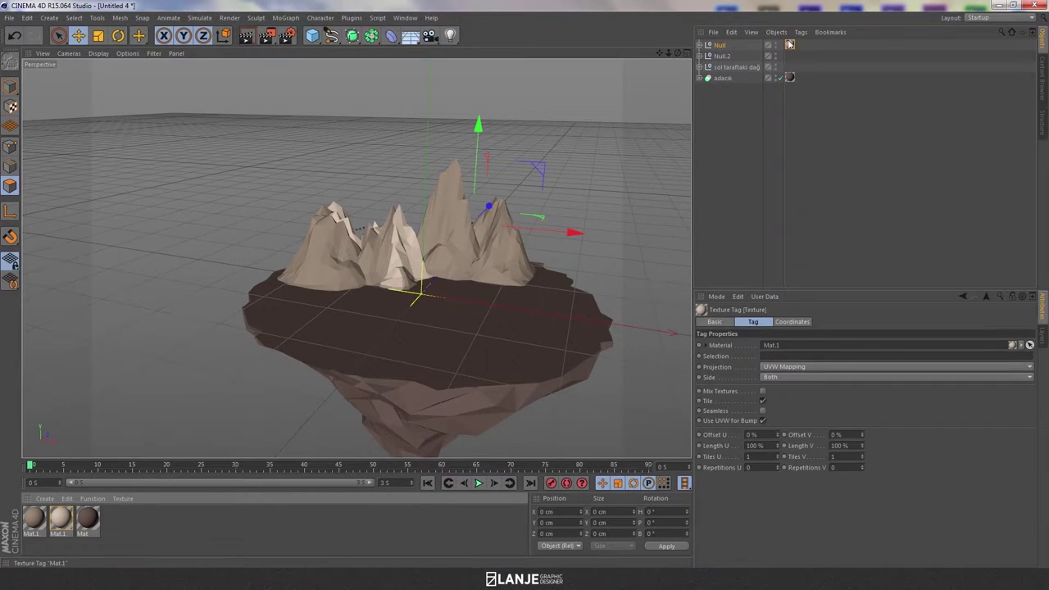
{"action": "key", "text": "Delete"}
{"action": "left_click", "coordinate": [702, 45]}
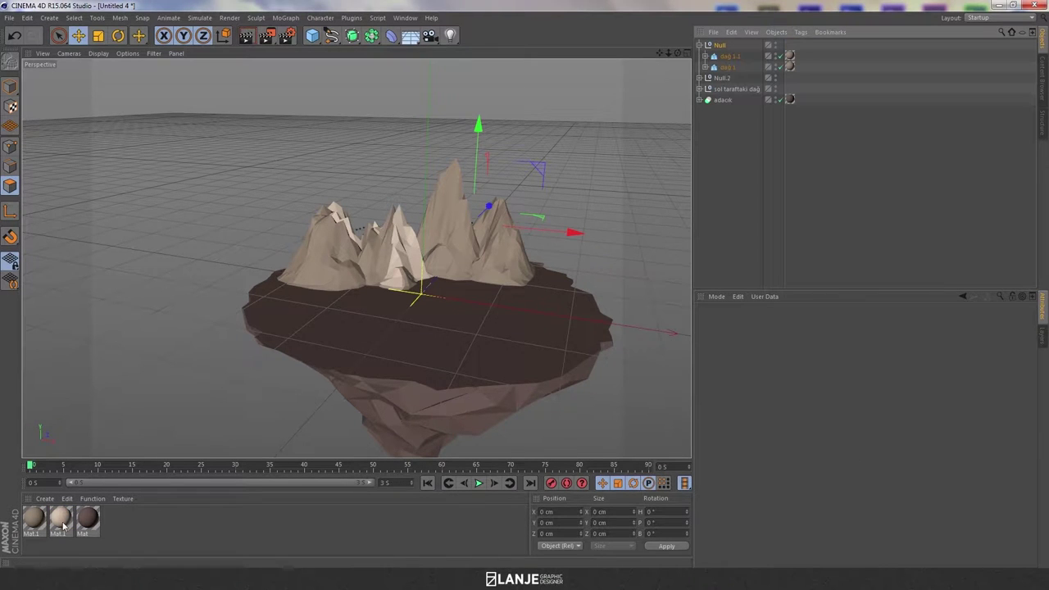
{"action": "left_click_drag", "start_coordinate": [730, 62], "coordinate": [732, 67]}
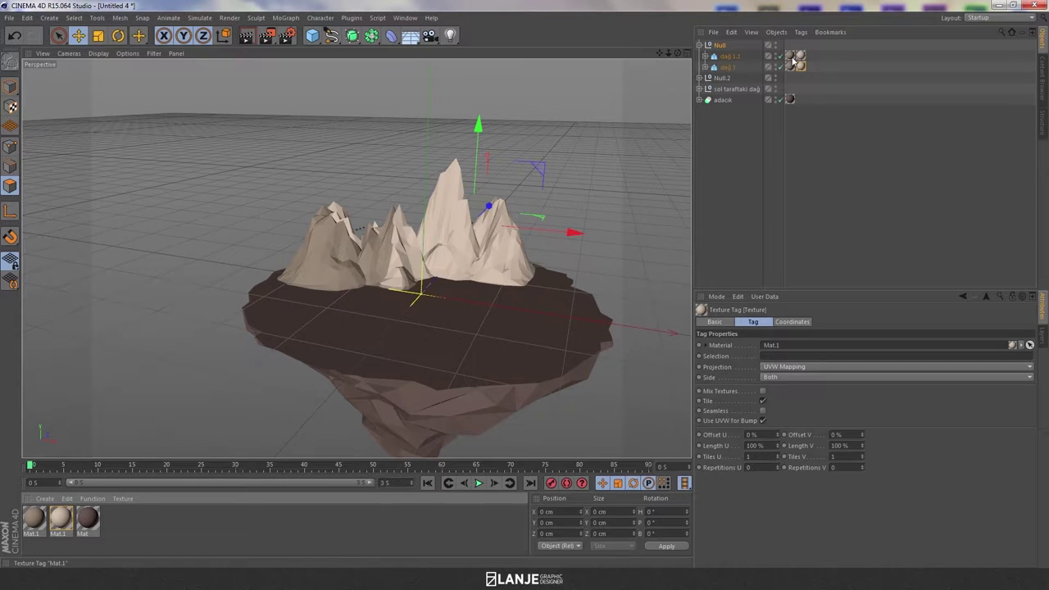
{"action": "left_click", "coordinate": [793, 62]}
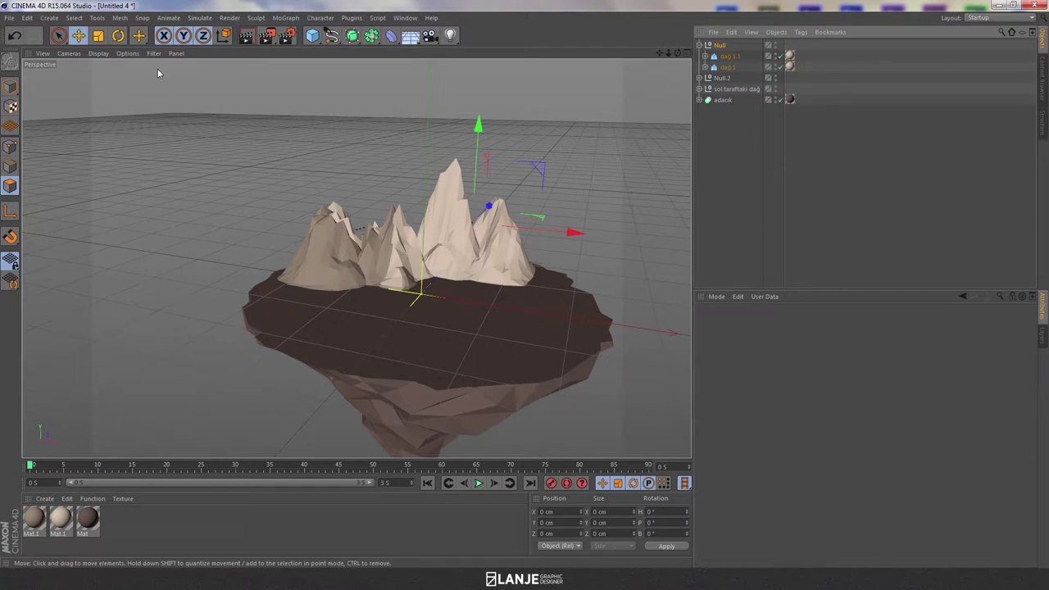
Rotate the dağ 1 and dağ 1.1 pair about −17° in pitch
{"action": "left_click", "coordinate": [118, 35]}
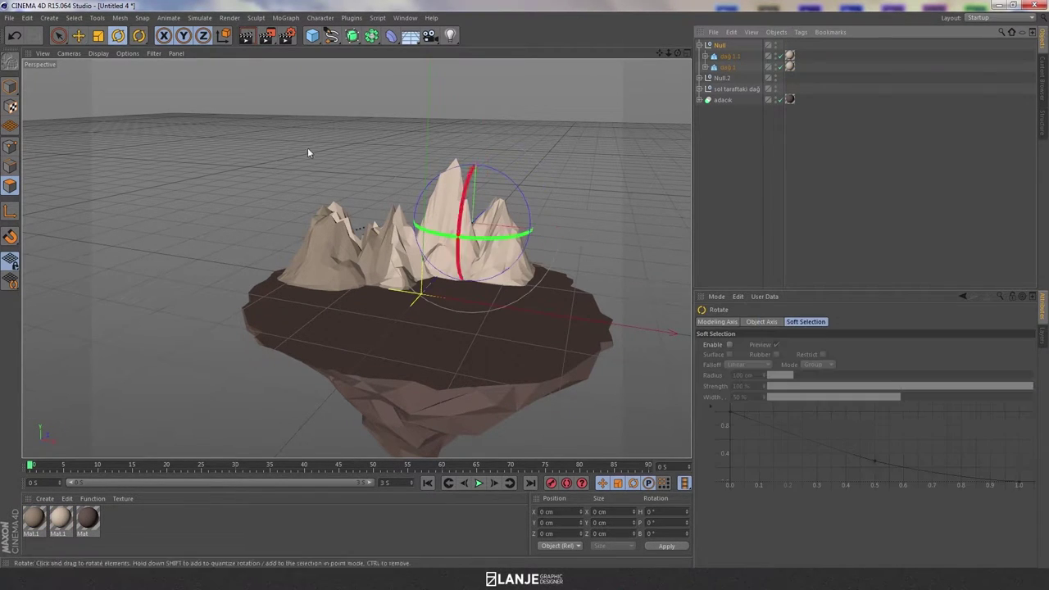
{"action": "left_click_drag", "start_coordinate": [478, 236], "coordinate": [473, 243]}
{"action": "key", "text": "ctrl+z"}
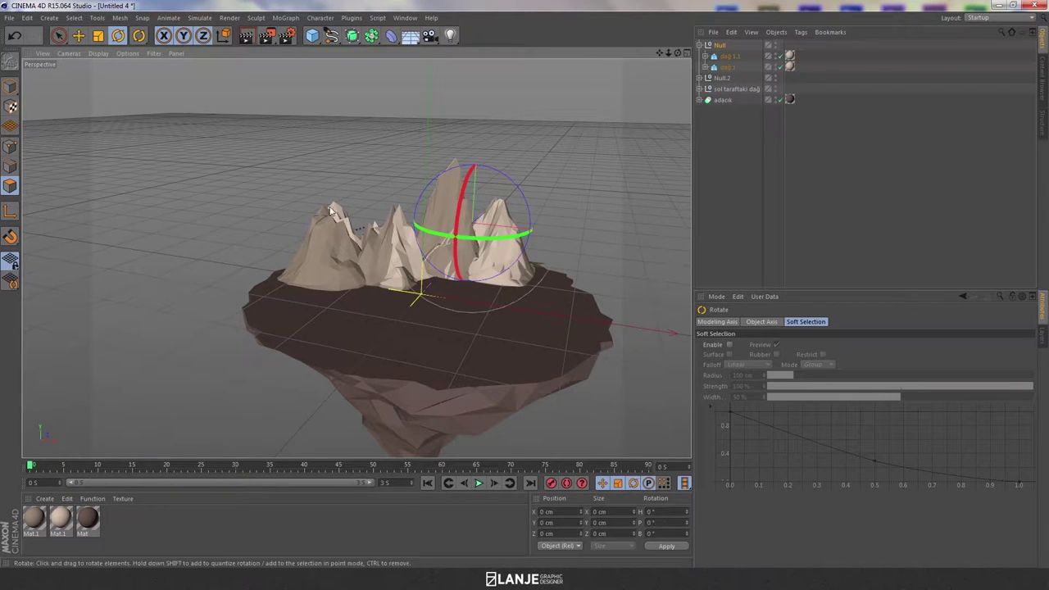
{"action": "key", "text": "e"}
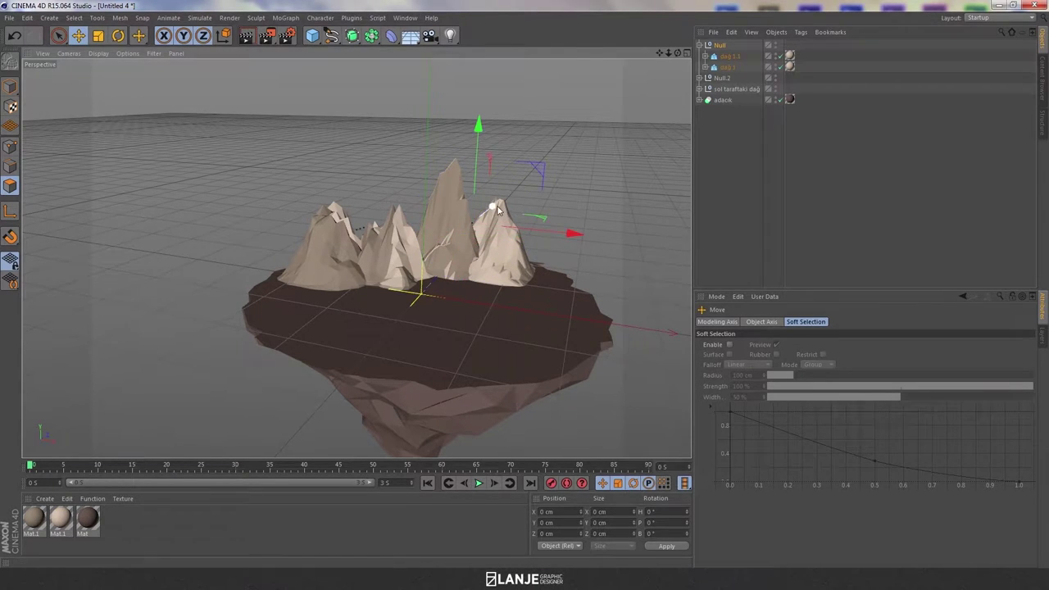
{"action": "key", "text": "ctrl+z"}
{"action": "left_click", "coordinate": [117, 35]}
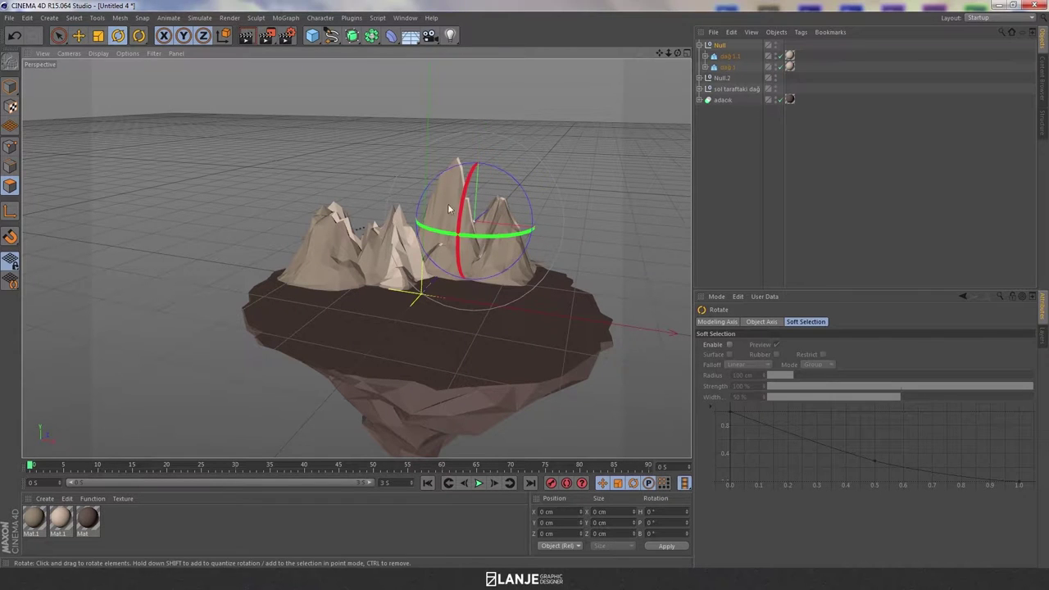
{"action": "left_click_drag", "start_coordinate": [469, 233], "coordinate": [446, 242]}
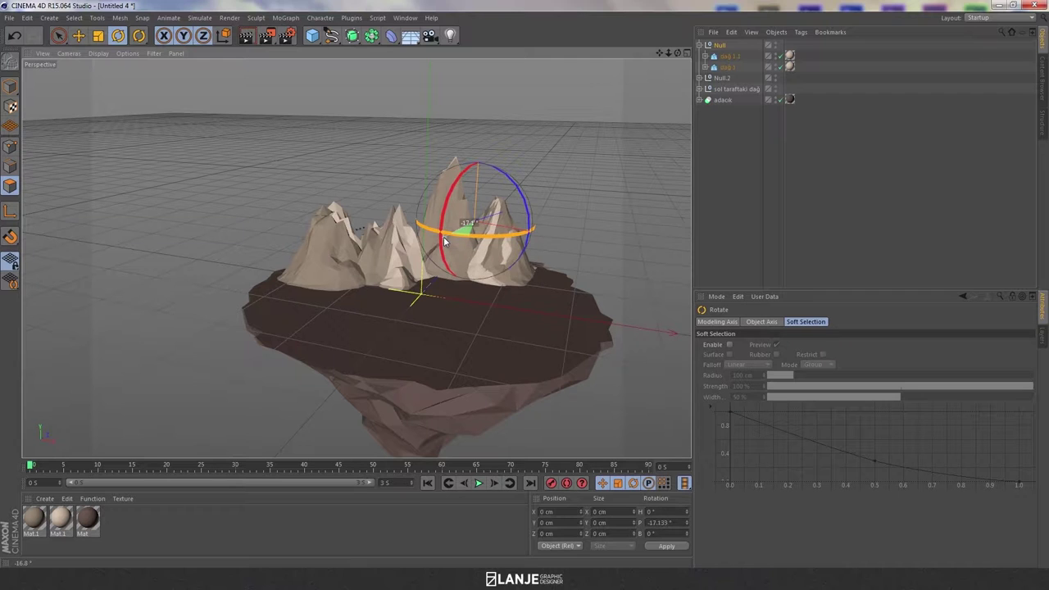
{"action": "left_click_drag", "start_coordinate": [443, 240], "coordinate": [446, 238]}
{"action": "left_click", "coordinate": [729, 207]}
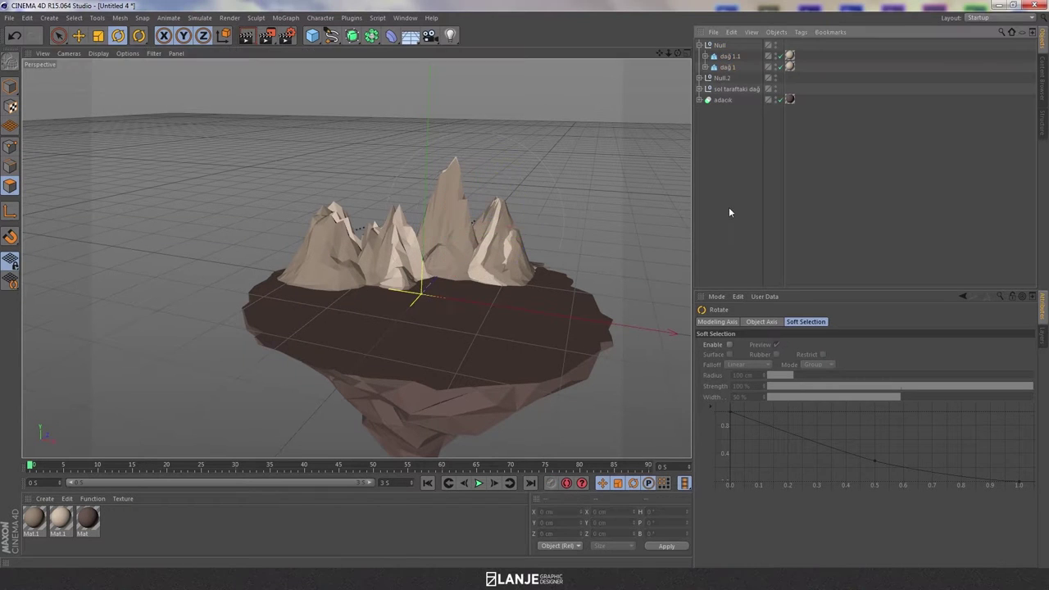
{"action": "mouse_move", "coordinate": [647, 184]}
{"action": "left_mouse_down", "text": "alt"}
{"action": "mouse_move", "coordinate": [595, 167]}
{"action": "mouse_move", "coordinate": [662, 174]}
{"action": "mouse_move", "coordinate": [598, 153]}
{"action": "left_mouse_up", "text": "alt"}
Group Null and Null.2 under a new parent named 'orta taraftaki dağ'
{"action": "left_click", "coordinate": [700, 45]}
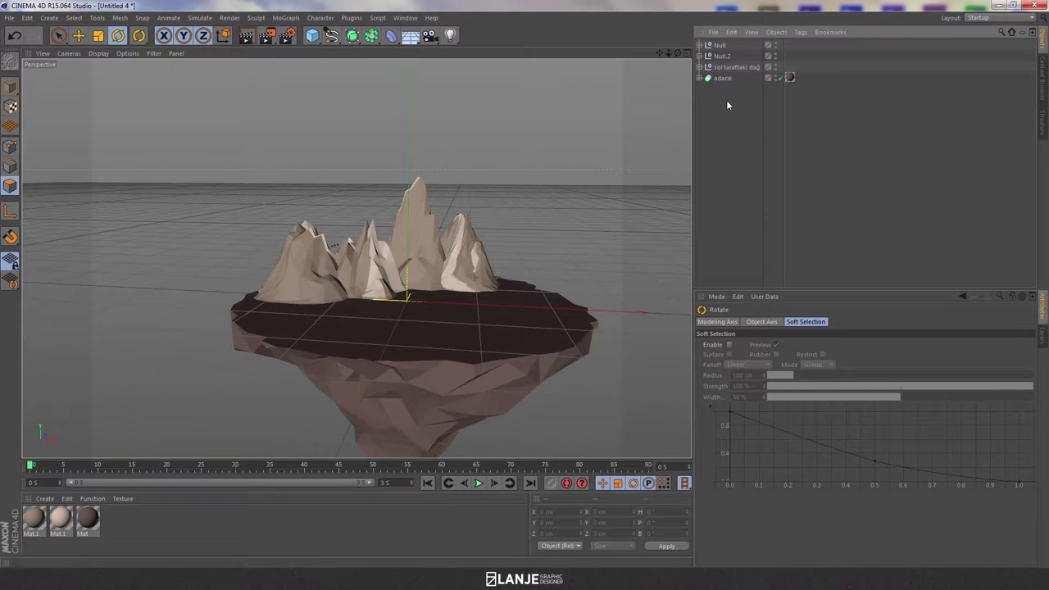
{"action": "left_click", "coordinate": [712, 55], "text": "ctrl"}
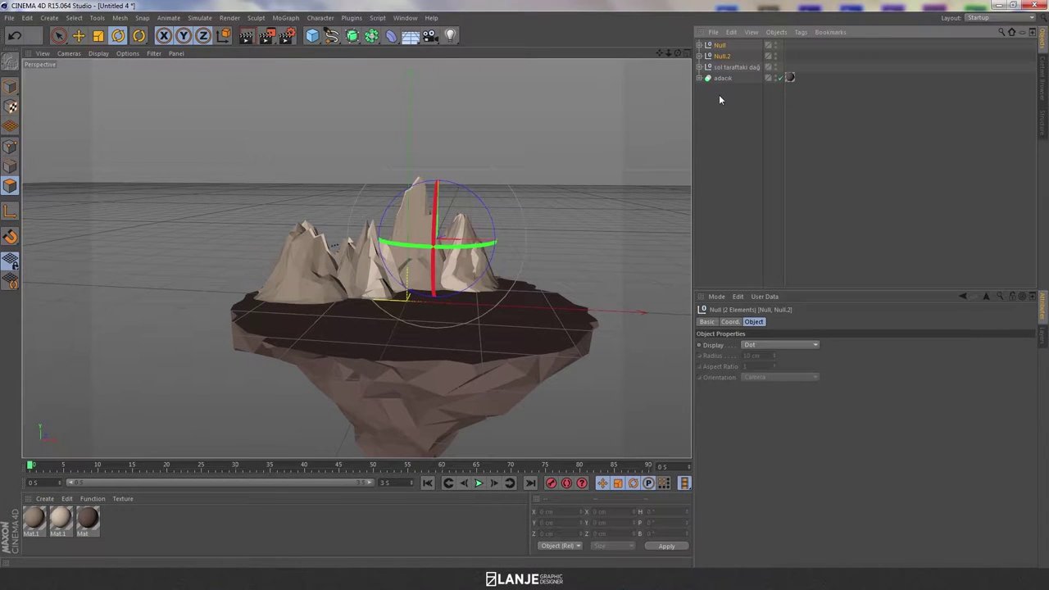
{"action": "key", "text": "alt+g"}
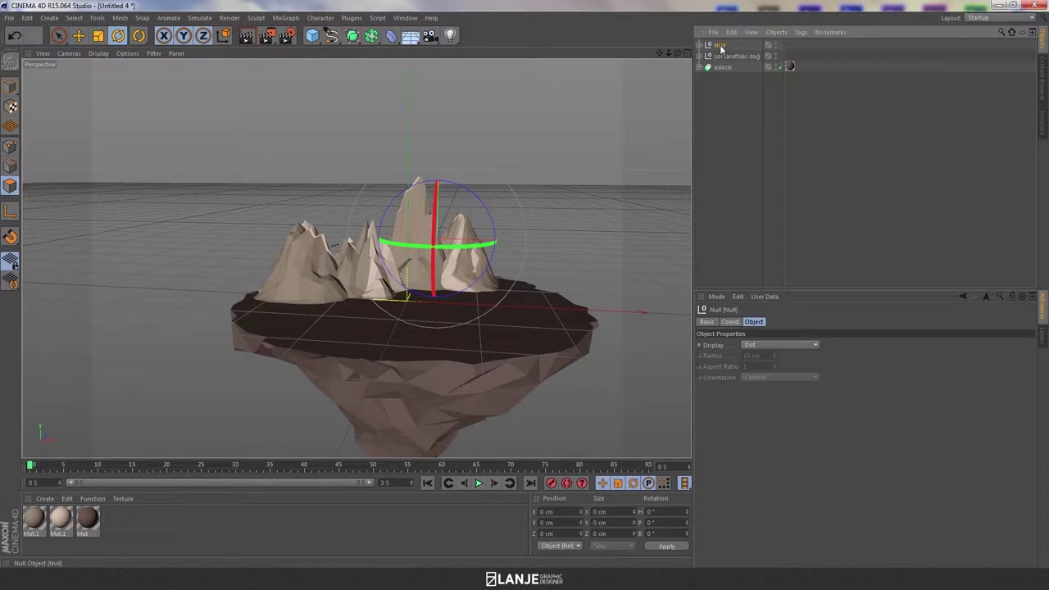
{"action": "double_click", "coordinate": [721, 46]}
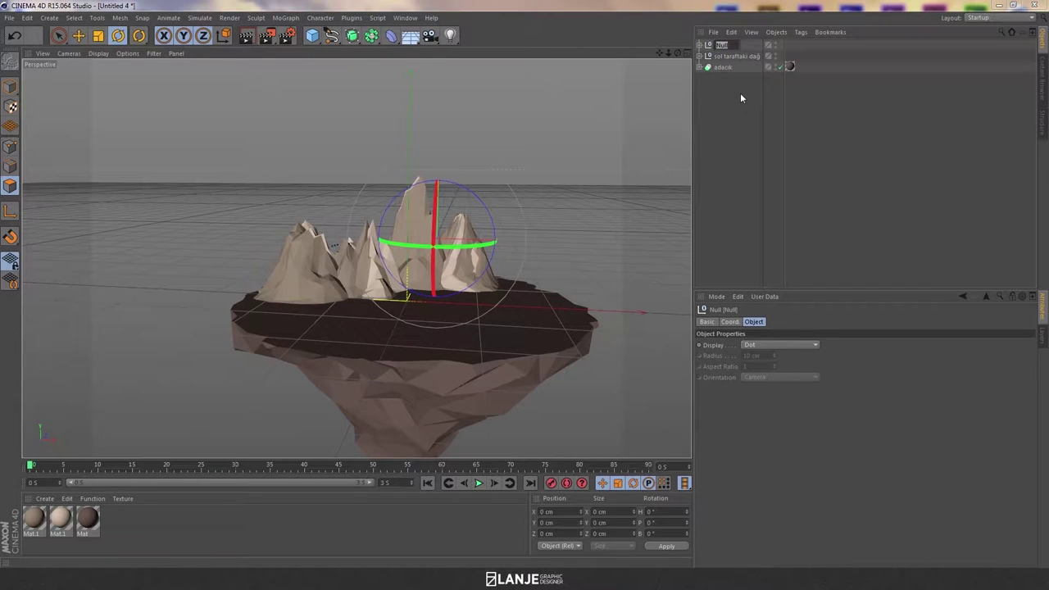
{"action": "type", "text": "sağ"}
{"action": "type", "text": " taraf"}
{"action": "type", "text": "taki dağ"}
{"action": "key", "text": "Return"}
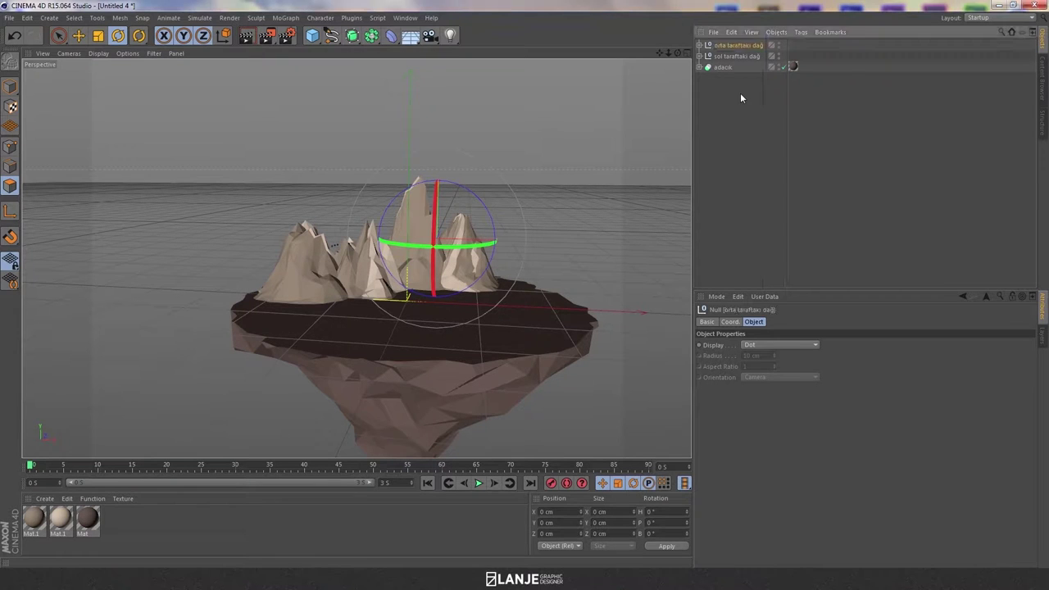
{"action": "left_click", "coordinate": [728, 164]}
{"action": "mouse_move", "coordinate": [663, 204]}
{"action": "left_mouse_down", "text": "alt"}
{"action": "mouse_move", "coordinate": [567, 169]}
{"action": "mouse_move", "coordinate": [497, 181]}
{"action": "mouse_move", "coordinate": [595, 173]}
{"action": "mouse_move", "coordinate": [647, 139]}
{"action": "left_mouse_up", "text": "alt"}
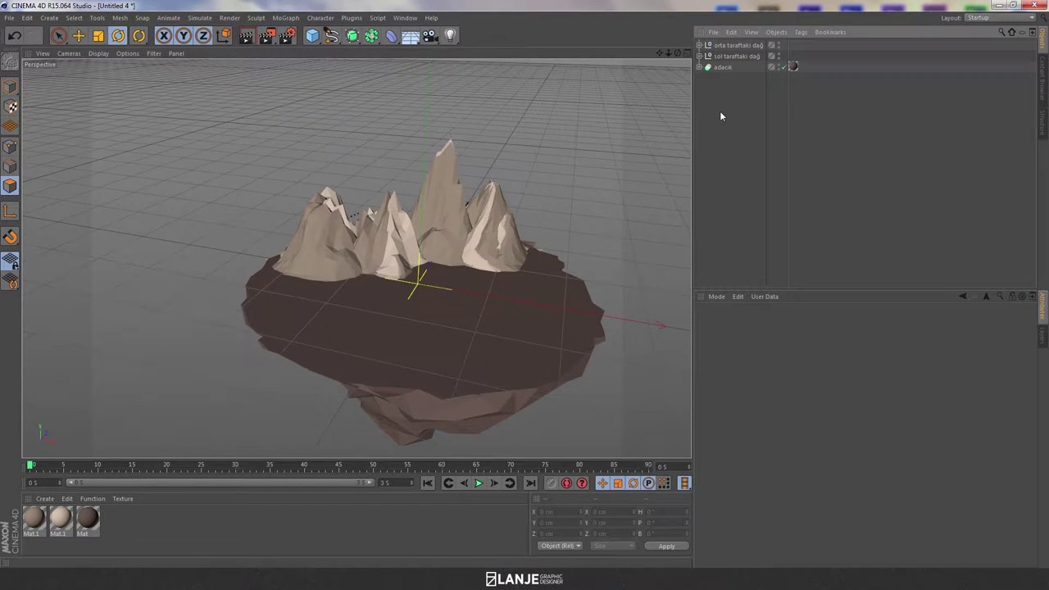
Copy and paste the mountain group, moving and rotating the copy toward the island's right edge
{"action": "left_click", "coordinate": [735, 45]}
{"action": "key", "text": "ctrl+c"}
{"action": "key", "text": "ctrl+v"}
{"action": "left_click", "coordinate": [79, 36]}
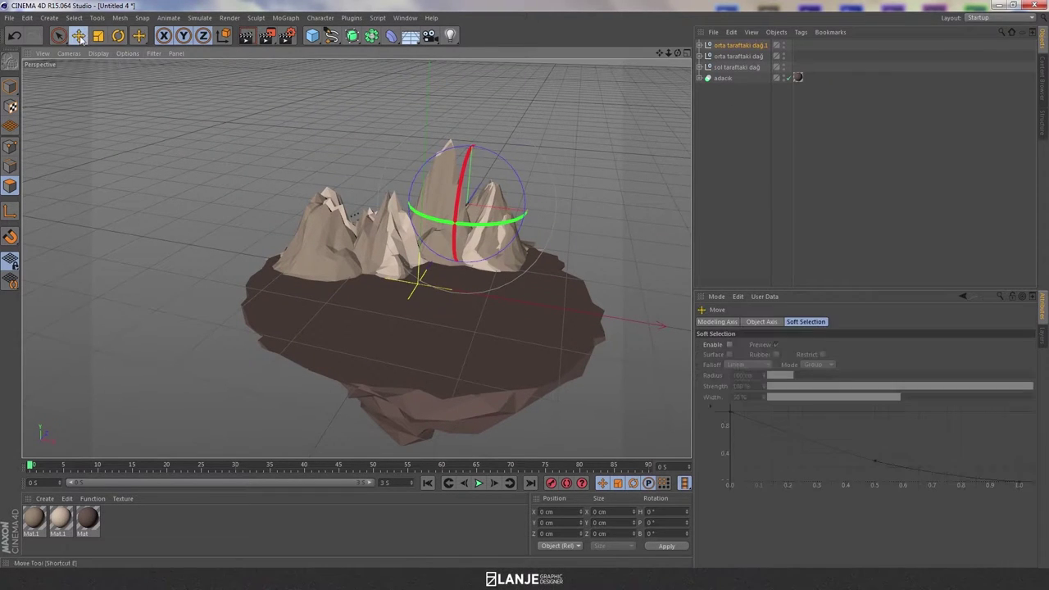
{"action": "left_click_drag", "start_coordinate": [562, 215], "coordinate": [652, 224]}
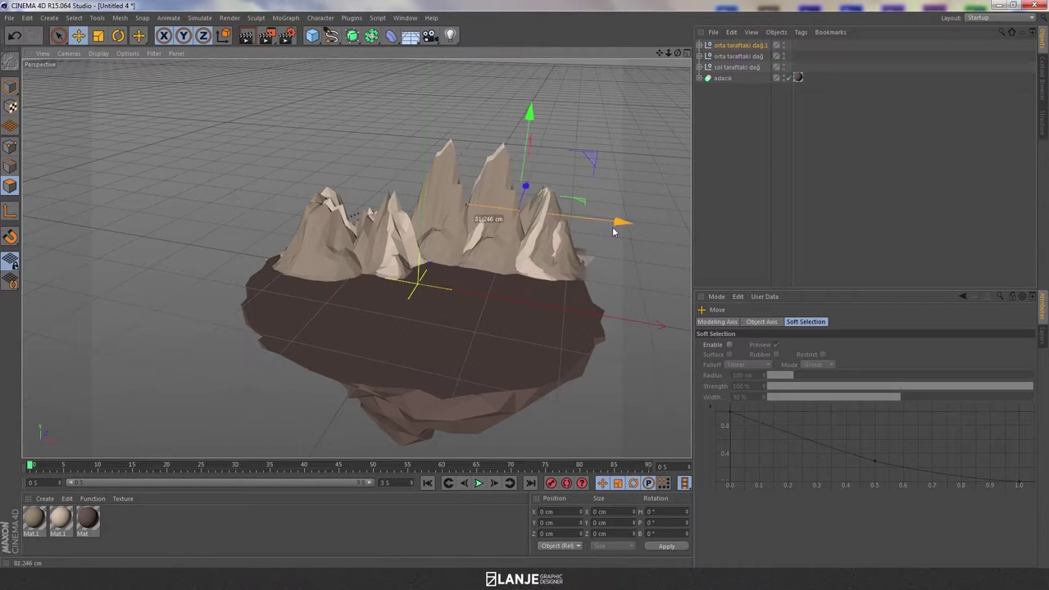
{"action": "left_click", "coordinate": [118, 36]}
{"action": "mouse_move", "coordinate": [573, 234]}
{"action": "left_mouse_down"}
{"action": "mouse_move", "coordinate": [552, 237]}
{"action": "mouse_move", "coordinate": [623, 236]}
{"action": "mouse_move", "coordinate": [600, 206]}
{"action": "left_mouse_up"}
Scale the duplicated mountains lower and flatter, sink them into the island, and shift right
{"action": "left_click", "coordinate": [78, 36]}
{"action": "left_click", "coordinate": [97, 36]}
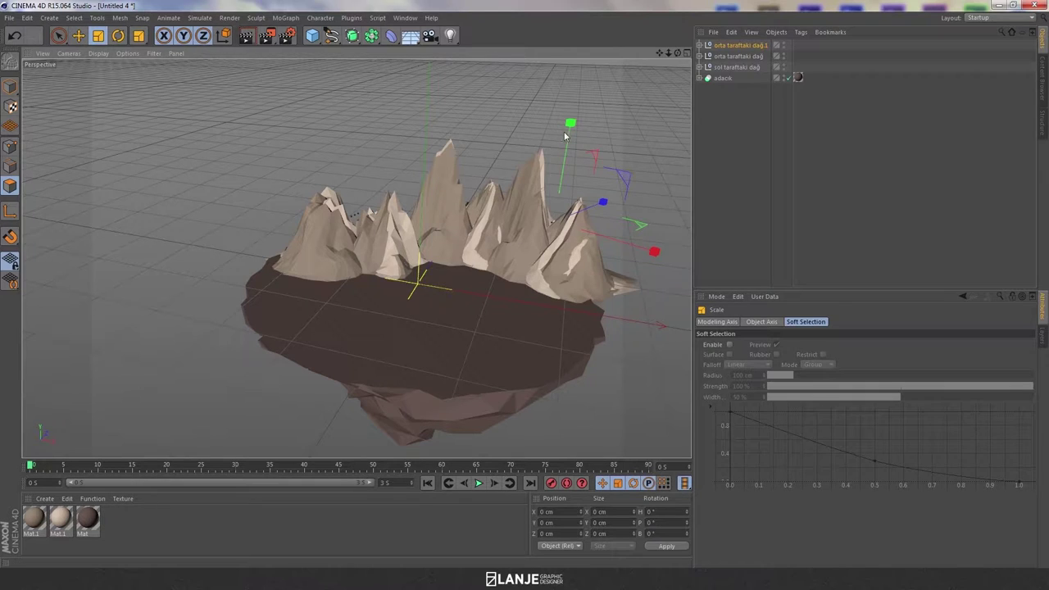
{"action": "left_click_drag", "start_coordinate": [565, 136], "coordinate": [564, 146]}
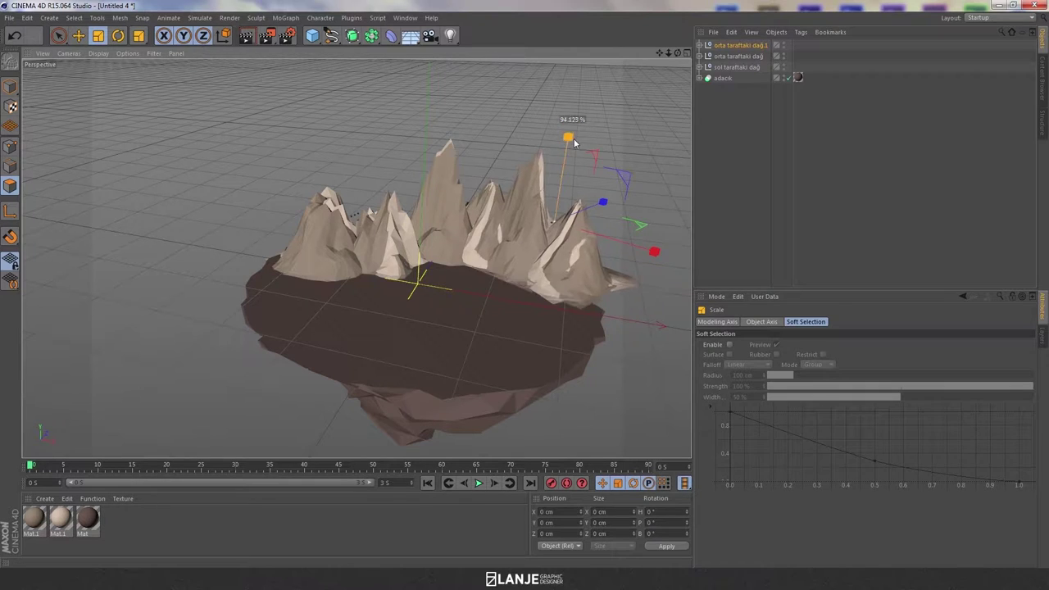
{"action": "left_click", "coordinate": [78, 36]}
{"action": "left_click_drag", "start_coordinate": [573, 152], "coordinate": [567, 168]}
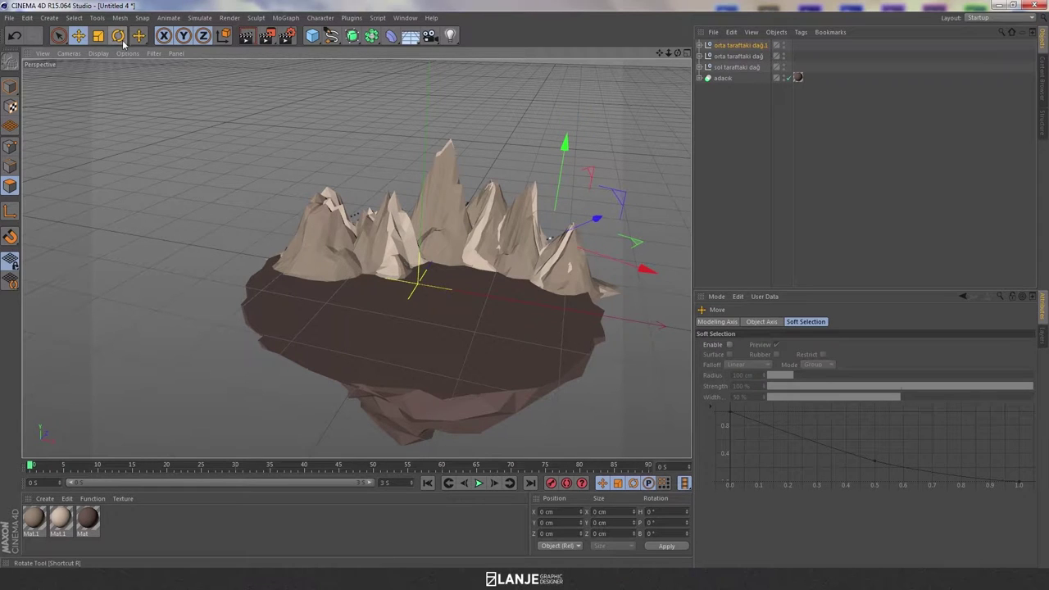
{"action": "left_click_drag", "start_coordinate": [508, 63], "coordinate": [499, 68], "text": "alt"}
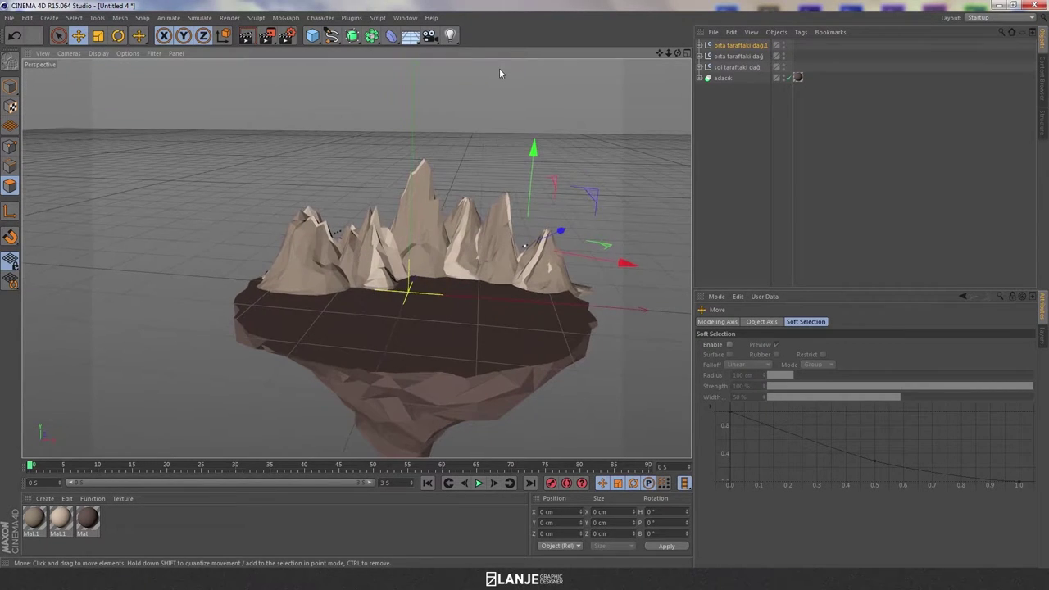
{"action": "left_click_drag", "start_coordinate": [620, 265], "coordinate": [630, 266]}
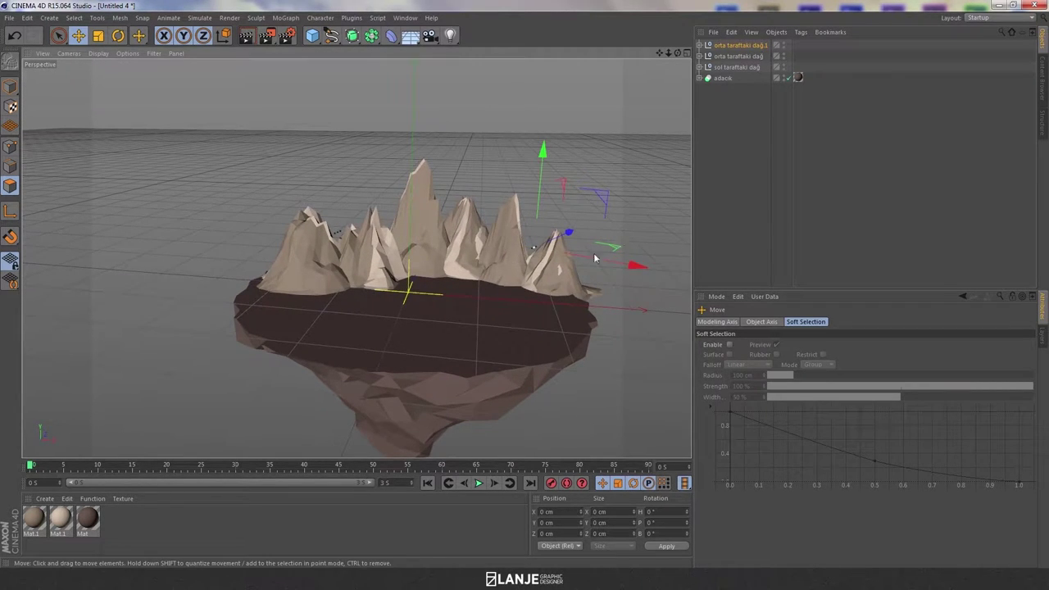
{"action": "left_click", "coordinate": [118, 35]}
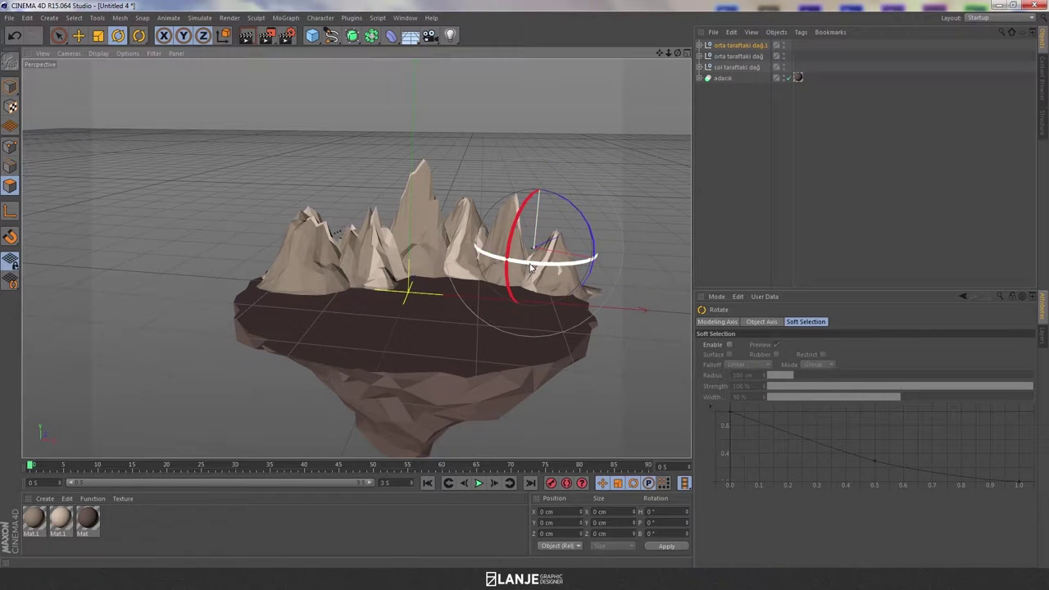
{"action": "left_click", "coordinate": [530, 267]}
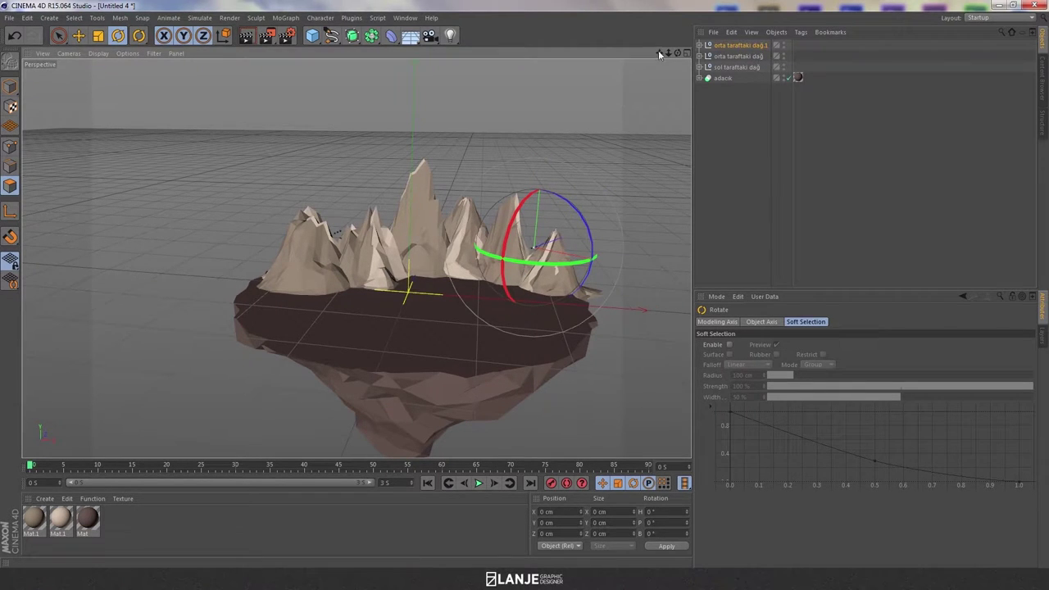
Shift the duplicate's inner Null group slightly right, then review Null and Null.2
{"action": "left_click", "coordinate": [699, 45]}
{"action": "left_click", "coordinate": [727, 56]}
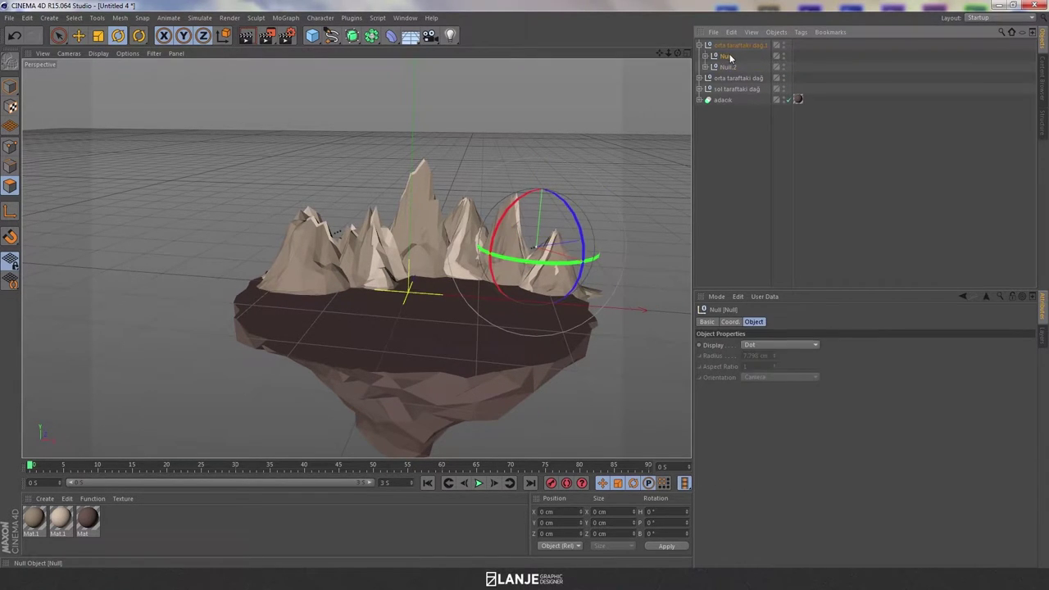
{"action": "left_click", "coordinate": [78, 35]}
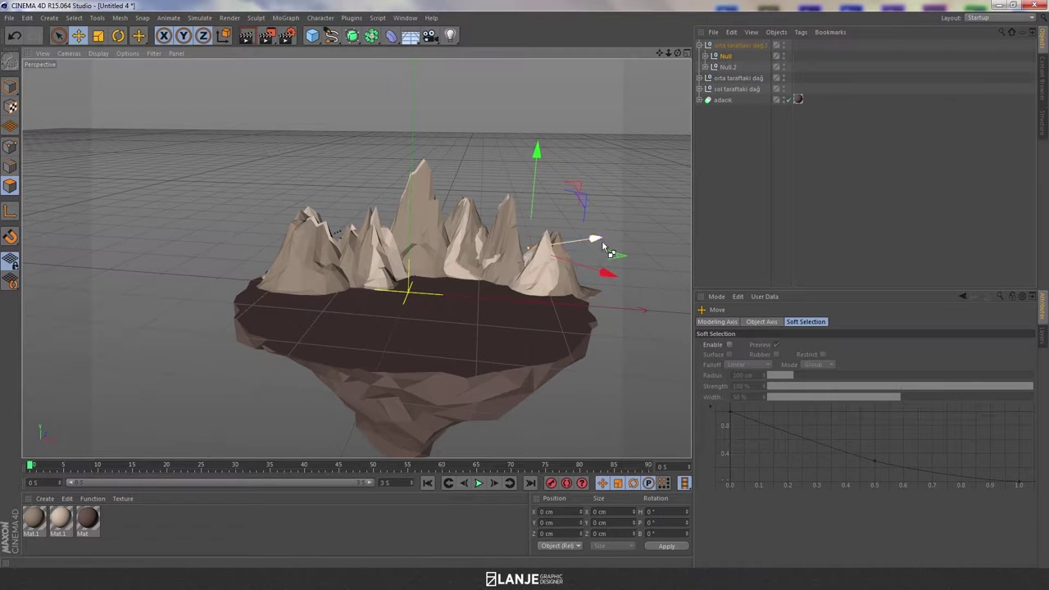
{"action": "left_click_drag", "start_coordinate": [611, 252], "coordinate": [619, 251]}
{"action": "left_click", "coordinate": [726, 56]}
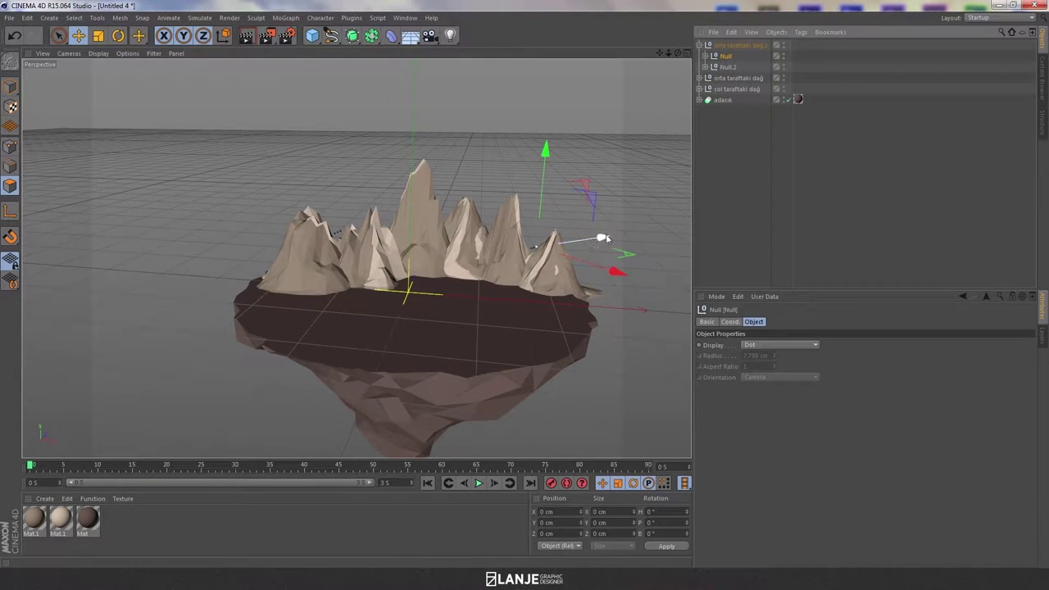
{"action": "left_click", "coordinate": [727, 66]}
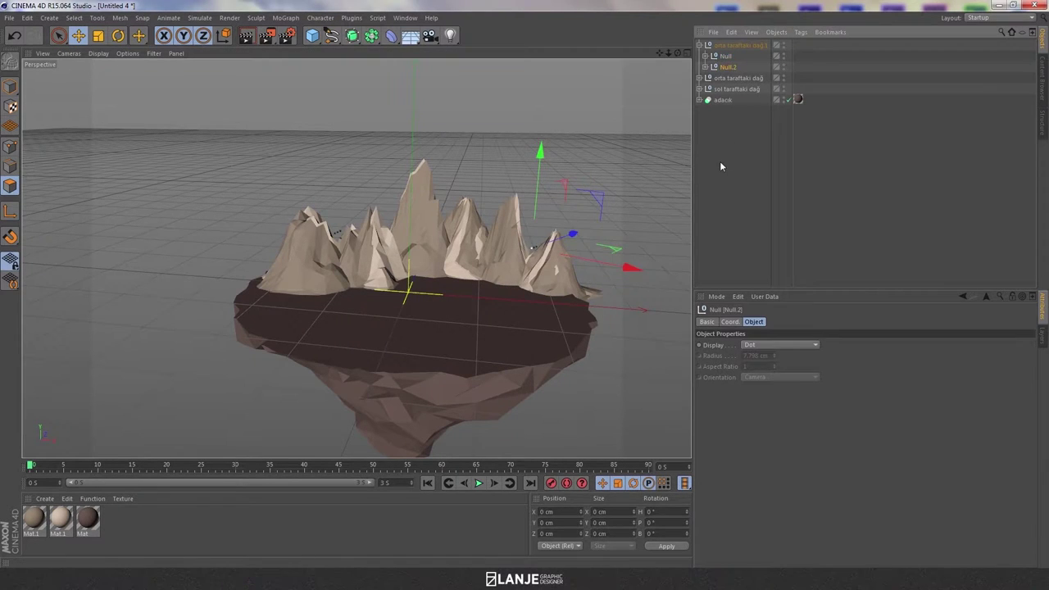
{"action": "left_click", "coordinate": [721, 167]}
Shift both dağ 1.1 mountains along the X axis
{"action": "left_click", "coordinate": [704, 56]}
{"action": "left_click", "coordinate": [705, 88]}
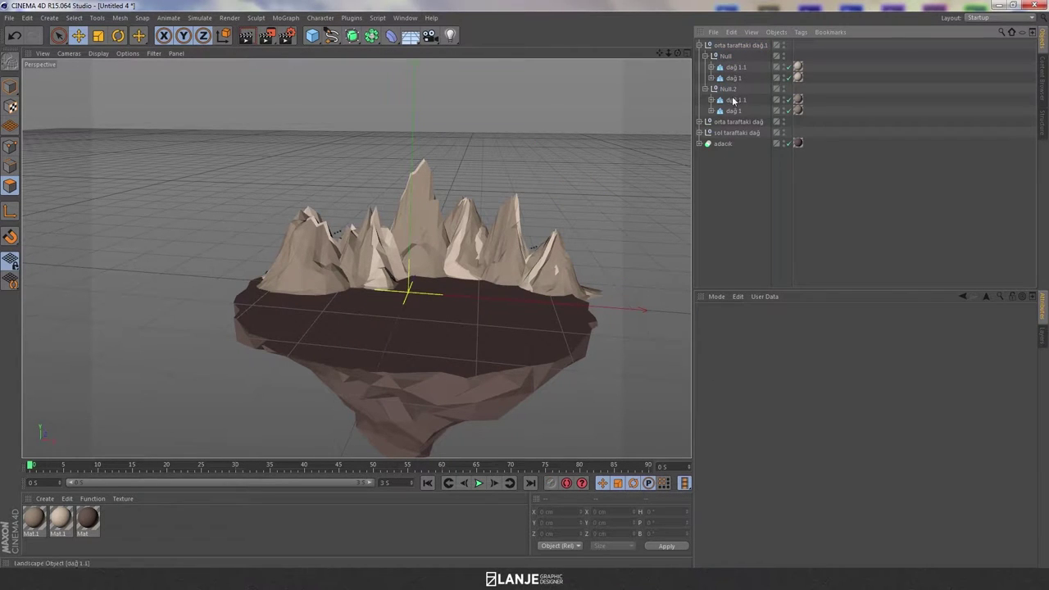
{"action": "left_click", "coordinate": [733, 111]}
{"action": "left_click", "coordinate": [732, 101]}
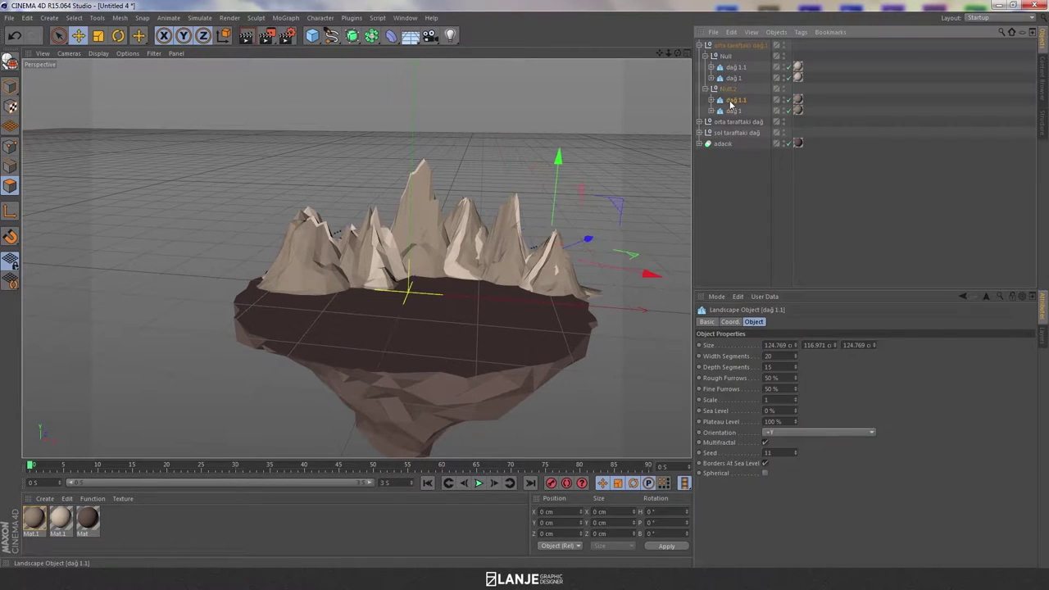
{"action": "left_click", "coordinate": [731, 69], "text": "ctrl"}
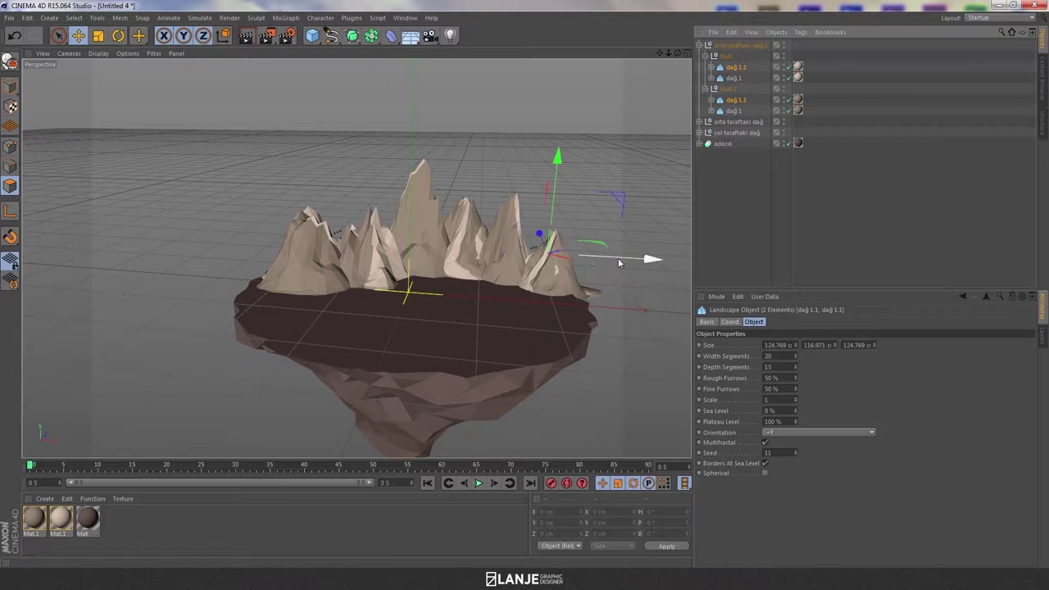
{"action": "mouse_move", "coordinate": [629, 260]}
{"action": "left_mouse_down"}
{"action": "mouse_move", "coordinate": [619, 263]}
{"action": "mouse_move", "coordinate": [620, 345]}
{"action": "mouse_move", "coordinate": [670, 278]}
{"action": "left_mouse_up"}
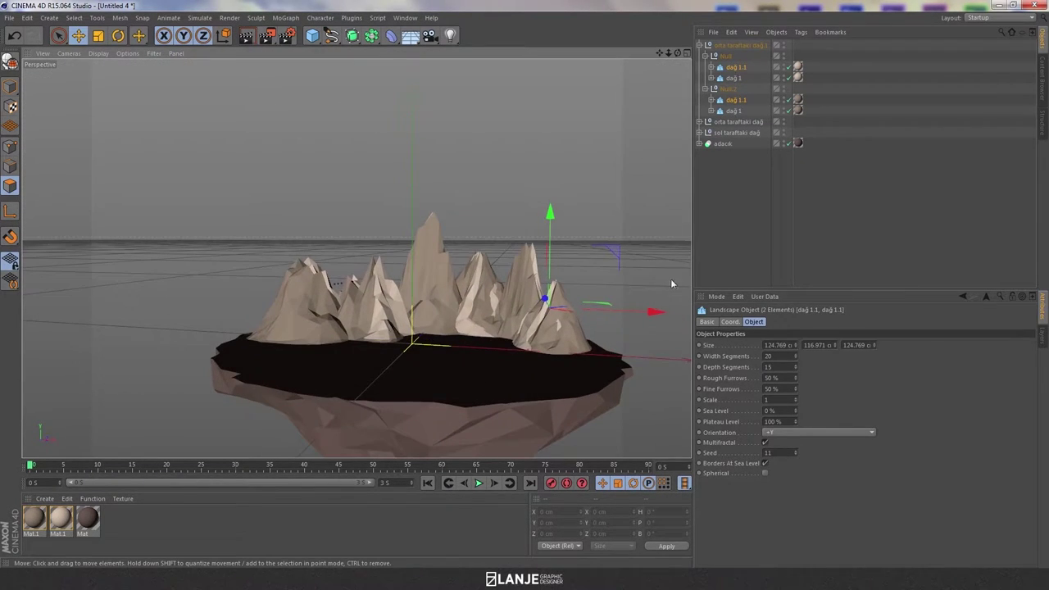
{"action": "left_click", "coordinate": [819, 205]}
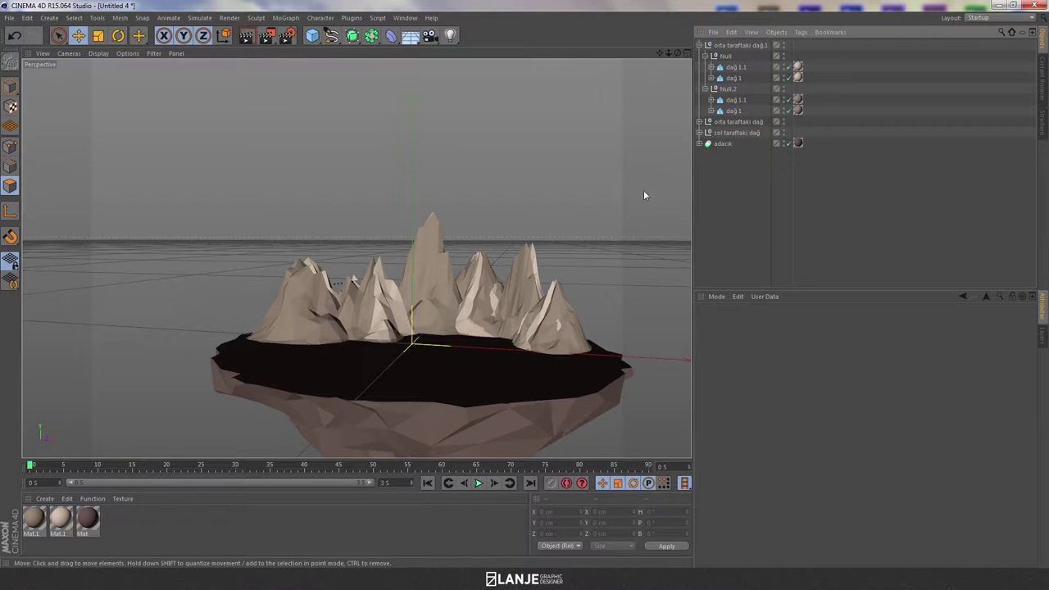
Move the Null mountain group slightly along X
{"action": "left_click", "coordinate": [732, 78]}
{"action": "left_click", "coordinate": [725, 55]}
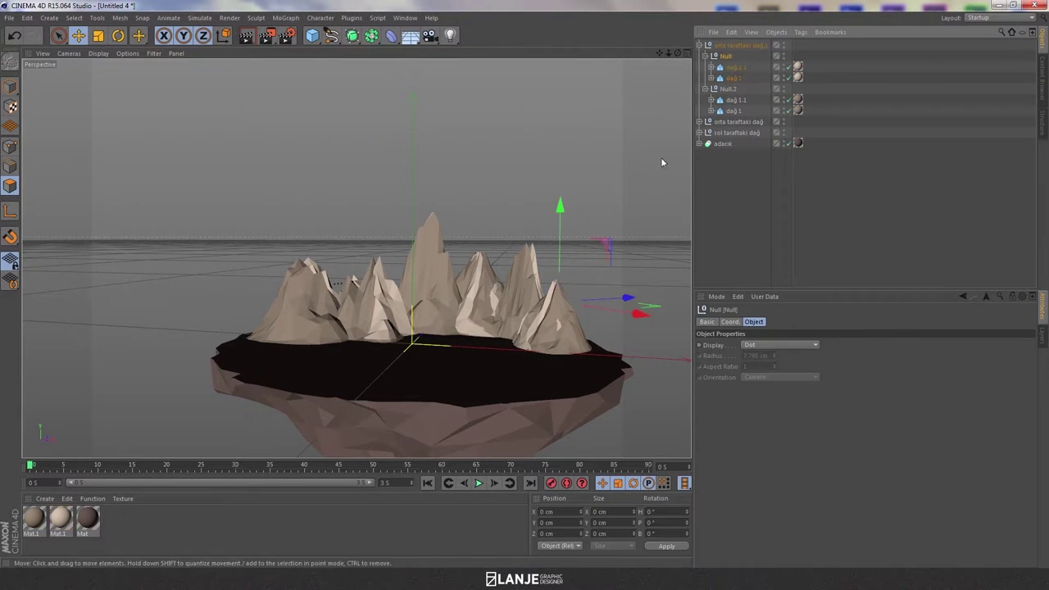
{"action": "left_click_drag", "start_coordinate": [636, 304], "coordinate": [623, 301]}
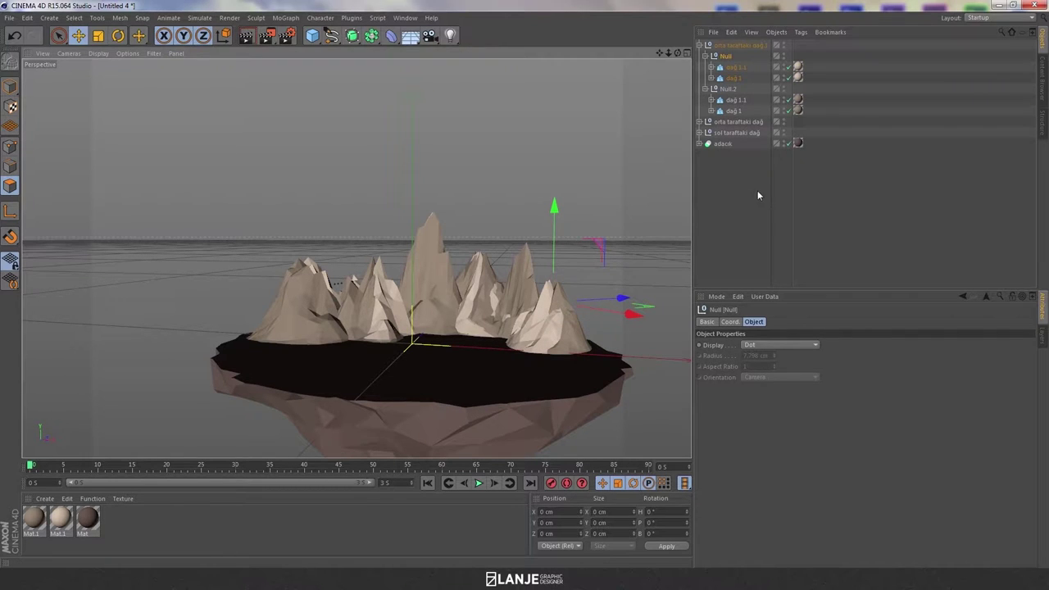
{"action": "left_click", "coordinate": [757, 189]}
Regenerate both dağ 1 mountains with Seed 9
{"action": "left_click", "coordinate": [732, 110]}
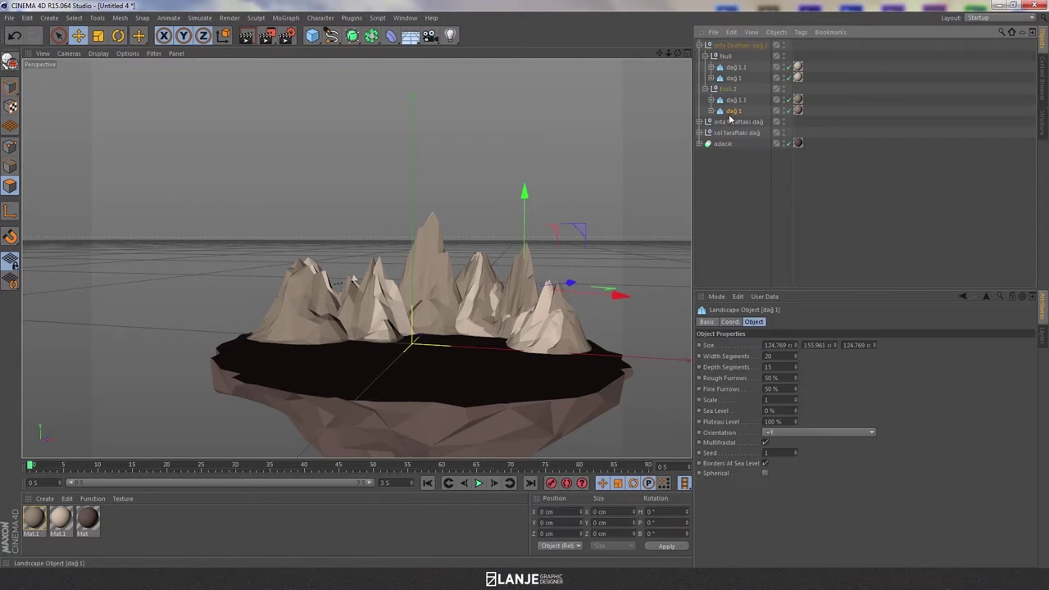
{"action": "left_click", "coordinate": [732, 78], "text": "ctrl"}
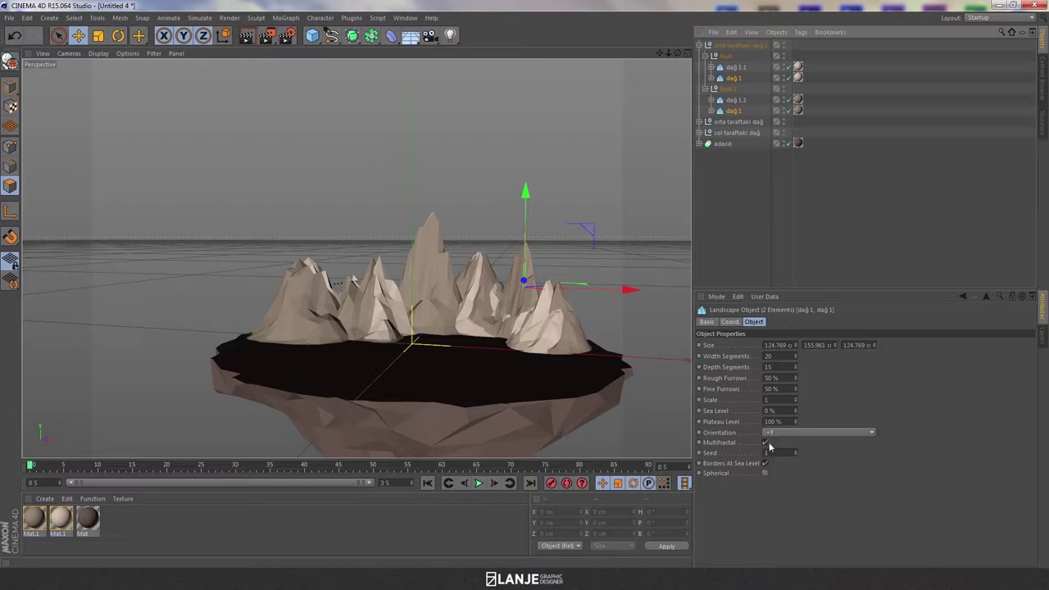
{"action": "left_click", "coordinate": [796, 449]}
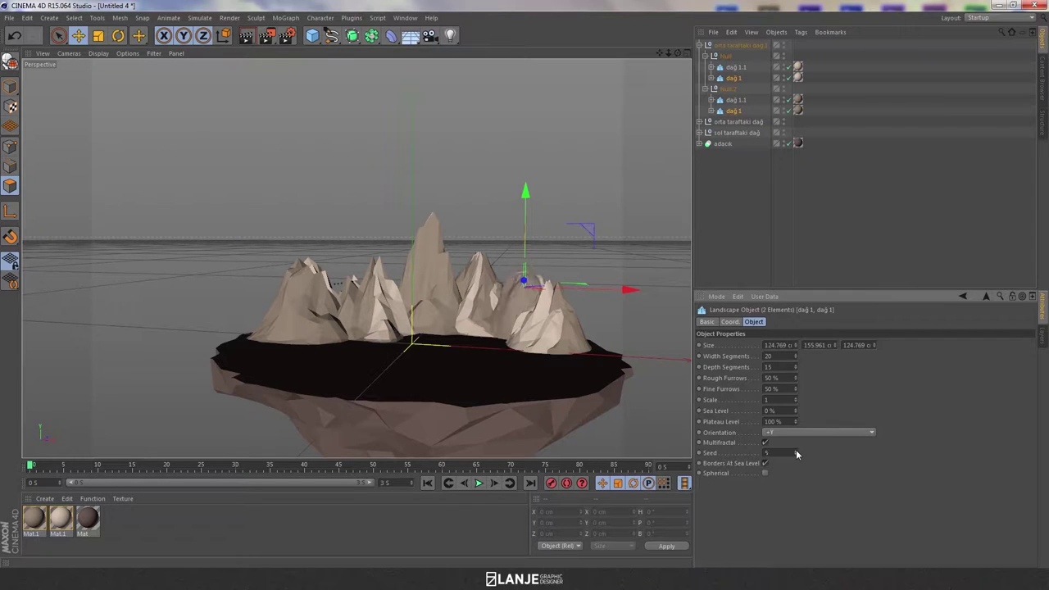
{"action": "left_click", "coordinate": [796, 450]}
{"action": "left_click", "coordinate": [796, 451]}
{"action": "left_click", "coordinate": [795, 450]}
{"action": "left_click", "coordinate": [795, 451]}
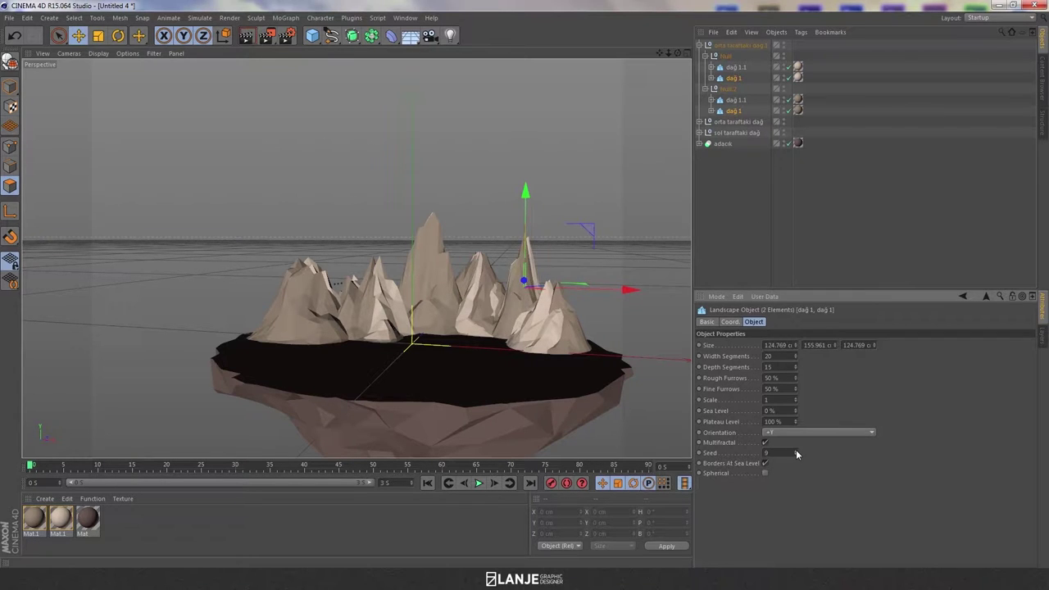
{"action": "left_click", "coordinate": [796, 450]}
Regenerate both dağ 1.1 mountains with Seed 16
{"action": "left_click", "coordinate": [734, 70]}
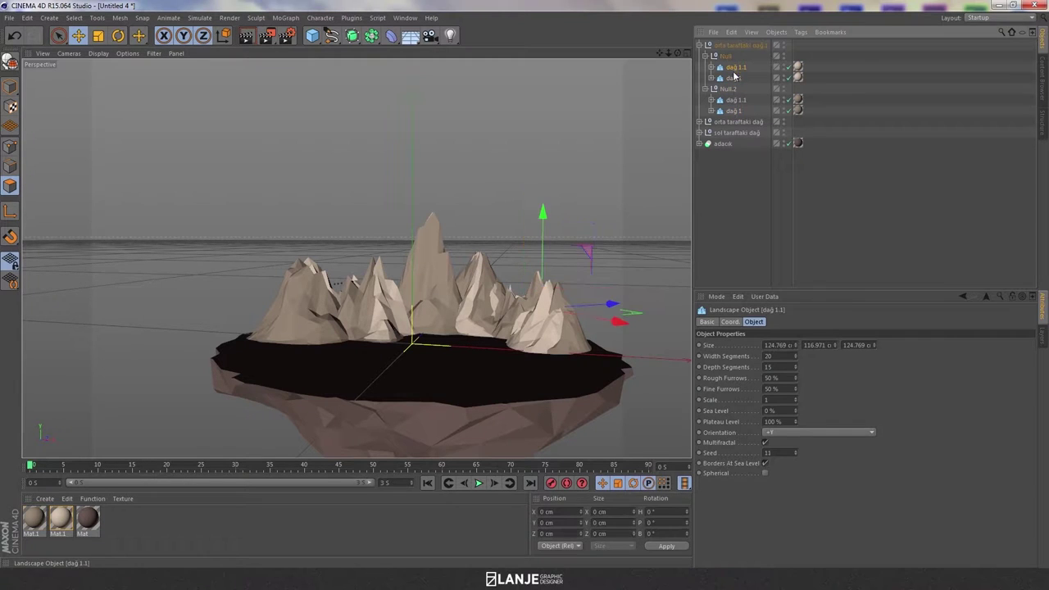
{"action": "left_click", "coordinate": [735, 100], "text": "ctrl"}
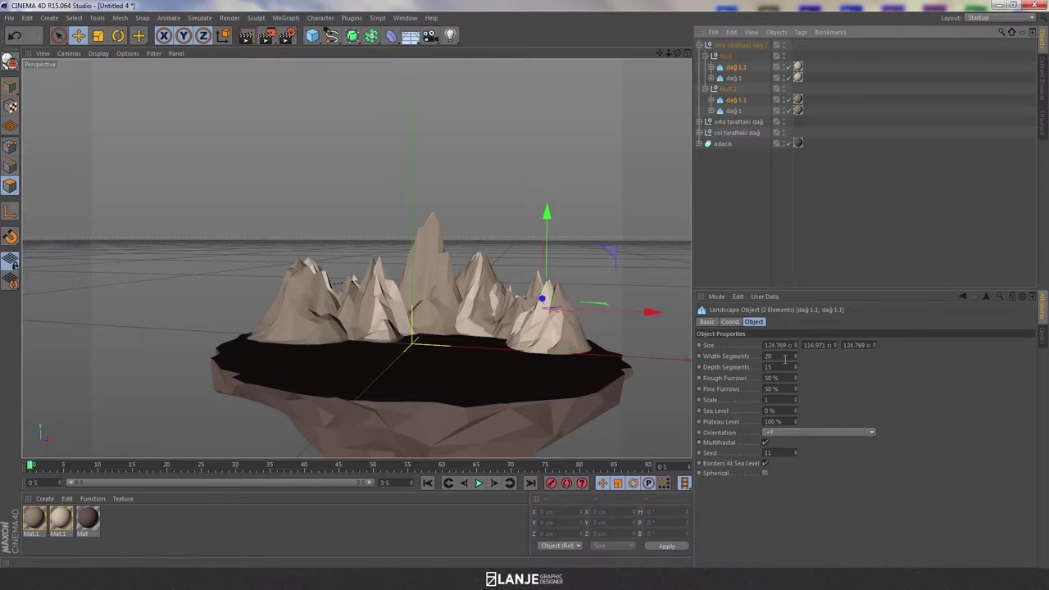
{"action": "left_click", "coordinate": [795, 451]}
{"action": "left_click", "coordinate": [795, 451]}
{"action": "left_click", "coordinate": [795, 451]}
{"action": "left_click", "coordinate": [794, 450]}
{"action": "left_click", "coordinate": [795, 450]}
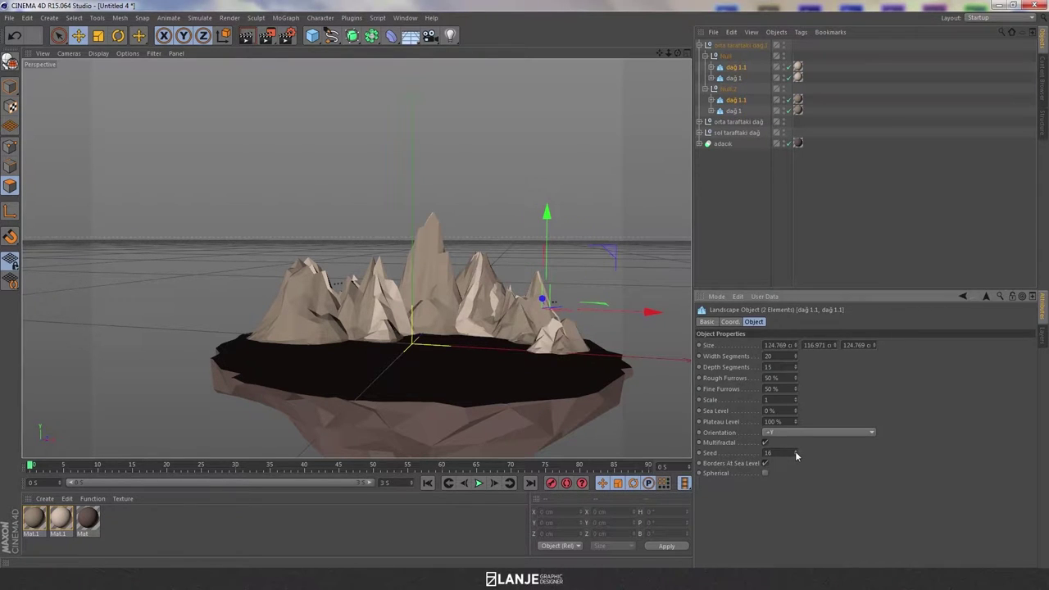
{"action": "left_click", "coordinate": [795, 451]}
{"action": "left_click", "coordinate": [794, 455]}
Shift the small right-hand dağ 1.1 mountain further right along X and tilt it on its pitch axis
{"action": "left_click_drag", "start_coordinate": [603, 245], "coordinate": [583, 280], "text": "alt"}
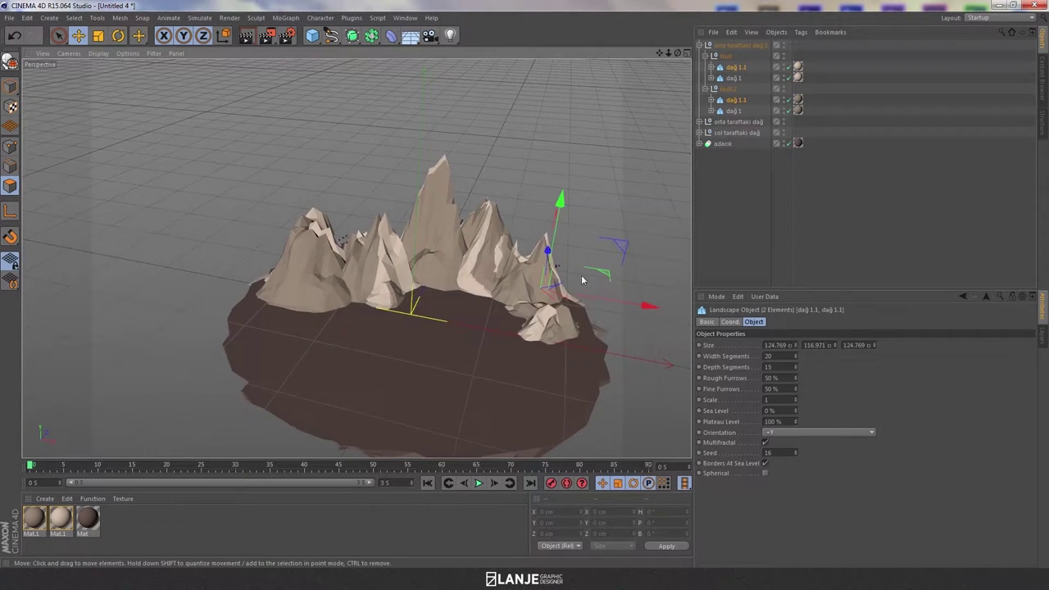
{"action": "left_click_drag", "start_coordinate": [651, 304], "coordinate": [665, 308]}
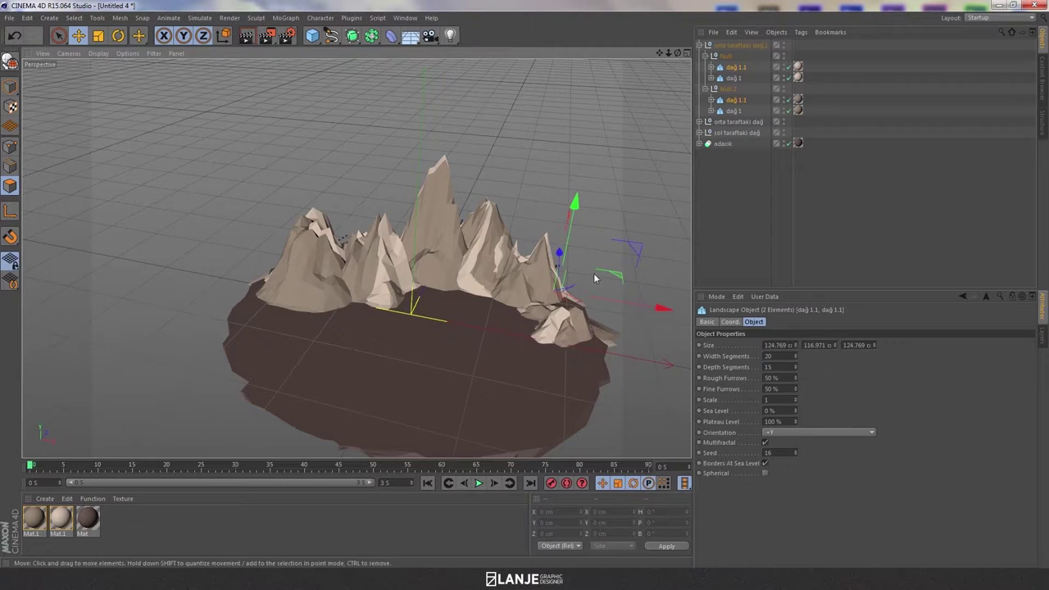
{"action": "key", "text": "r"}
{"action": "left_click_drag", "start_coordinate": [539, 258], "coordinate": [541, 336]}
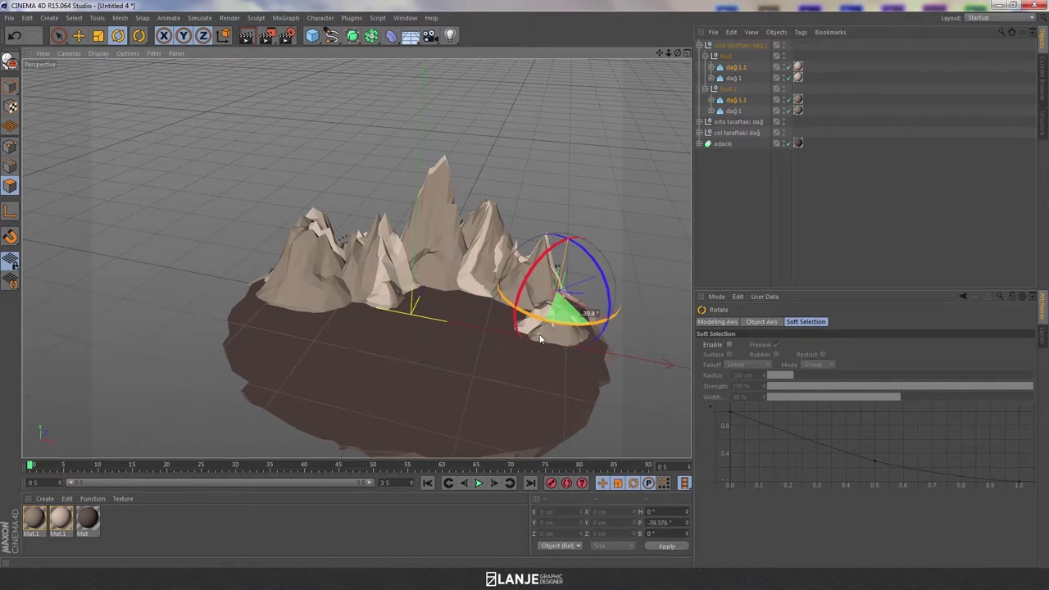
{"action": "left_click_drag", "start_coordinate": [541, 336], "coordinate": [543, 337]}
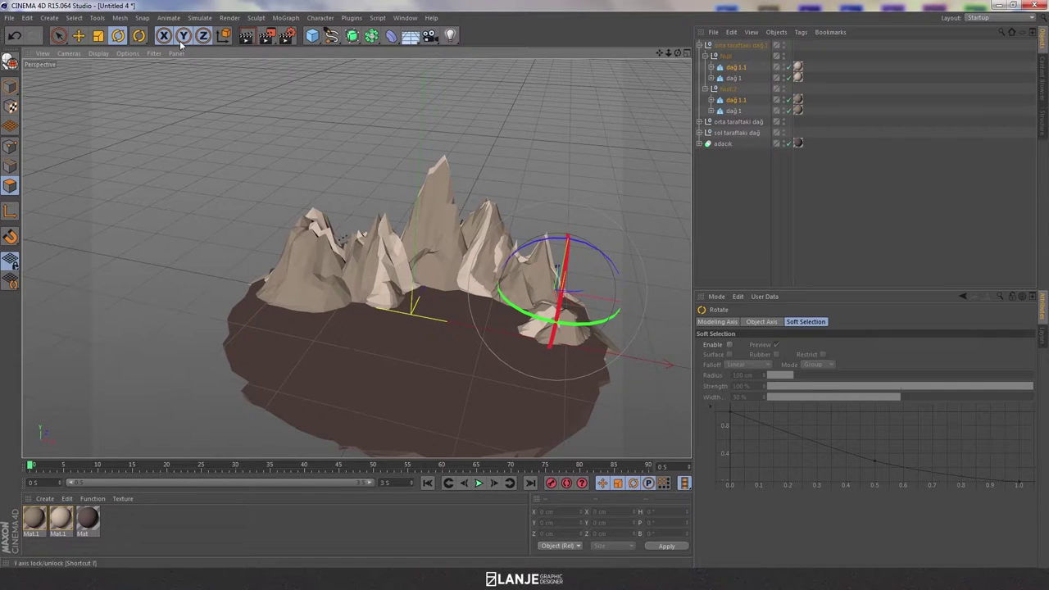
{"action": "key", "text": "e"}
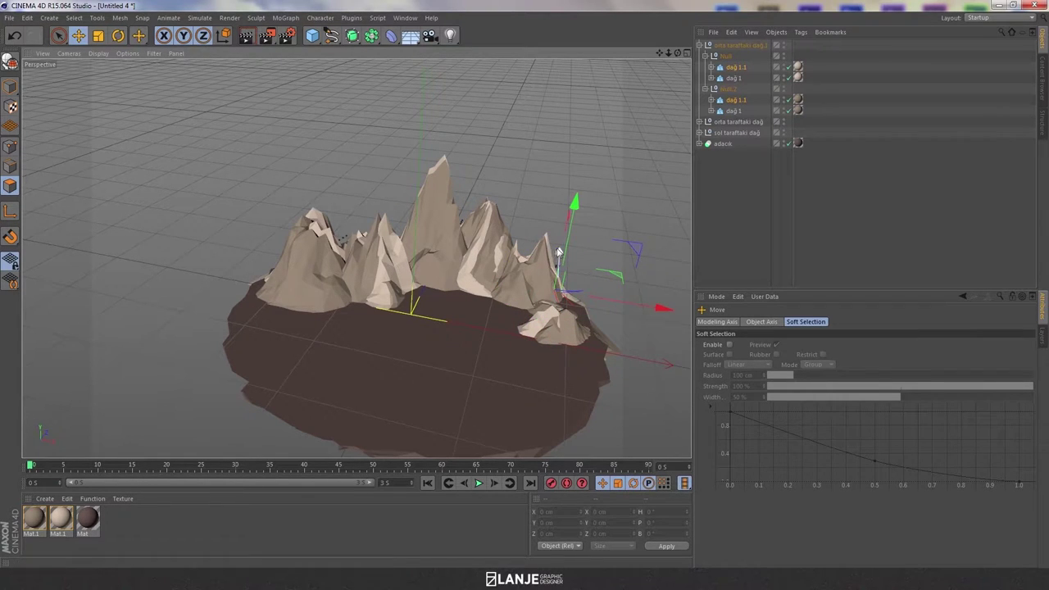
{"action": "mouse_move", "coordinate": [602, 221]}
{"action": "left_mouse_down", "text": "alt"}
{"action": "mouse_move", "coordinate": [645, 169]}
{"action": "mouse_move", "coordinate": [615, 180]}
{"action": "left_mouse_up", "text": "alt"}
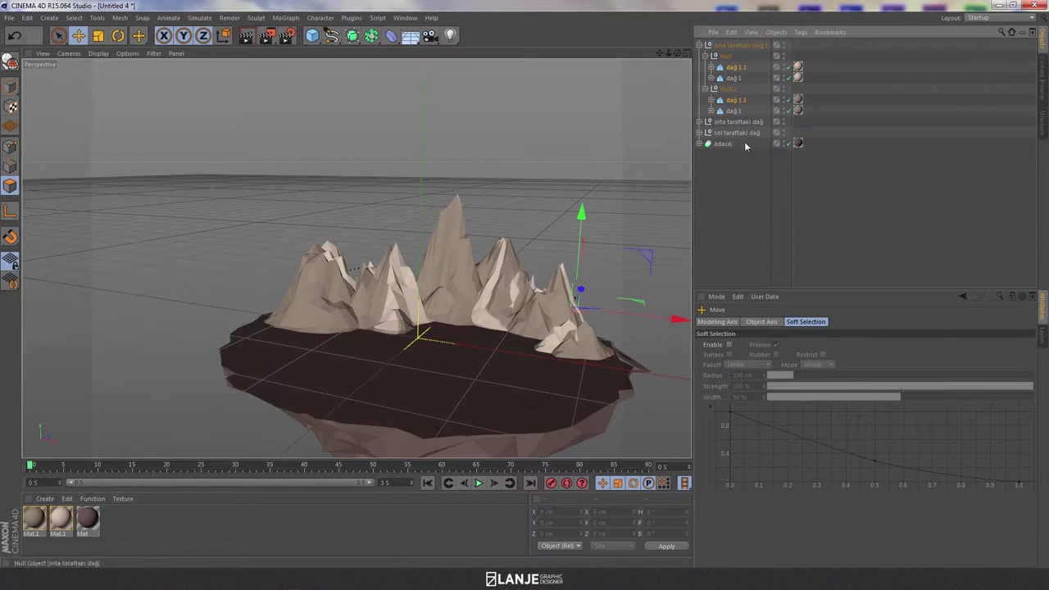
Select both dağ 1.1 mountains and raise their Seed to 21
{"action": "left_click", "coordinate": [735, 100], "text": "ctrl"}
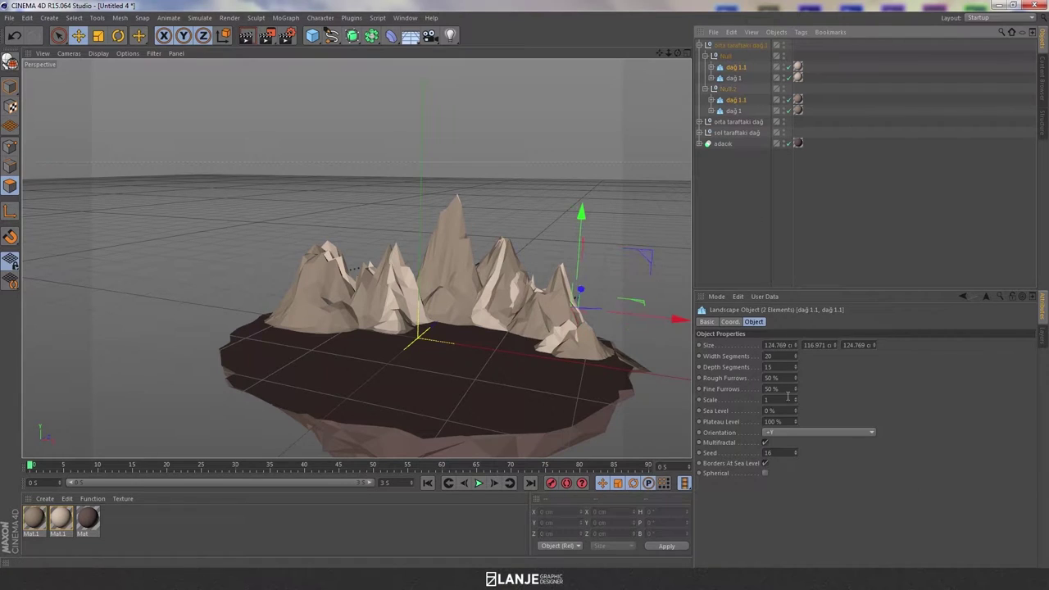
{"action": "left_click", "coordinate": [795, 450]}
{"action": "left_click", "coordinate": [795, 450]}
{"action": "left_click", "coordinate": [795, 449]}
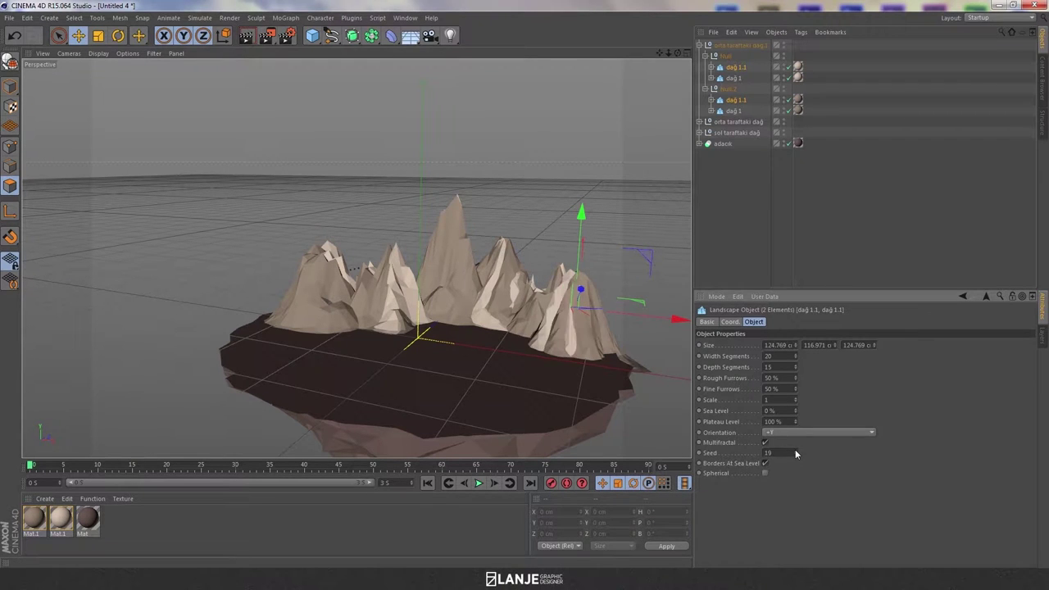
{"action": "left_click", "coordinate": [794, 450]}
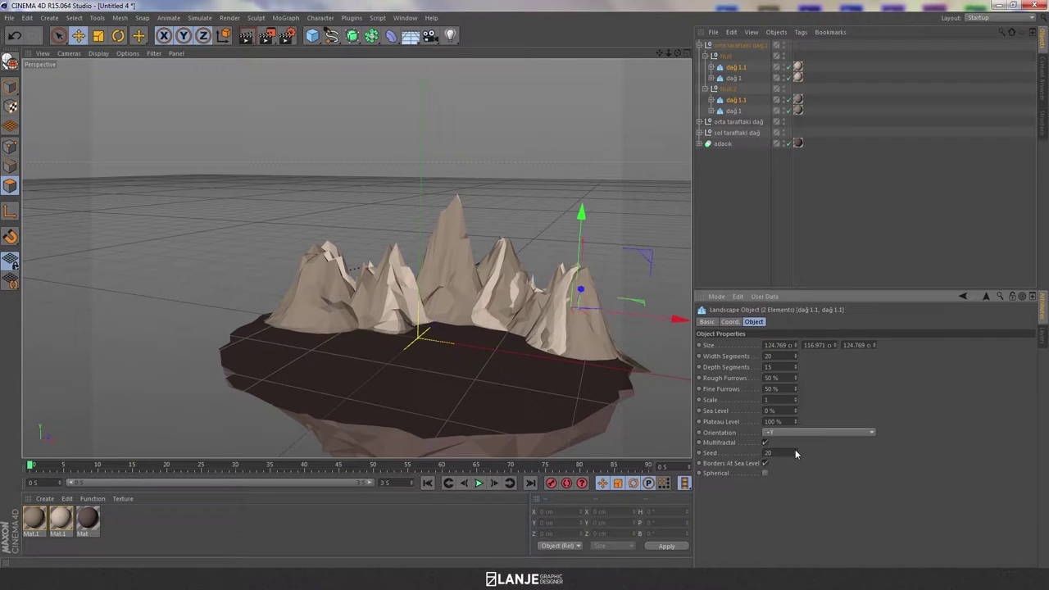
Scale both dağ 1.1 mountains down in height, raise them slightly, then deselect
{"action": "left_click", "coordinate": [98, 35]}
{"action": "left_click_drag", "start_coordinate": [581, 211], "coordinate": [578, 245]}
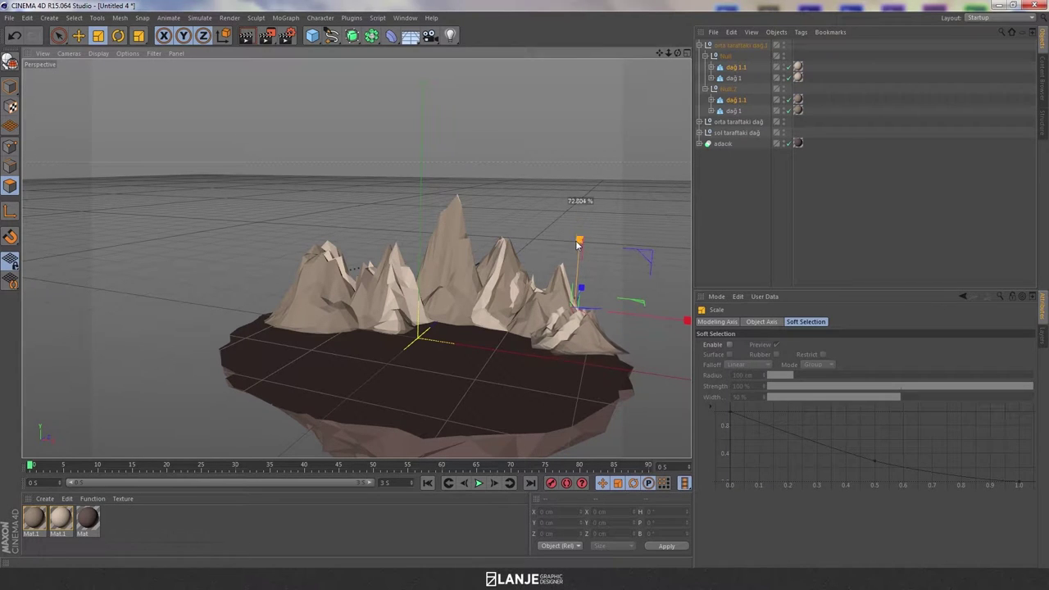
{"action": "key", "text": "e"}
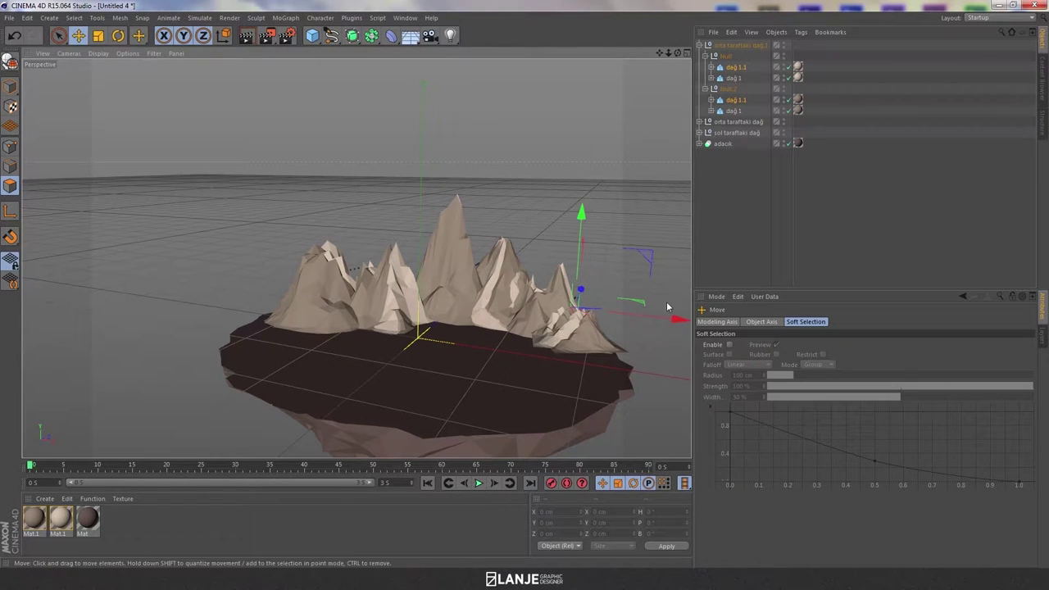
{"action": "left_click_drag", "start_coordinate": [667, 319], "coordinate": [647, 321]}
{"action": "mouse_move", "coordinate": [576, 213]}
{"action": "left_mouse_down"}
{"action": "mouse_move", "coordinate": [608, 184]}
{"action": "mouse_move", "coordinate": [589, 190]}
{"action": "left_mouse_up"}
{"action": "left_click", "coordinate": [725, 184]}
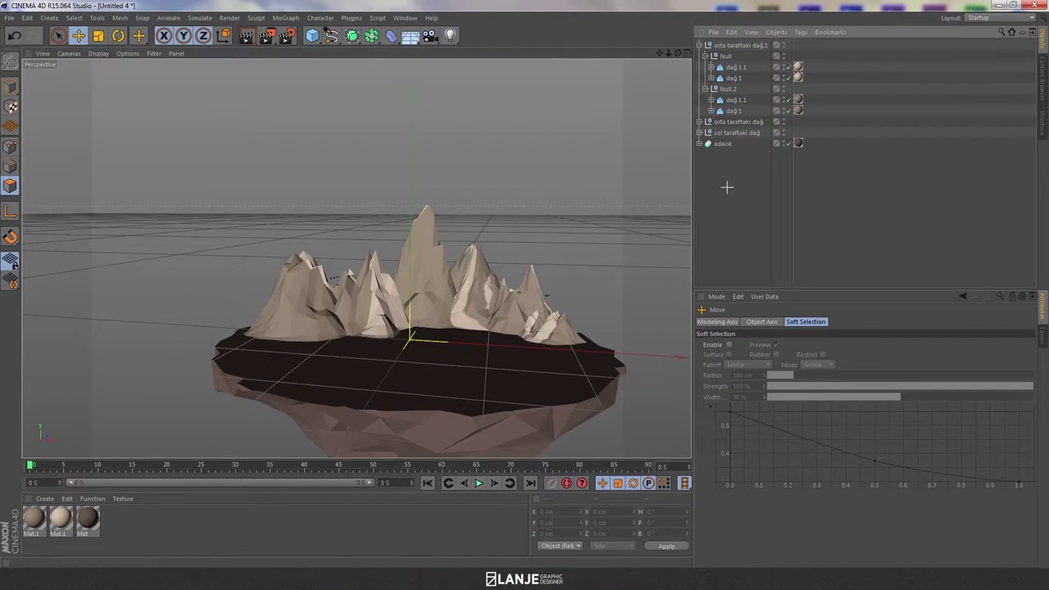
Collapse the orta taraftaki dağ.1 group and begin renaming it with a 'sağ' name
{"action": "left_click", "coordinate": [699, 45]}
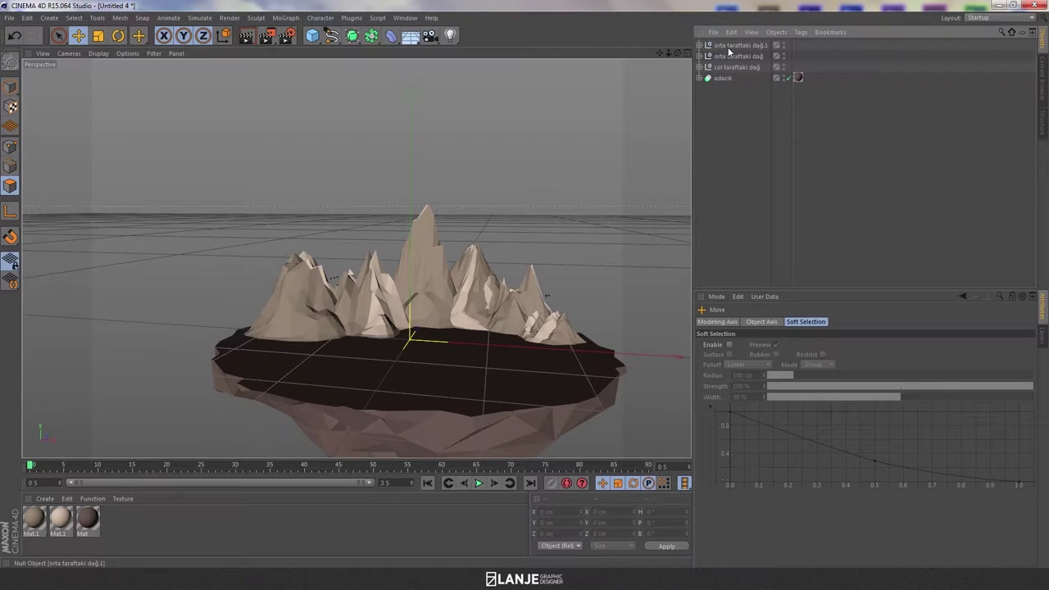
{"action": "left_click", "coordinate": [728, 46]}
{"action": "double_click", "coordinate": [727, 45]}
Finish renaming the top null group to 'sağ taraftaki dağ' and deselect it
{"action": "type", "text": "sağ"}
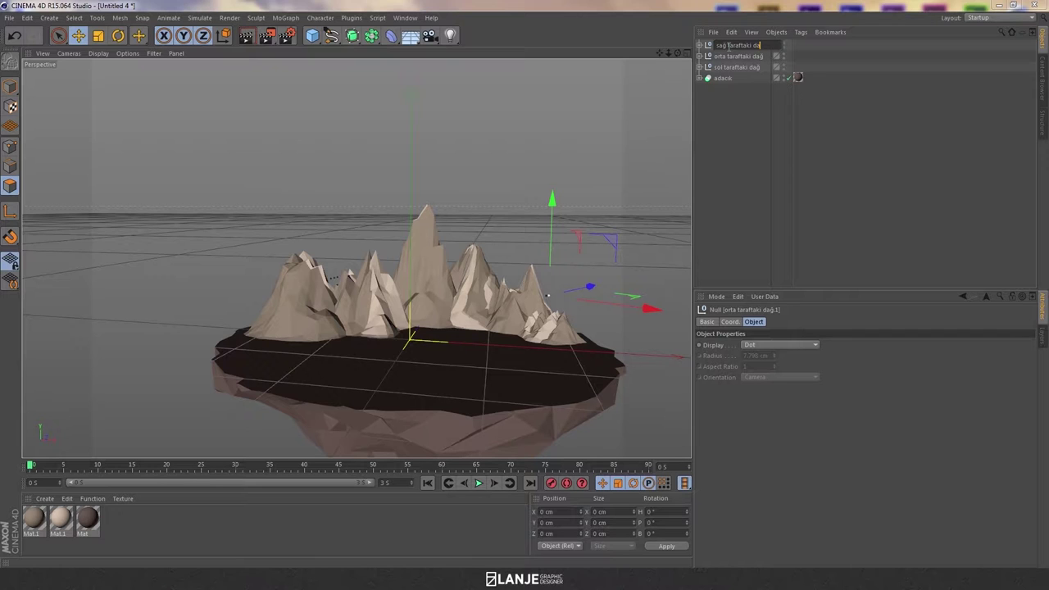
Collapse the orta taraftaki dağ.1 group and begin renaming it with a 'sağ' name
Finish renaming the top null group to 'sağ taraftaki dağ' and deselect it
{"action": "type", "text": "ğ"}
{"action": "key", "text": "Return"}
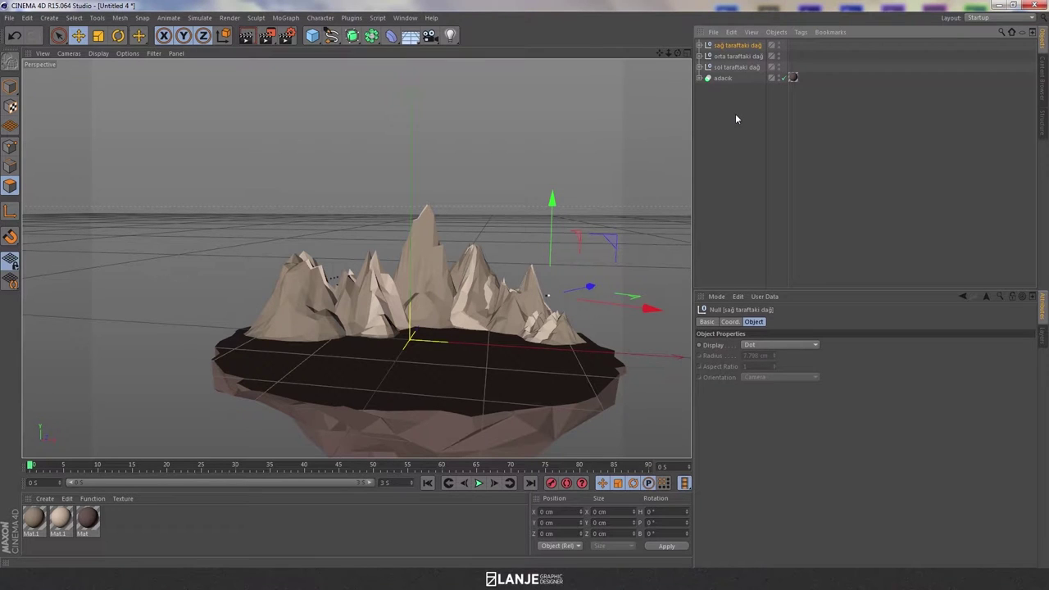
{"action": "left_click", "coordinate": [735, 119]}
Orbit the camera to look down on the island from above
{"action": "mouse_move", "coordinate": [635, 142]}
{"action": "left_mouse_down", "text": "alt"}
{"action": "mouse_move", "coordinate": [575, 139]}
{"action": "mouse_move", "coordinate": [571, 160]}
{"action": "mouse_move", "coordinate": [609, 132]}
{"action": "mouse_move", "coordinate": [589, 163]}
{"action": "mouse_move", "coordinate": [511, 194]}
{"action": "left_mouse_up", "text": "alt"}
{"action": "mouse_move", "coordinate": [453, 254]}
{"action": "left_mouse_down", "text": "alt"}
{"action": "mouse_move", "coordinate": [493, 182]}
{"action": "mouse_move", "coordinate": [480, 208]}
{"action": "mouse_move", "coordinate": [197, 250]}
{"action": "mouse_move", "coordinate": [259, 250]}
{"action": "mouse_move", "coordinate": [503, 187]}
{"action": "mouse_move", "coordinate": [492, 196]}
{"action": "mouse_move", "coordinate": [462, 189]}
{"action": "left_mouse_up", "text": "alt"}
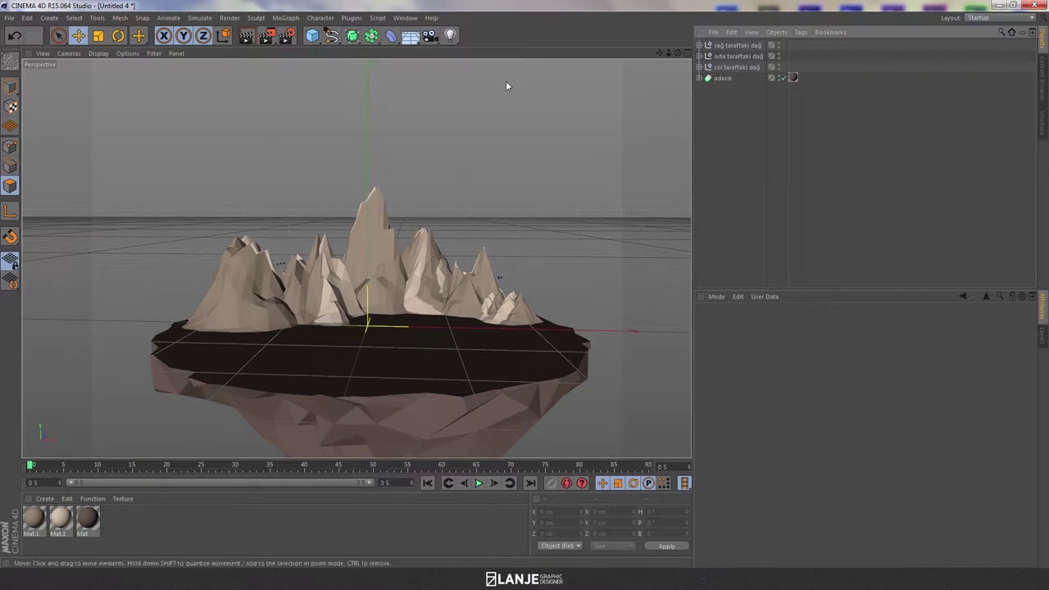
{"action": "left_click_drag", "start_coordinate": [548, 127], "coordinate": [496, 154], "text": "alt"}
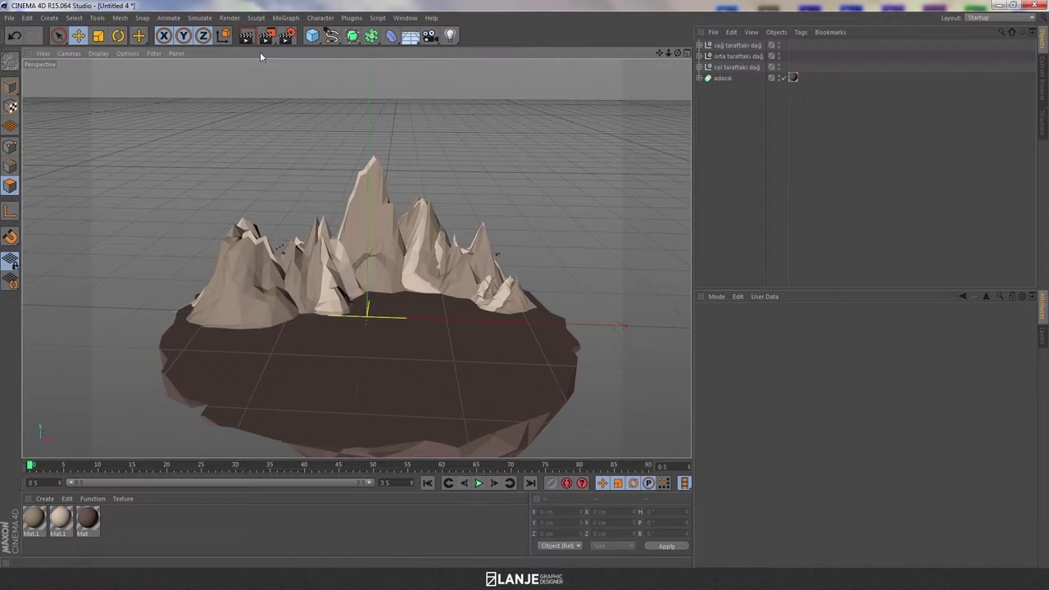
Add a cone with 20 cm height and a 5 cm bottom radius
{"action": "left_click_drag", "start_coordinate": [319, 39], "coordinate": [494, 59]}
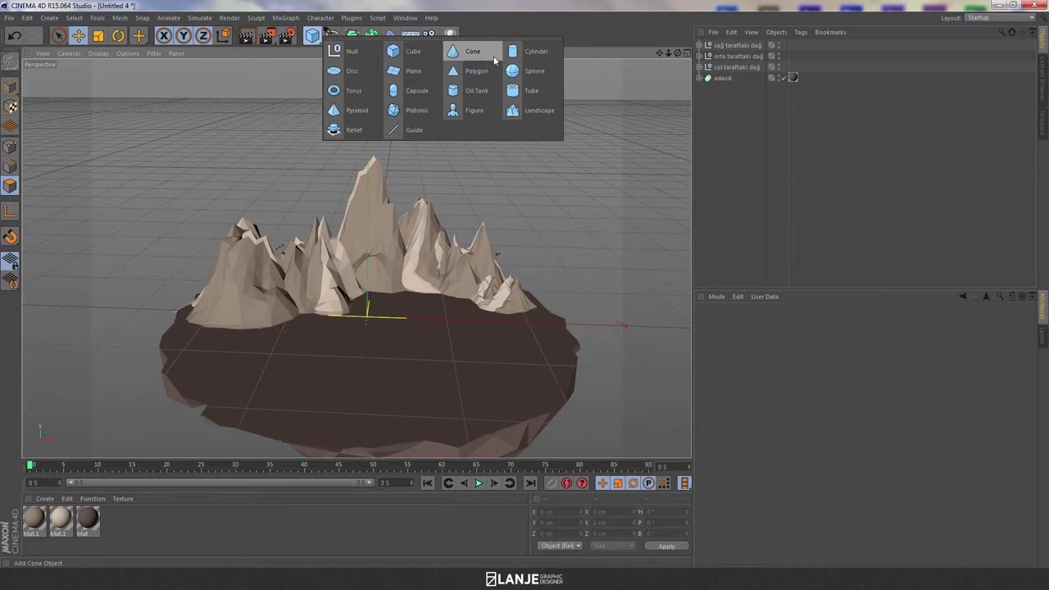
{"action": "left_click", "coordinate": [476, 57]}
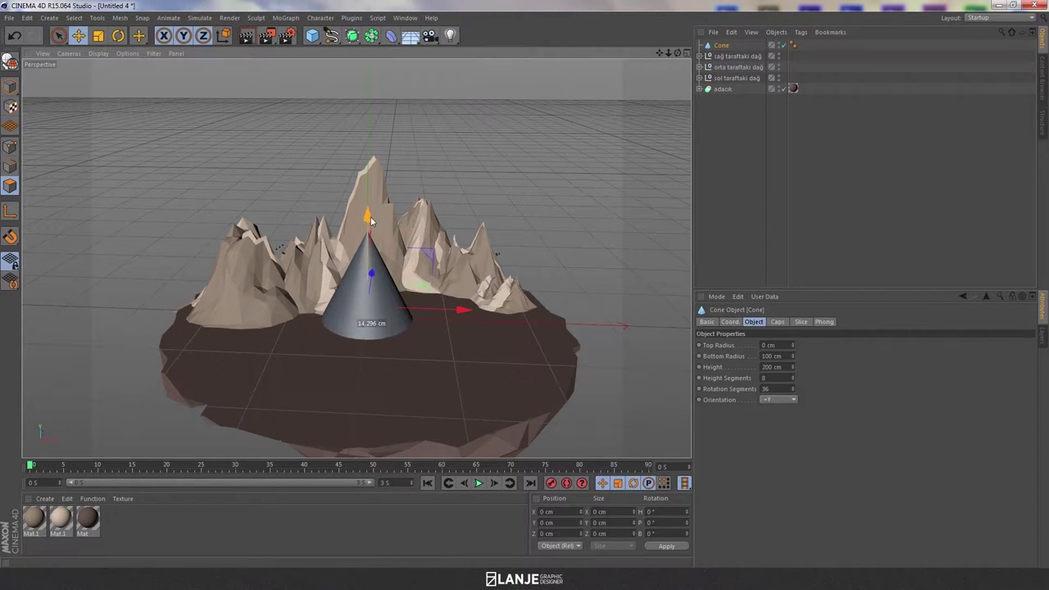
{"action": "left_click_drag", "start_coordinate": [364, 234], "coordinate": [394, 129]}
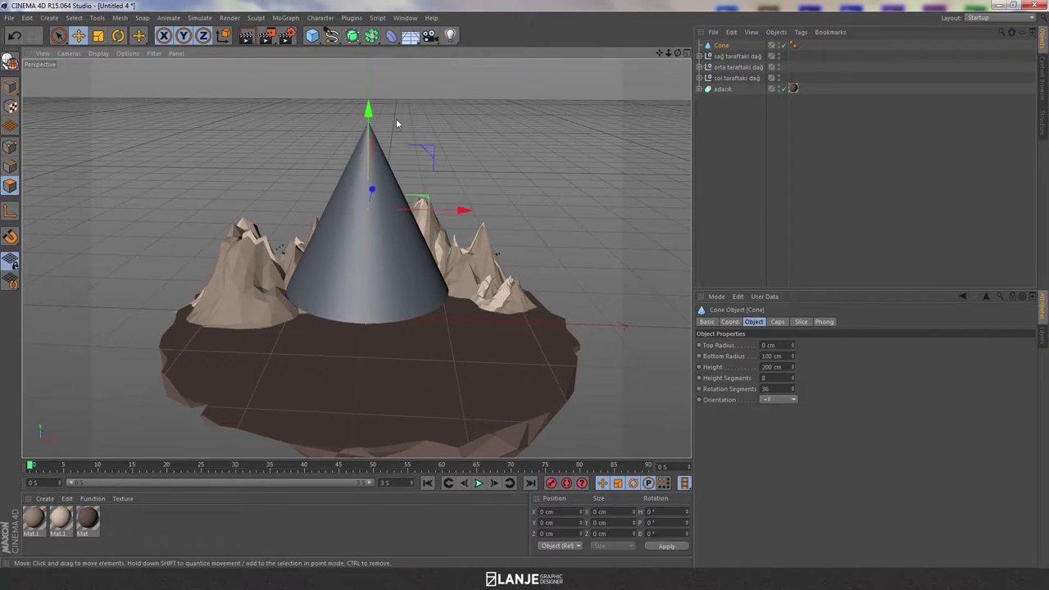
{"action": "mouse_move", "coordinate": [792, 356]}
{"action": "left_mouse_down"}
{"action": "mouse_move", "coordinate": [770, 356]}
{"action": "mouse_move", "coordinate": [792, 367]}
{"action": "left_mouse_up"}
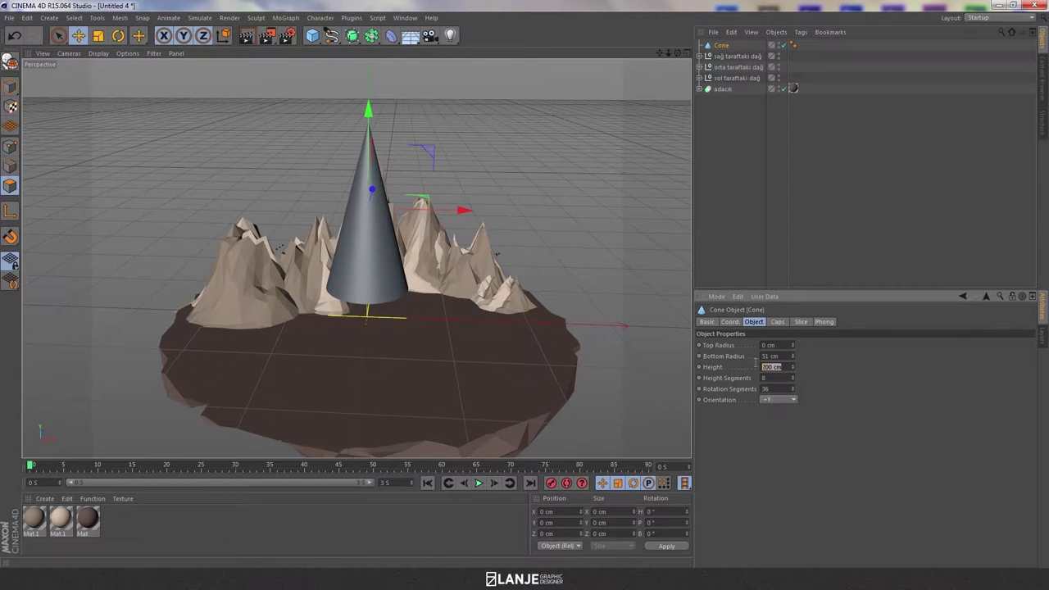
{"action": "type", "text": "20"}
{"action": "key", "text": "Return"}
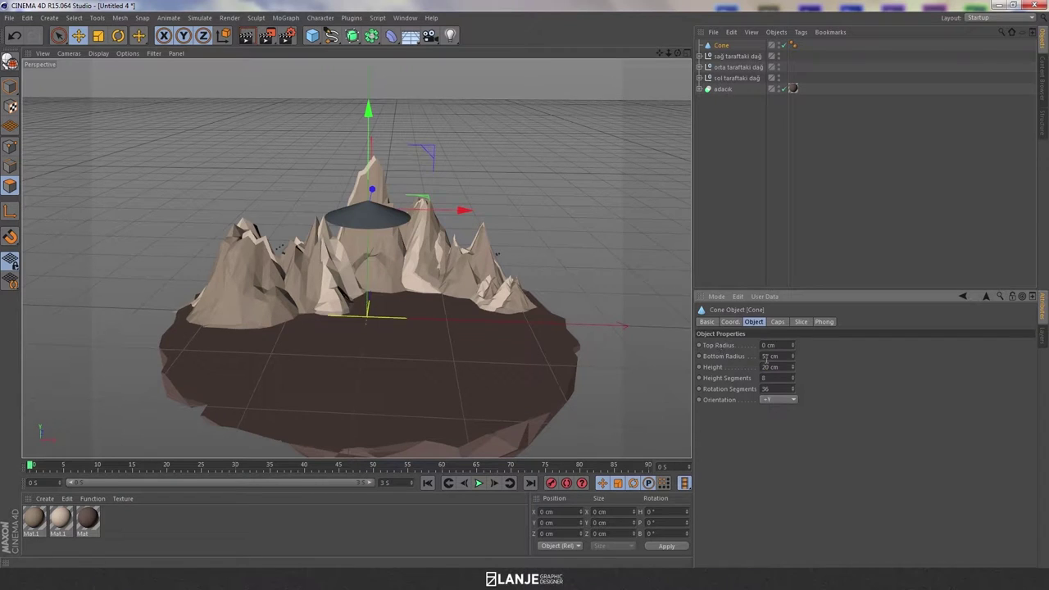
{"action": "type", "text": "5"}
{"action": "key", "text": "Return"}
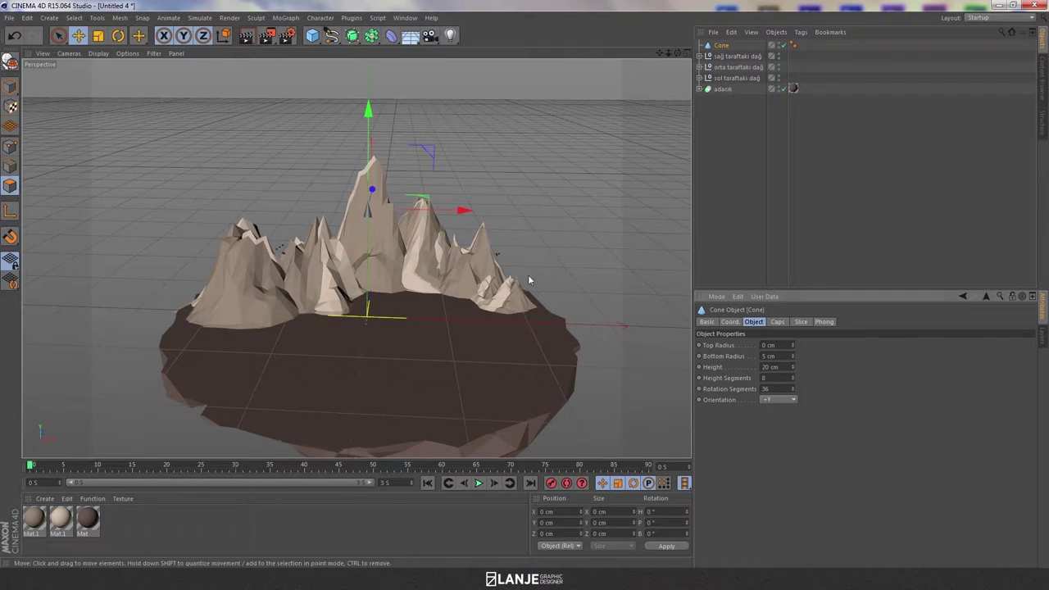
Reduce the cone to 8 height and 13 rotation segments, then lower it onto the central peak
{"action": "scroll", "coordinate": [411, 248], "scroll_direction": "up", "scroll_amount": 2}
{"action": "scroll", "coordinate": [458, 213], "scroll_direction": "up", "scroll_amount": 3}
{"action": "scroll", "coordinate": [516, 193], "scroll_direction": "up", "scroll_amount": 3}
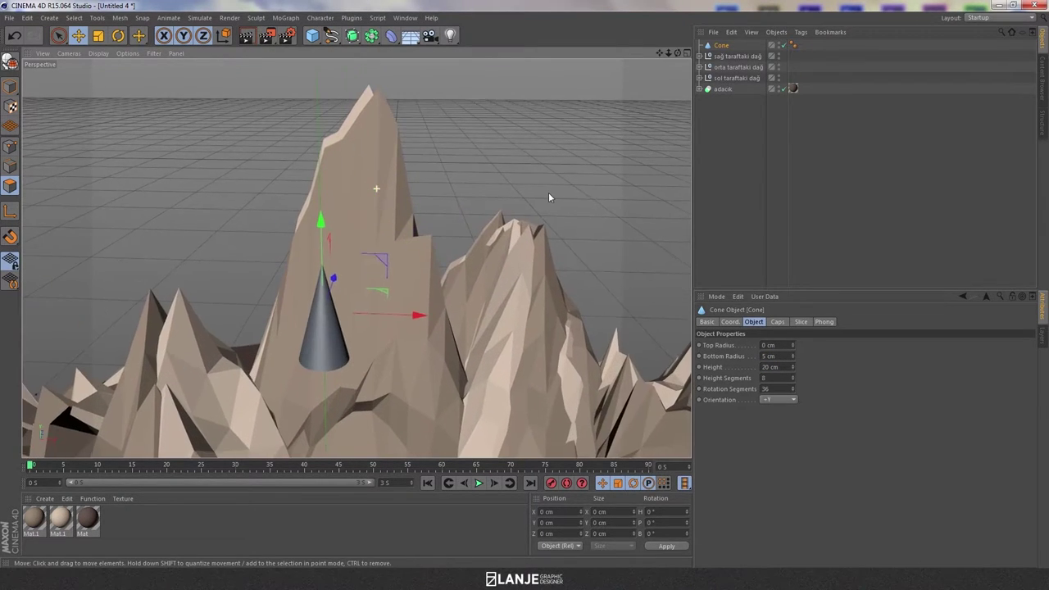
{"action": "scroll", "coordinate": [549, 191], "scroll_direction": "up", "scroll_amount": 1}
{"action": "mouse_move", "coordinate": [529, 236]}
{"action": "left_mouse_down", "text": "alt"}
{"action": "mouse_move", "coordinate": [532, 207]}
{"action": "mouse_move", "coordinate": [540, 267]}
{"action": "mouse_move", "coordinate": [502, 285]}
{"action": "mouse_move", "coordinate": [525, 262]}
{"action": "left_mouse_up", "text": "alt"}
{"action": "left_click", "coordinate": [743, 85]}
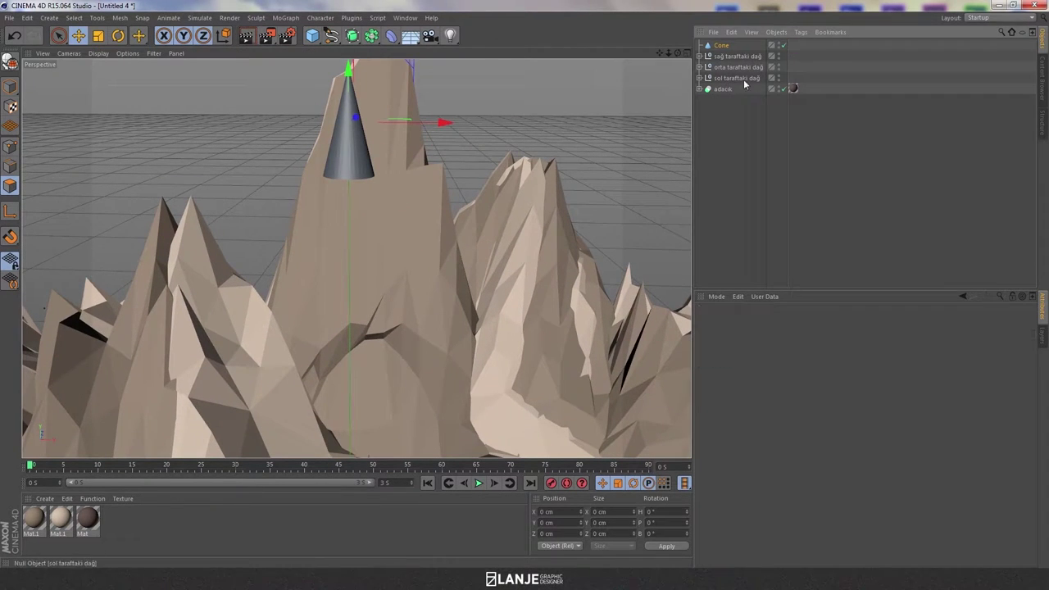
{"action": "left_click", "coordinate": [726, 45]}
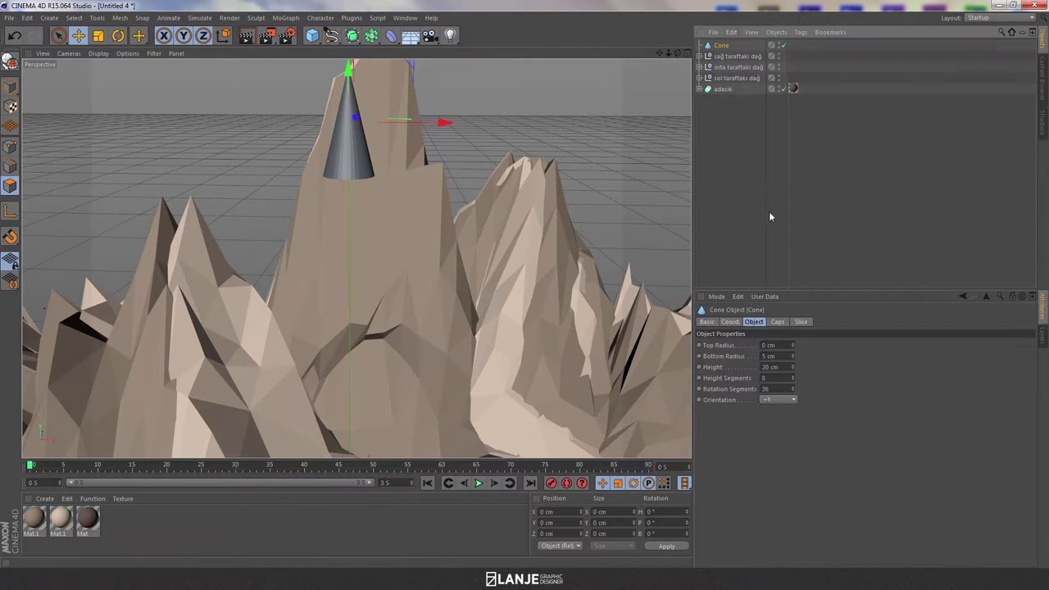
{"action": "left_click", "coordinate": [793, 381]}
{"action": "left_click", "coordinate": [793, 381]}
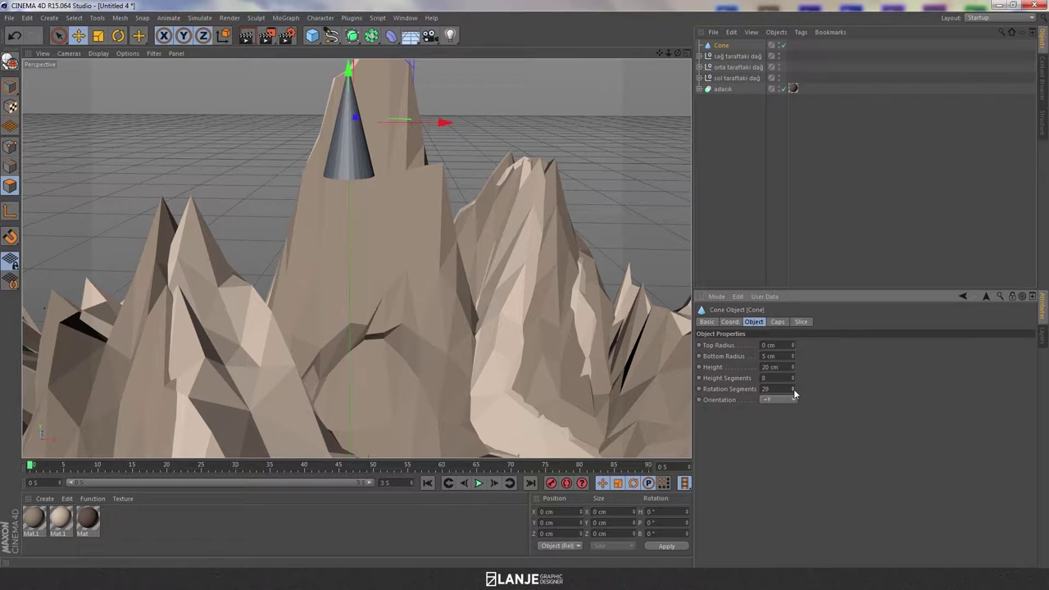
{"action": "left_click_drag", "start_coordinate": [793, 392], "coordinate": [793, 394]}
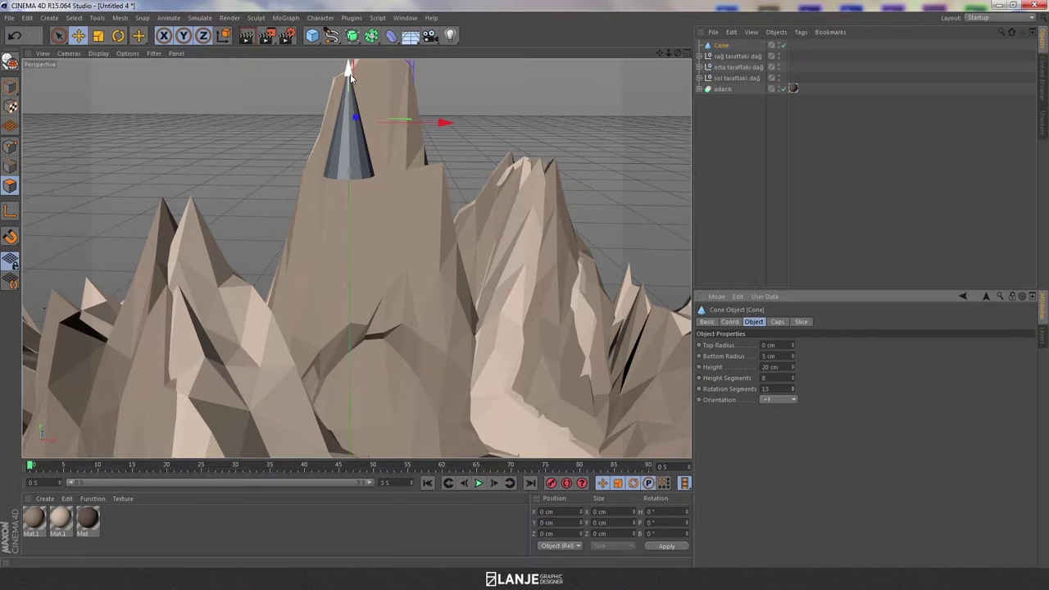
{"action": "left_click_drag", "start_coordinate": [348, 69], "coordinate": [350, 111]}
Create a new material with specular off and colour RGB 84, 130, 81, and apply it to the cone
{"action": "left_click", "coordinate": [819, 181]}
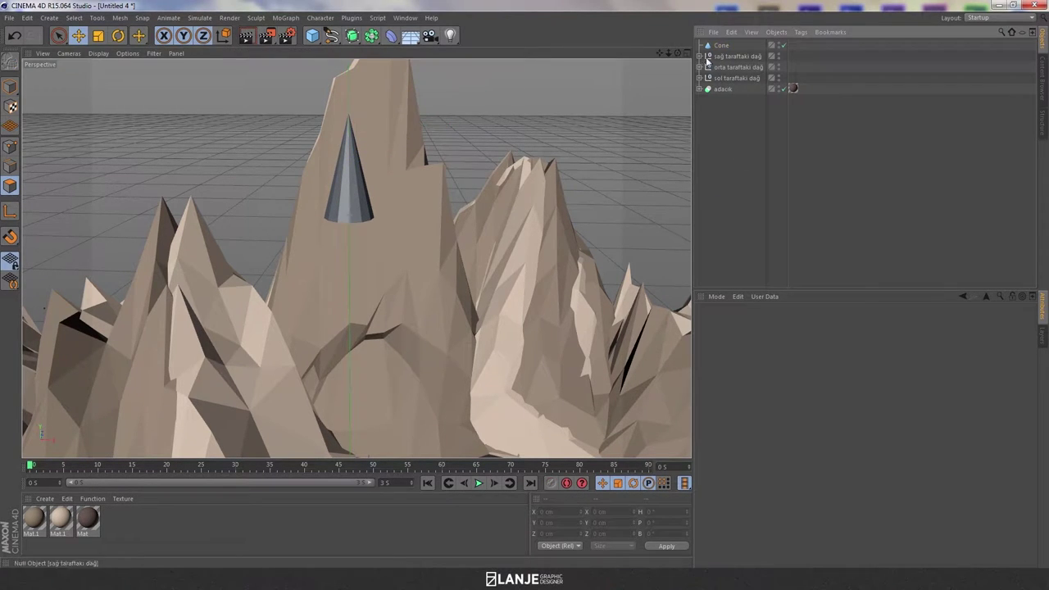
{"action": "left_click", "coordinate": [721, 45]}
{"action": "double_click", "coordinate": [159, 530]}
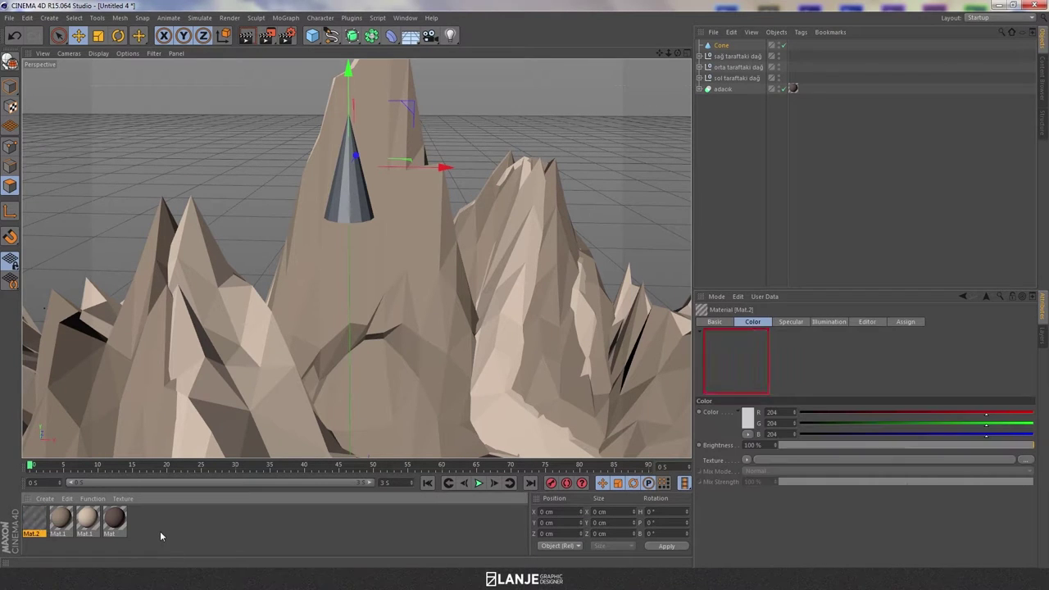
{"action": "double_click", "coordinate": [41, 525]}
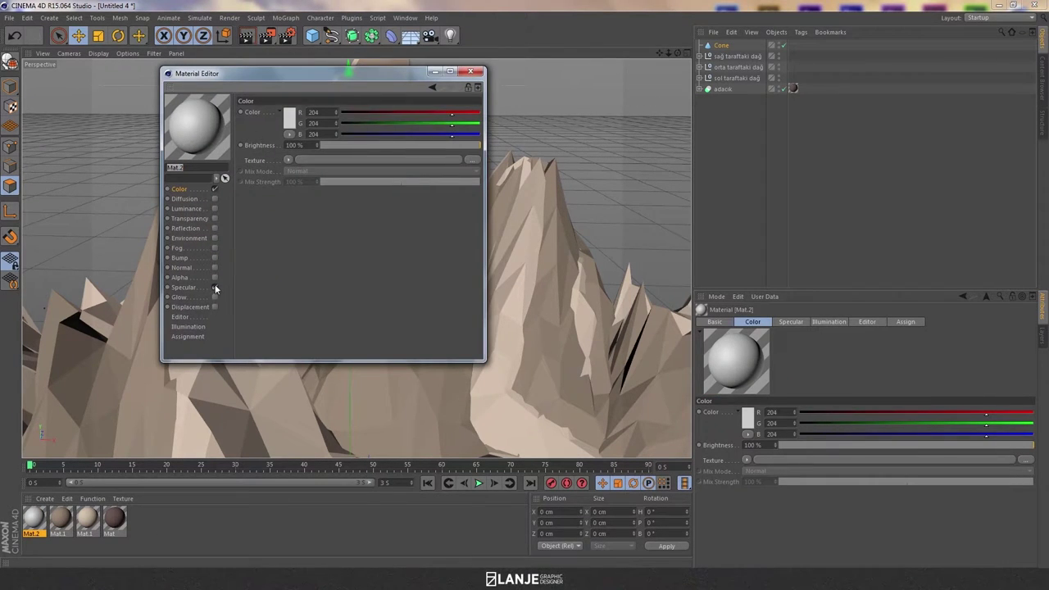
{"action": "left_click", "coordinate": [215, 287]}
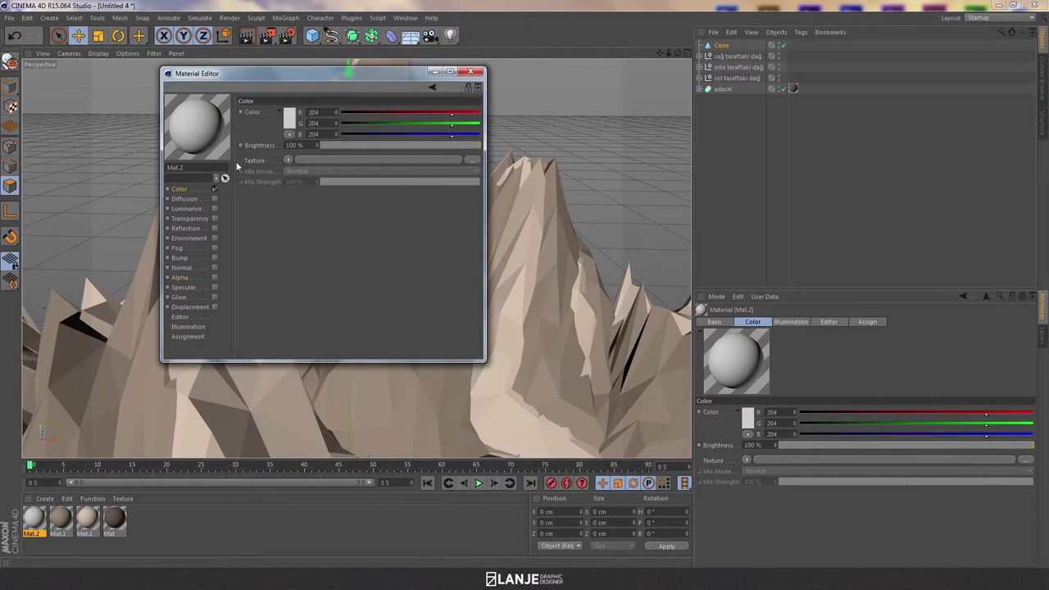
{"action": "left_click", "coordinate": [288, 118]}
{"action": "left_click", "coordinate": [290, 81]}
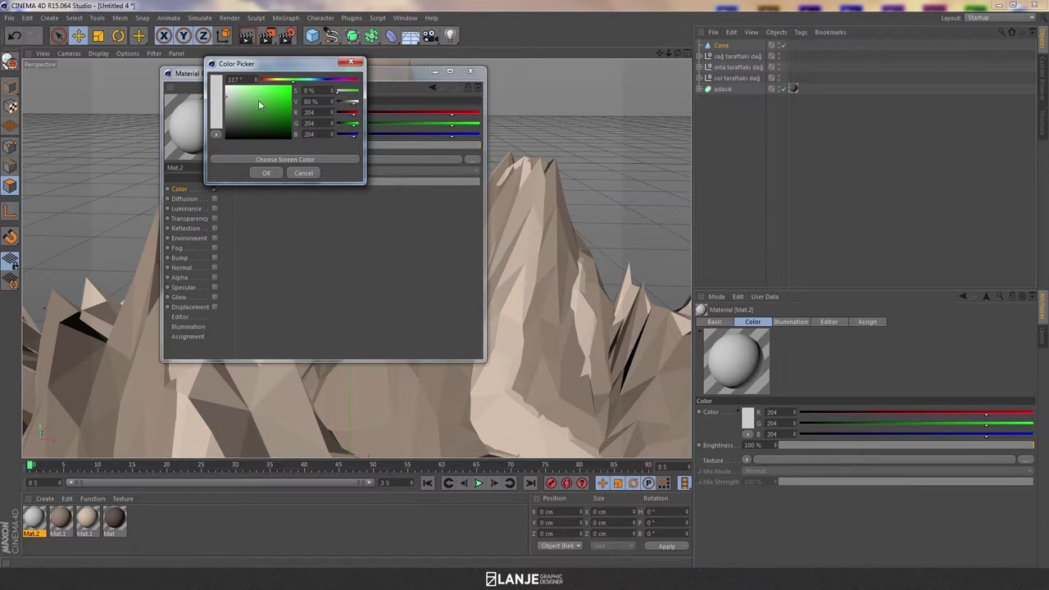
{"action": "left_click_drag", "start_coordinate": [259, 104], "coordinate": [249, 110]}
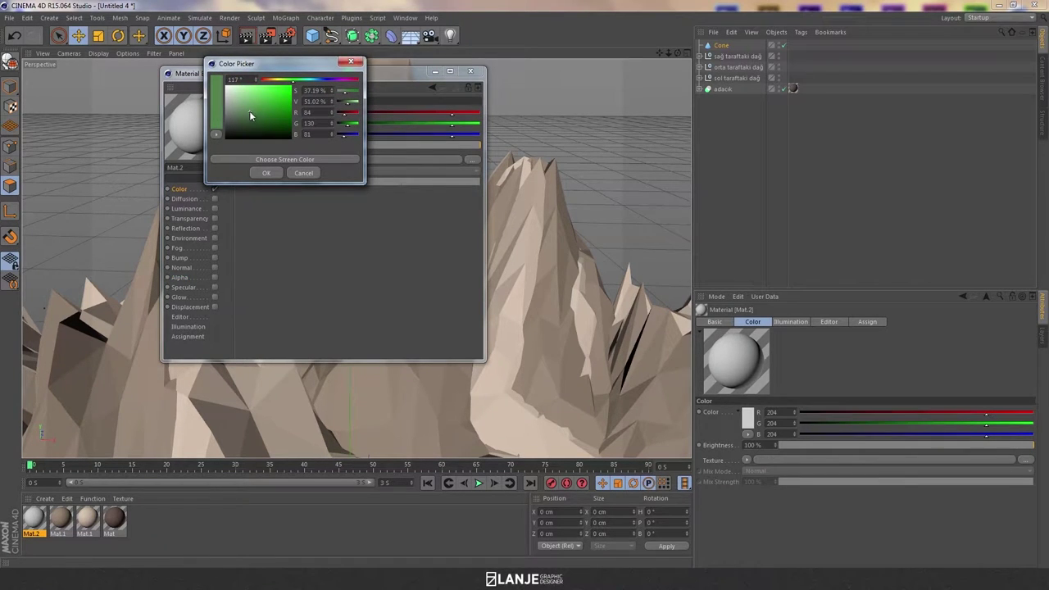
{"action": "left_click", "coordinate": [266, 174]}
{"action": "left_click", "coordinate": [470, 70]}
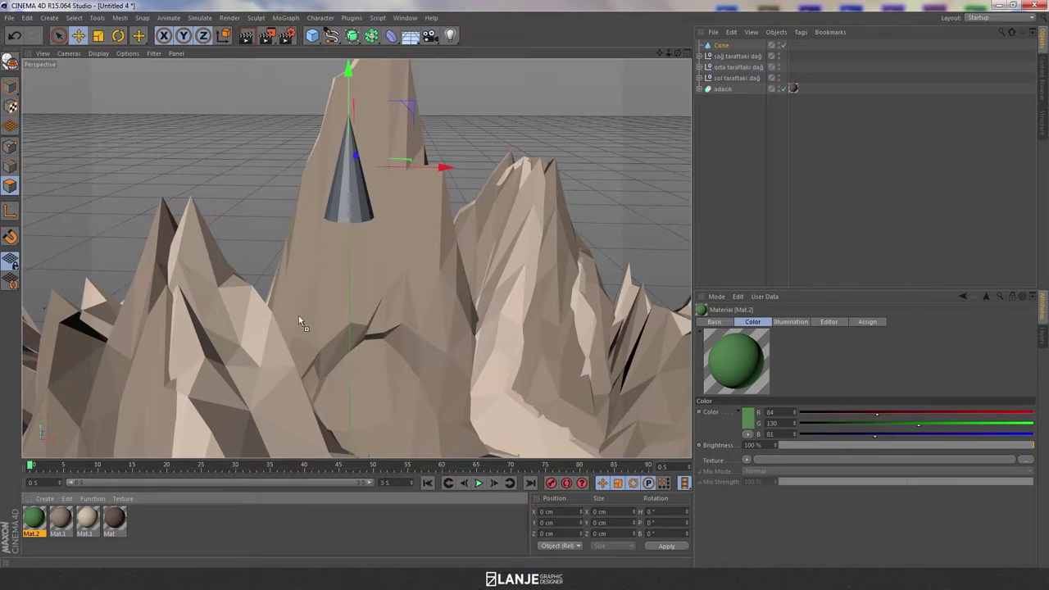
{"action": "left_click_drag", "start_coordinate": [348, 203], "coordinate": [349, 205]}
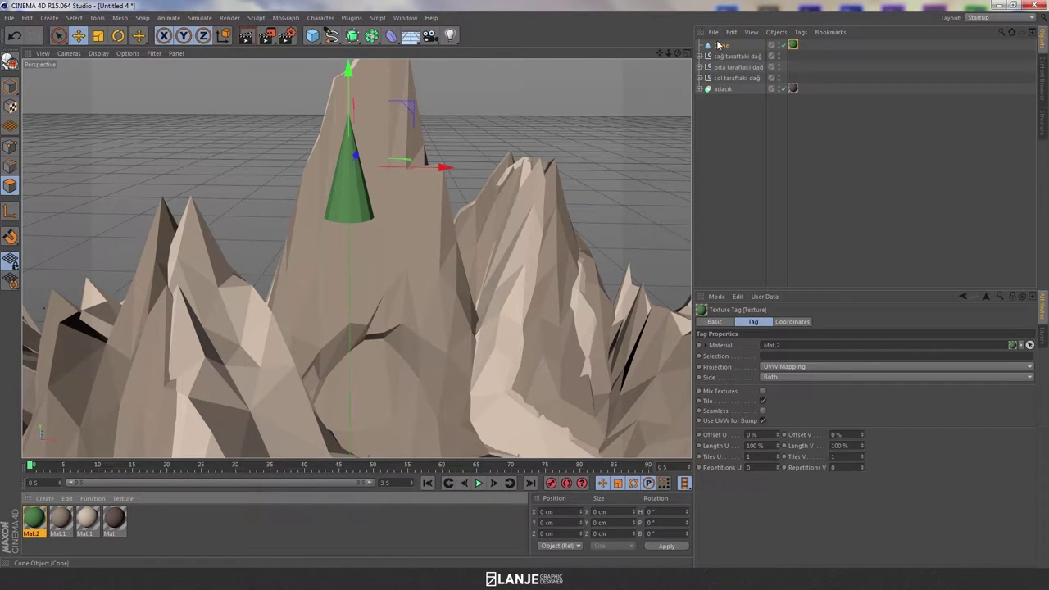
Duplicate the cone as a 12 cm tall trunk with 2 cm bottom radius below the first
{"action": "left_click_drag", "start_coordinate": [718, 46], "coordinate": [718, 42], "text": "ctrl"}
{"action": "left_click_drag", "start_coordinate": [350, 79], "coordinate": [350, 108]}
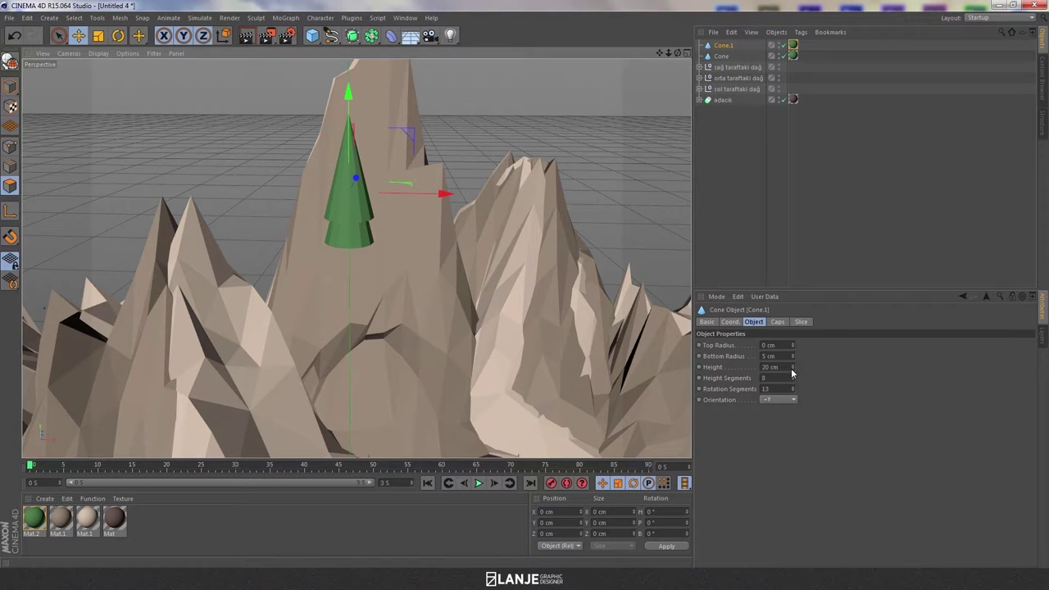
{"action": "left_click_drag", "start_coordinate": [792, 371], "coordinate": [792, 385]}
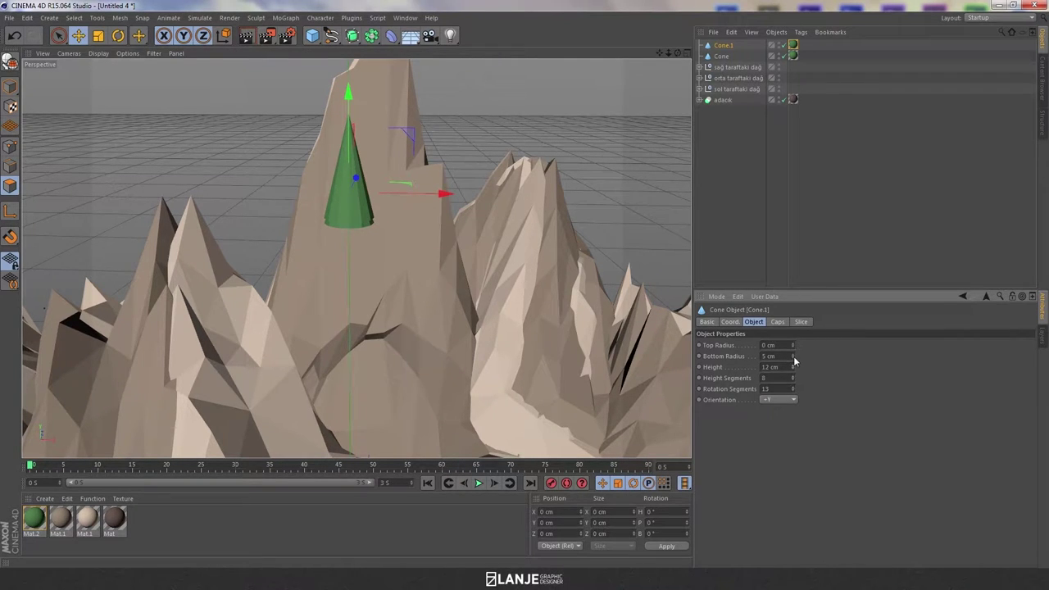
{"action": "type", "text": "2"}
{"action": "key", "text": "Return"}
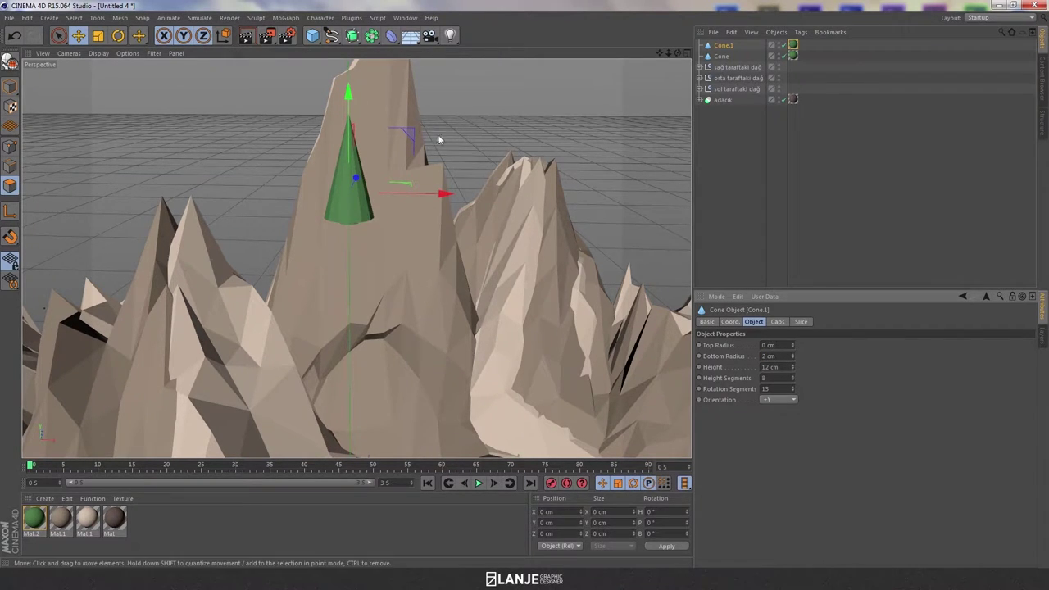
{"action": "left_click_drag", "start_coordinate": [349, 93], "coordinate": [347, 111]}
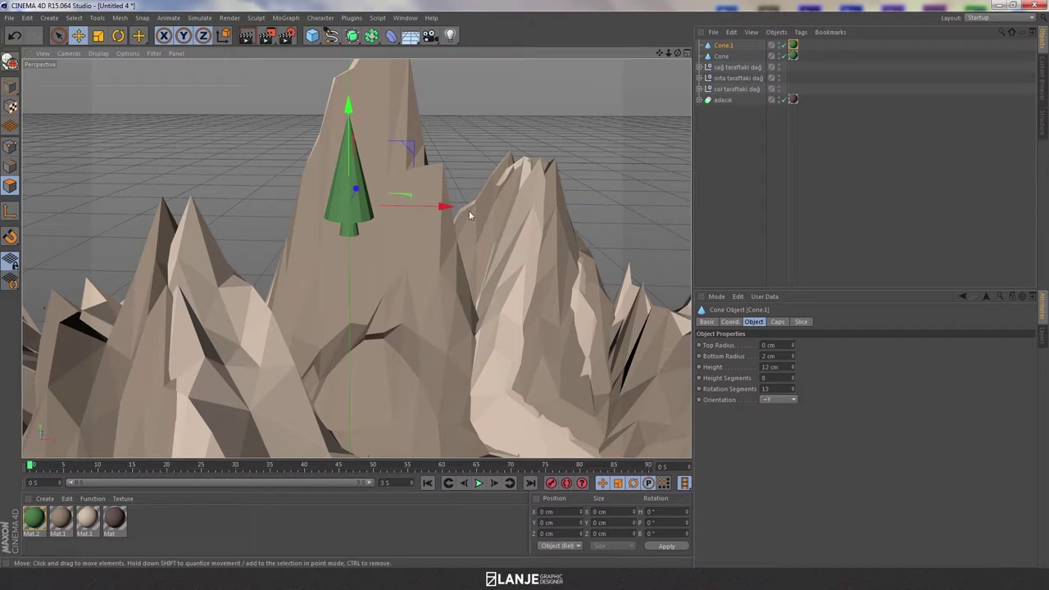
Copy the green material as Mat.2, make it dark brown (RGB 62, 52, 42), and apply it to Cone.1
{"action": "left_click_drag", "start_coordinate": [35, 522], "coordinate": [61, 522], "text": "ctrl"}
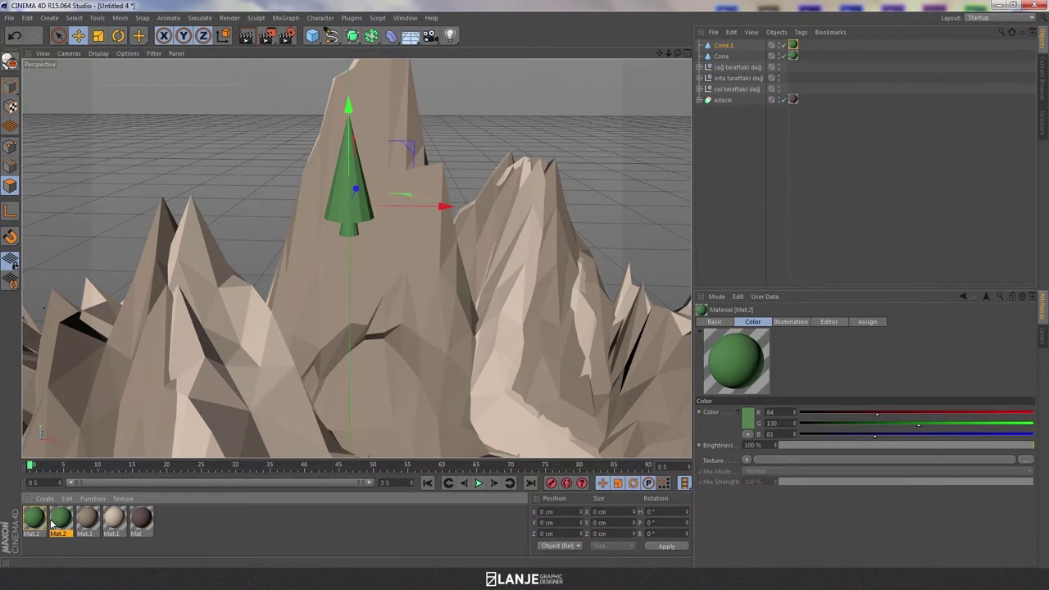
{"action": "double_click", "coordinate": [61, 522]}
{"action": "left_click", "coordinate": [288, 122]}
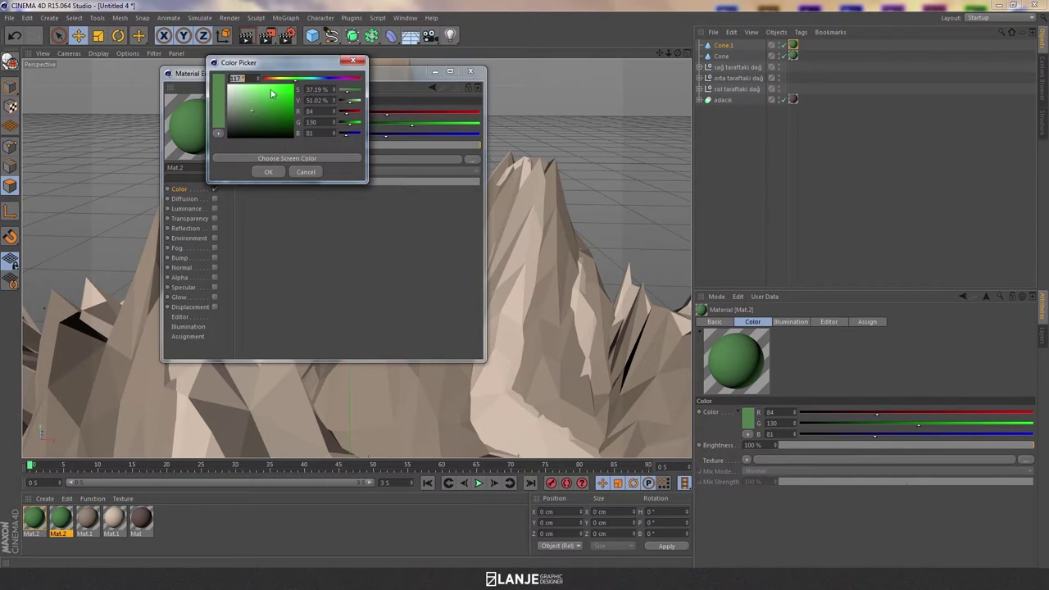
{"action": "left_click_drag", "start_coordinate": [274, 80], "coordinate": [259, 79]}
{"action": "left_click_drag", "start_coordinate": [254, 117], "coordinate": [248, 124]}
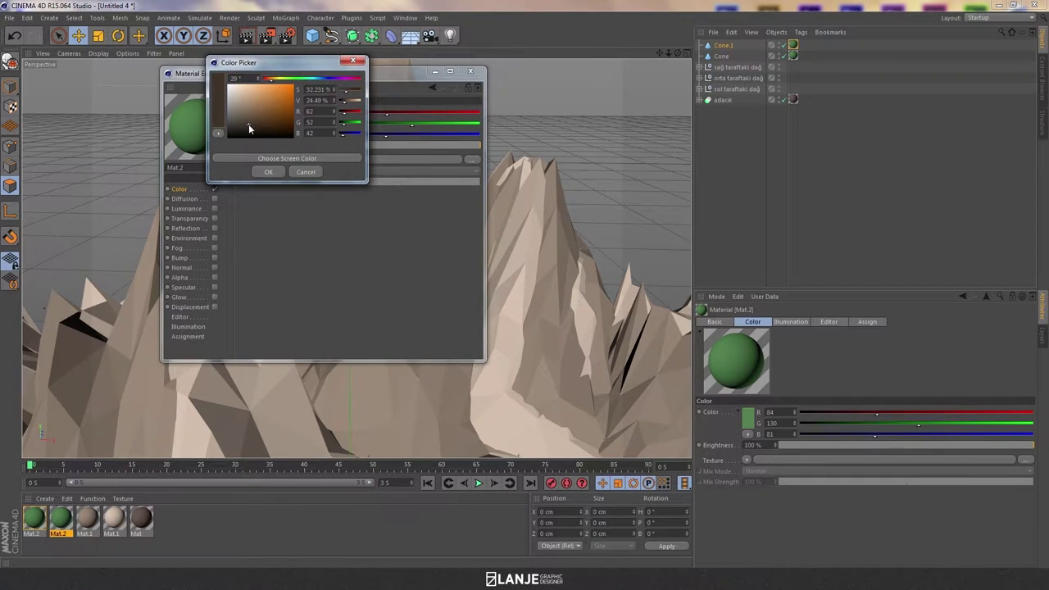
{"action": "left_click", "coordinate": [267, 172]}
{"action": "left_click", "coordinate": [469, 71]}
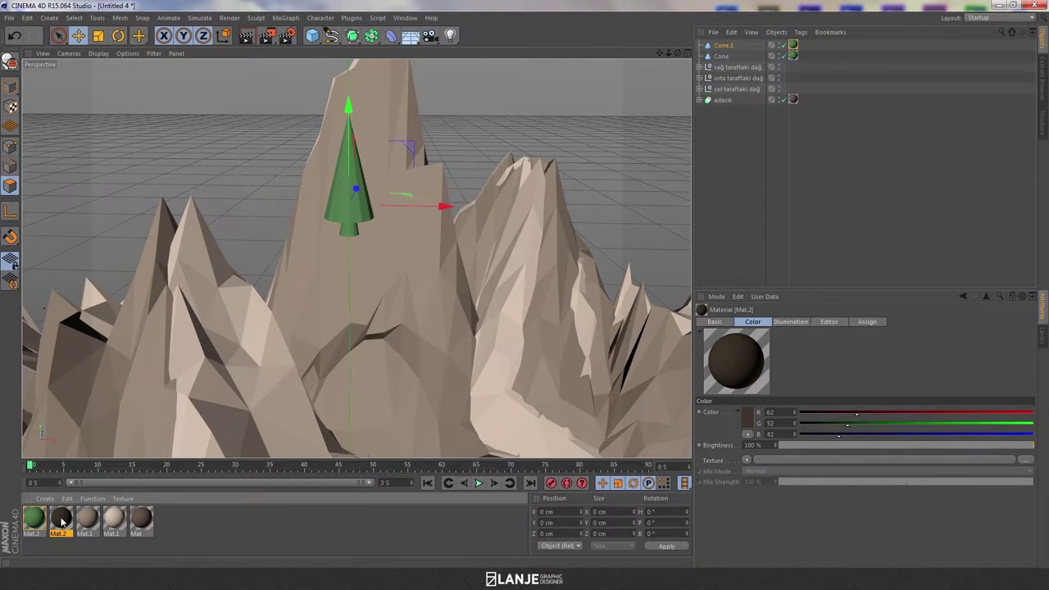
{"action": "left_click_drag", "start_coordinate": [352, 233], "coordinate": [350, 232]}
Group both cones under a null named 'çam ağacı'
{"action": "left_click", "coordinate": [751, 220]}
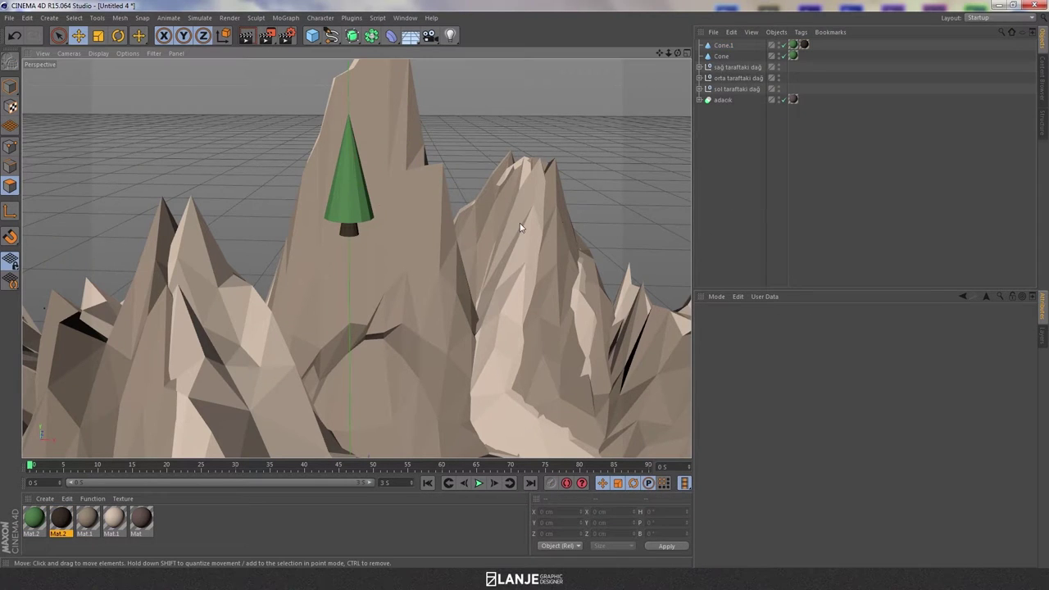
{"action": "mouse_move", "coordinate": [519, 227]}
{"action": "left_mouse_down", "text": "alt"}
{"action": "mouse_move", "coordinate": [519, 204]}
{"action": "mouse_move", "coordinate": [498, 245]}
{"action": "mouse_move", "coordinate": [434, 261]}
{"action": "left_mouse_up", "text": "alt"}
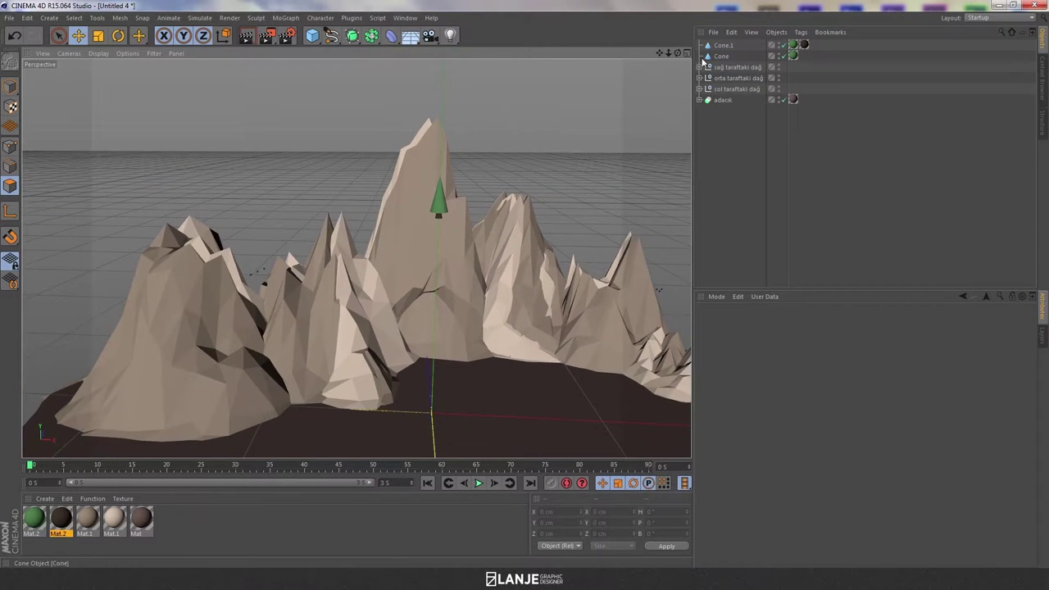
{"action": "left_click", "coordinate": [721, 45]}
{"action": "left_click", "coordinate": [718, 56], "text": "shift"}
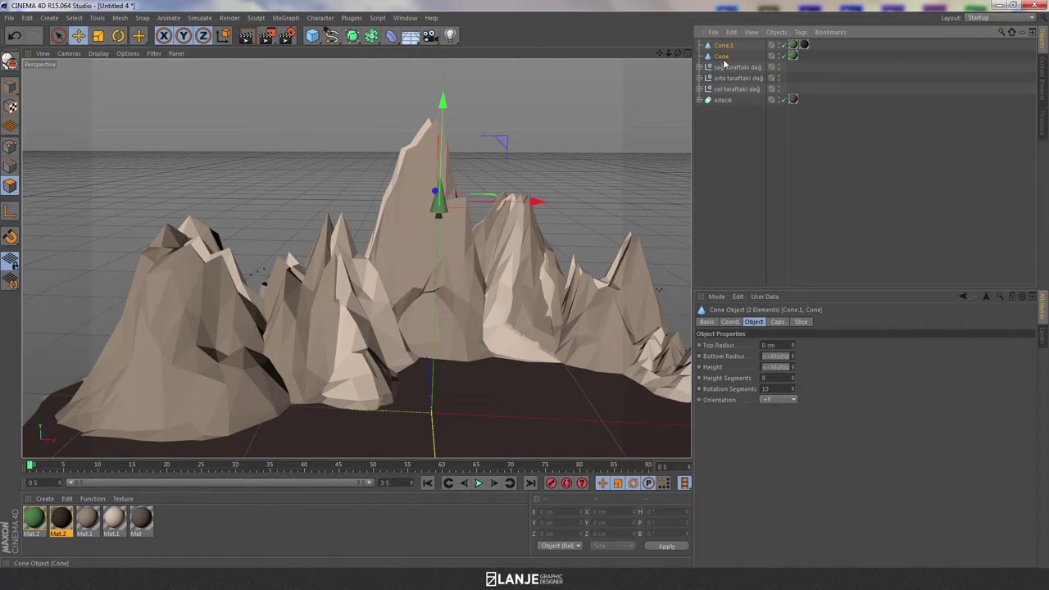
{"action": "key", "text": "alt+g"}
{"action": "double_click", "coordinate": [721, 45]}
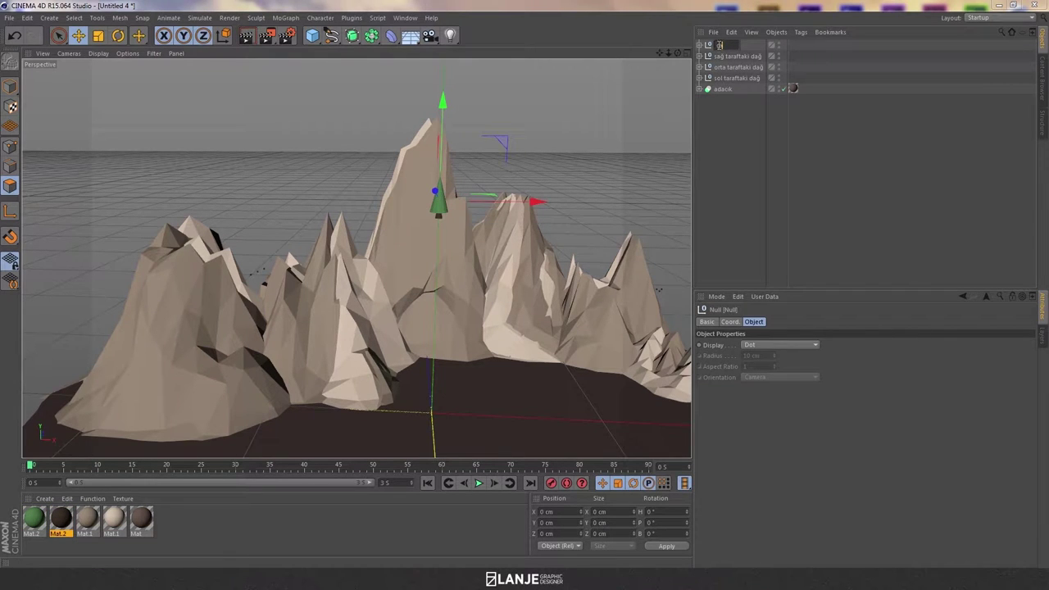
{"action": "type", "text": "ağaçı"}
{"action": "key", "text": "Return"}
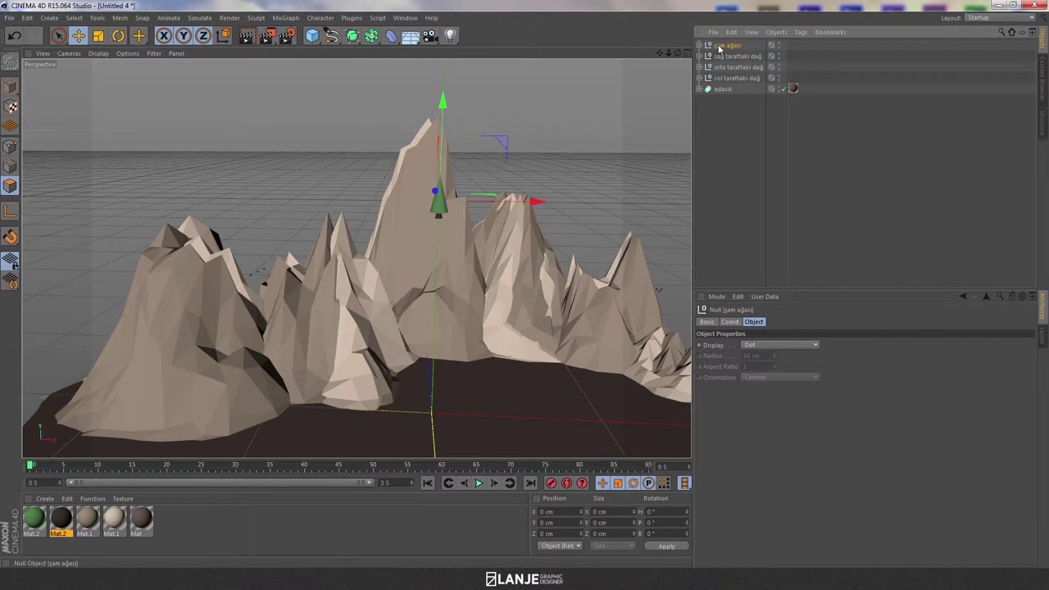
Place the çam ağacı tree on the island ground, checking it in the top and side views
{"action": "left_click_drag", "start_coordinate": [440, 135], "coordinate": [438, 321]}
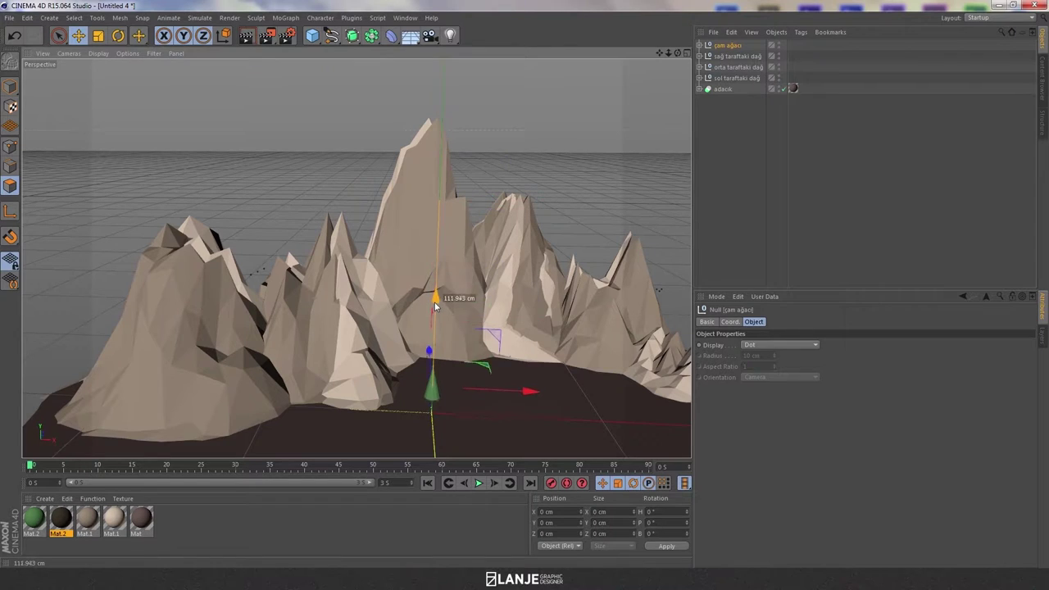
{"action": "key", "text": "F2"}
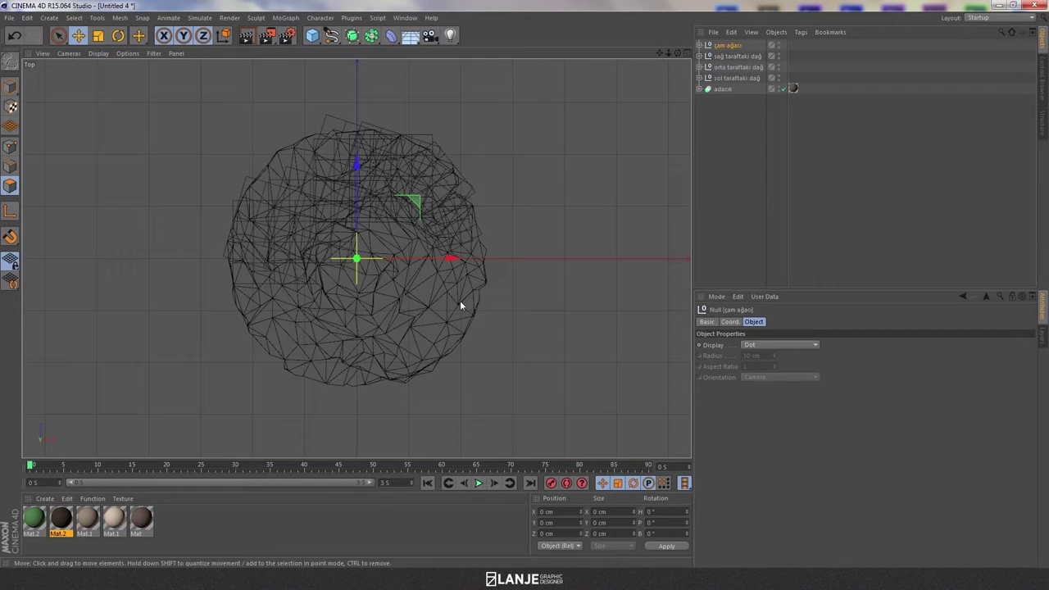
{"action": "key", "text": "F3"}
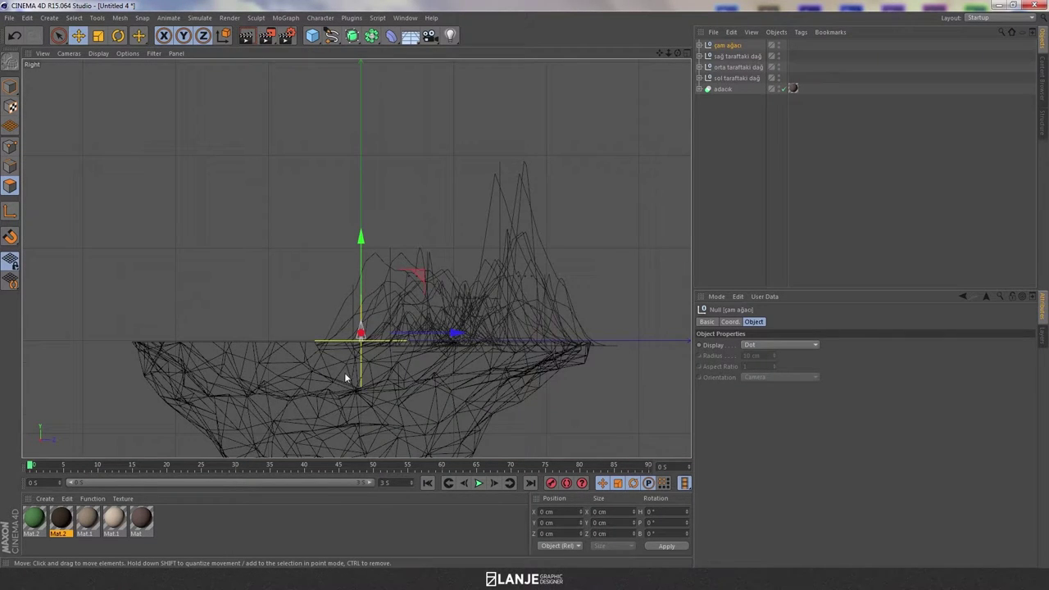
{"action": "right_click_drag", "start_coordinate": [344, 371], "coordinate": [439, 365], "text": "alt"}
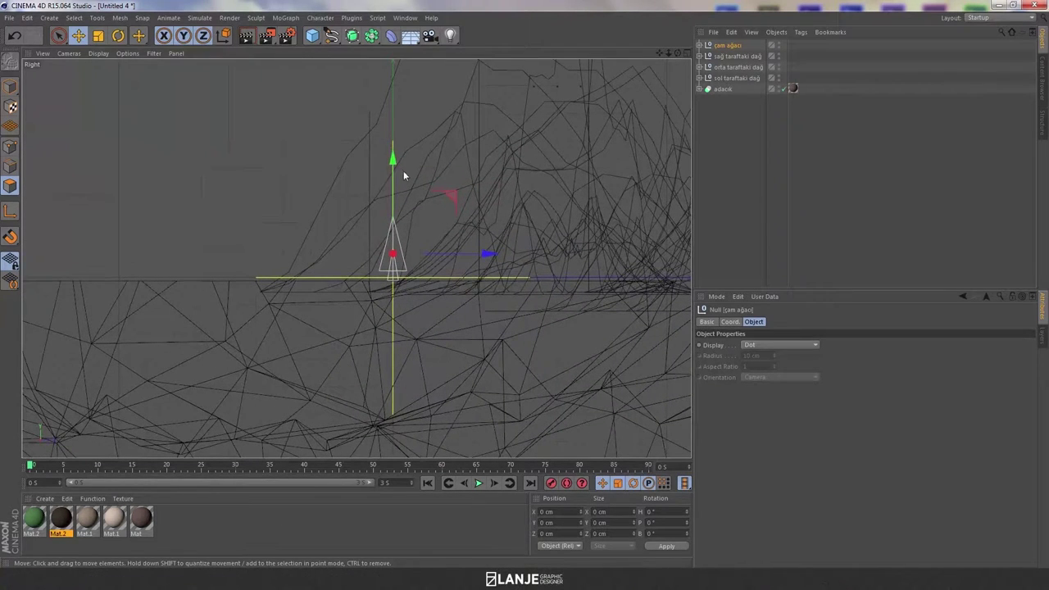
{"action": "left_click_drag", "start_coordinate": [394, 161], "coordinate": [394, 164]}
{"action": "left_click_drag", "start_coordinate": [487, 253], "coordinate": [222, 272]}
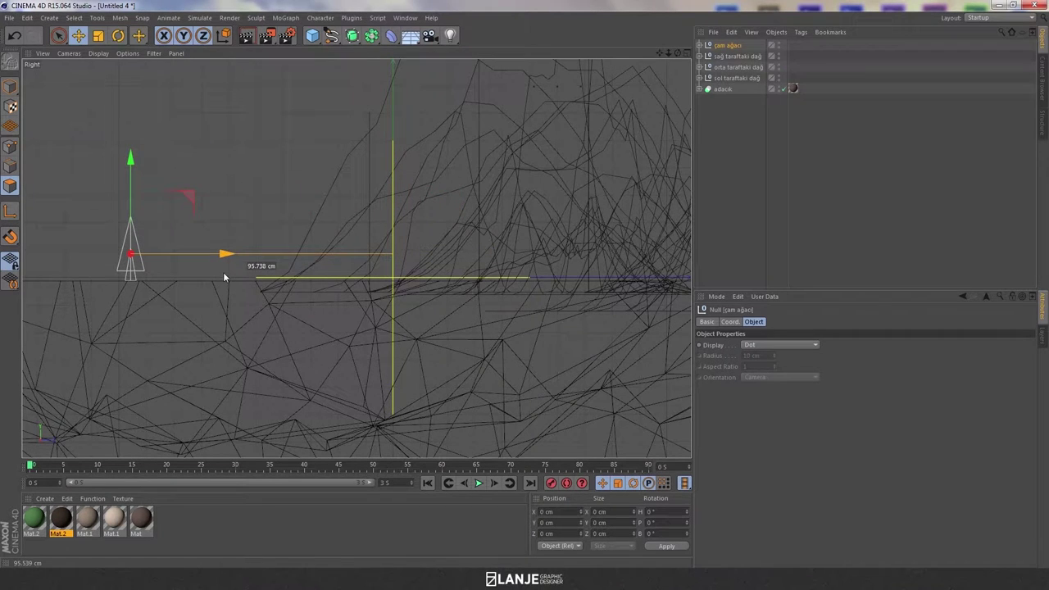
{"action": "left_click_drag", "start_coordinate": [130, 170], "coordinate": [130, 167]}
{"action": "key", "text": "F1"}
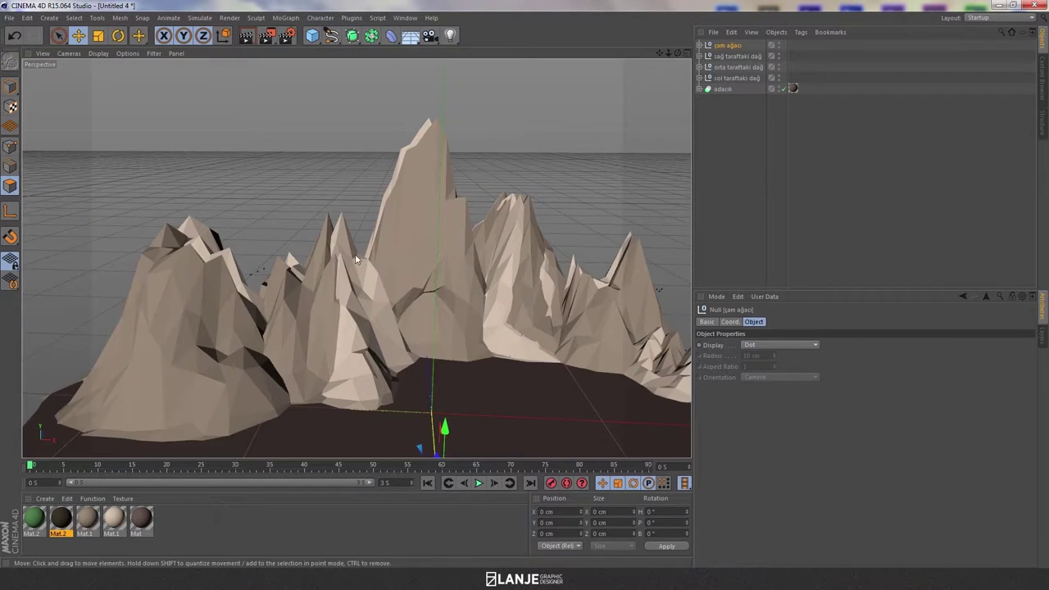
{"action": "scroll", "coordinate": [508, 320], "scroll_direction": "up", "scroll_amount": 5}
{"action": "mouse_move", "coordinate": [472, 234]}
{"action": "left_mouse_down", "text": "alt"}
{"action": "mouse_move", "coordinate": [440, 211]}
{"action": "mouse_move", "coordinate": [349, 253]}
{"action": "left_mouse_up", "text": "alt"}
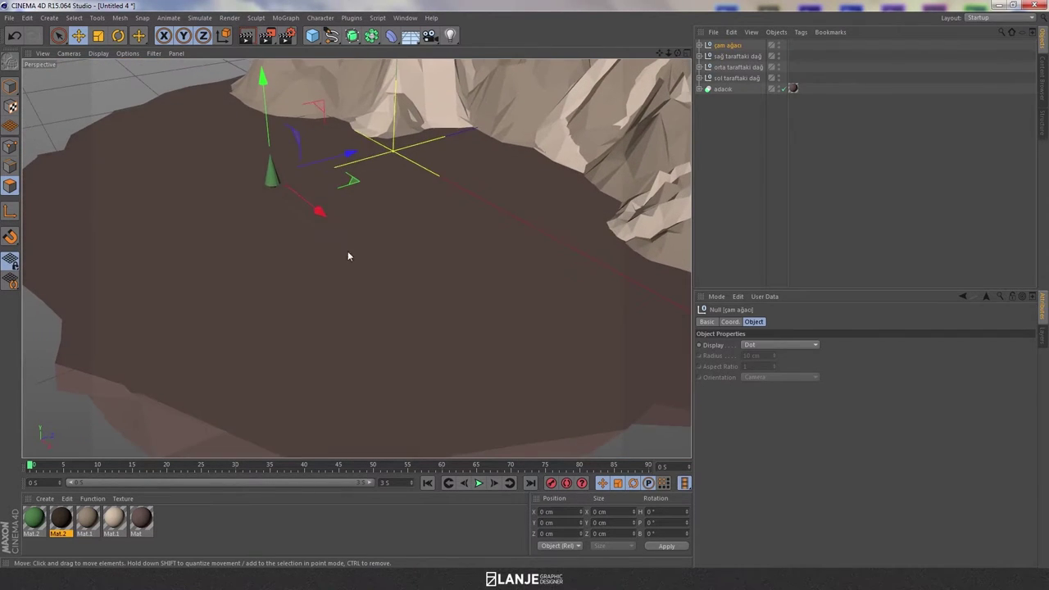
{"action": "mouse_move", "coordinate": [352, 159]}
{"action": "left_mouse_down"}
{"action": "mouse_move", "coordinate": [233, 193]}
{"action": "mouse_move", "coordinate": [273, 283]}
{"action": "mouse_move", "coordinate": [387, 244]}
{"action": "mouse_move", "coordinate": [596, 248]}
{"action": "mouse_move", "coordinate": [604, 227]}
{"action": "mouse_move", "coordinate": [658, 222]}
{"action": "mouse_move", "coordinate": [600, 229]}
{"action": "mouse_move", "coordinate": [597, 209]}
{"action": "mouse_move", "coordinate": [589, 228]}
{"action": "left_mouse_up"}
{"action": "left_click", "coordinate": [666, 235]}
Shorten the green foliage cone to 16 cm and reselect the çam ağacı group
{"action": "left_click", "coordinate": [448, 250]}
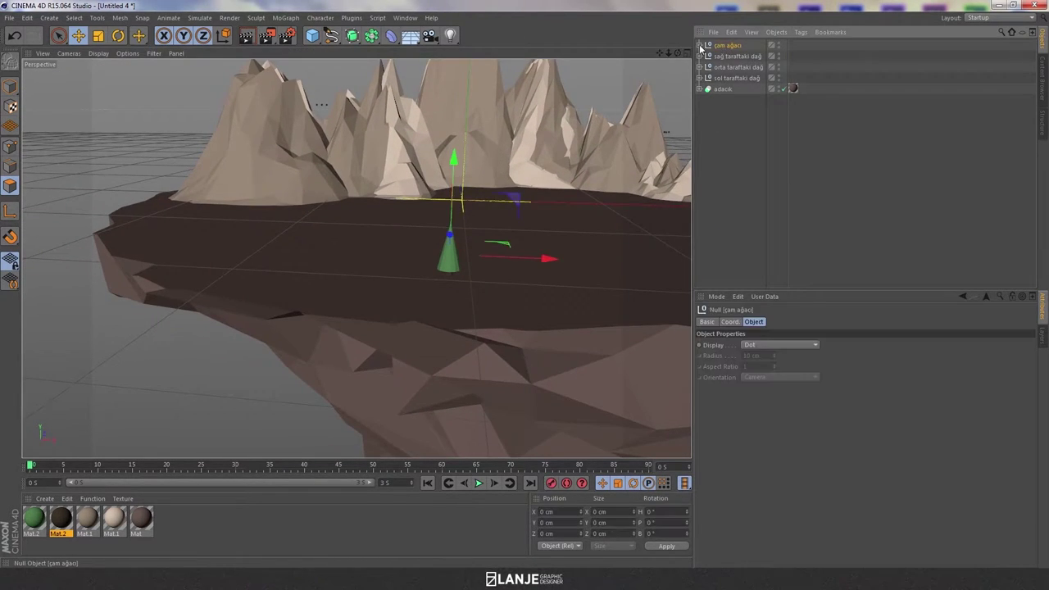
{"action": "left_click", "coordinate": [730, 68]}
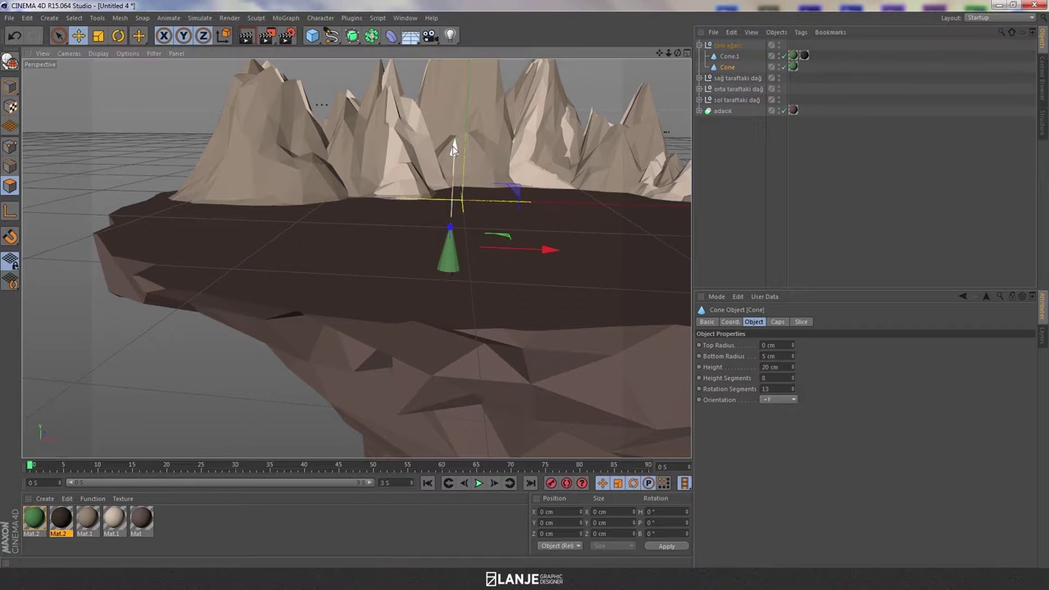
{"action": "left_click_drag", "start_coordinate": [453, 147], "coordinate": [453, 143]}
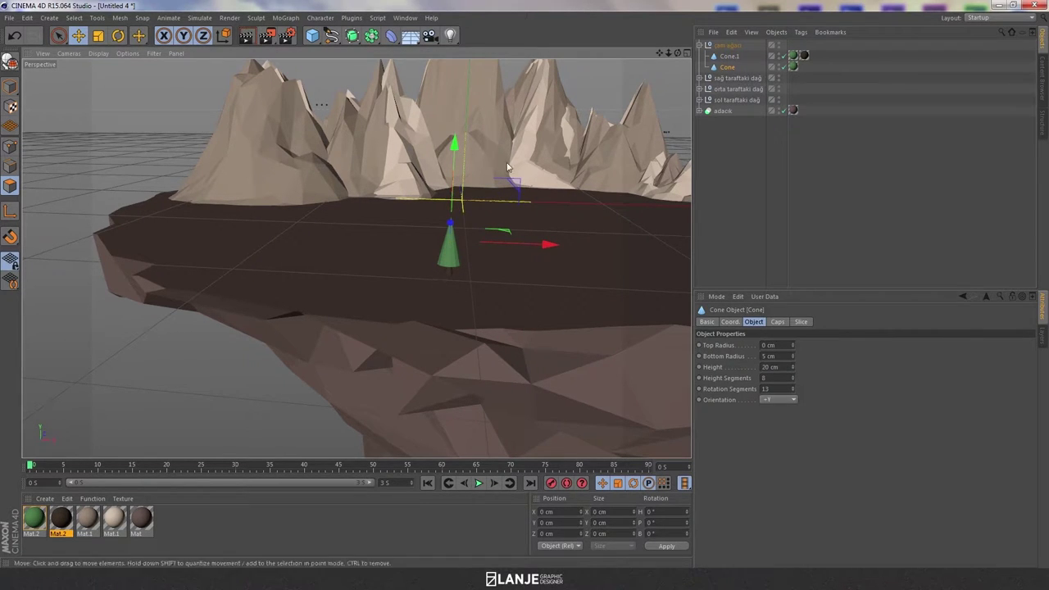
{"action": "left_click_drag", "start_coordinate": [524, 205], "coordinate": [582, 194], "text": "alt"}
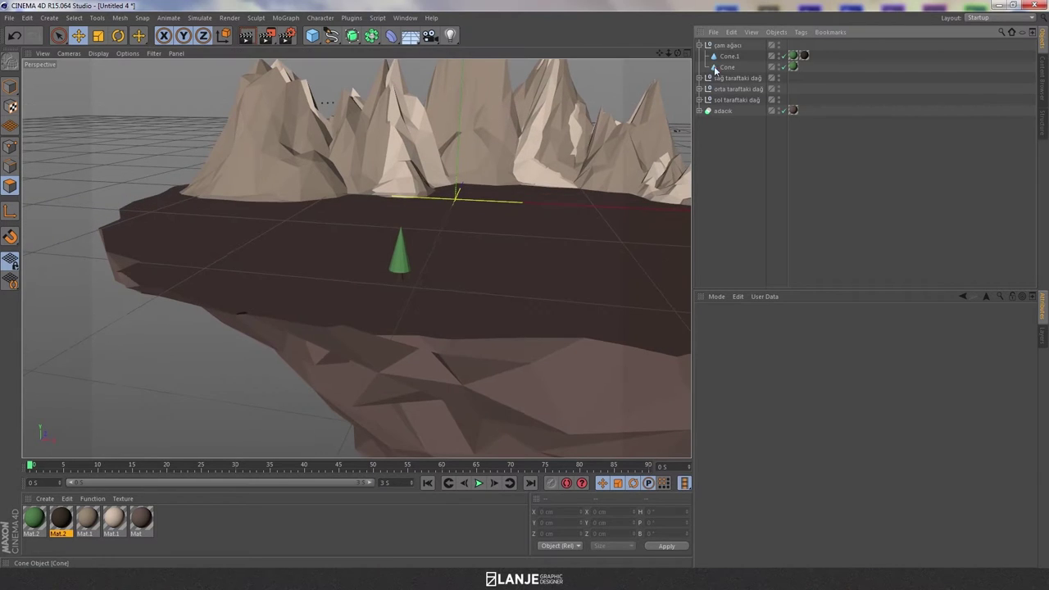
{"action": "left_click", "coordinate": [728, 55]}
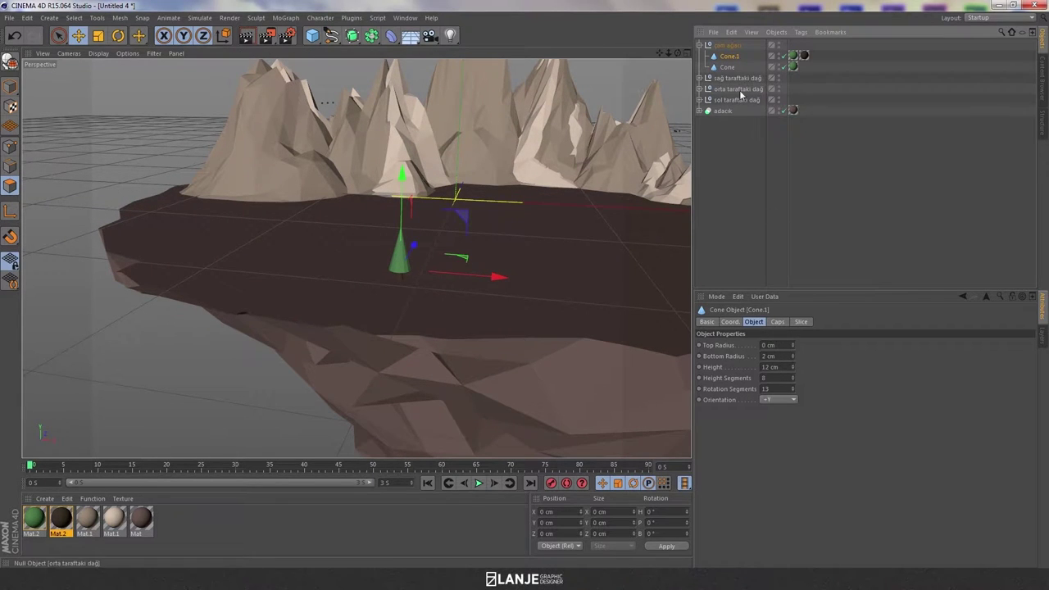
{"action": "left_click", "coordinate": [729, 67]}
{"action": "left_click", "coordinate": [791, 370]}
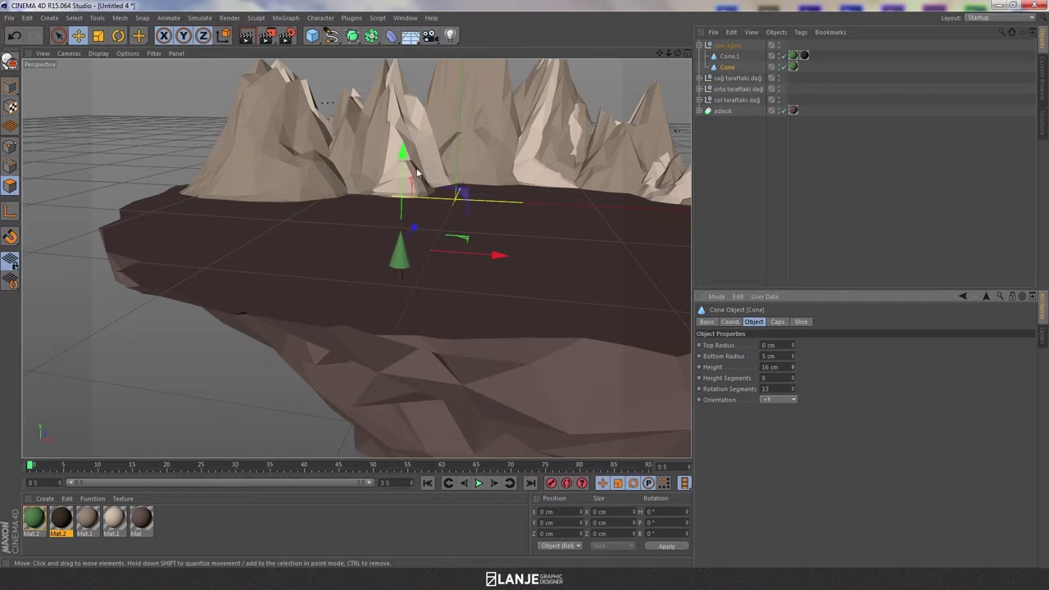
{"action": "mouse_move", "coordinate": [491, 230]}
{"action": "left_mouse_down", "text": "alt"}
{"action": "mouse_move", "coordinate": [523, 226]}
{"action": "mouse_move", "coordinate": [427, 124]}
{"action": "left_mouse_up", "text": "alt"}
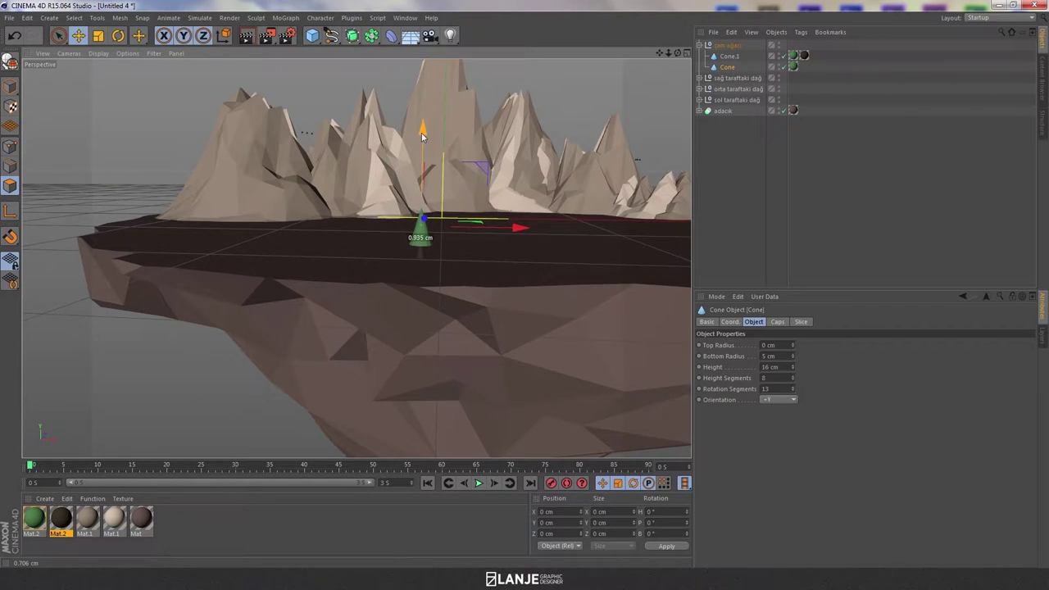
{"action": "left_click", "coordinate": [708, 138]}
{"action": "left_click", "coordinate": [699, 46]}
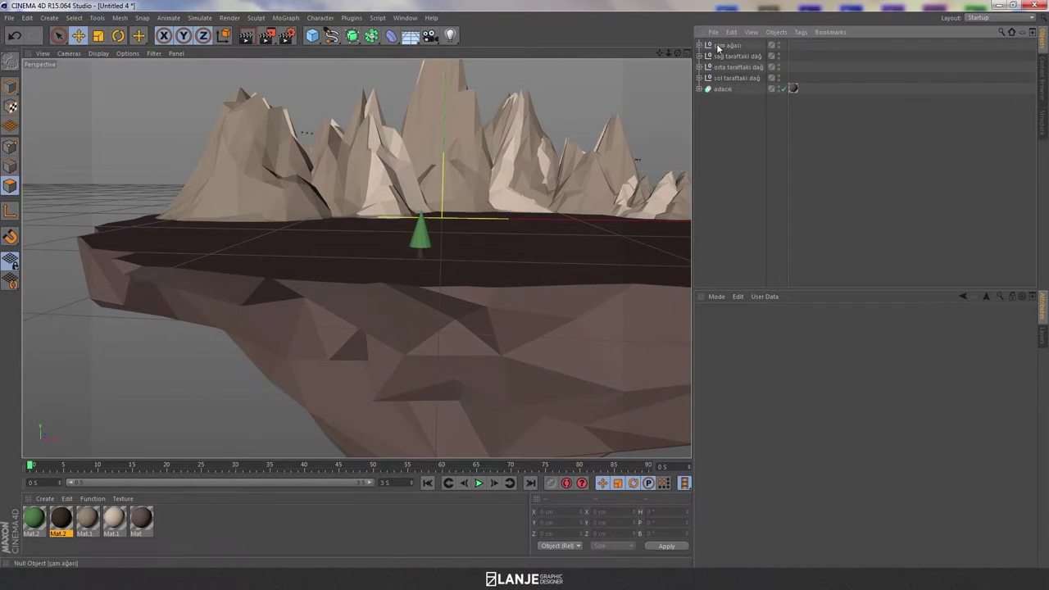
{"action": "left_click", "coordinate": [727, 45]}
In top view, paste four copies of the tree and spread them toward the back of the island
{"action": "key", "text": "F4"}
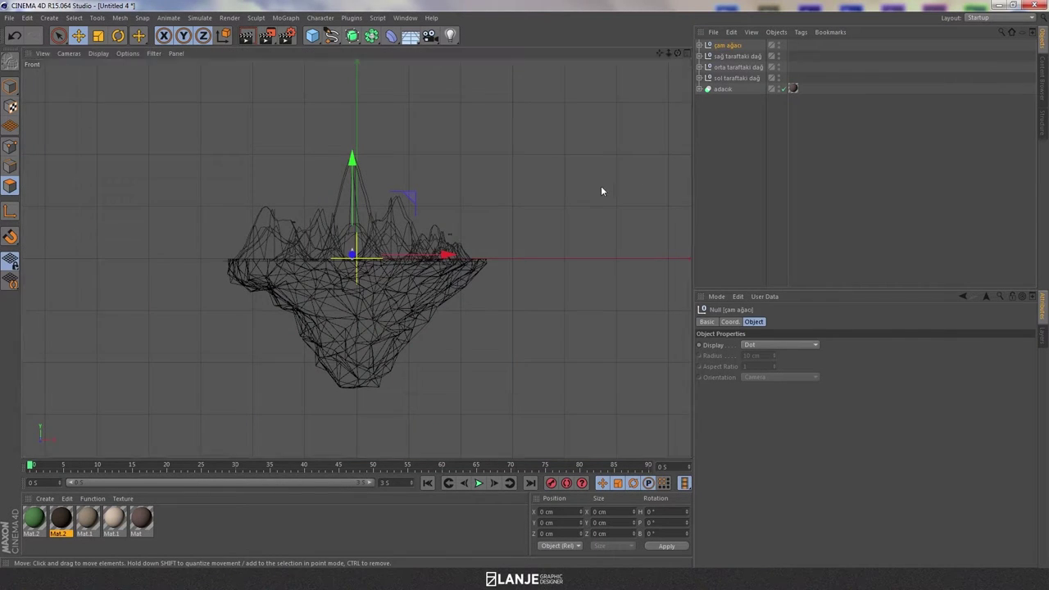
{"action": "key", "text": "F1"}
{"action": "key", "text": "F2"}
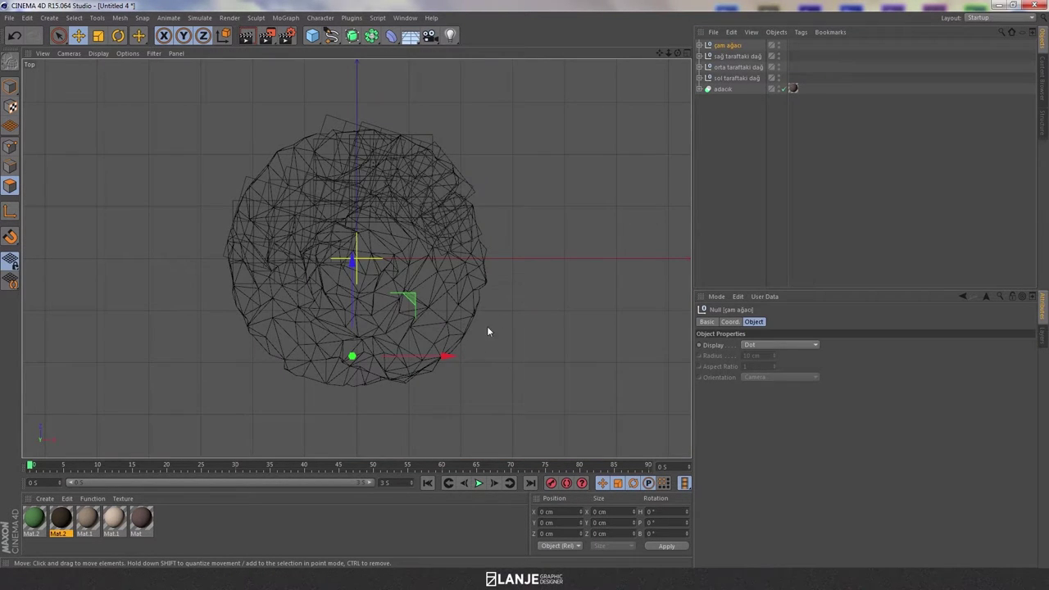
{"action": "scroll", "coordinate": [491, 336], "scroll_direction": "up", "scroll_amount": 2}
{"action": "scroll", "coordinate": [516, 337], "scroll_direction": "up", "scroll_amount": 3}
{"action": "scroll", "coordinate": [530, 331], "scroll_direction": "up", "scroll_amount": 1}
{"action": "left_click", "coordinate": [716, 221]}
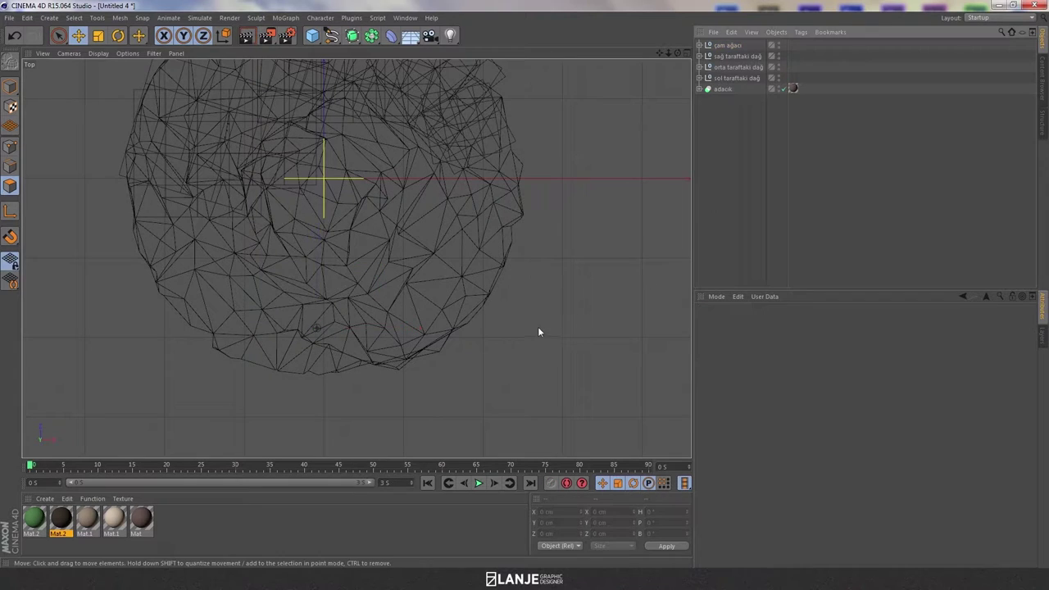
{"action": "left_click", "coordinate": [316, 328]}
{"action": "key", "text": "ctrl+c"}
{"action": "key", "text": "ctrl+v"}
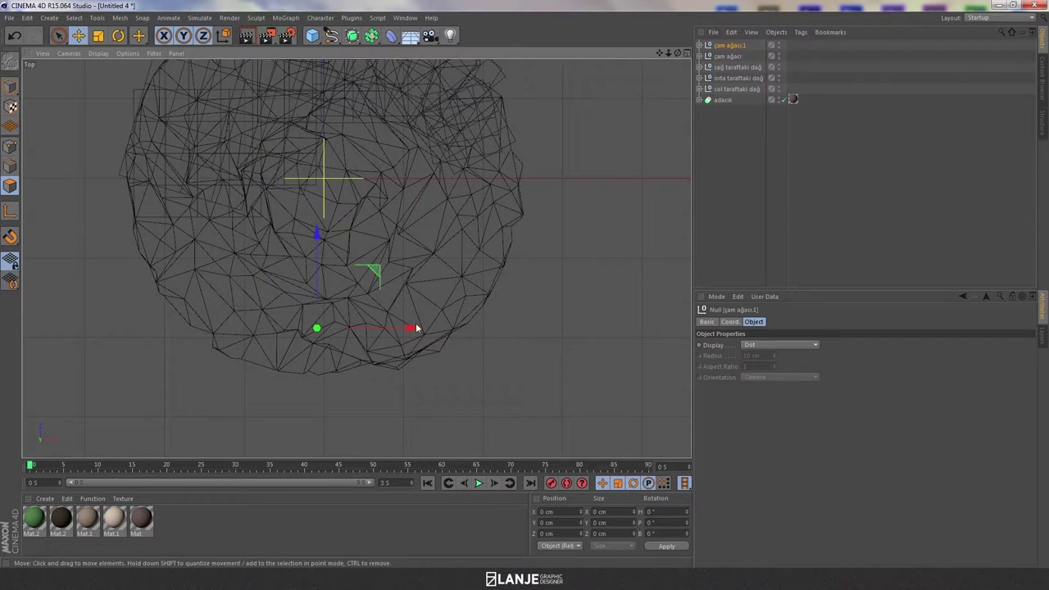
{"action": "left_click_drag", "start_coordinate": [416, 327], "coordinate": [468, 328]}
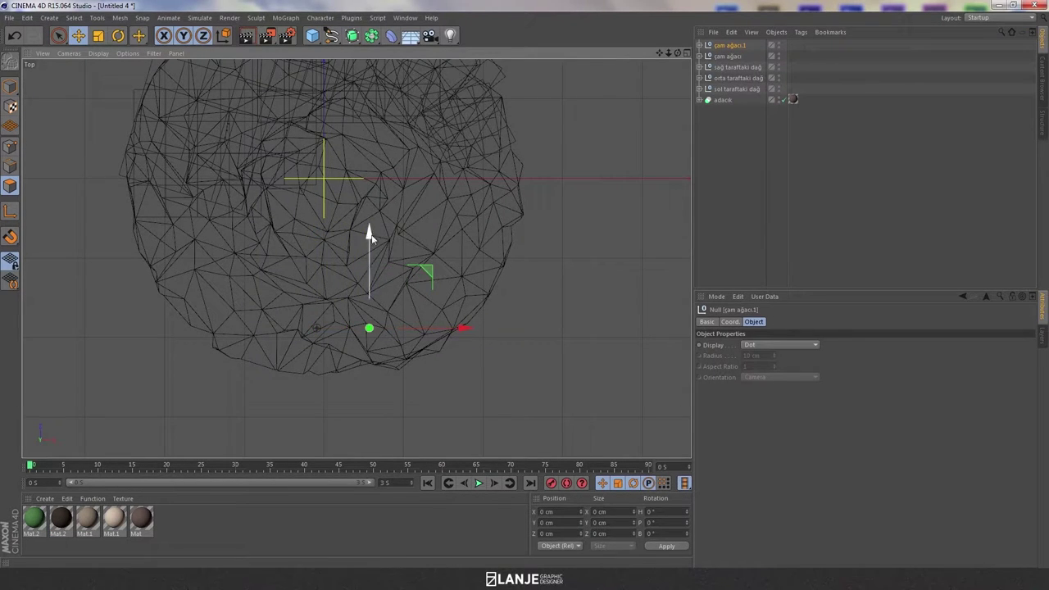
{"action": "left_click_drag", "start_coordinate": [369, 235], "coordinate": [375, 222]}
{"action": "key", "text": "ctrl+c"}
{"action": "key", "text": "ctrl+v"}
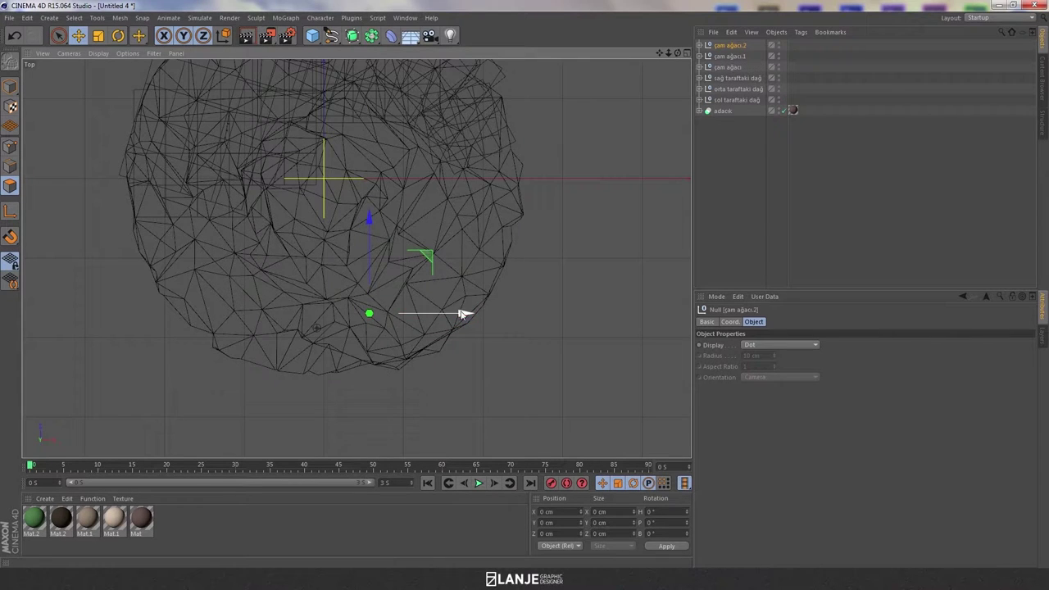
{"action": "left_click_drag", "start_coordinate": [462, 313], "coordinate": [509, 314]}
{"action": "left_click_drag", "start_coordinate": [417, 223], "coordinate": [420, 200]}
{"action": "key", "text": "ctrl+c"}
{"action": "key", "text": "ctrl+v"}
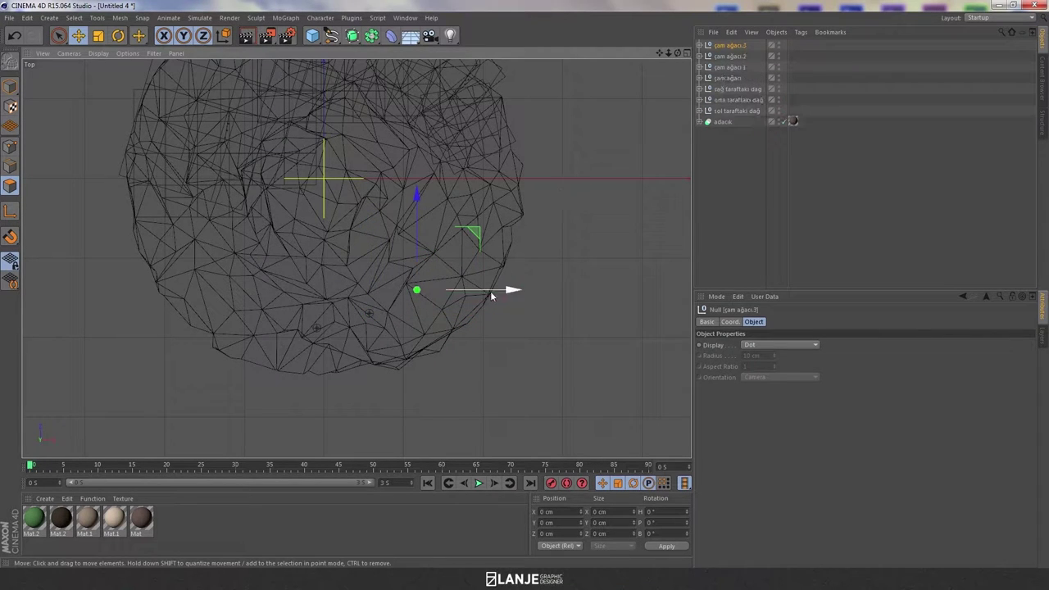
{"action": "left_click_drag", "start_coordinate": [508, 290], "coordinate": [419, 290]}
{"action": "left_click_drag", "start_coordinate": [328, 197], "coordinate": [333, 168]}
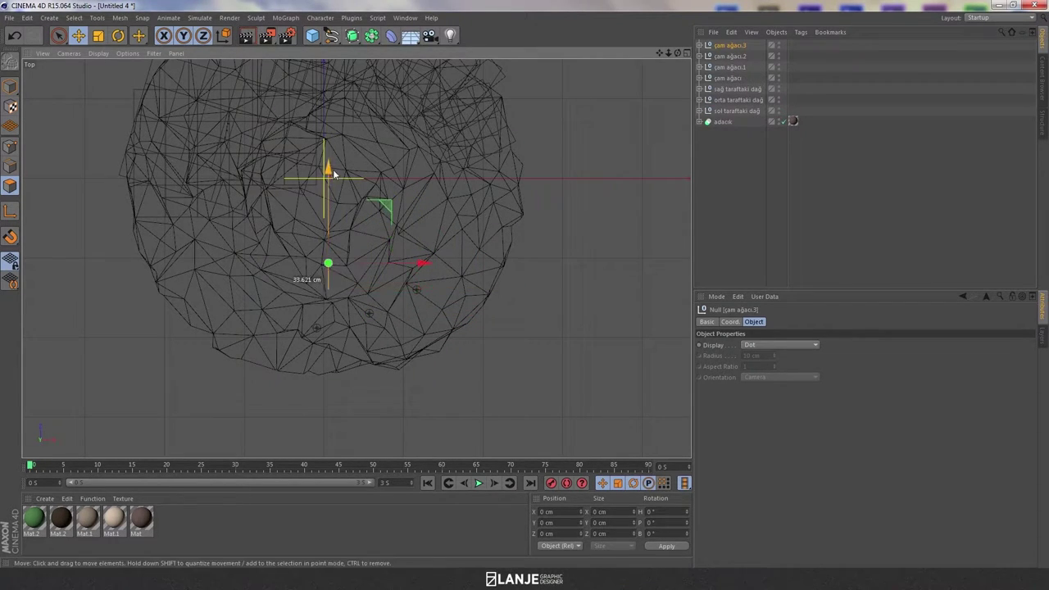
{"action": "key", "text": "ctrl+c"}
{"action": "key", "text": "ctrl+v"}
{"action": "left_click_drag", "start_coordinate": [424, 262], "coordinate": [501, 262]}
{"action": "left_click_drag", "start_coordinate": [410, 164], "coordinate": [411, 139]}
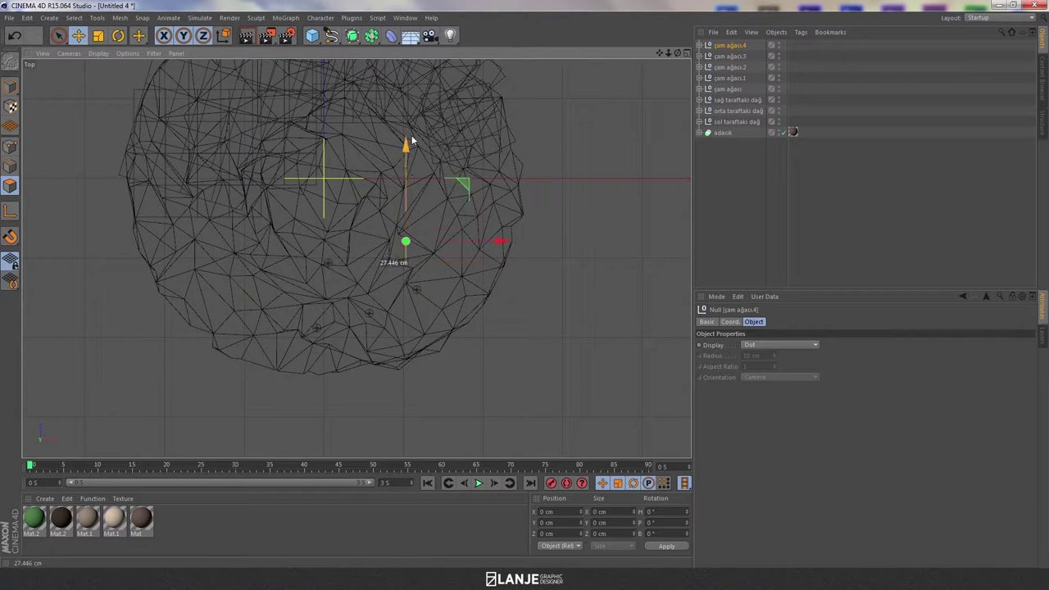
Paste five more tree copies, up to çam ağacı.9, and scatter them across the island
{"action": "key", "text": "ctrl+c"}
{"action": "key", "text": "ctrl+v"}
{"action": "left_click_drag", "start_coordinate": [500, 230], "coordinate": [311, 242]}
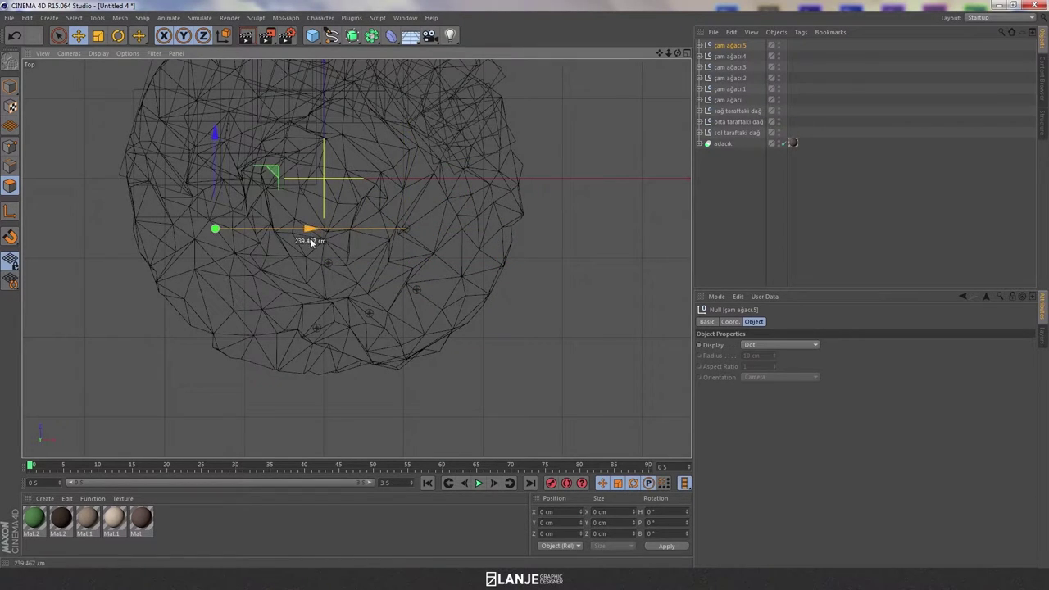
{"action": "key", "text": "ctrl+c"}
{"action": "key", "text": "ctrl+v"}
{"action": "left_click_drag", "start_coordinate": [213, 139], "coordinate": [216, 205]}
{"action": "key", "text": "ctrl+c"}
{"action": "key", "text": "ctrl+v"}
{"action": "left_click_drag", "start_coordinate": [307, 286], "coordinate": [372, 294]}
{"action": "mouse_move", "coordinate": [267, 199]}
{"action": "left_mouse_down"}
{"action": "mouse_move", "coordinate": [267, 237]}
{"action": "mouse_move", "coordinate": [338, 92]}
{"action": "left_mouse_up"}
{"action": "key", "text": "ctrl+c"}
{"action": "key", "text": "ctrl+v"}
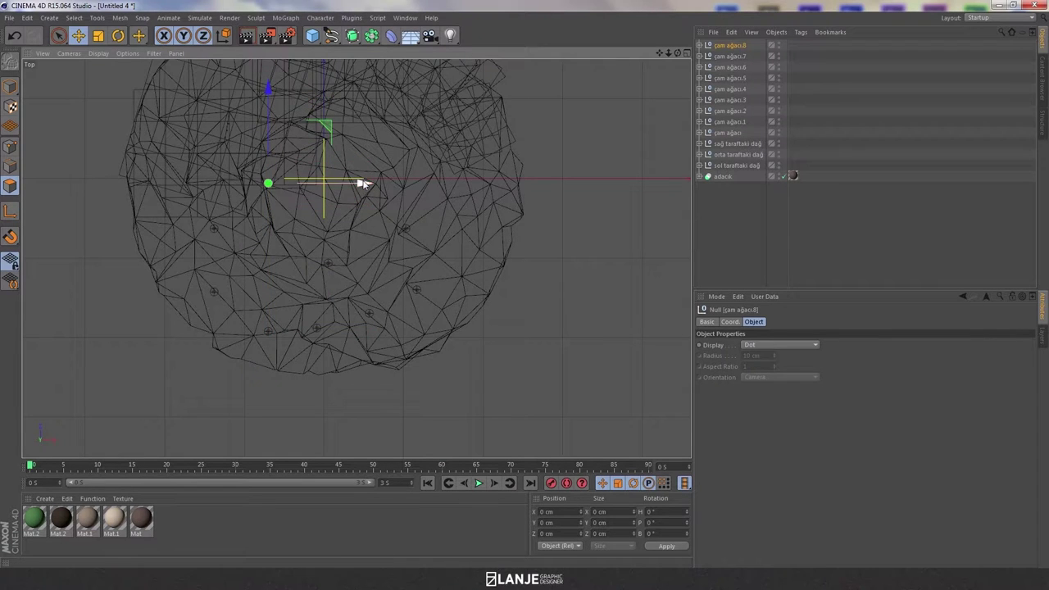
{"action": "left_click_drag", "start_coordinate": [363, 183], "coordinate": [462, 187]}
{"action": "left_click_drag", "start_coordinate": [369, 92], "coordinate": [370, 97]}
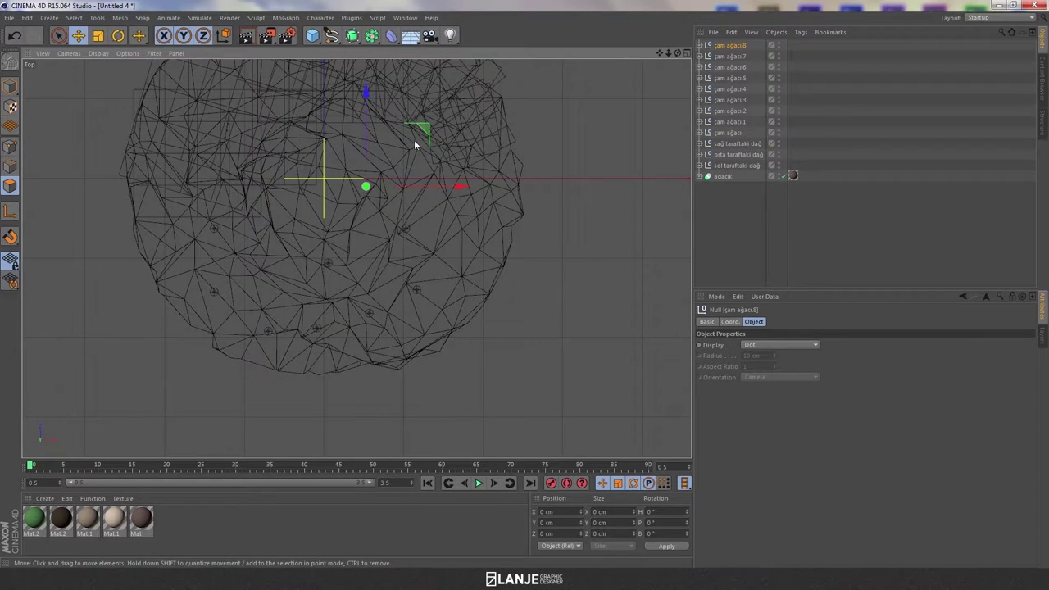
{"action": "key", "text": "ctrl+c"}
{"action": "key", "text": "ctrl+v"}
{"action": "mouse_move", "coordinate": [459, 187]}
{"action": "left_mouse_down"}
{"action": "mouse_move", "coordinate": [571, 201]}
{"action": "mouse_move", "coordinate": [583, 190]}
{"action": "left_mouse_up"}
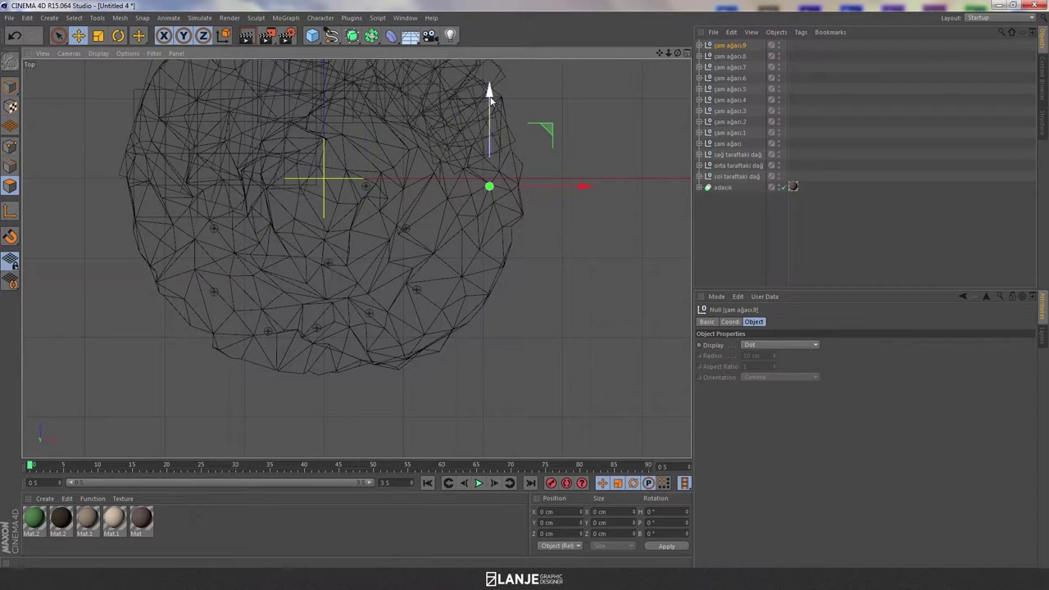
{"action": "left_click_drag", "start_coordinate": [489, 95], "coordinate": [486, 154]}
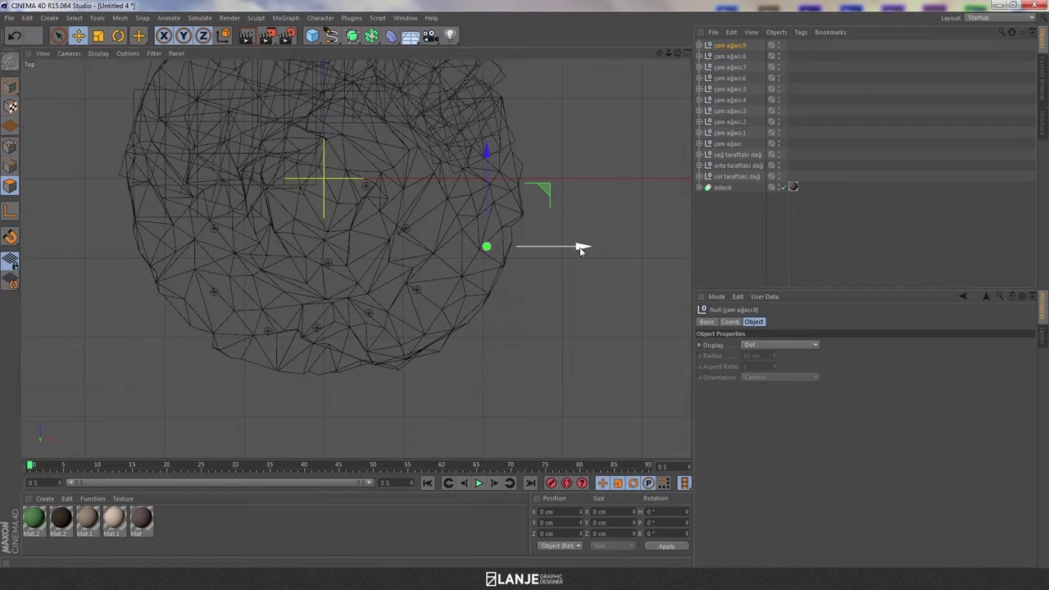
{"action": "key", "text": "F1"}
Shift one of the pine trees sideways on the island
{"action": "scroll", "coordinate": [524, 298], "scroll_direction": "up", "scroll_amount": 3}
{"action": "scroll", "coordinate": [567, 300], "scroll_direction": "up", "scroll_amount": 2}
{"action": "scroll", "coordinate": [544, 272], "scroll_direction": "up", "scroll_amount": 2}
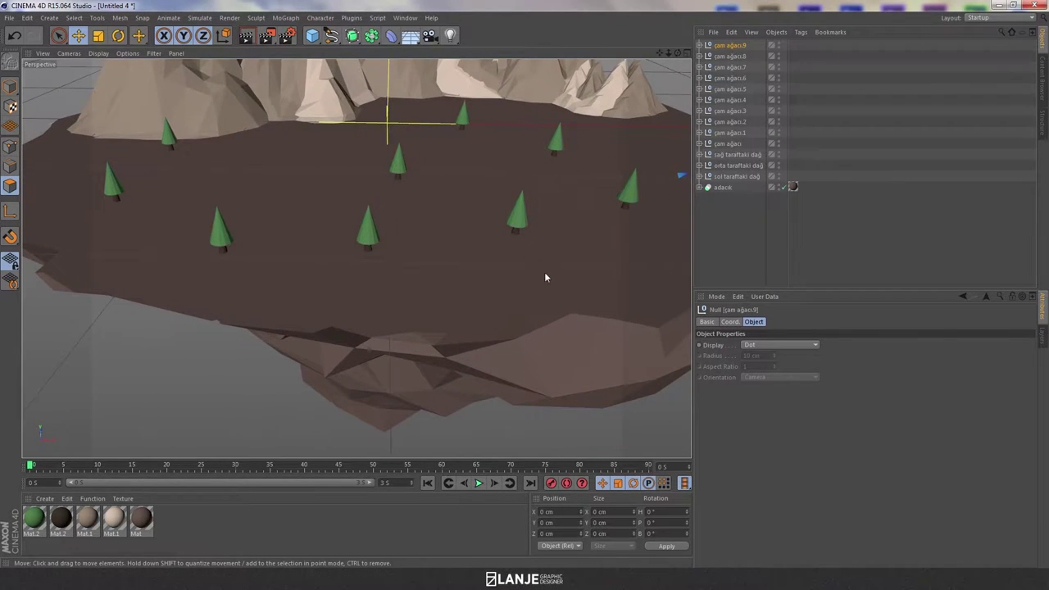
{"action": "left_click", "coordinate": [723, 227]}
{"action": "mouse_move", "coordinate": [571, 228]}
{"action": "left_mouse_down", "text": "alt"}
{"action": "mouse_move", "coordinate": [483, 223]}
{"action": "mouse_move", "coordinate": [391, 250]}
{"action": "left_mouse_up", "text": "alt"}
{"action": "left_click", "coordinate": [485, 195]}
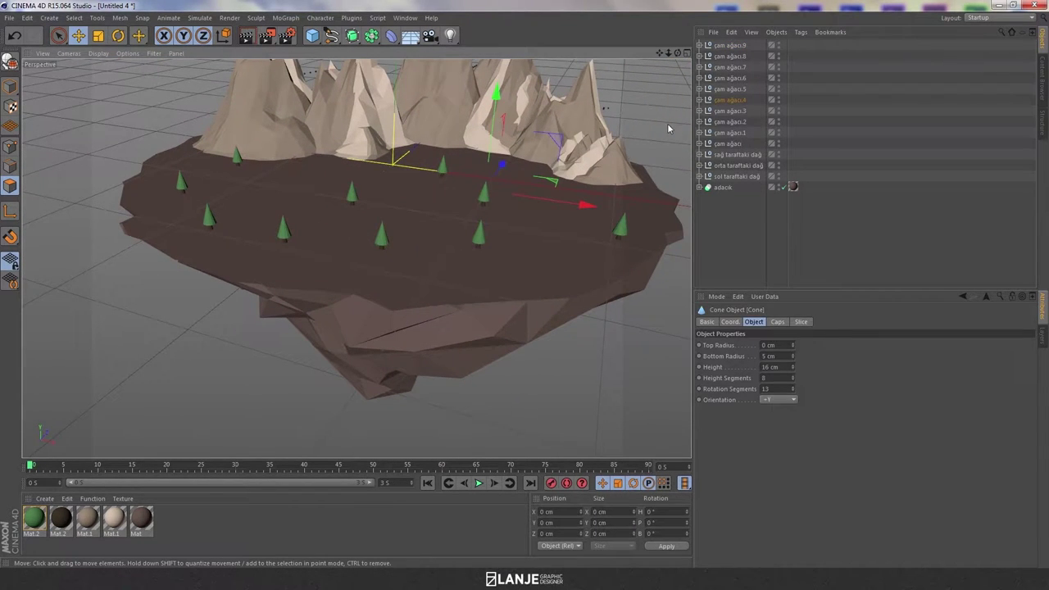
{"action": "left_click_drag", "start_coordinate": [583, 202], "coordinate": [620, 211]}
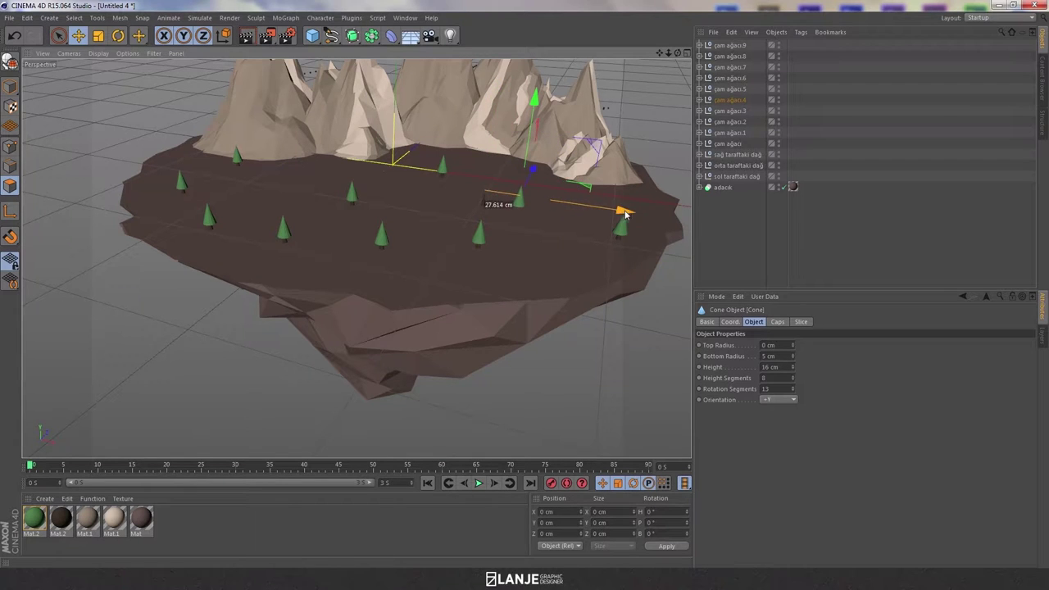
{"action": "key", "text": "ctrl+z"}
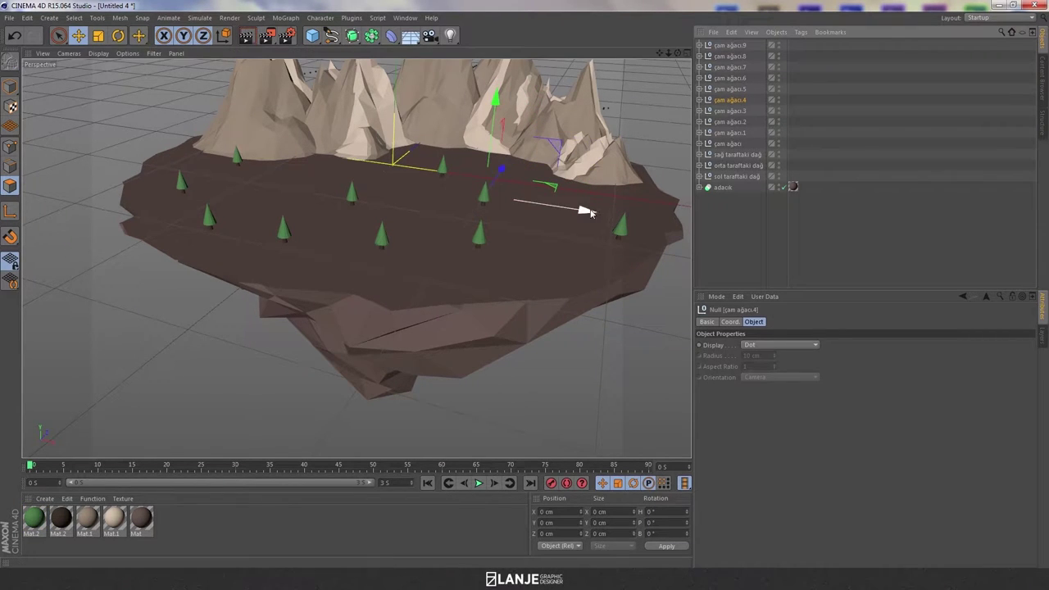
{"action": "left_click_drag", "start_coordinate": [585, 212], "coordinate": [616, 216]}
{"action": "left_click", "coordinate": [599, 305]}
{"action": "mouse_move", "coordinate": [598, 304]}
{"action": "left_mouse_down", "text": "alt"}
{"action": "mouse_move", "coordinate": [551, 334]}
{"action": "mouse_move", "coordinate": [451, 185]}
{"action": "left_mouse_up", "text": "alt"}
Delete the tree group çam ağacı.8
{"action": "left_click", "coordinate": [395, 168]}
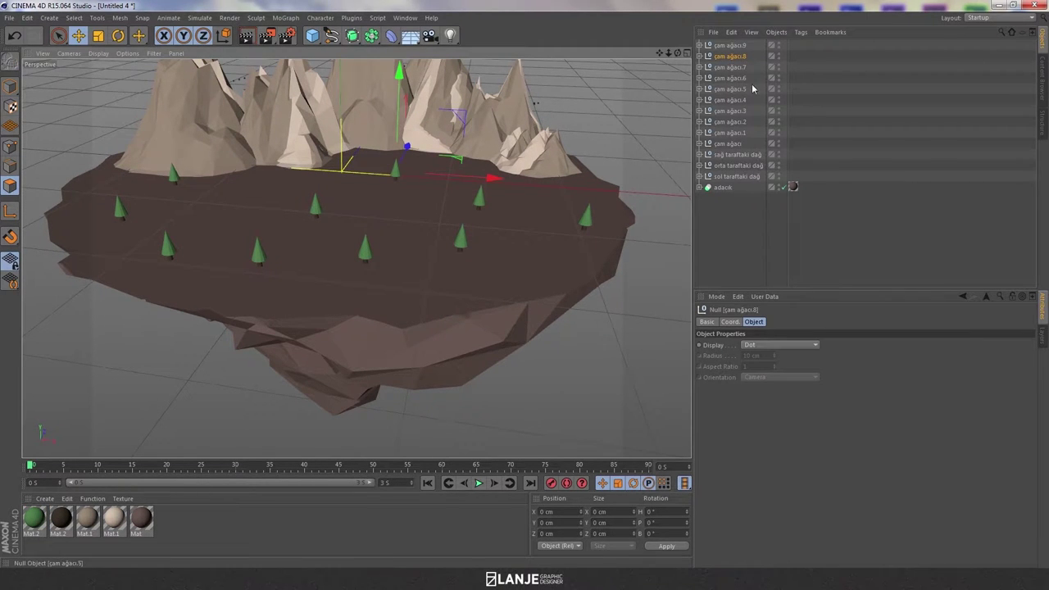
{"action": "left_click", "coordinate": [689, 172]}
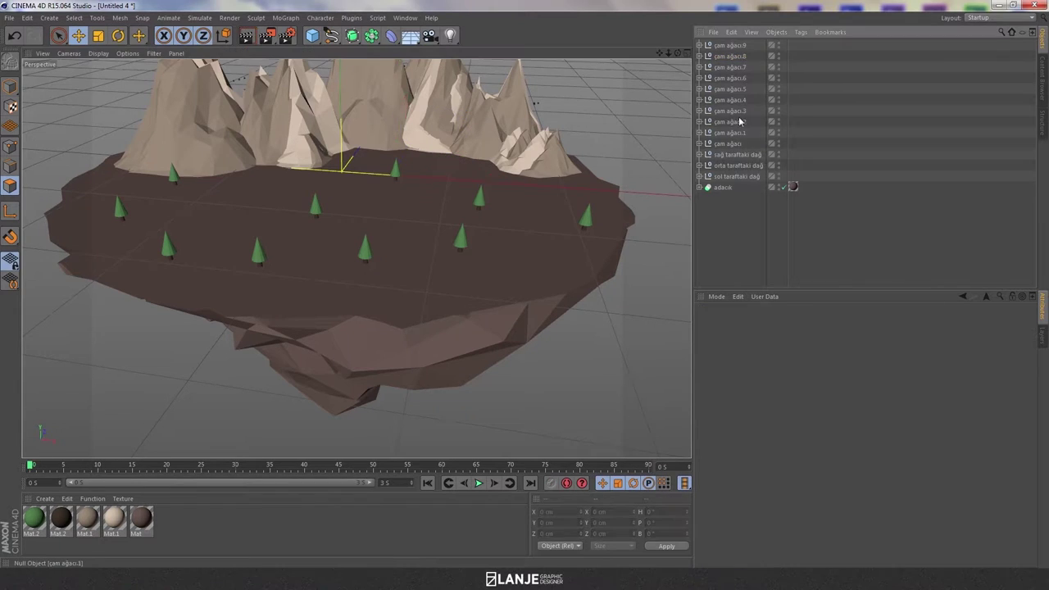
{"action": "left_click", "coordinate": [732, 55]}
{"action": "key", "text": "Delete"}
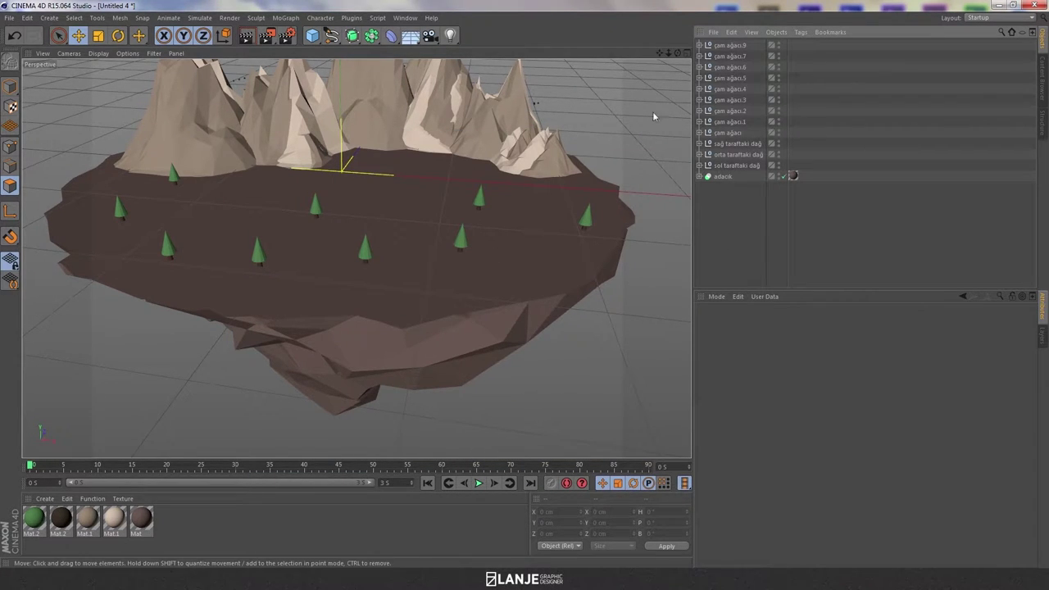
Switch to the wireframe Right side view and frame the pine trees, undoing a trial tree nudge
{"action": "left_click", "coordinate": [724, 133]}
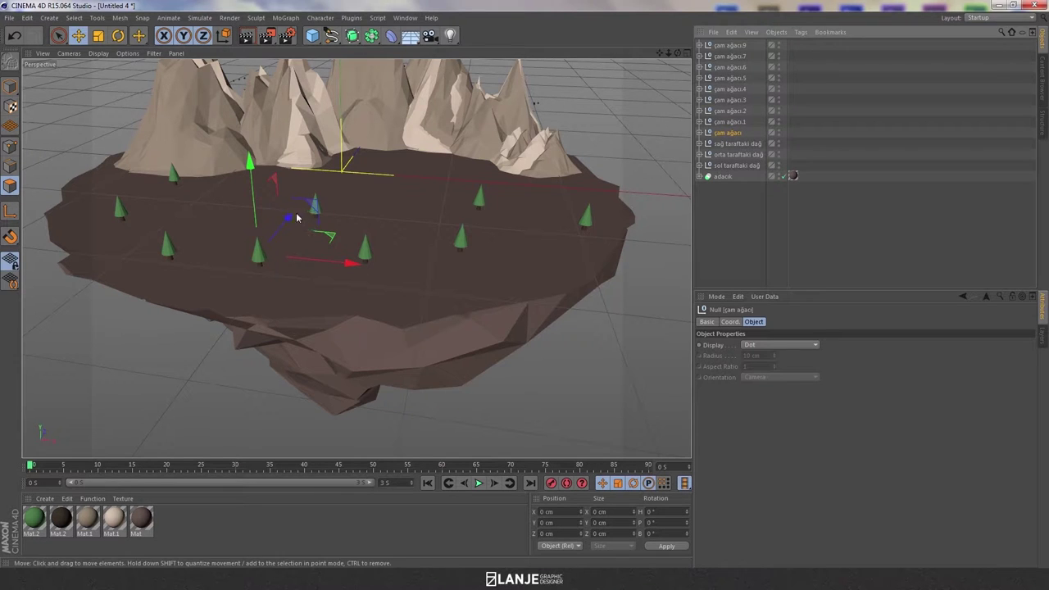
{"action": "left_click_drag", "start_coordinate": [297, 218], "coordinate": [276, 246]}
{"action": "mouse_move", "coordinate": [434, 254]}
{"action": "left_mouse_down", "text": "alt"}
{"action": "mouse_move", "coordinate": [494, 305]}
{"action": "mouse_move", "coordinate": [522, 234]}
{"action": "left_mouse_up", "text": "alt"}
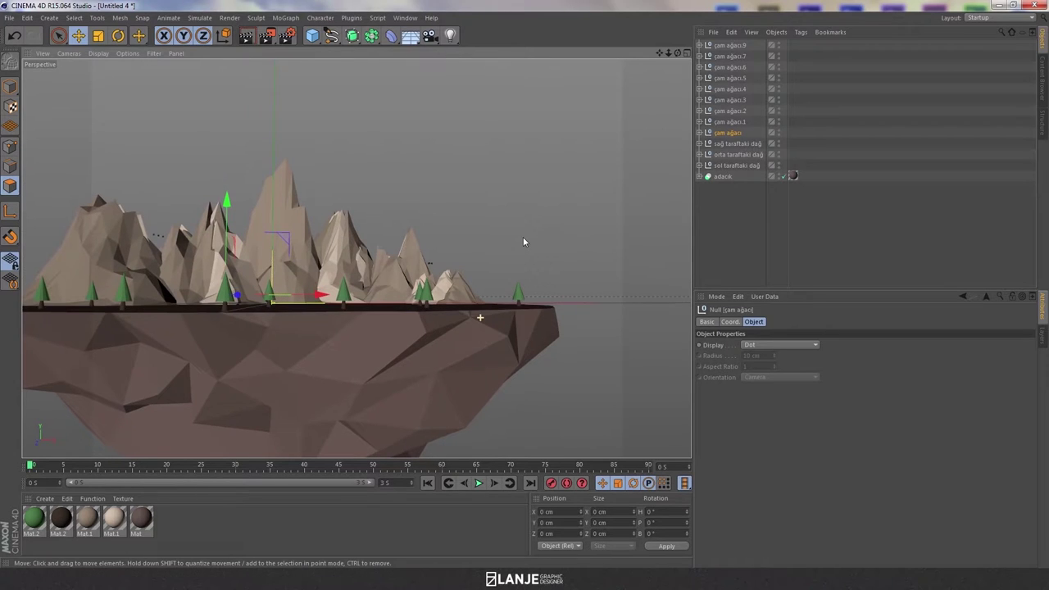
{"action": "key", "text": "F2"}
{"action": "key", "text": "F3"}
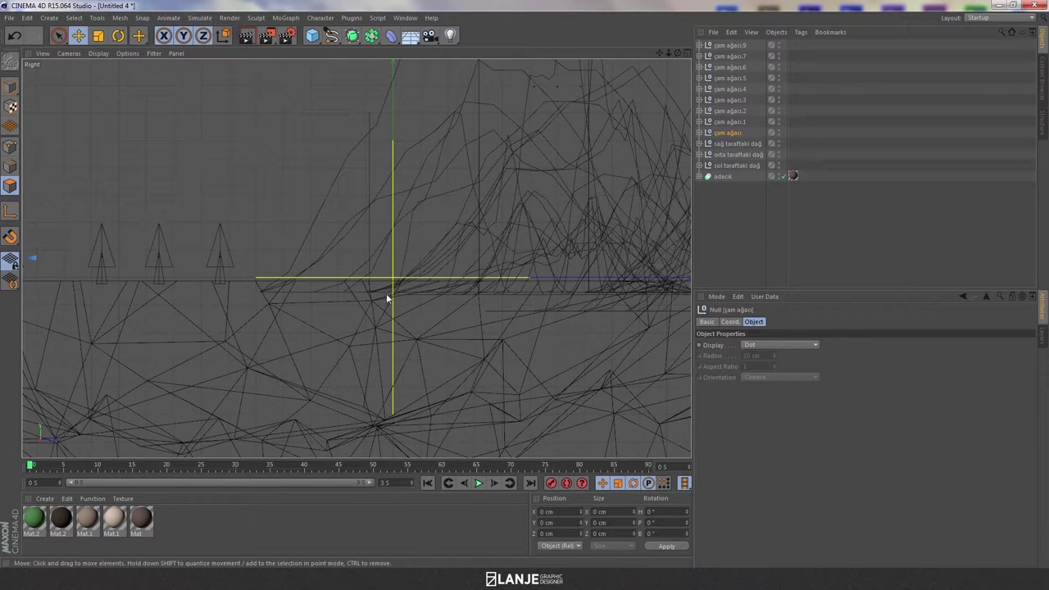
{"action": "middle_click_drag", "start_coordinate": [182, 314], "coordinate": [563, 305], "text": "alt"}
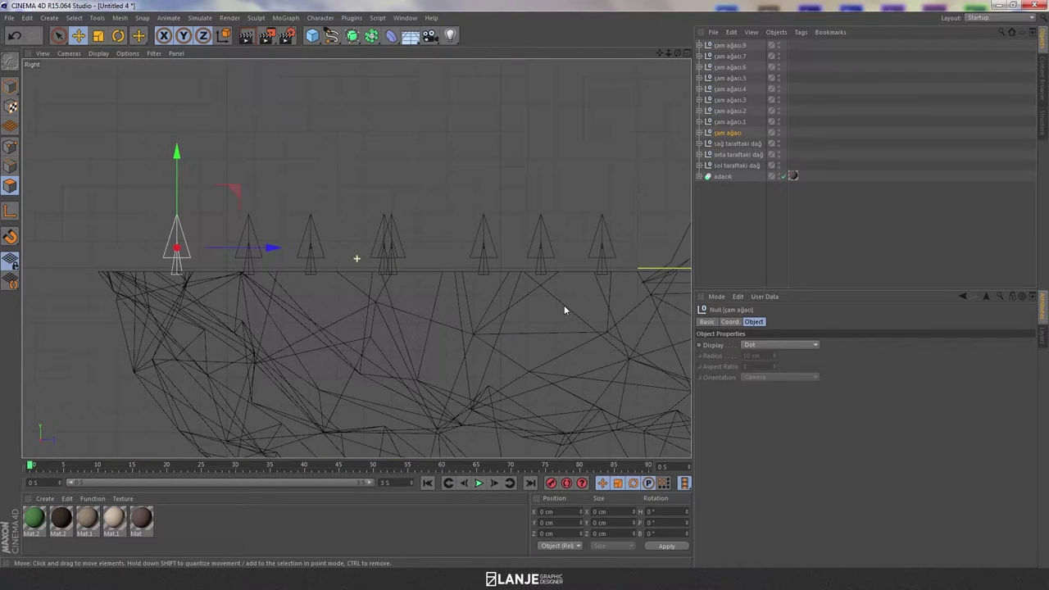
{"action": "left_click_drag", "start_coordinate": [176, 159], "coordinate": [176, 163]}
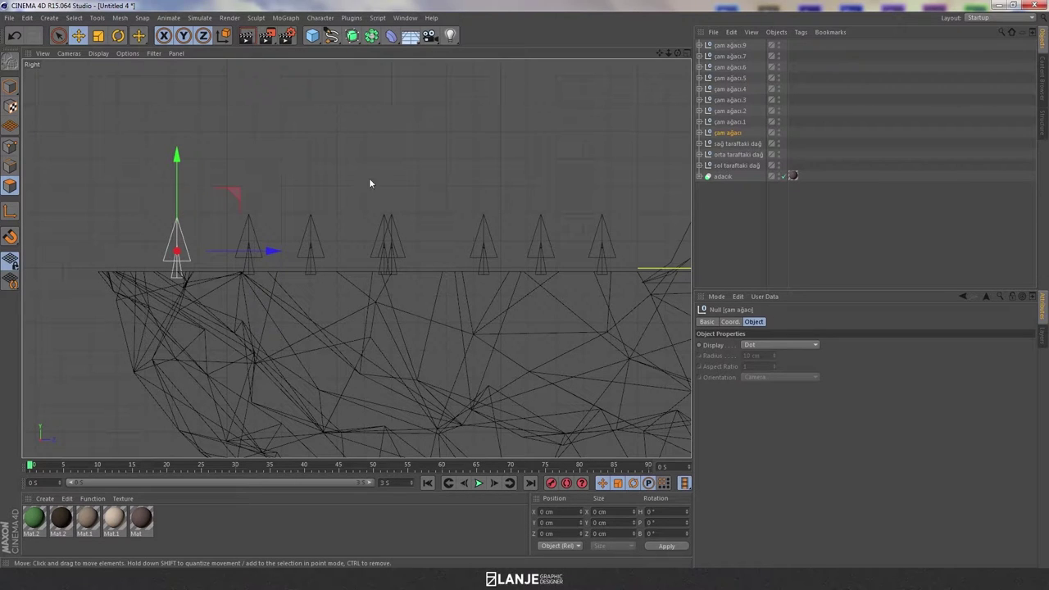
{"action": "key", "text": "ctrl+z"}
Select all nine pine trees and raise them together by about 1.3 cm
{"action": "left_click", "coordinate": [727, 46]}
{"action": "left_click", "coordinate": [728, 132], "text": "shift"}
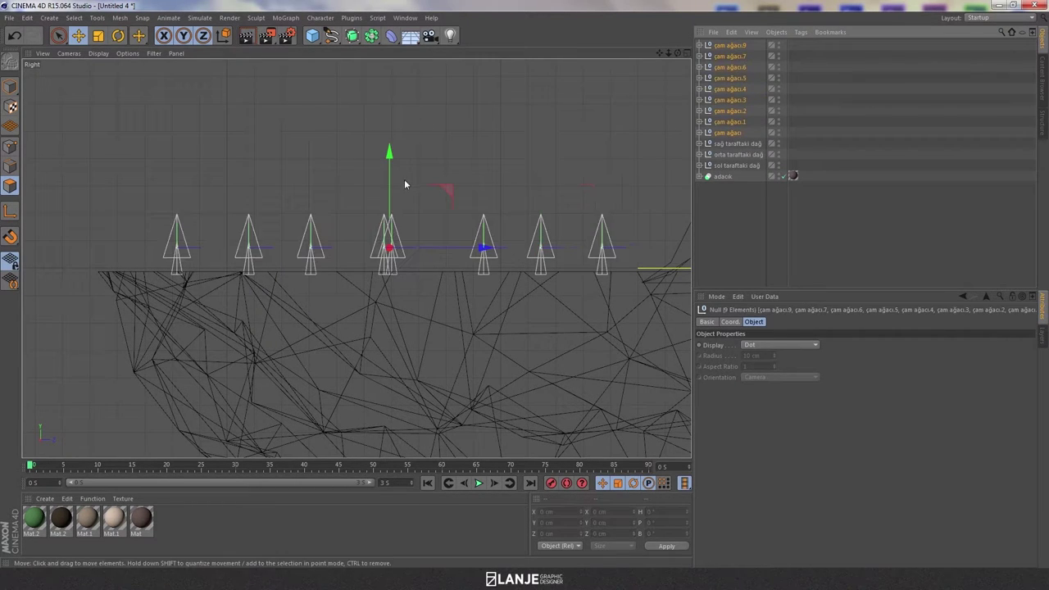
{"action": "left_click_drag", "start_coordinate": [390, 154], "coordinate": [392, 159]}
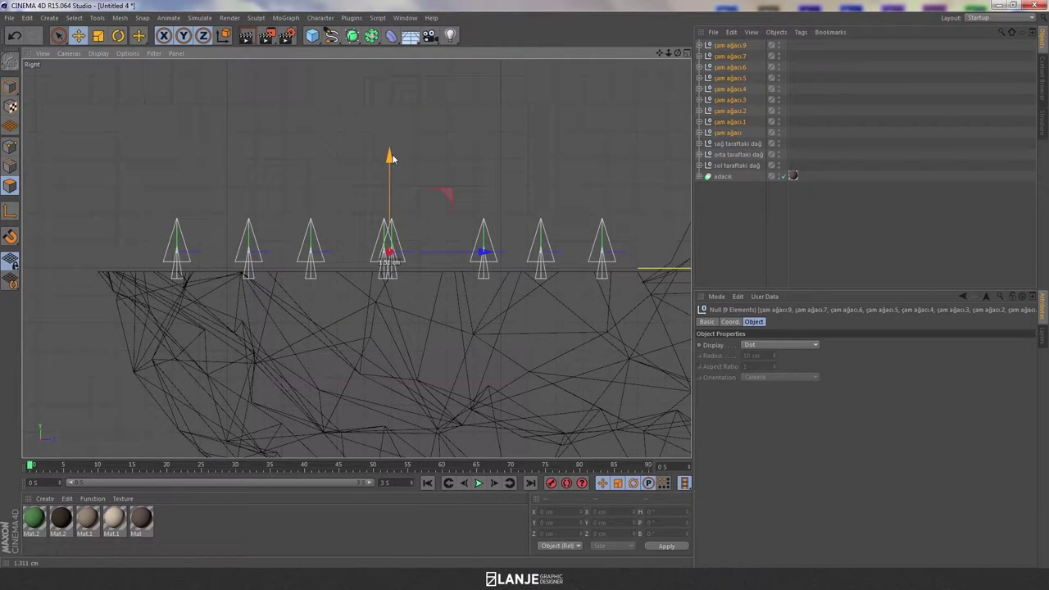
{"action": "key", "text": "F1"}
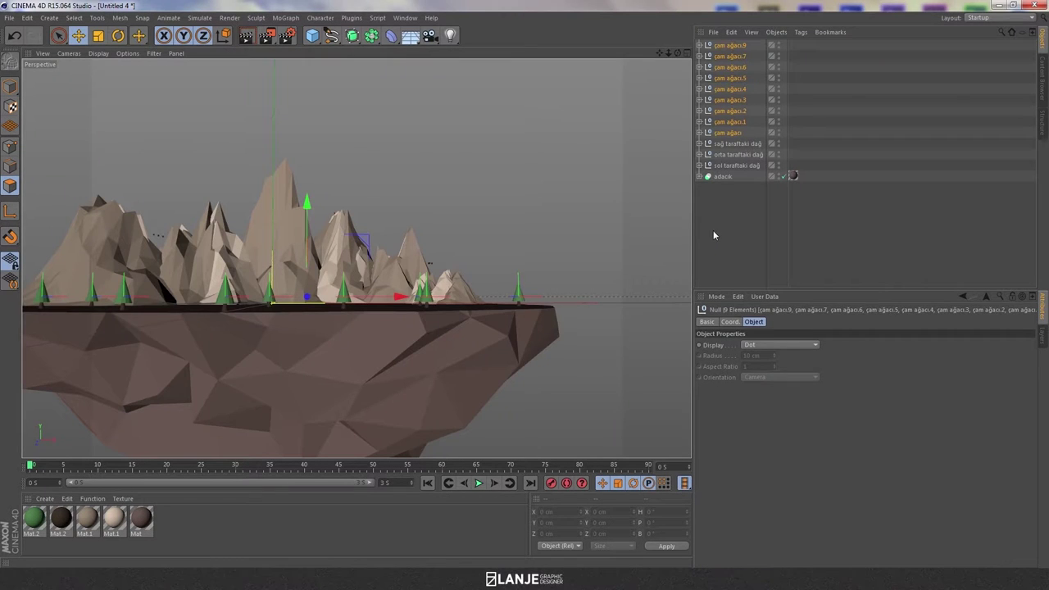
{"action": "left_click", "coordinate": [712, 235]}
Shift pine trees çam ağacı.1, .3 and .4 slightly across the island
{"action": "left_click_drag", "start_coordinate": [601, 227], "coordinate": [585, 283], "text": "alt"}
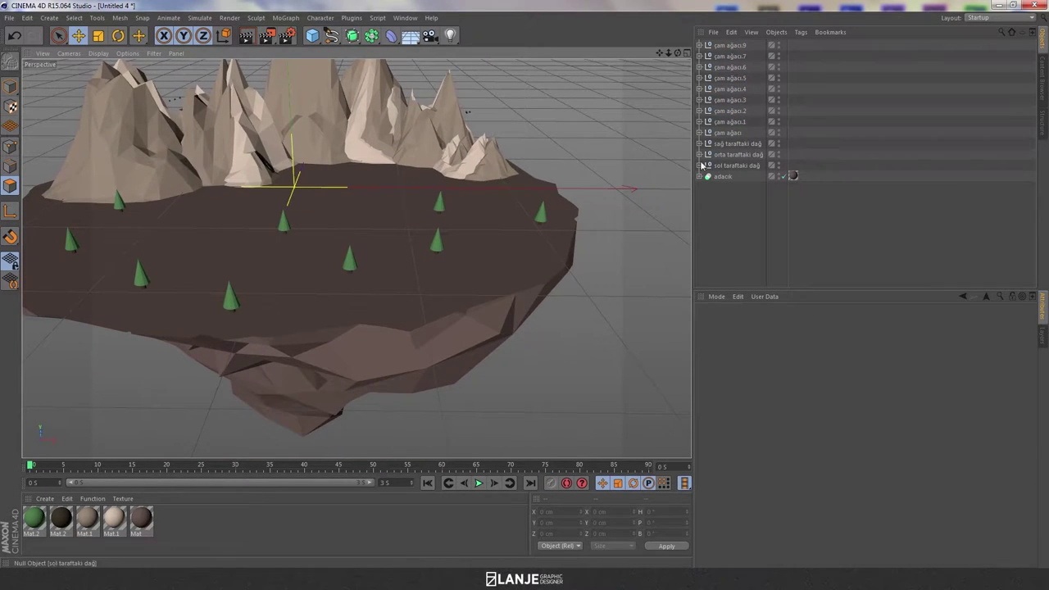
{"action": "left_click", "coordinate": [729, 121]}
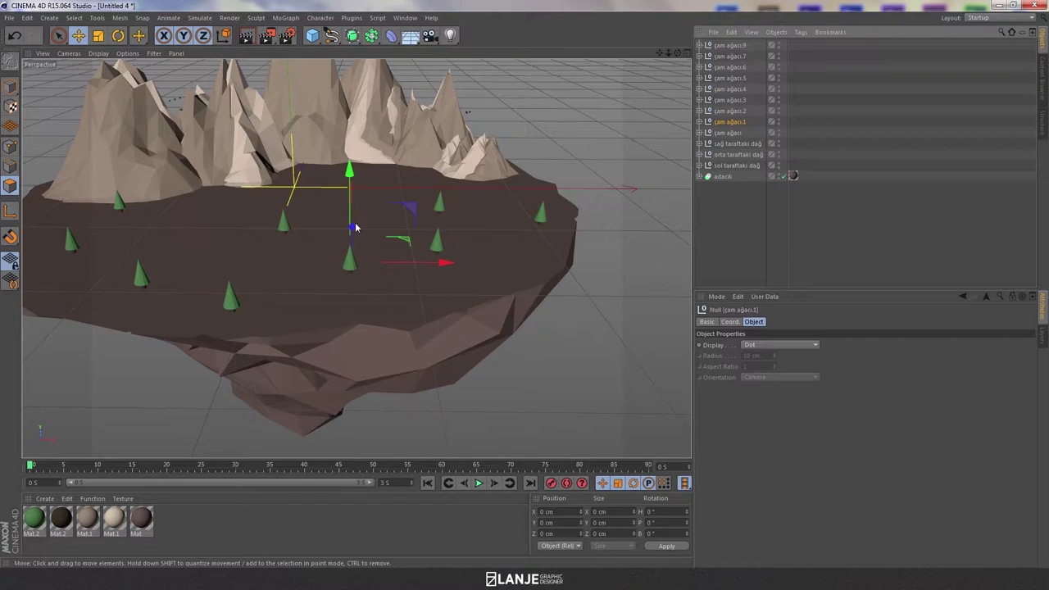
{"action": "left_click_drag", "start_coordinate": [352, 228], "coordinate": [358, 237]}
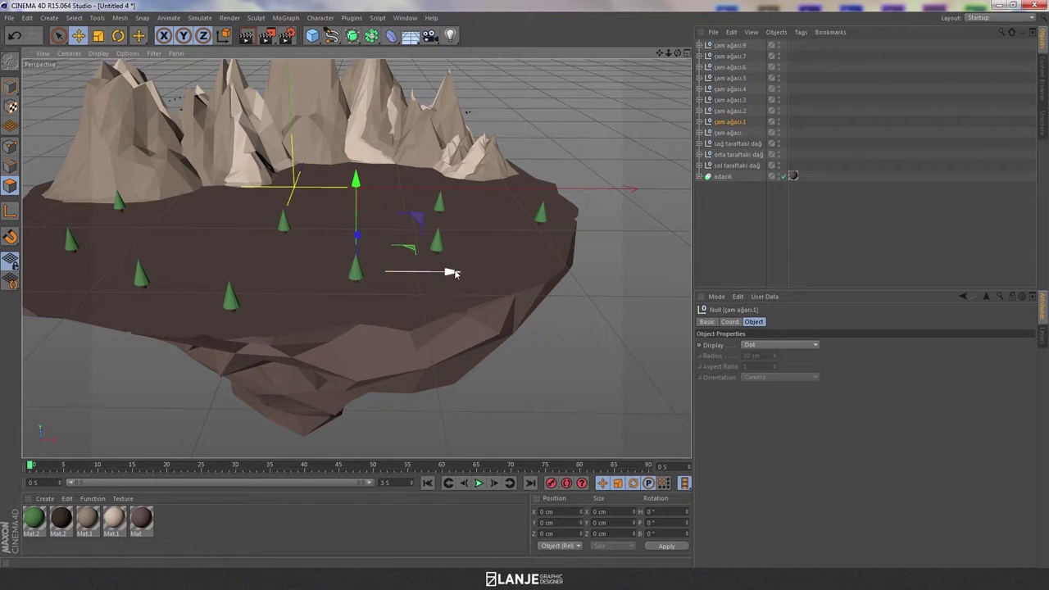
{"action": "left_click", "coordinate": [731, 101]}
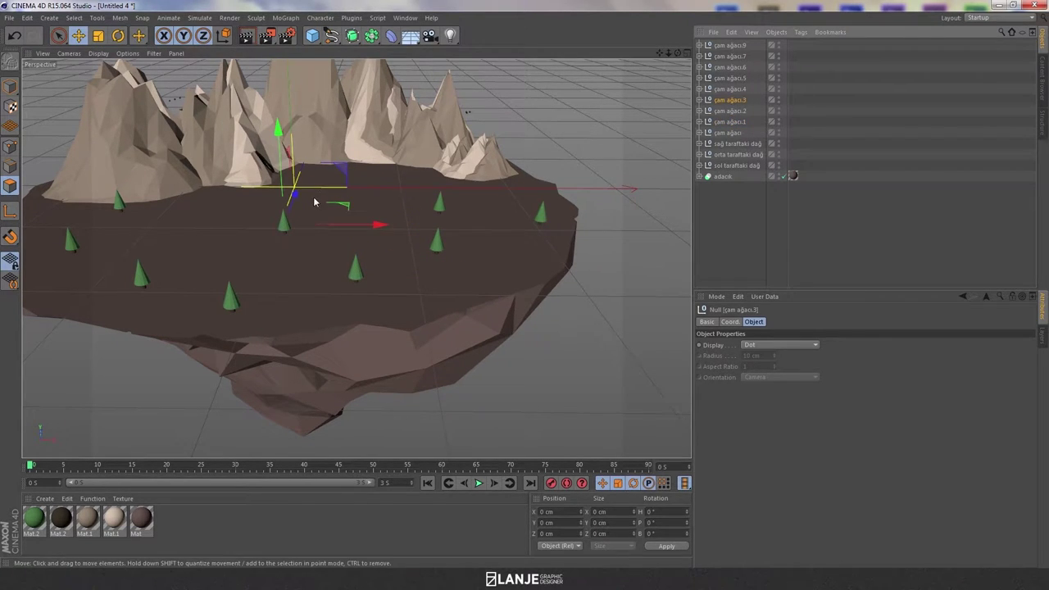
{"action": "left_click_drag", "start_coordinate": [372, 226], "coordinate": [338, 226]}
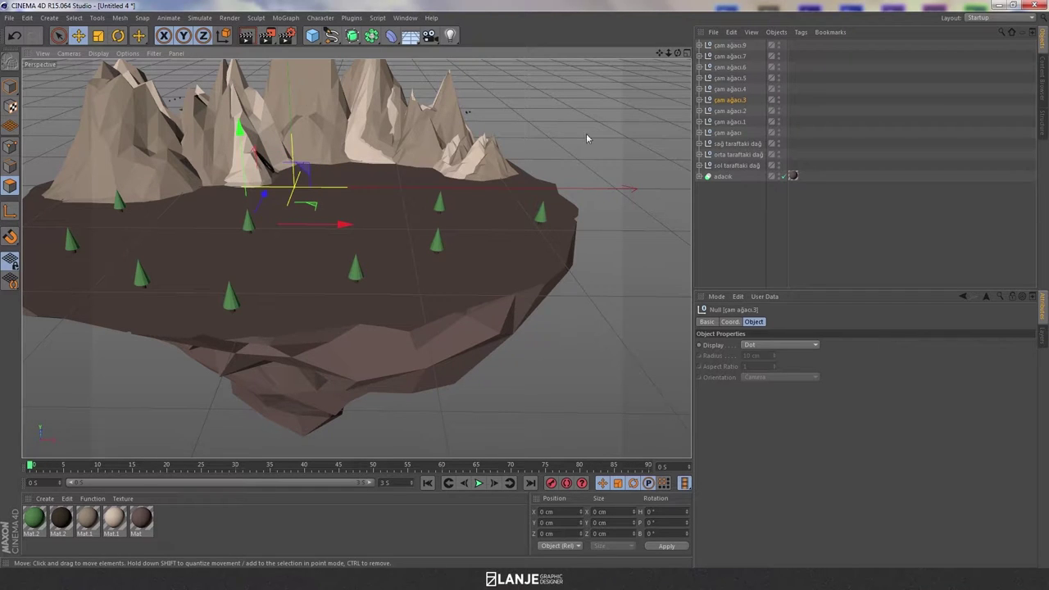
{"action": "left_click", "coordinate": [730, 89]}
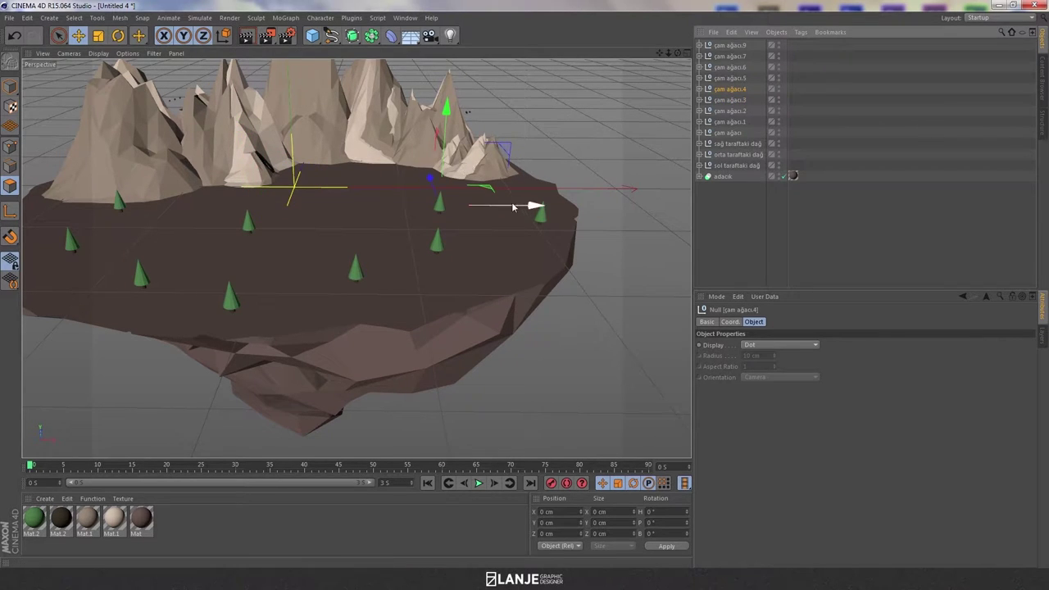
{"action": "left_click_drag", "start_coordinate": [513, 206], "coordinate": [550, 206]}
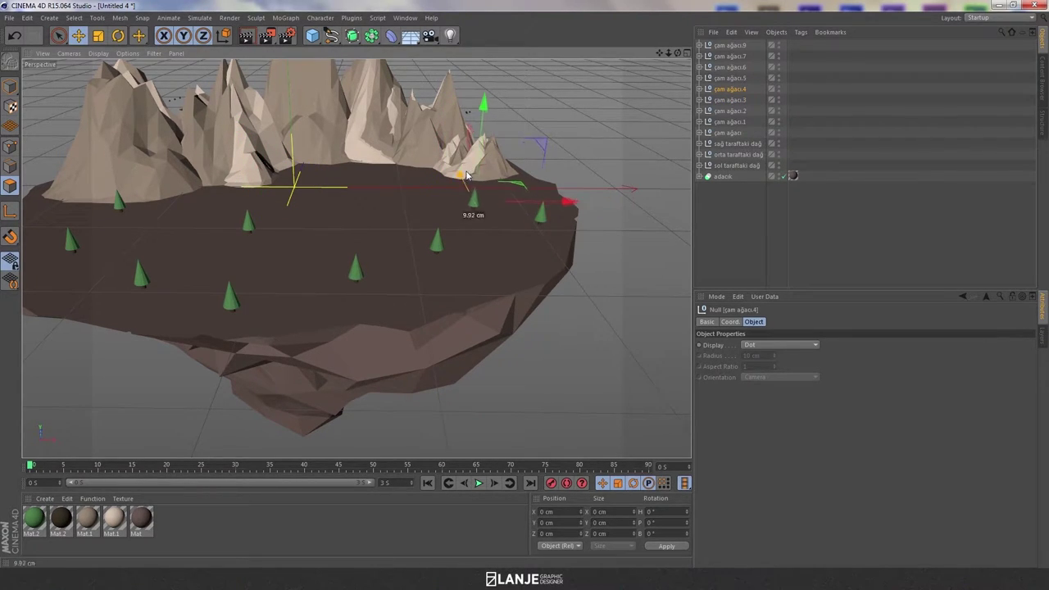
Reposition pine trees çam ağacı.5, .6 and .7 toward the island's left side
{"action": "left_click", "coordinate": [730, 78]}
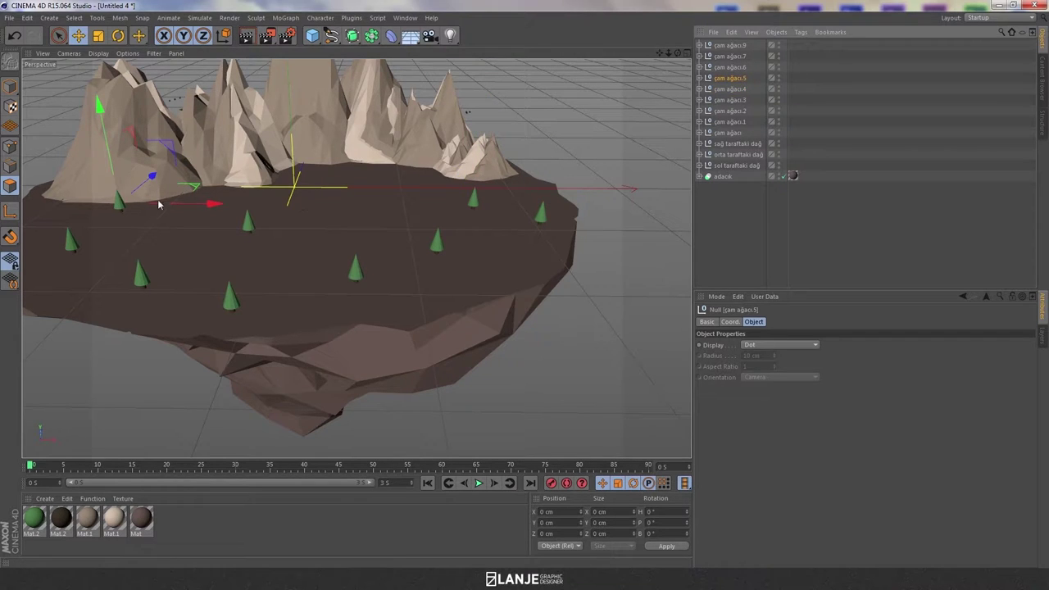
{"action": "left_click_drag", "start_coordinate": [210, 204], "coordinate": [145, 209]}
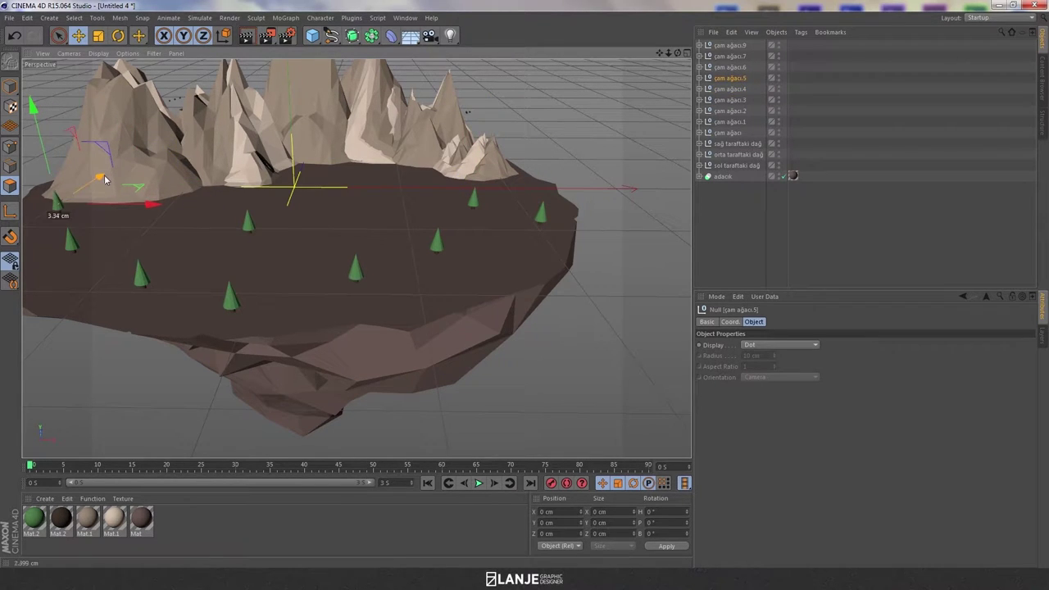
{"action": "left_click", "coordinate": [727, 69]}
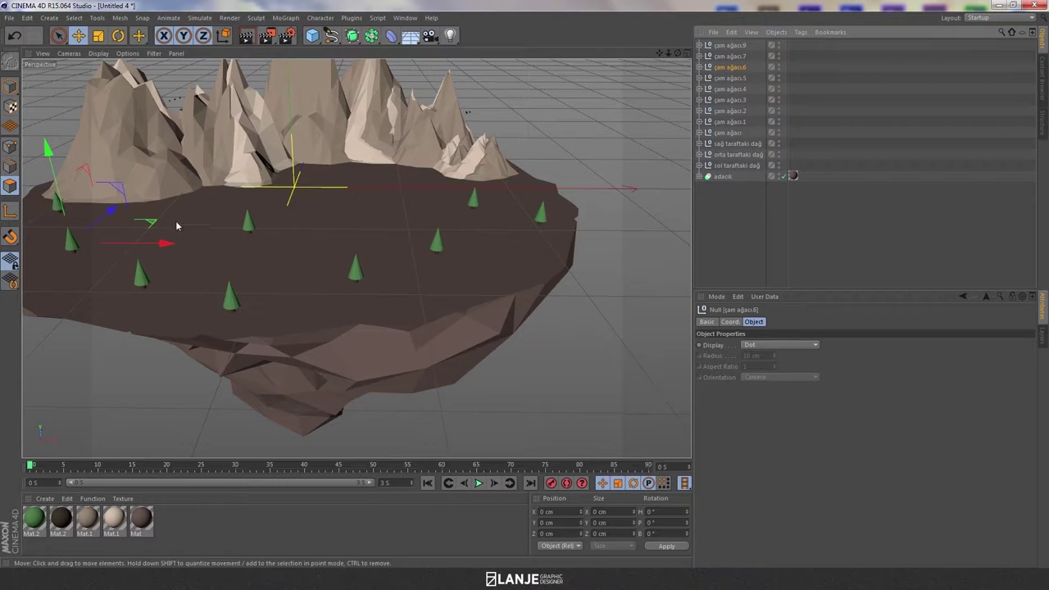
{"action": "mouse_move", "coordinate": [102, 215]}
{"action": "left_mouse_down"}
{"action": "mouse_move", "coordinate": [90, 248]}
{"action": "mouse_move", "coordinate": [218, 278]}
{"action": "left_mouse_up"}
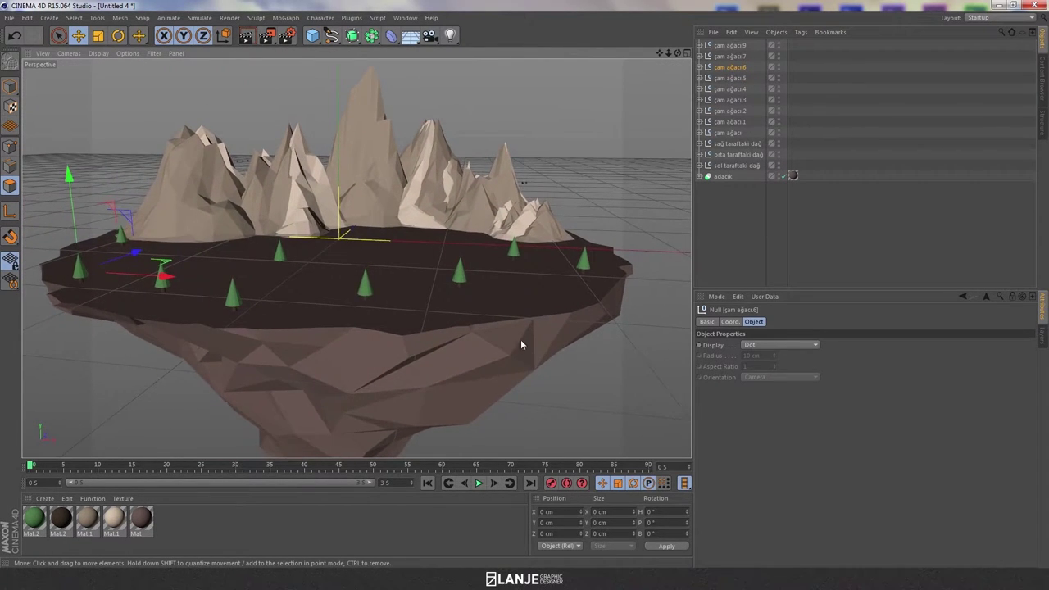
{"action": "left_click_drag", "start_coordinate": [520, 340], "coordinate": [525, 383], "text": "alt"}
{"action": "left_click", "coordinate": [729, 55]}
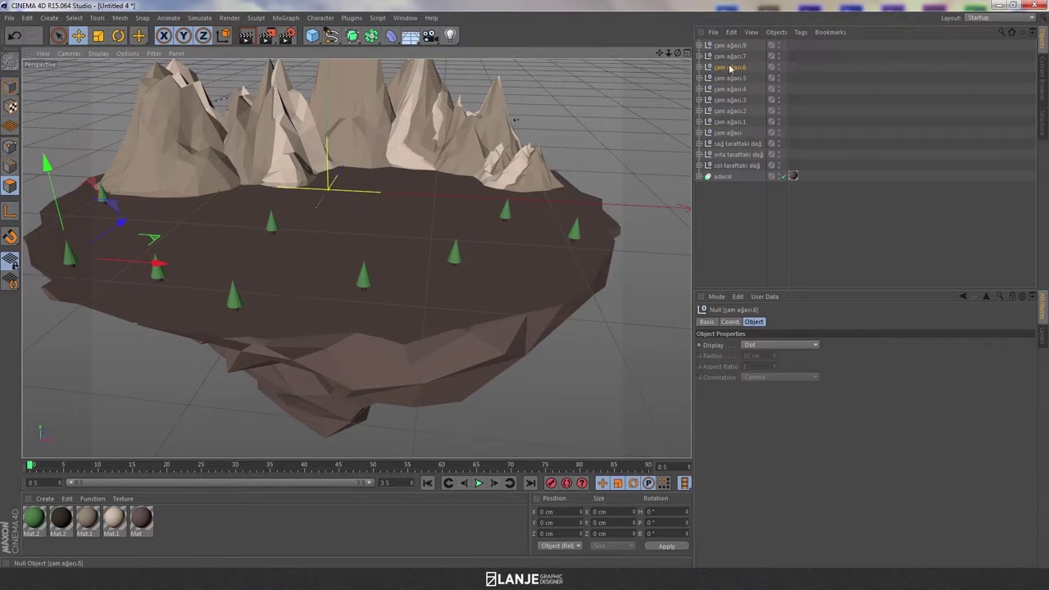
{"action": "left_click_drag", "start_coordinate": [207, 235], "coordinate": [197, 247]}
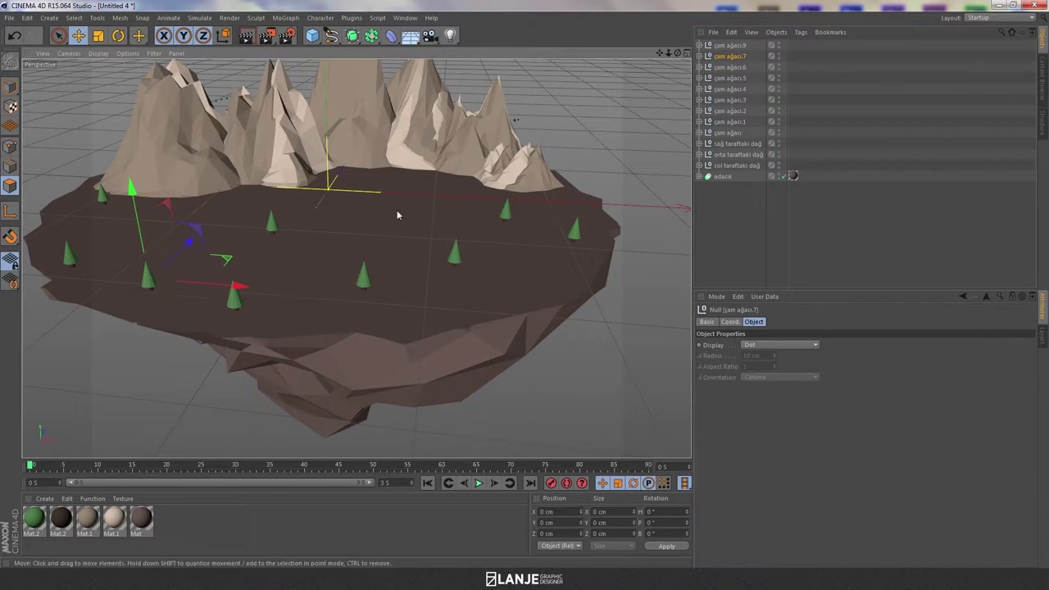
Delete the pine tree çam ağacı.3
{"action": "left_click", "coordinate": [729, 45]}
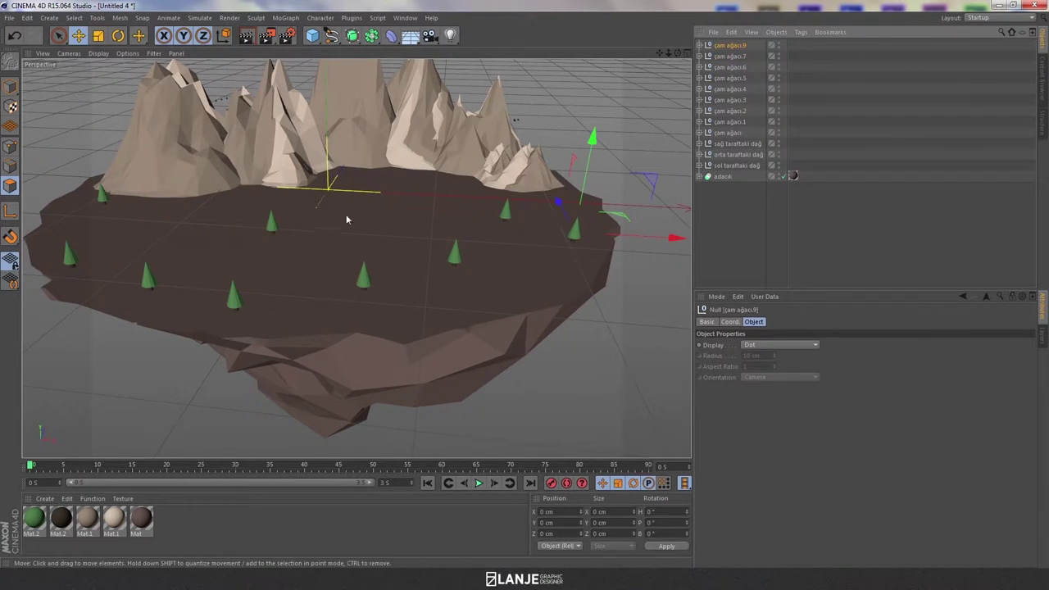
{"action": "left_click", "coordinate": [736, 132]}
{"action": "left_click", "coordinate": [737, 122]}
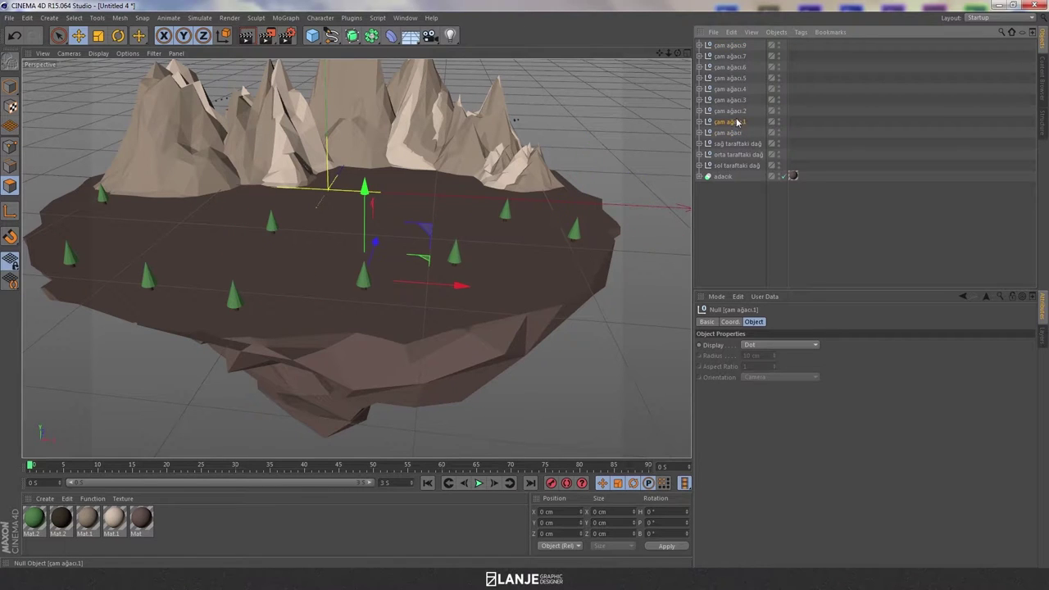
{"action": "left_click", "coordinate": [740, 110]}
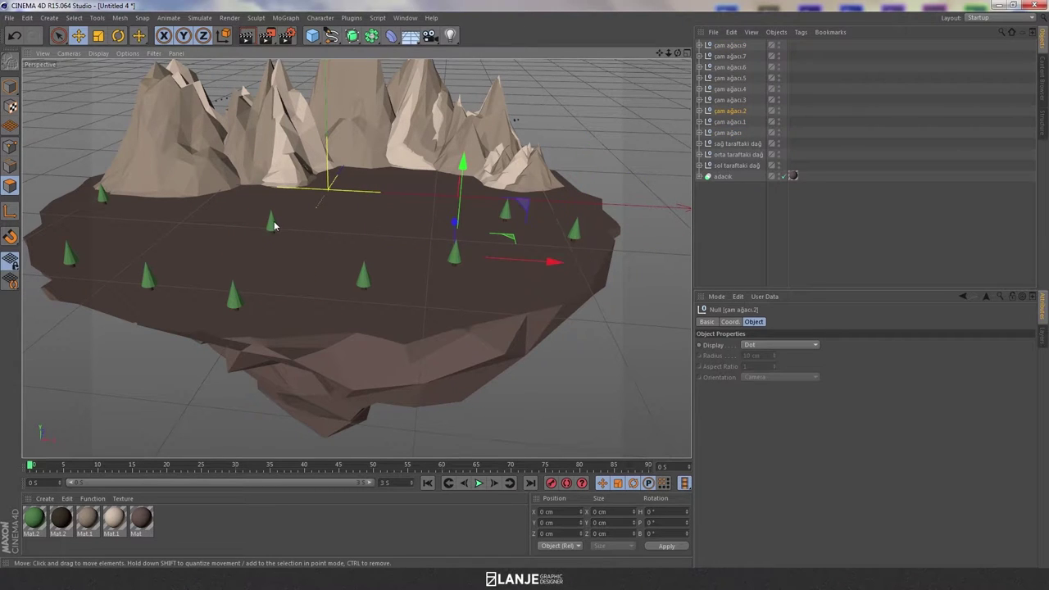
{"action": "left_click", "coordinate": [731, 100]}
{"action": "left_click", "coordinate": [732, 89]}
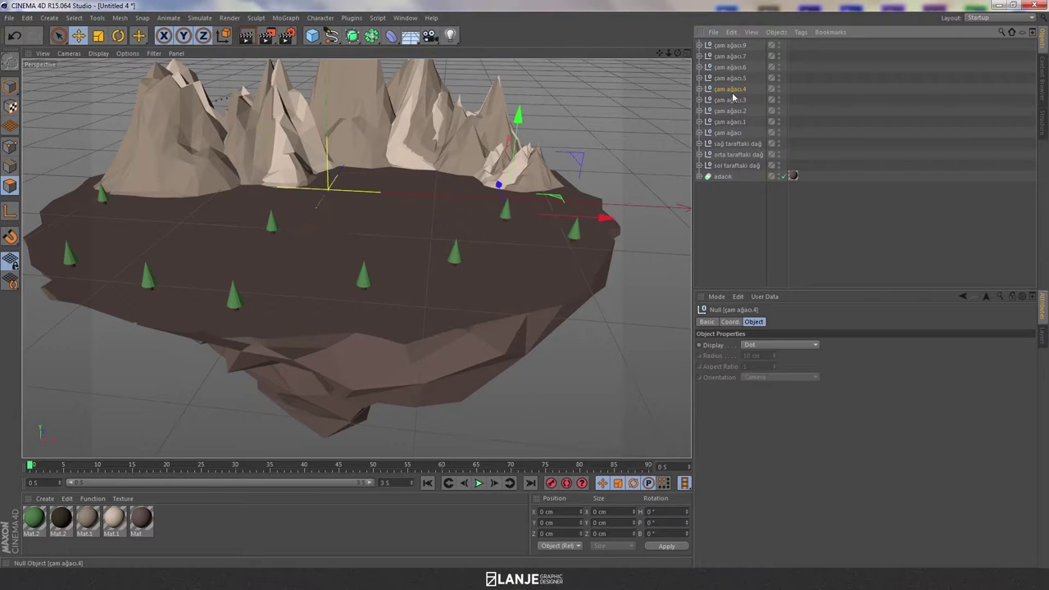
{"action": "left_click", "coordinate": [731, 100]}
{"action": "key", "text": "Delete"}
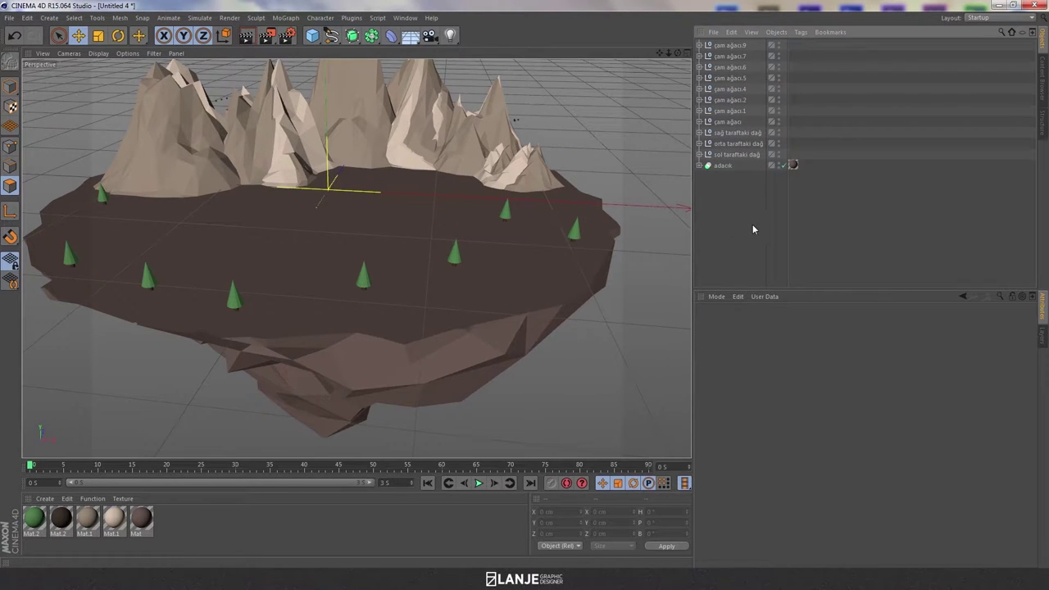
Lower çam ağacı.2 onto the island surface
{"action": "left_click", "coordinate": [734, 88]}
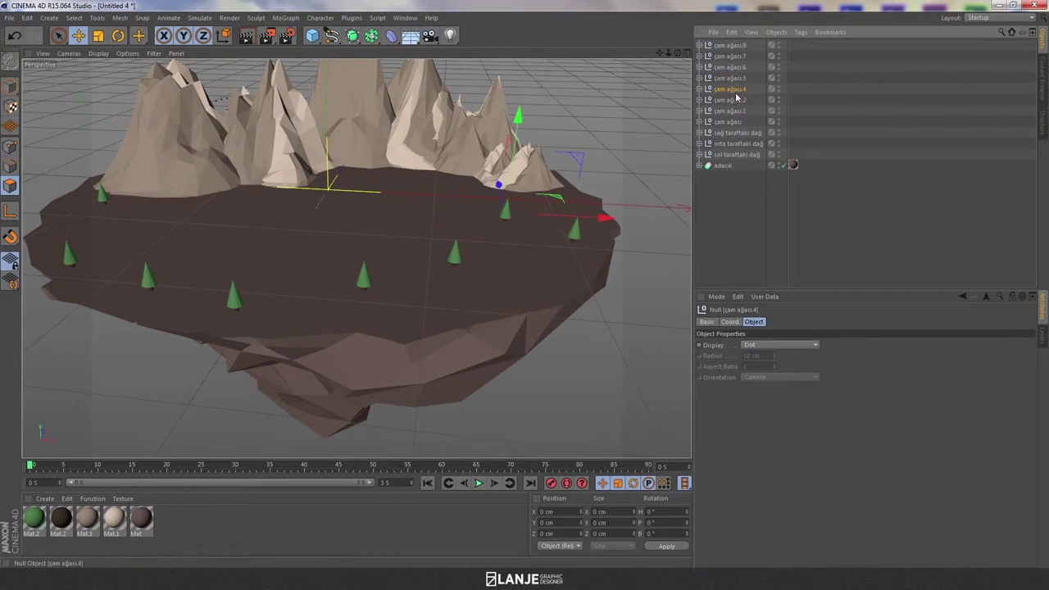
{"action": "left_click", "coordinate": [734, 100]}
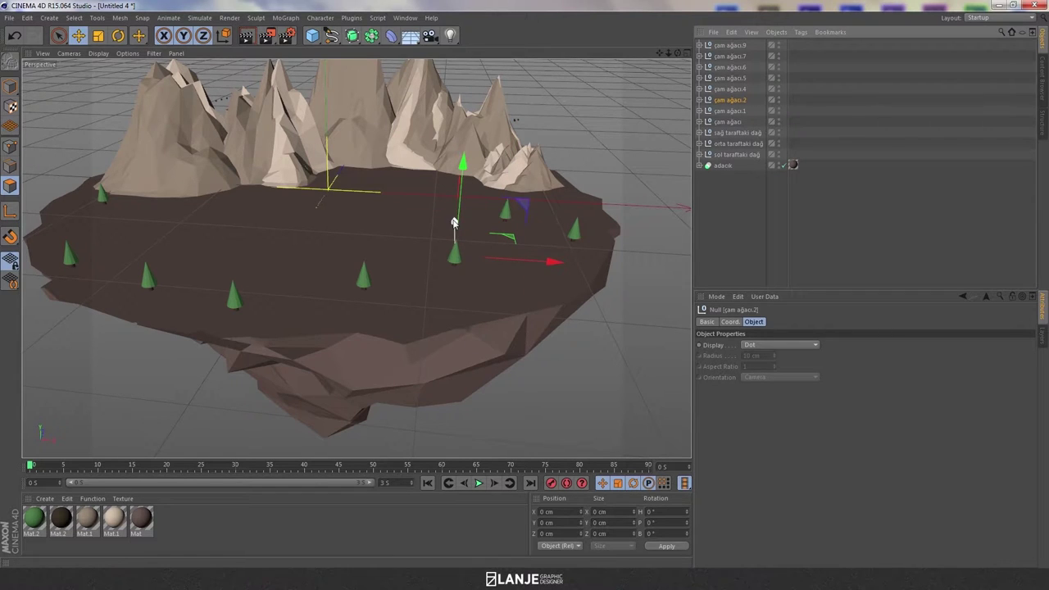
{"action": "left_click_drag", "start_coordinate": [454, 222], "coordinate": [453, 249]}
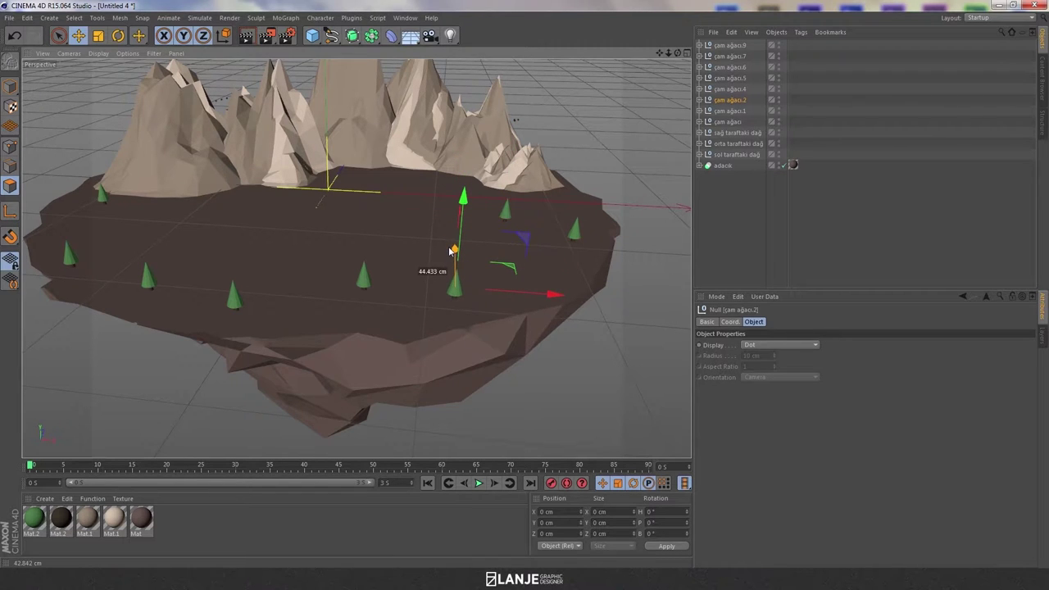
{"action": "left_click", "coordinate": [719, 239]}
{"action": "mouse_move", "coordinate": [508, 311]}
{"action": "left_mouse_down", "text": "alt"}
{"action": "mouse_move", "coordinate": [491, 350]}
{"action": "mouse_move", "coordinate": [437, 360]}
{"action": "mouse_move", "coordinate": [490, 375]}
{"action": "mouse_move", "coordinate": [485, 360]}
{"action": "mouse_move", "coordinate": [506, 333]}
{"action": "mouse_move", "coordinate": [576, 291]}
{"action": "mouse_move", "coordinate": [558, 321]}
{"action": "mouse_move", "coordinate": [565, 313]}
{"action": "left_mouse_up", "text": "alt"}
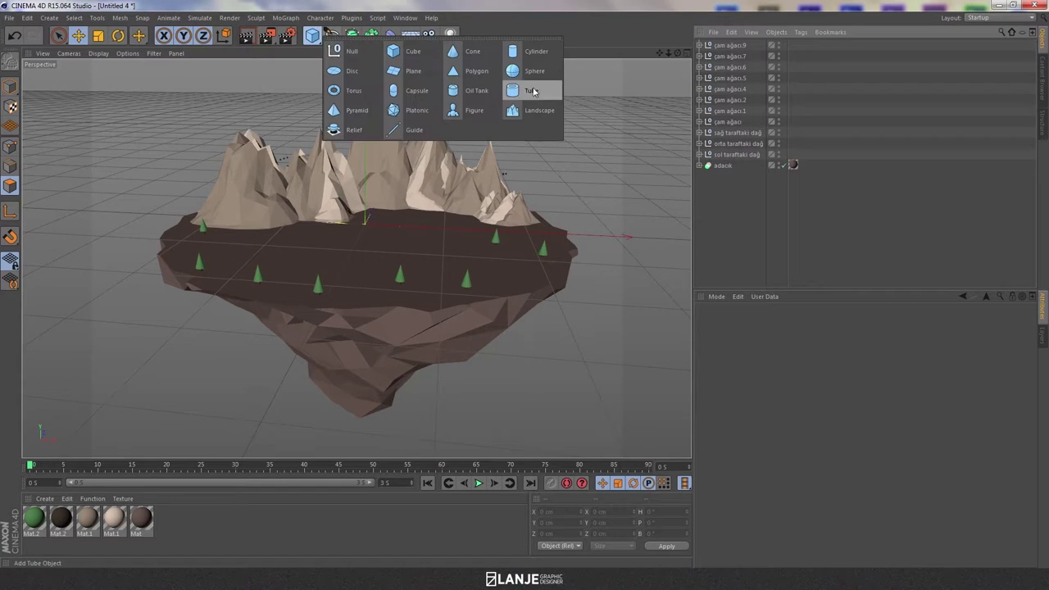
Add a sphere above the island and delete its Phong tag for a faceted look
{"action": "left_click_drag", "start_coordinate": [312, 35], "coordinate": [532, 71]}
{"action": "left_click_drag", "start_coordinate": [366, 139], "coordinate": [365, 116]}
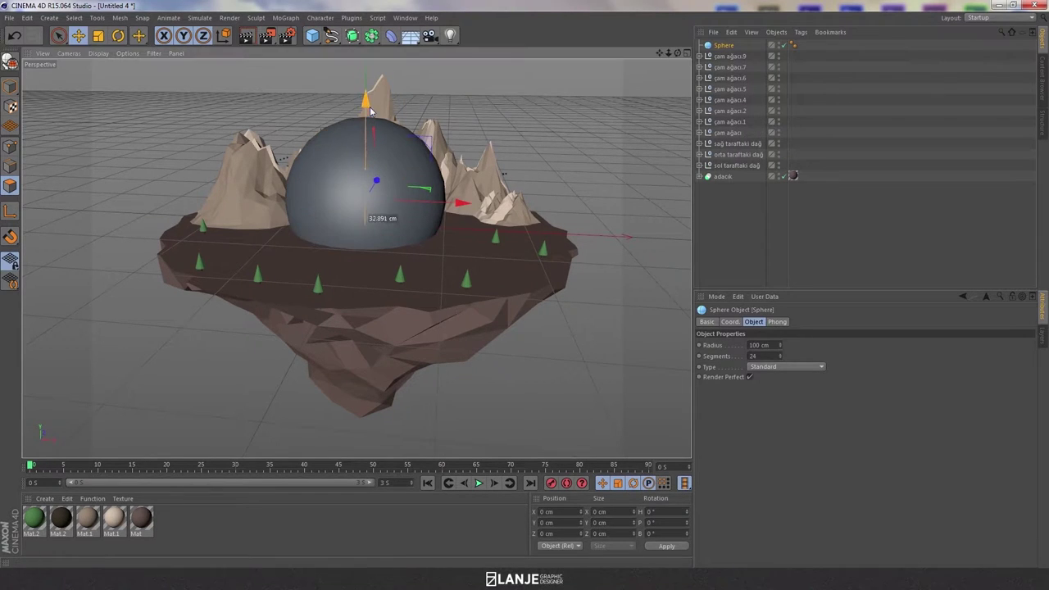
{"action": "left_click", "coordinate": [793, 45]}
{"action": "key", "text": "Delete"}
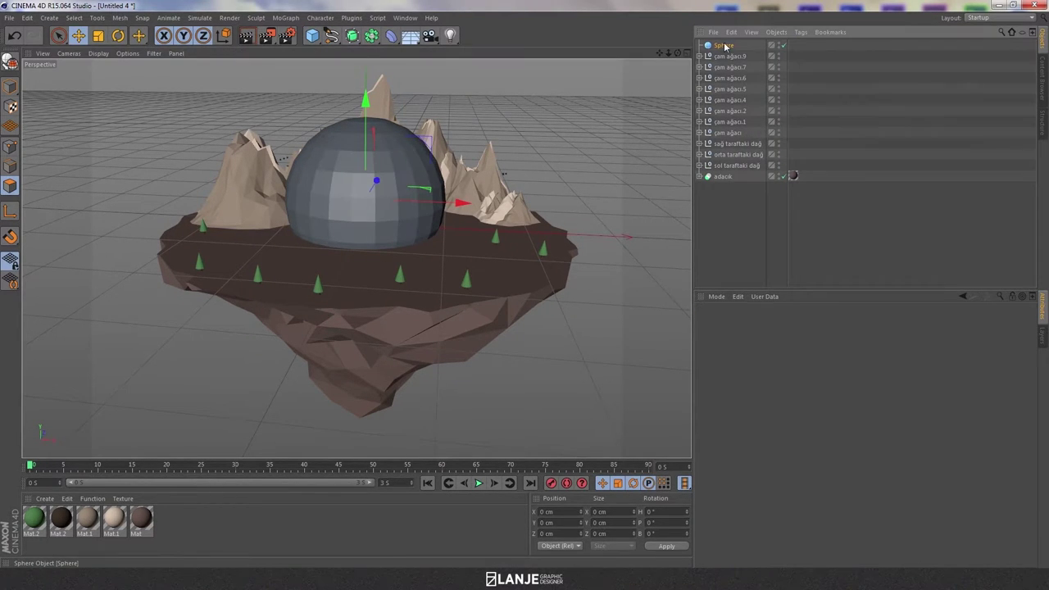
Turn off Render Perfect and set the sphere to 30 cm radius, Octahedron type
{"action": "left_click", "coordinate": [749, 377]}
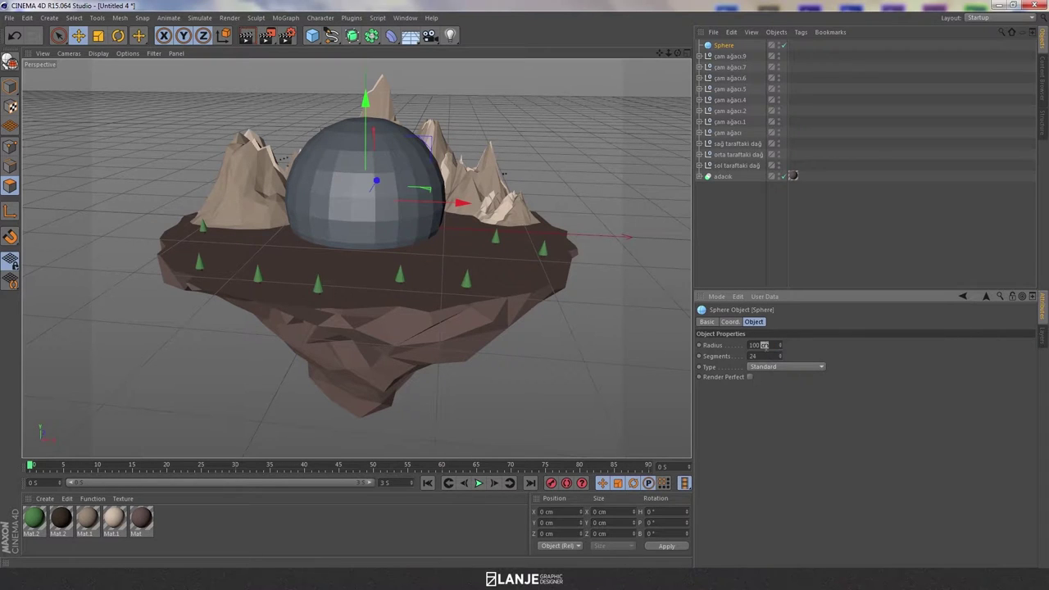
{"action": "key", "text": "Return"}
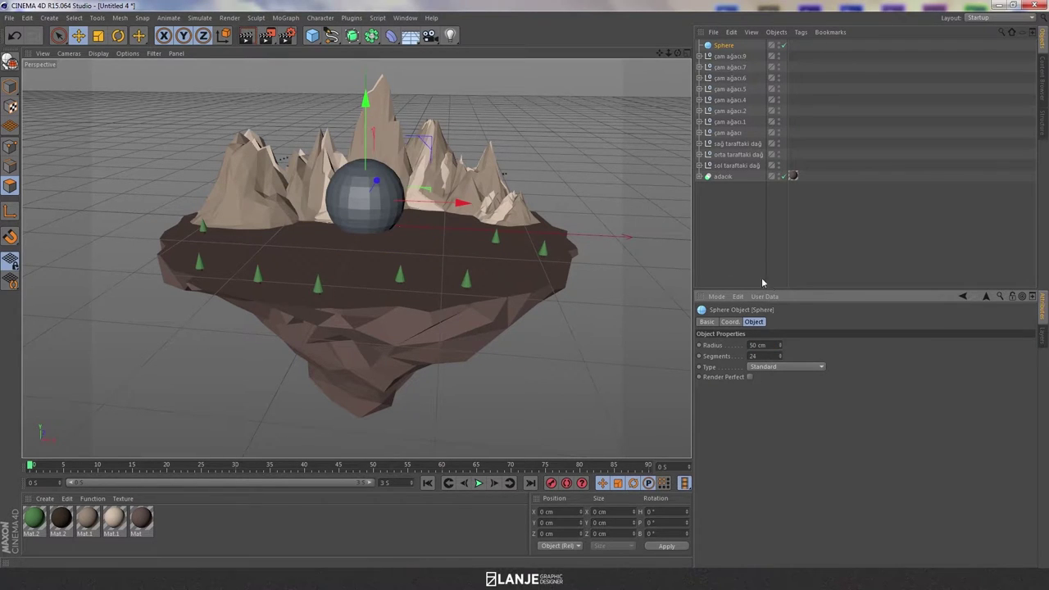
{"action": "type", "text": "0"}
{"action": "key", "text": "Return"}
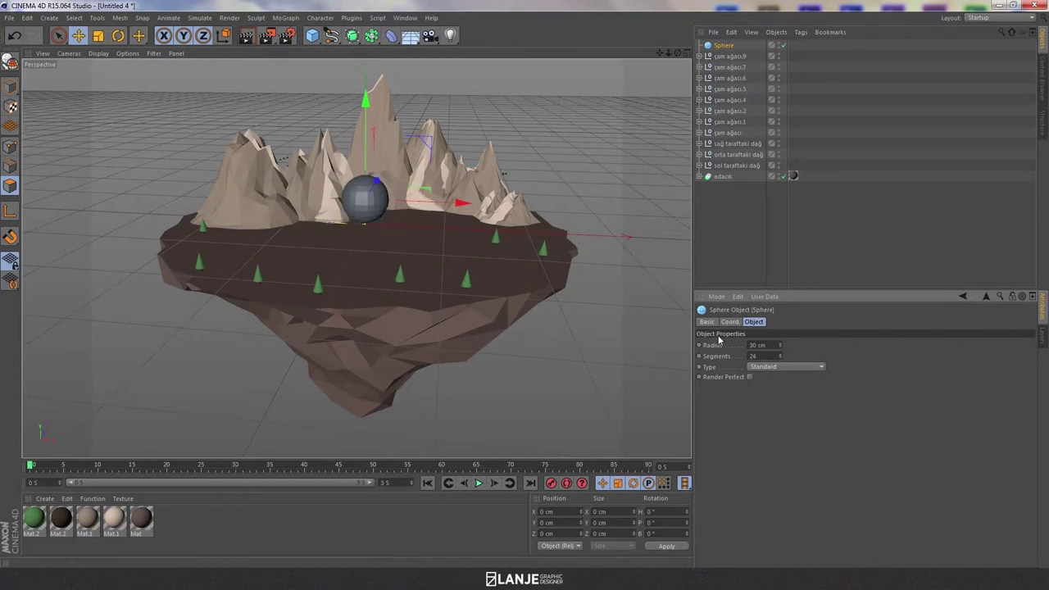
{"action": "left_click", "coordinate": [785, 366]}
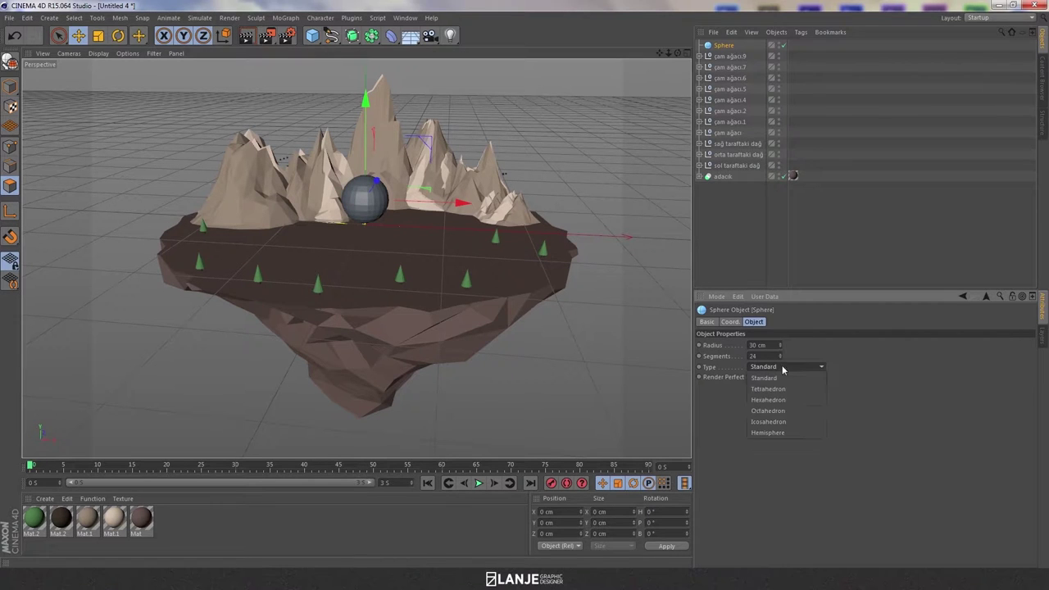
{"action": "left_click", "coordinate": [770, 409]}
Convert the sphere into an editable polygon object with C
{"action": "left_click", "coordinate": [751, 217]}
{"action": "left_click_drag", "start_coordinate": [525, 189], "coordinate": [558, 215], "text": "alt"}
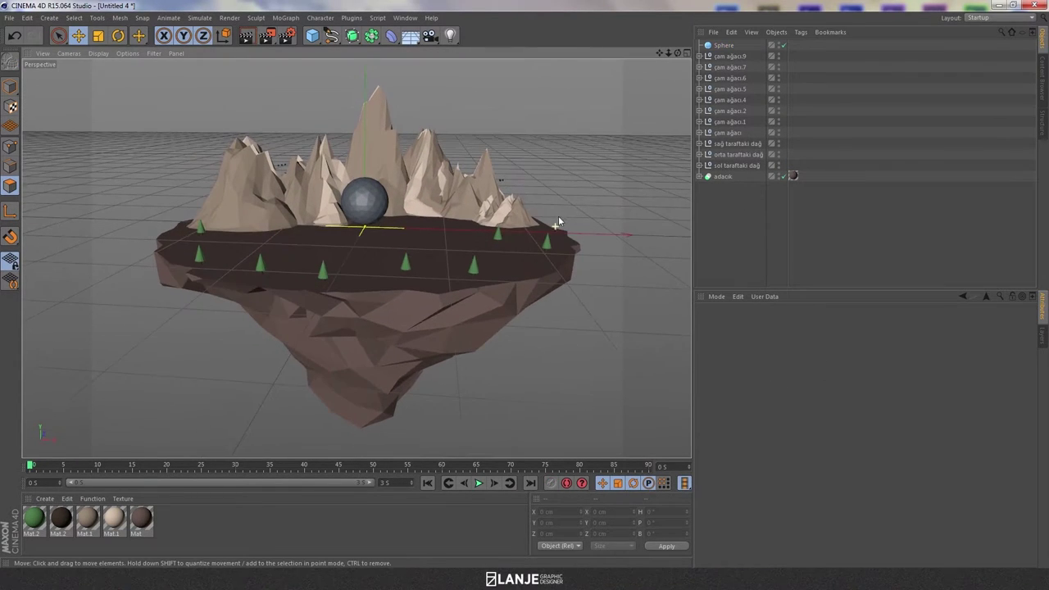
{"action": "left_click", "coordinate": [723, 45]}
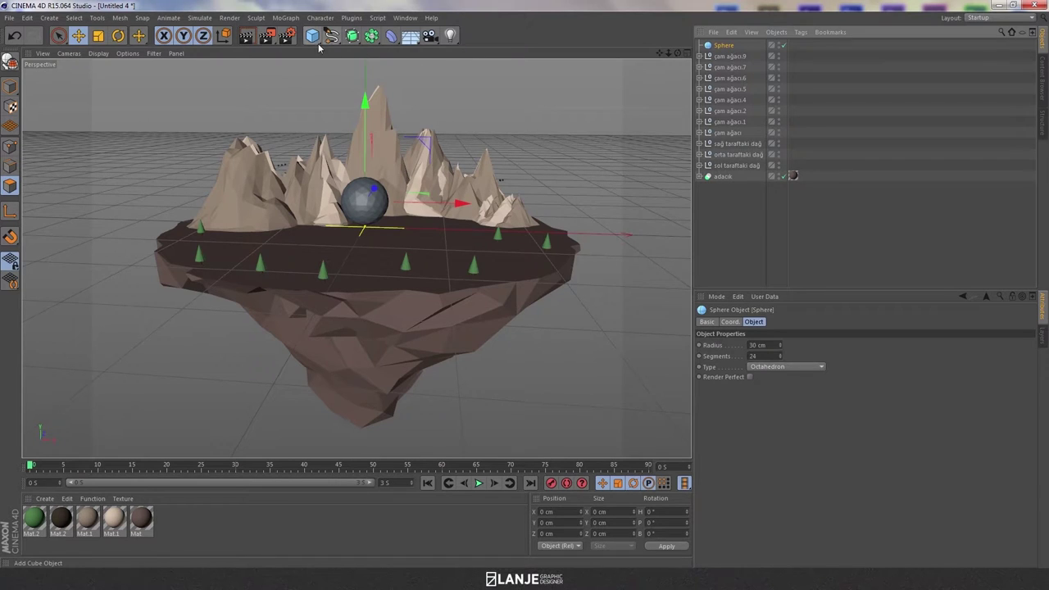
{"action": "key", "text": "c"}
{"action": "left_click_drag", "start_coordinate": [312, 41], "coordinate": [525, 4]}
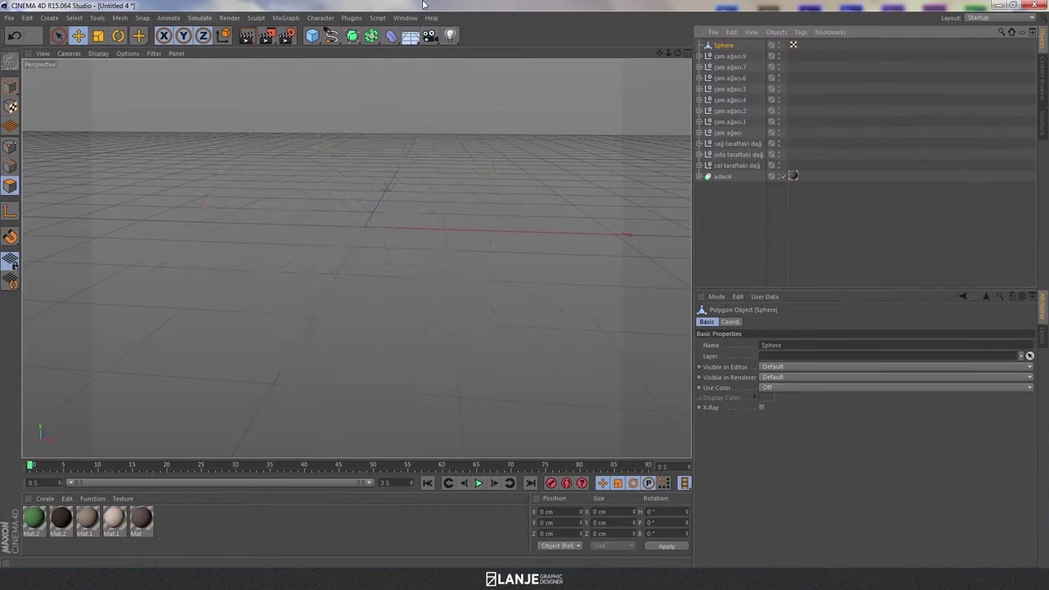
{"action": "left_click_drag", "start_coordinate": [390, 35], "coordinate": [656, 172]}
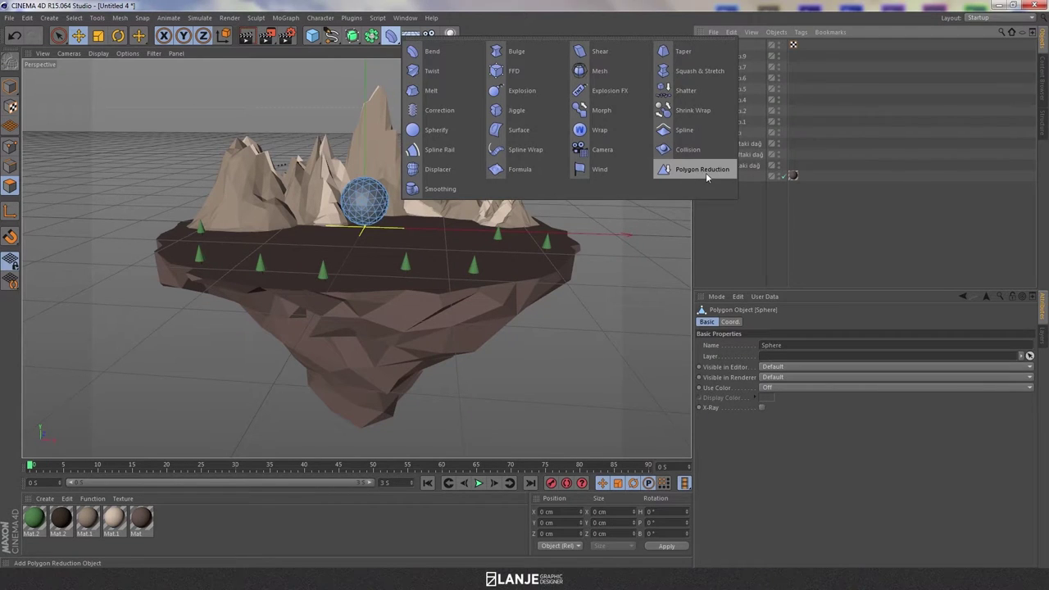
Add a Polygon Reduction deformer under the sphere with 79% reduction strength
{"action": "left_click", "coordinate": [705, 172]}
{"action": "left_click_drag", "start_coordinate": [733, 49], "coordinate": [726, 57]}
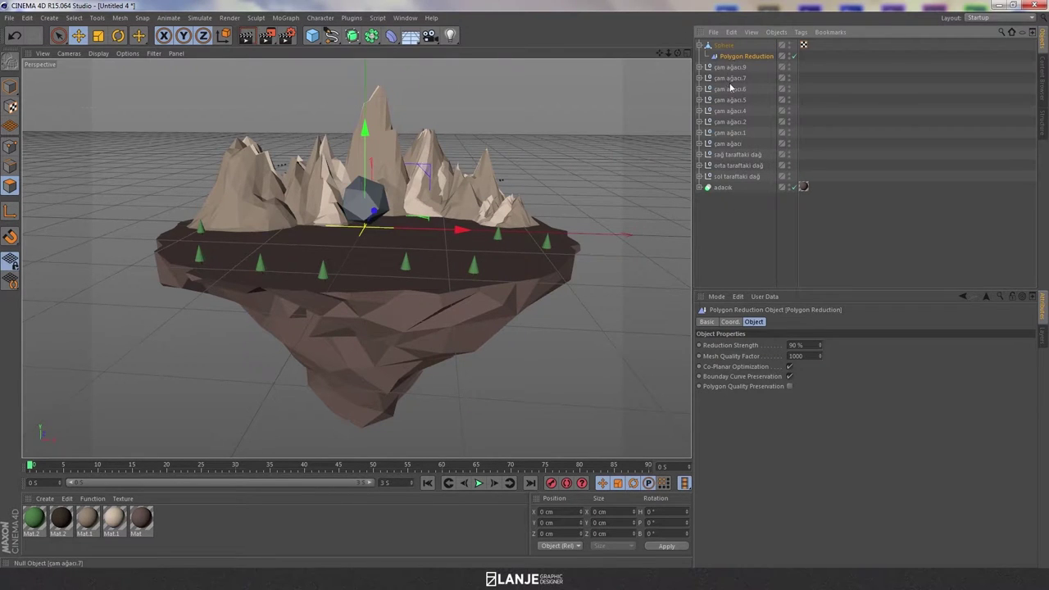
{"action": "left_click", "coordinate": [820, 350]}
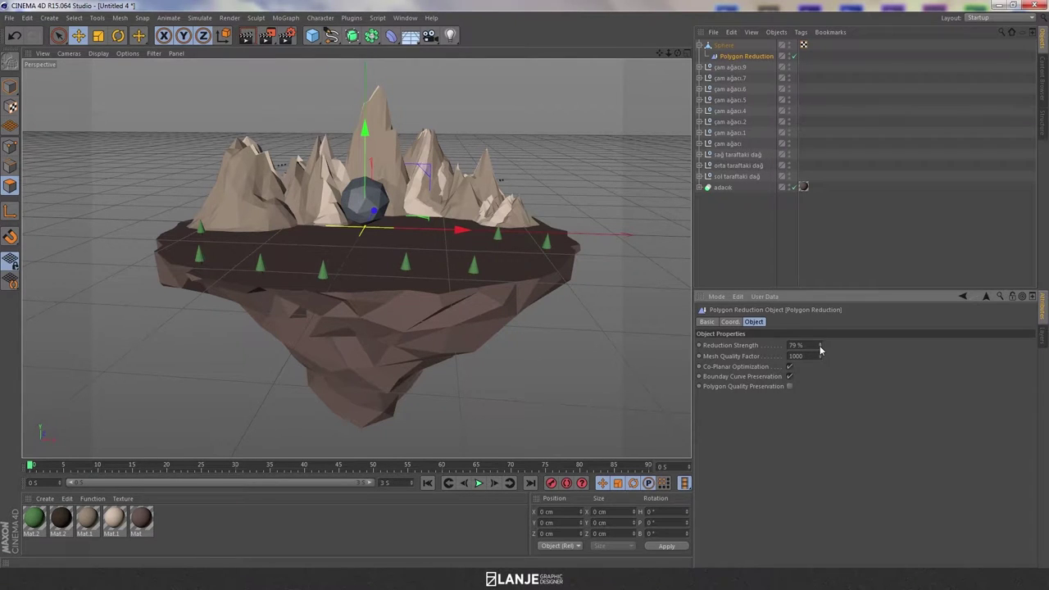
{"action": "left_click_drag", "start_coordinate": [463, 230], "coordinate": [428, 223]}
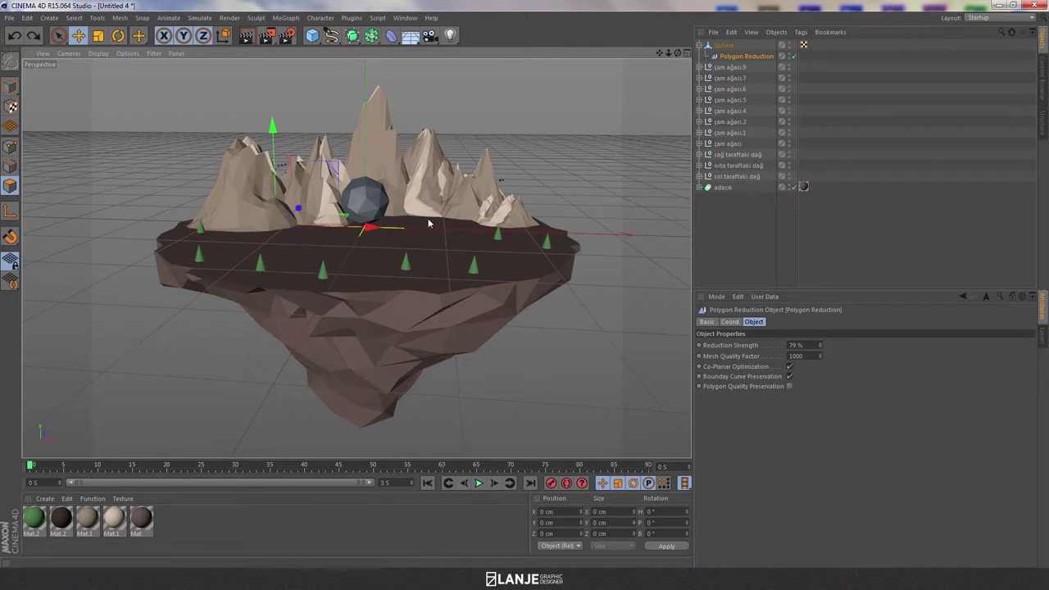
Move the sphere left and up to float beside the island at X −250, Y 112 cm
{"action": "left_click", "coordinate": [366, 199]}
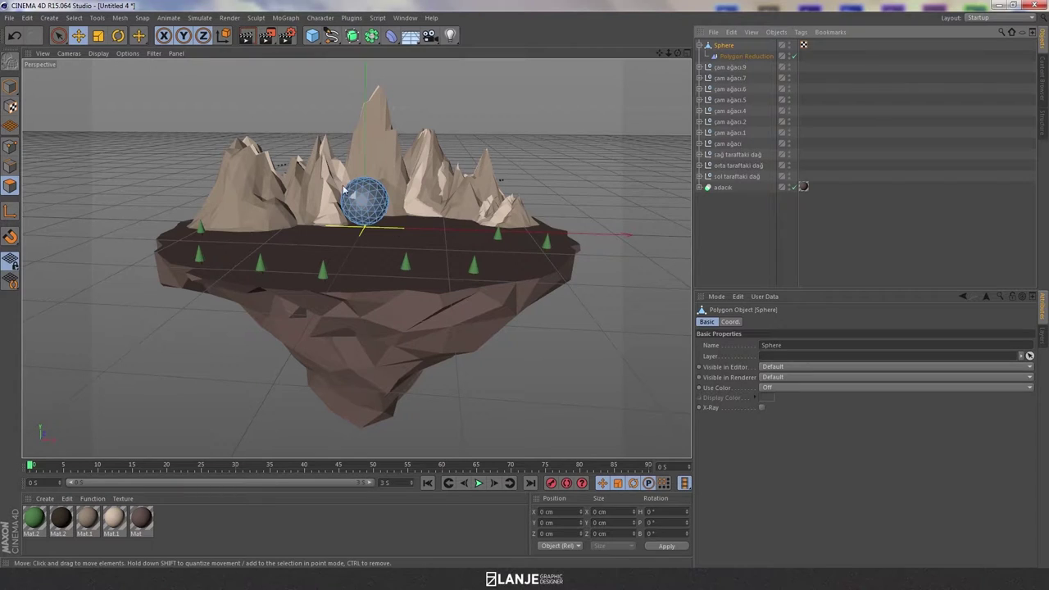
{"action": "left_click", "coordinate": [10, 86]}
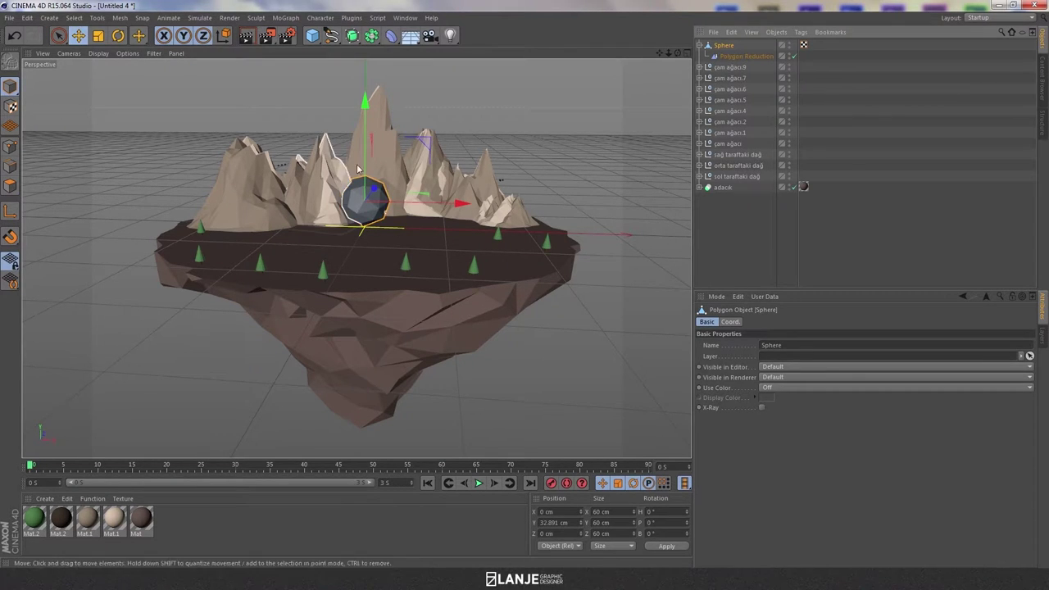
{"action": "left_click_drag", "start_coordinate": [457, 205], "coordinate": [226, 177]}
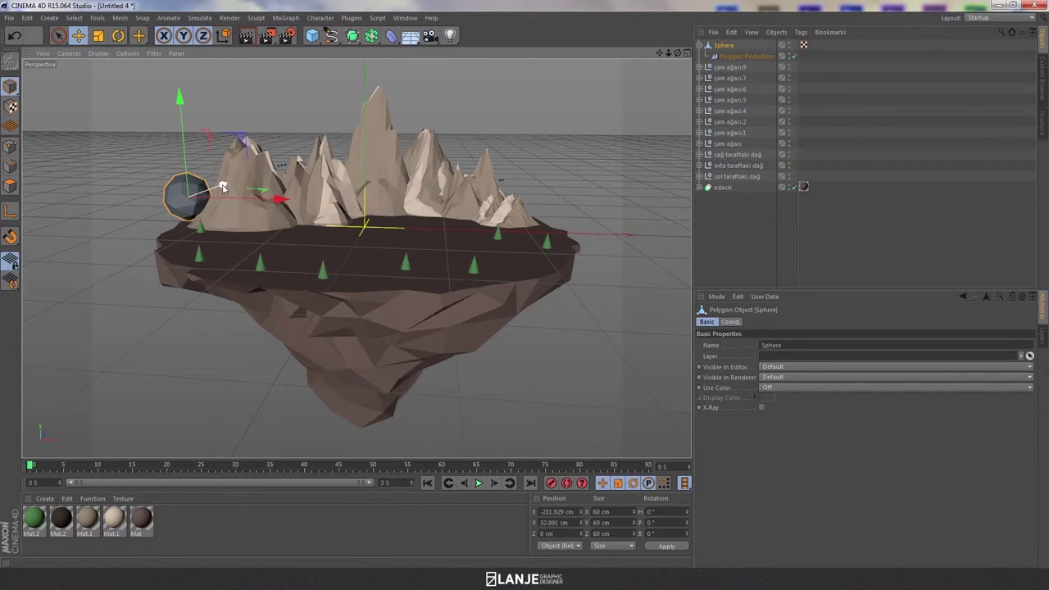
{"action": "left_click_drag", "start_coordinate": [194, 139], "coordinate": [193, 123]}
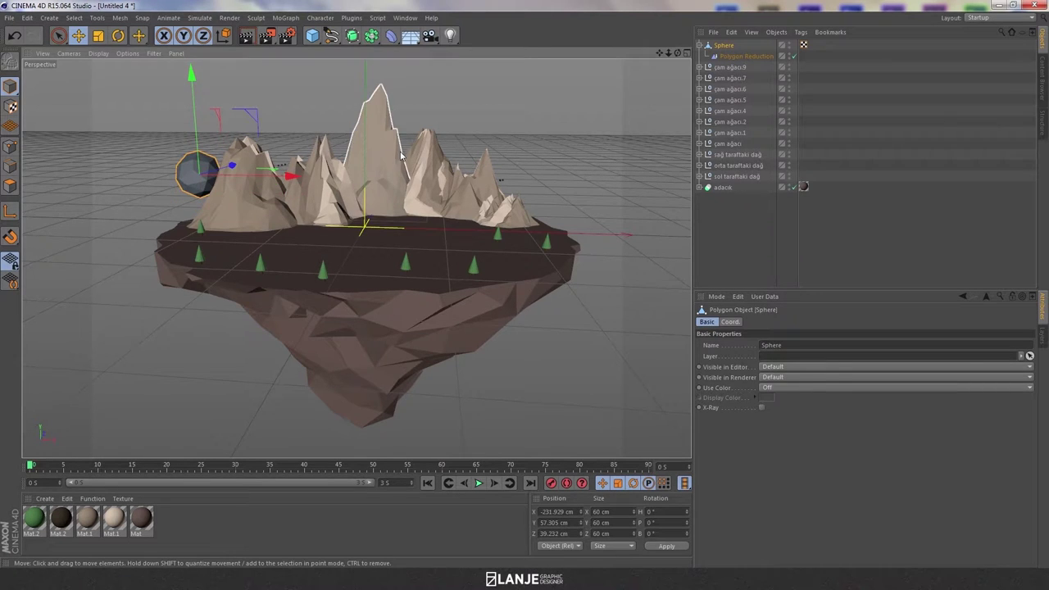
{"action": "mouse_move", "coordinate": [405, 174]}
{"action": "left_mouse_down", "text": "alt"}
{"action": "mouse_move", "coordinate": [459, 220]}
{"action": "mouse_move", "coordinate": [313, 217]}
{"action": "mouse_move", "coordinate": [428, 233]}
{"action": "mouse_move", "coordinate": [368, 164]}
{"action": "left_mouse_up", "text": "alt"}
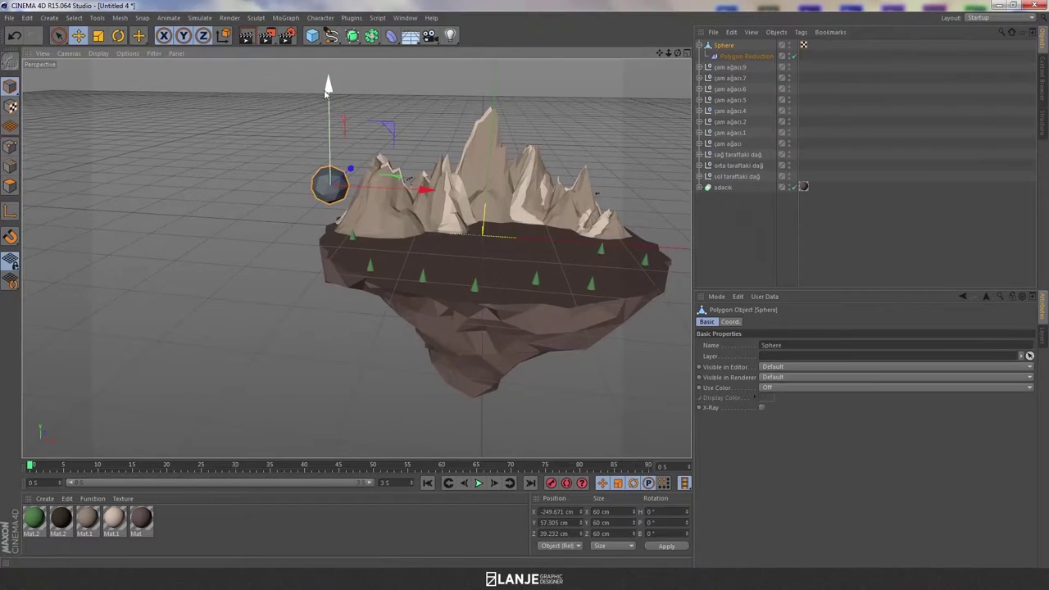
{"action": "left_click_drag", "start_coordinate": [325, 89], "coordinate": [326, 48]}
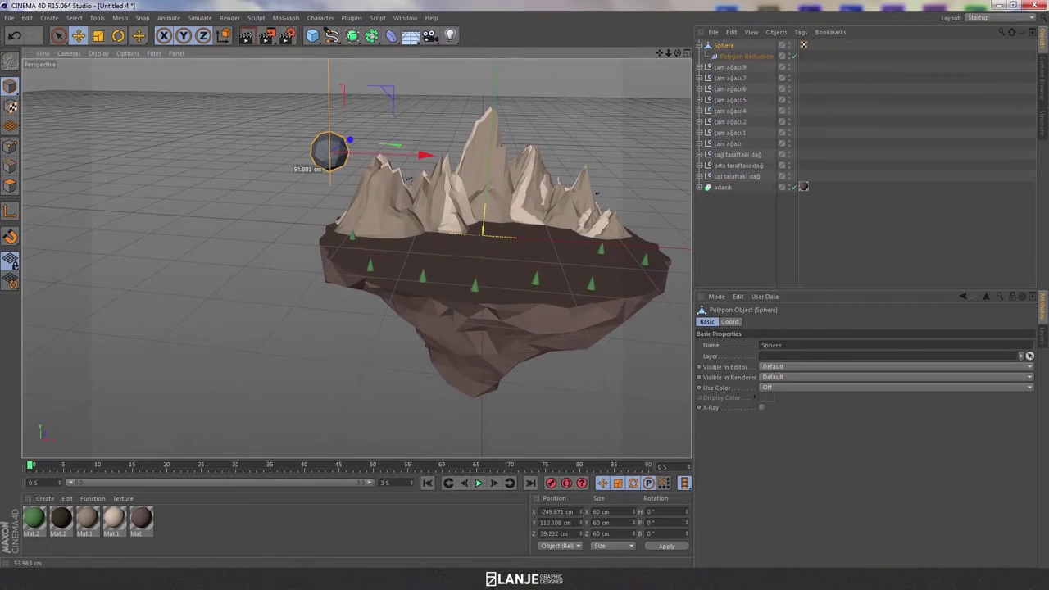
Create material Mat.3 with specular off and yellow color RGB 221, 177, 34
{"action": "double_click", "coordinate": [199, 515]}
{"action": "double_click", "coordinate": [37, 518]}
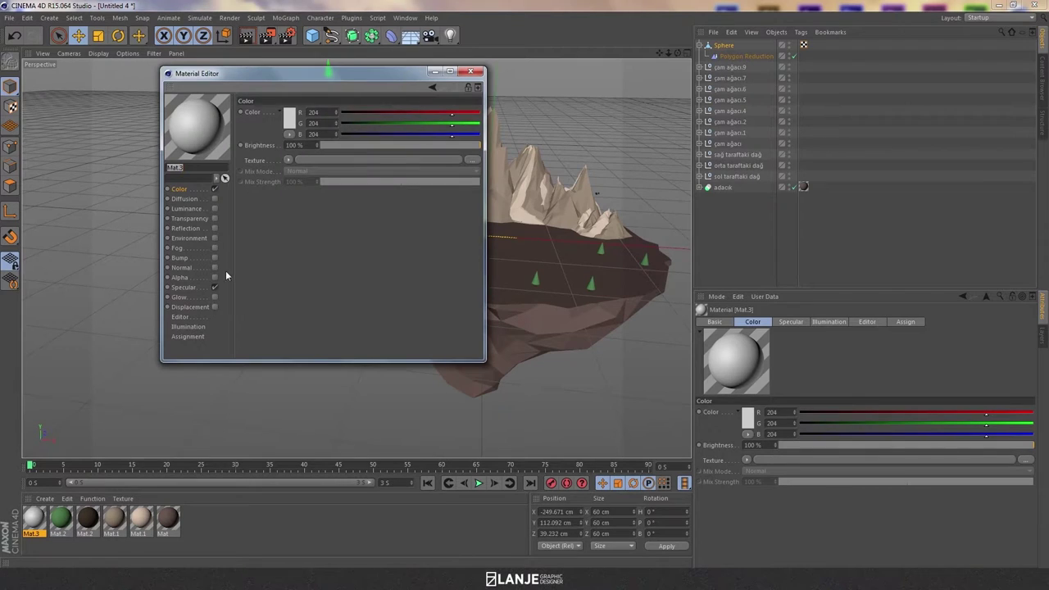
{"action": "left_click", "coordinate": [214, 286]}
{"action": "left_click", "coordinate": [289, 118]}
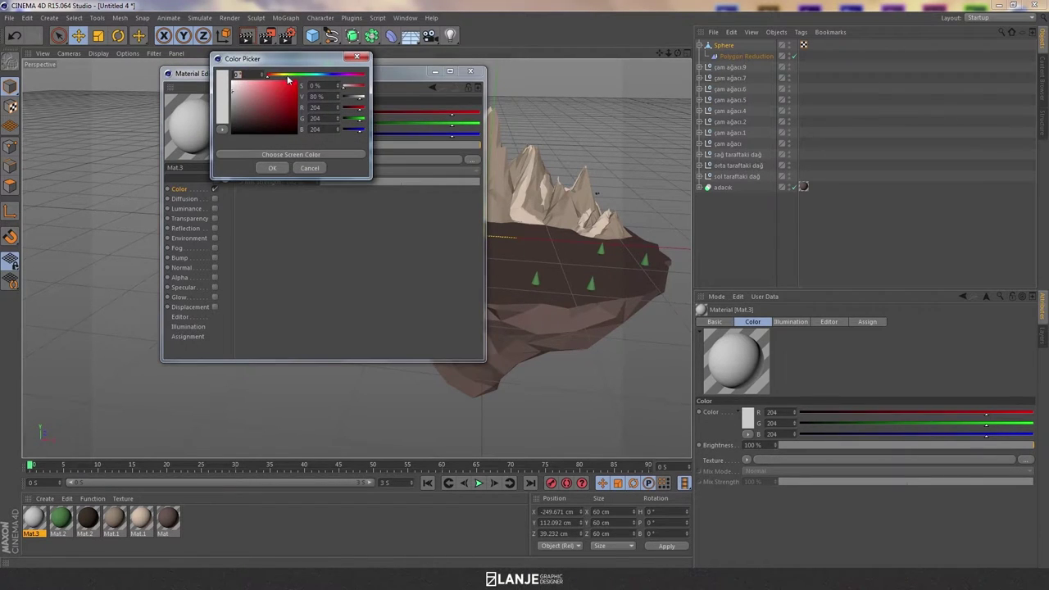
{"action": "left_click", "coordinate": [279, 75]}
{"action": "mouse_move", "coordinate": [279, 82]}
{"action": "left_mouse_down"}
{"action": "mouse_move", "coordinate": [268, 105]}
{"action": "mouse_move", "coordinate": [278, 77]}
{"action": "mouse_move", "coordinate": [273, 90]}
{"action": "mouse_move", "coordinate": [287, 92]}
{"action": "left_mouse_up"}
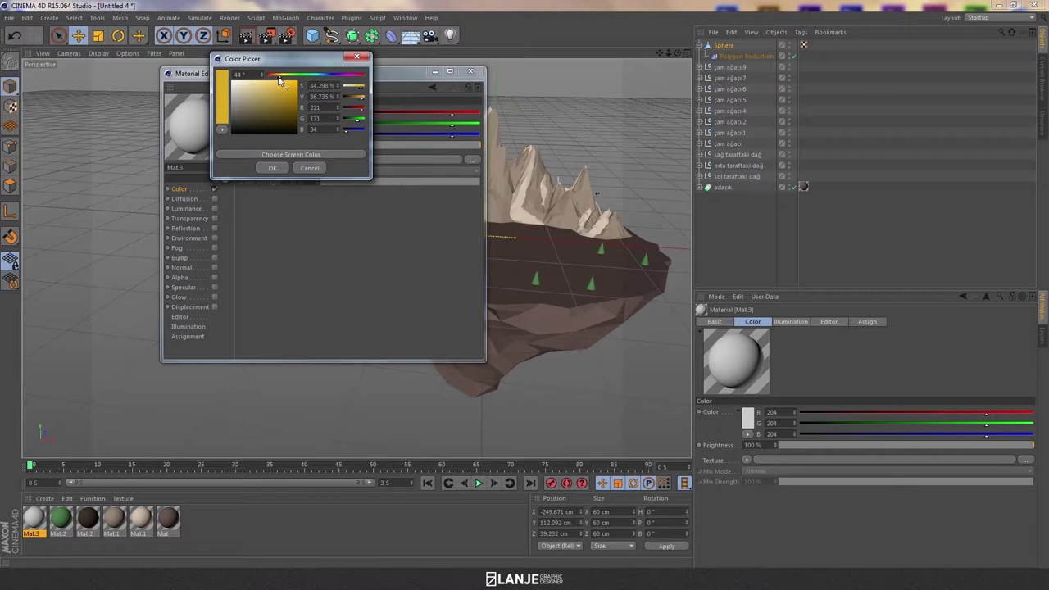
{"action": "left_click", "coordinate": [274, 168]}
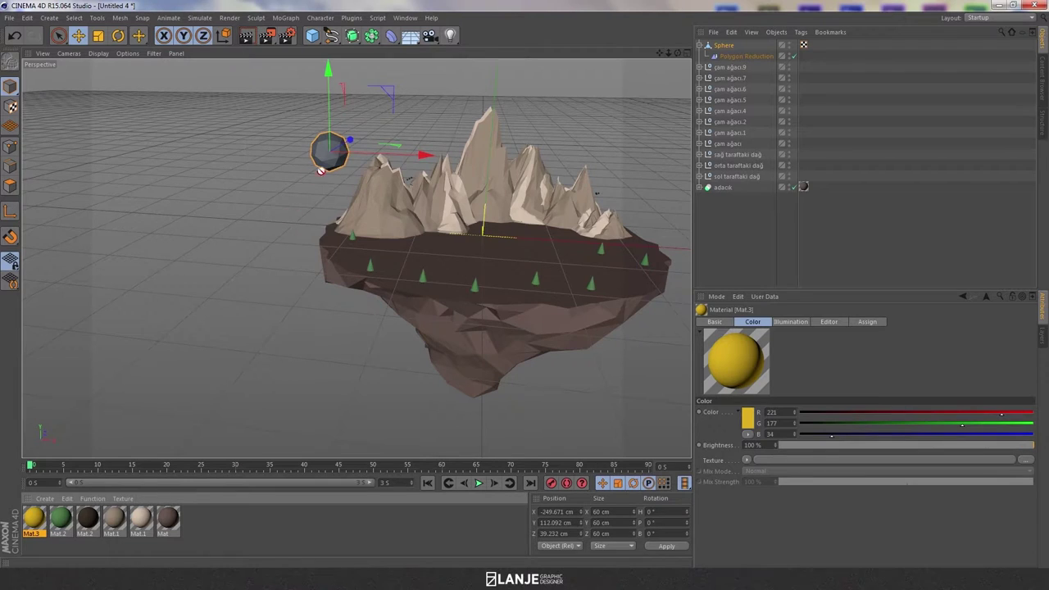
Apply the yellow Mat.3 to the sphere and reselect it
{"action": "left_click_drag", "start_coordinate": [321, 171], "coordinate": [322, 167]}
{"action": "left_click", "coordinate": [744, 222]}
{"action": "left_click_drag", "start_coordinate": [557, 145], "coordinate": [575, 132], "text": "alt"}
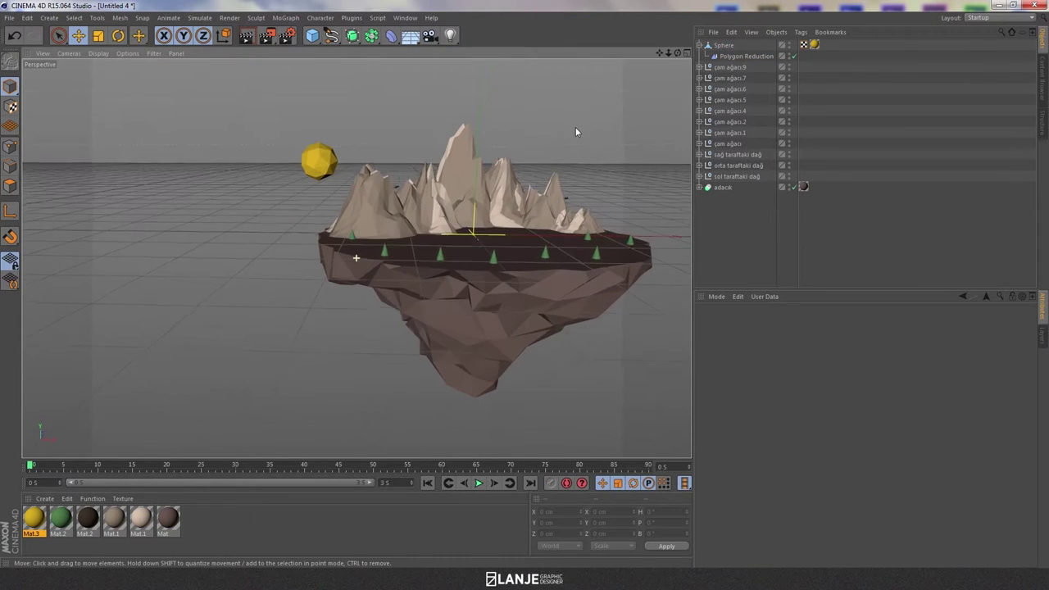
{"action": "left_click", "coordinate": [726, 45]}
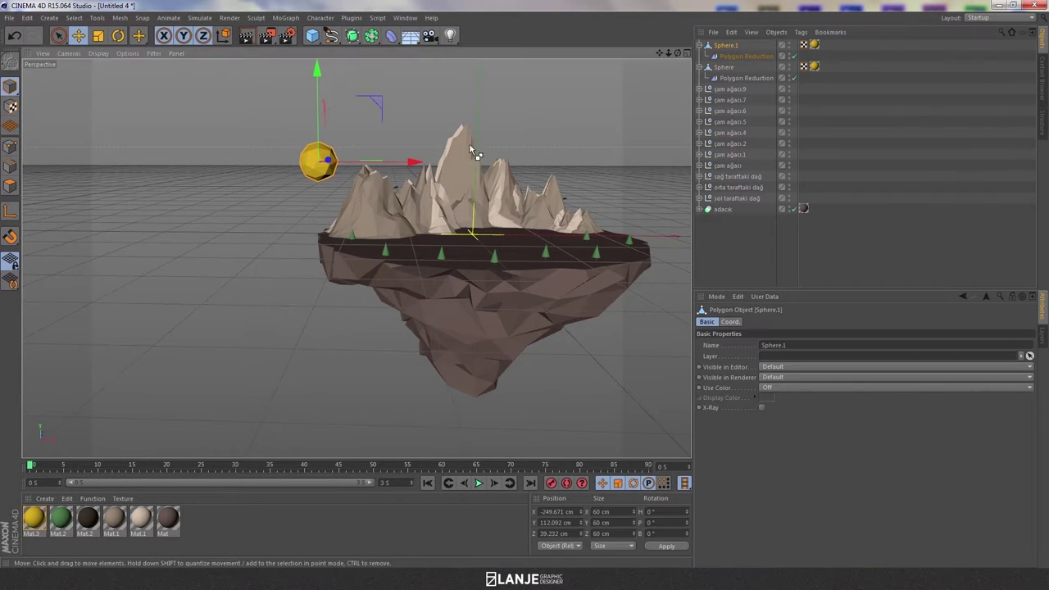
Duplicate the sphere as Sphere.1 and shrink the copy to about 75%, slightly squashed along Z
{"action": "left_click_drag", "start_coordinate": [421, 187], "coordinate": [706, 188], "text": "ctrl"}
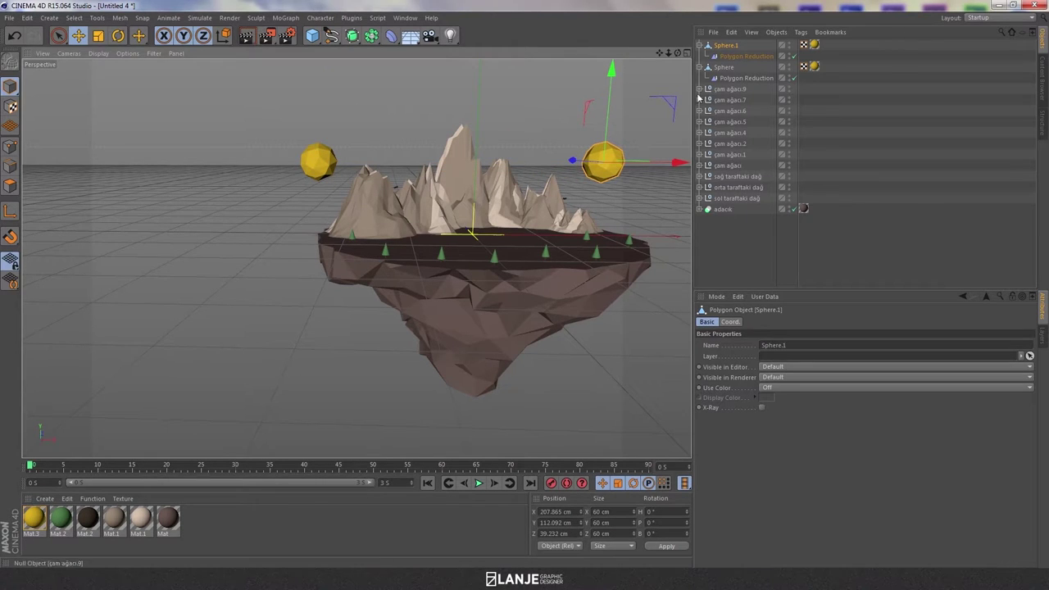
{"action": "left_click", "coordinate": [754, 246]}
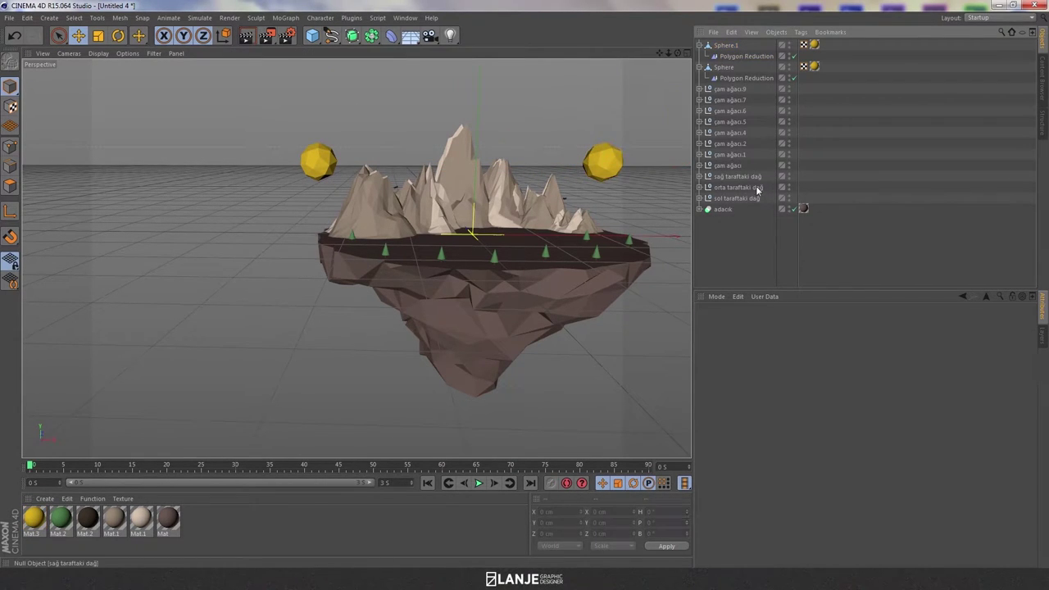
{"action": "left_click", "coordinate": [728, 46]}
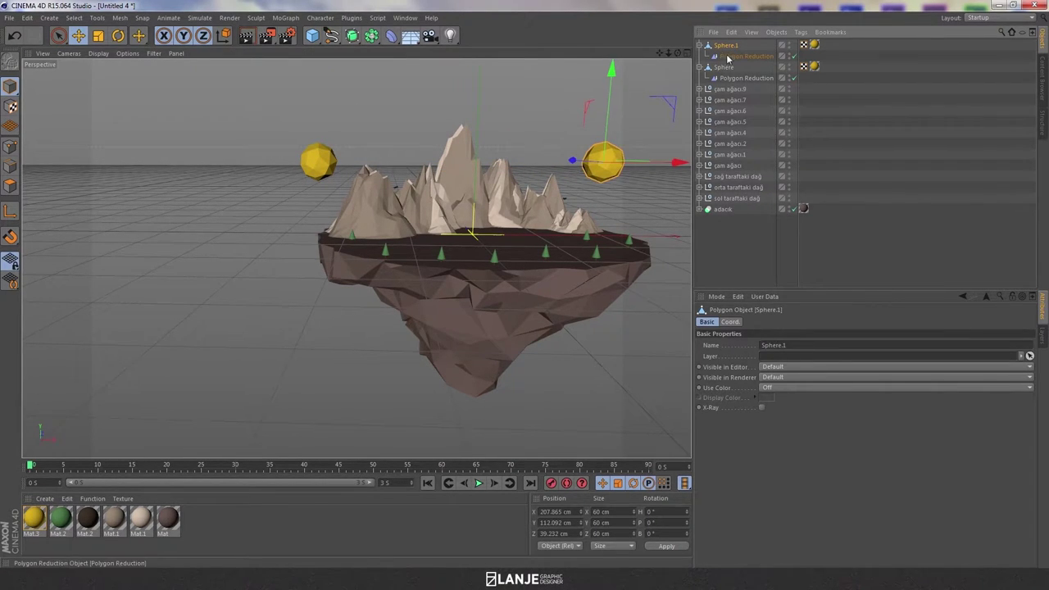
{"action": "left_click", "coordinate": [98, 36]}
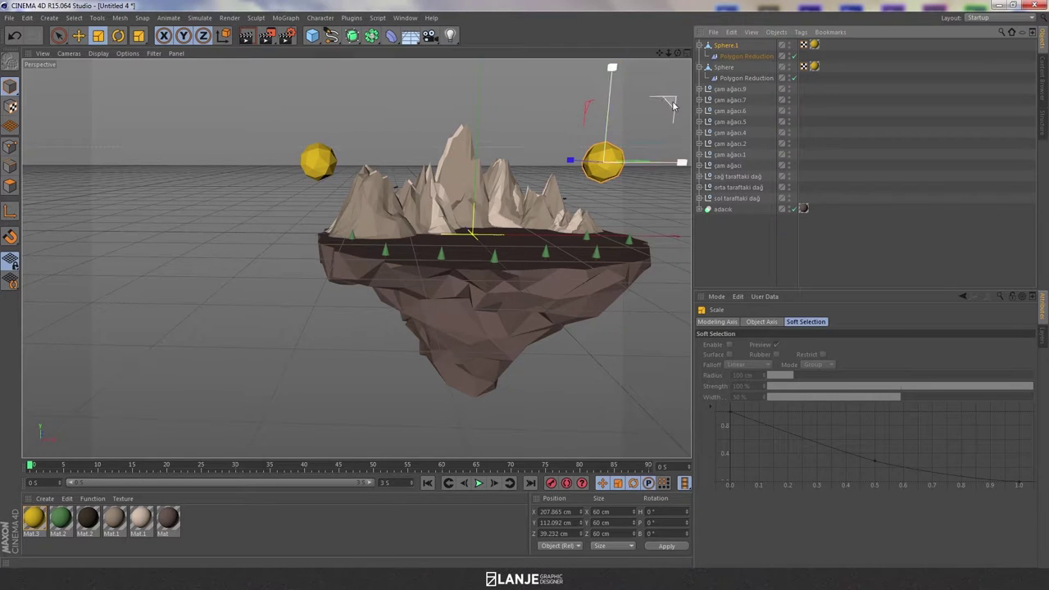
{"action": "mouse_move", "coordinate": [670, 105]}
{"action": "left_mouse_down"}
{"action": "mouse_move", "coordinate": [660, 133]}
{"action": "mouse_move", "coordinate": [323, 118]}
{"action": "left_mouse_up"}
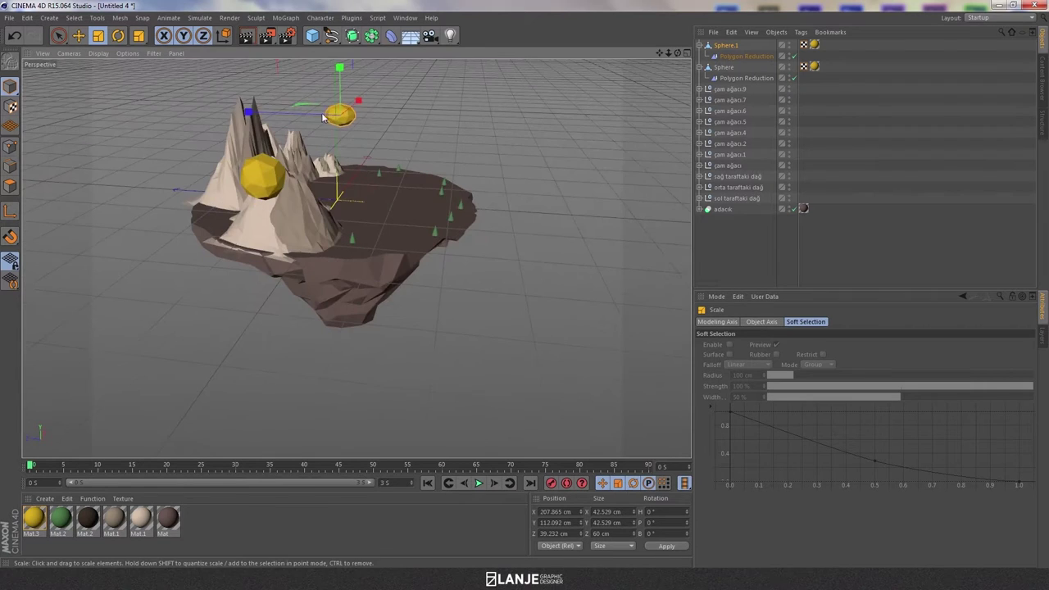
{"action": "mouse_move", "coordinate": [248, 113]}
{"action": "left_mouse_down"}
{"action": "mouse_move", "coordinate": [480, 106]}
{"action": "mouse_move", "coordinate": [317, 108]}
{"action": "mouse_move", "coordinate": [439, 144]}
{"action": "mouse_move", "coordinate": [477, 167]}
{"action": "left_mouse_up"}
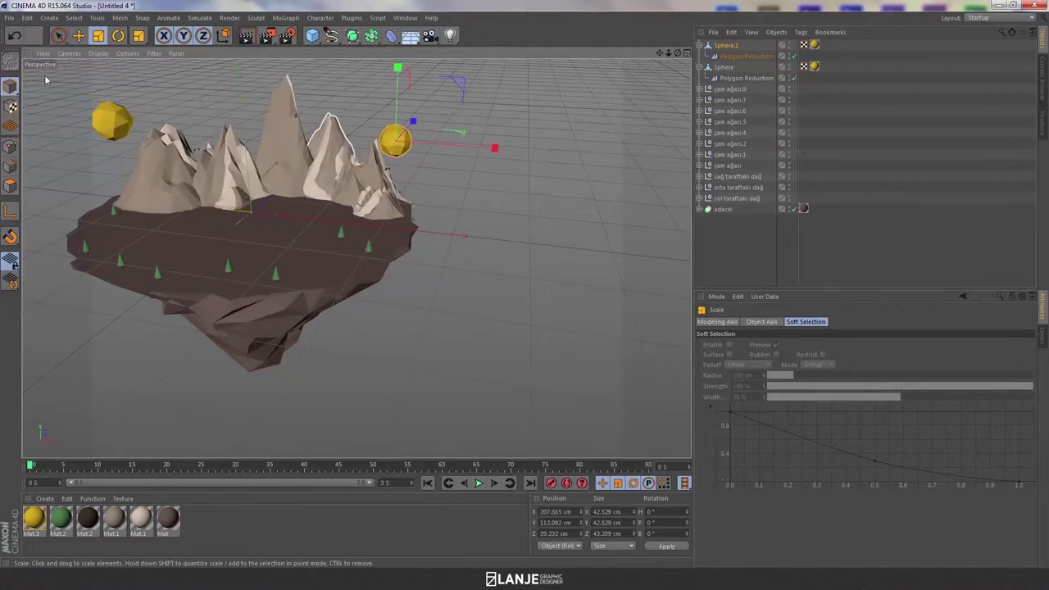
Place Sphere.1 beside the right mountains at roughly X 257, Y 23, Z 109 cm
{"action": "key", "text": "e"}
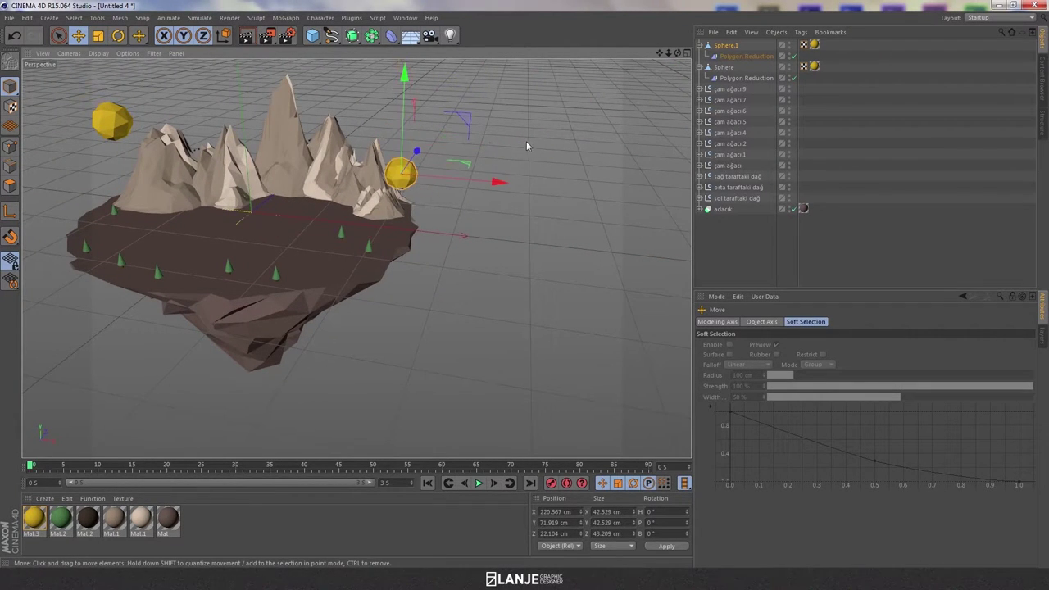
{"action": "mouse_move", "coordinate": [549, 128]}
{"action": "left_mouse_down", "text": "alt"}
{"action": "mouse_move", "coordinate": [397, 191]}
{"action": "mouse_move", "coordinate": [377, 109]}
{"action": "mouse_move", "coordinate": [377, 143]}
{"action": "mouse_move", "coordinate": [573, 250]}
{"action": "mouse_move", "coordinate": [622, 244]}
{"action": "left_mouse_up", "text": "alt"}
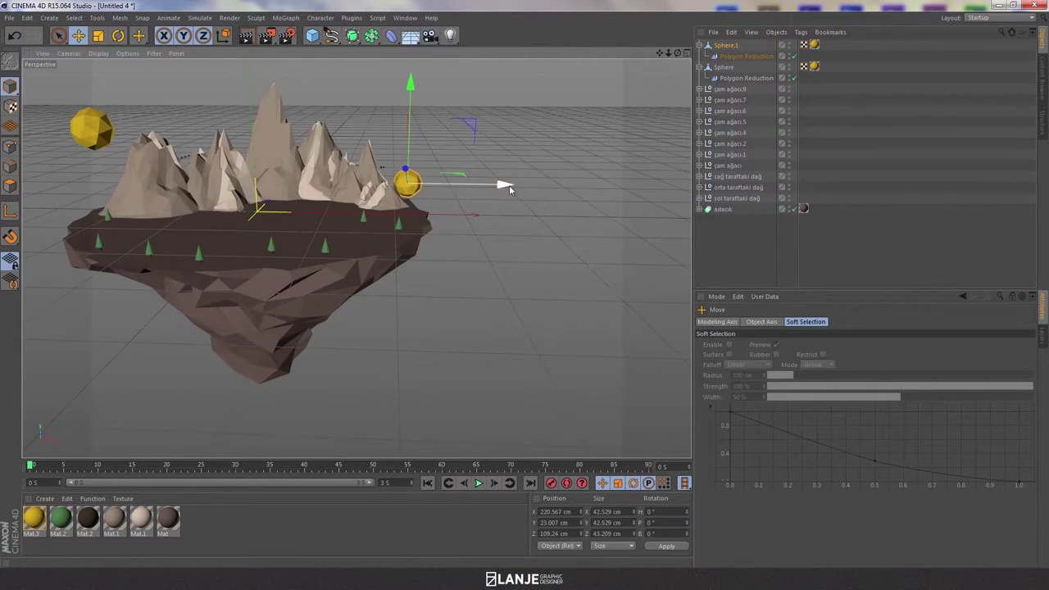
{"action": "left_click_drag", "start_coordinate": [503, 184], "coordinate": [527, 184]}
{"action": "mouse_move", "coordinate": [441, 164]}
{"action": "left_mouse_down", "text": "alt"}
{"action": "mouse_move", "coordinate": [469, 267]}
{"action": "mouse_move", "coordinate": [257, 293]}
{"action": "mouse_move", "coordinate": [179, 290]}
{"action": "mouse_move", "coordinate": [403, 249]}
{"action": "left_mouse_up", "text": "alt"}
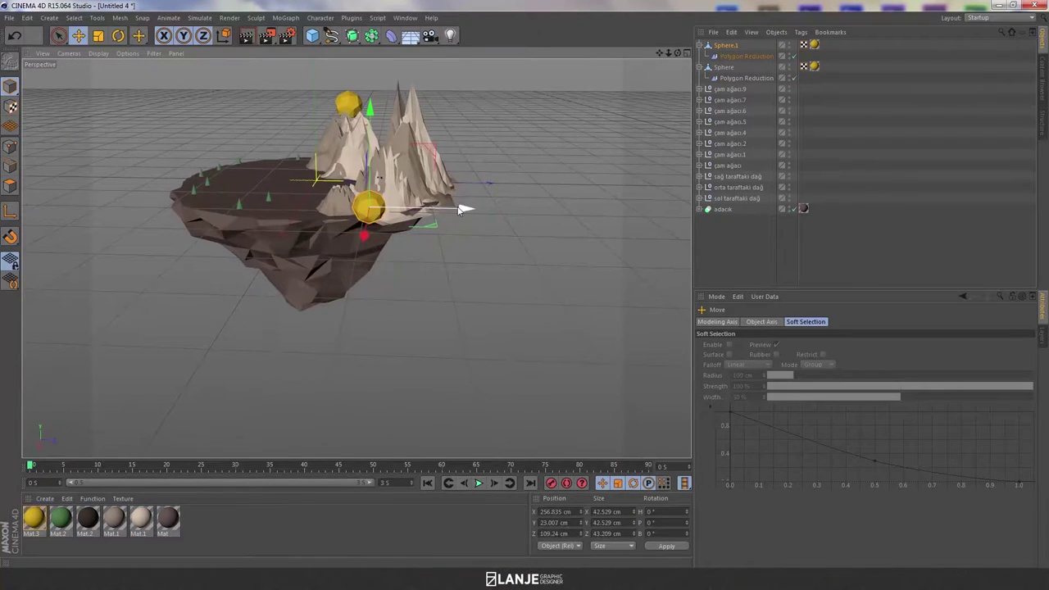
{"action": "left_click_drag", "start_coordinate": [461, 209], "coordinate": [451, 209]}
{"action": "left_click", "coordinate": [724, 68]}
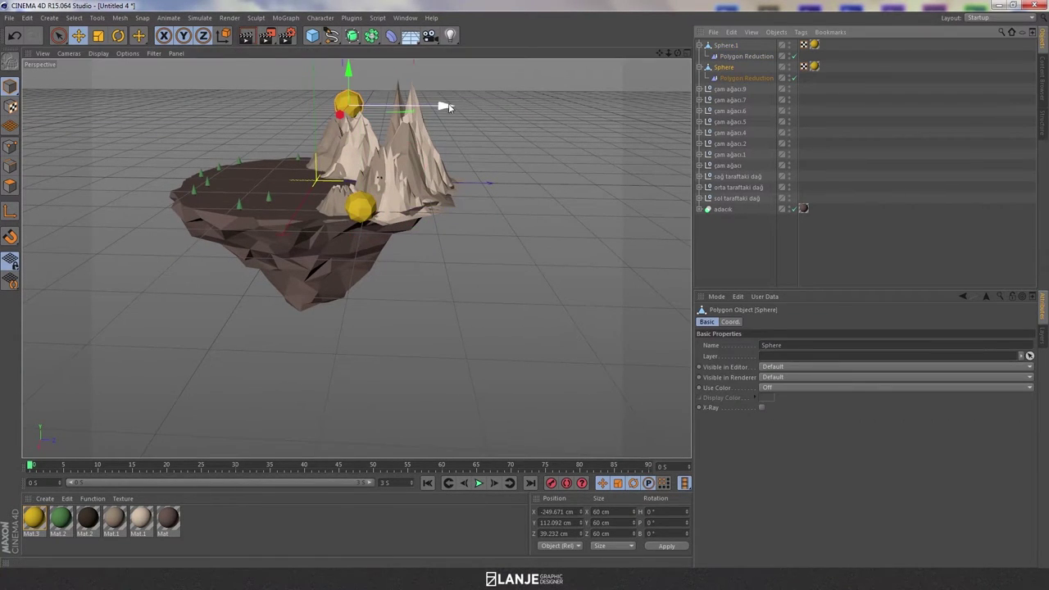
{"action": "left_click_drag", "start_coordinate": [448, 104], "coordinate": [460, 105]}
{"action": "left_click", "coordinate": [472, 241]}
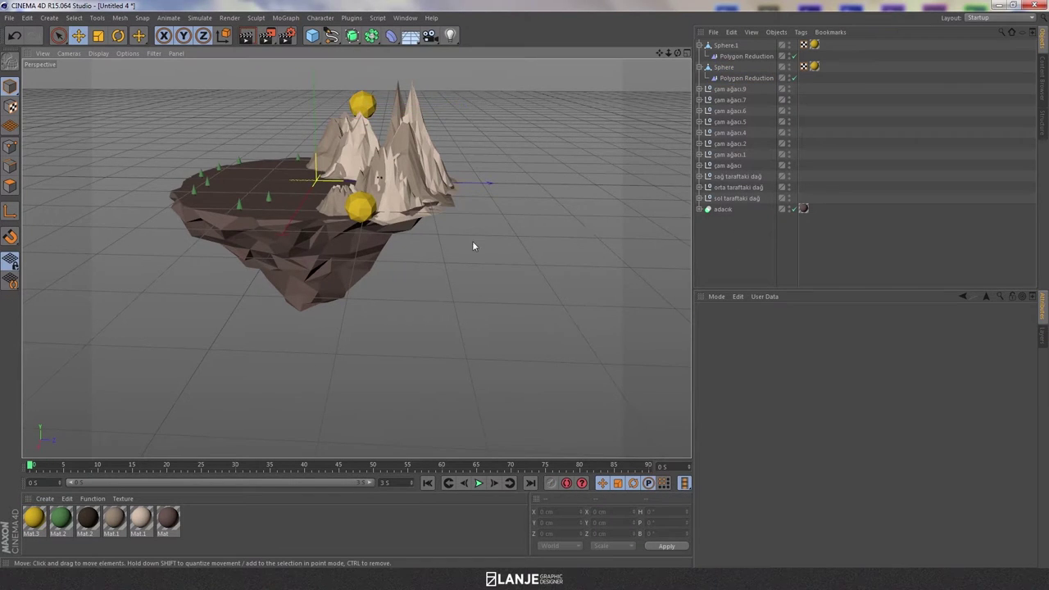
{"action": "left_click_drag", "start_coordinate": [472, 241], "coordinate": [654, 236], "text": "alt"}
Remove Sphere.1's yellow tag, duplicate Mat.3 and turn the copy grey
{"action": "left_click", "coordinate": [813, 44]}
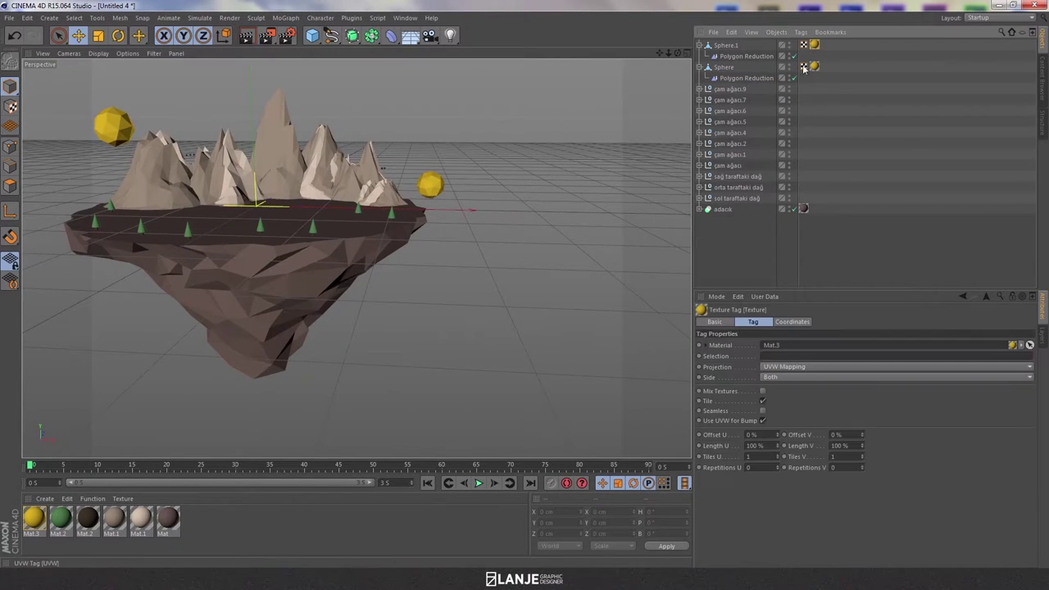
{"action": "key", "text": "Delete"}
{"action": "left_click_drag", "start_coordinate": [52, 524], "coordinate": [54, 523], "text": "ctrl"}
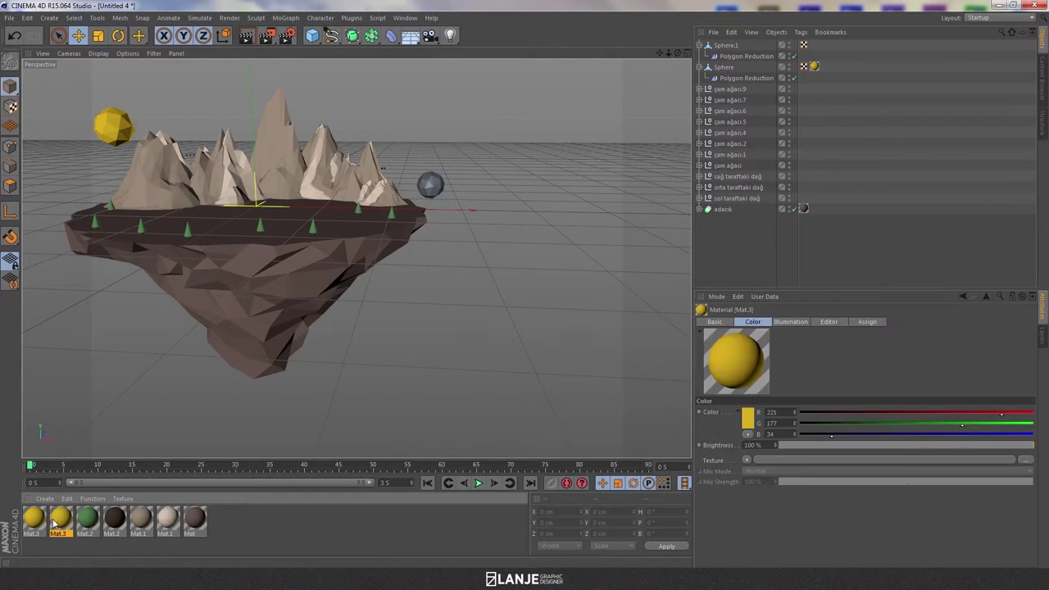
{"action": "double_click", "coordinate": [59, 518]}
{"action": "left_click", "coordinate": [291, 124]}
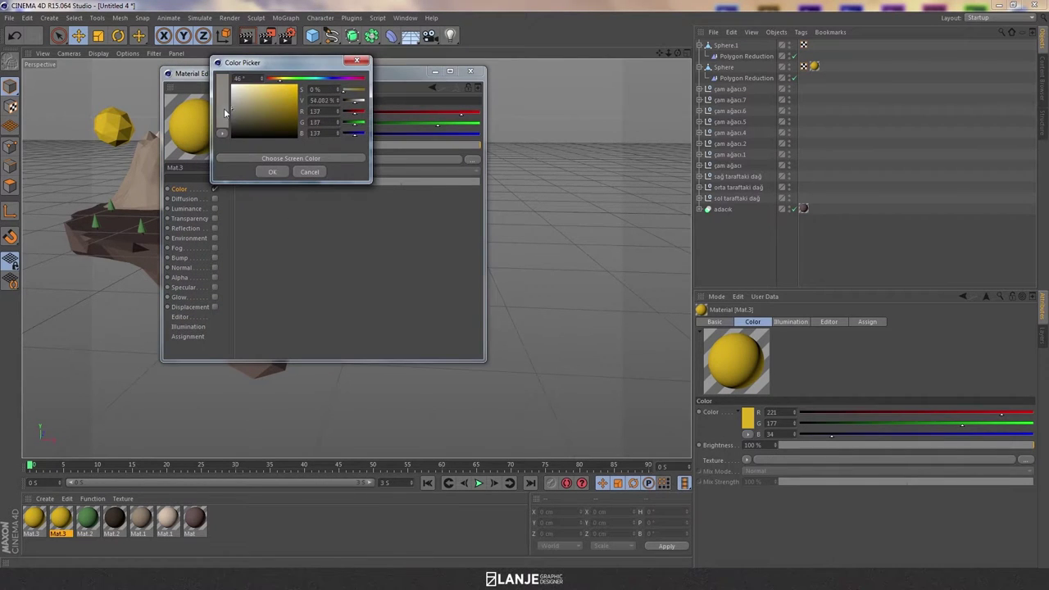
{"action": "left_click_drag", "start_coordinate": [222, 108], "coordinate": [226, 105]}
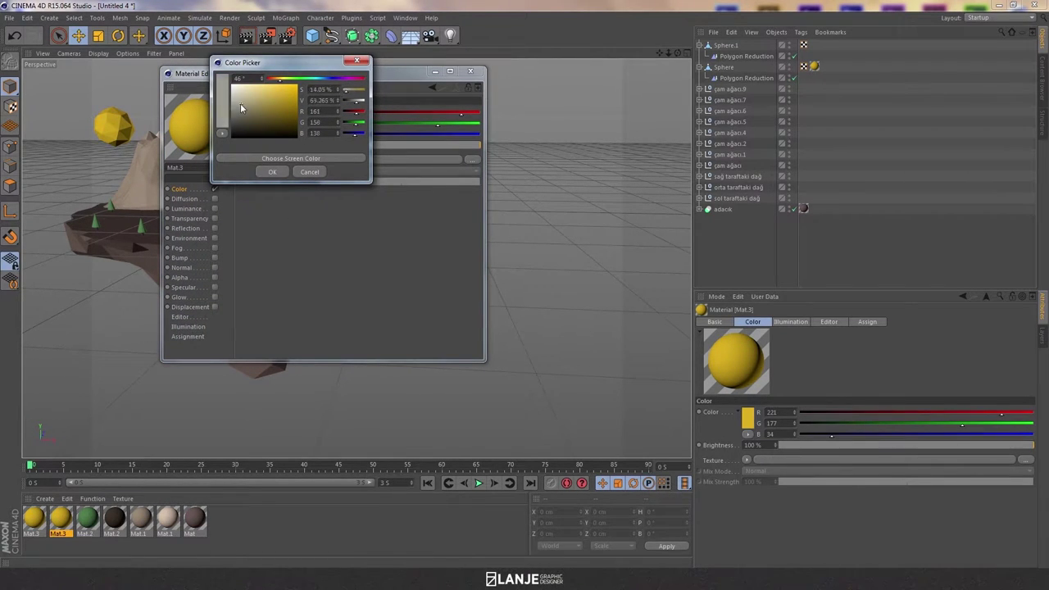
{"action": "left_click", "coordinate": [274, 173]}
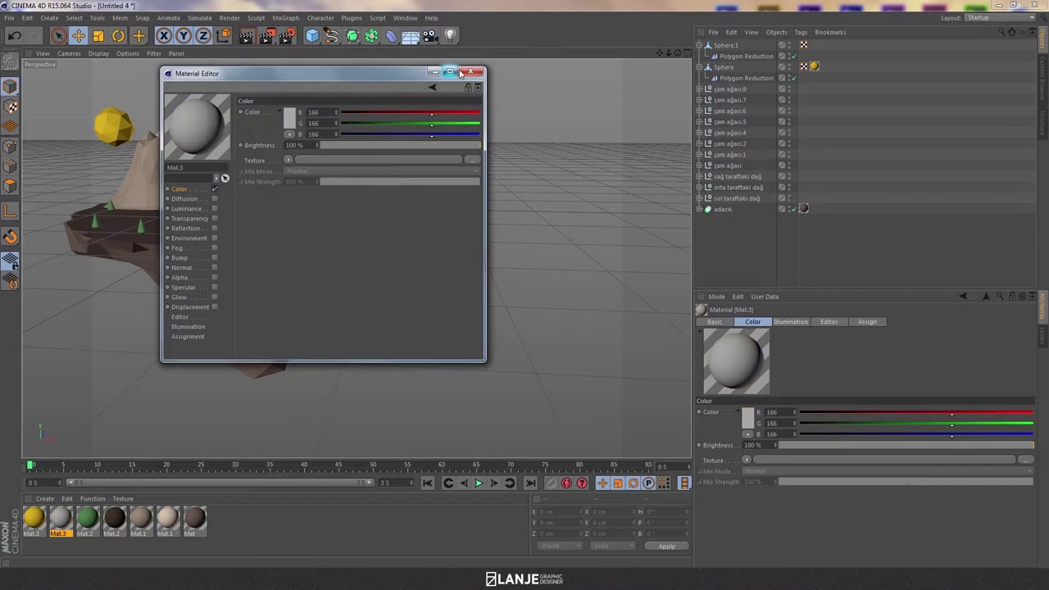
Apply the grey material to Sphere.1 and darken it to RGB 119, 119, 119
{"action": "left_click", "coordinate": [470, 70]}
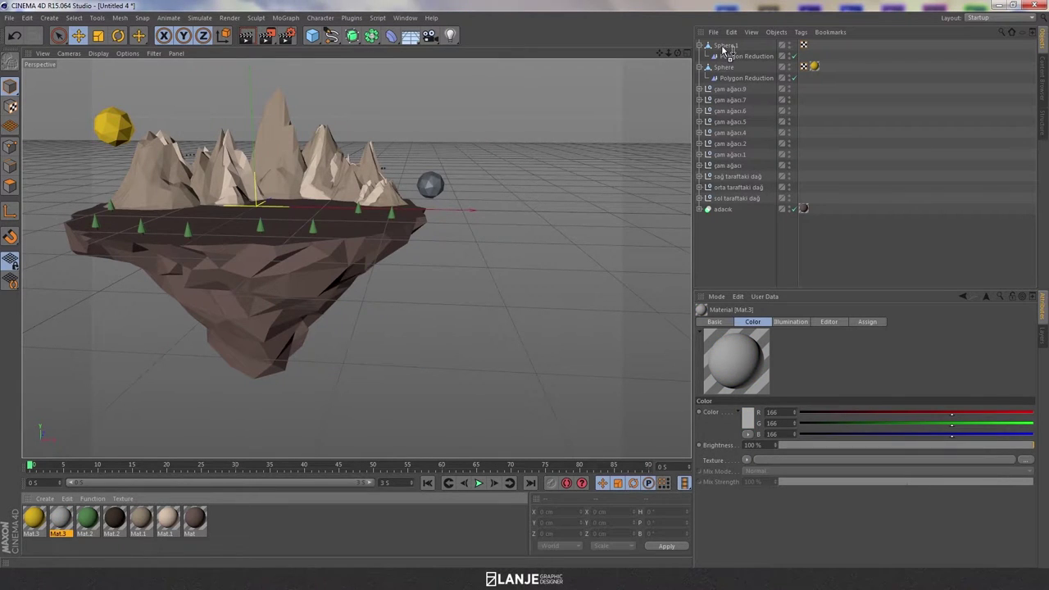
{"action": "left_click_drag", "start_coordinate": [724, 49], "coordinate": [725, 47]}
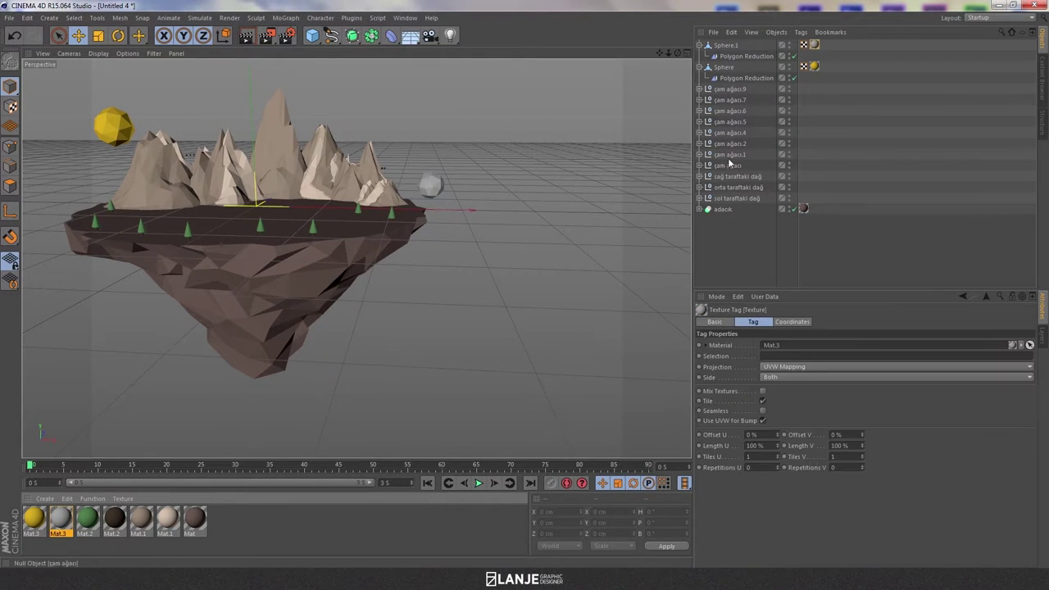
{"action": "double_click", "coordinate": [59, 517]}
{"action": "left_click", "coordinate": [291, 118]}
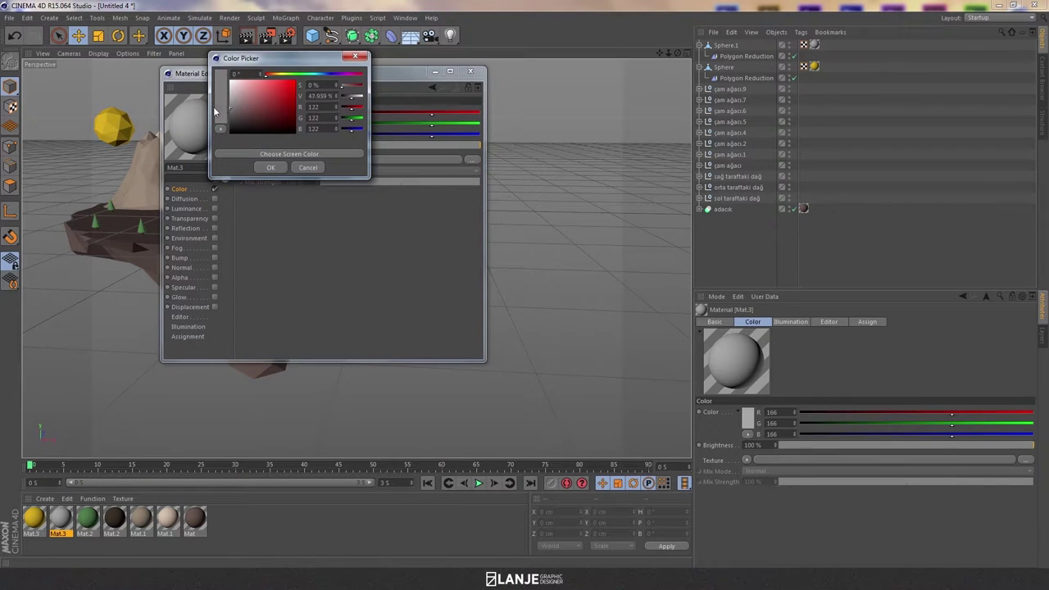
{"action": "left_click", "coordinate": [270, 167]}
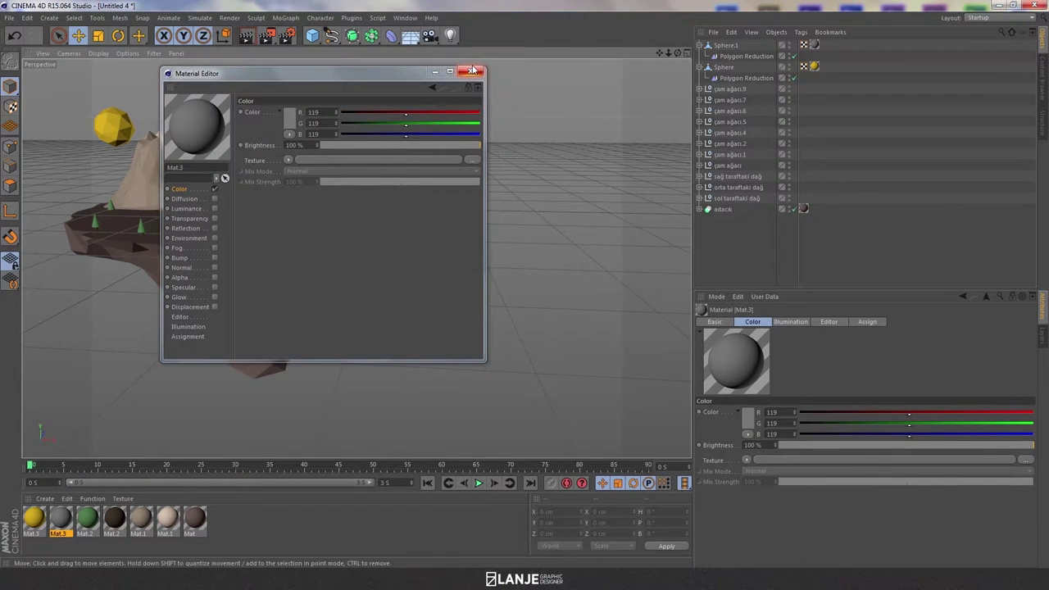
{"action": "left_click", "coordinate": [472, 70]}
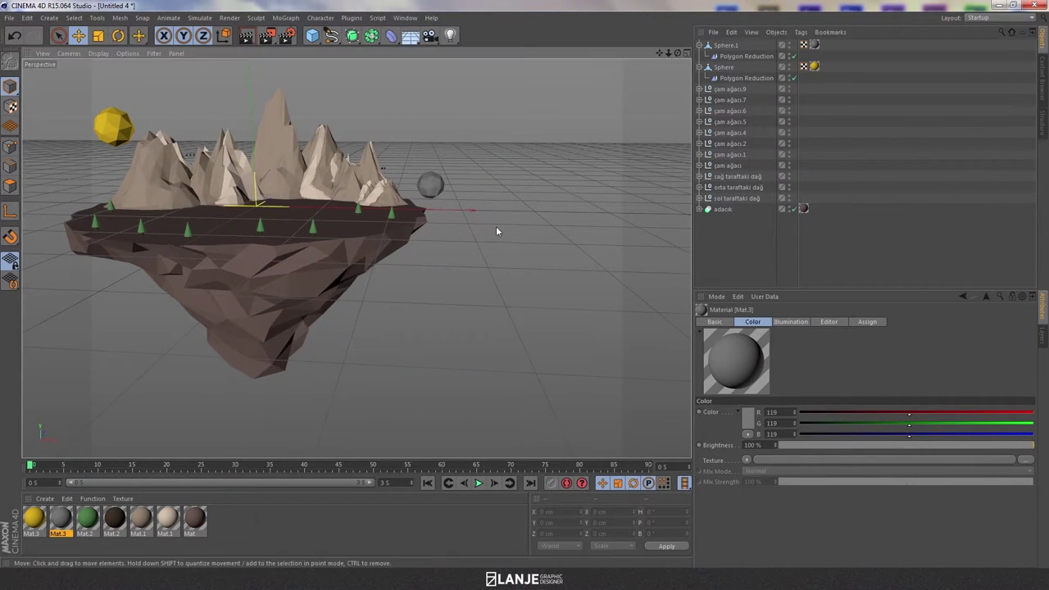
{"action": "mouse_move", "coordinate": [495, 230]}
{"action": "left_mouse_down", "text": "alt"}
{"action": "mouse_move", "coordinate": [506, 243]}
{"action": "mouse_move", "coordinate": [549, 238]}
{"action": "mouse_move", "coordinate": [554, 246]}
{"action": "left_mouse_up", "text": "alt"}
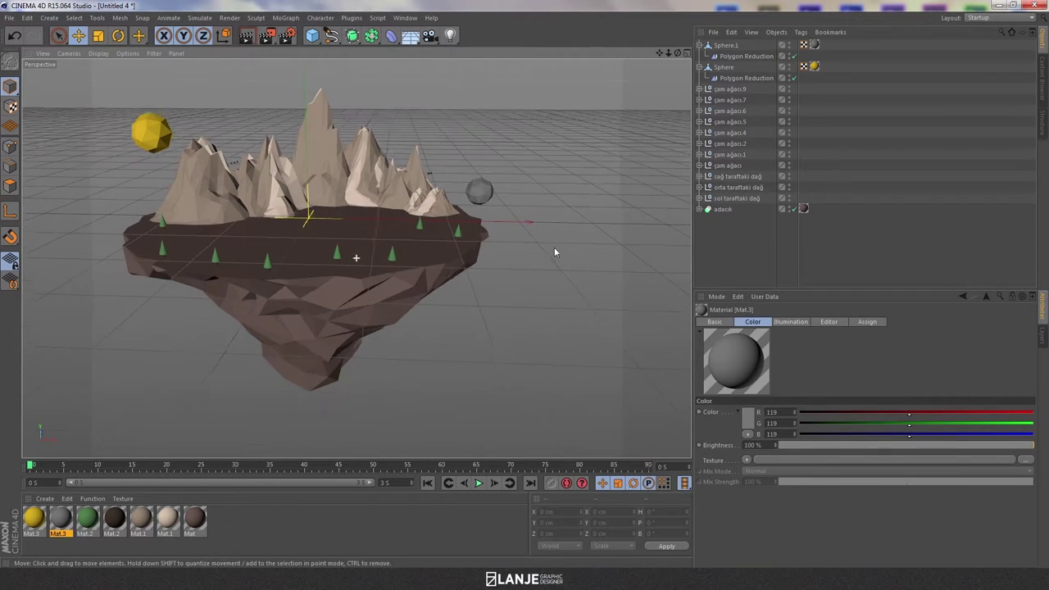
Rename the large yellow Sphere to güneş
{"action": "left_click", "coordinate": [699, 68]}
{"action": "left_click", "coordinate": [721, 67]}
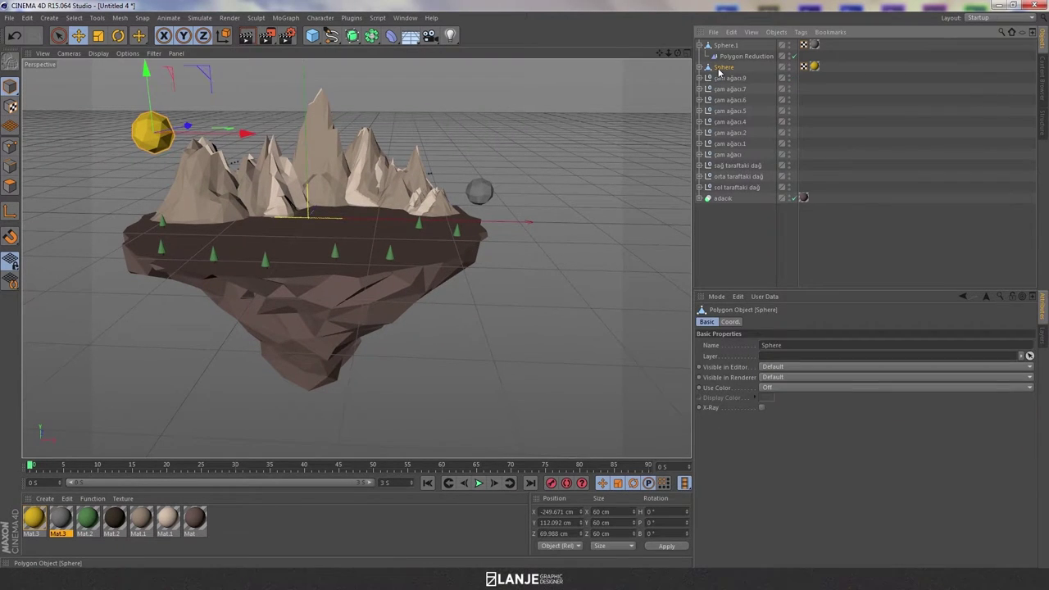
{"action": "double_click", "coordinate": [719, 69]}
{"action": "type", "text": "ç"}
{"action": "type", "text": "ş"}
{"action": "key", "text": "Return"}
Group the pine-tree nulls with Alt+G under a null named çam ağaçları
{"action": "left_click", "coordinate": [721, 78]}
{"action": "left_click", "coordinate": [734, 155], "text": "shift"}
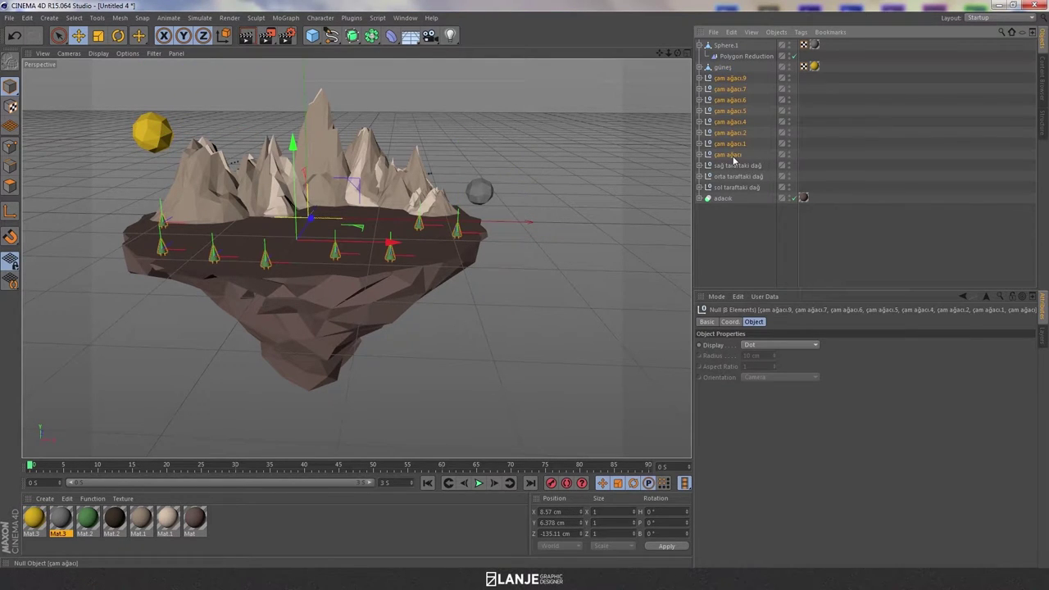
{"action": "key", "text": "alt+g"}
{"action": "double_click", "coordinate": [721, 77]}
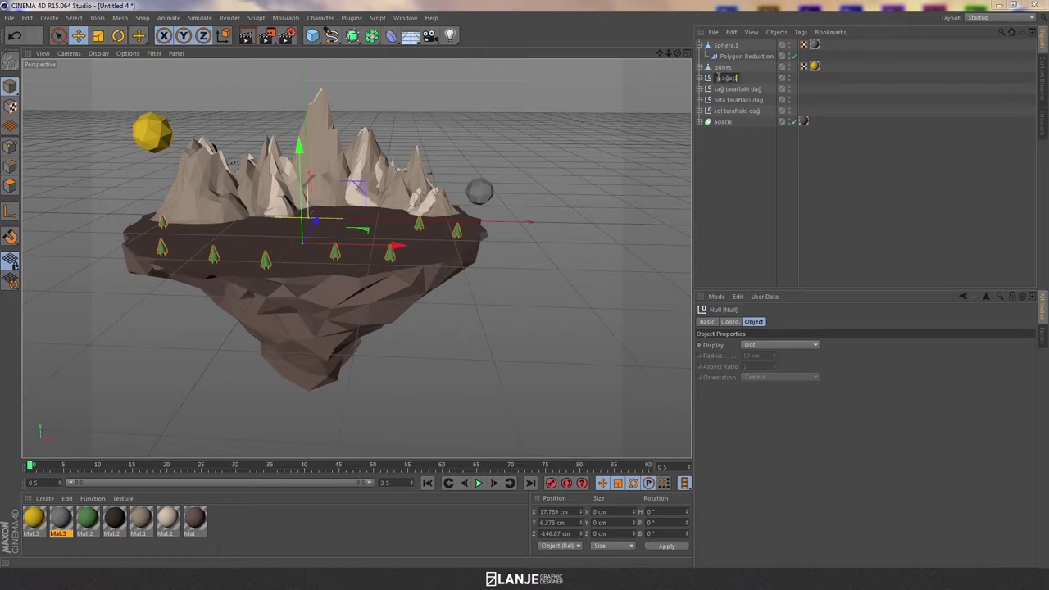
{"action": "type", "text": "ları"}
{"action": "key", "text": "Return"}
Rename Sphere.1 to ay and zoom the viewport in on the island
{"action": "left_click", "coordinate": [725, 46]}
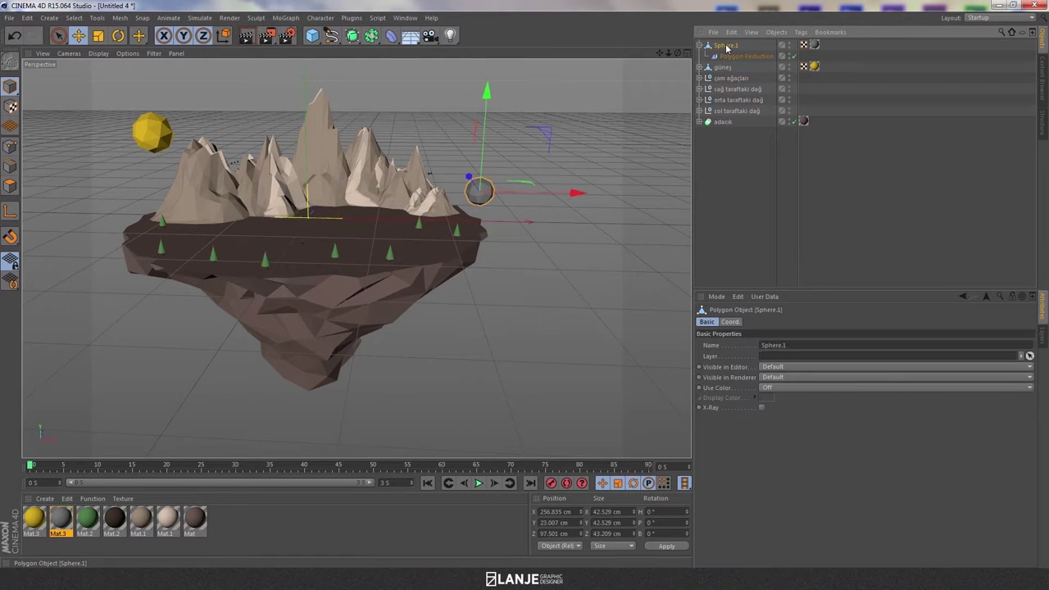
{"action": "type", "text": "ay"}
{"action": "key", "text": "Return"}
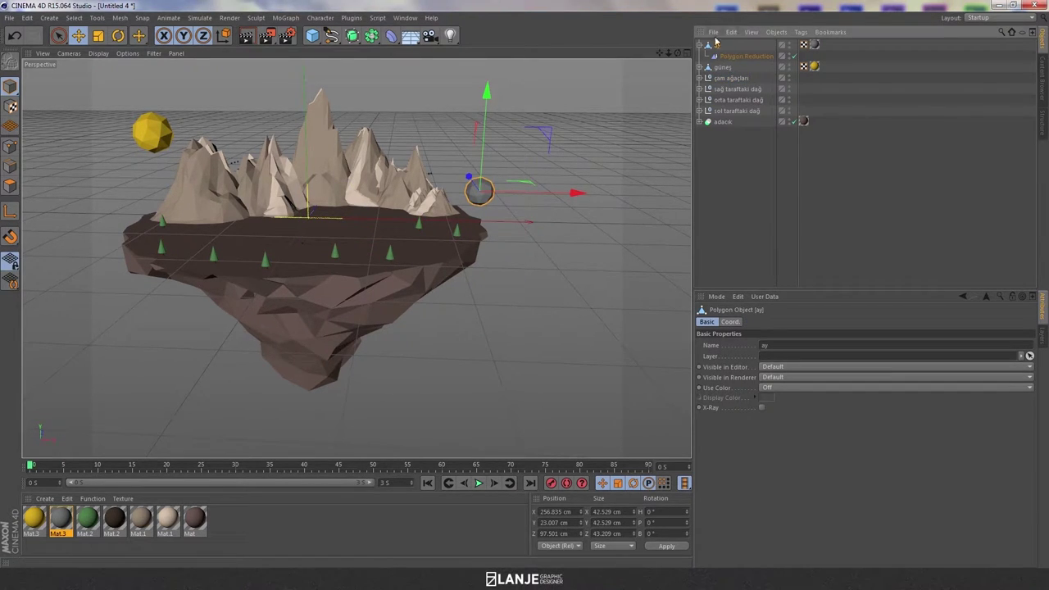
{"action": "left_click", "coordinate": [699, 45]}
{"action": "left_click", "coordinate": [647, 174]}
{"action": "scroll", "coordinate": [492, 160], "scroll_direction": "up", "scroll_amount": 2}
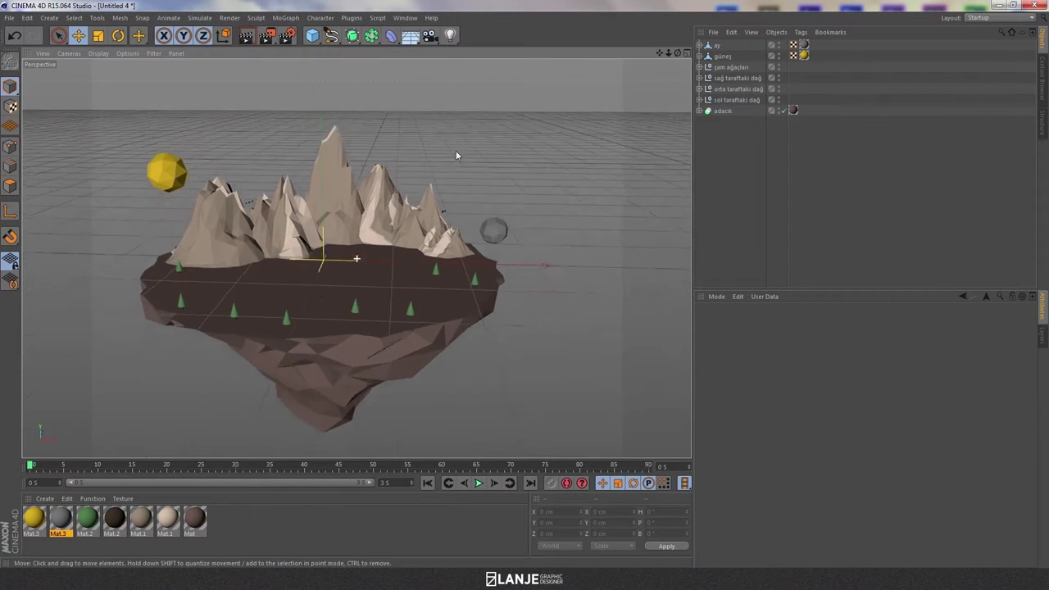
{"action": "scroll", "coordinate": [442, 154], "scroll_direction": "up", "scroll_amount": 2}
{"action": "scroll", "coordinate": [452, 150], "scroll_direction": "up", "scroll_amount": 2}
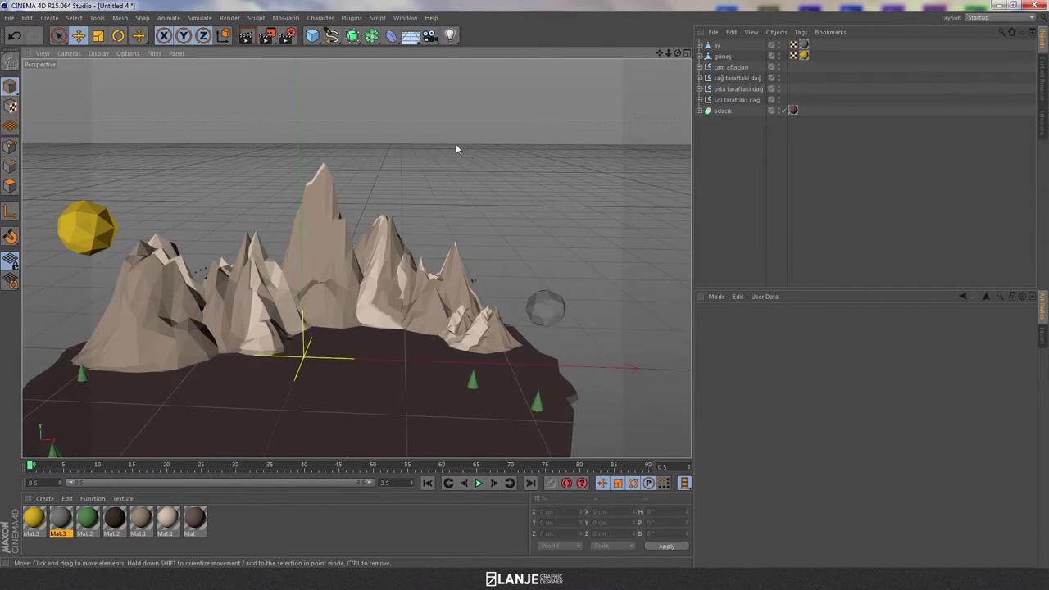
{"action": "middle_click_drag", "start_coordinate": [456, 146], "coordinate": [539, 120], "text": "alt"}
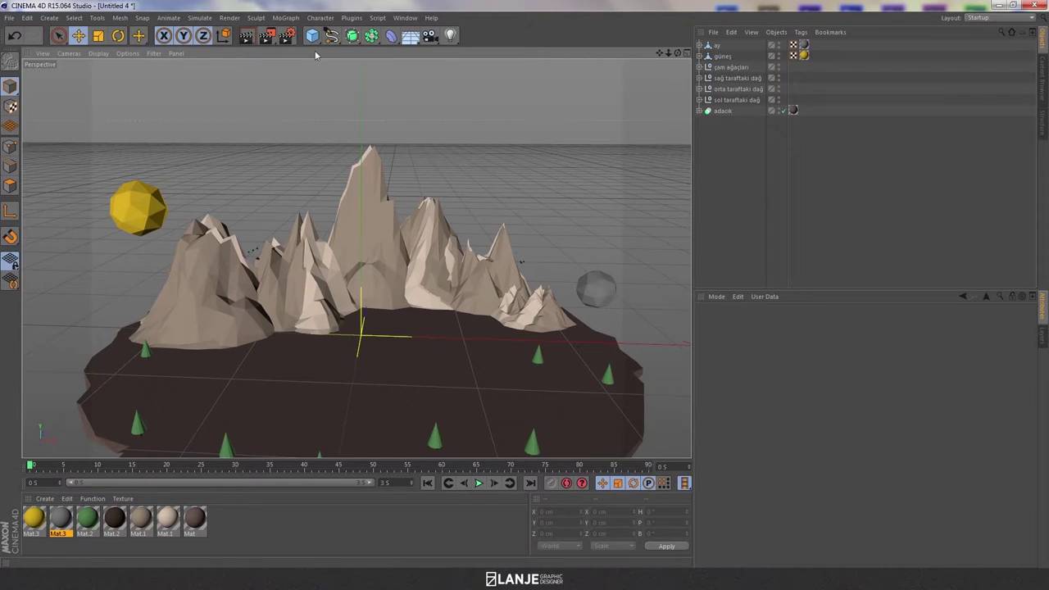
Add a smaller Sphere, remove its Phong tag and set its type to Octahedron
{"action": "left_click_drag", "start_coordinate": [314, 38], "coordinate": [533, 75]}
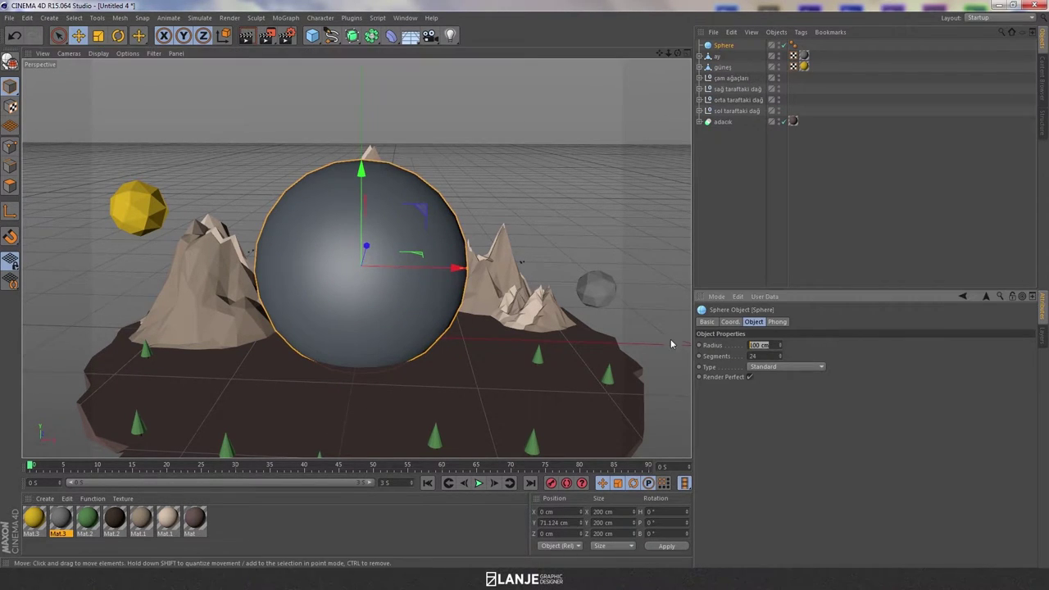
{"action": "type", "text": "10"}
{"action": "key", "text": "Return"}
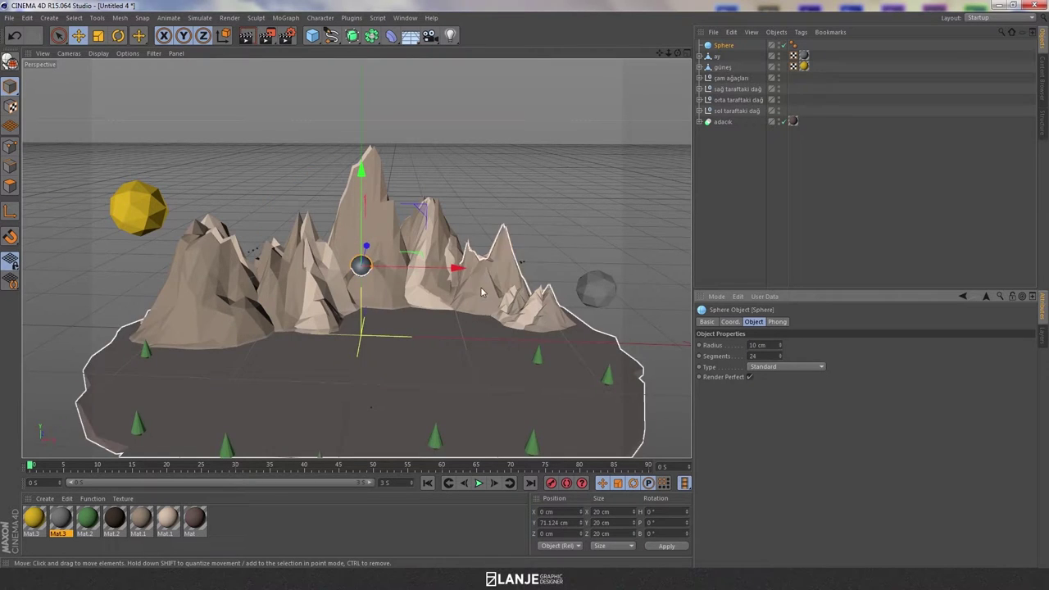
{"action": "mouse_move", "coordinate": [515, 167]}
{"action": "left_mouse_down", "text": "alt"}
{"action": "mouse_move", "coordinate": [520, 144]}
{"action": "mouse_move", "coordinate": [518, 197]}
{"action": "left_mouse_up", "text": "alt"}
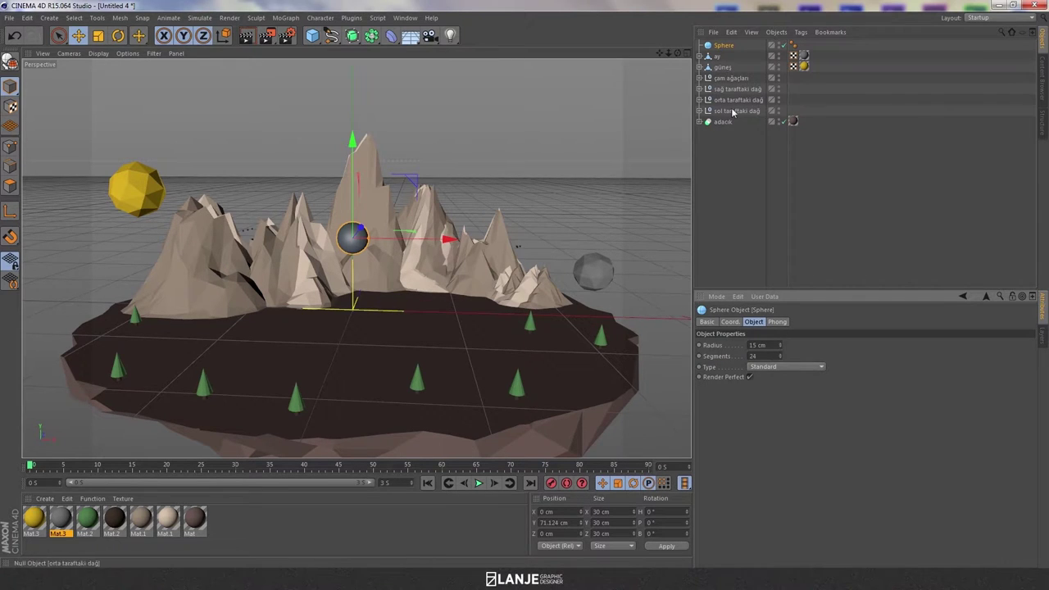
{"action": "left_click", "coordinate": [793, 45]}
{"action": "key", "text": "Delete"}
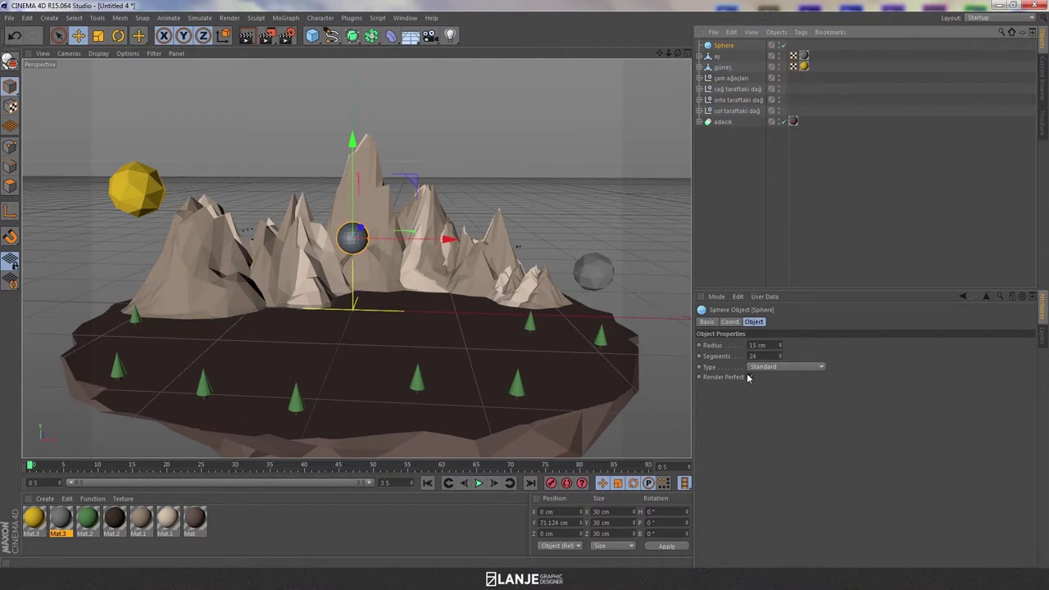
{"action": "left_click", "coordinate": [762, 367]}
{"action": "left_click", "coordinate": [765, 412]}
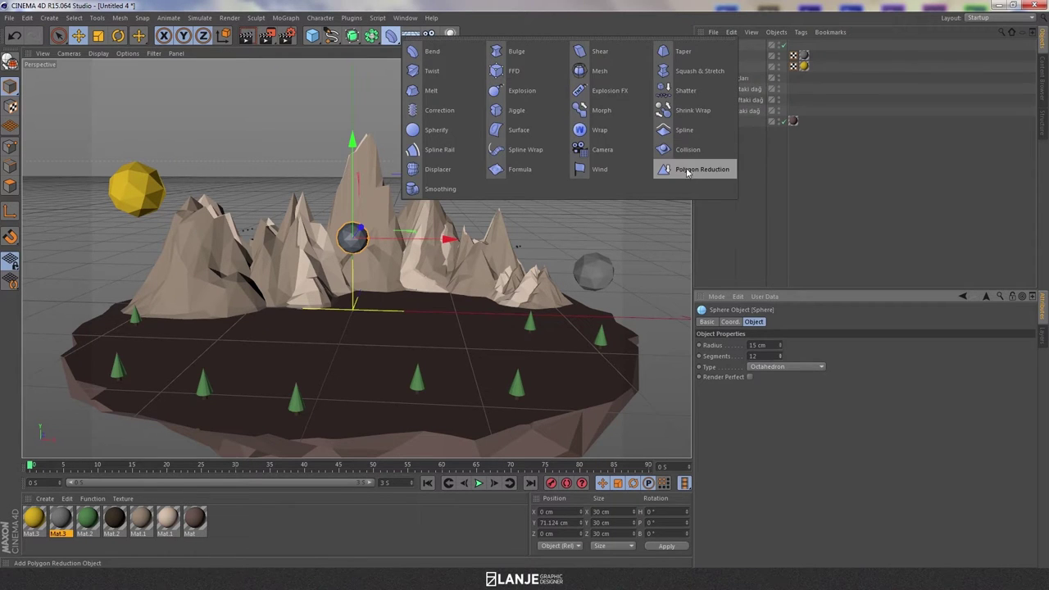
Nest a Polygon Reduction deformer under the sphere and lower its strength to 58%
{"action": "left_click_drag", "start_coordinate": [403, 39], "coordinate": [693, 164]}
{"action": "left_click_drag", "start_coordinate": [734, 58], "coordinate": [729, 54]}
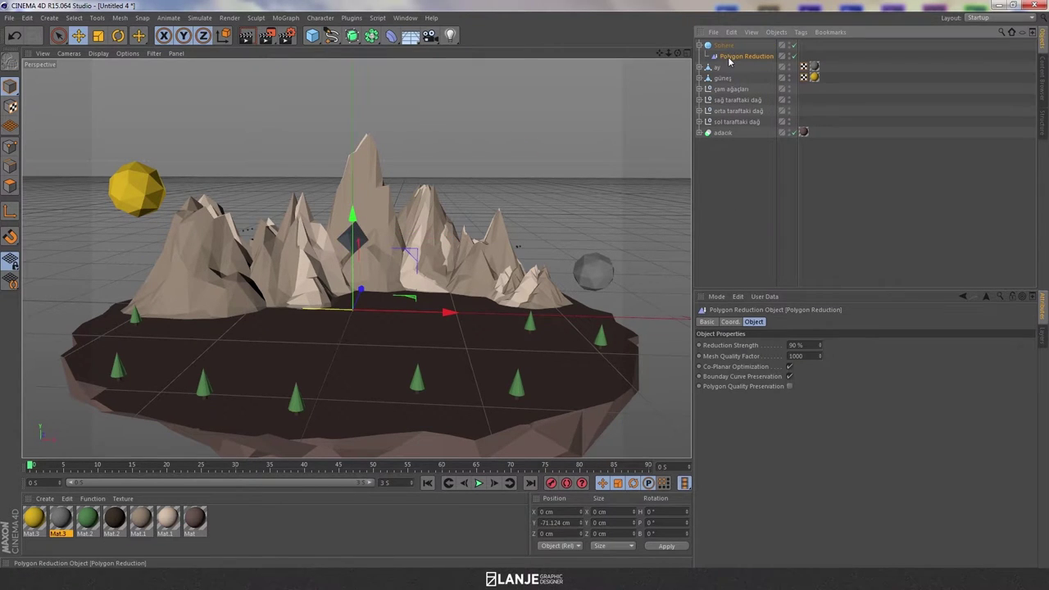
{"action": "left_click", "coordinate": [723, 46]}
{"action": "key", "text": "c"}
{"action": "key", "text": "ctrl+z"}
{"action": "left_click", "coordinate": [746, 56]}
{"action": "left_click", "coordinate": [819, 347]}
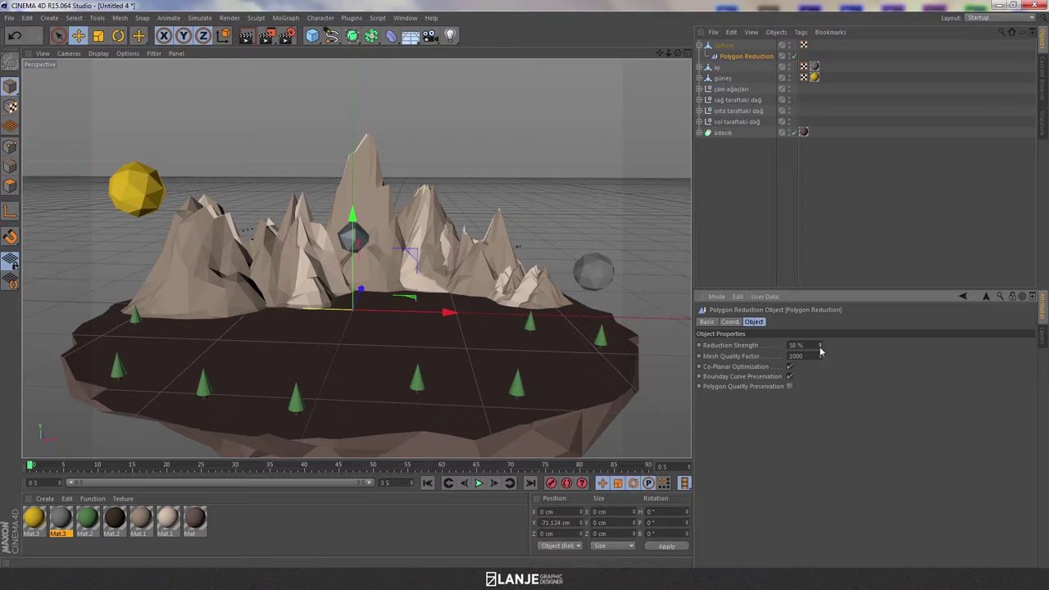
Scale the low-poly sphere down, flattening it in depth and slightly in height
{"action": "left_click", "coordinate": [760, 222]}
{"action": "scroll", "coordinate": [536, 203], "scroll_direction": "up", "scroll_amount": 5}
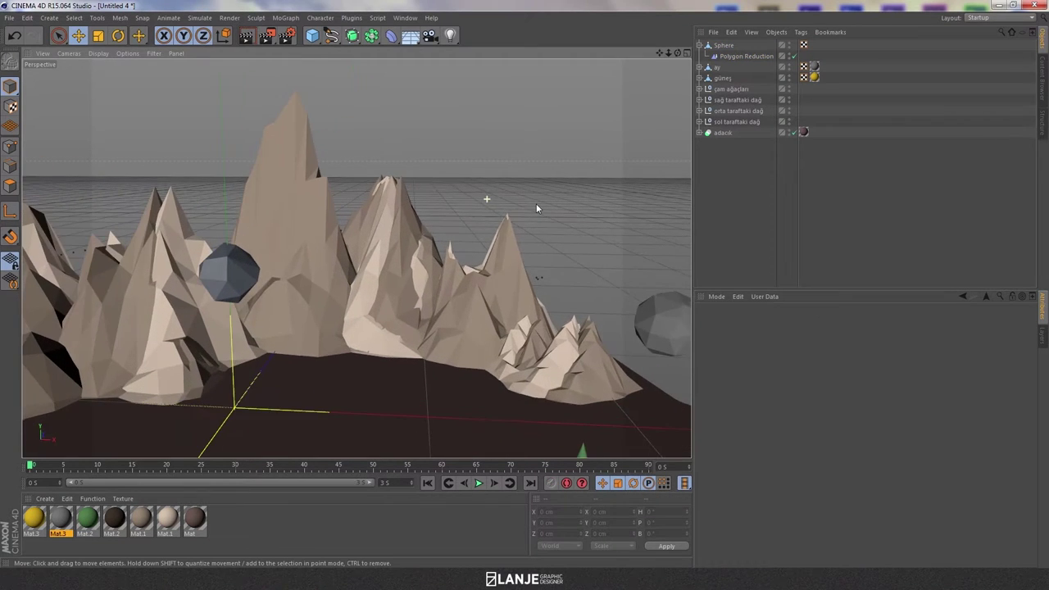
{"action": "left_click", "coordinate": [303, 242]}
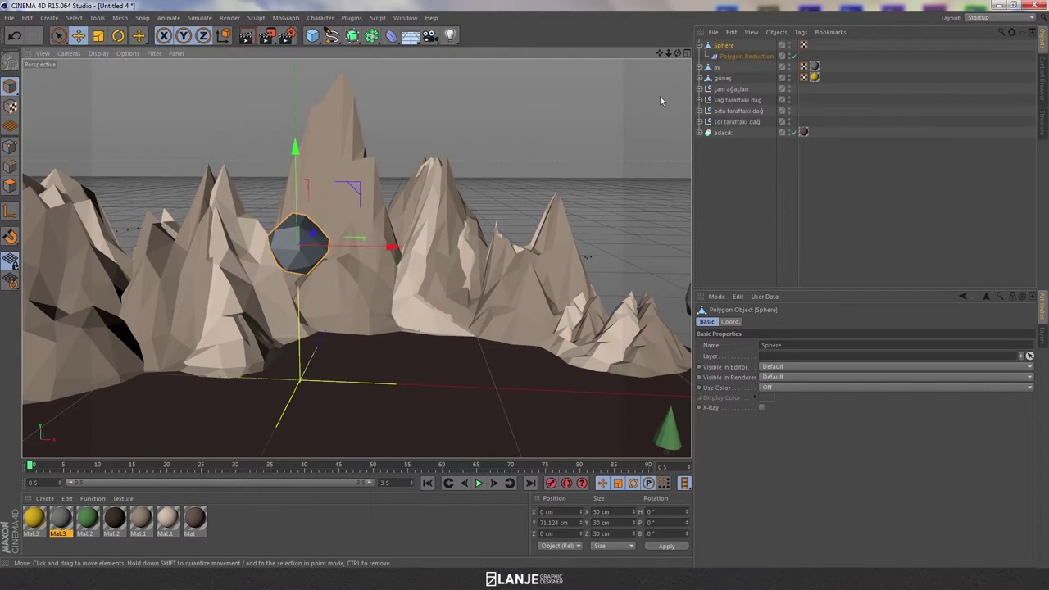
{"action": "left_click", "coordinate": [98, 35]}
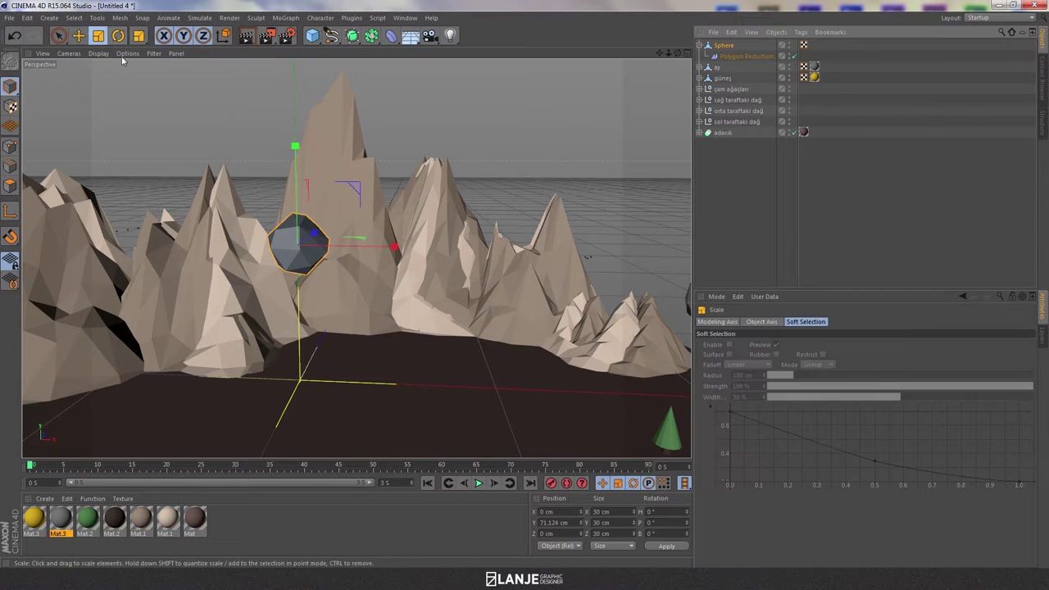
{"action": "left_click_drag", "start_coordinate": [317, 238], "coordinate": [313, 223]}
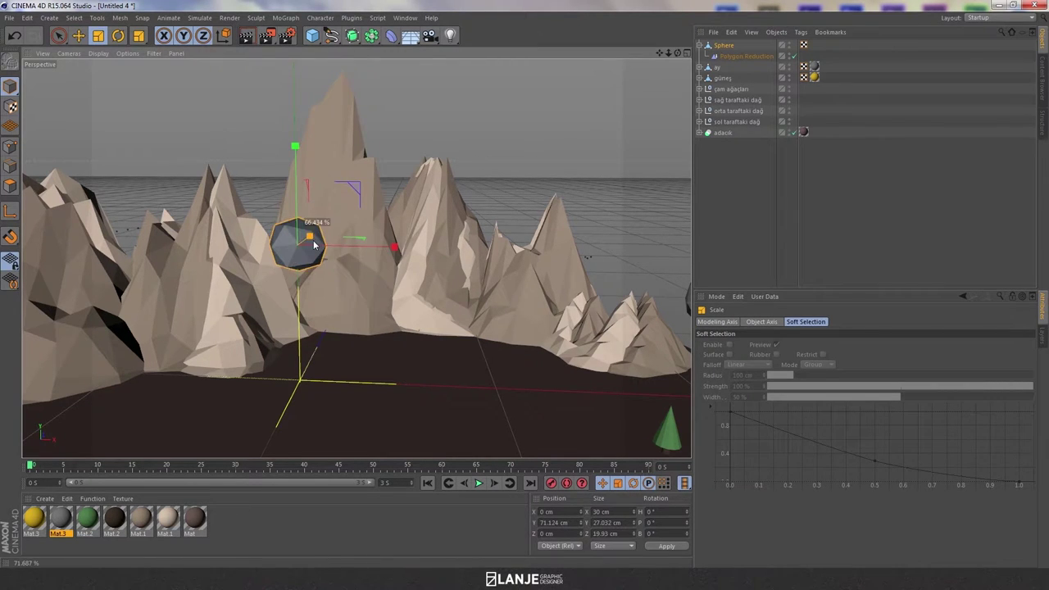
{"action": "left_click_drag", "start_coordinate": [295, 150], "coordinate": [295, 153]}
Create Mat.4 with specular off and colour RGB 231 grey, then apply it to the low-poly sphere
{"action": "left_click", "coordinate": [723, 45]}
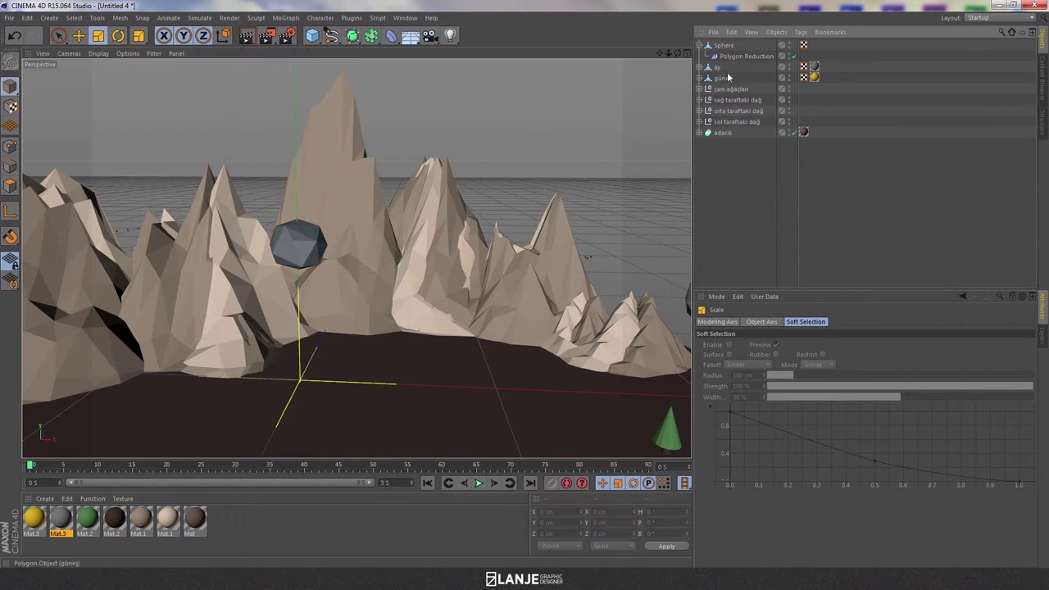
{"action": "double_click", "coordinate": [262, 527]}
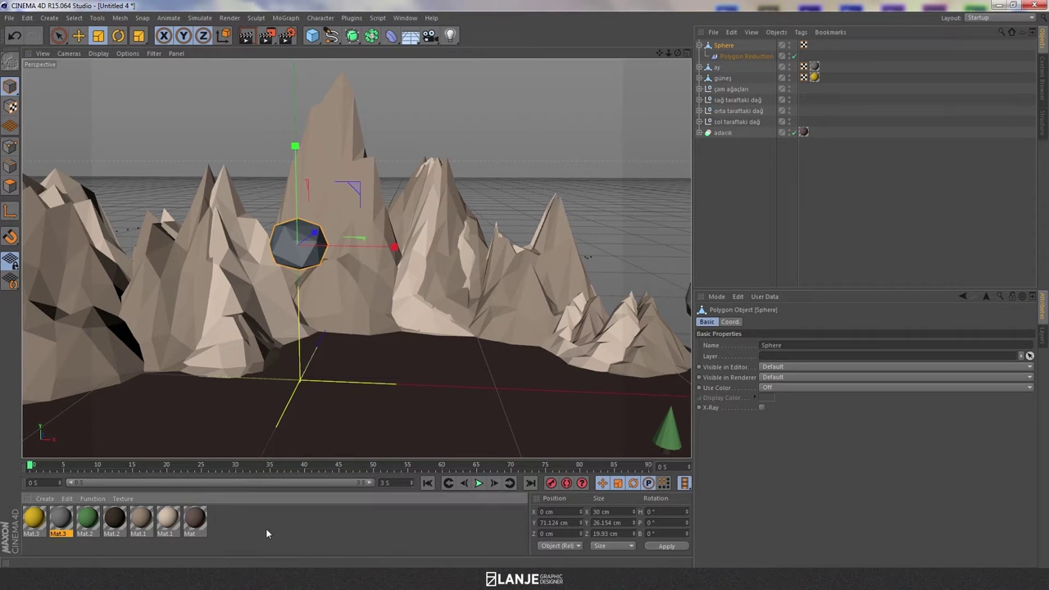
{"action": "double_click", "coordinate": [33, 517]}
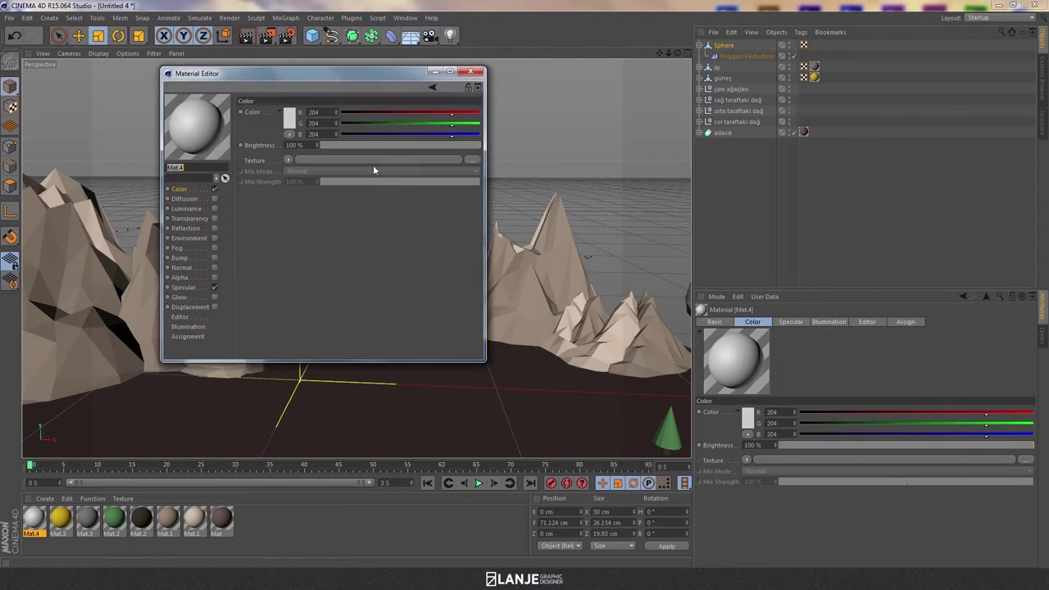
{"action": "left_click", "coordinate": [213, 287]}
{"action": "left_click", "coordinate": [289, 119]}
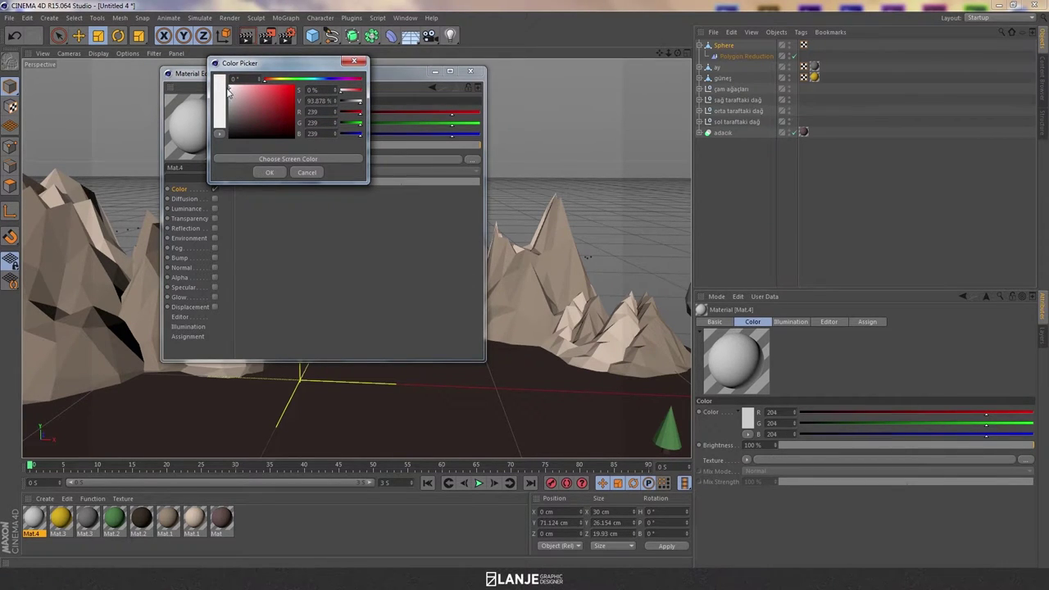
{"action": "left_click", "coordinate": [266, 173]}
{"action": "left_click_drag", "start_coordinate": [31, 517], "coordinate": [298, 245]}
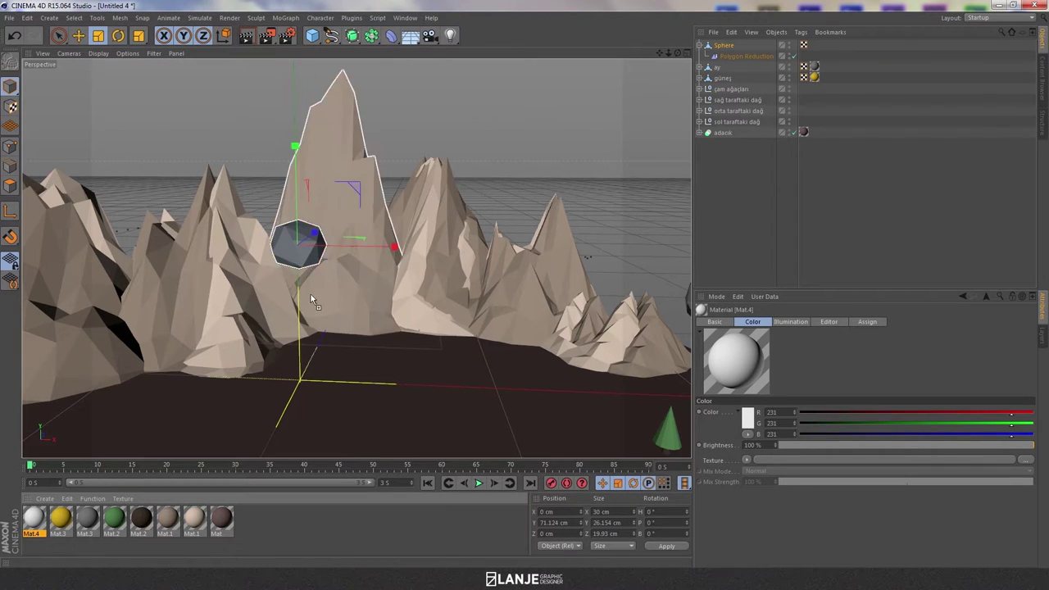
Duplicate the white sphere twice and place the copies to the right, forming a cloud
{"action": "left_click", "coordinate": [724, 55]}
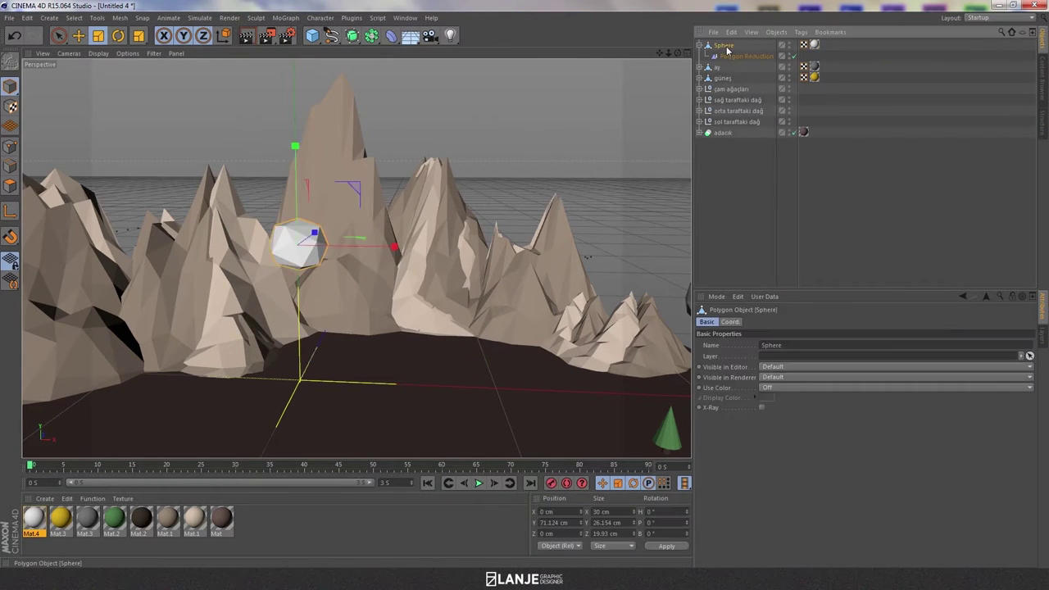
{"action": "key", "text": "ctrl+c"}
{"action": "key", "text": "ctrl+v"}
{"action": "key", "text": "e"}
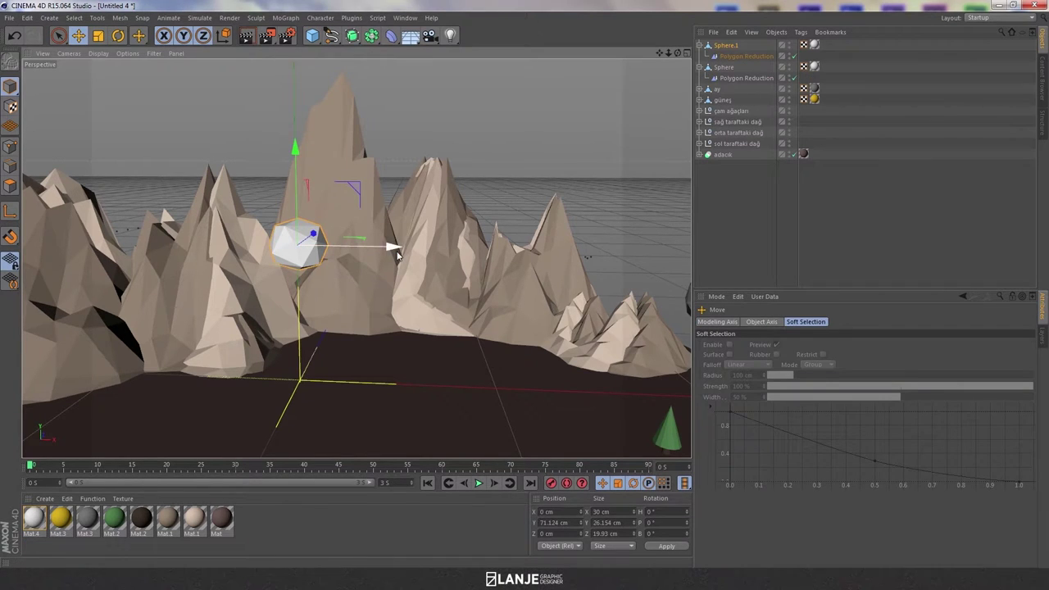
{"action": "left_click_drag", "start_coordinate": [397, 256], "coordinate": [439, 252]}
{"action": "left_click_drag", "start_coordinate": [332, 160], "coordinate": [330, 137]}
{"action": "key", "text": "ctrl+c"}
{"action": "key", "text": "ctrl+v"}
{"action": "left_click_drag", "start_coordinate": [432, 240], "coordinate": [468, 237]}
{"action": "left_click_drag", "start_coordinate": [375, 143], "coordinate": [374, 156]}
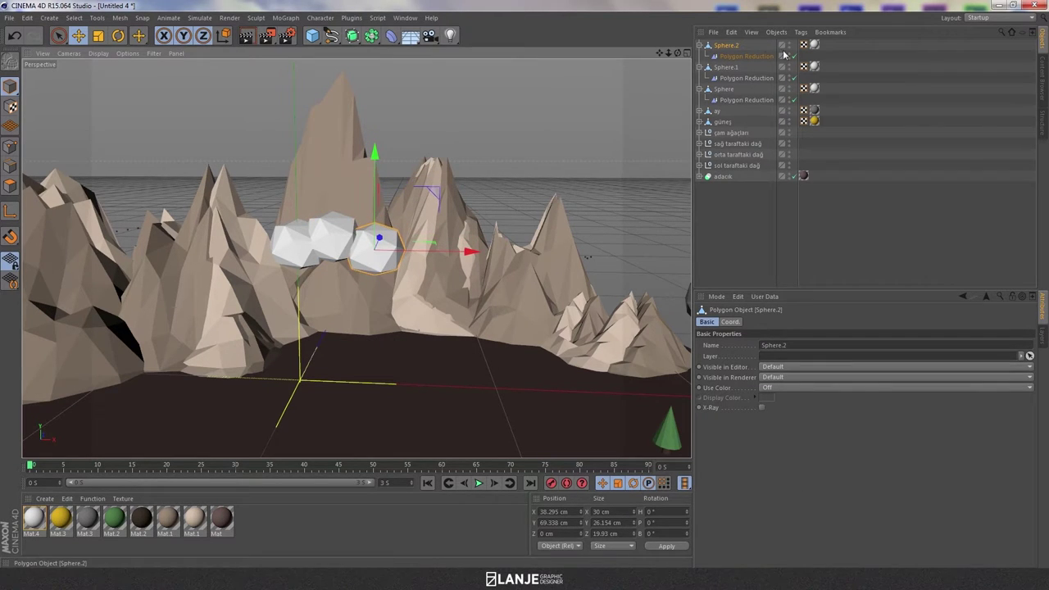
Shrink the third sphere, lowering its height, and slide it slightly left
{"action": "left_click", "coordinate": [98, 36]}
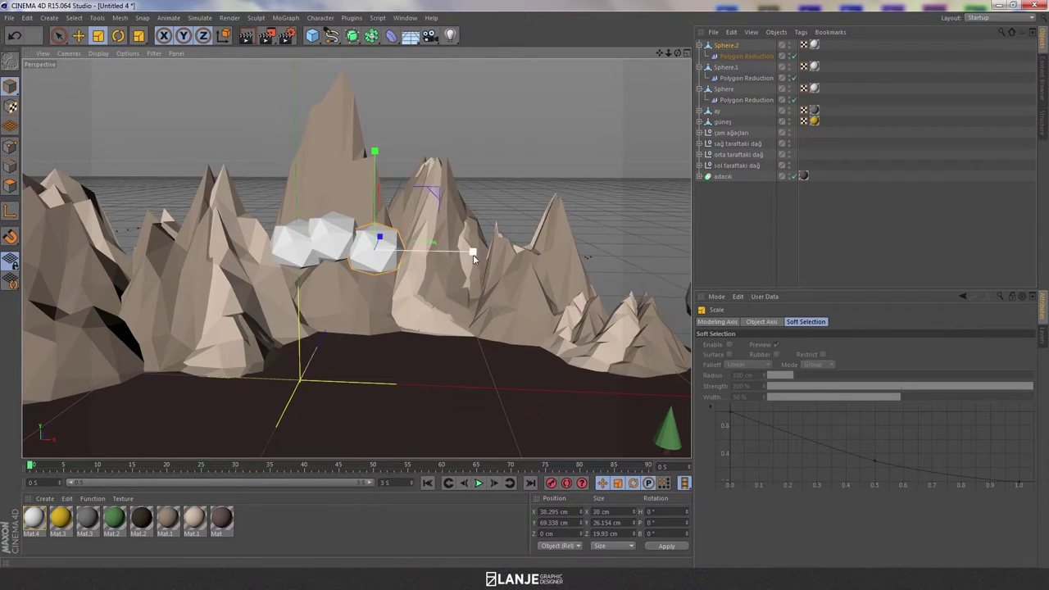
{"action": "left_click_drag", "start_coordinate": [473, 259], "coordinate": [437, 246]}
{"action": "left_click_drag", "start_coordinate": [375, 153], "coordinate": [378, 194]}
{"action": "key", "text": "e"}
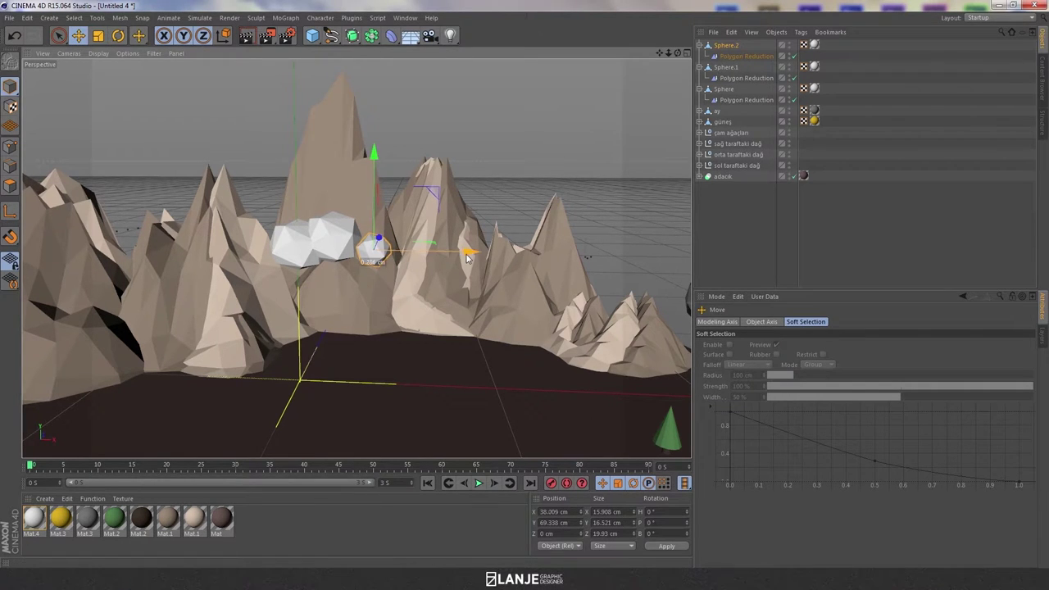
{"action": "left_click_drag", "start_coordinate": [467, 259], "coordinate": [458, 259]}
{"action": "mouse_move", "coordinate": [627, 231]}
{"action": "left_mouse_down", "text": "alt"}
{"action": "mouse_move", "coordinate": [522, 186]}
{"action": "mouse_move", "coordinate": [535, 189]}
{"action": "mouse_move", "coordinate": [374, 205]}
{"action": "mouse_move", "coordinate": [402, 180]}
{"action": "mouse_move", "coordinate": [354, 189]}
{"action": "mouse_move", "coordinate": [514, 169]}
{"action": "left_mouse_up", "text": "alt"}
{"action": "left_click", "coordinate": [738, 217]}
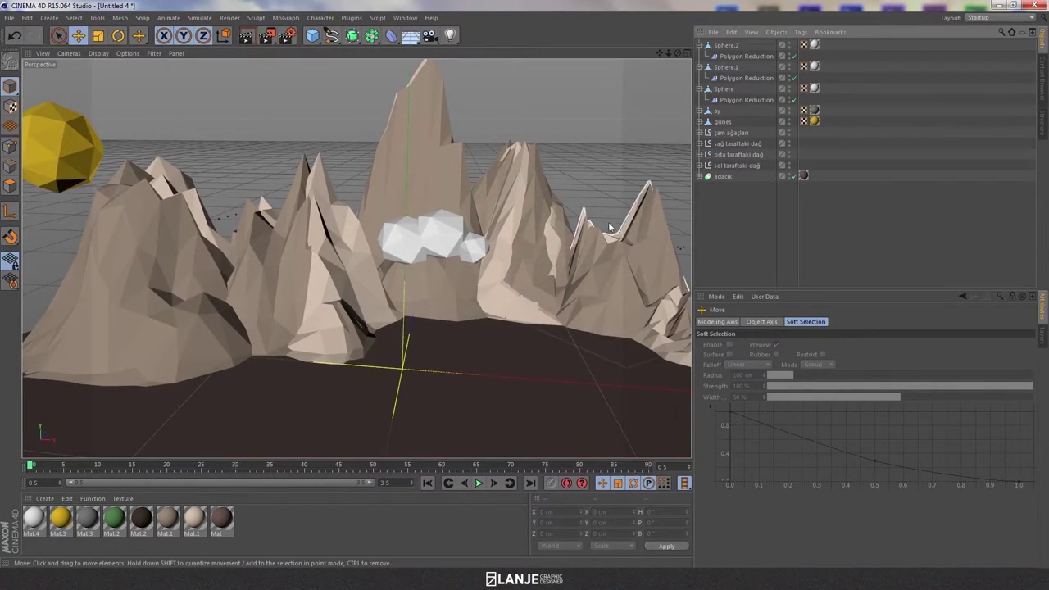
{"action": "scroll", "coordinate": [609, 228], "scroll_direction": "down", "scroll_amount": 5}
{"action": "left_click_drag", "start_coordinate": [610, 228], "coordinate": [485, 233], "text": "alt"}
Squash the first cloud sphere to about 24 × 22.6 × 19.8 cm
{"action": "left_click", "coordinate": [474, 227]}
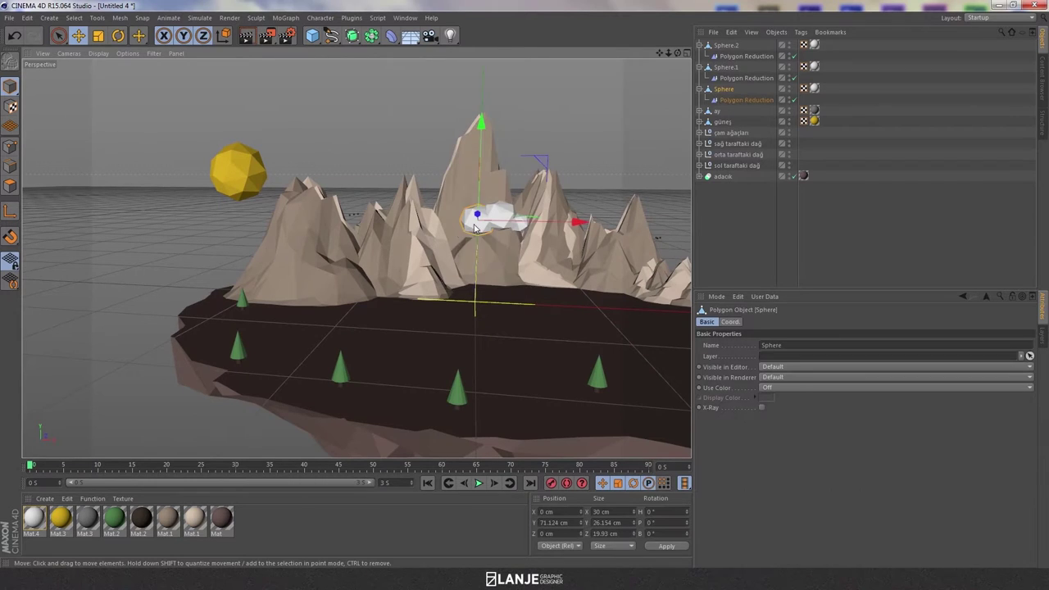
{"action": "left_click", "coordinate": [97, 35]}
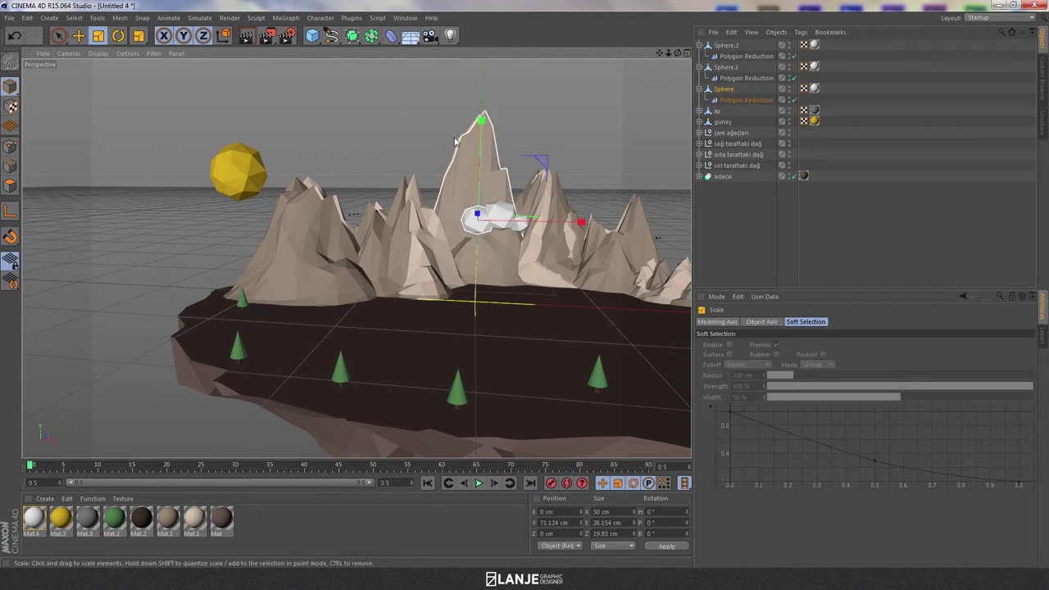
{"action": "left_click_drag", "start_coordinate": [481, 123], "coordinate": [482, 131]}
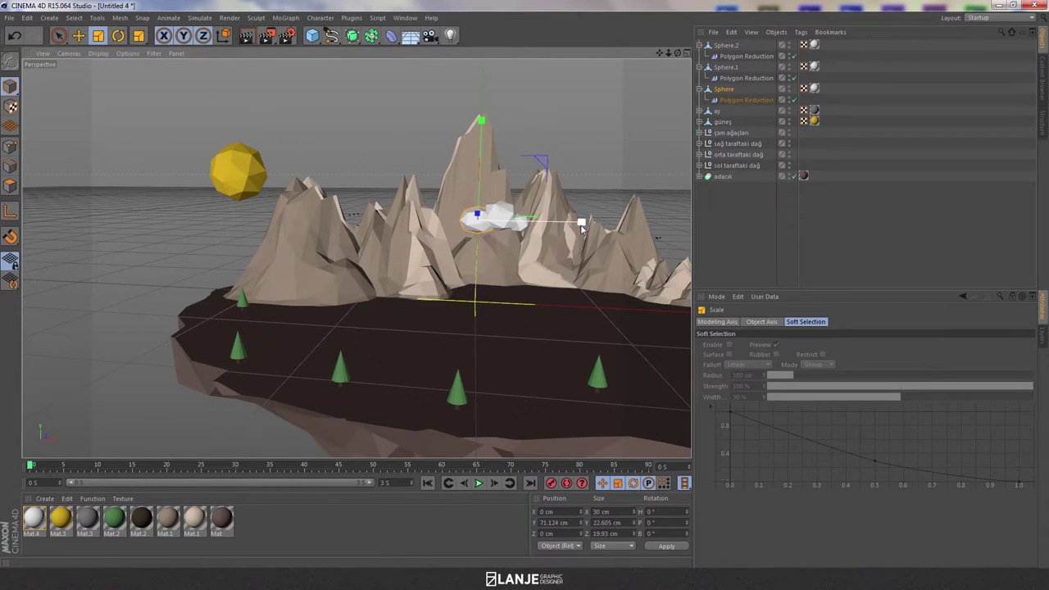
{"action": "left_click_drag", "start_coordinate": [560, 230], "coordinate": [560, 230]}
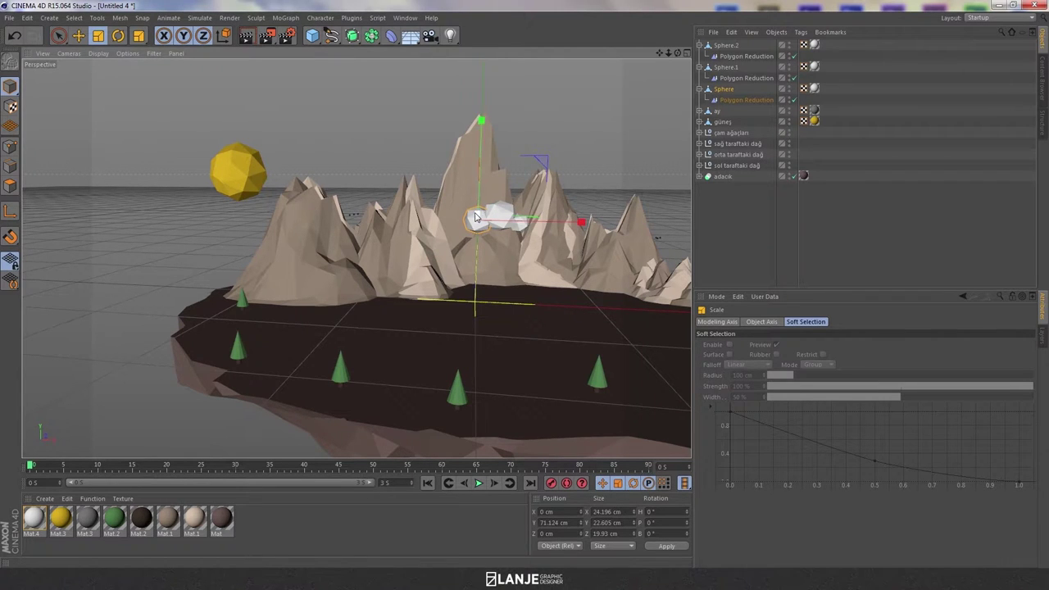
{"action": "mouse_move", "coordinate": [474, 219]}
{"action": "left_mouse_down"}
{"action": "mouse_move", "coordinate": [626, 232]}
{"action": "mouse_move", "coordinate": [617, 262]}
{"action": "left_mouse_up"}
{"action": "left_click", "coordinate": [721, 234]}
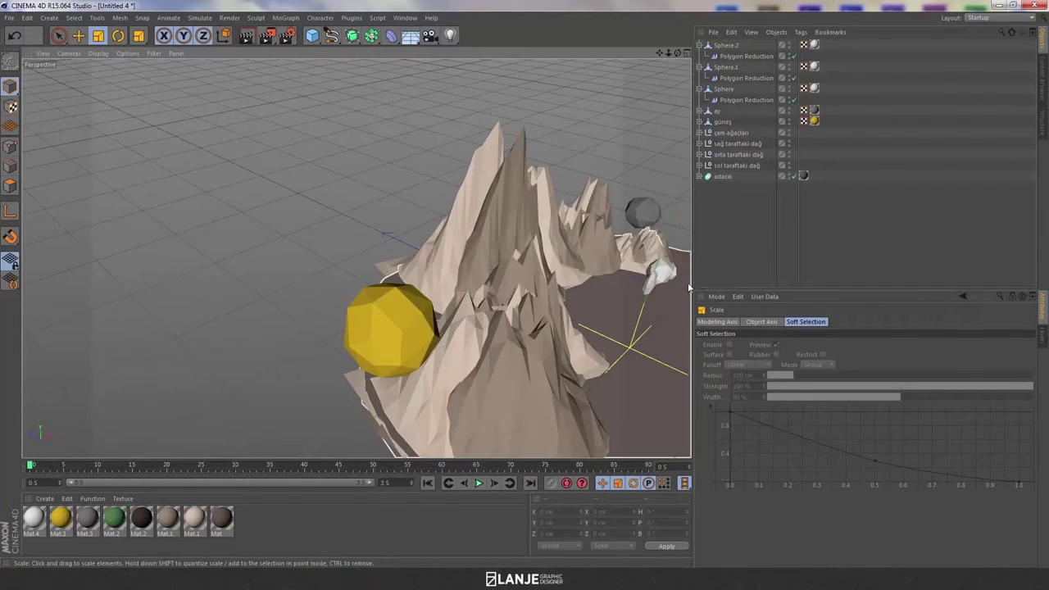
{"action": "left_click", "coordinate": [616, 273]}
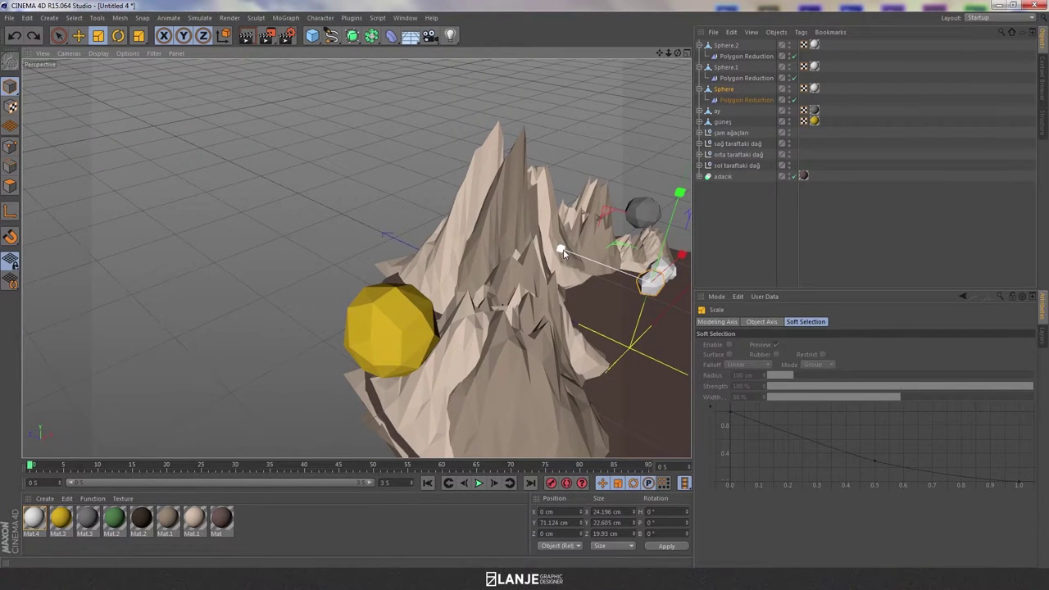
{"action": "left_click", "coordinate": [733, 256]}
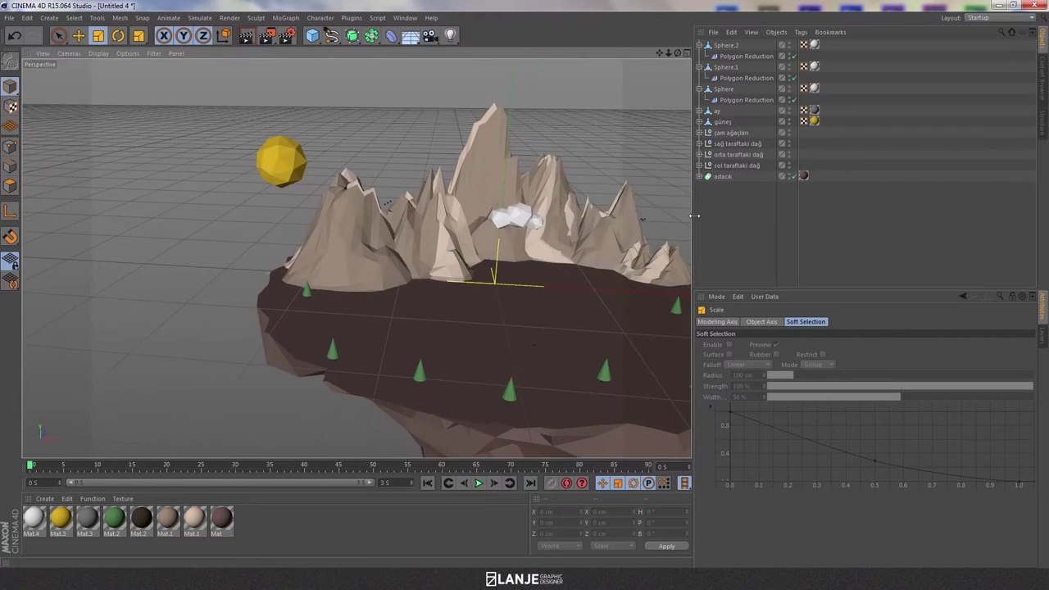
{"action": "left_click_drag", "start_coordinate": [508, 229], "coordinate": [582, 203], "text": "alt"}
Group the five cloud spheres under a null named bulut
{"action": "left_click", "coordinate": [727, 46]}
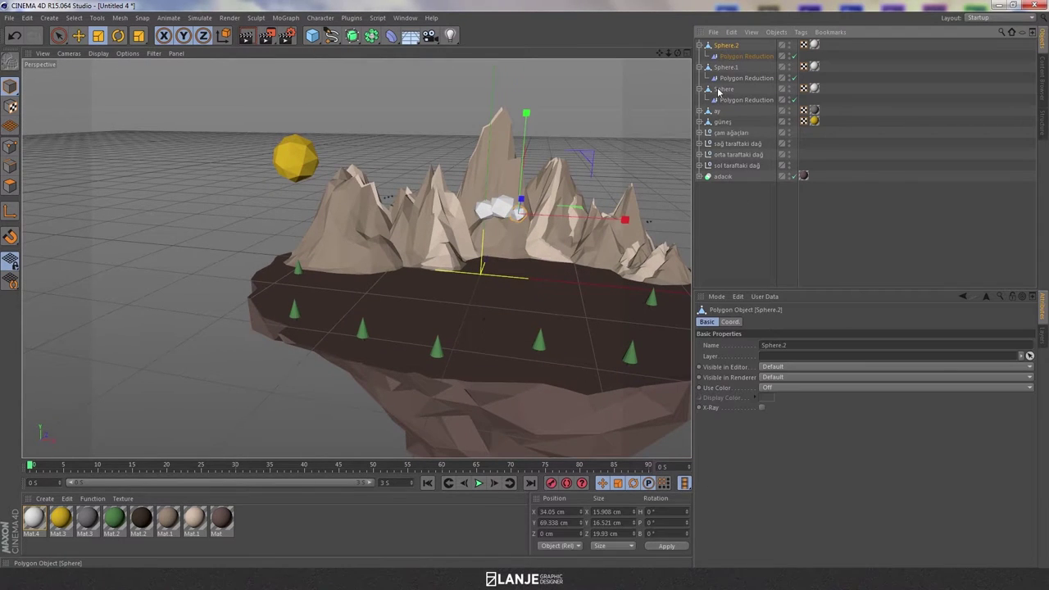
{"action": "left_click", "coordinate": [718, 90], "text": "shift"}
{"action": "key", "text": "alt+g"}
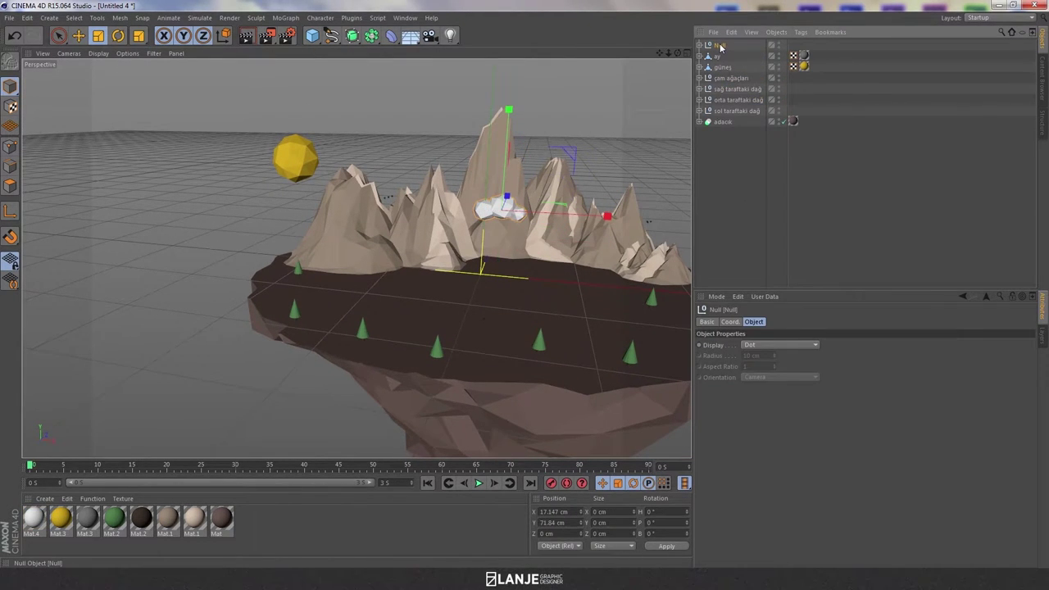
{"action": "double_click", "coordinate": [720, 45]}
{"action": "type", "text": "bulu"}
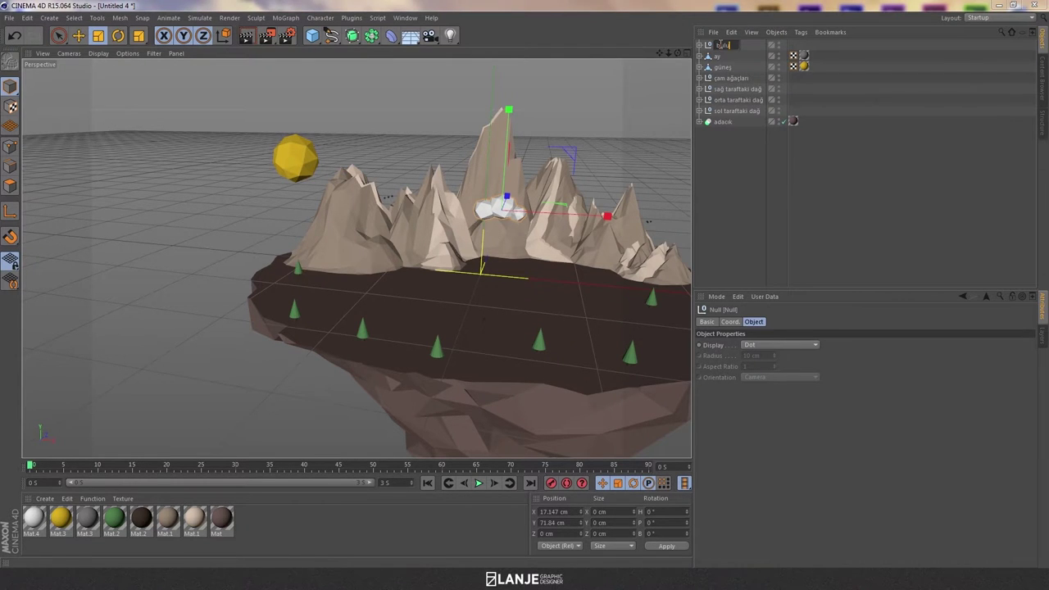
{"action": "type", "text": "t"}
{"action": "key", "text": "Return"}
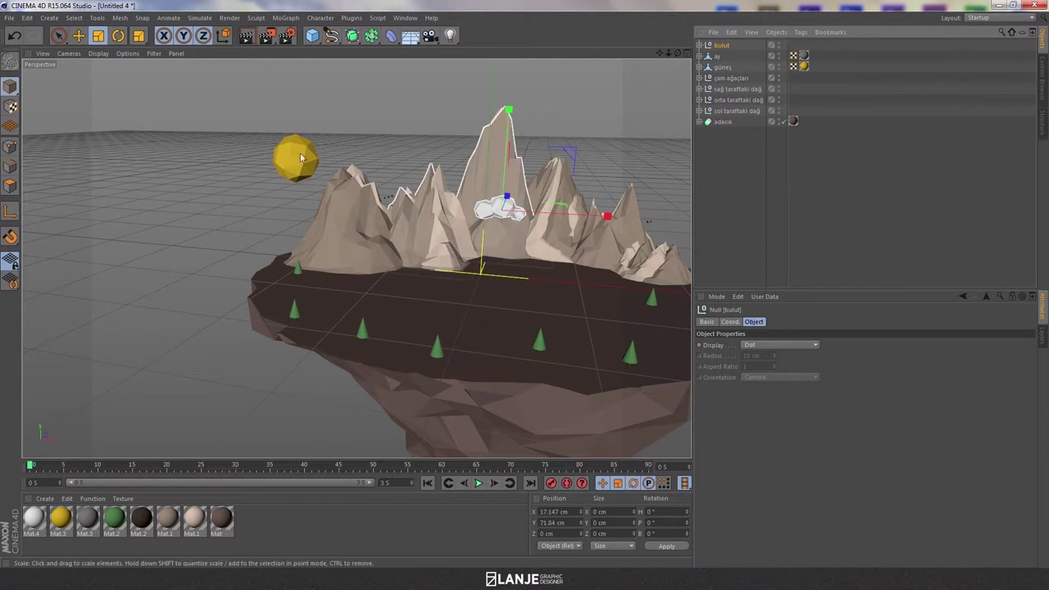
Move the bulut cloud left beneath the yellow güneş sun
{"action": "key", "text": "e"}
{"action": "mouse_move", "coordinate": [609, 227]}
{"action": "left_mouse_down"}
{"action": "mouse_move", "coordinate": [397, 221]}
{"action": "mouse_move", "coordinate": [316, 243]}
{"action": "mouse_move", "coordinate": [615, 272]}
{"action": "left_mouse_up"}
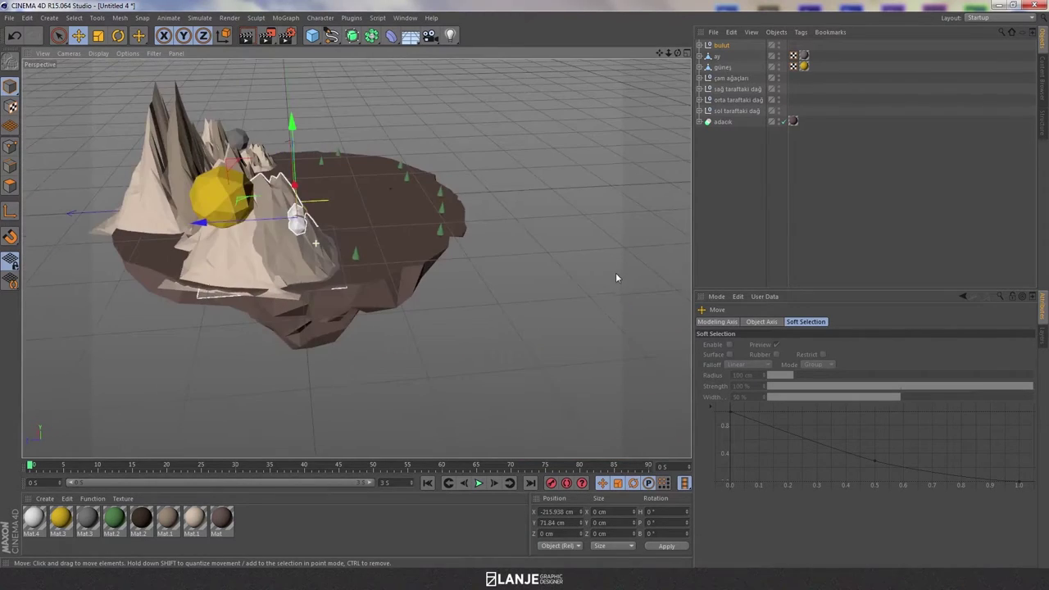
{"action": "mouse_move", "coordinate": [279, 234]}
{"action": "left_mouse_down"}
{"action": "mouse_move", "coordinate": [246, 238]}
{"action": "mouse_move", "coordinate": [434, 180]}
{"action": "mouse_move", "coordinate": [437, 229]}
{"action": "mouse_move", "coordinate": [279, 205]}
{"action": "mouse_move", "coordinate": [287, 219]}
{"action": "left_mouse_up"}
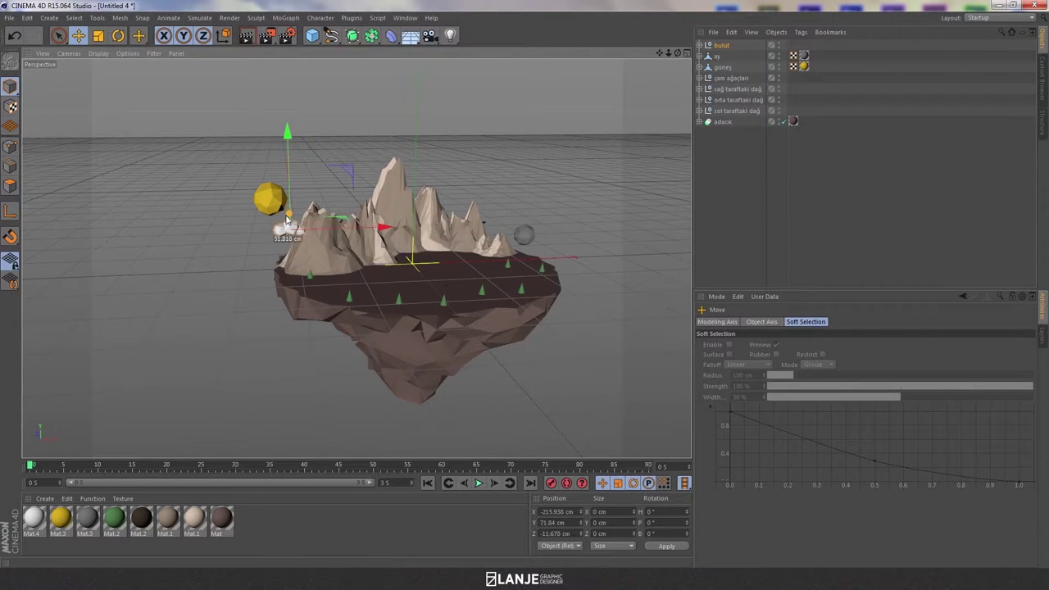
{"action": "left_click", "coordinate": [737, 237]}
{"action": "mouse_move", "coordinate": [684, 234]}
{"action": "left_mouse_down", "text": "alt"}
{"action": "mouse_move", "coordinate": [577, 222]}
{"action": "mouse_move", "coordinate": [584, 227]}
{"action": "mouse_move", "coordinate": [543, 244]}
{"action": "mouse_move", "coordinate": [540, 230]}
{"action": "left_mouse_up", "text": "alt"}
{"action": "left_click_drag", "start_coordinate": [514, 178], "coordinate": [517, 183], "text": "alt"}
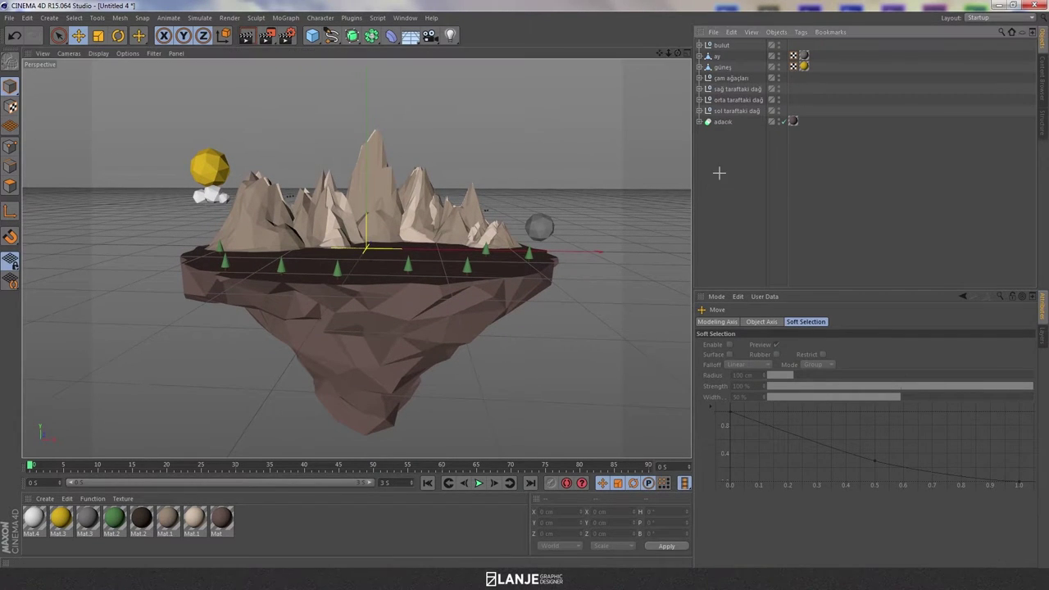
Add a camera at the current view, move it to the list end and look through it
{"action": "left_click", "coordinate": [429, 36]}
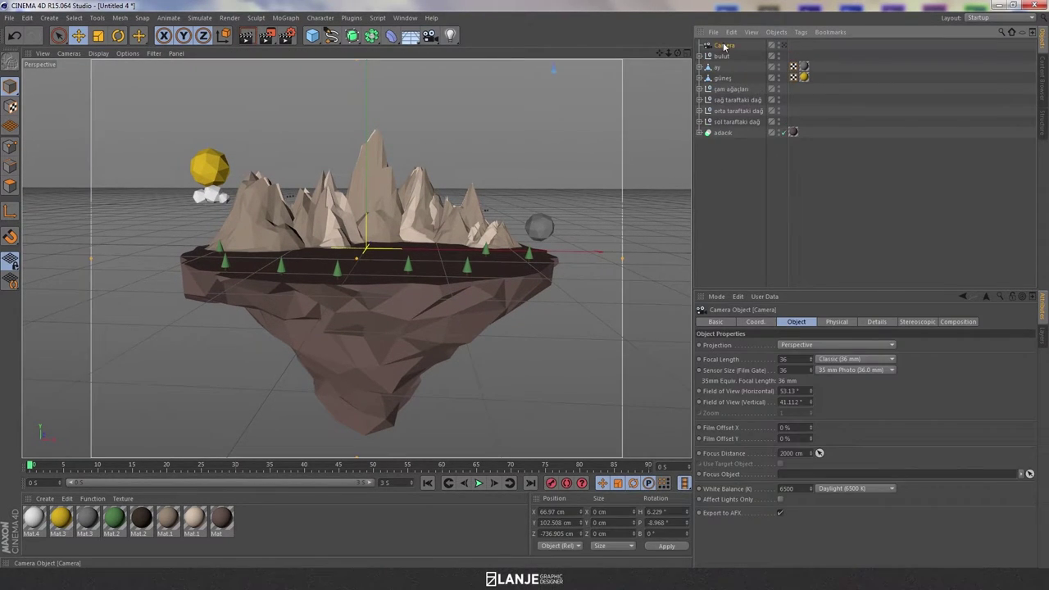
{"action": "left_click_drag", "start_coordinate": [728, 155], "coordinate": [729, 156]}
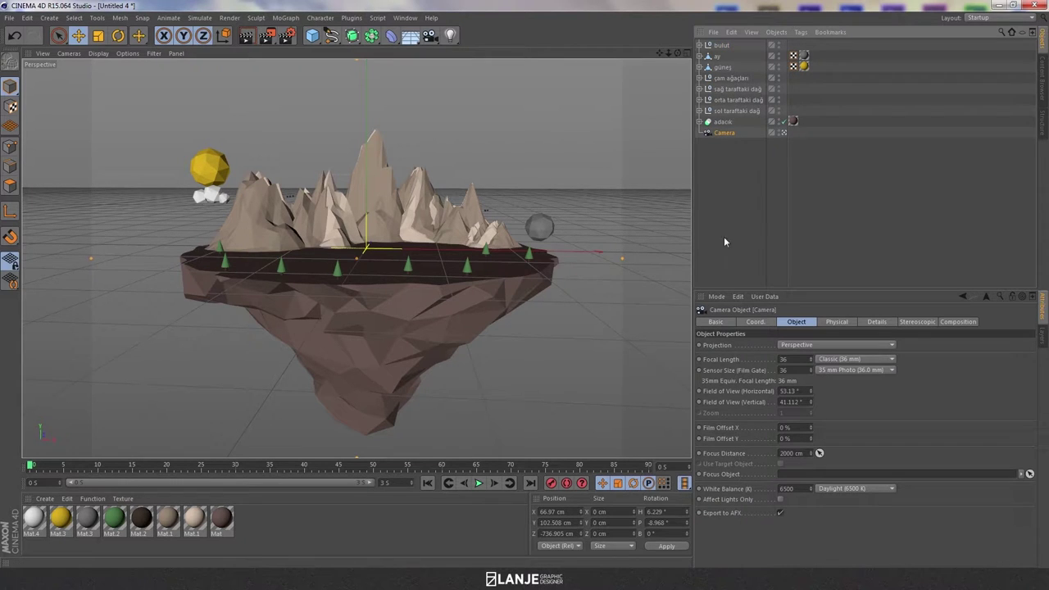
{"action": "left_click", "coordinate": [783, 132]}
{"action": "scroll", "coordinate": [661, 159], "scroll_direction": "up", "scroll_amount": 3}
{"action": "mouse_move", "coordinate": [660, 160]}
{"action": "left_mouse_down", "text": "alt"}
{"action": "mouse_move", "coordinate": [389, 190]}
{"action": "mouse_move", "coordinate": [475, 197]}
{"action": "left_mouse_up", "text": "alt"}
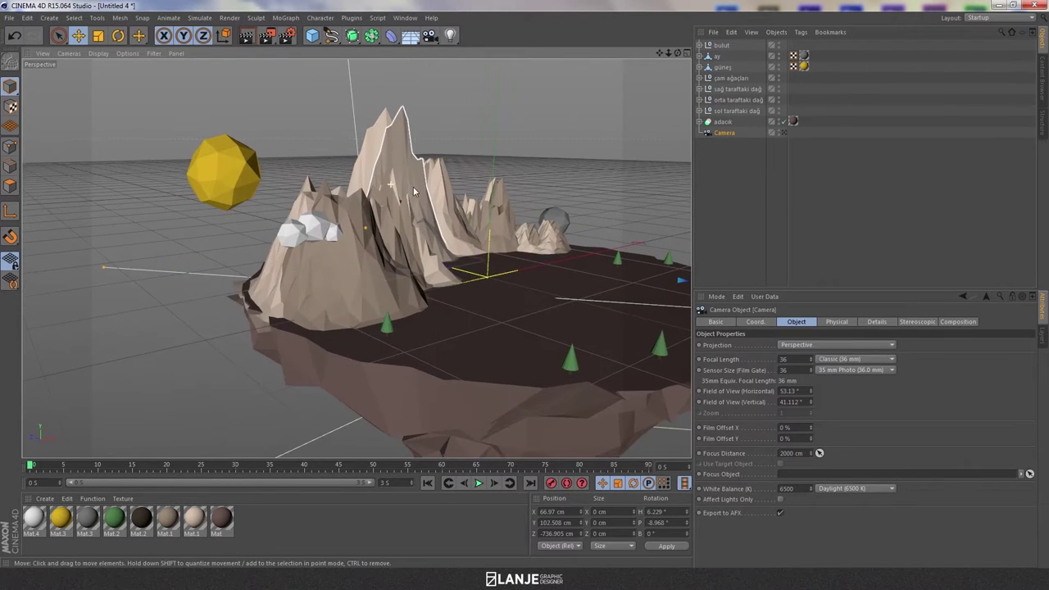
Duplicate the bulut cloud and place the copy beside the central peak, slightly raised
{"action": "left_click", "coordinate": [722, 45]}
{"action": "key", "text": "ctrl+c"}
{"action": "key", "text": "ctrl+v"}
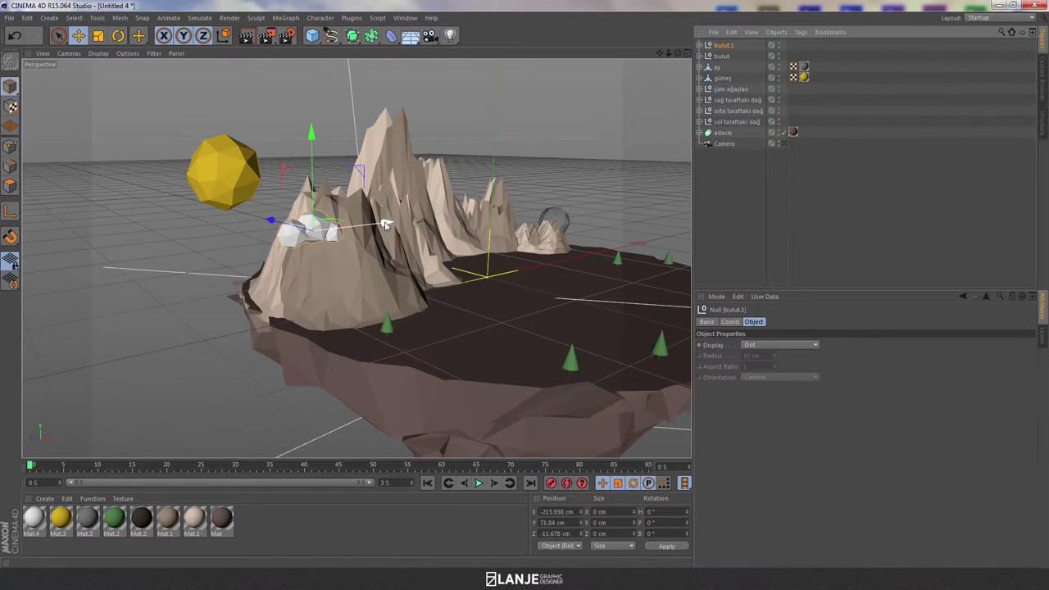
{"action": "mouse_move", "coordinate": [372, 223]}
{"action": "left_mouse_down"}
{"action": "mouse_move", "coordinate": [480, 215]}
{"action": "mouse_move", "coordinate": [363, 221]}
{"action": "mouse_move", "coordinate": [432, 175]}
{"action": "left_mouse_up"}
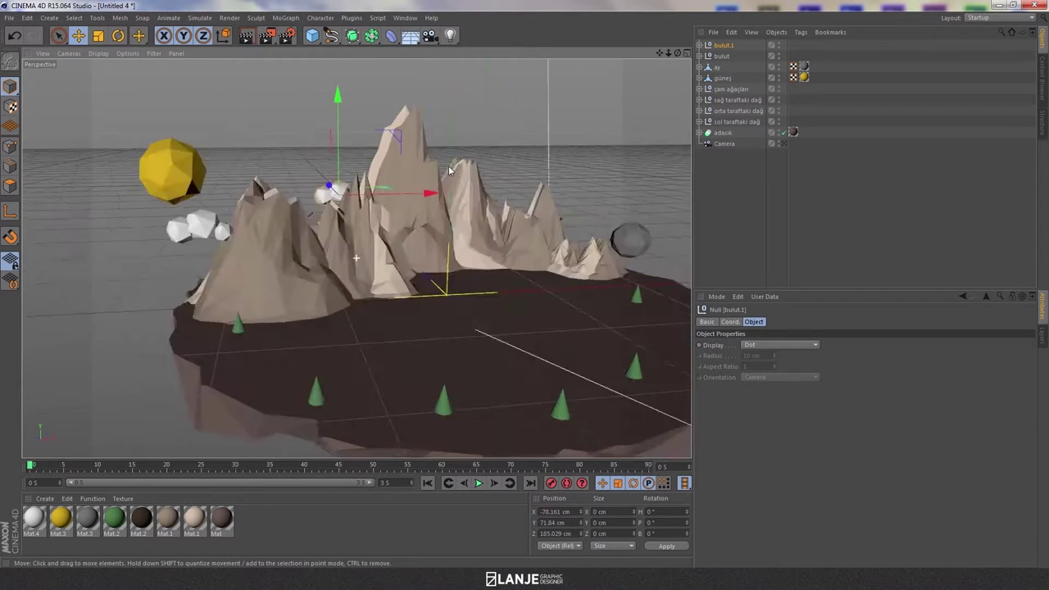
{"action": "left_click_drag", "start_coordinate": [351, 95], "coordinate": [350, 86]}
{"action": "mouse_move", "coordinate": [442, 197]}
{"action": "left_mouse_down", "text": "alt"}
{"action": "mouse_move", "coordinate": [495, 168]}
{"action": "mouse_move", "coordinate": [492, 205]}
{"action": "left_mouse_up", "text": "alt"}
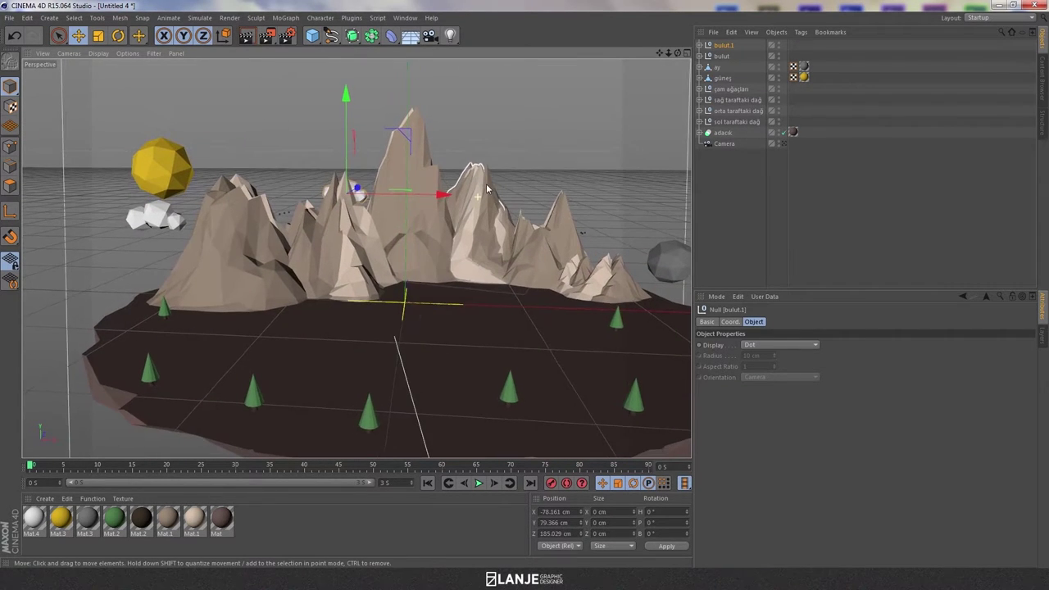
{"action": "left_click", "coordinate": [779, 144]}
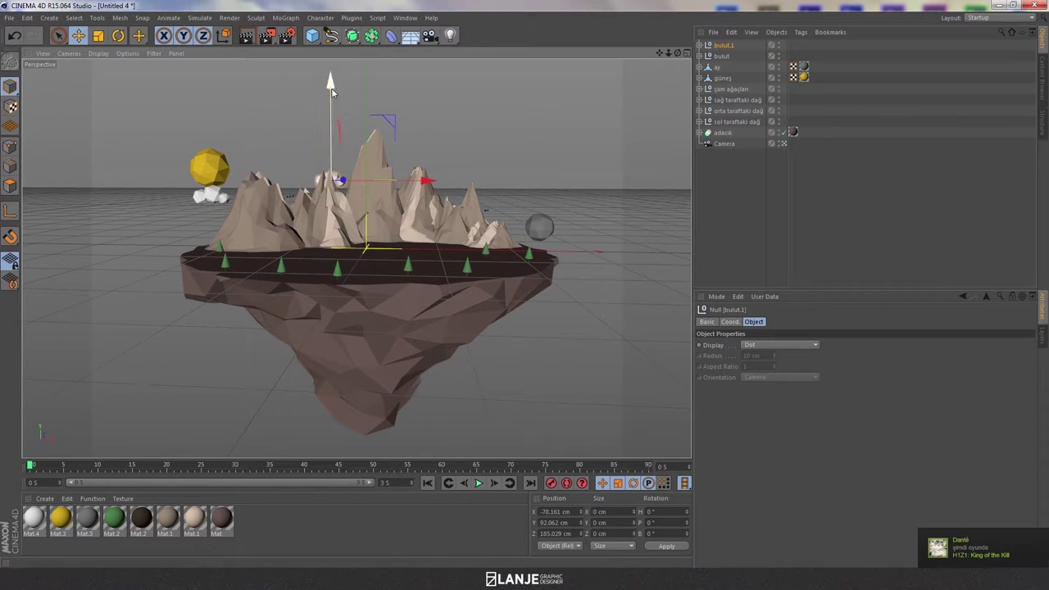
{"action": "left_click_drag", "start_coordinate": [425, 180], "coordinate": [289, 184]}
{"action": "left_click", "coordinate": [118, 36]}
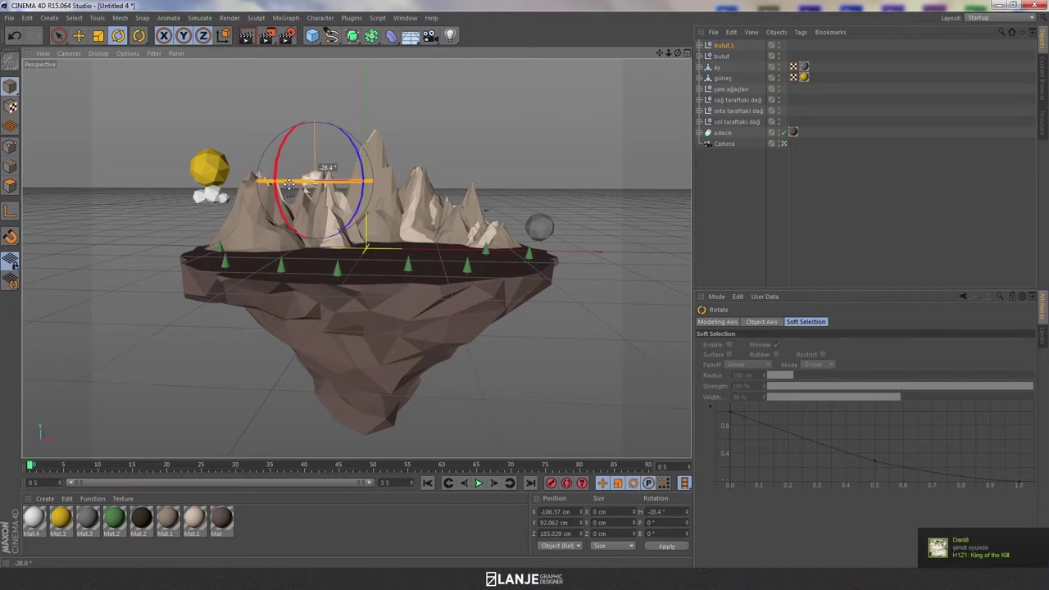
{"action": "key", "text": "e"}
{"action": "left_click", "coordinate": [728, 203]}
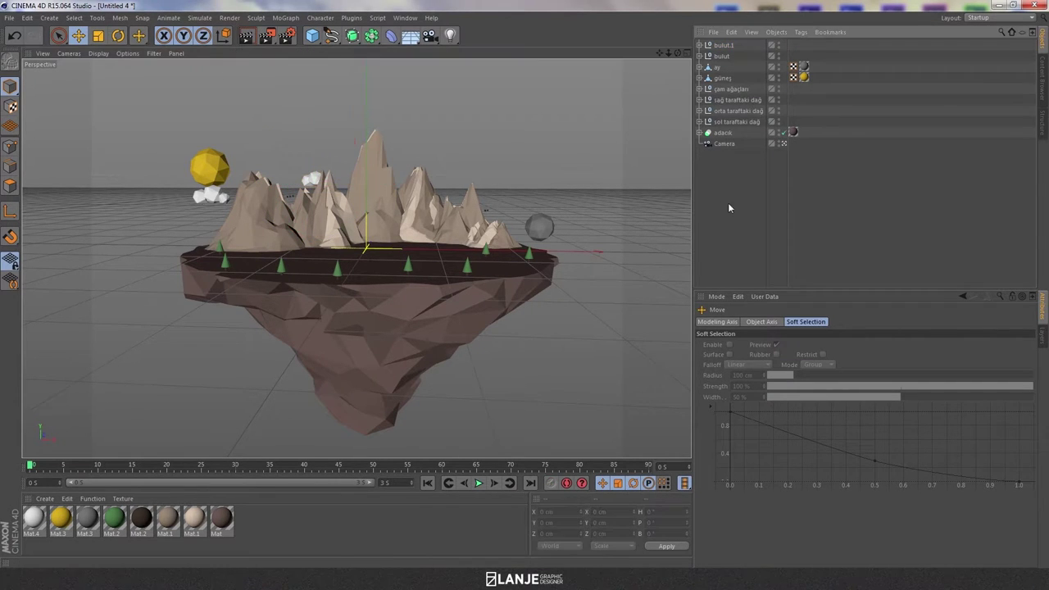
Copy the left cloud as bulut.2, bring it toward the mountains and squash it slightly
{"action": "left_click", "coordinate": [211, 194]}
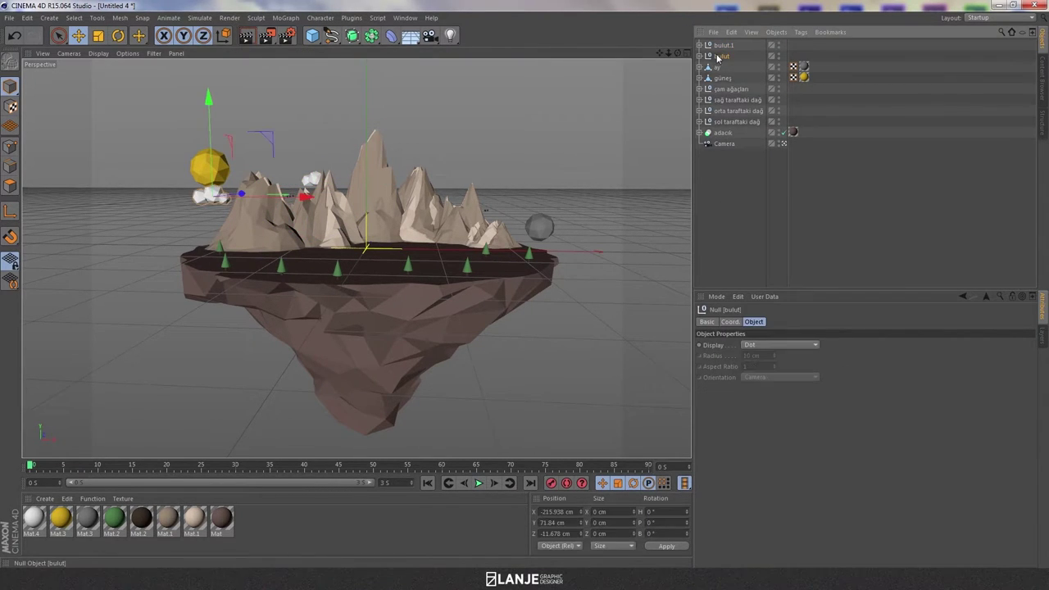
{"action": "key", "text": "ctrl+c"}
{"action": "key", "text": "ctrl+v"}
{"action": "mouse_move", "coordinate": [212, 195]}
{"action": "left_mouse_down"}
{"action": "mouse_move", "coordinate": [464, 196]}
{"action": "mouse_move", "coordinate": [443, 182]}
{"action": "left_mouse_up"}
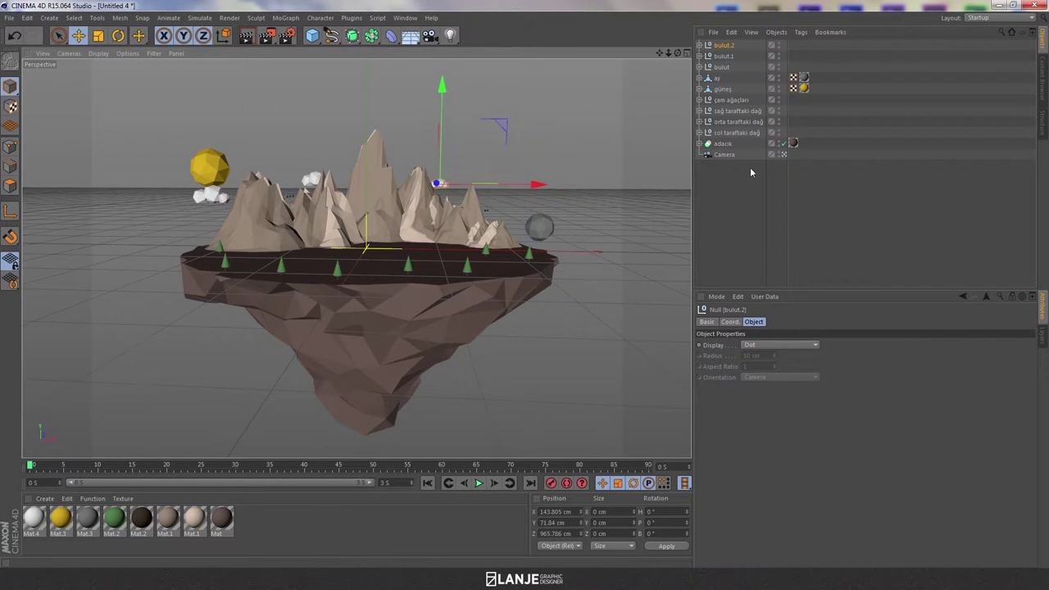
{"action": "scroll", "coordinate": [542, 156], "scroll_direction": "up", "scroll_amount": 3}
{"action": "mouse_move", "coordinate": [542, 155]}
{"action": "left_mouse_down", "text": "alt"}
{"action": "mouse_move", "coordinate": [478, 157]}
{"action": "mouse_move", "coordinate": [487, 159]}
{"action": "left_mouse_up", "text": "alt"}
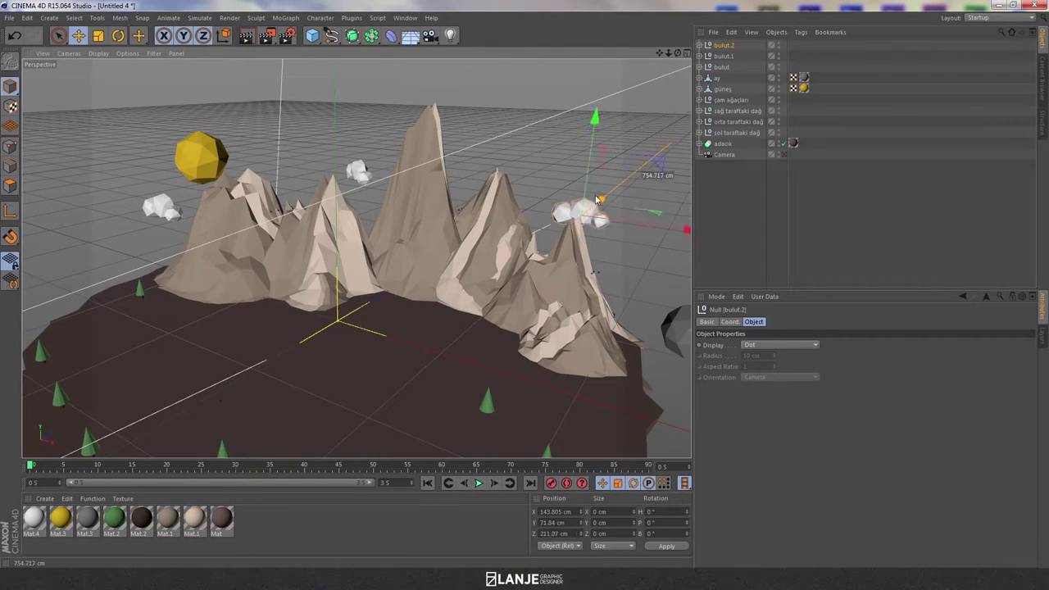
{"action": "mouse_move", "coordinate": [668, 137]}
{"action": "left_mouse_down"}
{"action": "mouse_move", "coordinate": [565, 228]}
{"action": "mouse_move", "coordinate": [573, 261]}
{"action": "mouse_move", "coordinate": [616, 208]}
{"action": "left_mouse_up"}
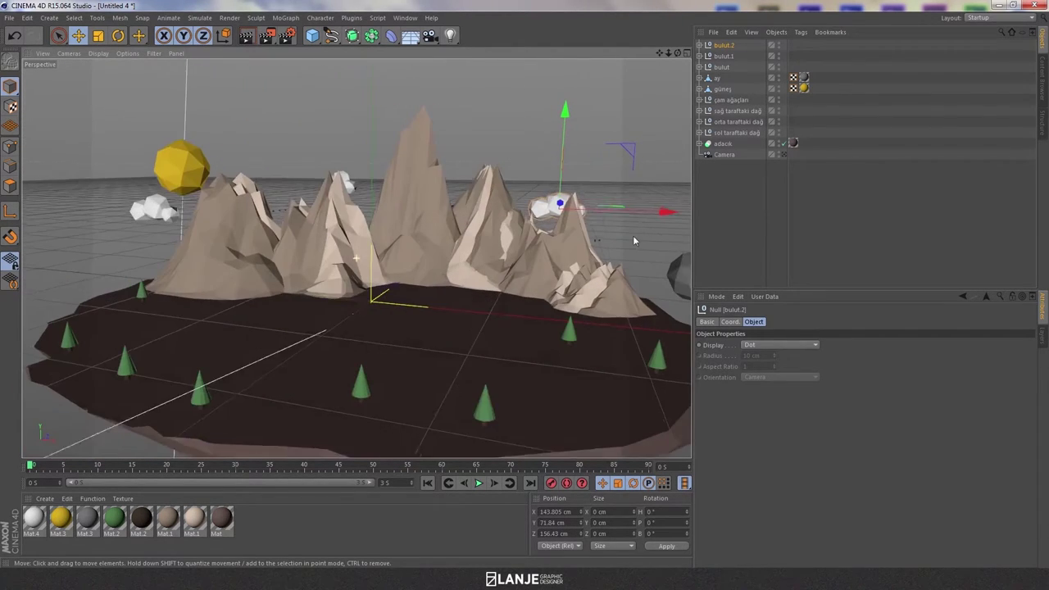
{"action": "key", "text": "t"}
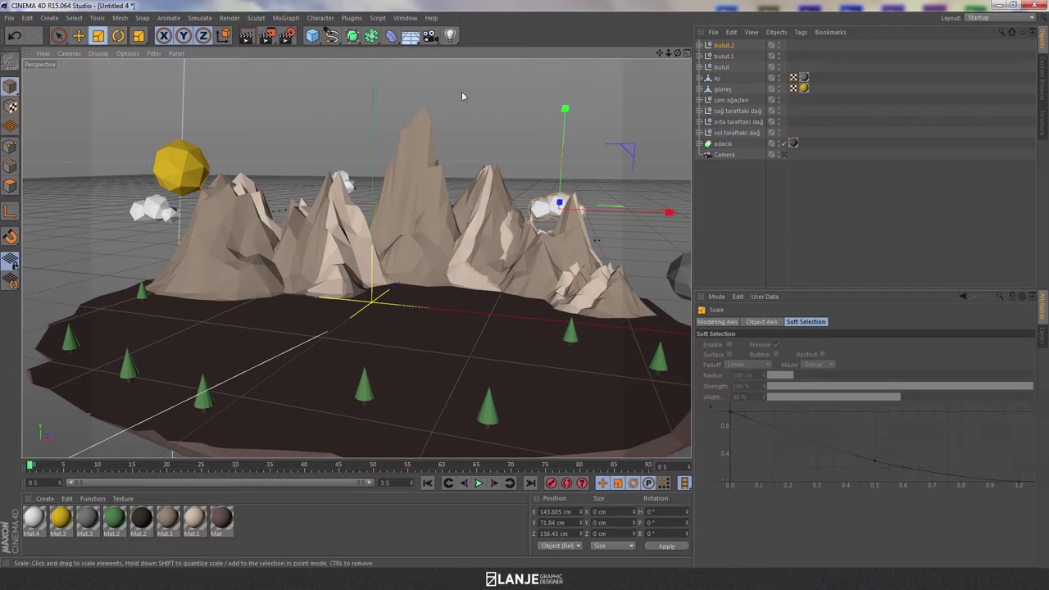
{"action": "left_click_drag", "start_coordinate": [564, 109], "coordinate": [565, 125]}
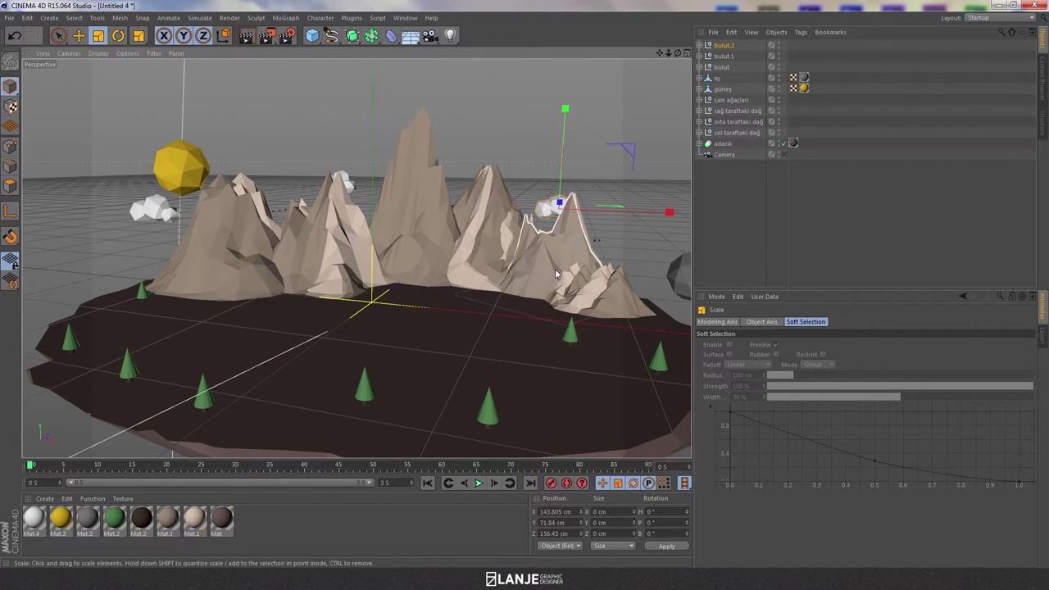
{"action": "left_click_drag", "start_coordinate": [566, 231], "coordinate": [579, 243], "text": "alt"}
{"action": "key", "text": "e"}
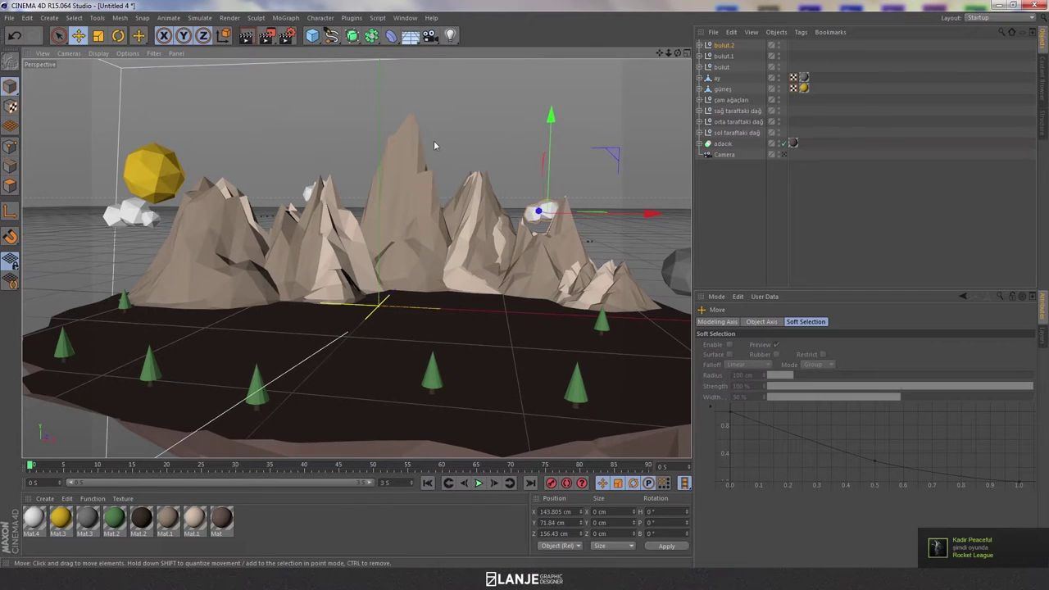
{"action": "left_click_drag", "start_coordinate": [632, 214], "coordinate": [628, 217]}
{"action": "left_click_drag", "start_coordinate": [629, 216], "coordinate": [632, 216]}
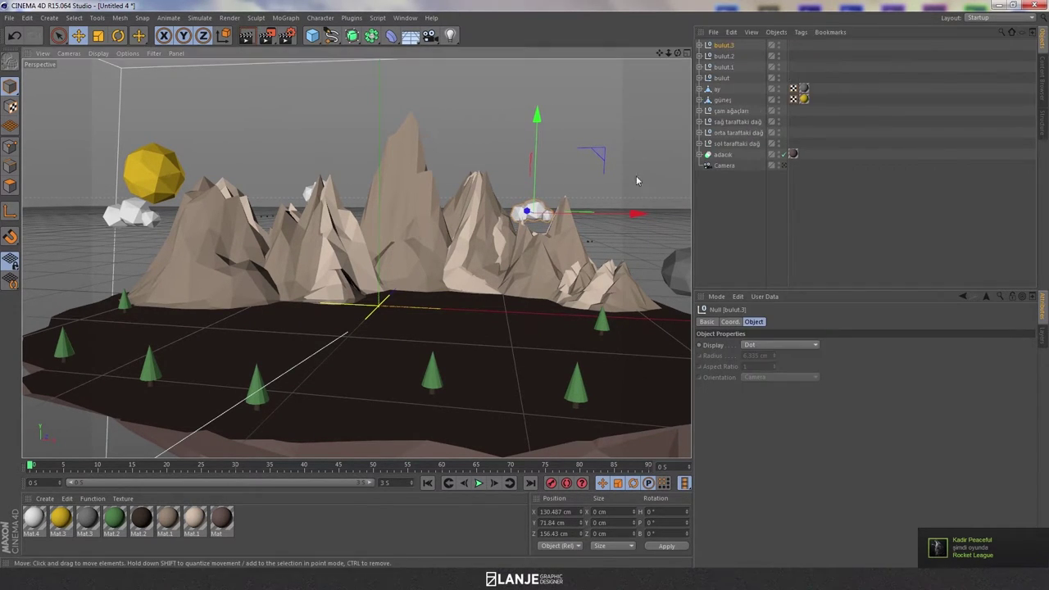
Duplicate another cloud above the central mountains, moving it left and back in depth
{"action": "left_click_drag", "start_coordinate": [537, 115], "coordinate": [538, 47], "text": "ctrl"}
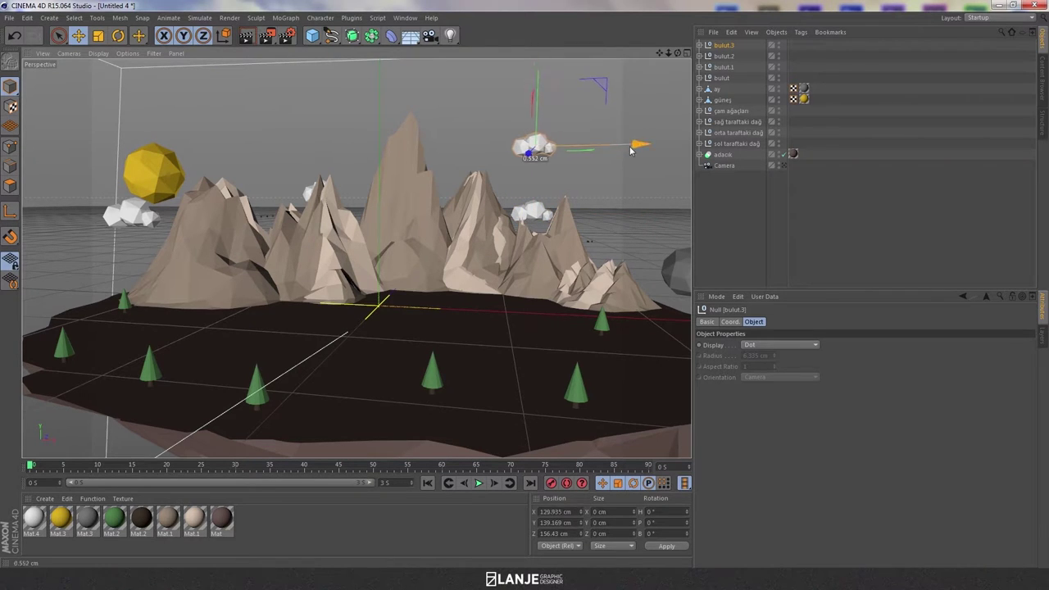
{"action": "left_click_drag", "start_coordinate": [636, 148], "coordinate": [528, 154]}
{"action": "left_click_drag", "start_coordinate": [440, 154], "coordinate": [251, 130]}
{"action": "key", "text": "r"}
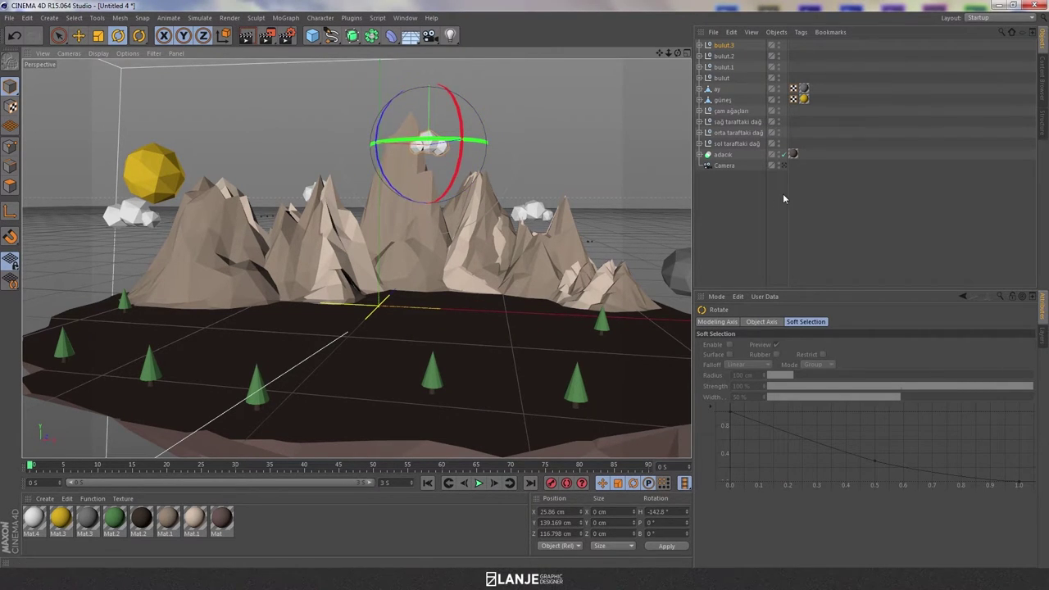
{"action": "left_click", "coordinate": [717, 180]}
{"action": "left_click", "coordinate": [784, 167]}
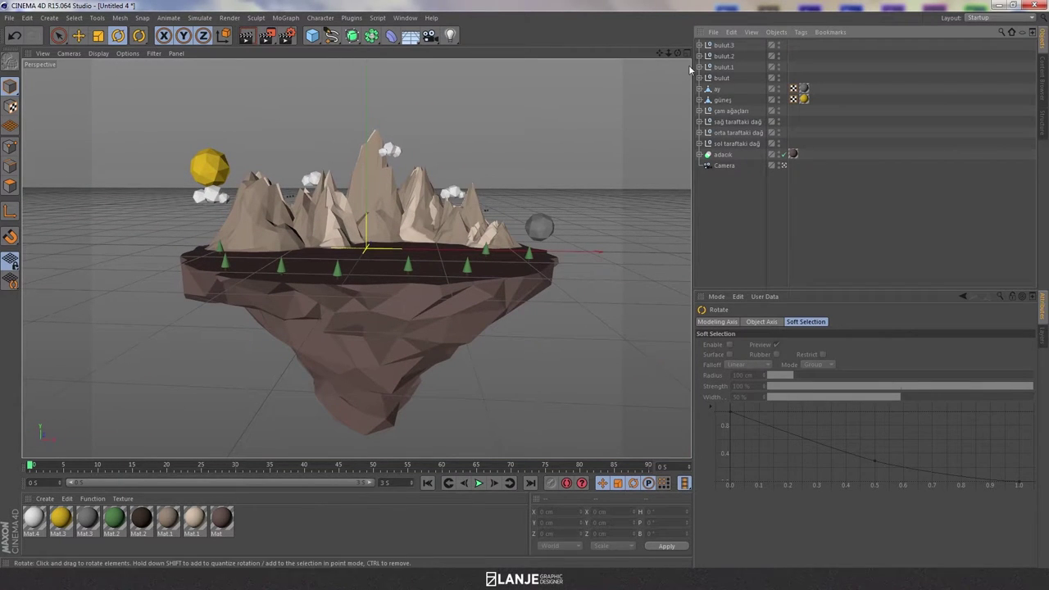
Group bulut through bulut.3 under a null named bulutlar
{"action": "left_click", "coordinate": [722, 45]}
{"action": "left_click", "coordinate": [721, 78], "text": "shift"}
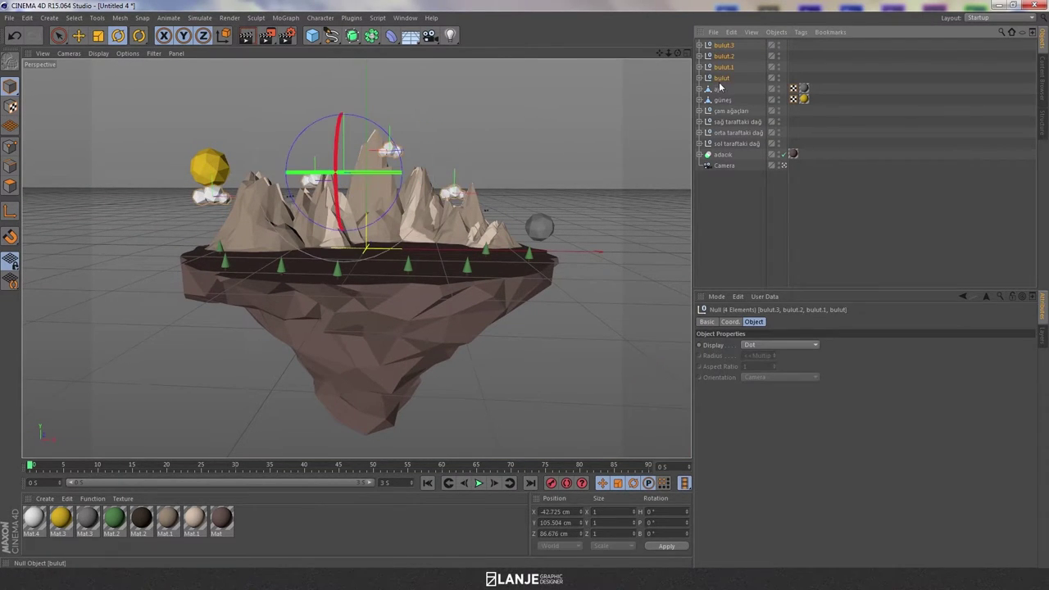
{"action": "key", "text": "alt+g"}
{"action": "type", "text": "bulutla"}
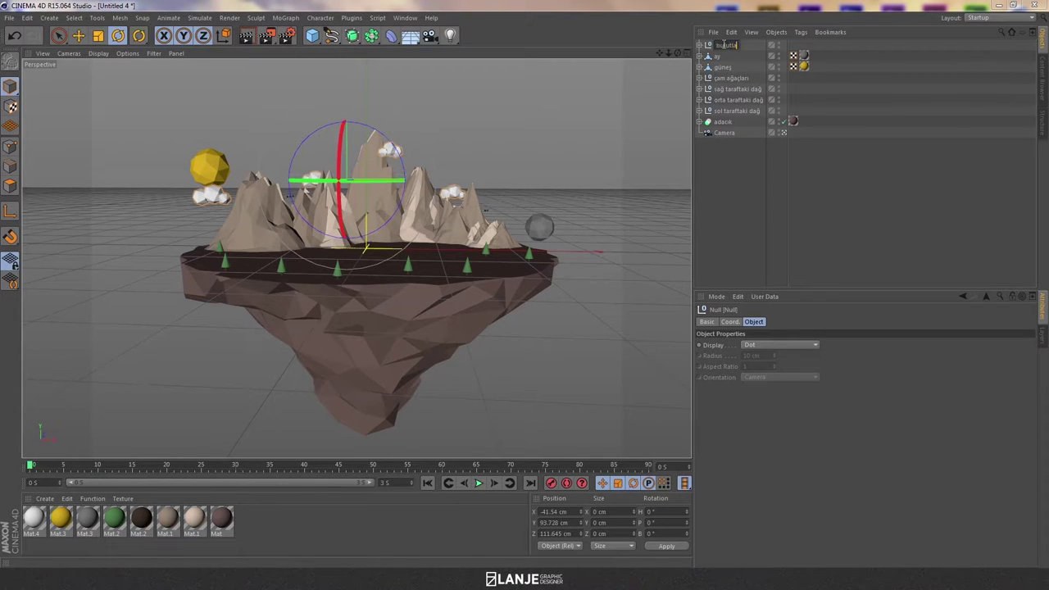
{"action": "type", "text": "r"}
{"action": "key", "text": "Return"}
{"action": "left_click", "coordinate": [722, 170]}
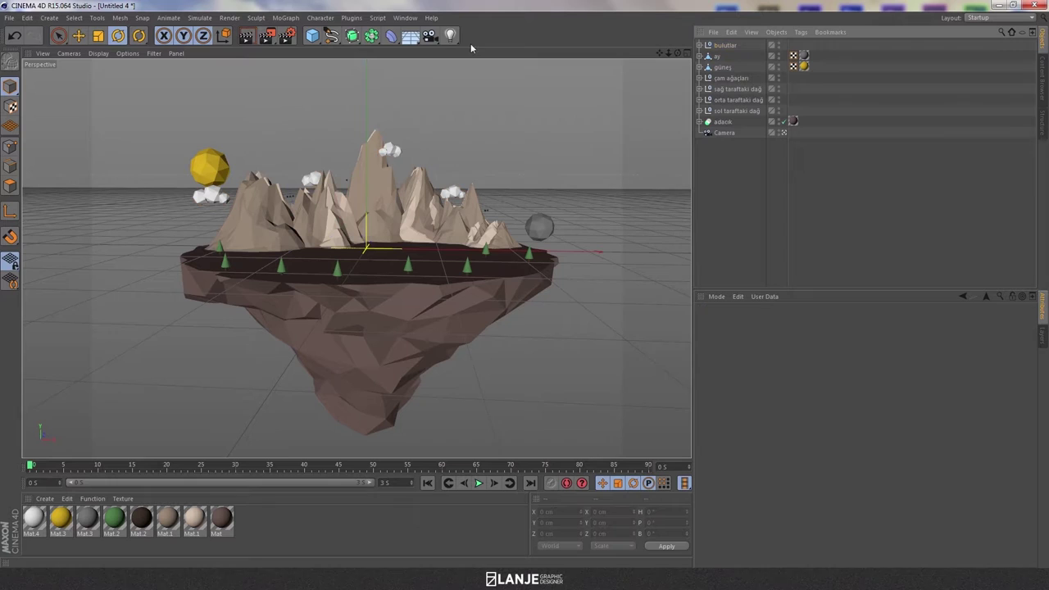
Add a Physical Sky and set its time of day to 11:00
{"action": "left_click", "coordinate": [414, 39]}
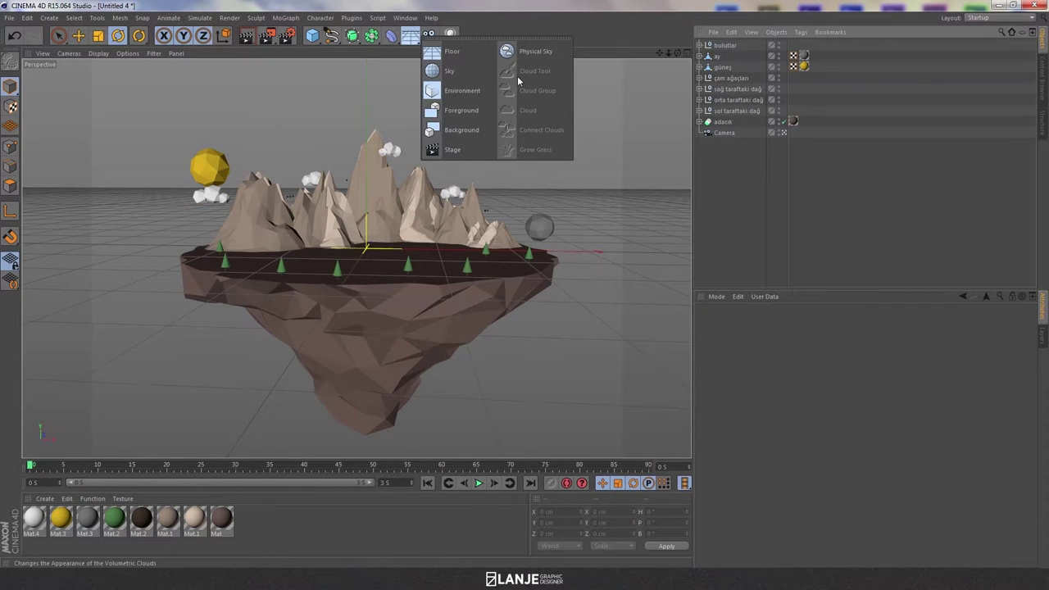
{"action": "left_click", "coordinate": [553, 59]}
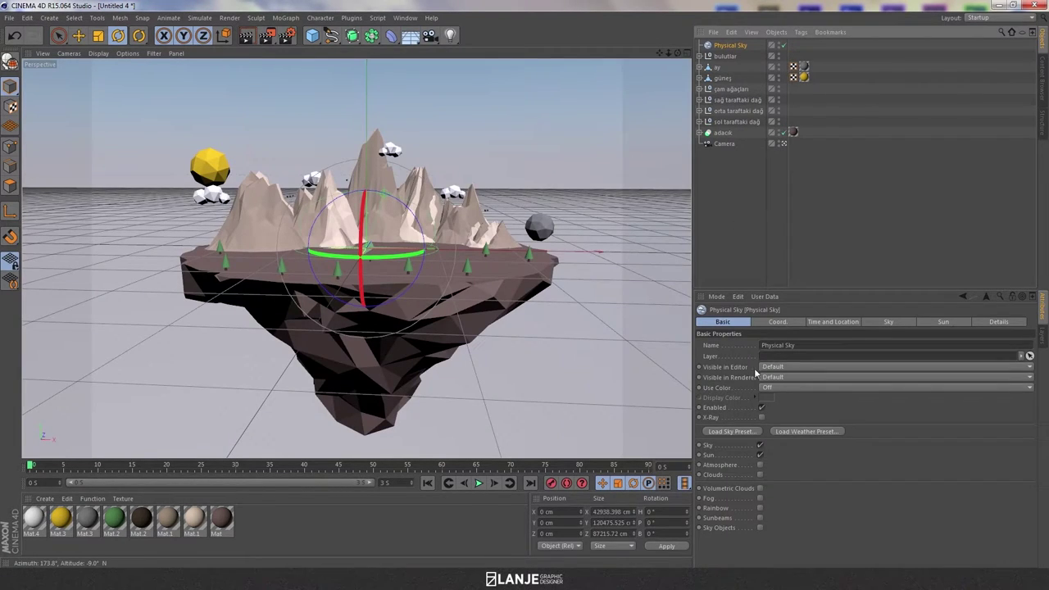
{"action": "left_click", "coordinate": [829, 321]}
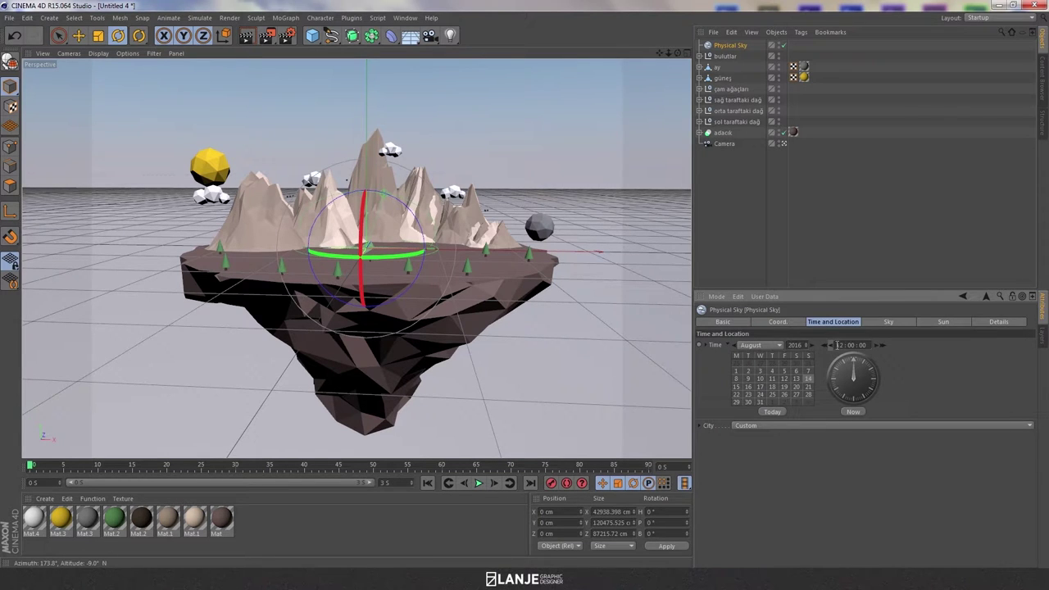
{"action": "left_click_drag", "start_coordinate": [879, 345], "coordinate": [880, 345]}
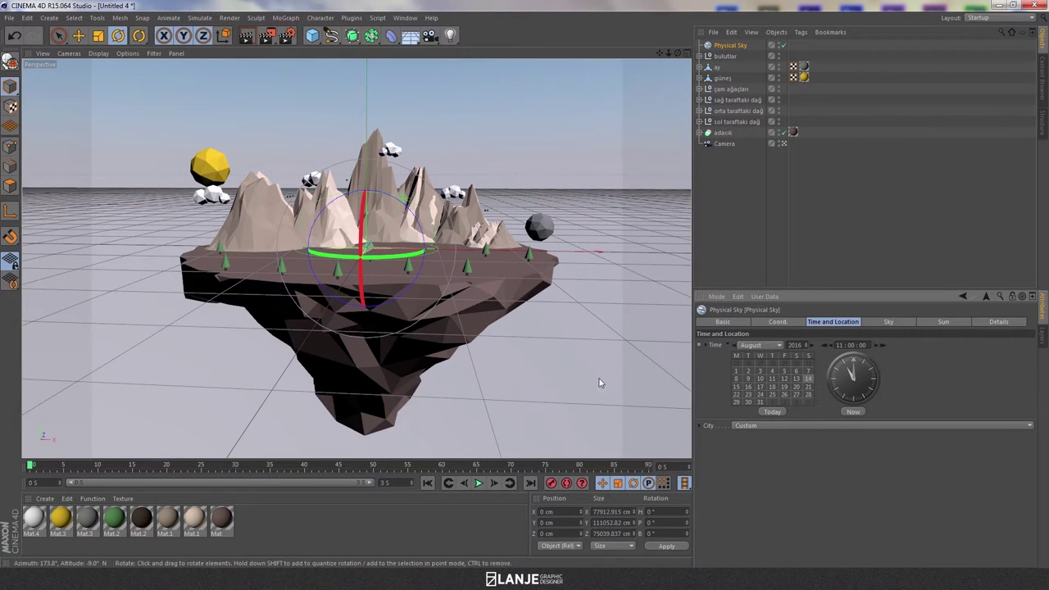
Position the sky's sun up and to the left beside the yellow sphere, rotating it to about −96° heading
{"action": "mouse_move", "coordinate": [369, 257]}
{"action": "left_mouse_down"}
{"action": "mouse_move", "coordinate": [217, 245]}
{"action": "mouse_move", "coordinate": [229, 245]}
{"action": "left_mouse_up"}
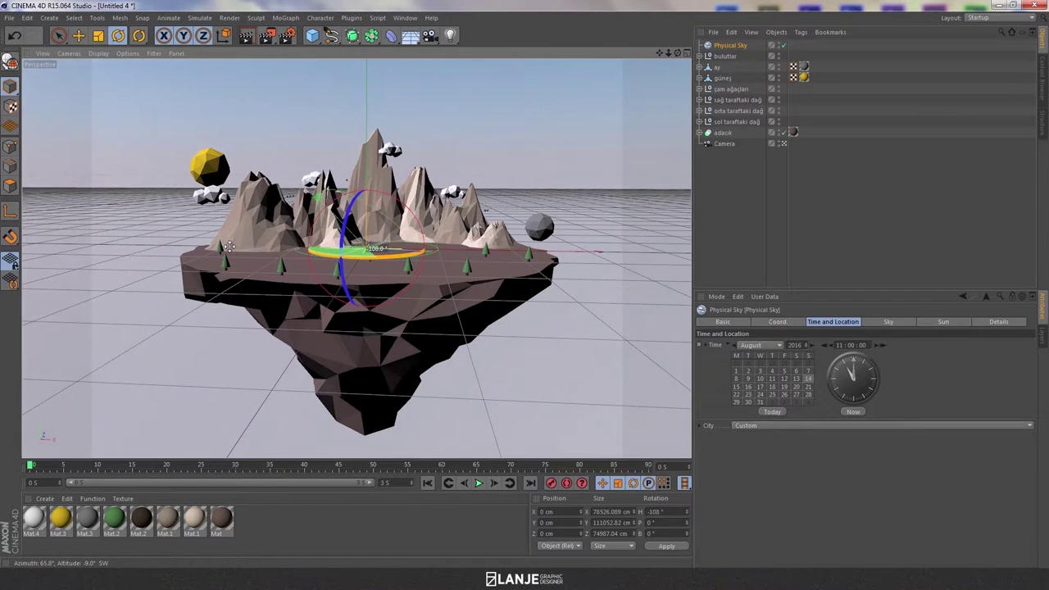
{"action": "left_click", "coordinate": [78, 35]}
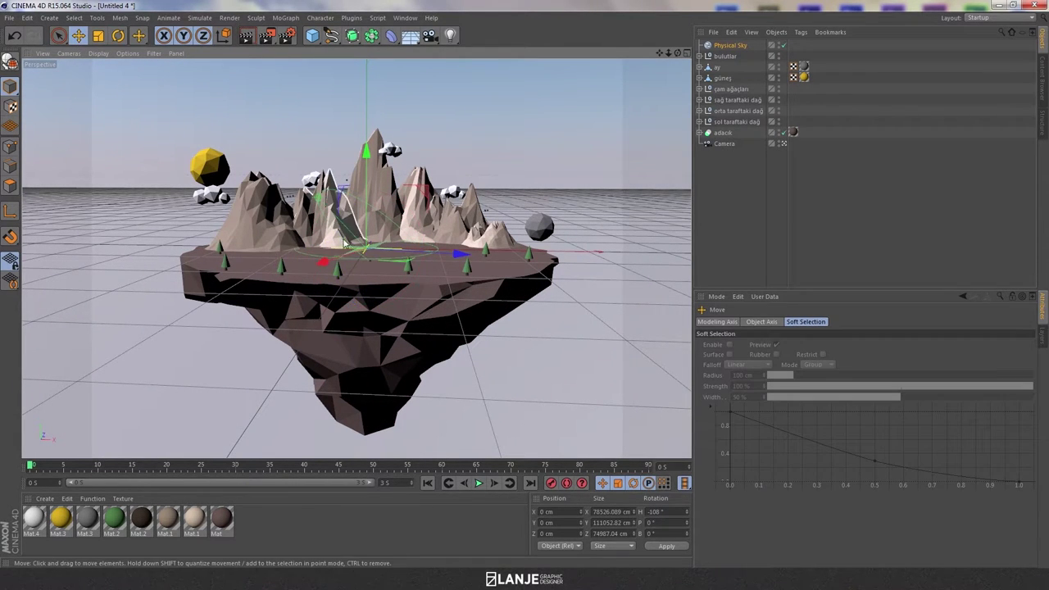
{"action": "left_click_drag", "start_coordinate": [426, 246], "coordinate": [293, 210]}
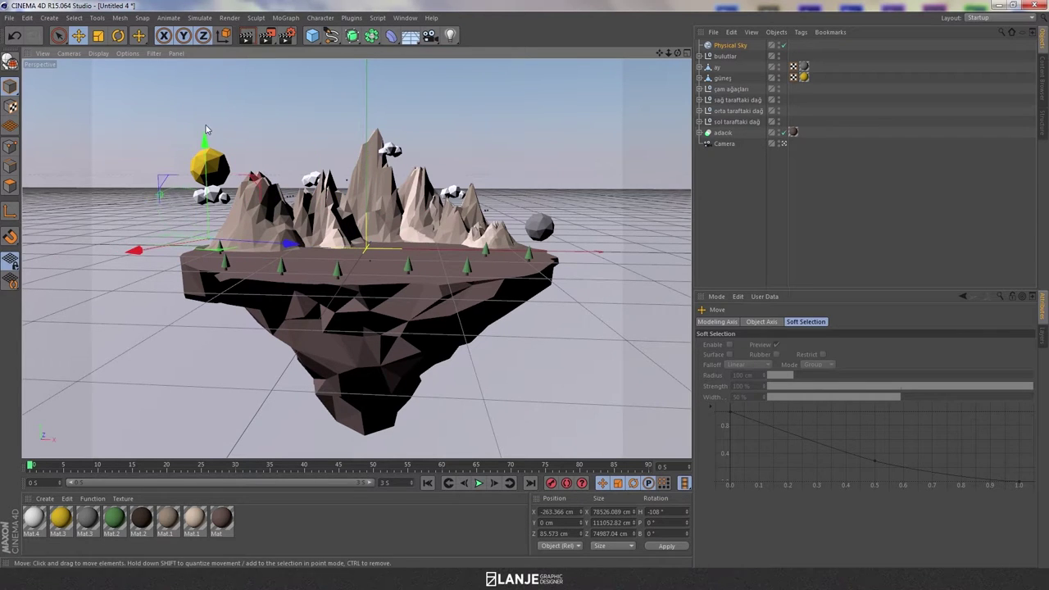
{"action": "left_click_drag", "start_coordinate": [205, 138], "coordinate": [215, 76]}
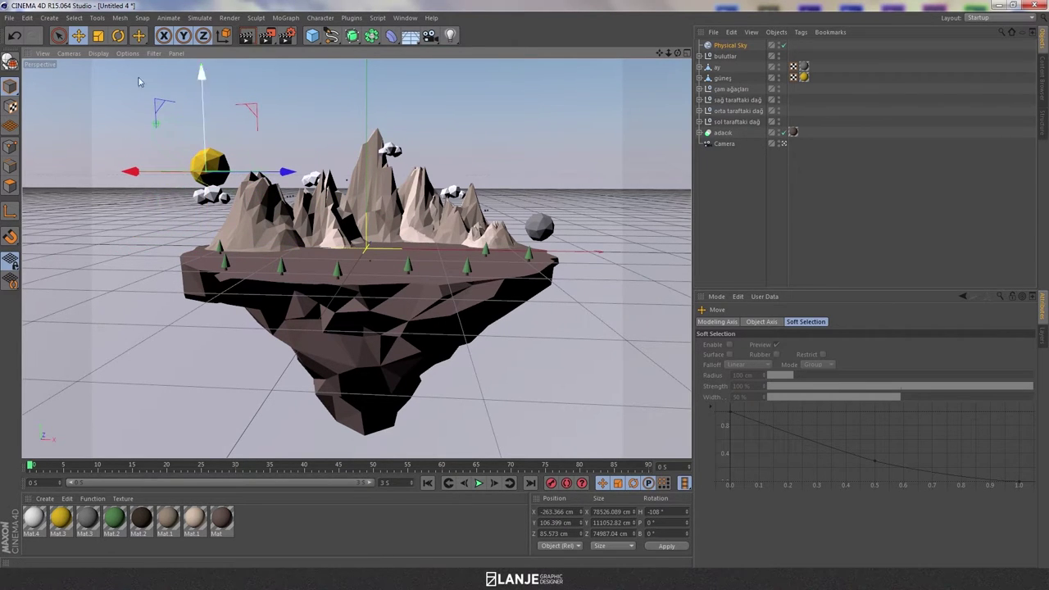
{"action": "left_click", "coordinate": [118, 35]}
{"action": "left_click_drag", "start_coordinate": [177, 163], "coordinate": [195, 176]}
{"action": "left_click", "coordinate": [729, 46]}
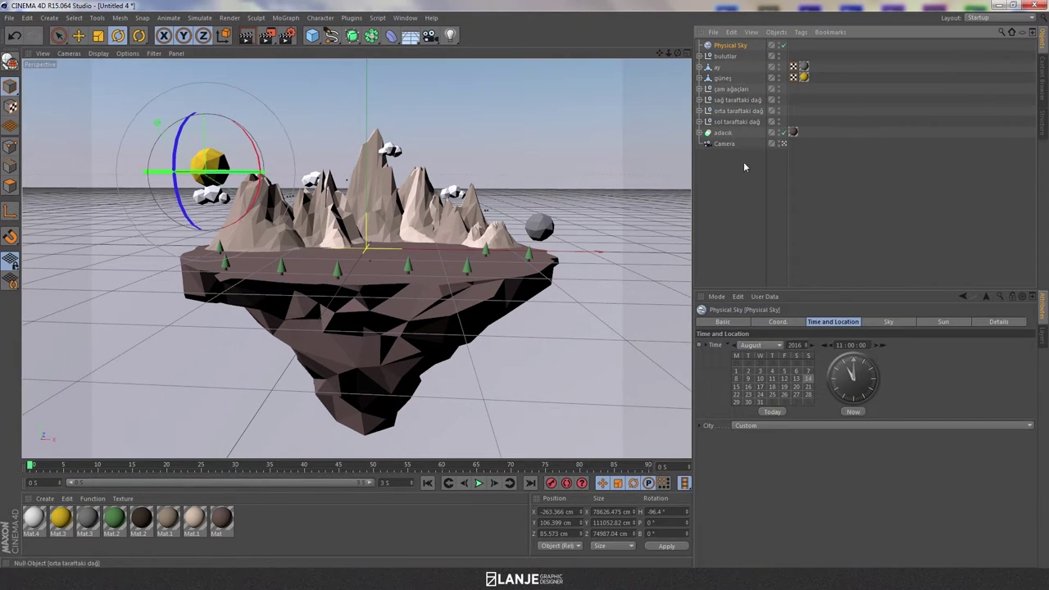
{"action": "left_click", "coordinate": [457, 73]}
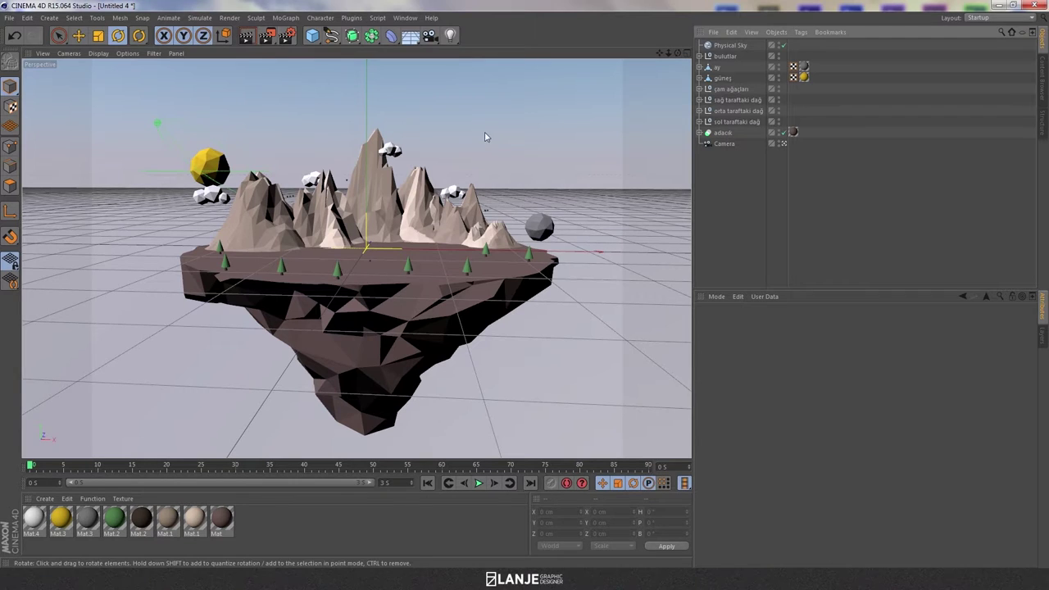
Try sky times of 12:00 and 14:00 through the scene camera, checking the sky's other settings tabs
{"action": "left_click", "coordinate": [729, 46]}
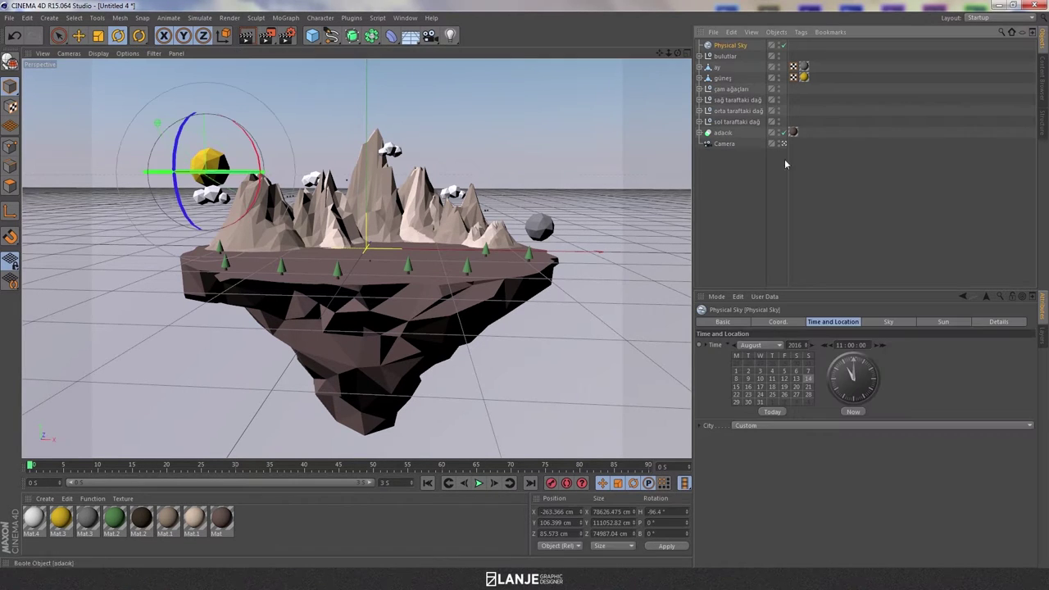
{"action": "left_click", "coordinate": [884, 352]}
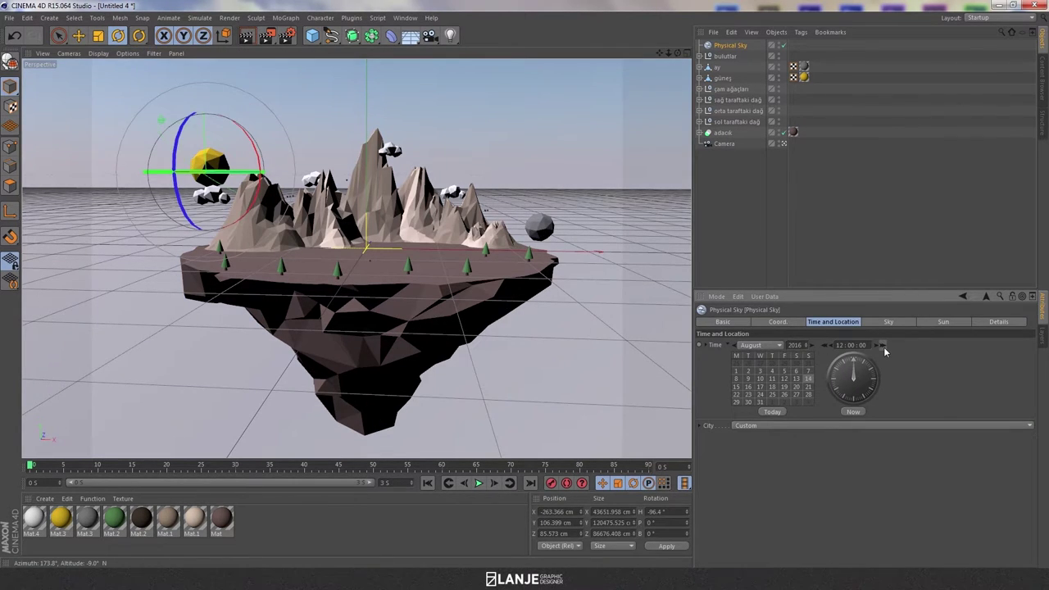
{"action": "left_click", "coordinate": [784, 144]}
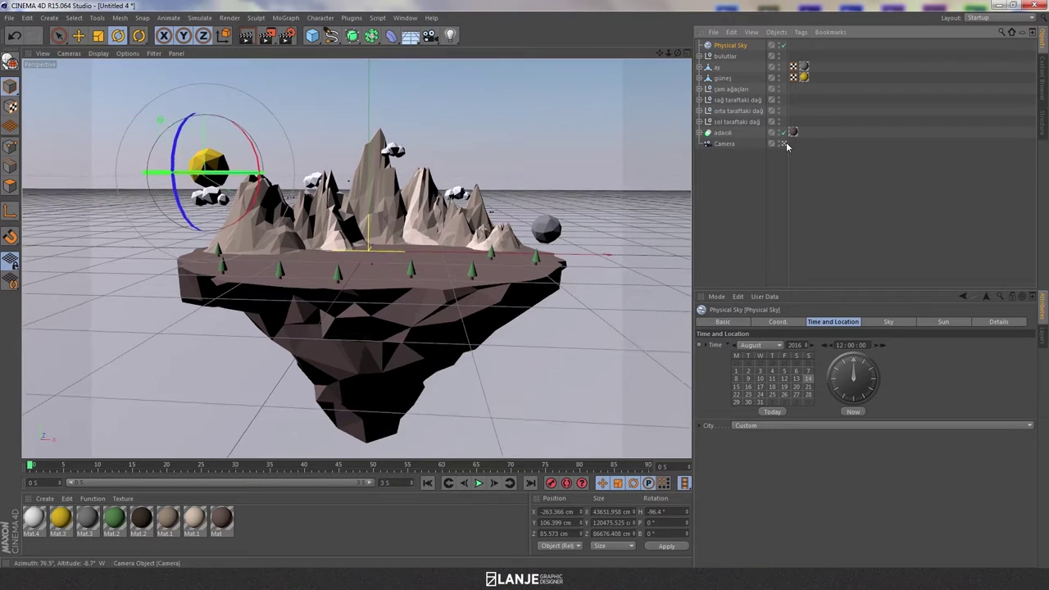
{"action": "left_click_drag", "start_coordinate": [518, 118], "coordinate": [558, 171], "text": "alt"}
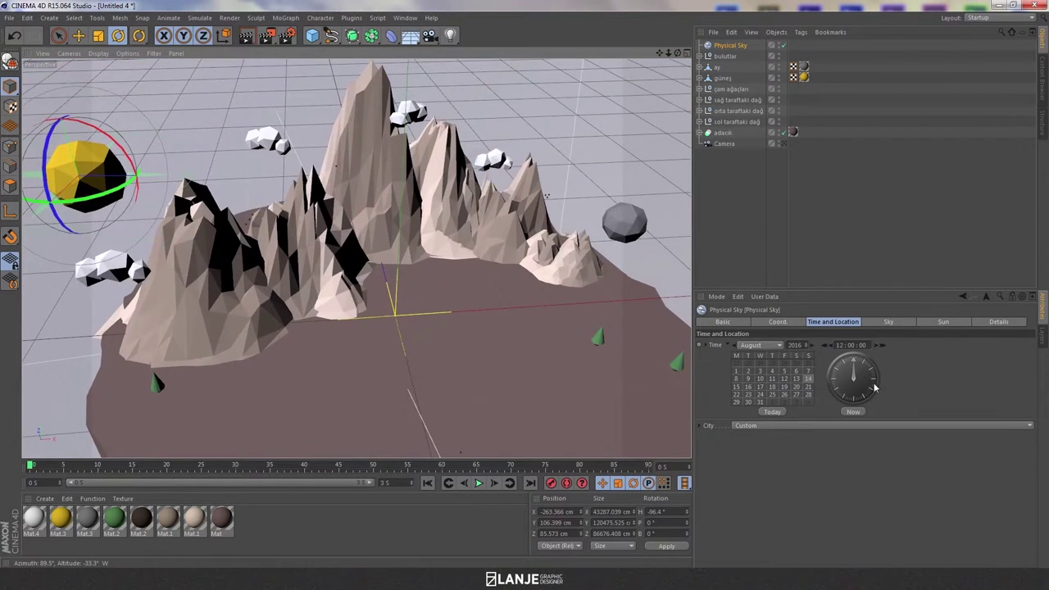
{"action": "left_click", "coordinate": [886, 348]}
{"action": "left_click", "coordinate": [885, 347]}
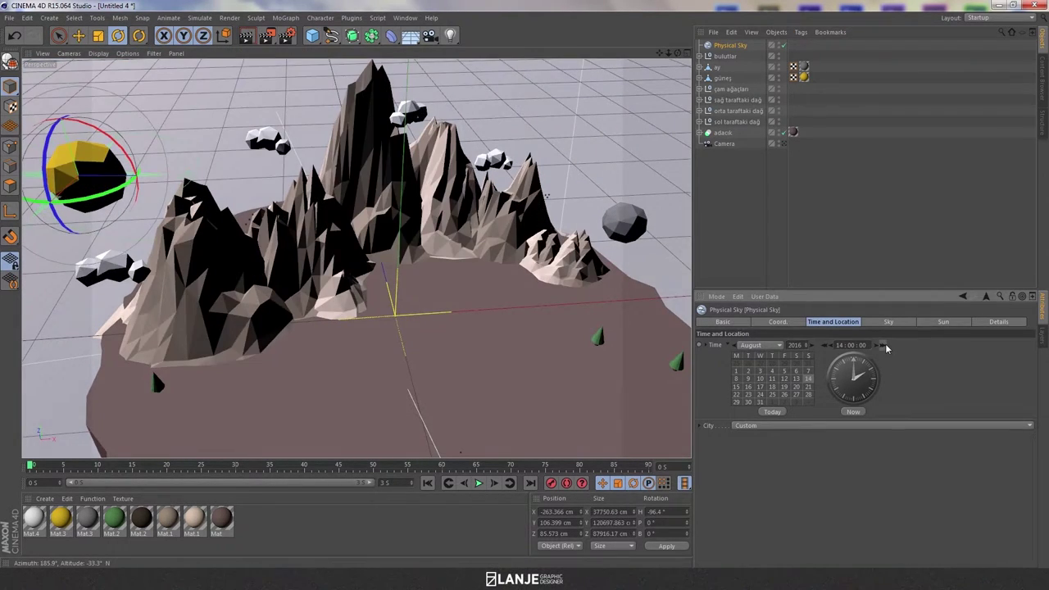
{"action": "left_click", "coordinate": [996, 321]}
{"action": "left_click", "coordinate": [783, 321]}
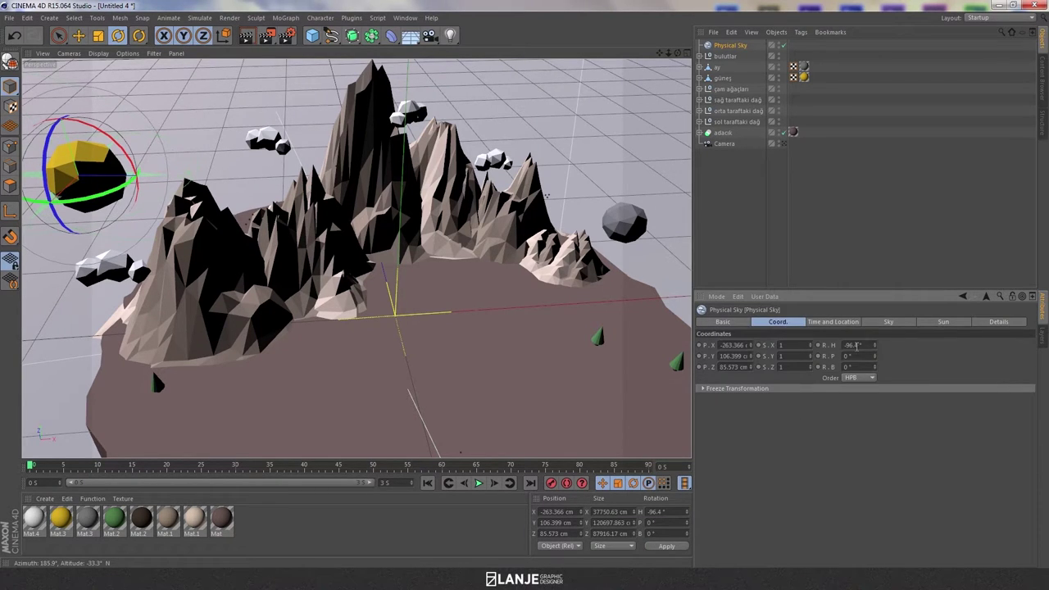
{"action": "left_click", "coordinate": [733, 322]}
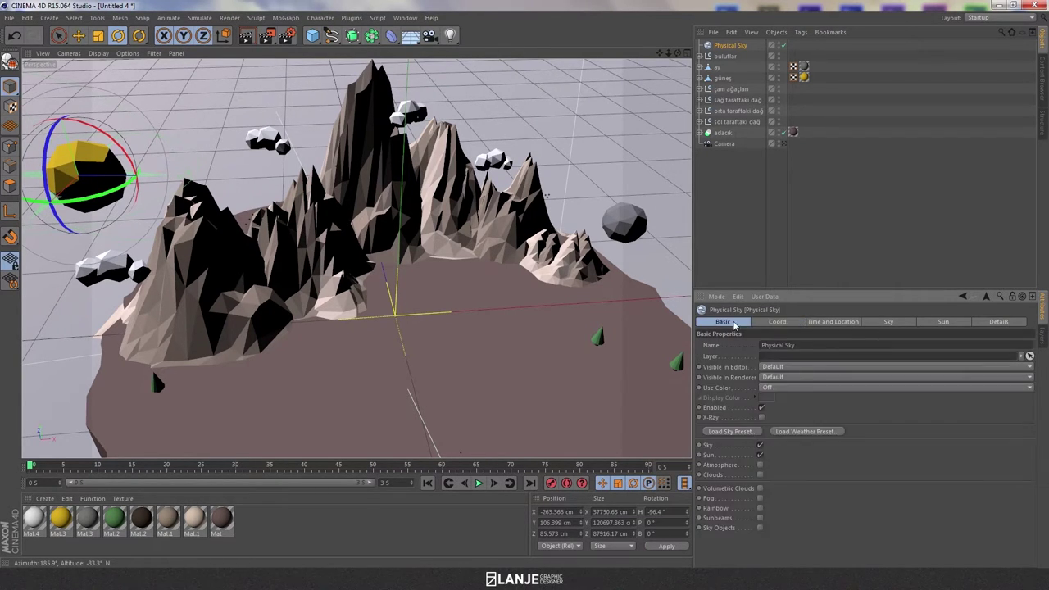
{"action": "left_click", "coordinate": [851, 322]}
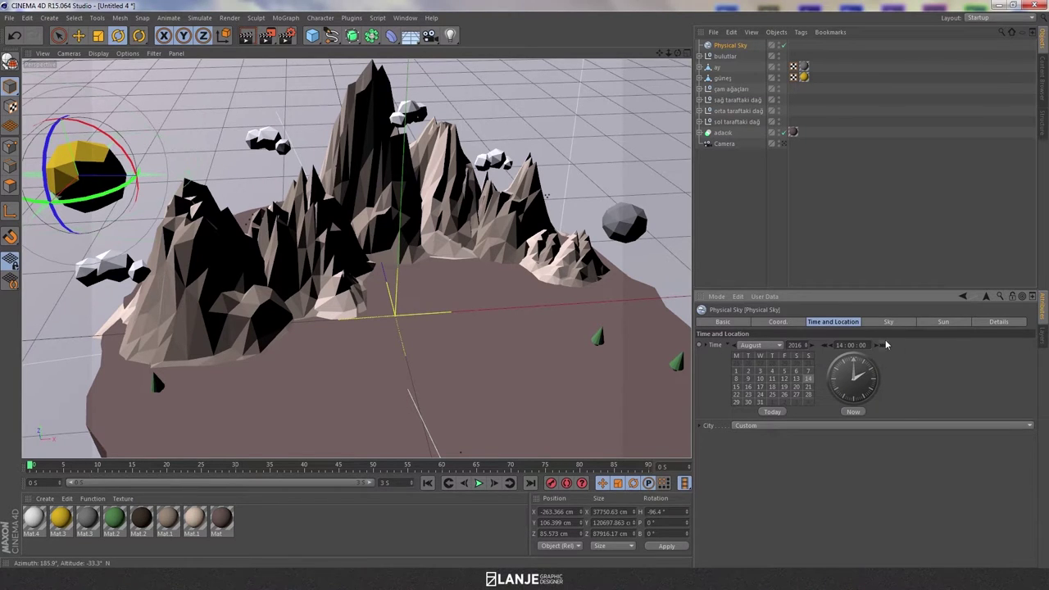
Settle the Physical Sky time at 13:00 and view the whole island's lighting
{"action": "left_click_drag", "start_coordinate": [883, 345], "coordinate": [870, 345]}
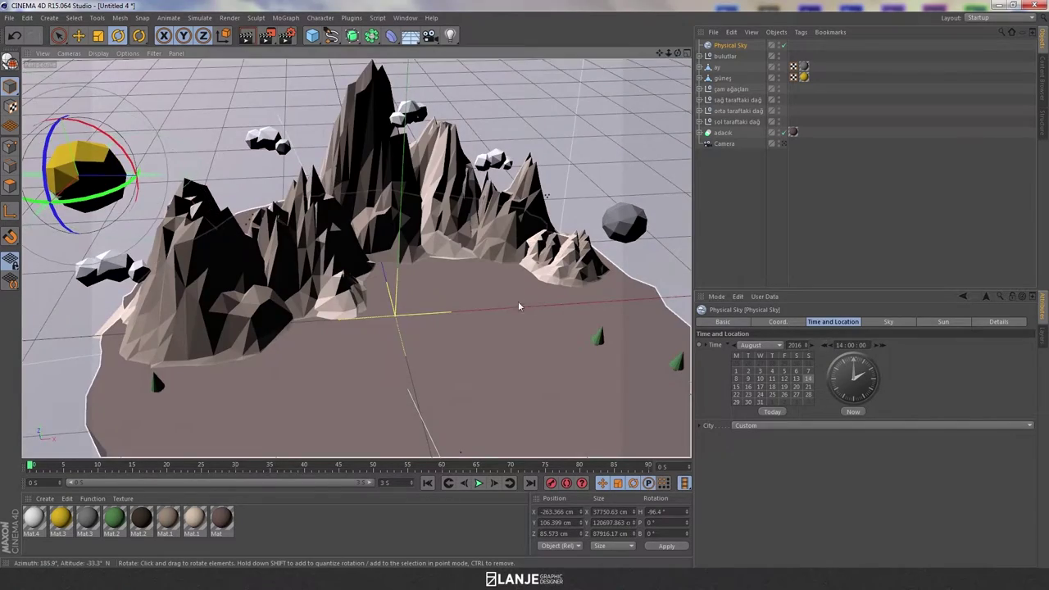
{"action": "left_click_drag", "start_coordinate": [469, 287], "coordinate": [668, 324], "text": "alt"}
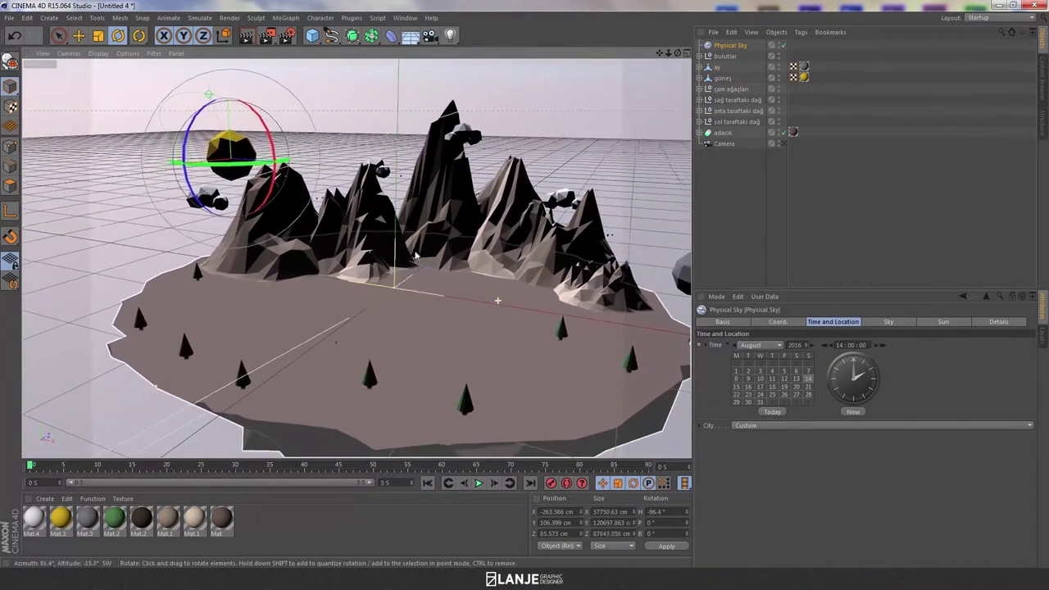
{"action": "left_click", "coordinate": [824, 346]}
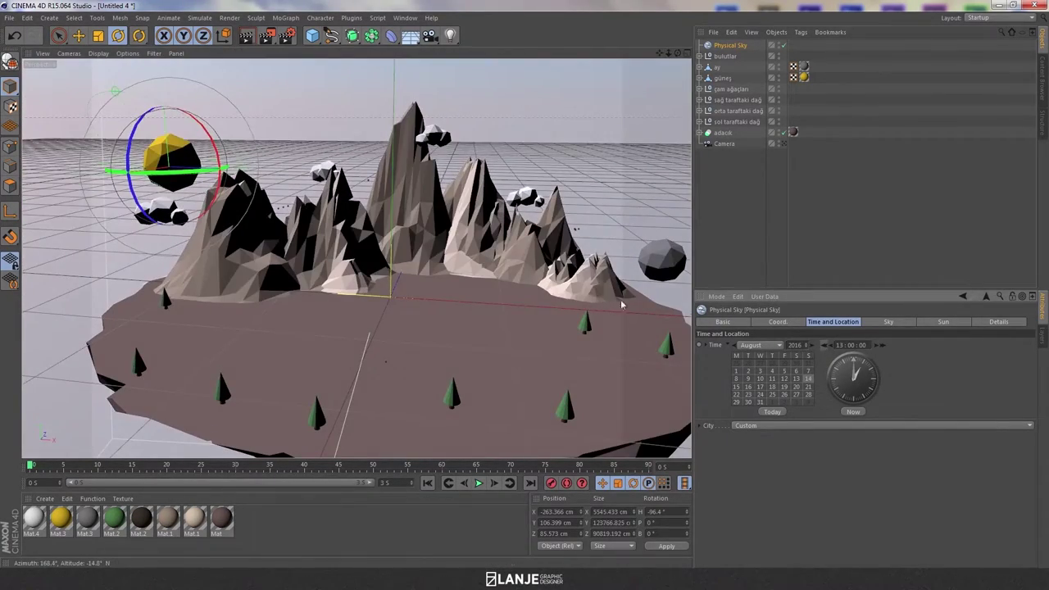
{"action": "left_click_drag", "start_coordinate": [621, 304], "coordinate": [790, 311], "text": "alt"}
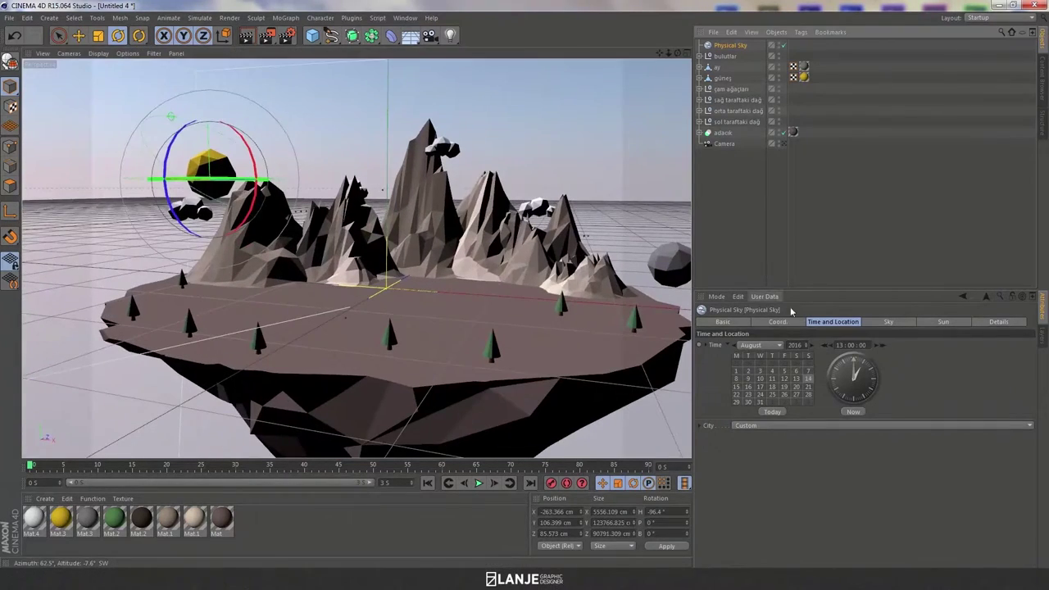
{"action": "left_click", "coordinate": [732, 215]}
{"action": "left_click_drag", "start_coordinate": [525, 180], "coordinate": [398, 128], "text": "alt"}
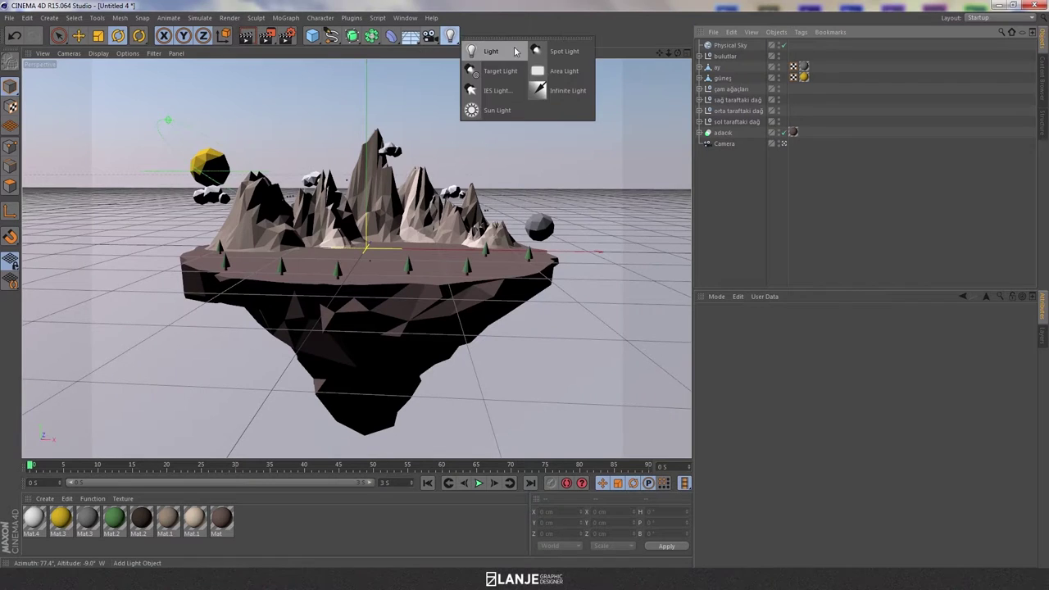
Add a light and move it beside the sun above the island
{"action": "left_click_drag", "start_coordinate": [449, 38], "coordinate": [501, 49]}
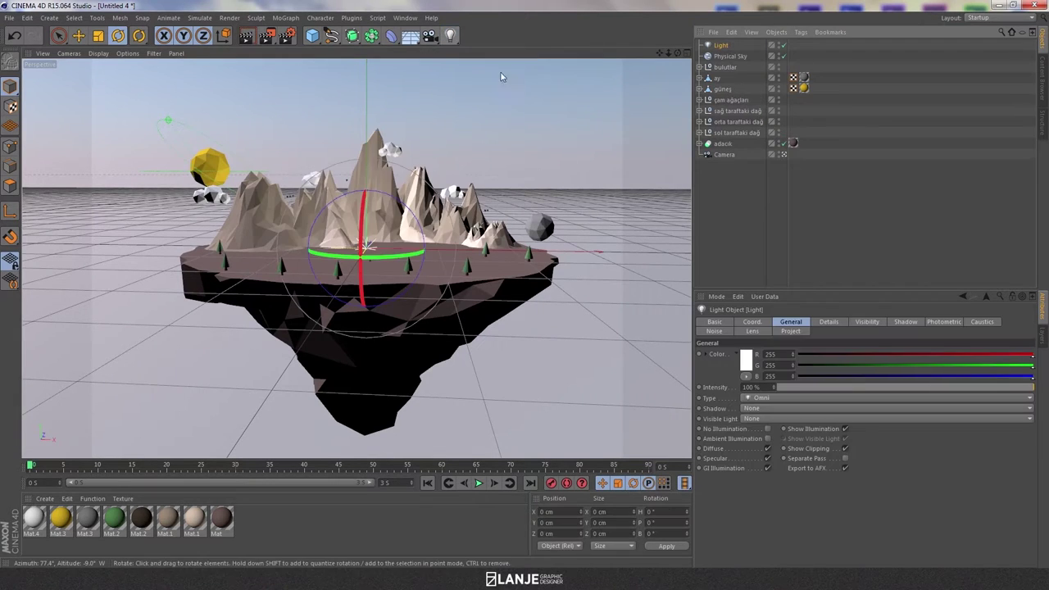
{"action": "left_click", "coordinate": [79, 35]}
{"action": "mouse_move", "coordinate": [426, 250]}
{"action": "left_mouse_down"}
{"action": "mouse_move", "coordinate": [313, 234]}
{"action": "mouse_move", "coordinate": [266, 132]}
{"action": "mouse_move", "coordinate": [277, 132]}
{"action": "left_mouse_up"}
{"action": "left_click_drag", "start_coordinate": [623, 205], "coordinate": [553, 220], "text": "alt"}
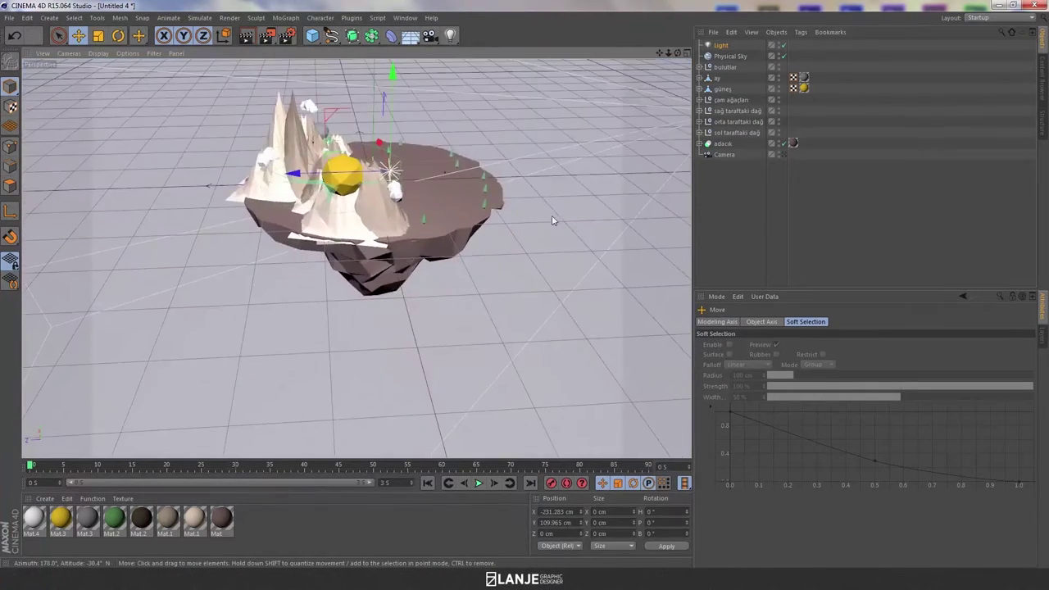
{"action": "left_click_drag", "start_coordinate": [384, 185], "coordinate": [328, 187]}
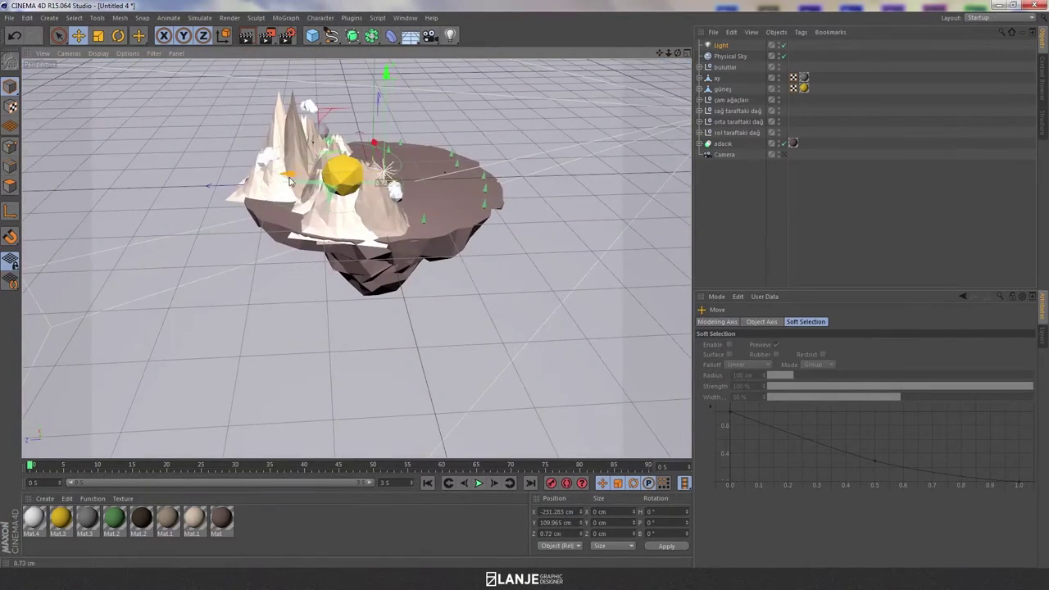
{"action": "scroll", "coordinate": [346, 178], "scroll_direction": "up", "scroll_amount": 3}
{"action": "scroll", "coordinate": [347, 178], "scroll_direction": "up", "scroll_amount": 3}
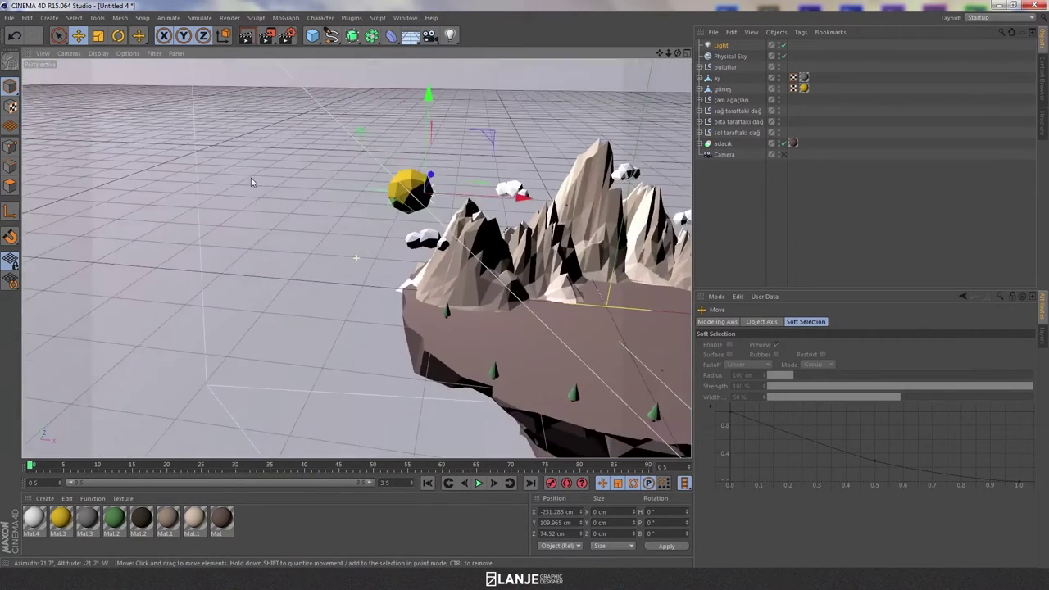
{"action": "left_click_drag", "start_coordinate": [347, 178], "coordinate": [529, 203], "text": "alt"}
{"action": "left_click_drag", "start_coordinate": [435, 177], "coordinate": [465, 198]}
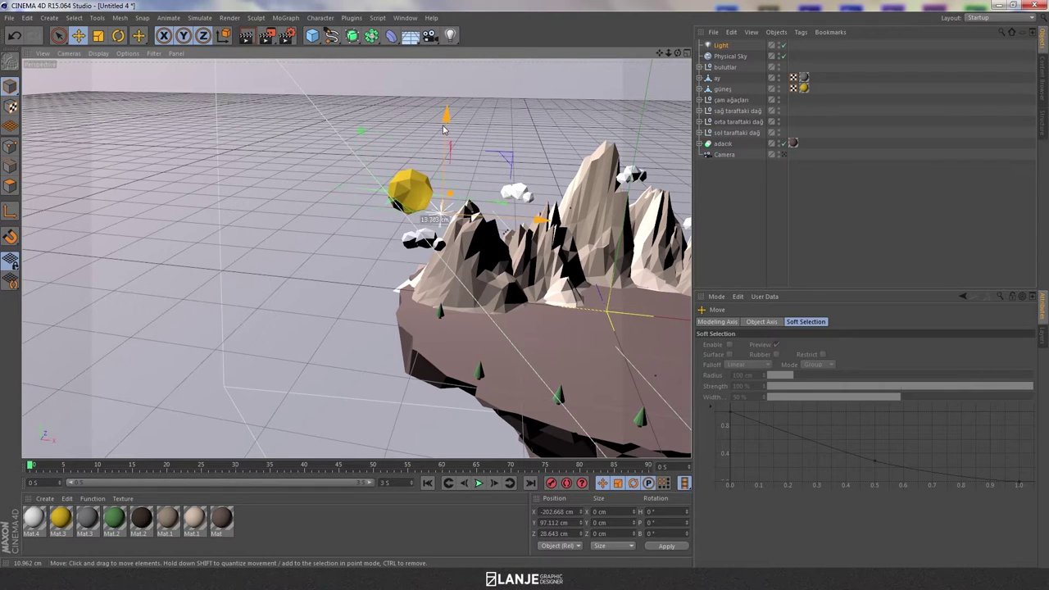
{"action": "left_click_drag", "start_coordinate": [444, 124], "coordinate": [447, 133]}
Tint the light pale orange (RGB 255, 231, 183)
{"action": "left_click", "coordinate": [725, 47]}
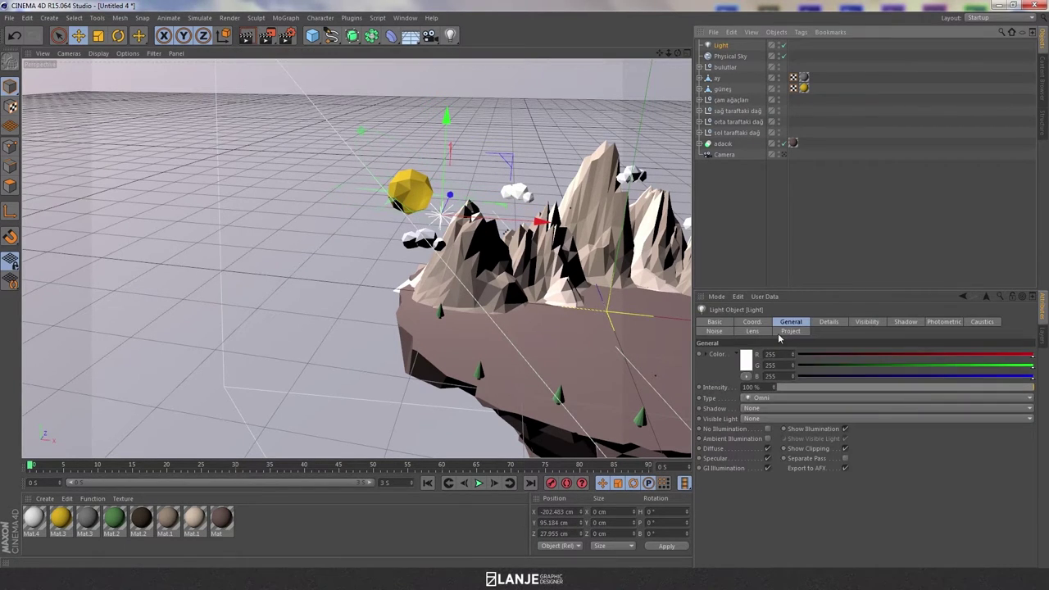
{"action": "left_click", "coordinate": [746, 359]}
{"action": "left_click", "coordinate": [735, 316]}
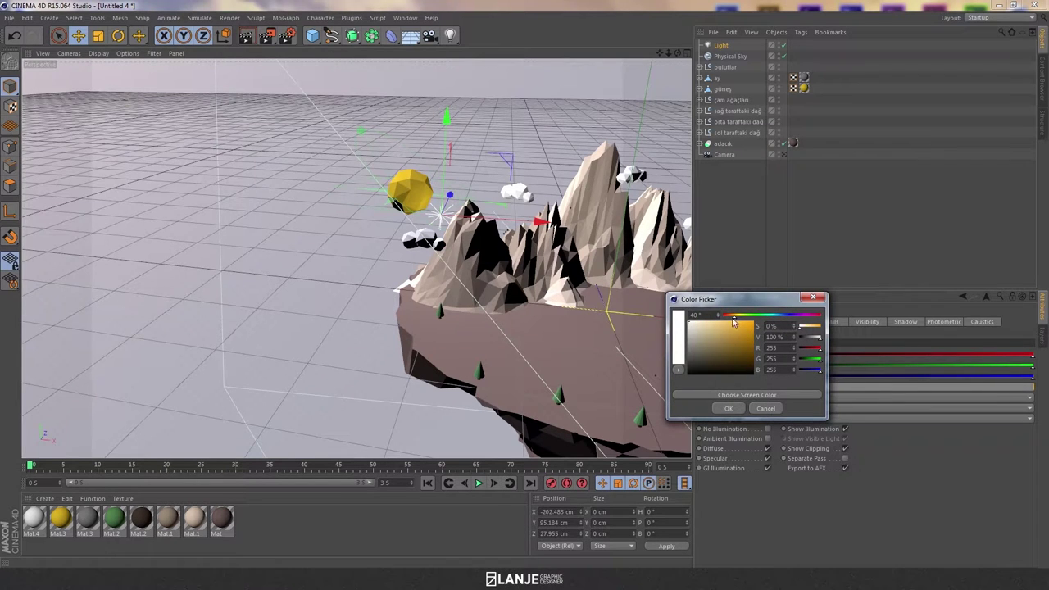
{"action": "left_click_drag", "start_coordinate": [711, 335], "coordinate": [706, 331]}
{"action": "left_click", "coordinate": [727, 409]}
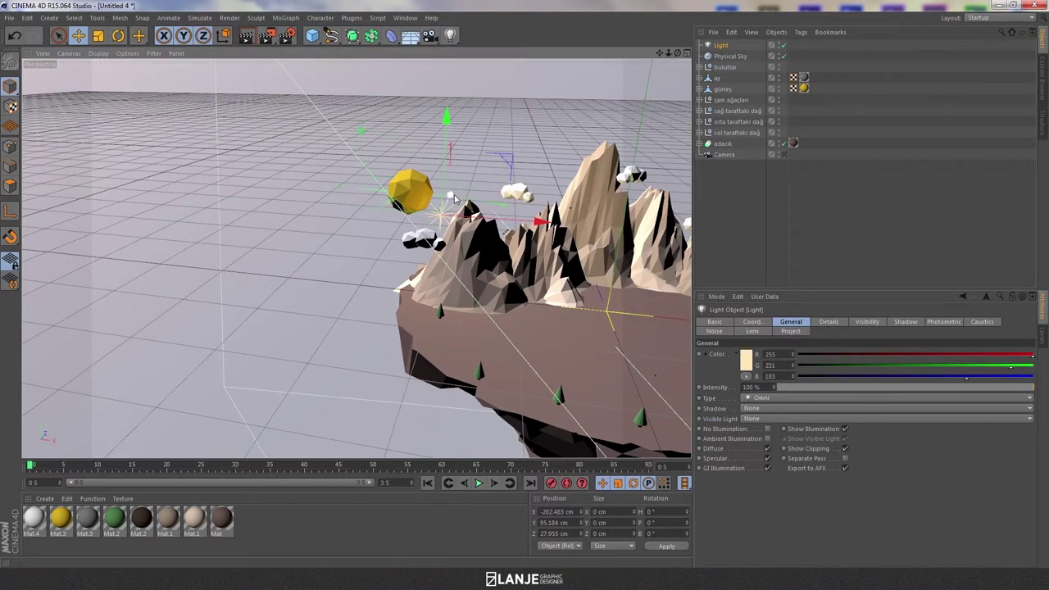
Raise the light higher above the island and set its intensity to about 82%
{"action": "left_click_drag", "start_coordinate": [476, 200], "coordinate": [445, 207]}
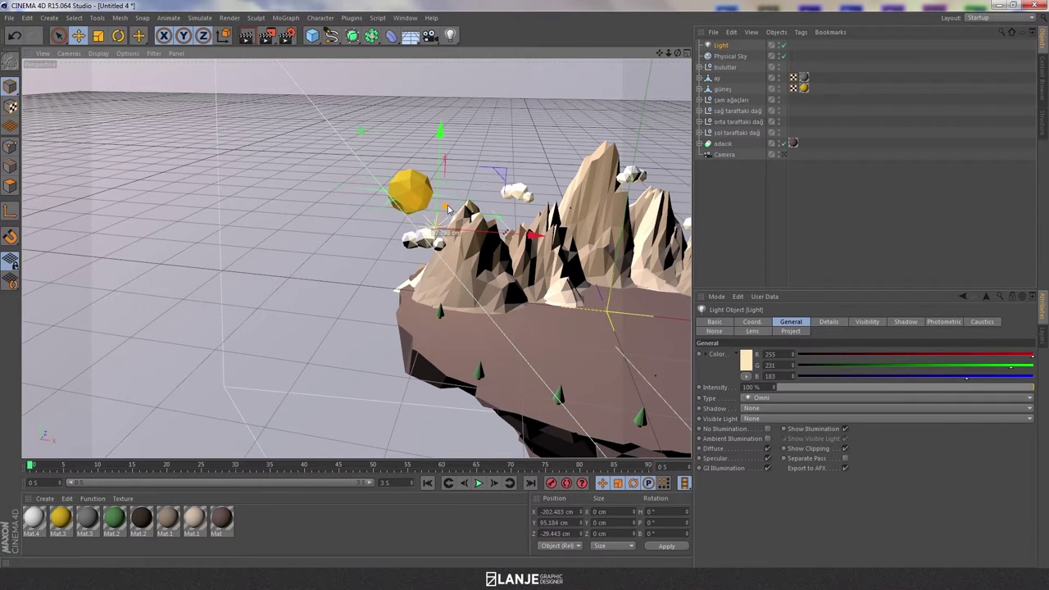
{"action": "left_click", "coordinate": [949, 388]}
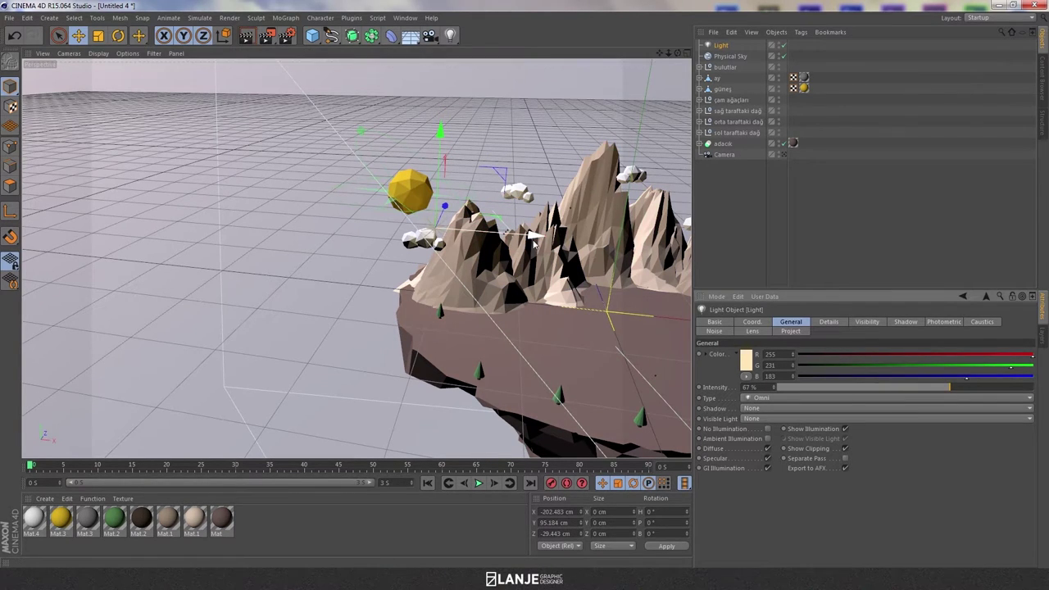
{"action": "left_click_drag", "start_coordinate": [534, 240], "coordinate": [432, 131]}
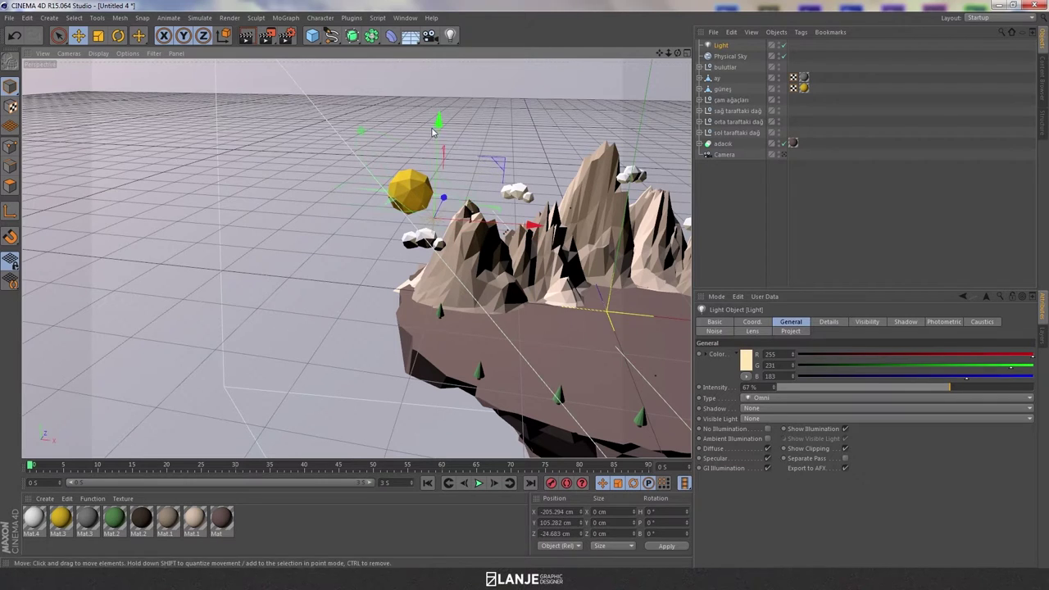
{"action": "left_click_drag", "start_coordinate": [439, 123], "coordinate": [437, 113]}
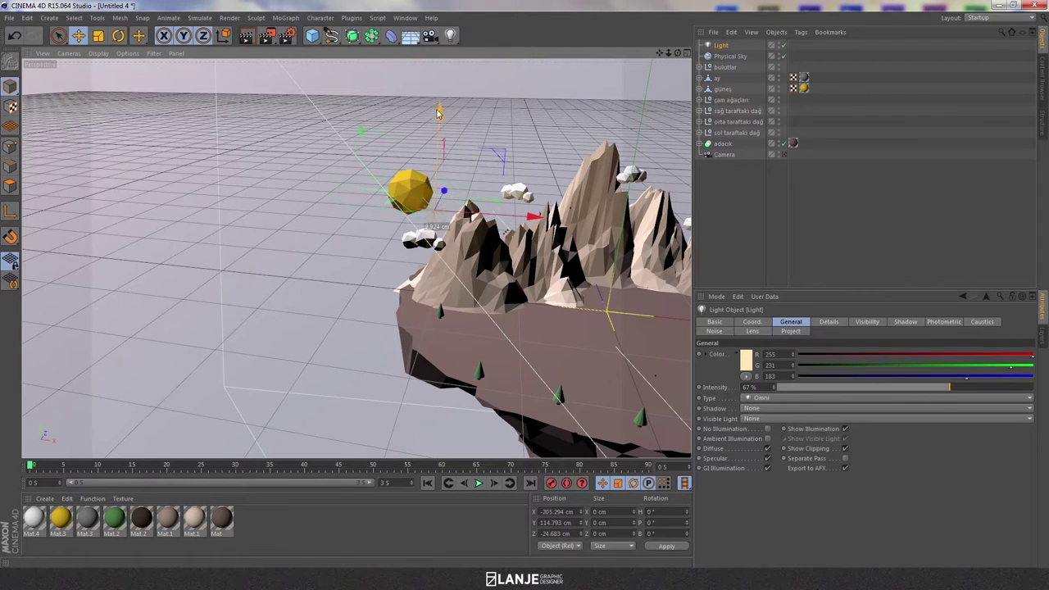
{"action": "left_click_drag", "start_coordinate": [443, 191], "coordinate": [437, 193]}
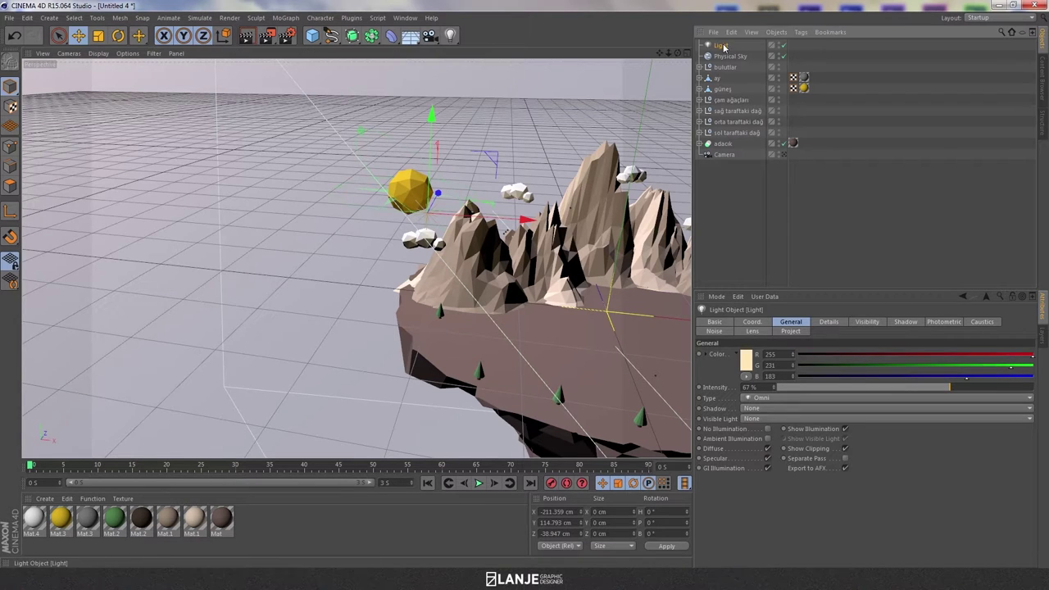
{"action": "left_click_drag", "start_coordinate": [949, 387], "coordinate": [969, 386]}
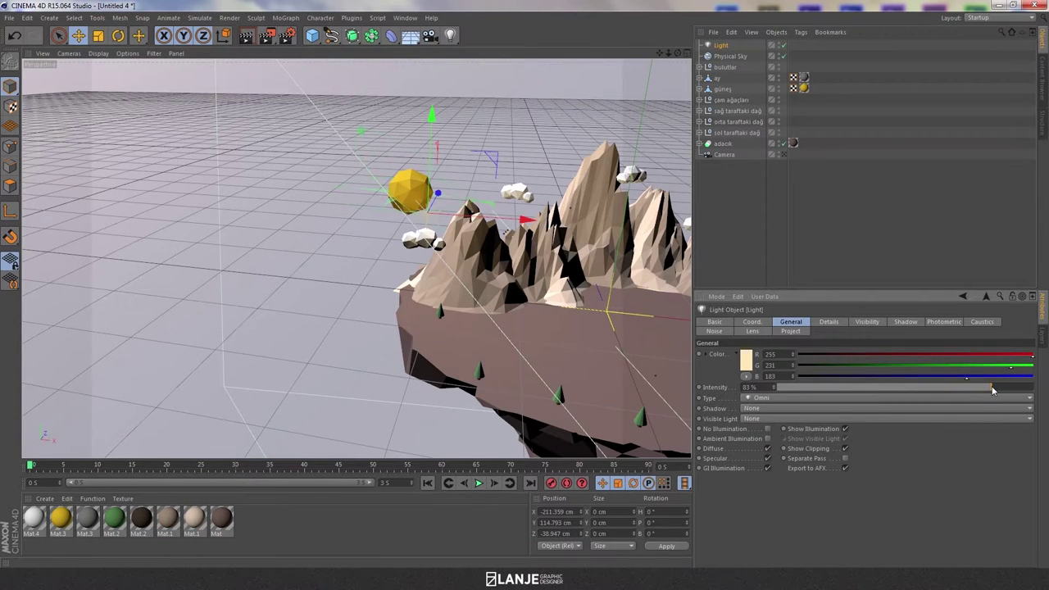
Check through the render camera and nudge the light right and lower, nearer the sun
{"action": "left_click", "coordinate": [764, 242]}
{"action": "left_click", "coordinate": [784, 154]}
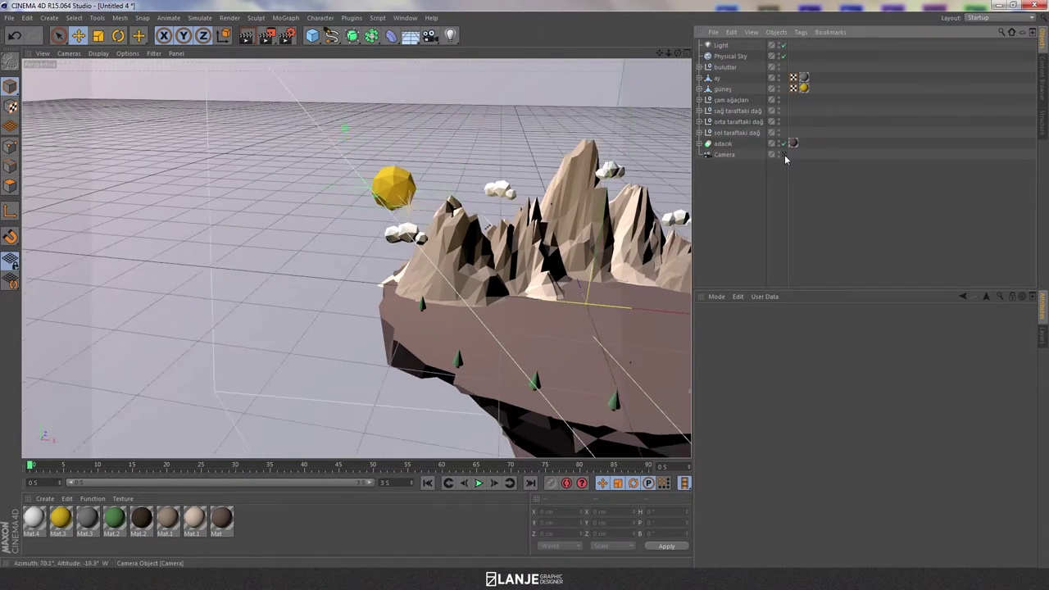
{"action": "left_click", "coordinate": [721, 45]}
{"action": "left_click_drag", "start_coordinate": [283, 168], "coordinate": [303, 169]}
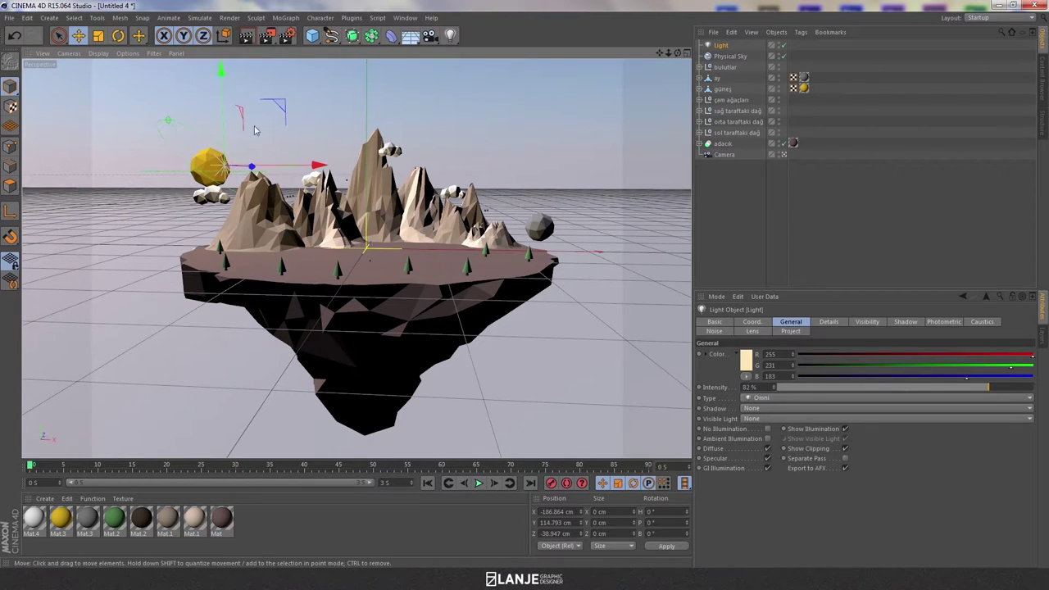
{"action": "left_click_drag", "start_coordinate": [222, 72], "coordinate": [221, 83]}
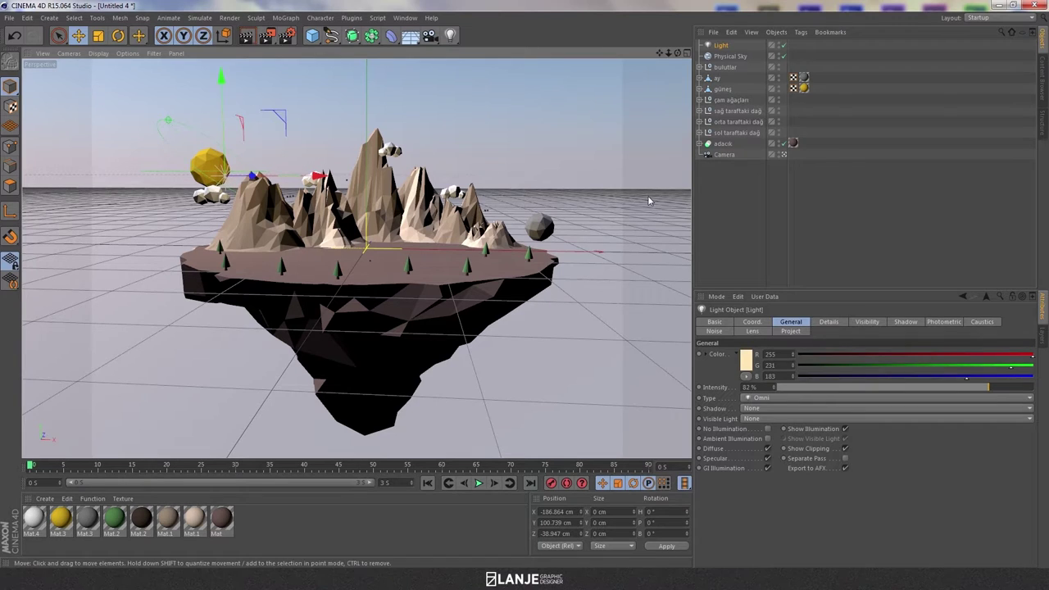
{"action": "left_click", "coordinate": [740, 203]}
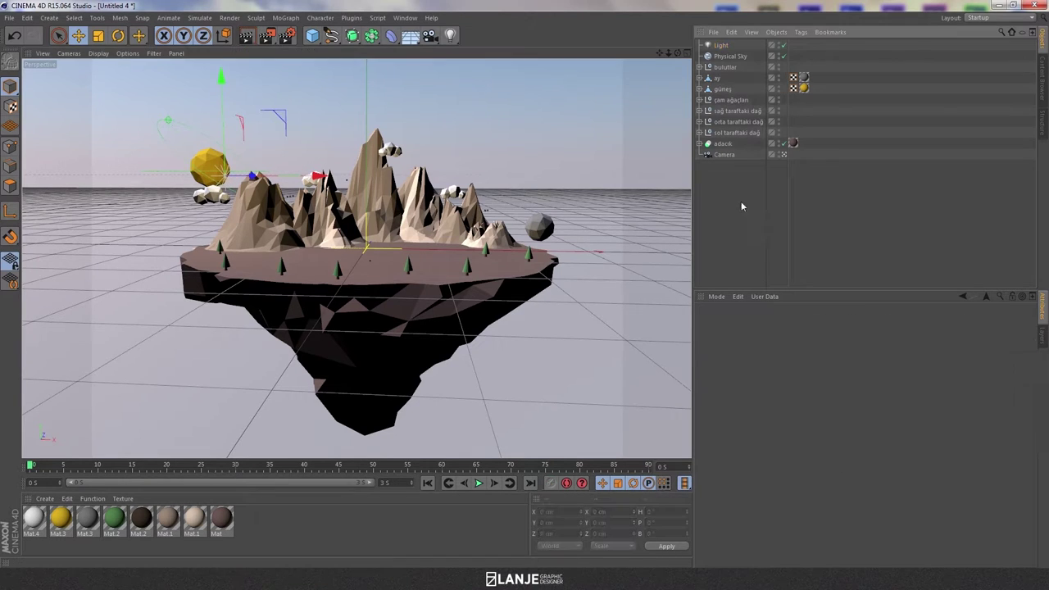
Set the render output size to 1500 × 1500 pixels
{"action": "left_click", "coordinate": [287, 35]}
{"action": "left_click_drag", "start_coordinate": [322, 12], "coordinate": [509, 50]}
{"action": "type", "text": "1500"}
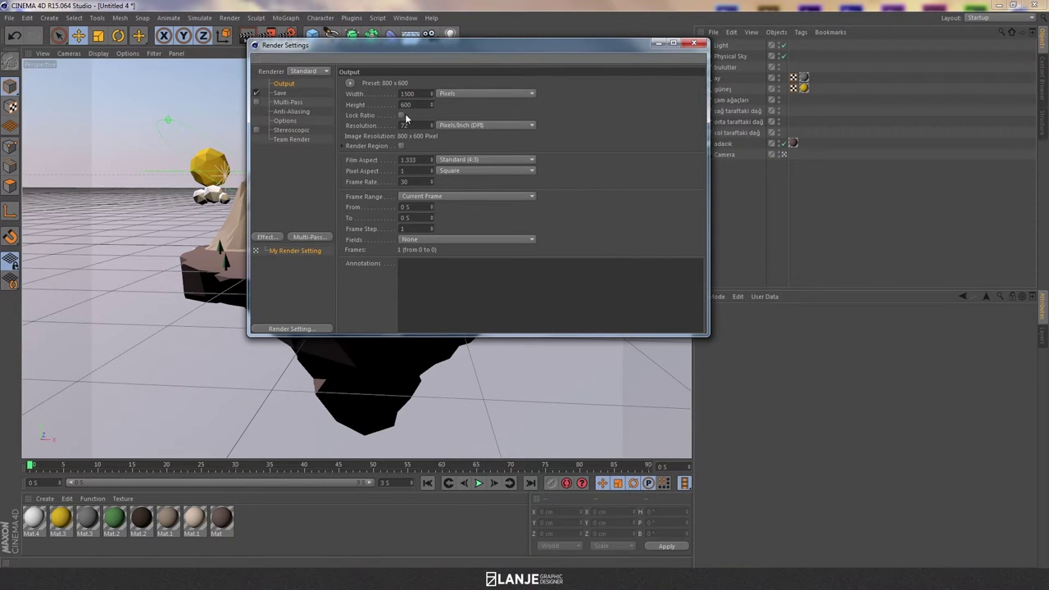
{"action": "key", "text": "Tab"}
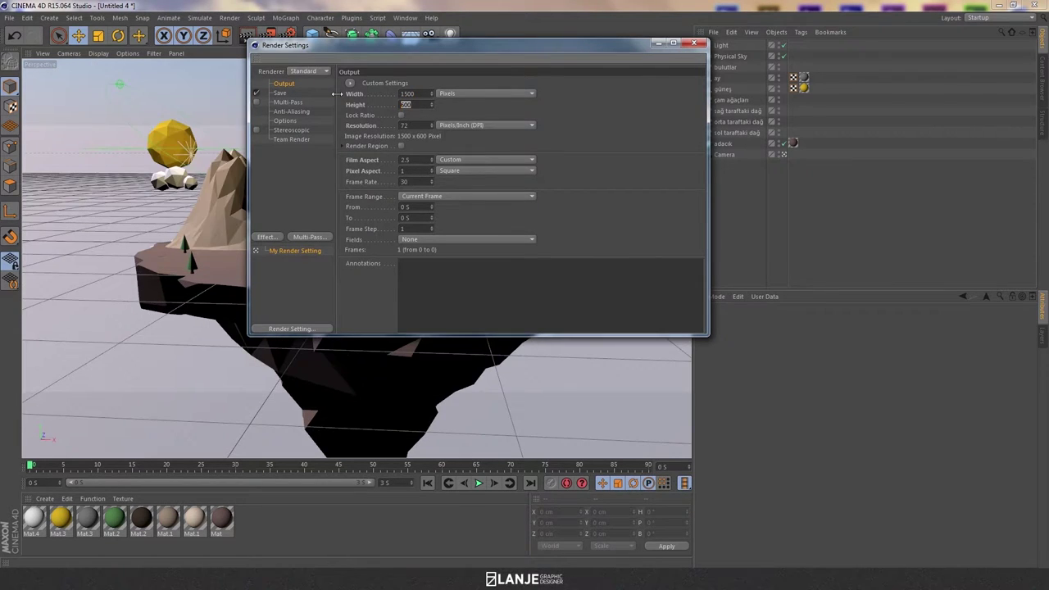
{"action": "type", "text": "1500"}
{"action": "key", "text": "Return"}
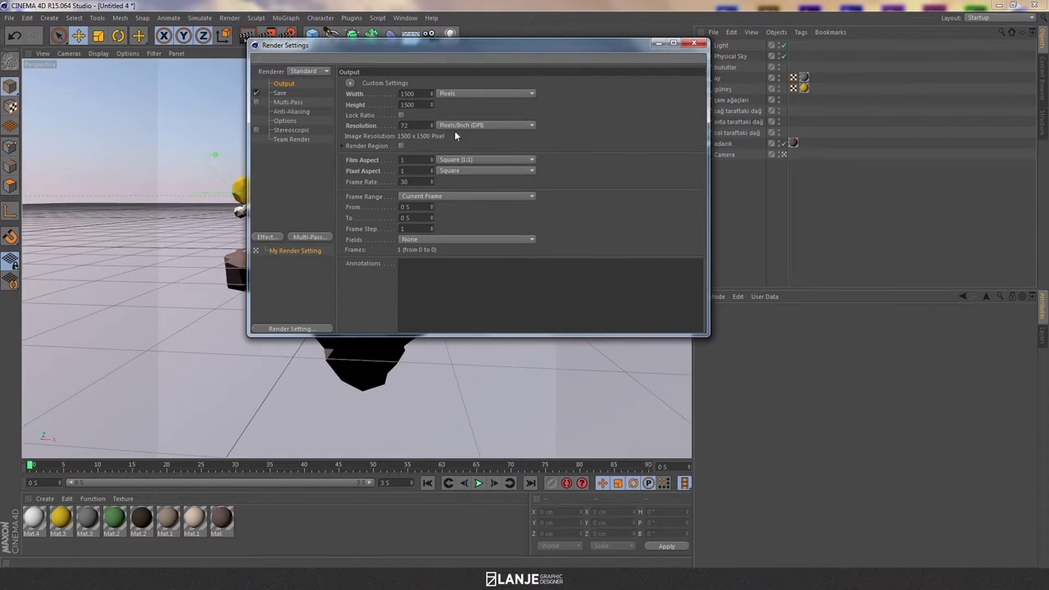
Save the render as a PNG named deneme on the Desktop
{"action": "left_click", "coordinate": [280, 93]}
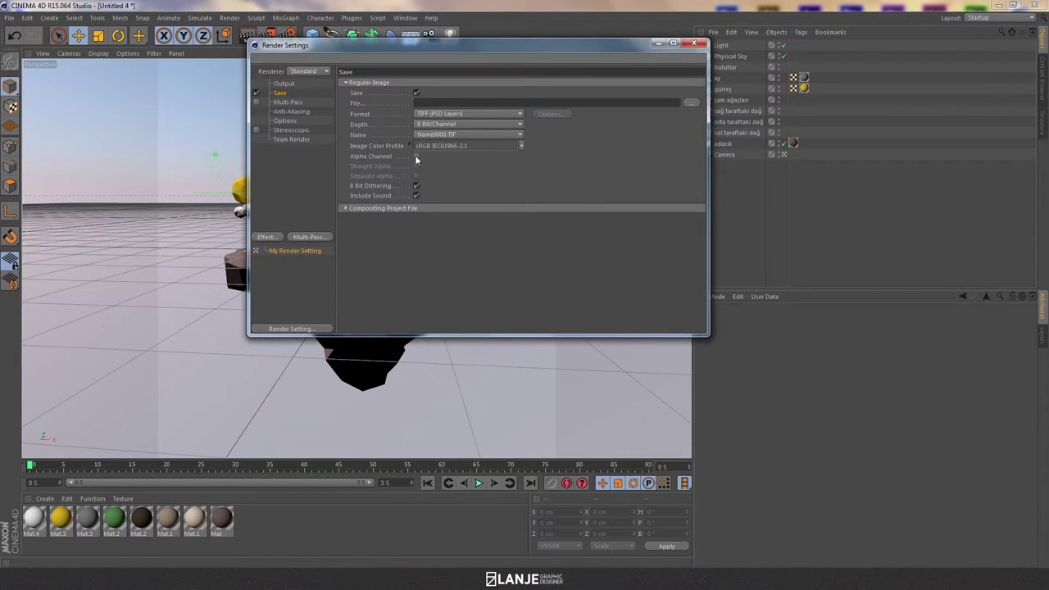
{"action": "left_click_drag", "start_coordinate": [458, 52], "coordinate": [707, 75]}
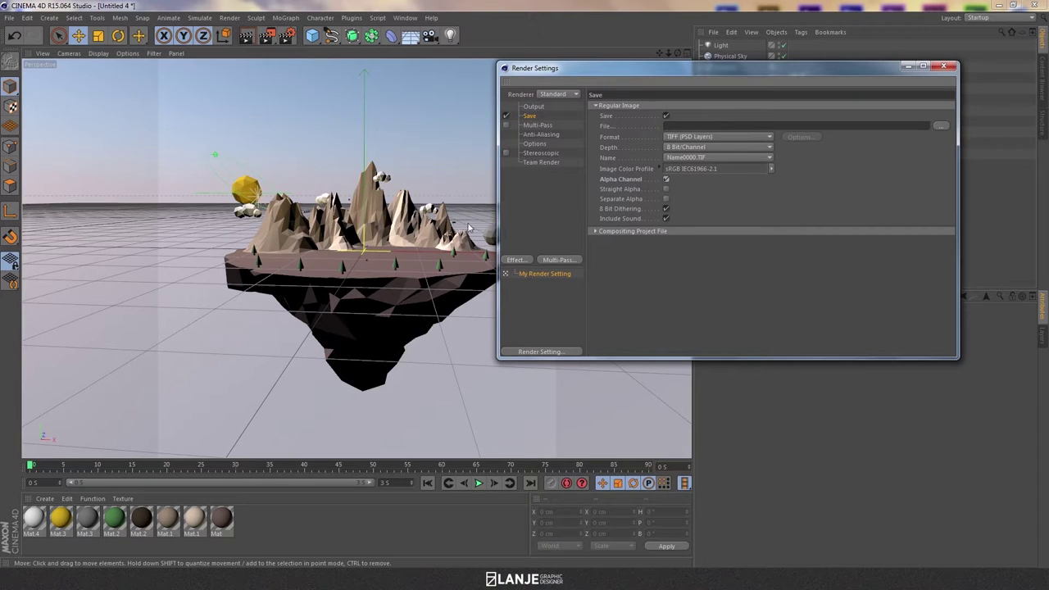
{"action": "left_click", "coordinate": [685, 136]}
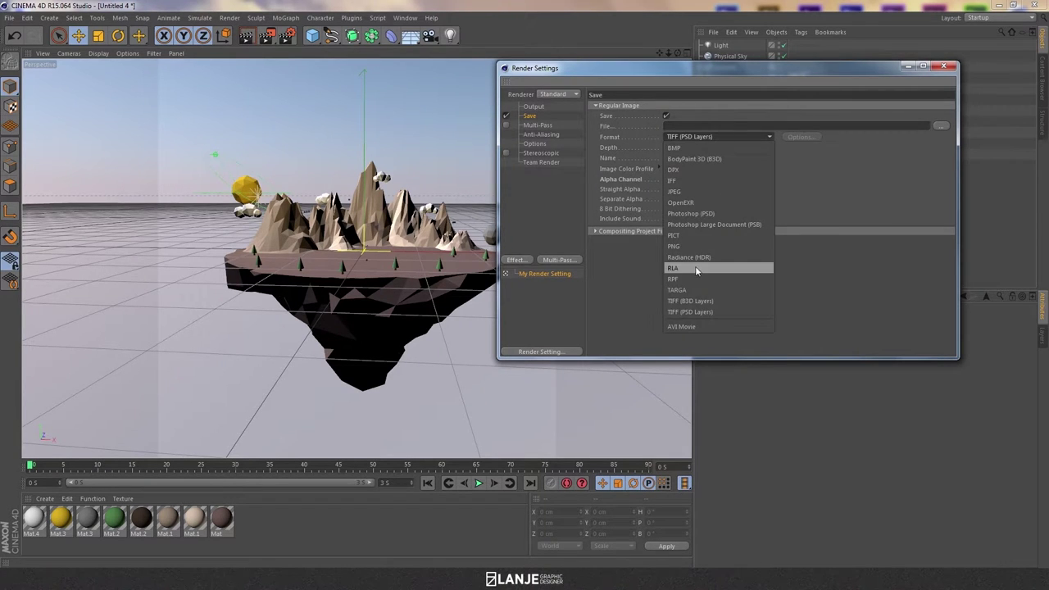
{"action": "left_click", "coordinate": [687, 246]}
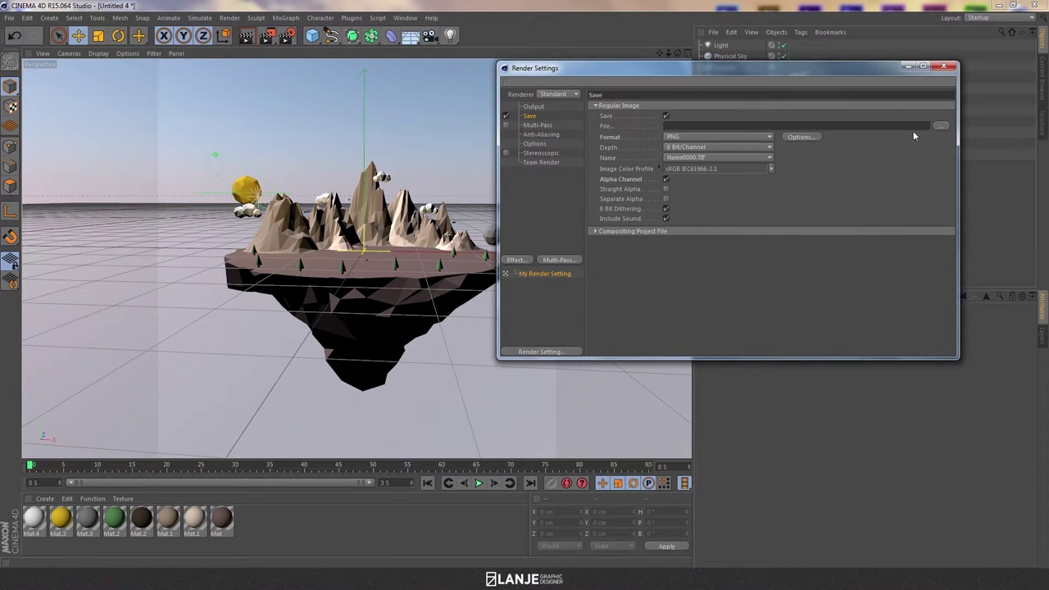
{"action": "left_click", "coordinate": [941, 125]}
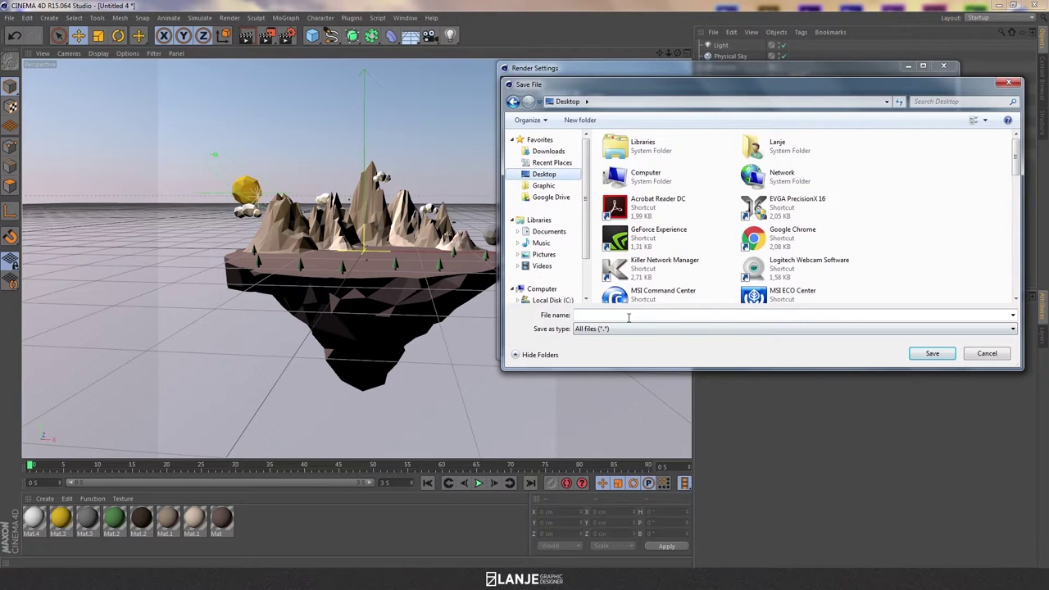
{"action": "left_click", "coordinate": [628, 317]}
{"action": "type", "text": "deneme"}
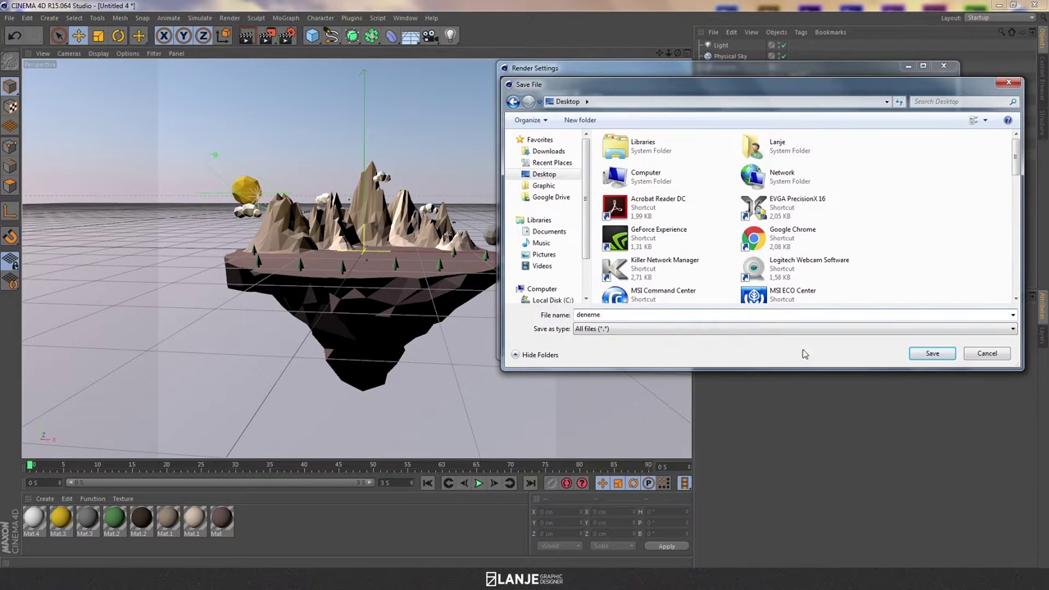
{"action": "left_click", "coordinate": [931, 354]}
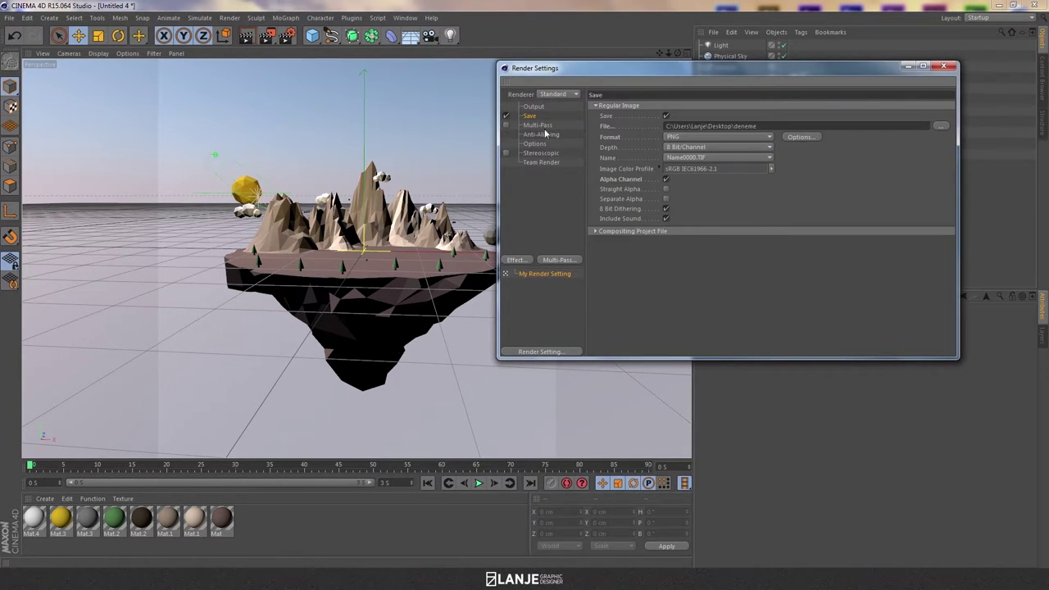
Add Ambient Occlusion and Global Illumination, with ambient occlusion contrast at 1%
{"action": "left_click", "coordinate": [514, 260]}
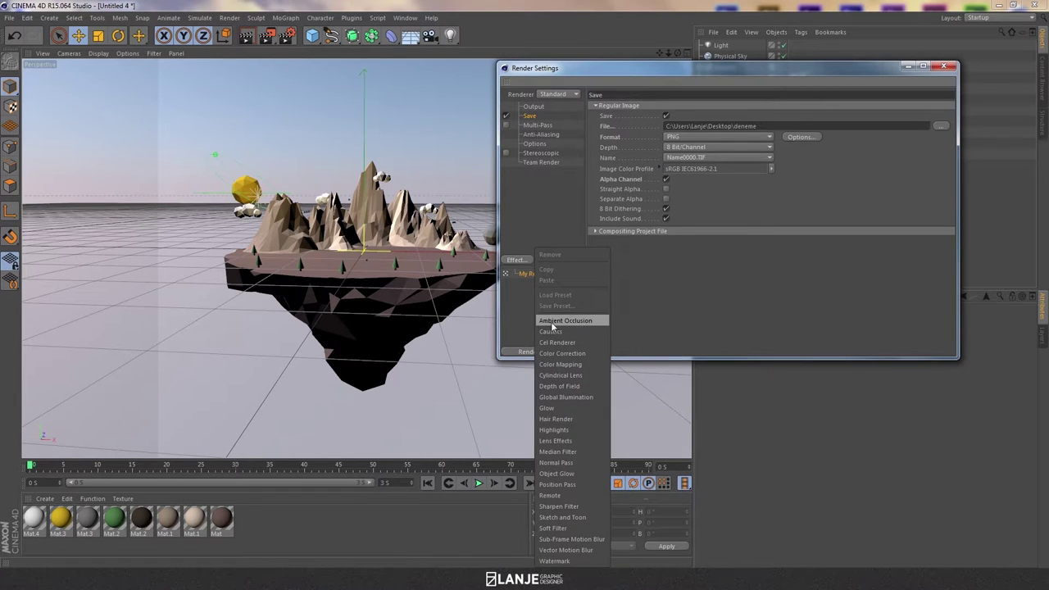
{"action": "left_click", "coordinate": [570, 322]}
{"action": "left_click", "coordinate": [521, 260]}
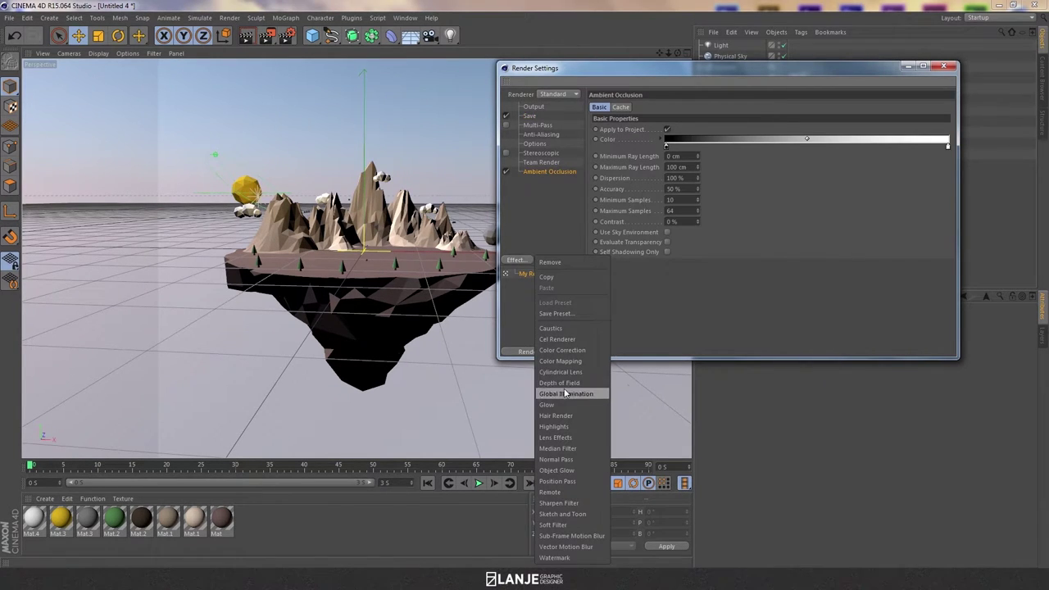
{"action": "left_click", "coordinate": [552, 397]}
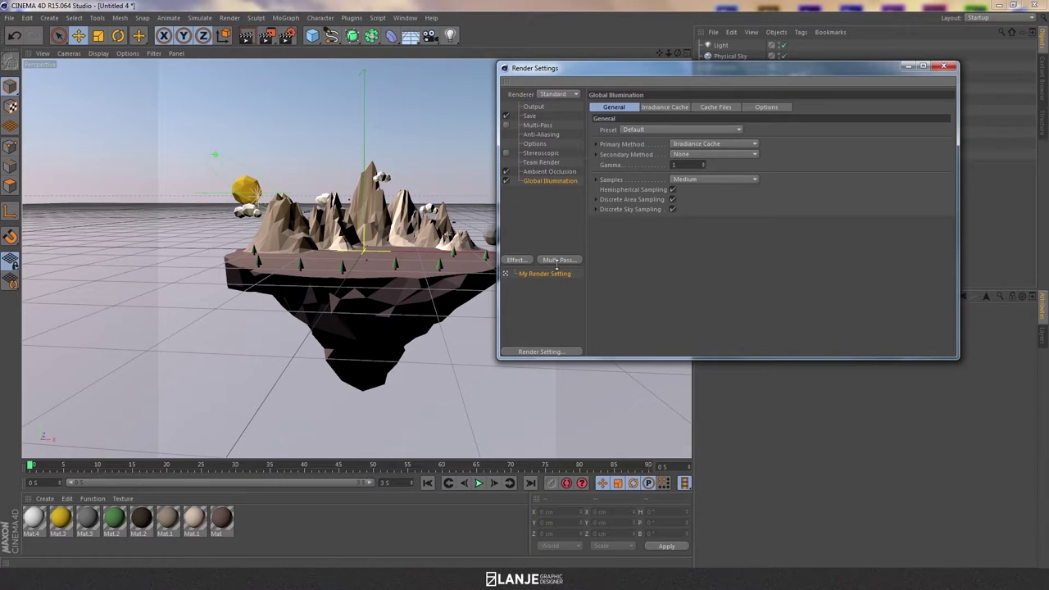
{"action": "left_click", "coordinate": [550, 172]}
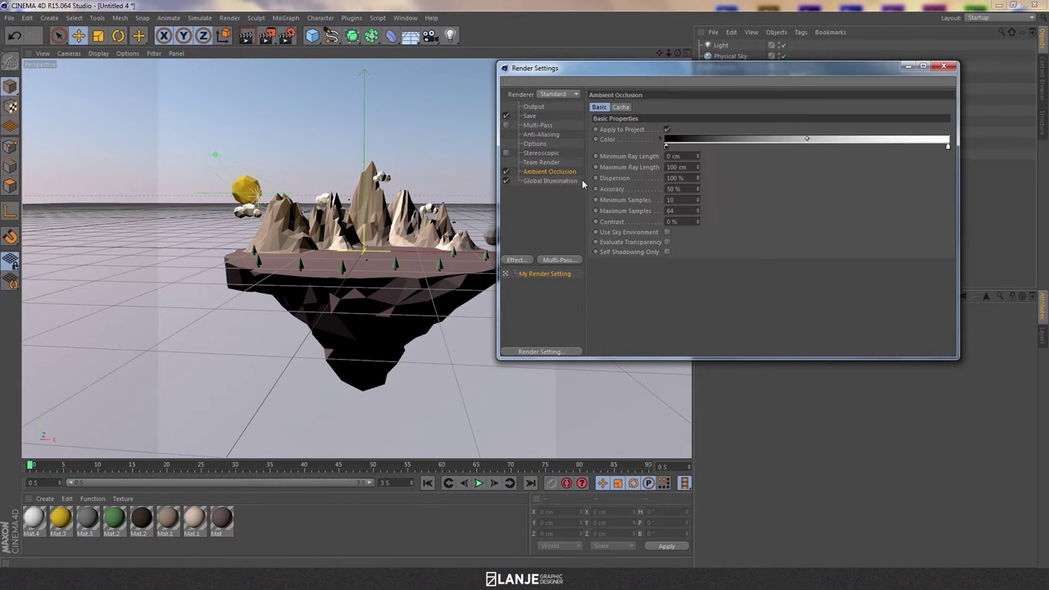
{"action": "left_click", "coordinate": [697, 224]}
{"action": "left_click", "coordinate": [942, 66]}
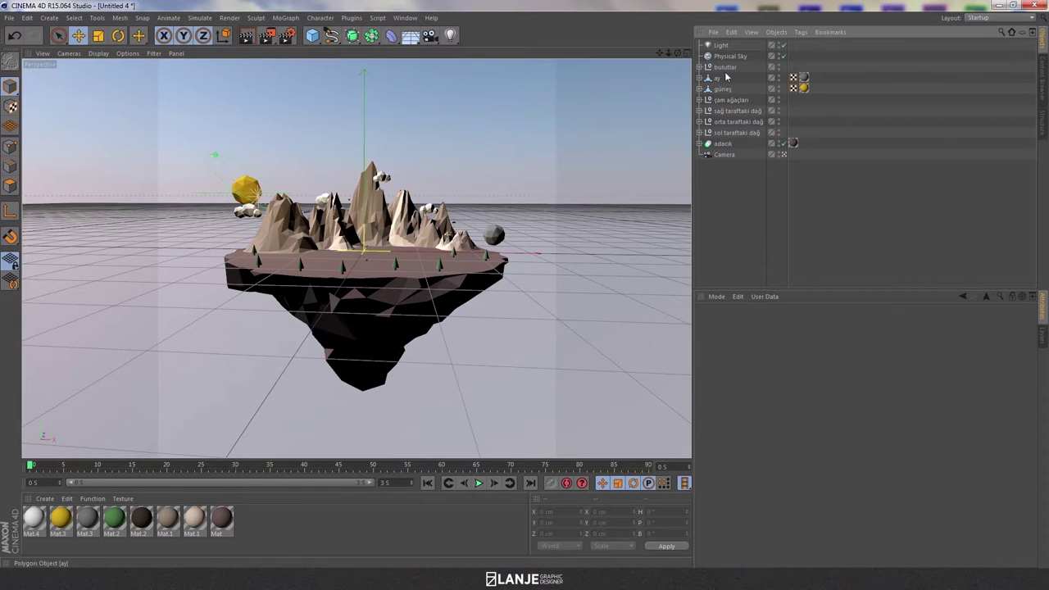
{"action": "mouse_move", "coordinate": [480, 304]}
{"action": "left_mouse_down", "text": "alt"}
{"action": "mouse_move", "coordinate": [476, 311]}
{"action": "mouse_move", "coordinate": [482, 303]}
{"action": "left_mouse_up", "text": "alt"}
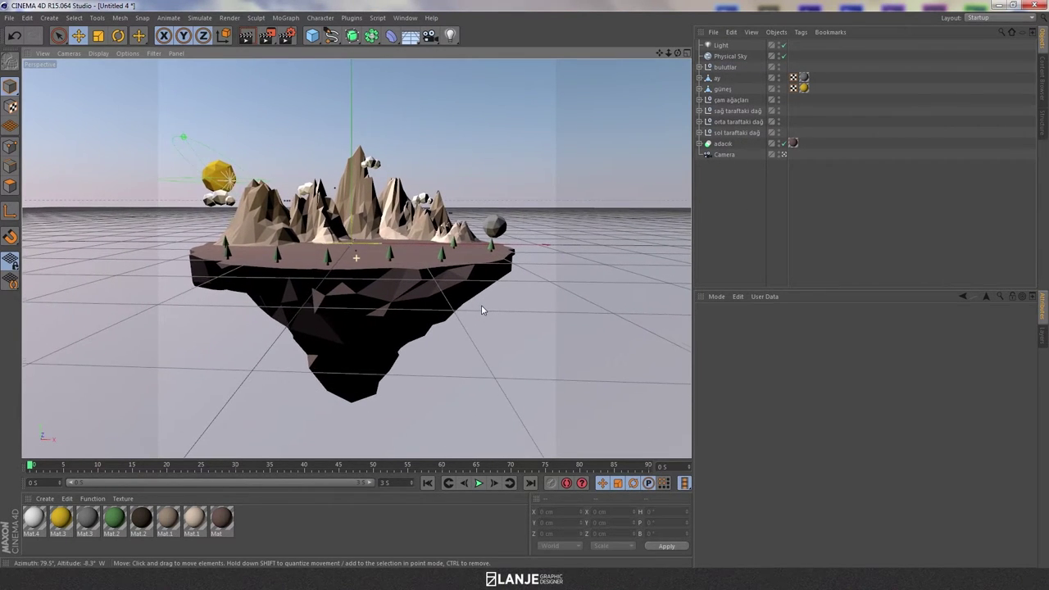
{"action": "scroll", "coordinate": [481, 307], "scroll_direction": "up", "scroll_amount": 4}
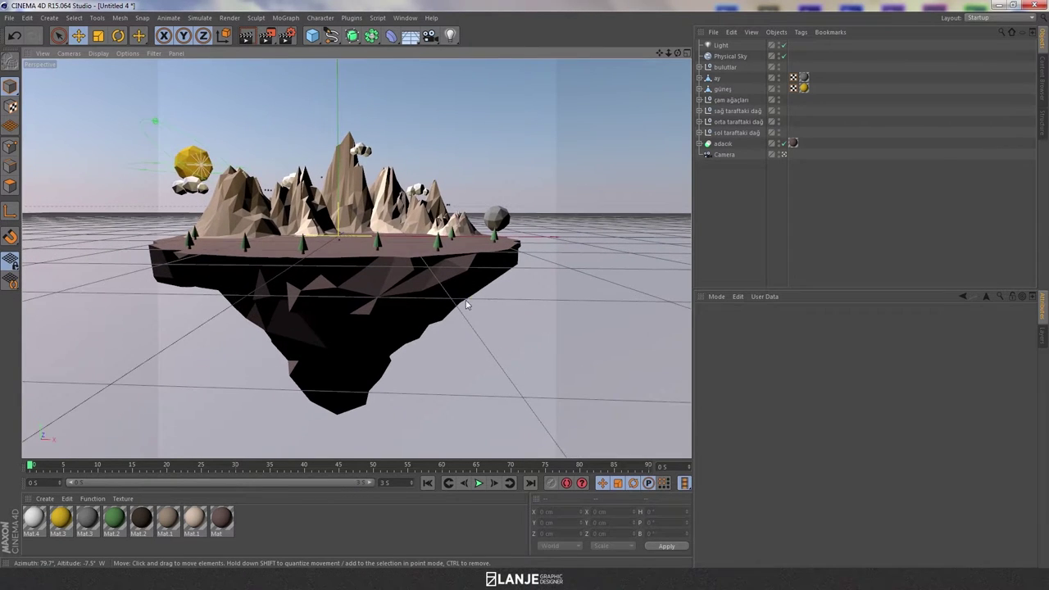
{"action": "middle_click_drag", "start_coordinate": [477, 304], "coordinate": [486, 304], "text": "alt"}
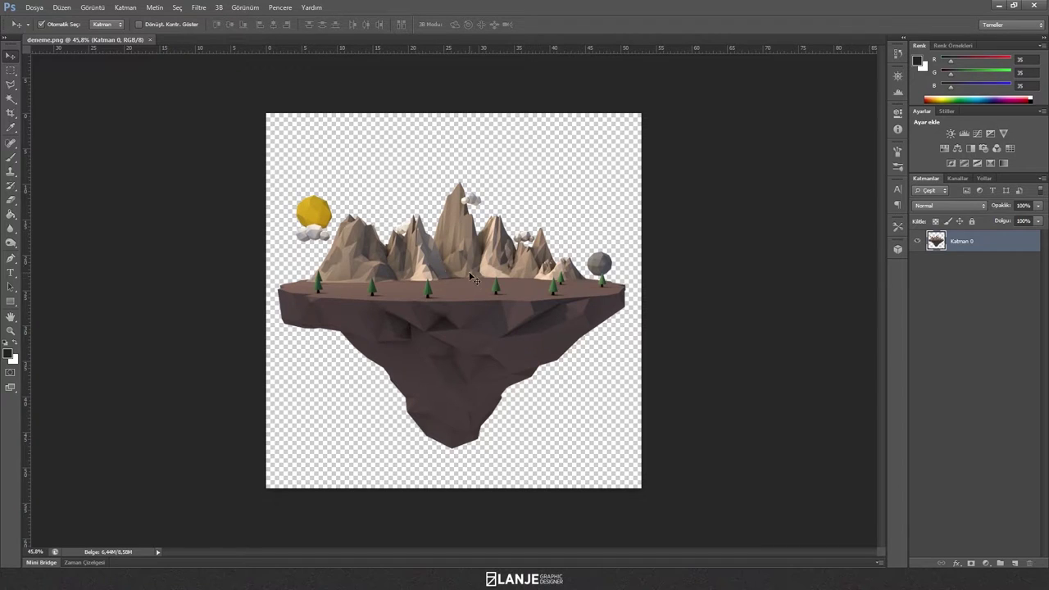
Add a new layer, Katman 1, and move it beneath the island layer
{"action": "scroll", "coordinate": [473, 279], "scroll_direction": "up", "scroll_amount": 2, "text": "alt"}
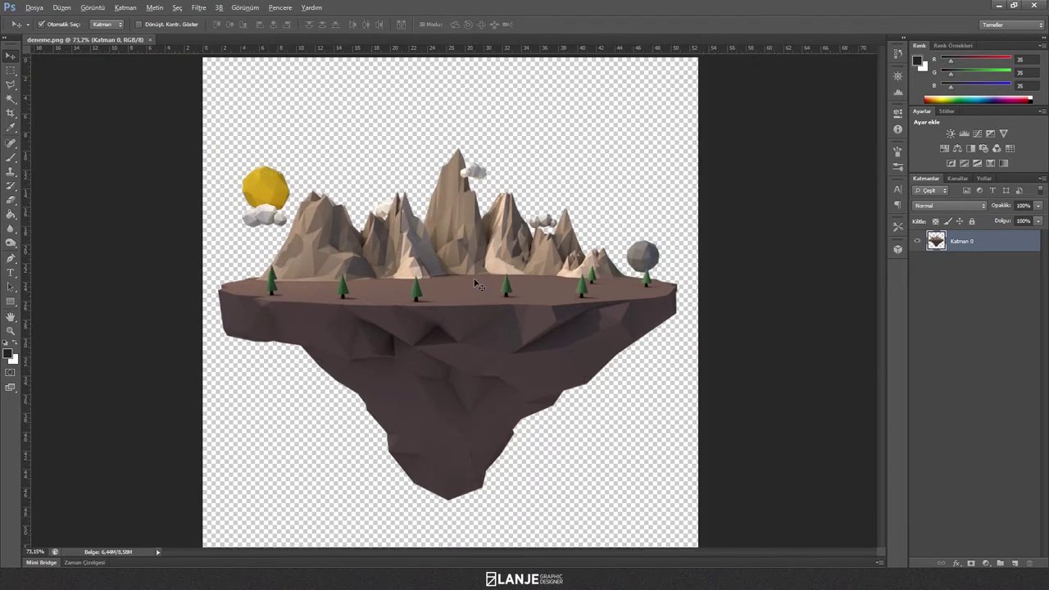
{"action": "scroll", "coordinate": [475, 283], "scroll_direction": "up", "scroll_amount": 1, "text": "alt"}
{"action": "scroll", "coordinate": [476, 283], "scroll_direction": "up", "scroll_amount": 1, "text": "alt"}
{"action": "scroll", "coordinate": [475, 282], "scroll_direction": "up", "scroll_amount": 3, "text": "alt"}
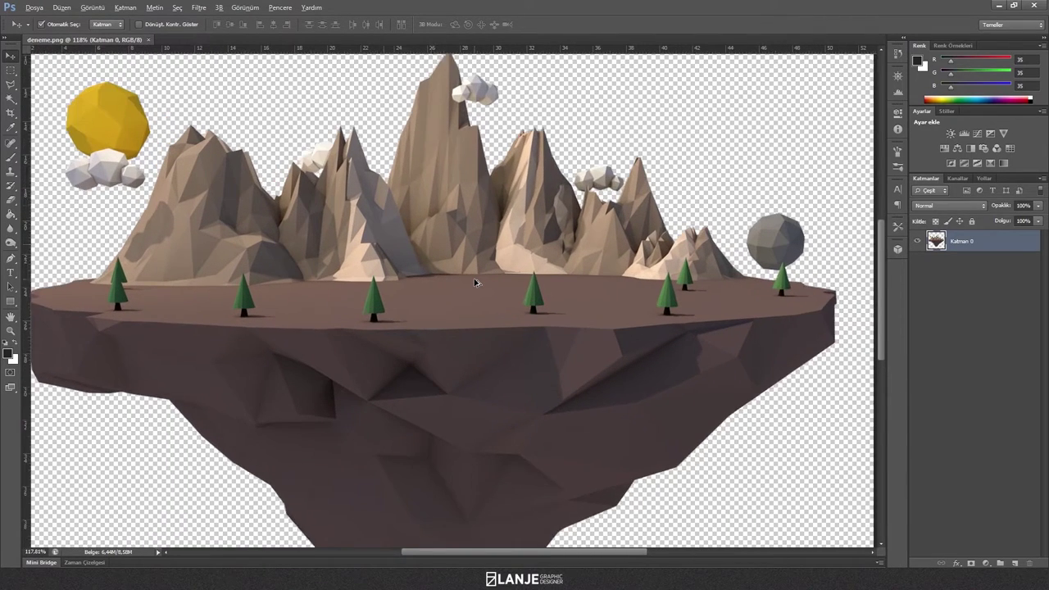
{"action": "scroll", "coordinate": [475, 283], "scroll_direction": "down", "scroll_amount": 1, "text": "alt"}
{"action": "scroll", "coordinate": [475, 283], "scroll_direction": "down", "scroll_amount": 2, "text": "alt"}
{"action": "scroll", "coordinate": [475, 283], "scroll_direction": "down", "scroll_amount": 1, "text": "alt"}
{"action": "scroll", "coordinate": [475, 283], "scroll_direction": "down", "scroll_amount": 1, "text": "alt"}
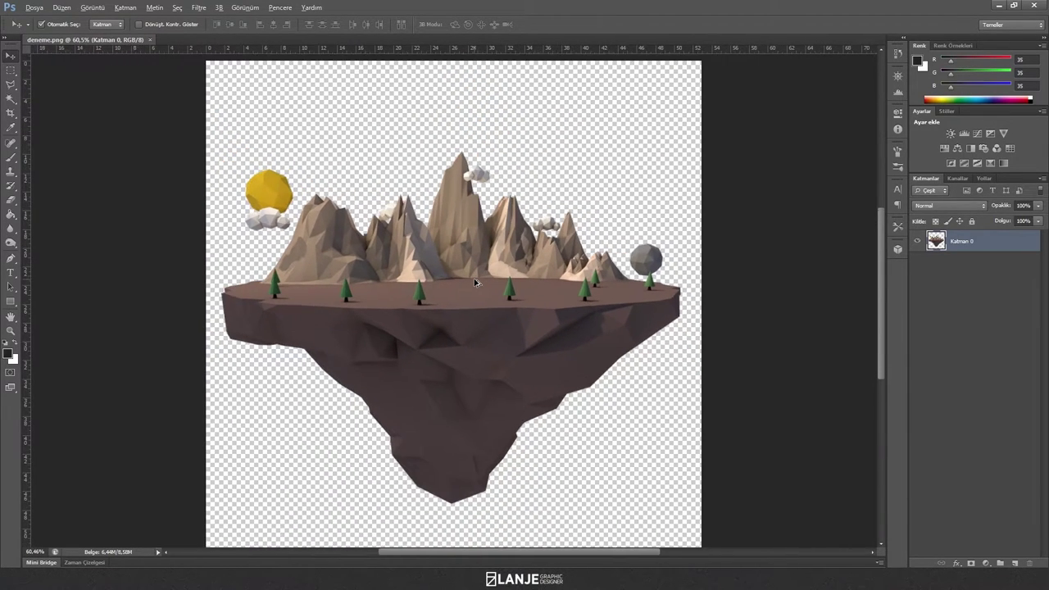
{"action": "scroll", "coordinate": [476, 282], "scroll_direction": "down", "scroll_amount": 1, "text": "alt"}
{"action": "left_click", "coordinate": [939, 322]}
{"action": "left_click", "coordinate": [1014, 563]}
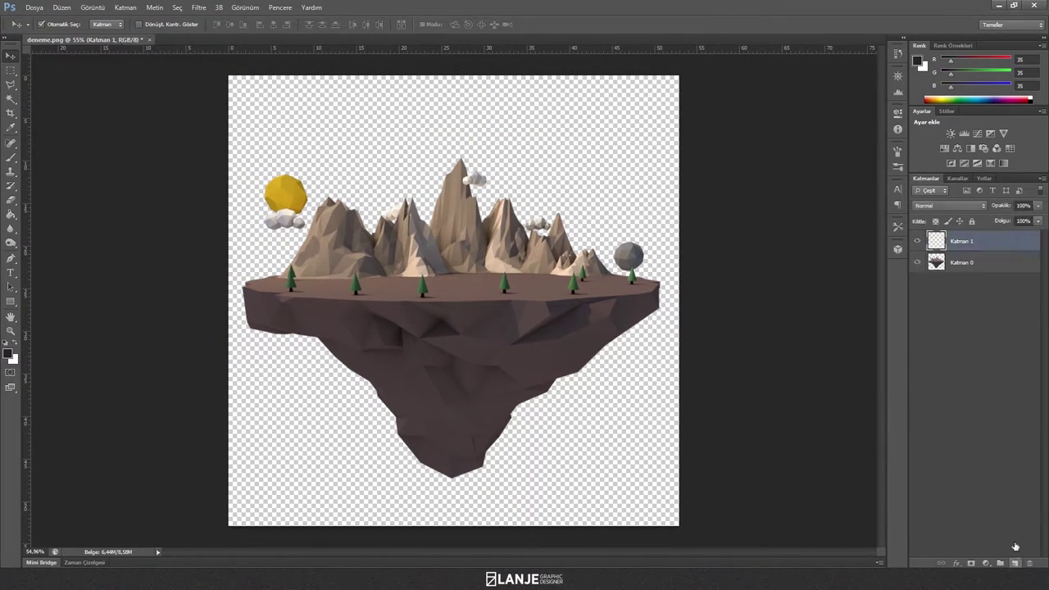
{"action": "left_click_drag", "start_coordinate": [983, 236], "coordinate": [998, 268]}
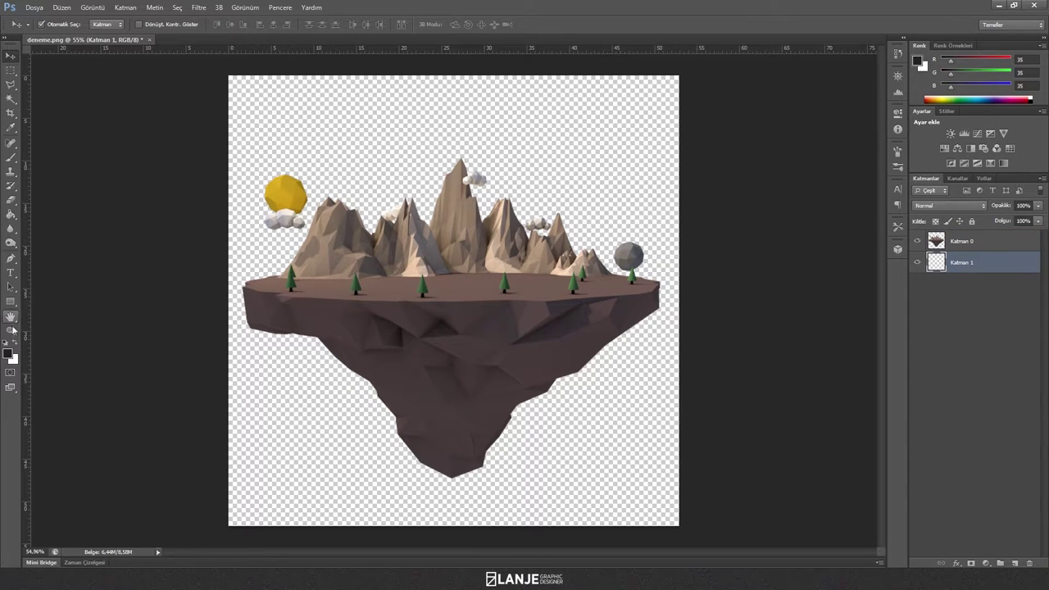
Fill Katman 1 with an orange foreground colour using the Paint Bucket
{"action": "left_click", "coordinate": [8, 354]}
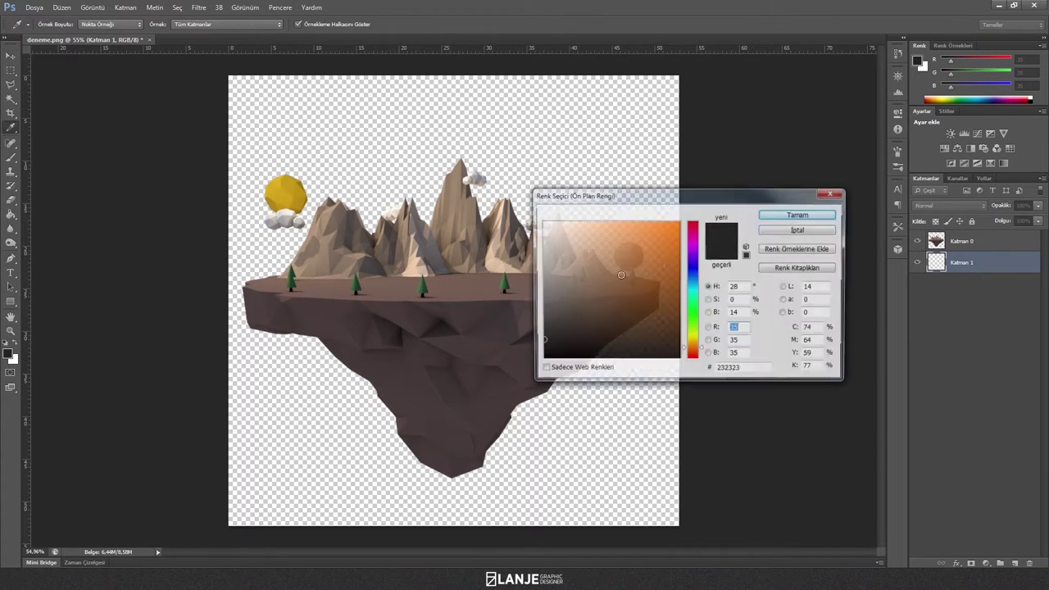
{"action": "left_click_drag", "start_coordinate": [565, 271], "coordinate": [630, 236]}
{"action": "mouse_move", "coordinate": [627, 245]}
{"action": "left_mouse_down"}
{"action": "mouse_move", "coordinate": [641, 237]}
{"action": "mouse_move", "coordinate": [629, 234]}
{"action": "left_mouse_up"}
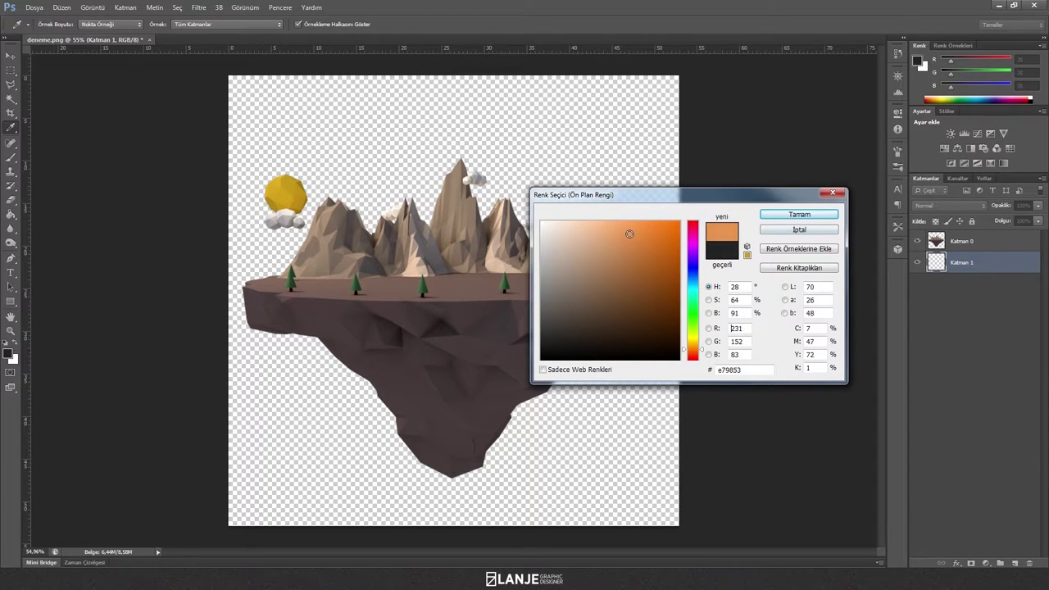
{"action": "left_click", "coordinate": [799, 214]}
{"action": "key", "text": "g"}
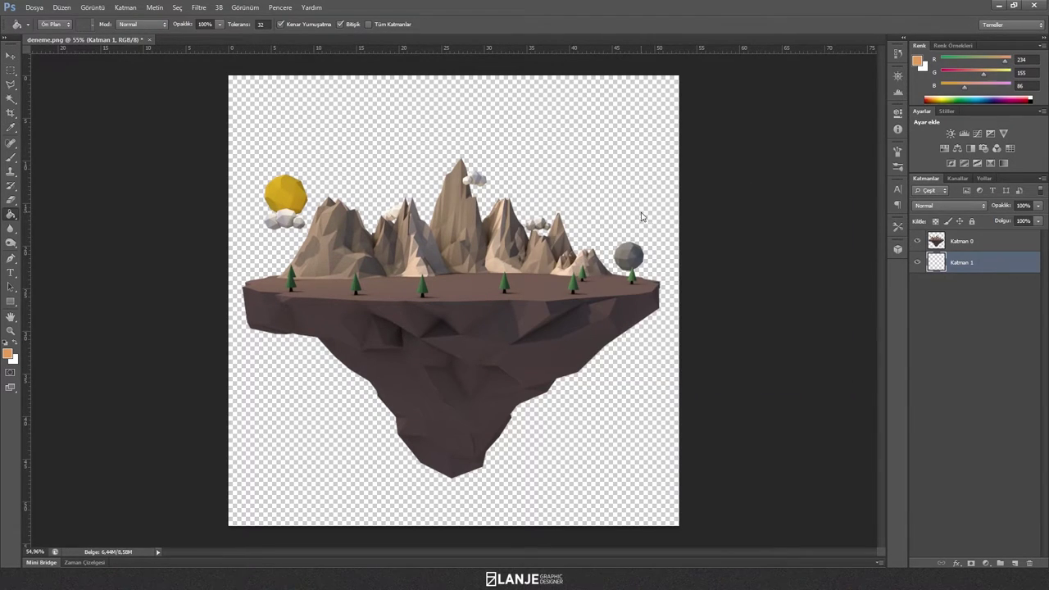
{"action": "left_click", "coordinate": [646, 218]}
Refill the layer with a darker, muted orange (RGB 215, 149, 91)
{"action": "left_click", "coordinate": [7, 354]}
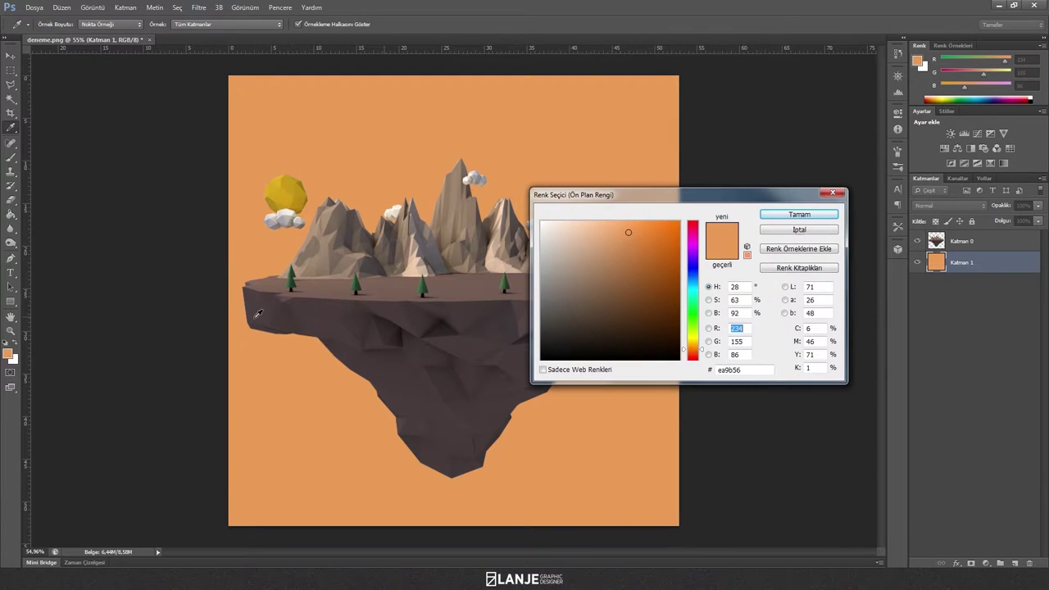
{"action": "left_click_drag", "start_coordinate": [628, 237], "coordinate": [620, 240]}
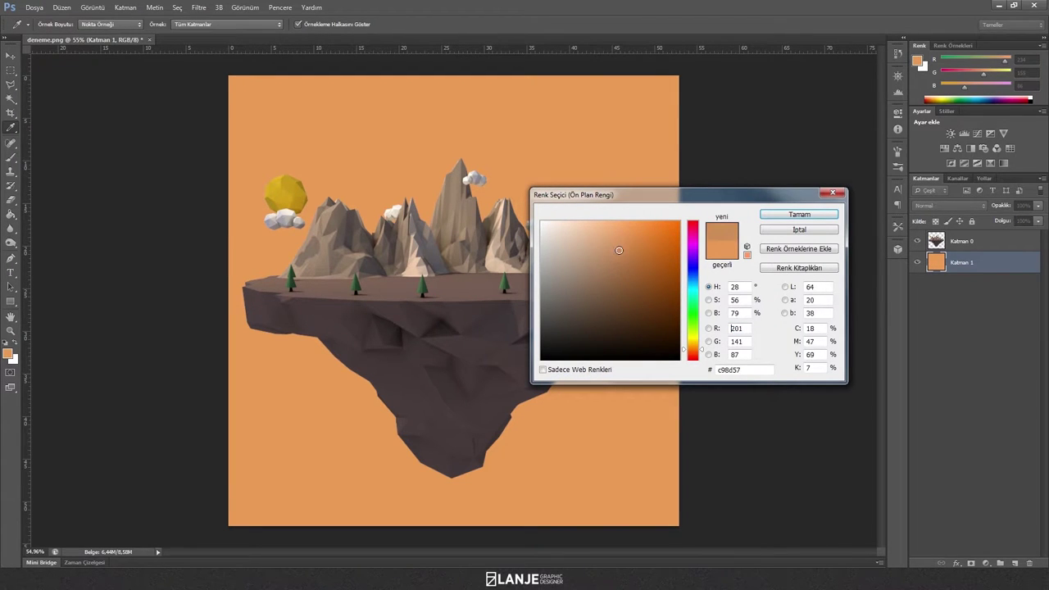
{"action": "left_click", "coordinate": [829, 216]}
{"action": "left_click", "coordinate": [626, 200]}
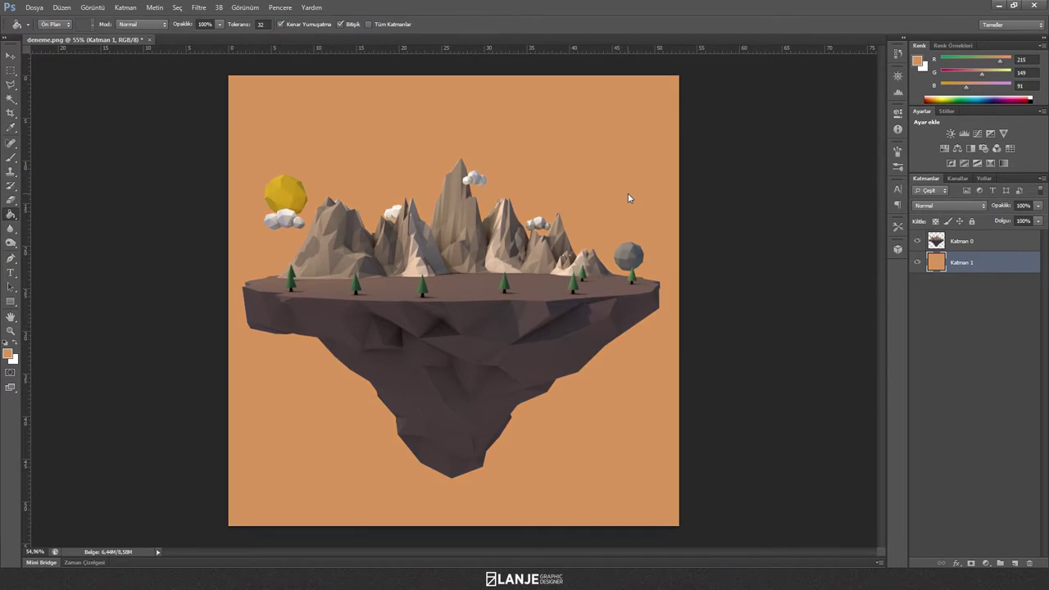
{"action": "left_click", "coordinate": [11, 55]}
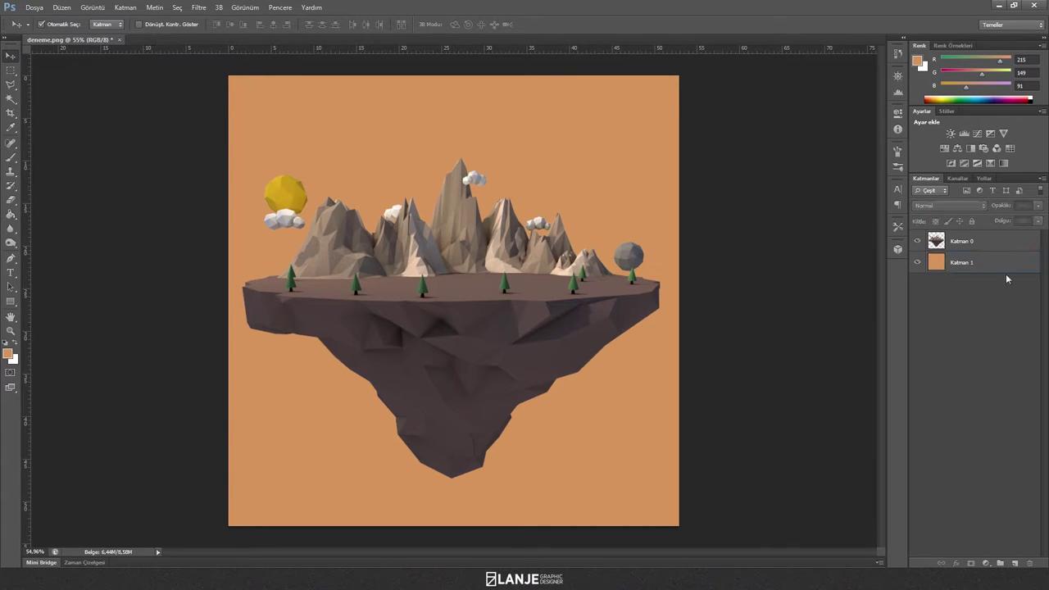
Add a new layer above the island and rename Katman 1 to bg
{"action": "left_click", "coordinate": [979, 247]}
{"action": "left_click", "coordinate": [1015, 563]}
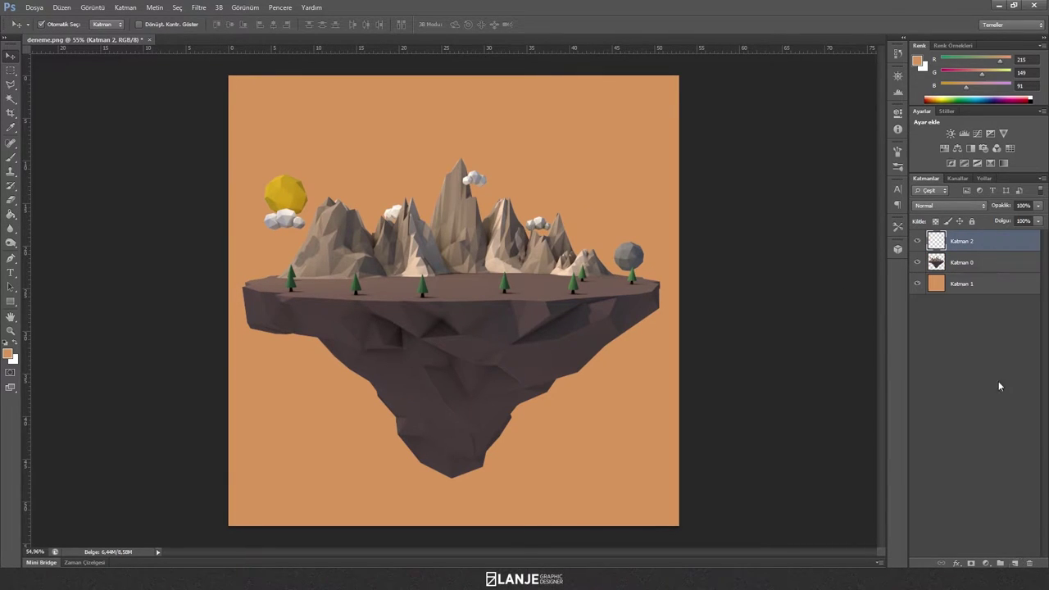
{"action": "left_click", "coordinate": [960, 265]}
{"action": "left_click", "coordinate": [967, 286]}
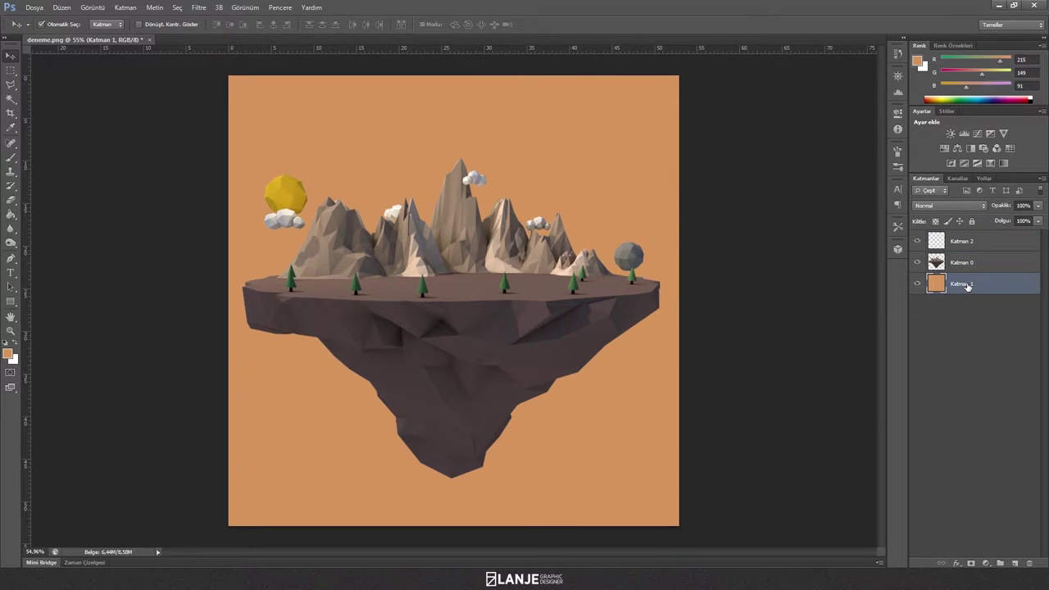
{"action": "double_click", "coordinate": [967, 285]}
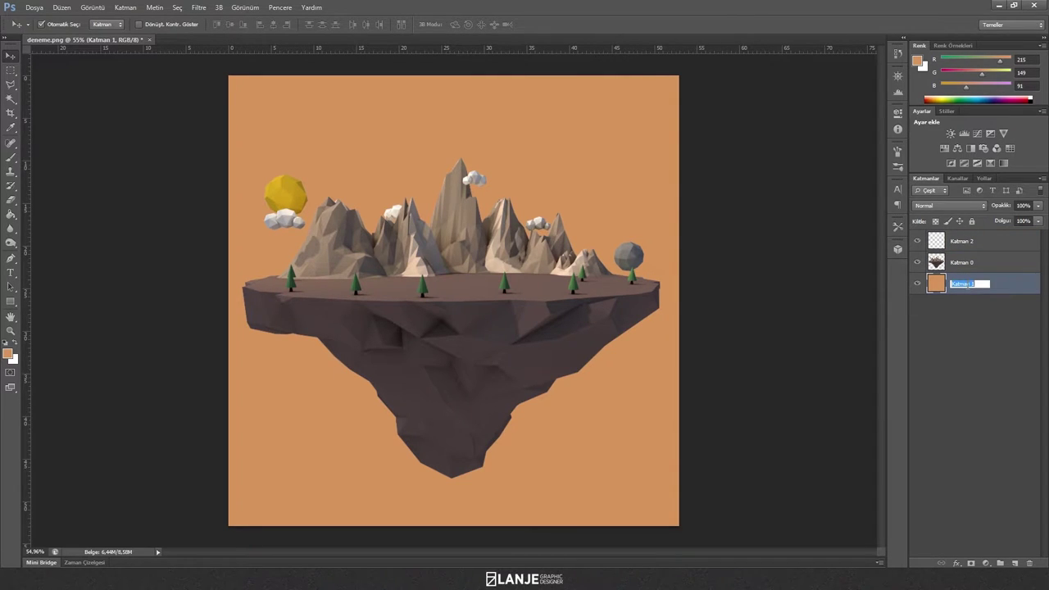
{"action": "type", "text": "bg"}
{"action": "key", "text": "Return"}
Name the top layer gölge and load the island's outline as a selection
{"action": "double_click", "coordinate": [967, 242]}
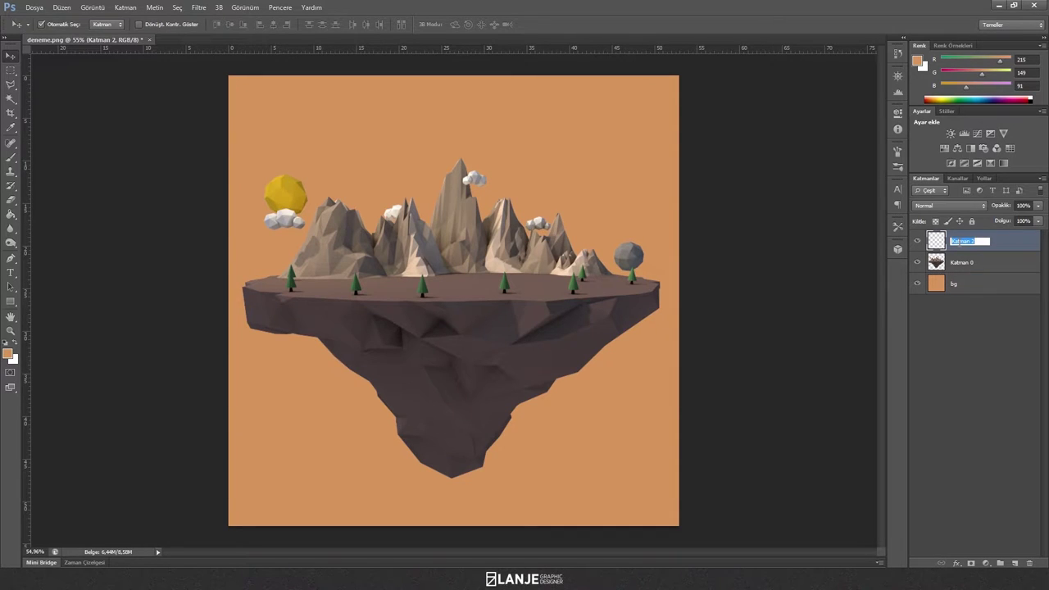
{"action": "type", "text": "gölge"}
{"action": "key", "text": "Return"}
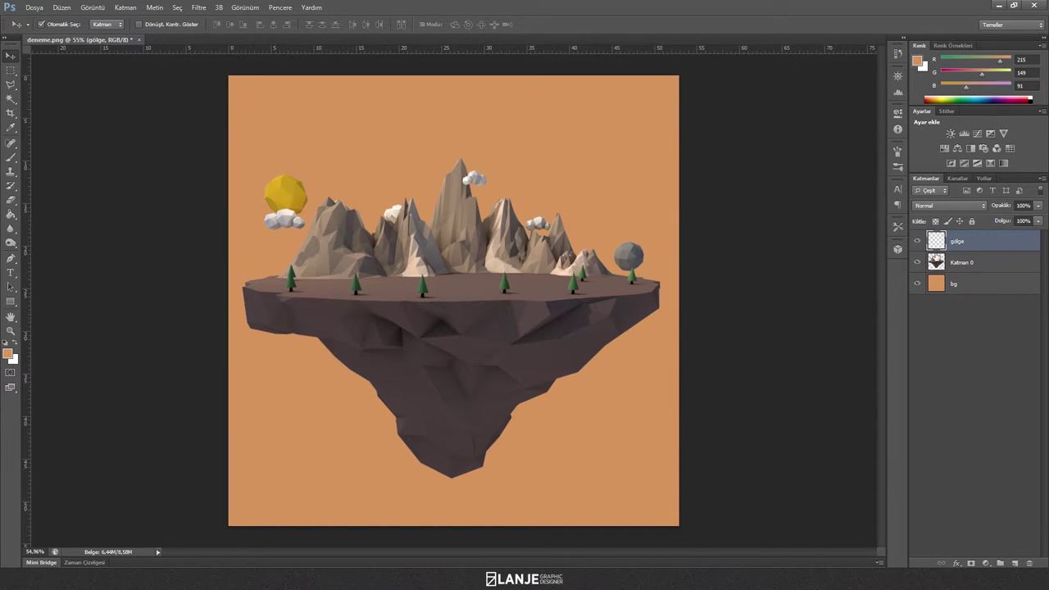
{"action": "left_click", "coordinate": [1014, 267]}
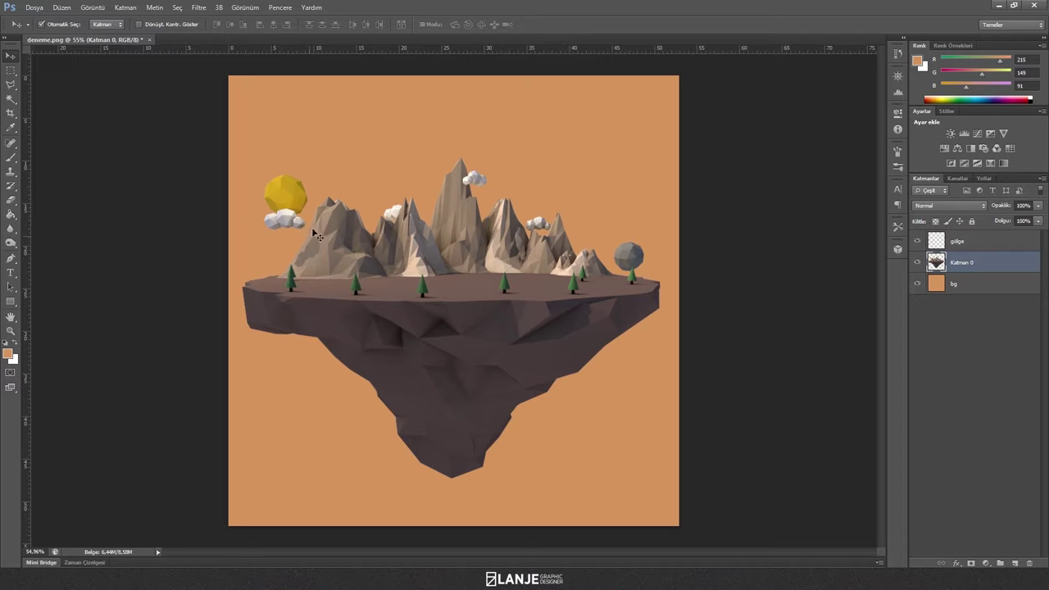
{"action": "left_click", "coordinate": [936, 262], "text": "ctrl"}
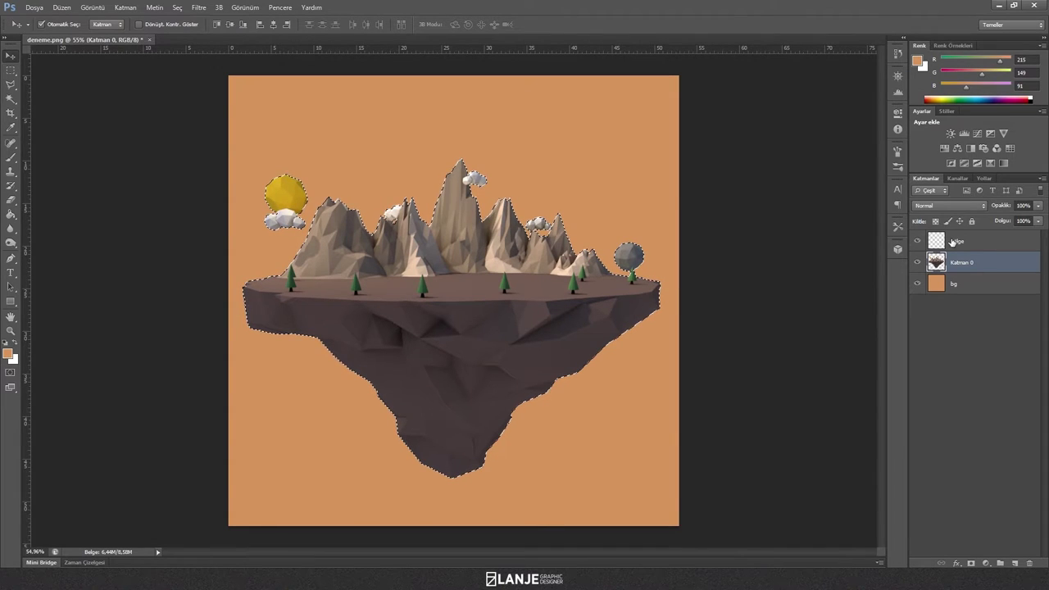
On the gölge layer, take the Brush tool with dark grey 454545 as foreground
{"action": "left_click", "coordinate": [982, 244]}
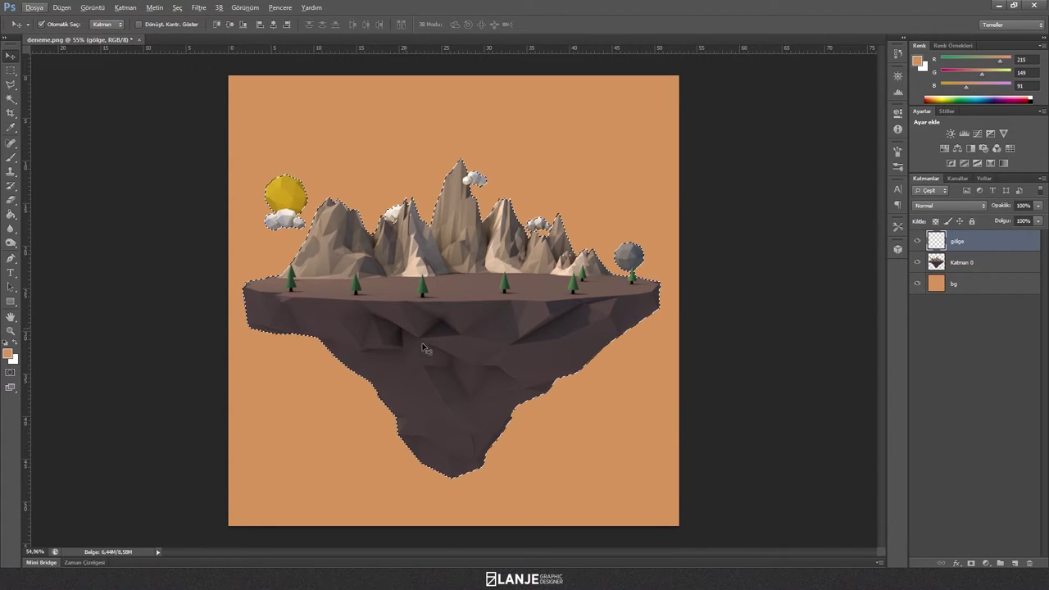
{"action": "left_click", "coordinate": [11, 159]}
{"action": "left_click", "coordinate": [9, 354]}
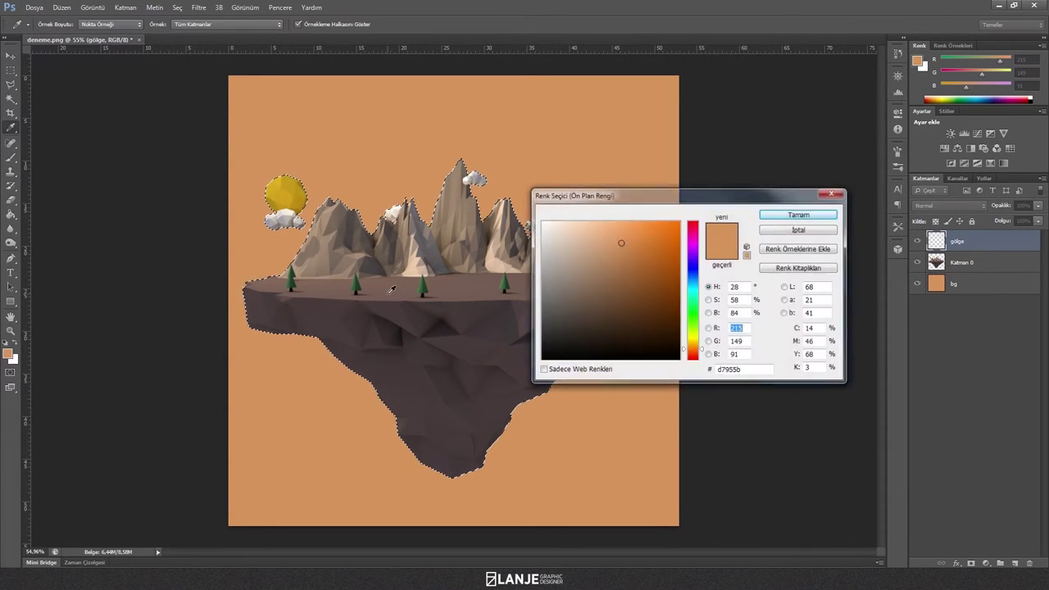
{"action": "type", "text": "454545"}
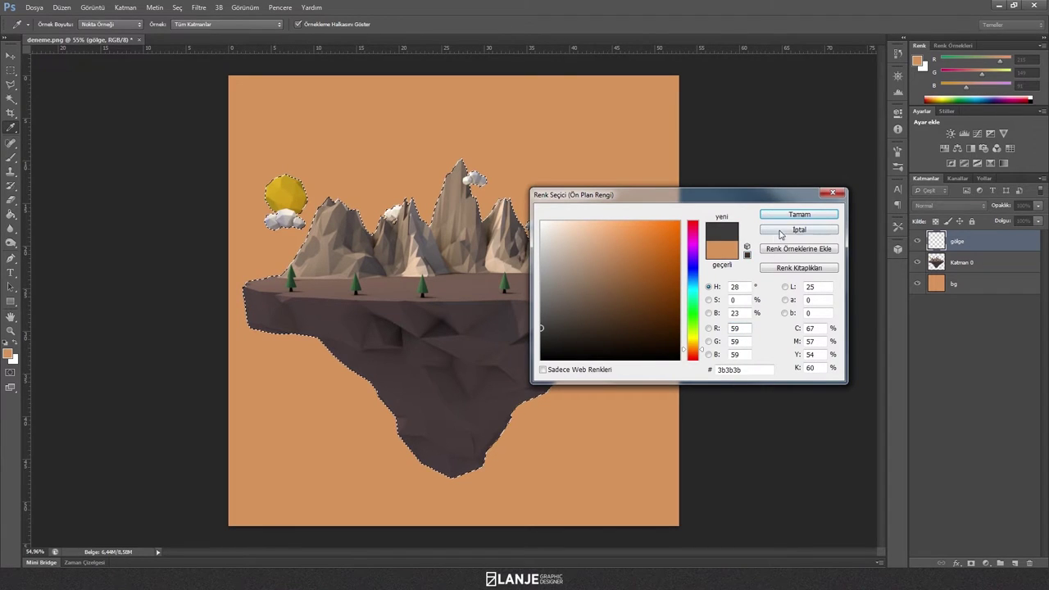
{"action": "left_click", "coordinate": [789, 216]}
Set the brush opacity to 40% and flow to 70%
{"action": "left_click", "coordinate": [217, 24]}
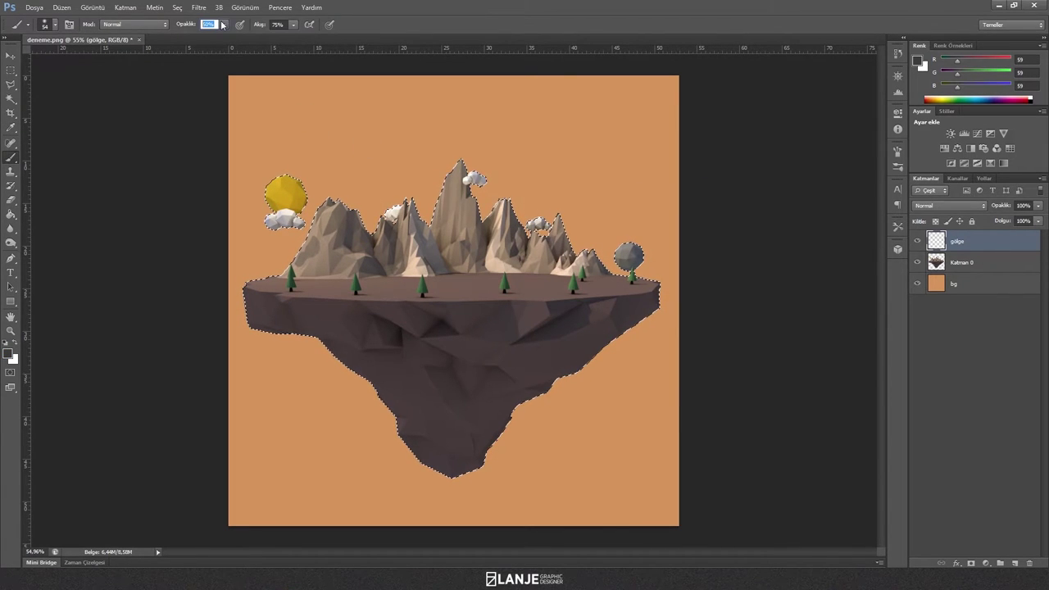
{"action": "type", "text": "40"}
{"action": "key", "text": "Return"}
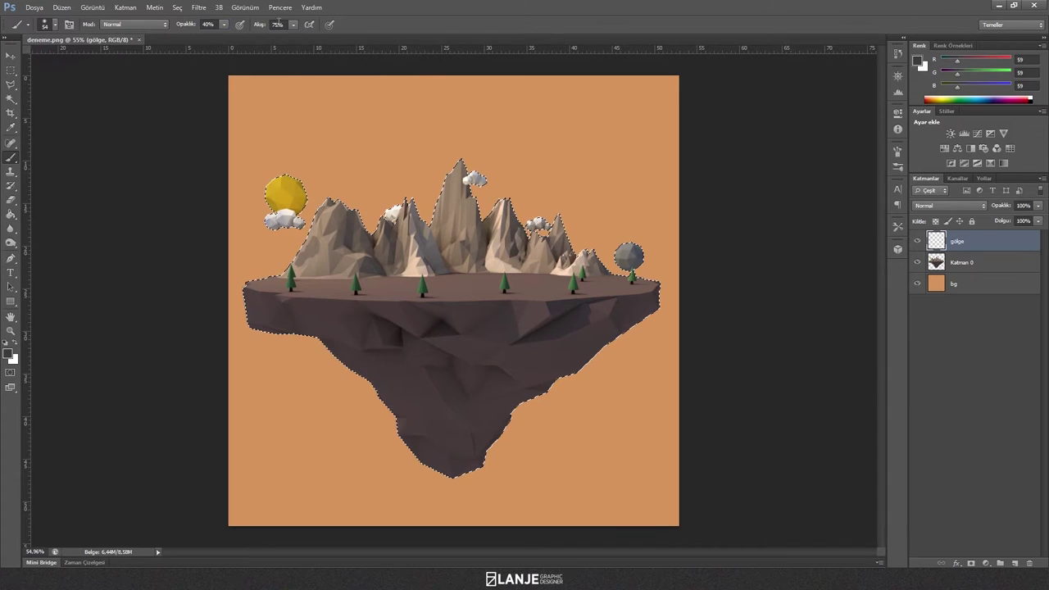
{"action": "left_click", "coordinate": [281, 25]}
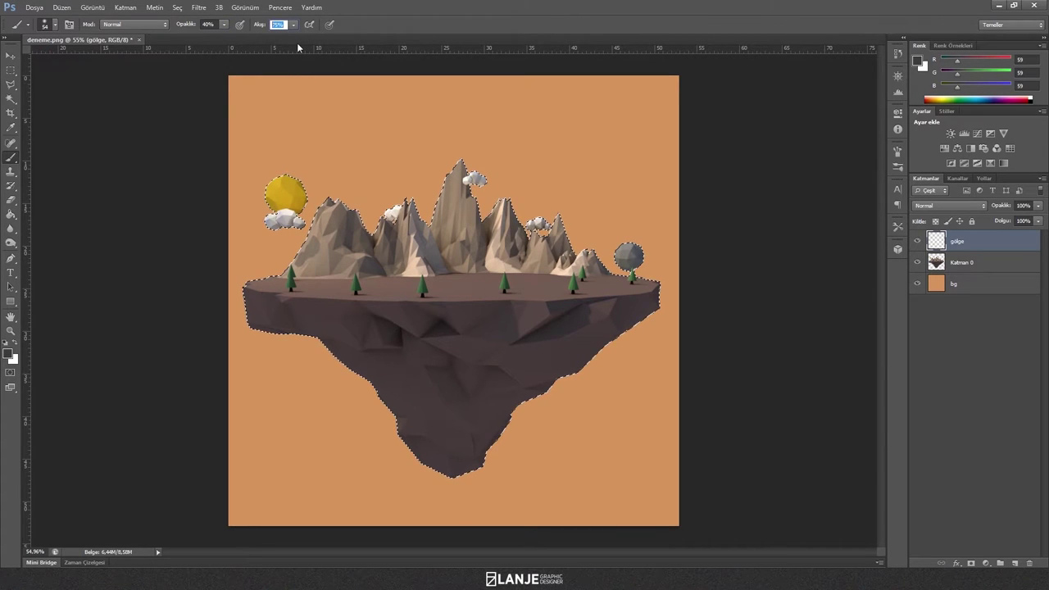
{"action": "type", "text": "70"}
{"action": "key", "text": "Return"}
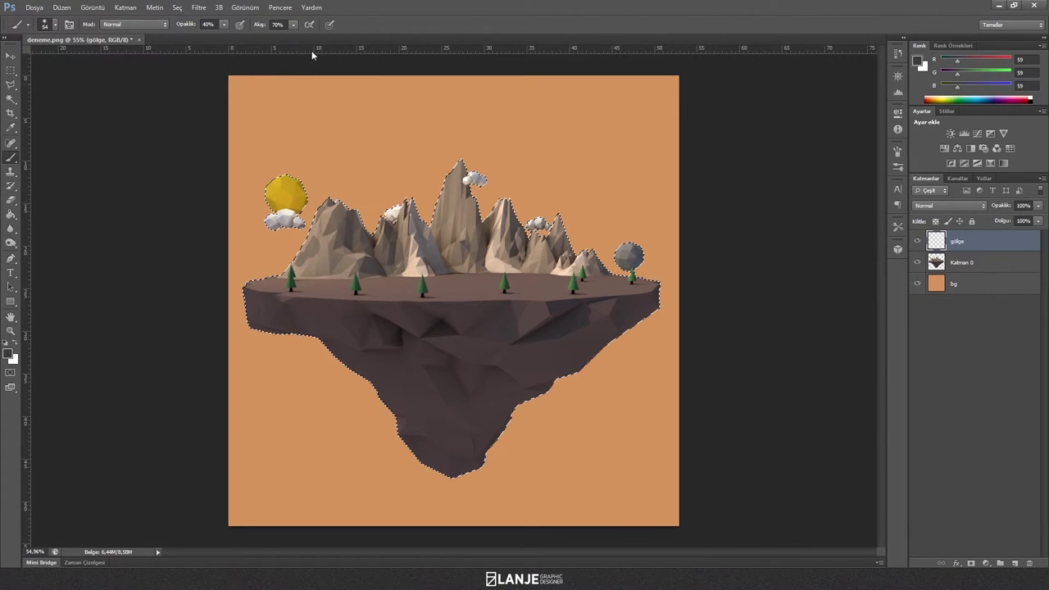
{"action": "right_click", "coordinate": [365, 188]}
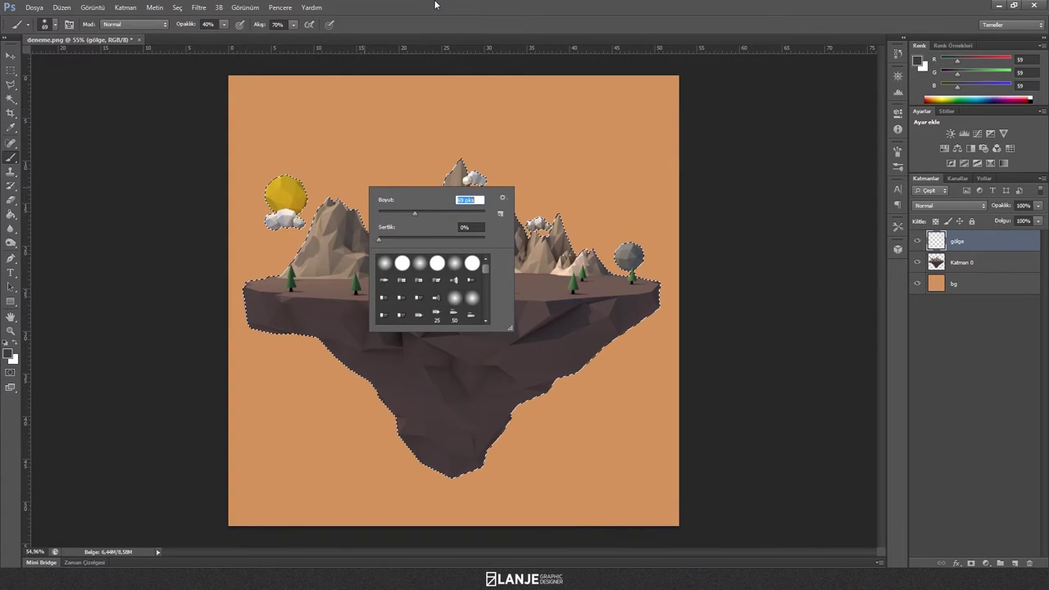
{"action": "key", "text": "Return"}
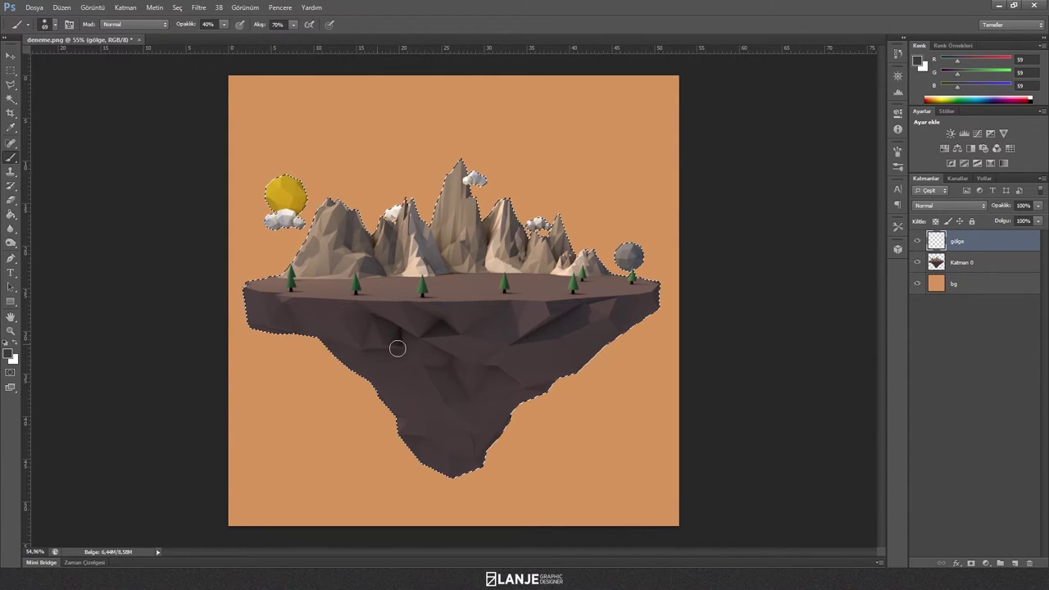
Change the foreground to near-black 1a1a1a and enlarge the soft brush to 96 px
{"action": "left_click", "coordinate": [8, 354]}
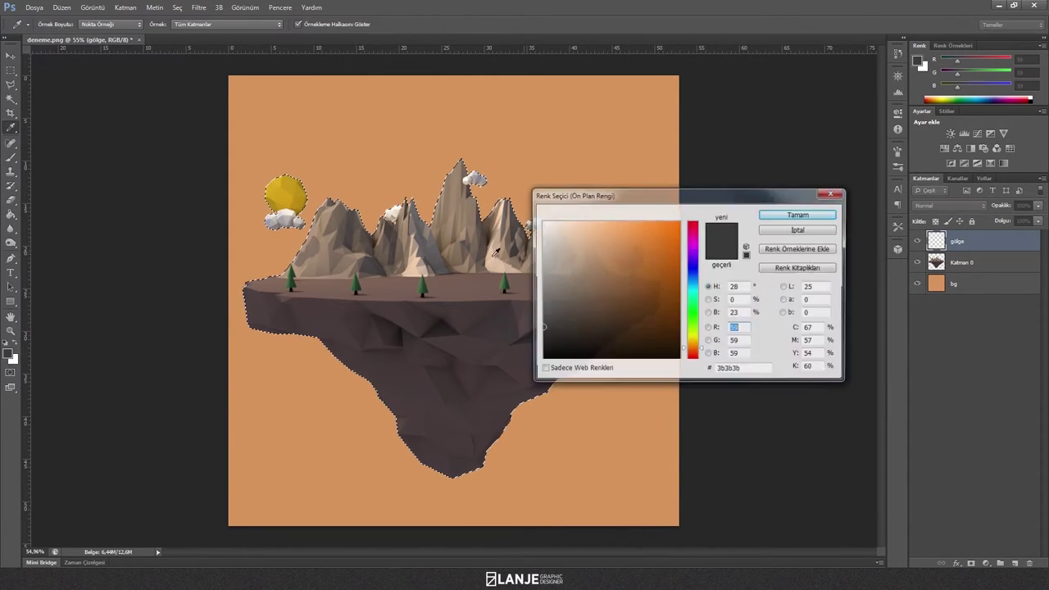
{"action": "left_click_drag", "start_coordinate": [564, 332], "coordinate": [520, 345]}
{"action": "left_click", "coordinate": [784, 215]}
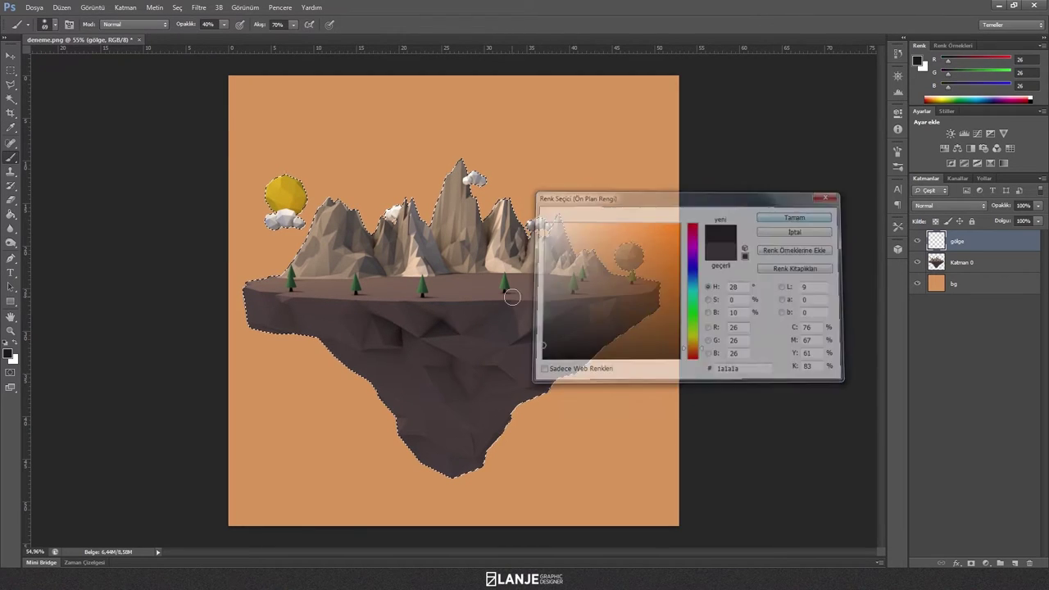
{"action": "key", "text": "b"}
{"action": "right_click", "coordinate": [517, 344]}
{"action": "left_click", "coordinate": [551, 359]}
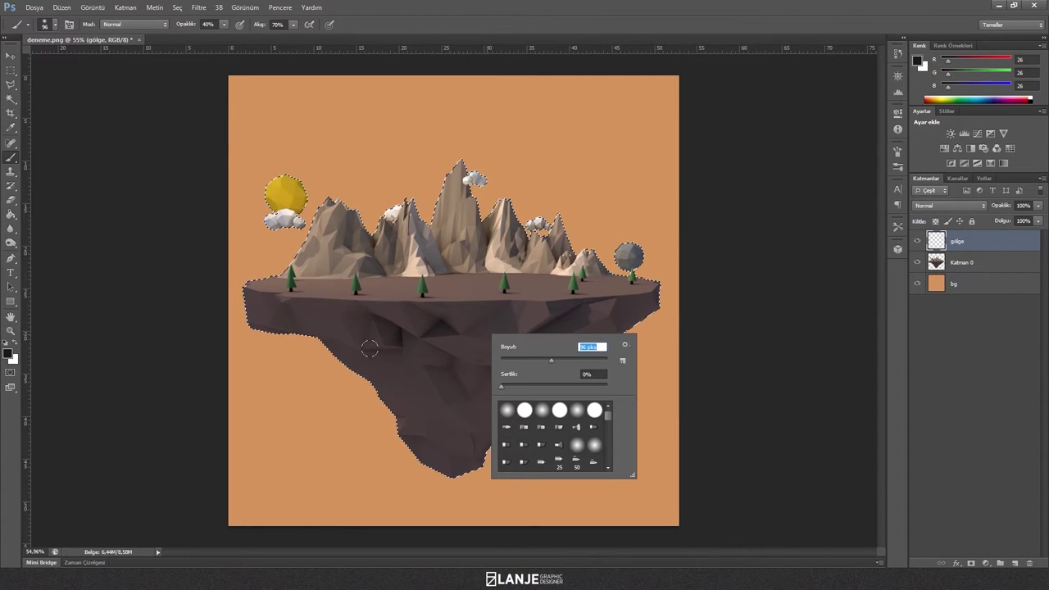
{"action": "key", "text": "Return"}
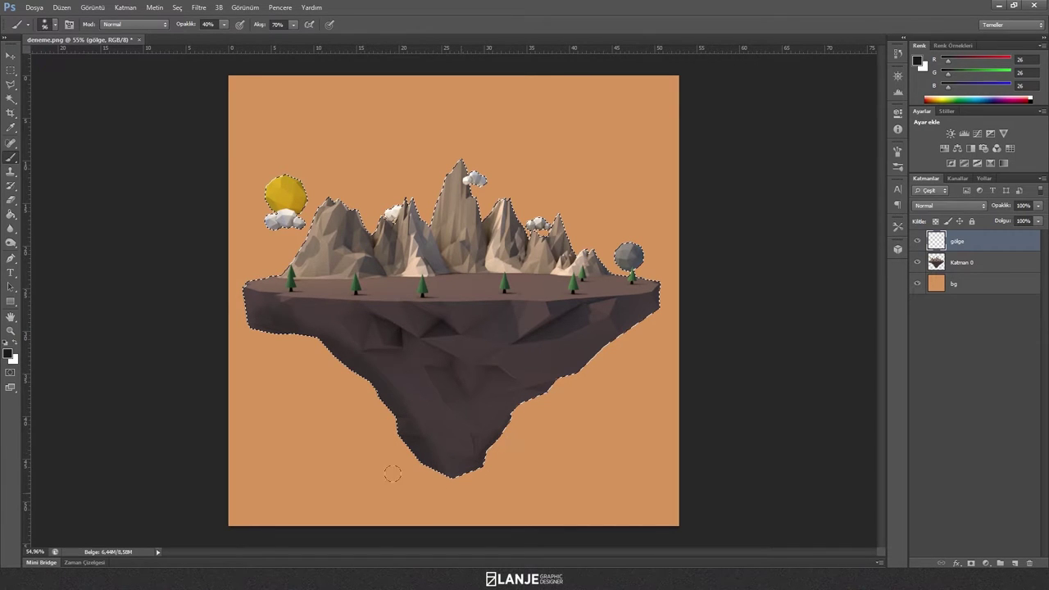
Brush dark shadow strokes along the island's lower-right edge and right side
{"action": "left_click_drag", "start_coordinate": [392, 474], "coordinate": [551, 377]}
{"action": "mouse_move", "coordinate": [603, 331]}
{"action": "left_mouse_down"}
{"action": "mouse_move", "coordinate": [566, 316]}
{"action": "mouse_move", "coordinate": [442, 391]}
{"action": "mouse_move", "coordinate": [459, 402]}
{"action": "mouse_move", "coordinate": [401, 334]}
{"action": "left_mouse_up"}
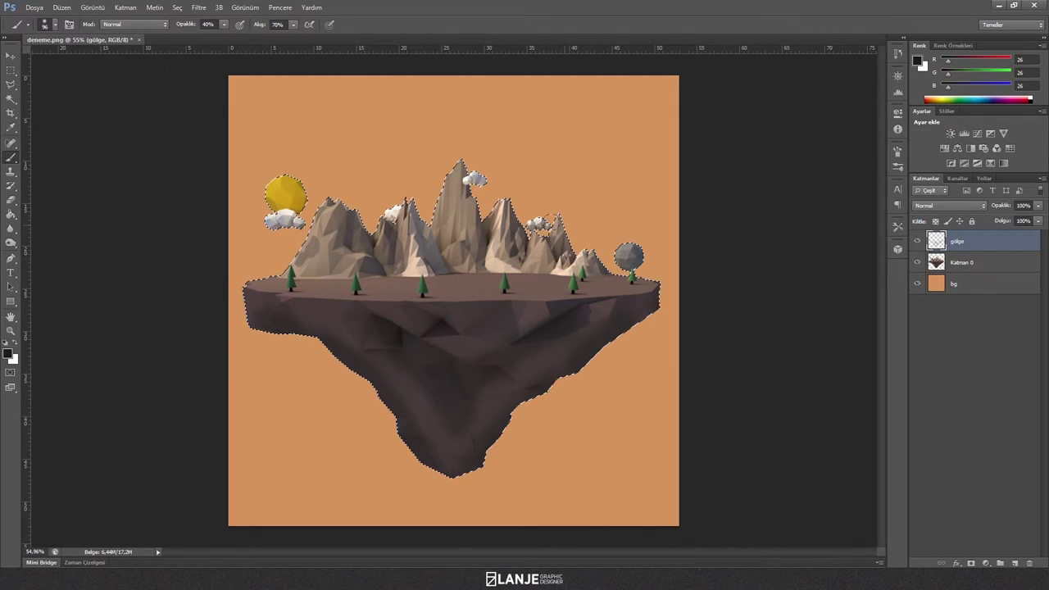
{"action": "mouse_move", "coordinate": [626, 206]}
{"action": "left_mouse_down", "text": "alt"}
{"action": "mouse_move", "coordinate": [607, 216]}
{"action": "mouse_move", "coordinate": [620, 245]}
{"action": "left_mouse_up", "text": "alt"}
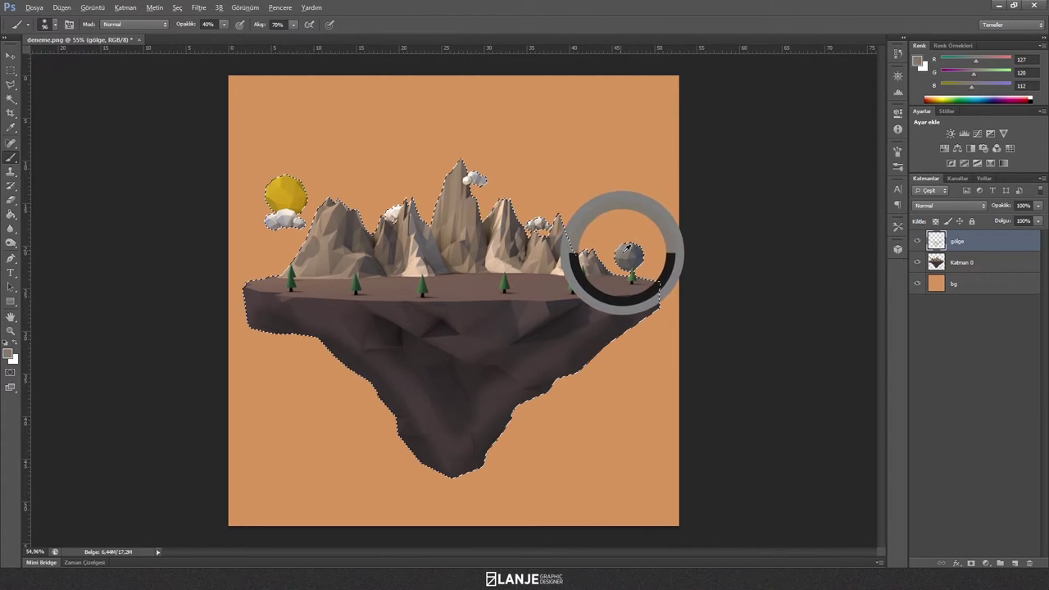
Switch to darker colour 1d1c1a and shade the tree sphere's left and bottom
{"action": "key", "text": "i"}
{"action": "left_click", "coordinate": [9, 354]}
{"action": "left_click", "coordinate": [554, 344]}
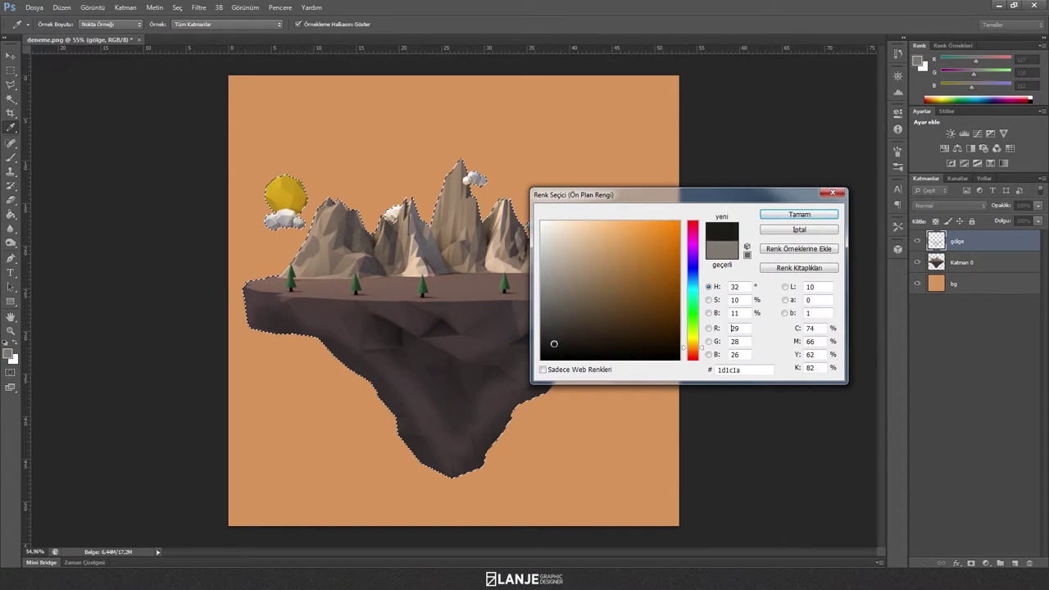
{"action": "left_click", "coordinate": [799, 214]}
{"action": "key", "text": "b"}
{"action": "left_click_drag", "start_coordinate": [620, 238], "coordinate": [645, 264]}
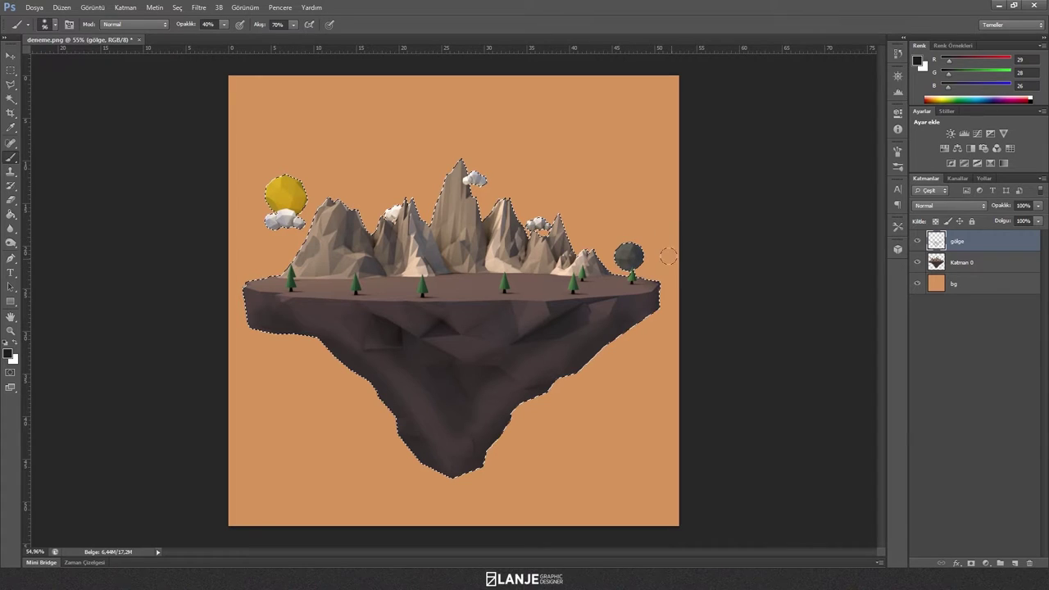
{"action": "left_click_drag", "start_coordinate": [606, 259], "coordinate": [627, 263]}
Deselect and zoom in on the island's mountains
{"action": "key", "text": "ctrl+d"}
{"action": "key", "text": "z"}
{"action": "left_click_drag", "start_coordinate": [674, 161], "coordinate": [713, 167]}
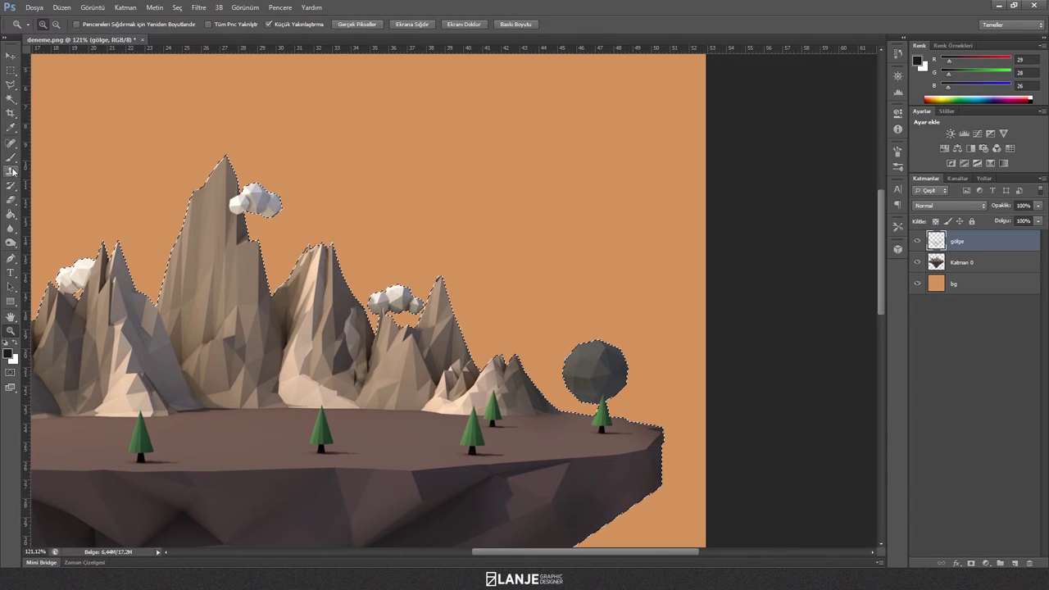
Darken the central mountain faces with the brush
{"action": "left_click", "coordinate": [10, 164]}
{"action": "left_click", "coordinate": [10, 158]}
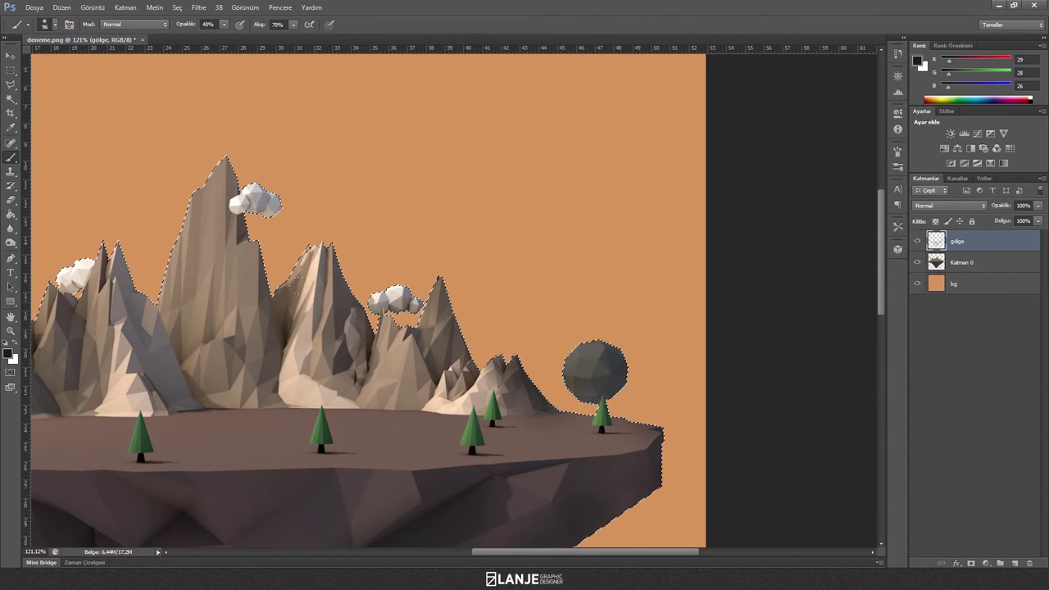
{"action": "left_click_drag", "start_coordinate": [324, 245], "coordinate": [355, 343]}
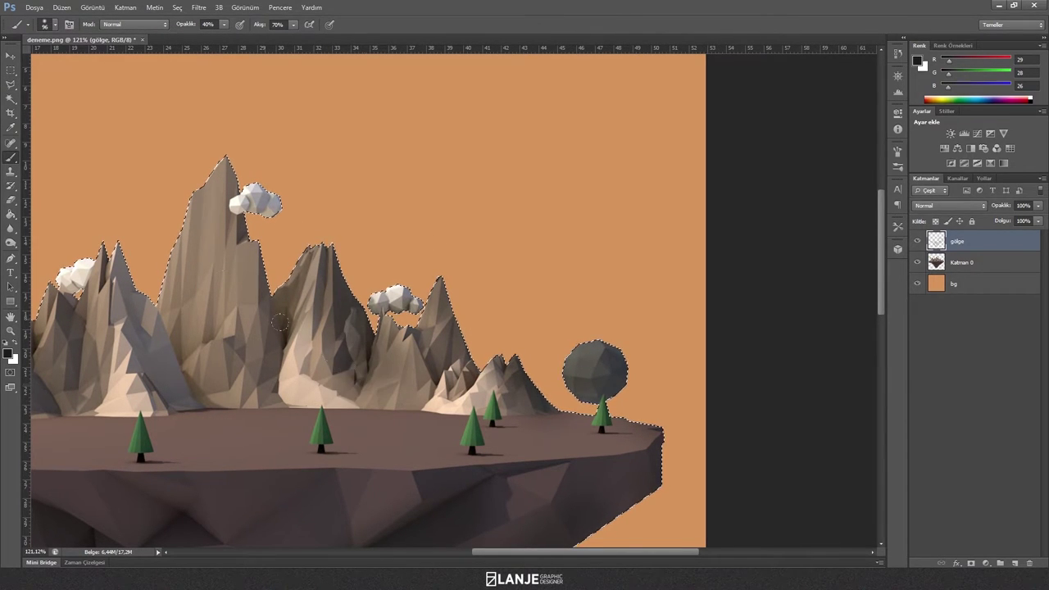
With a 40 px brush, shade the left mountain's flank, peak side and base
{"action": "right_click", "coordinate": [276, 231]}
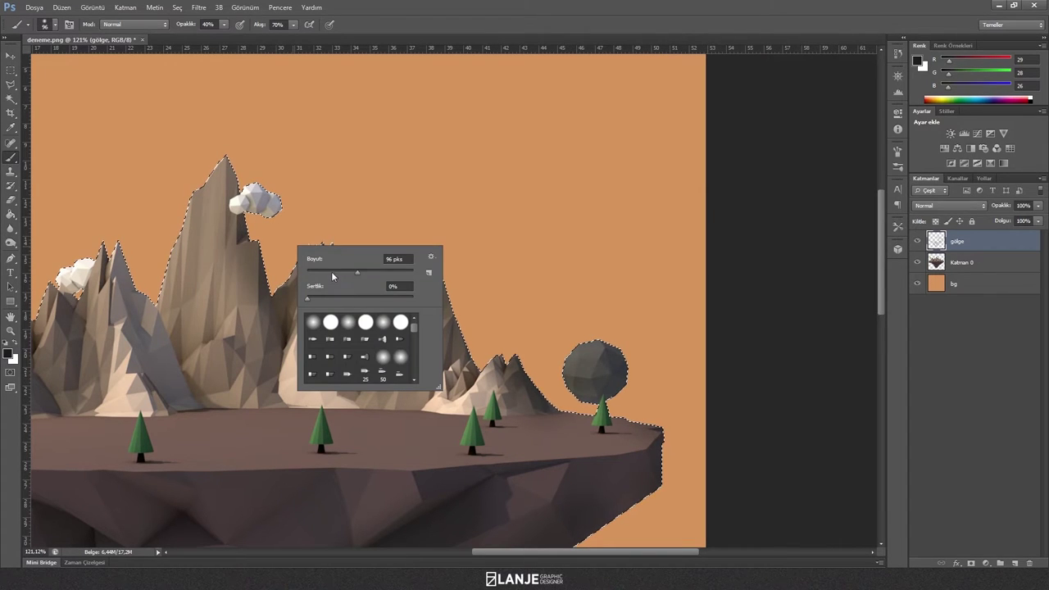
{"action": "left_click_drag", "start_coordinate": [357, 272], "coordinate": [332, 272]}
{"action": "left_click", "coordinate": [226, 166]}
{"action": "left_click_drag", "start_coordinate": [118, 246], "coordinate": [158, 331]}
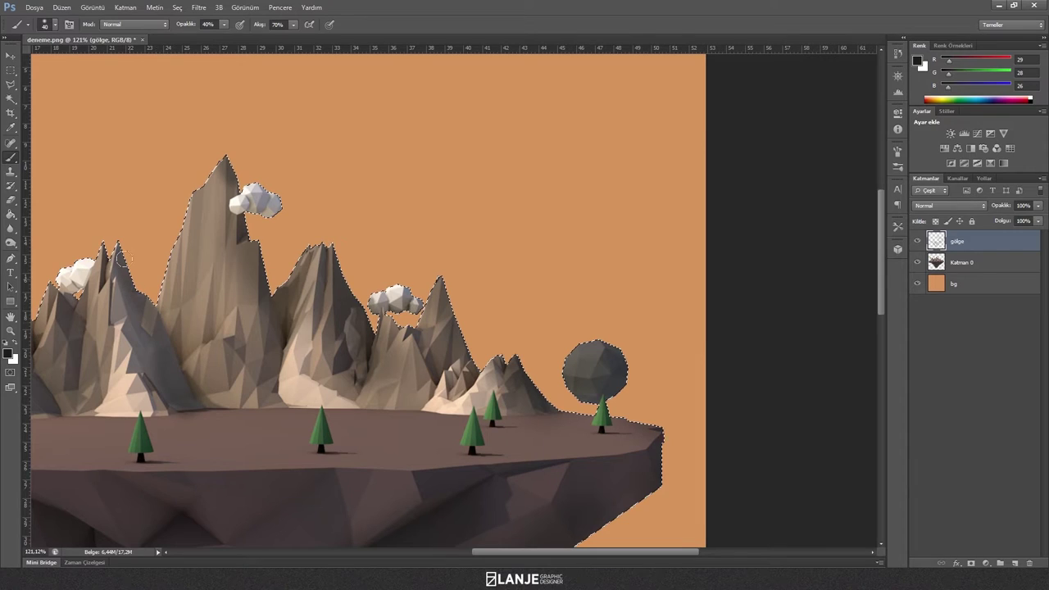
{"action": "left_click_drag", "start_coordinate": [117, 250], "coordinate": [201, 406]}
{"action": "left_click_drag", "start_coordinate": [358, 385], "coordinate": [352, 405]}
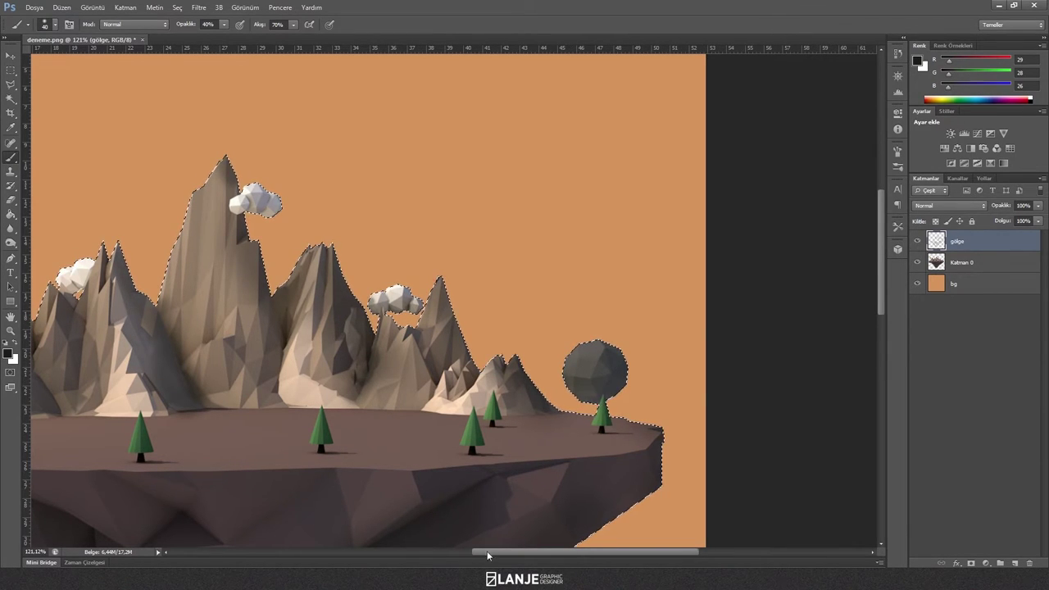
{"action": "left_click_drag", "start_coordinate": [484, 551], "coordinate": [415, 551]}
{"action": "mouse_move", "coordinate": [313, 407]}
{"action": "left_mouse_down"}
{"action": "mouse_move", "coordinate": [179, 242]}
{"action": "mouse_move", "coordinate": [297, 398]}
{"action": "mouse_move", "coordinate": [241, 273]}
{"action": "left_mouse_up"}
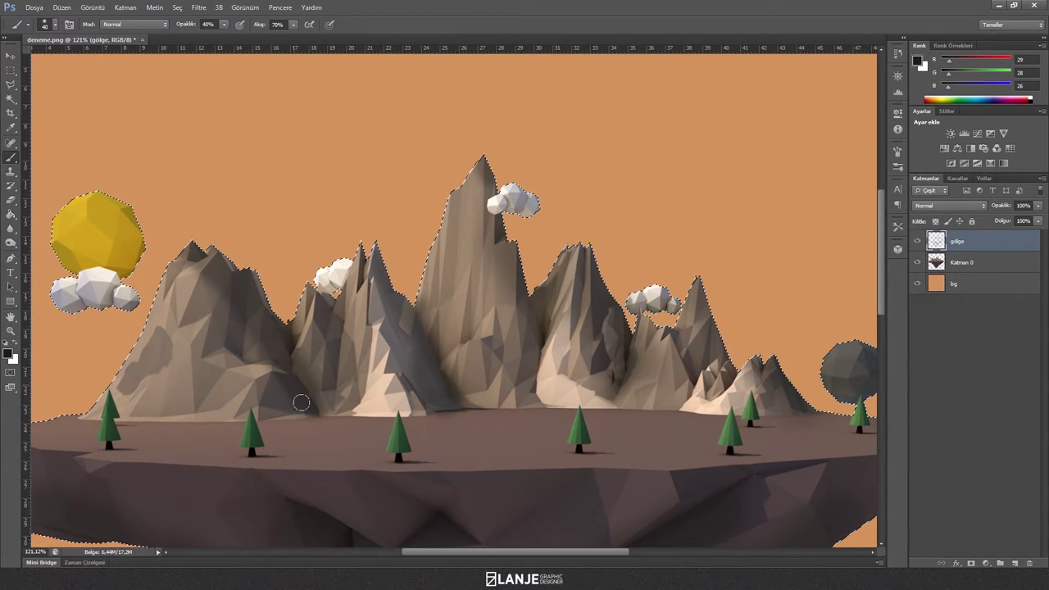
{"action": "left_click_drag", "start_coordinate": [301, 403], "coordinate": [712, 410]}
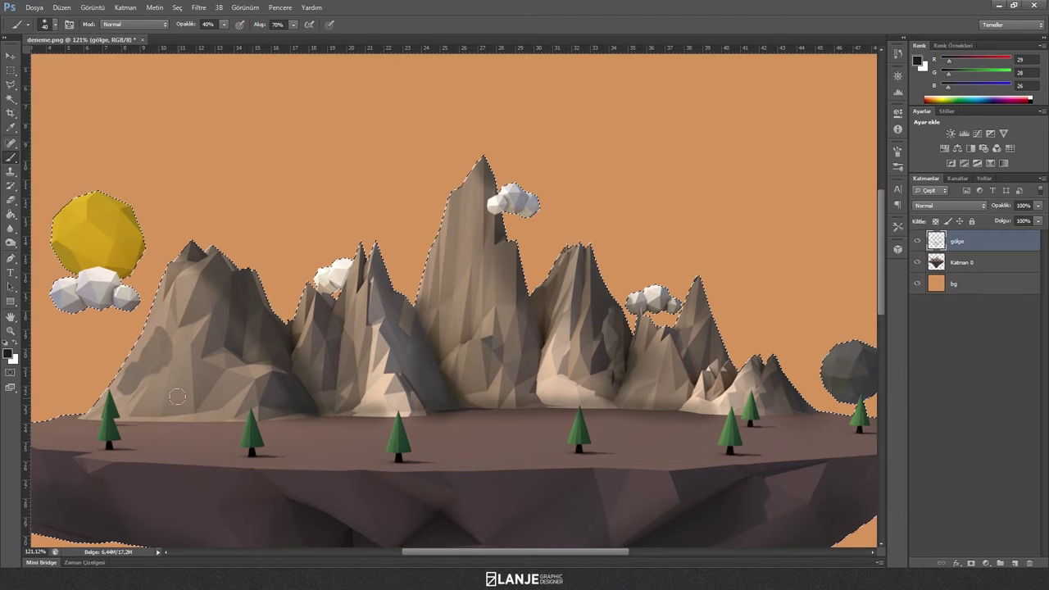
{"action": "left_click_drag", "start_coordinate": [177, 396], "coordinate": [238, 414]}
Paint a dark shadow over the island's lower-right underside with a 123 px brush, then deselect
{"action": "scroll", "coordinate": [299, 451], "scroll_direction": "down", "scroll_amount": 3, "text": "alt"}
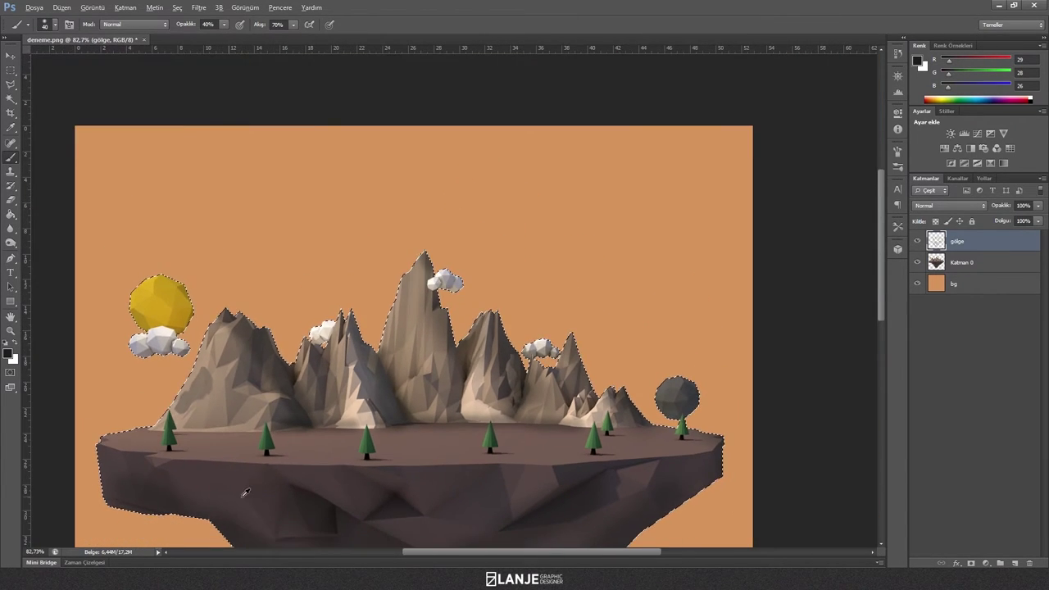
{"action": "scroll", "coordinate": [244, 491], "scroll_direction": "down", "scroll_amount": 2, "text": "alt"}
{"action": "scroll", "coordinate": [245, 491], "scroll_direction": "down", "scroll_amount": 1, "text": "alt"}
{"action": "scroll", "coordinate": [244, 491], "scroll_direction": "up", "scroll_amount": 1, "text": "alt"}
{"action": "right_click", "coordinate": [401, 407]}
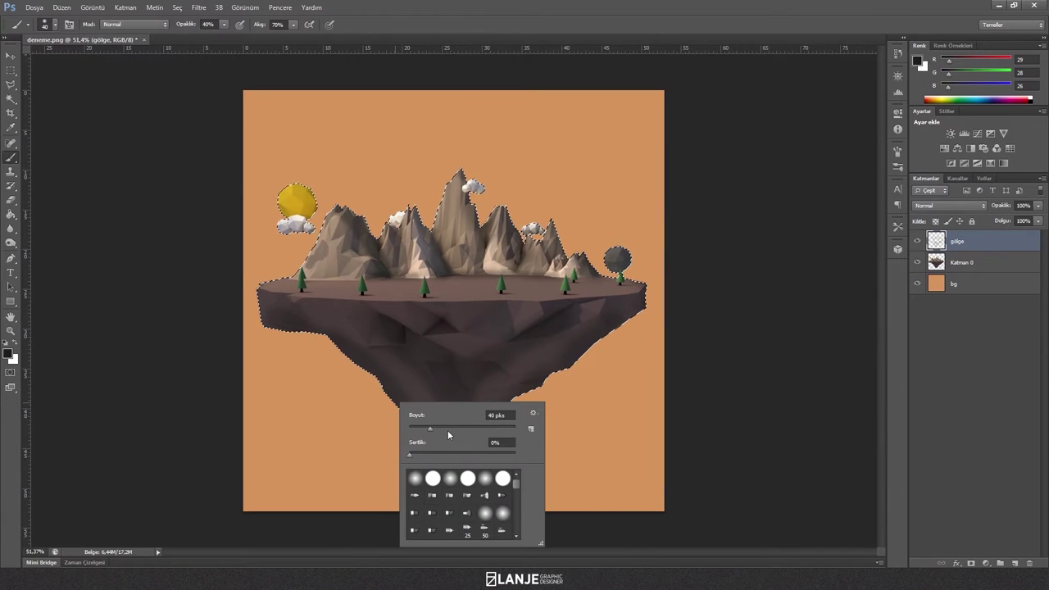
{"action": "type", "text": "123"}
{"action": "key", "text": "Return"}
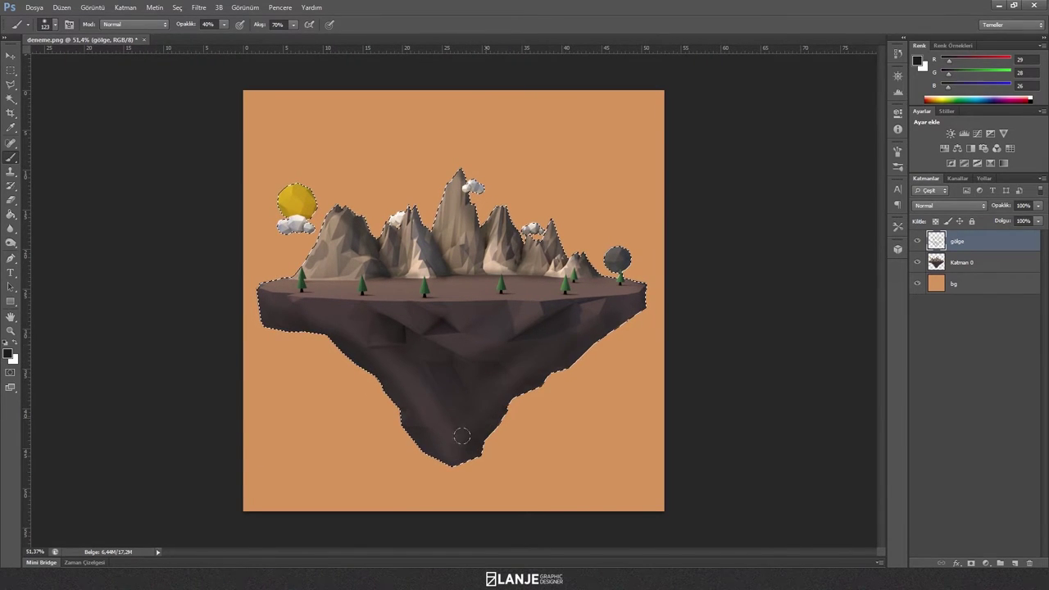
{"action": "mouse_move", "coordinate": [582, 315]}
{"action": "left_mouse_down"}
{"action": "mouse_move", "coordinate": [618, 303]}
{"action": "mouse_move", "coordinate": [491, 391]}
{"action": "left_mouse_up"}
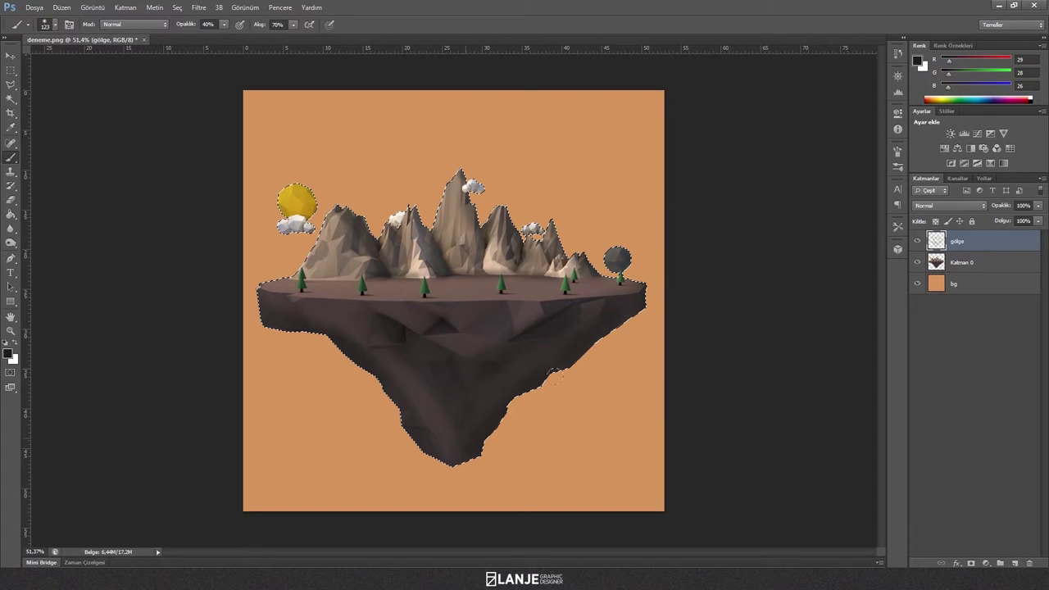
{"action": "key", "text": "ctrl+d"}
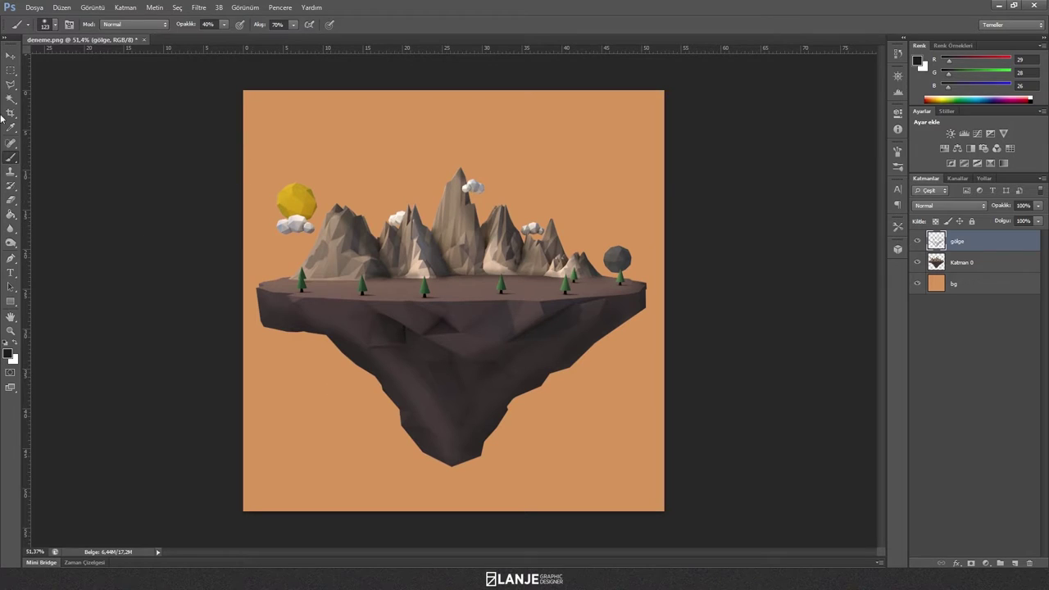
Blend the gölge layer in Yumuşak Işık (Soft Light) mode at 25% opacity
{"action": "left_click", "coordinate": [11, 55]}
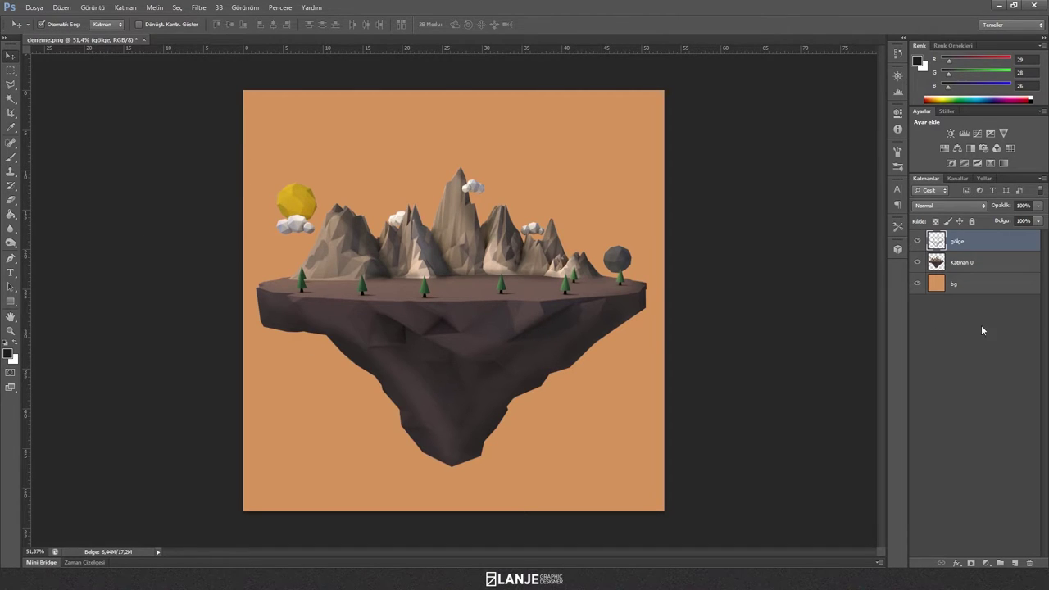
{"action": "left_click", "coordinate": [949, 206]}
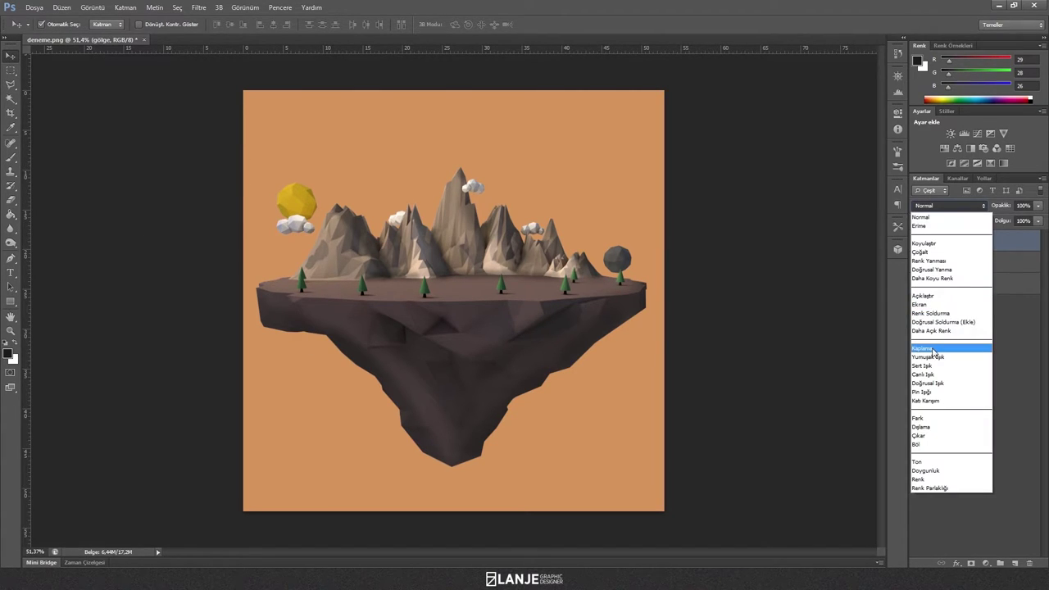
{"action": "left_click", "coordinate": [931, 348]}
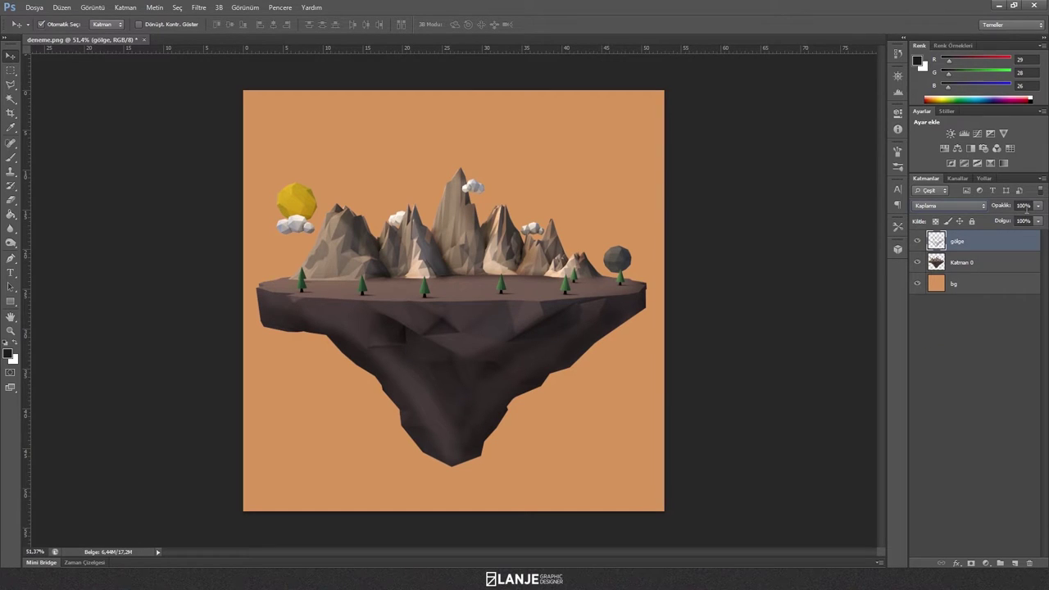
{"action": "key", "text": "5"}
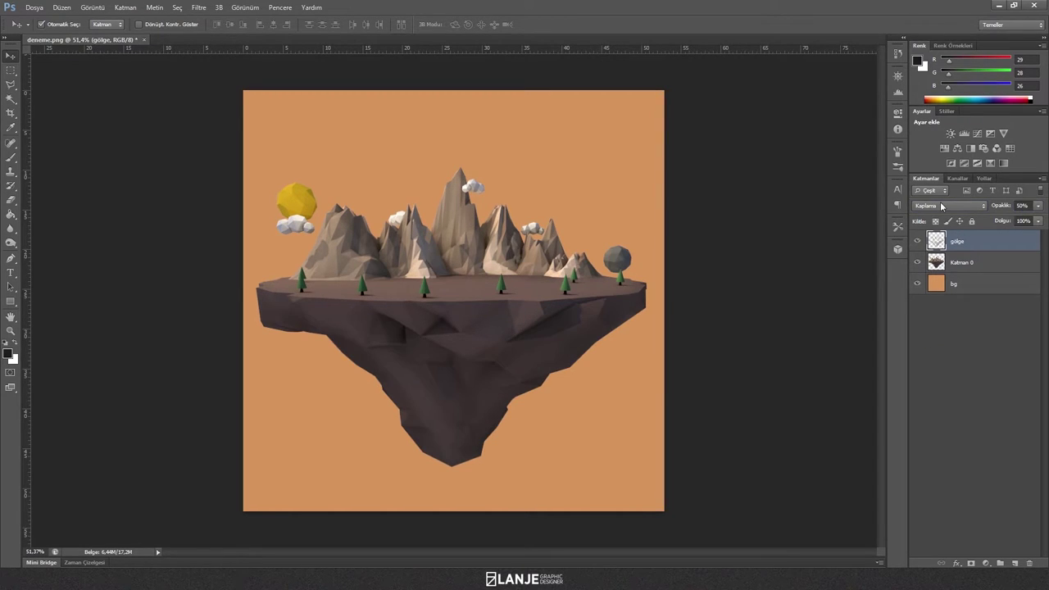
{"action": "left_click", "coordinate": [956, 210]}
{"action": "left_click", "coordinate": [933, 294]}
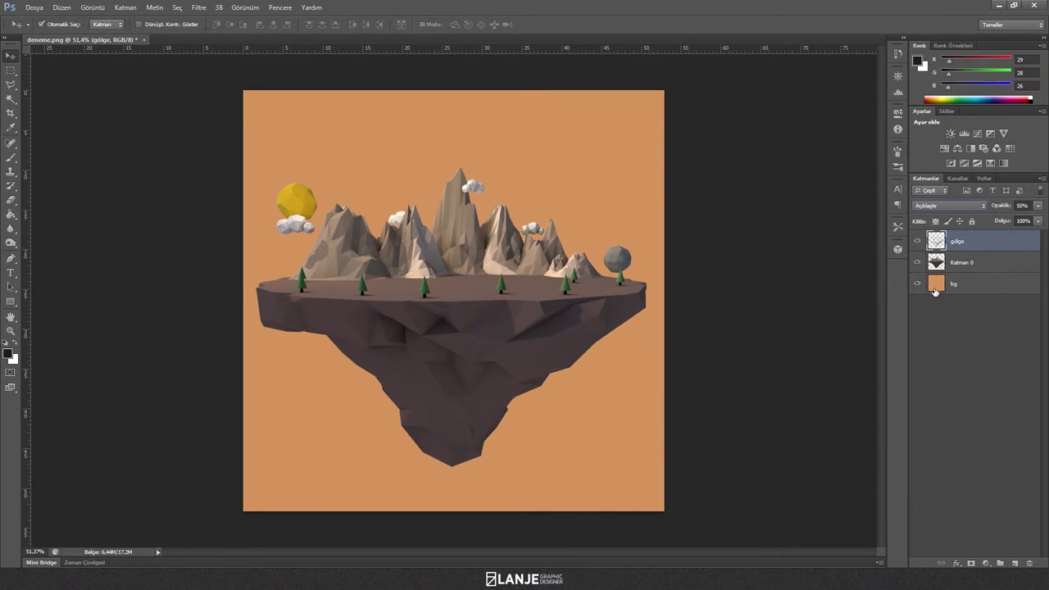
{"action": "left_click", "coordinate": [968, 207]}
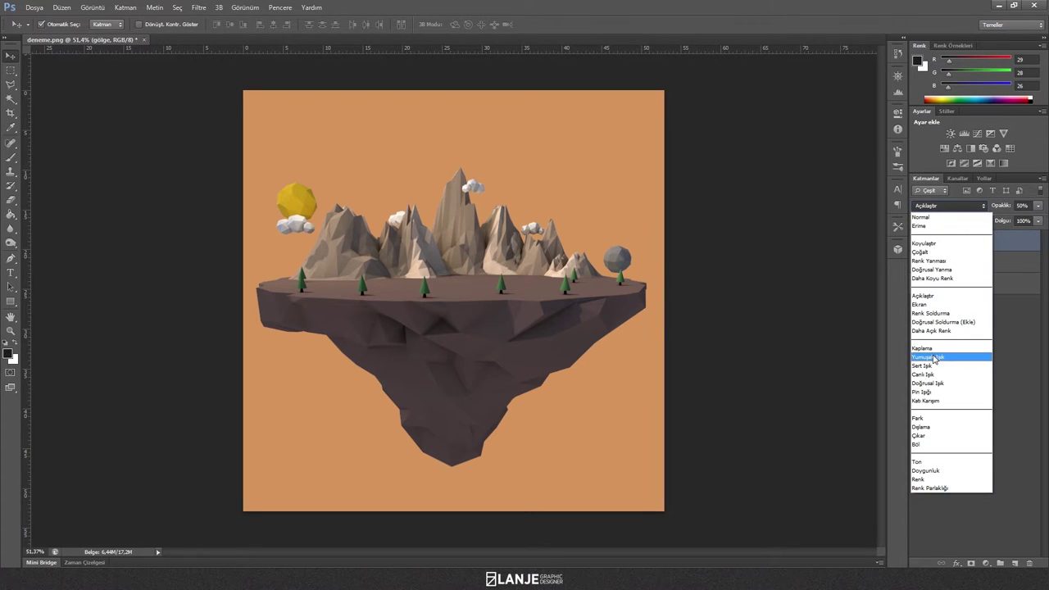
{"action": "left_click", "coordinate": [933, 353]}
{"action": "left_click", "coordinate": [1027, 205]}
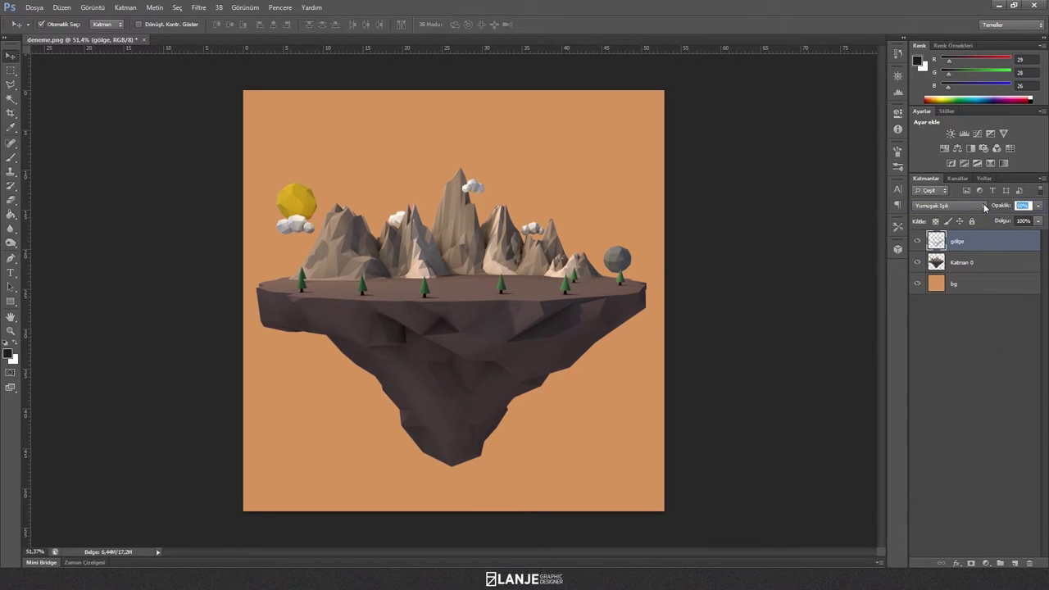
{"action": "type", "text": "25"}
{"action": "left_click", "coordinate": [954, 336]}
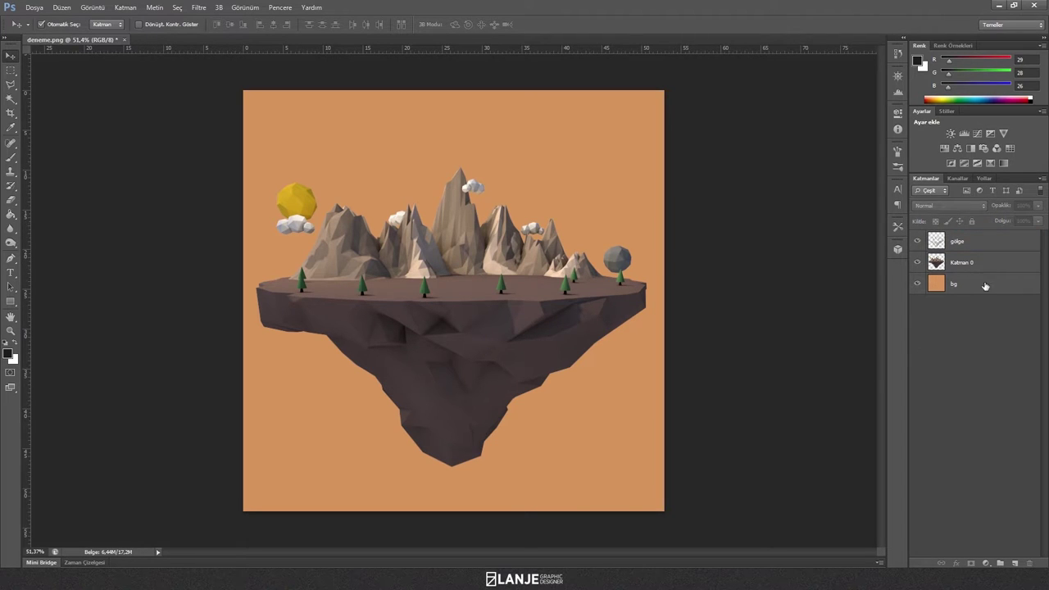
{"action": "left_click", "coordinate": [998, 245]}
Add an Eğriler (Curves) adjustment layer and reshape its red (Kırmızı) channel curve
{"action": "left_click", "coordinate": [987, 565]}
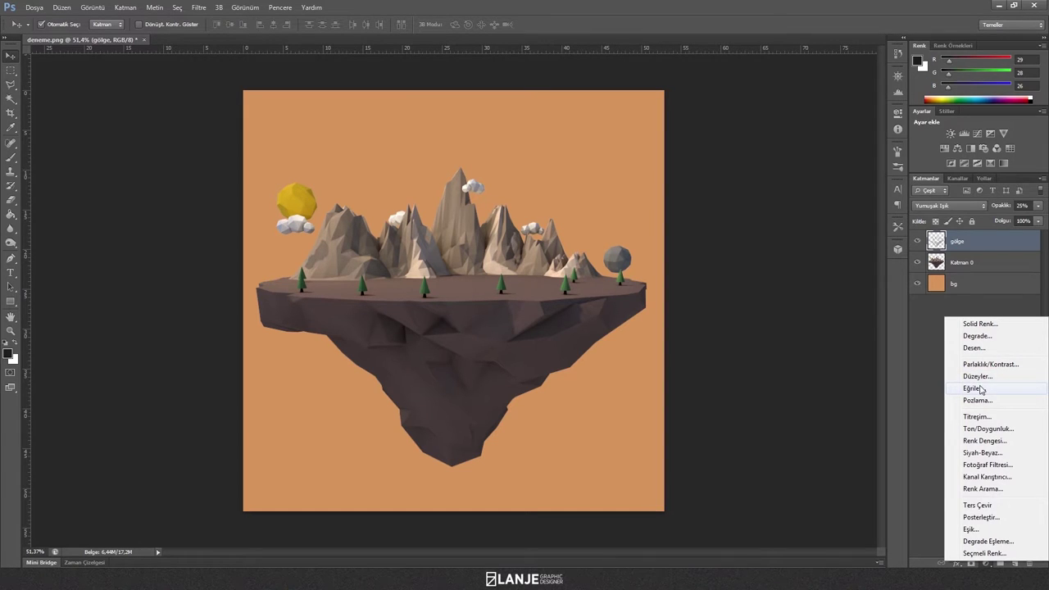
{"action": "left_click", "coordinate": [980, 389]}
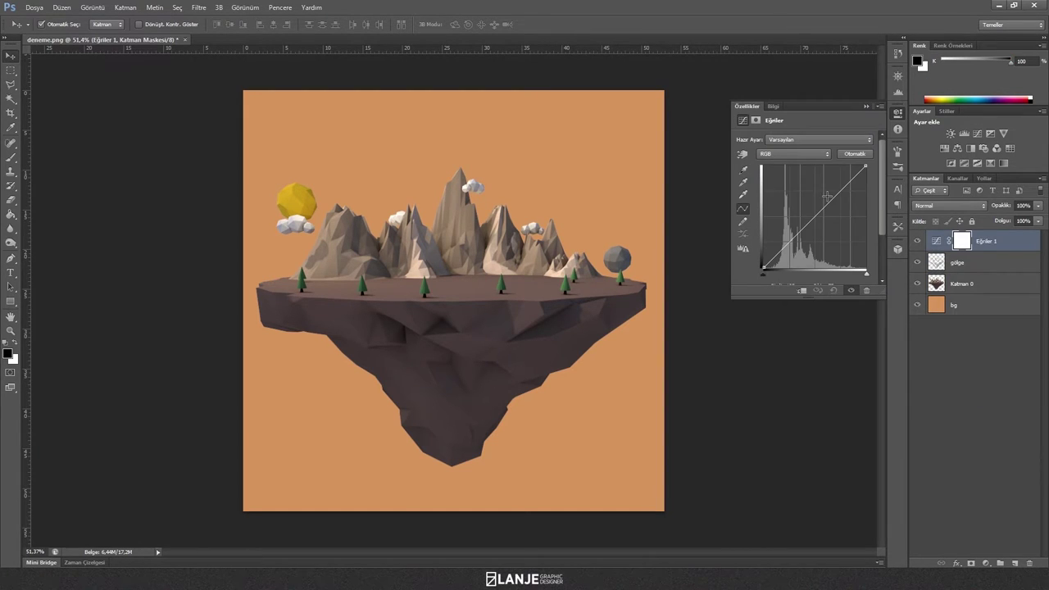
{"action": "left_click", "coordinate": [770, 156]}
{"action": "left_click", "coordinate": [779, 178]}
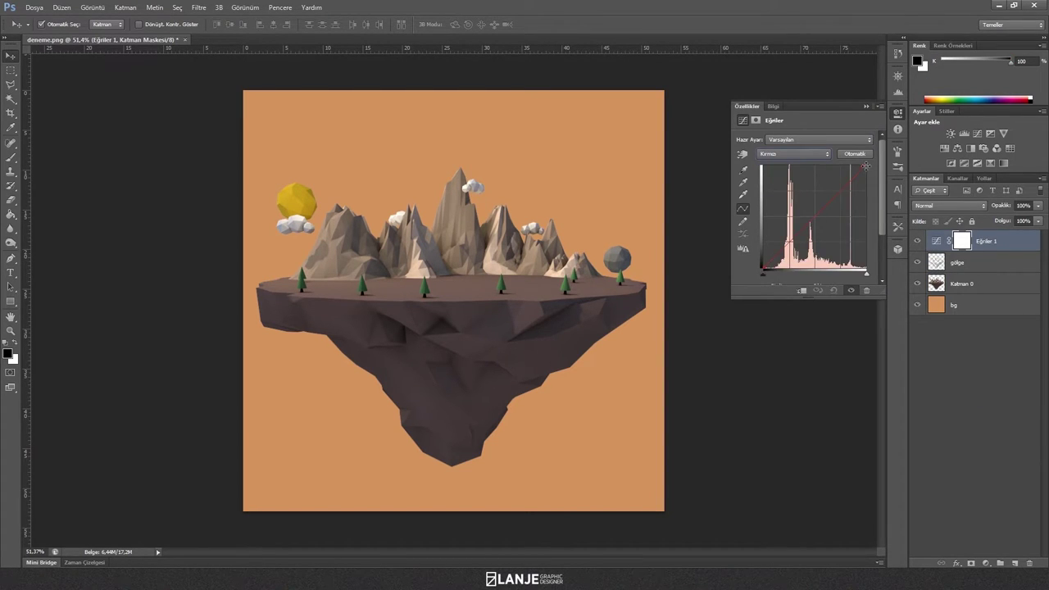
{"action": "left_click_drag", "start_coordinate": [866, 166], "coordinate": [867, 170]}
{"action": "left_click_drag", "start_coordinate": [762, 269], "coordinate": [767, 272]}
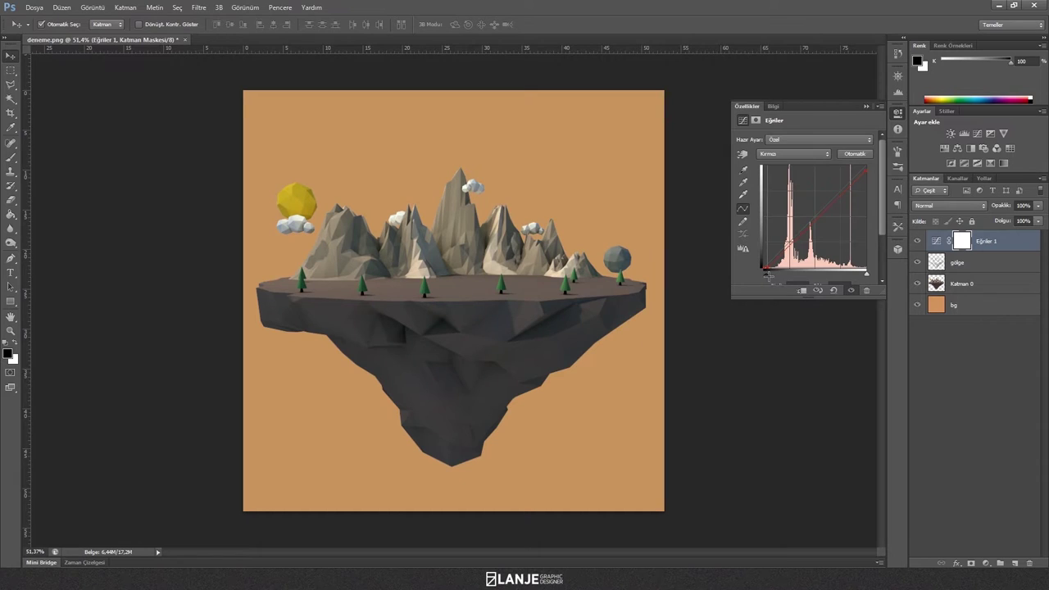
{"action": "left_click_drag", "start_coordinate": [768, 272], "coordinate": [770, 271]}
{"action": "left_click", "coordinate": [789, 162]}
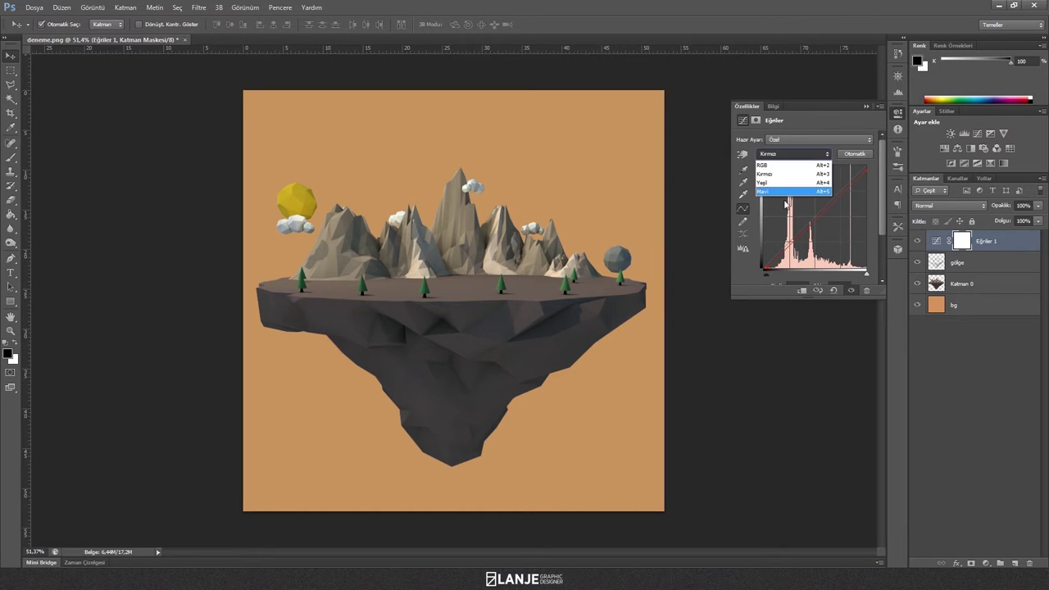
{"action": "left_click", "coordinate": [829, 201]}
{"action": "left_click_drag", "start_coordinate": [829, 202], "coordinate": [833, 201]}
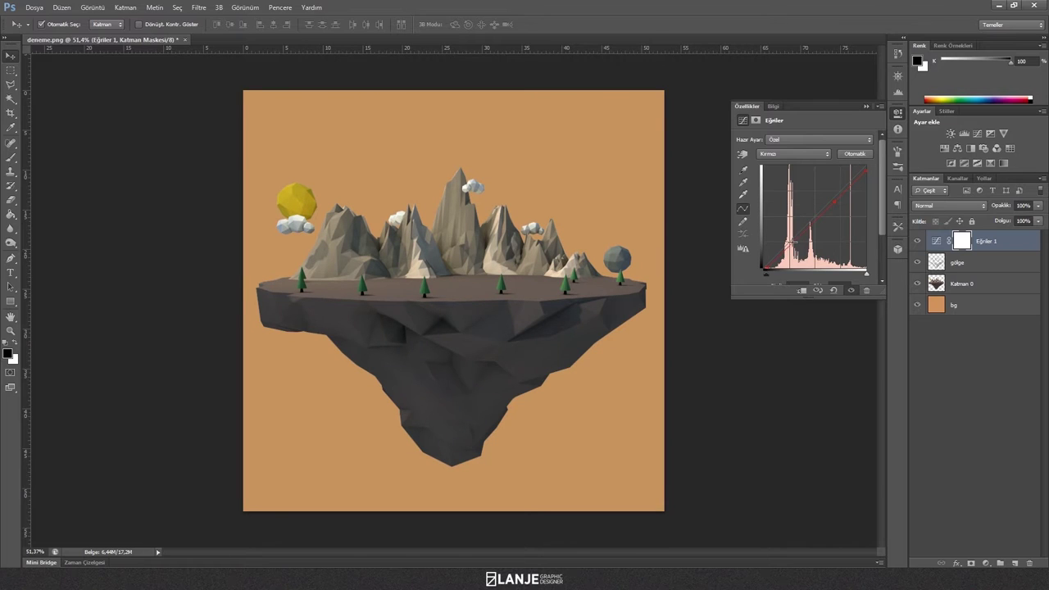
{"action": "left_click_drag", "start_coordinate": [790, 242], "coordinate": [796, 231]}
Raise green and blue in the shadows and lower blue in the highlights
{"action": "left_click", "coordinate": [775, 155]}
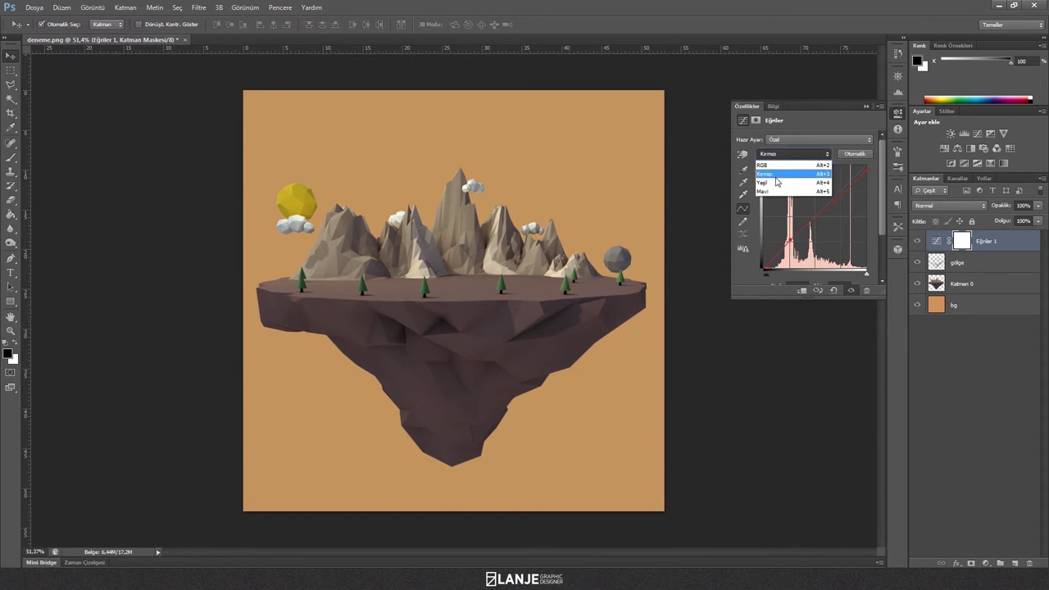
{"action": "key", "text": "Escape"}
{"action": "left_click", "coordinate": [773, 155]}
{"action": "left_click", "coordinate": [771, 183]}
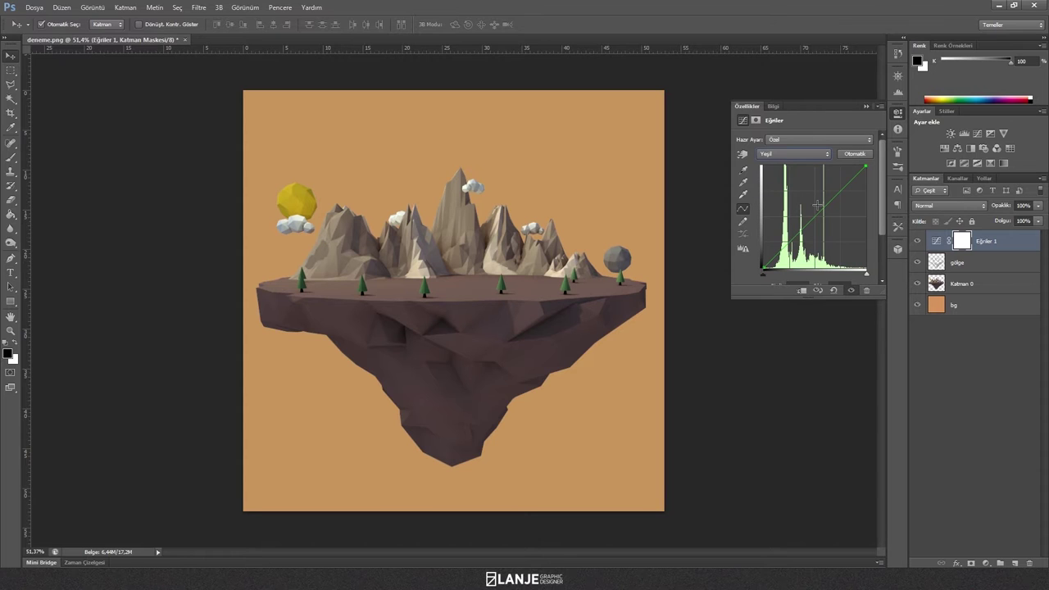
{"action": "left_click", "coordinate": [864, 165]}
{"action": "left_click_drag", "start_coordinate": [763, 268], "coordinate": [762, 263]}
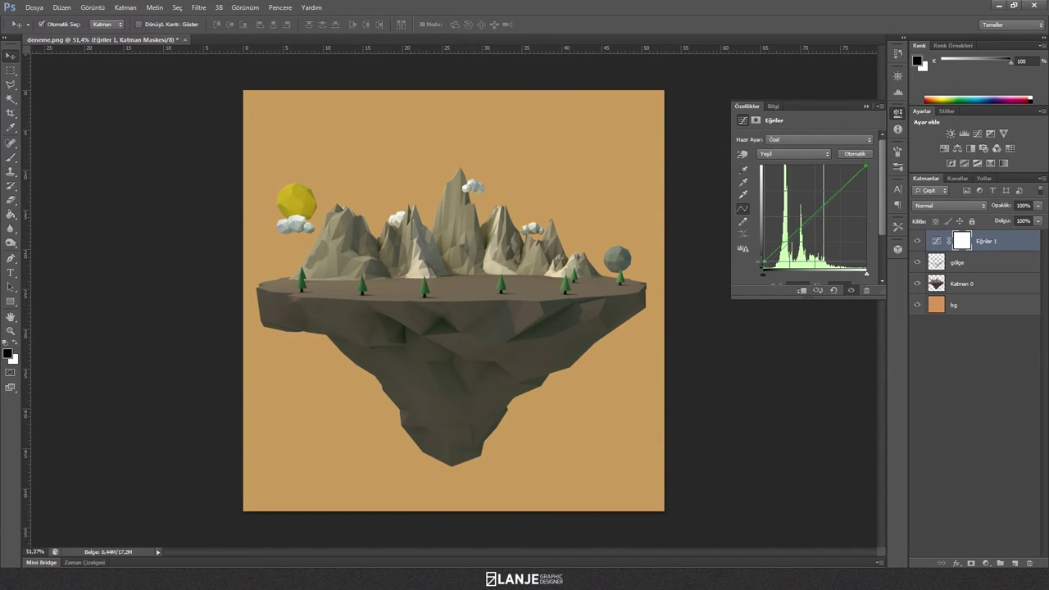
{"action": "left_click", "coordinate": [787, 154]}
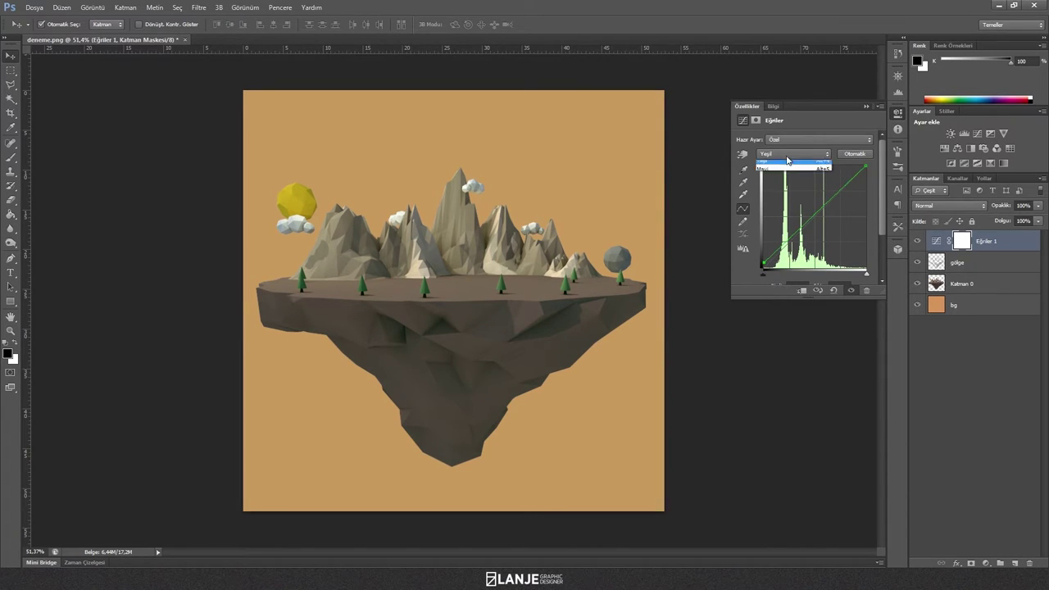
{"action": "left_click", "coordinate": [780, 191]}
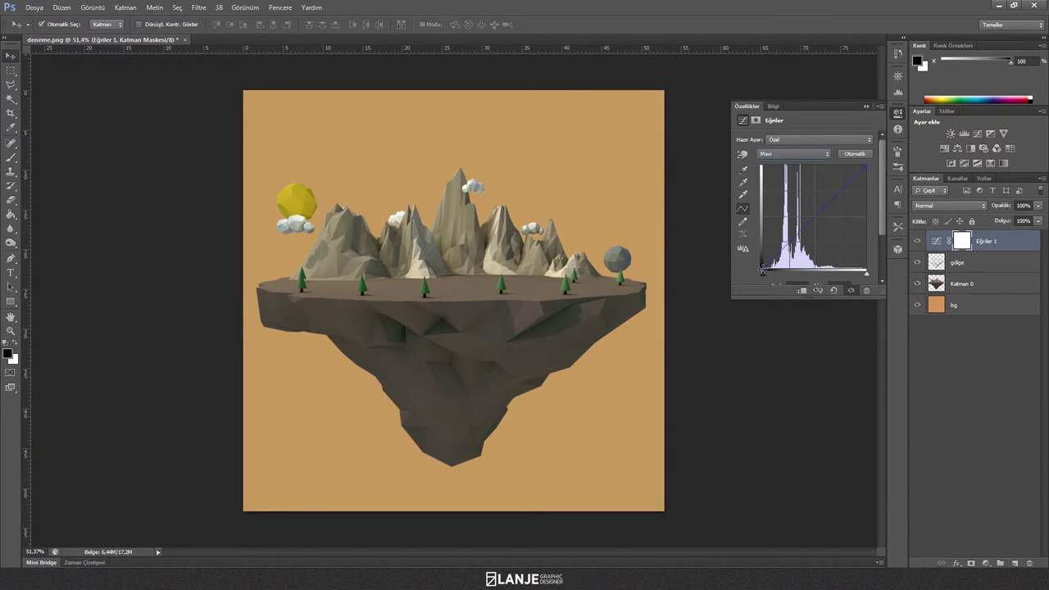
{"action": "left_click_drag", "start_coordinate": [763, 268], "coordinate": [764, 263]}
{"action": "left_click_drag", "start_coordinate": [864, 167], "coordinate": [864, 171]}
{"action": "left_click", "coordinate": [826, 210]}
{"action": "left_click", "coordinate": [865, 107]}
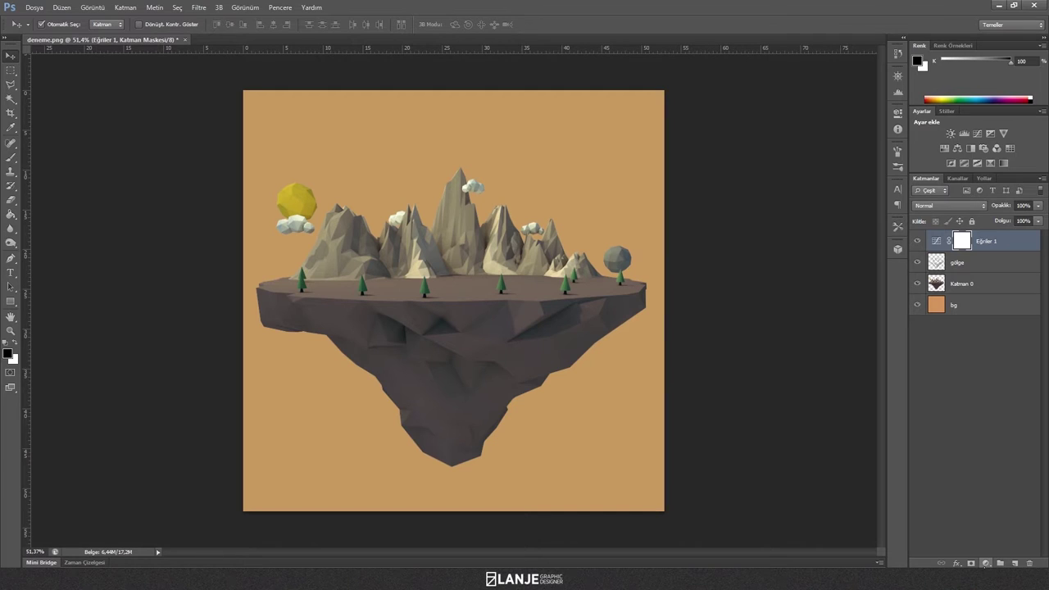
Toggle the bg layer off and on, then add Parlaklık/Kontrast 1 at brightness -10, contrast 14
{"action": "left_click", "coordinate": [917, 304]}
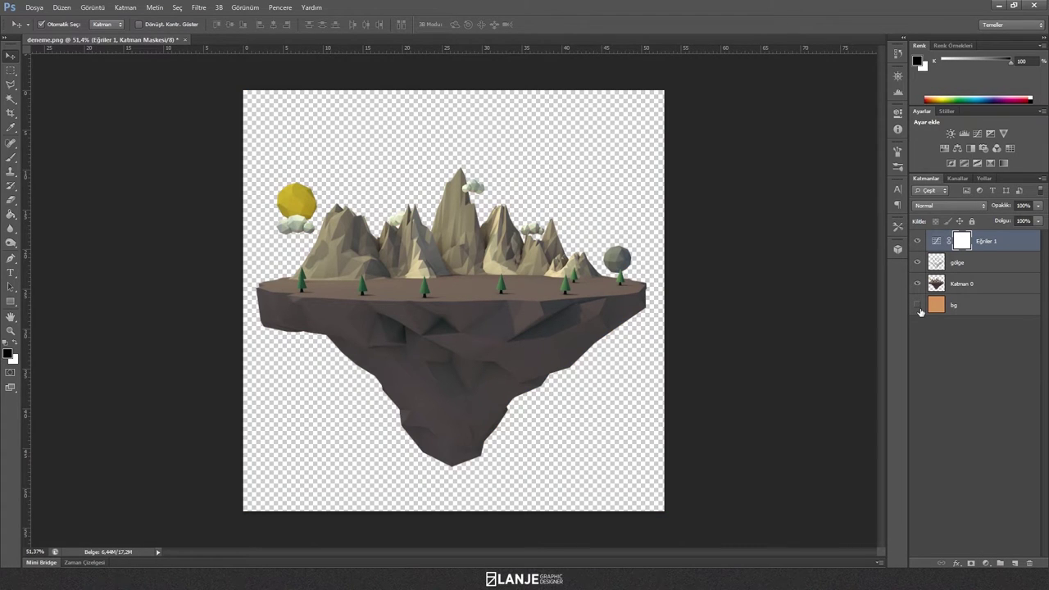
{"action": "left_click", "coordinate": [918, 307]}
{"action": "left_click", "coordinate": [986, 563]}
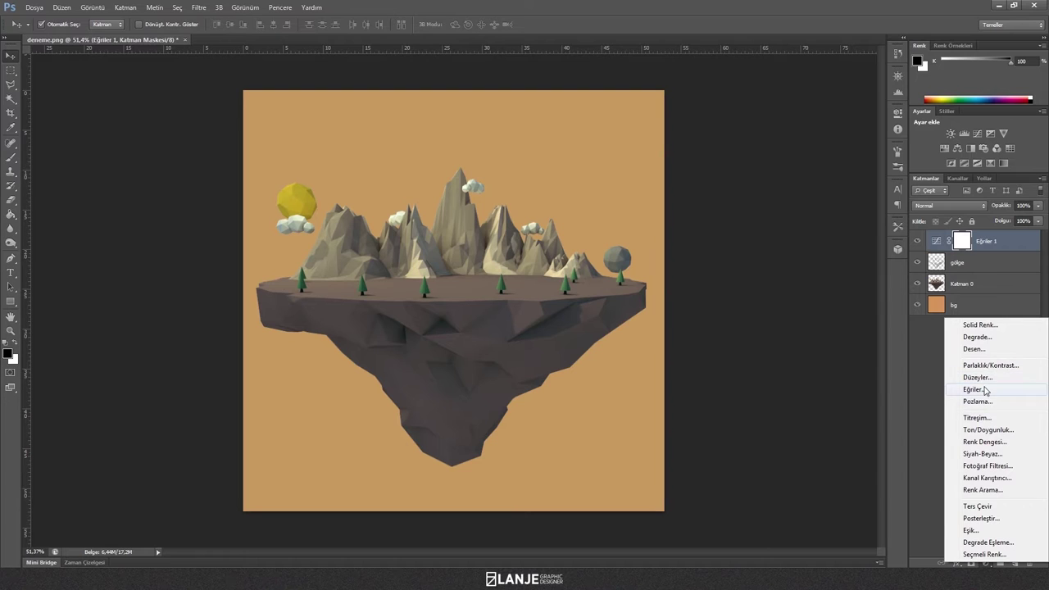
{"action": "left_click", "coordinate": [949, 364]}
{"action": "left_click_drag", "start_coordinate": [803, 172], "coordinate": [800, 169]}
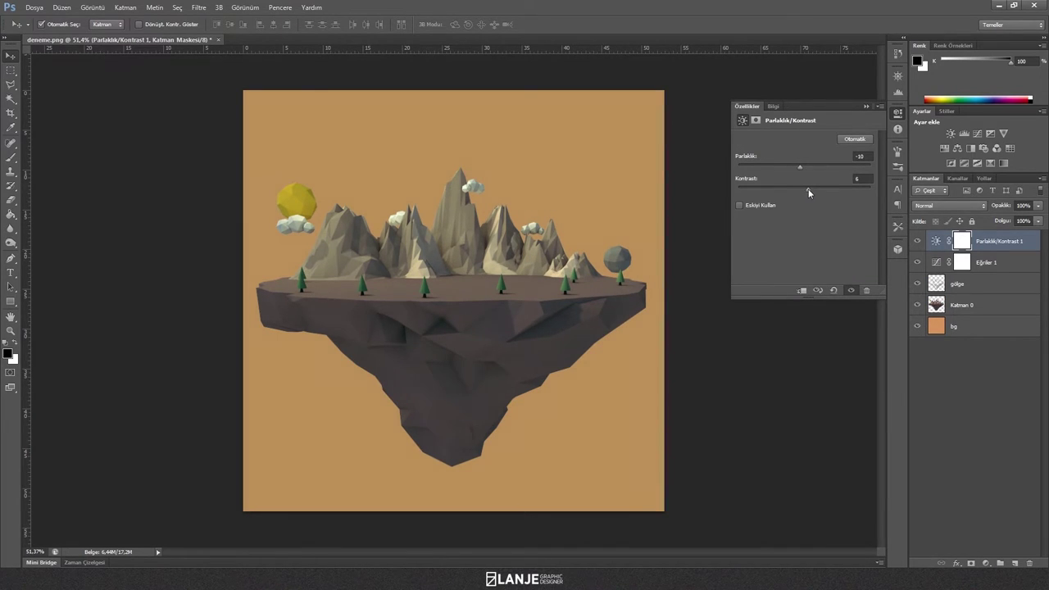
{"action": "left_click", "coordinate": [865, 106]}
{"action": "left_click", "coordinate": [951, 406]}
Add Ton/Doygunluk 1 with hue -9 and saturation -7, leaving lightness at 0
{"action": "left_click", "coordinate": [985, 563]}
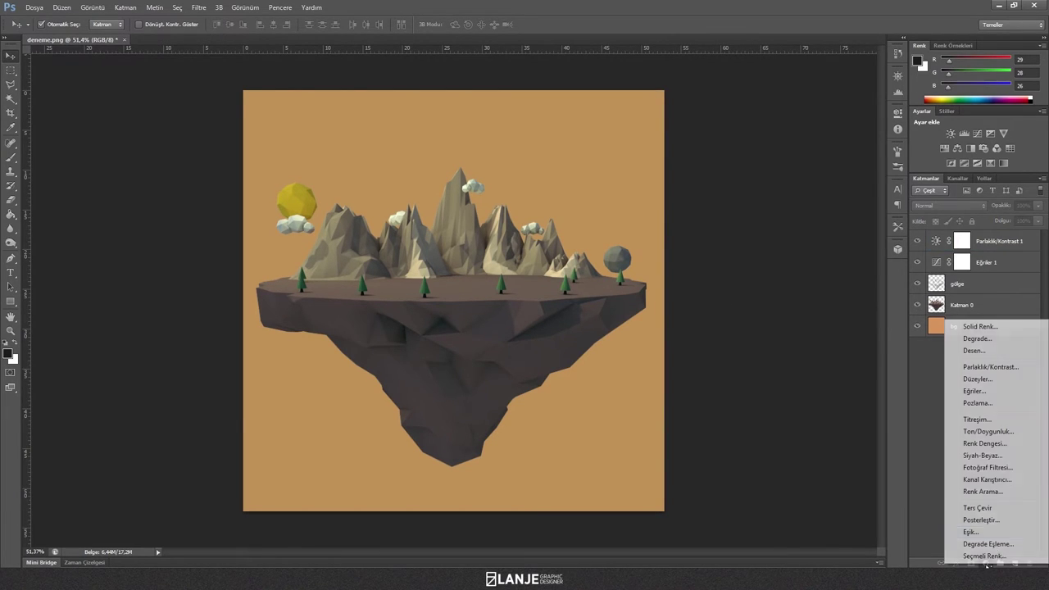
{"action": "left_click", "coordinate": [995, 431]}
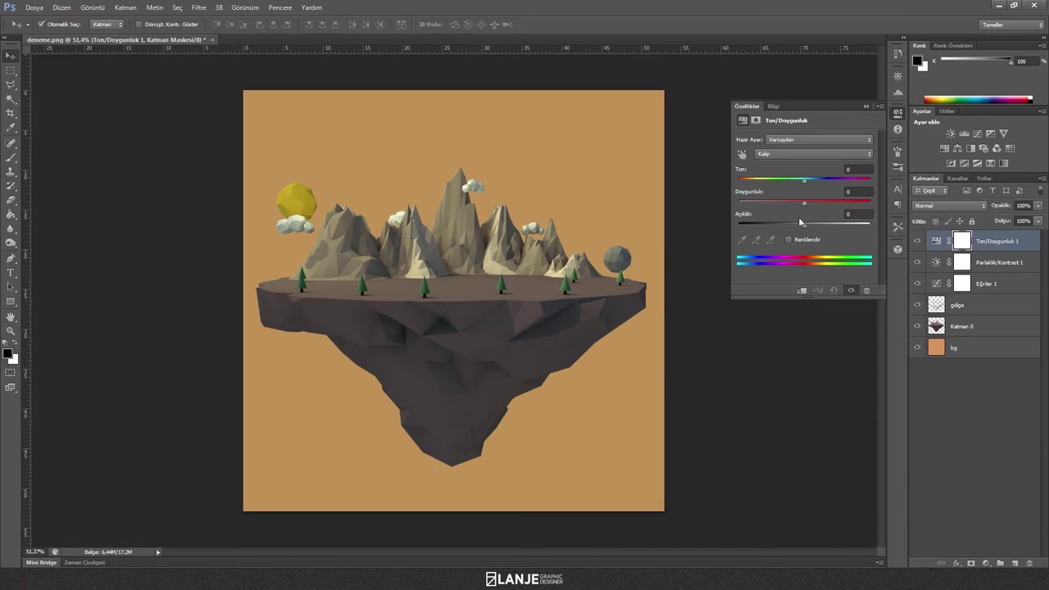
{"action": "left_click_drag", "start_coordinate": [807, 182], "coordinate": [802, 181]}
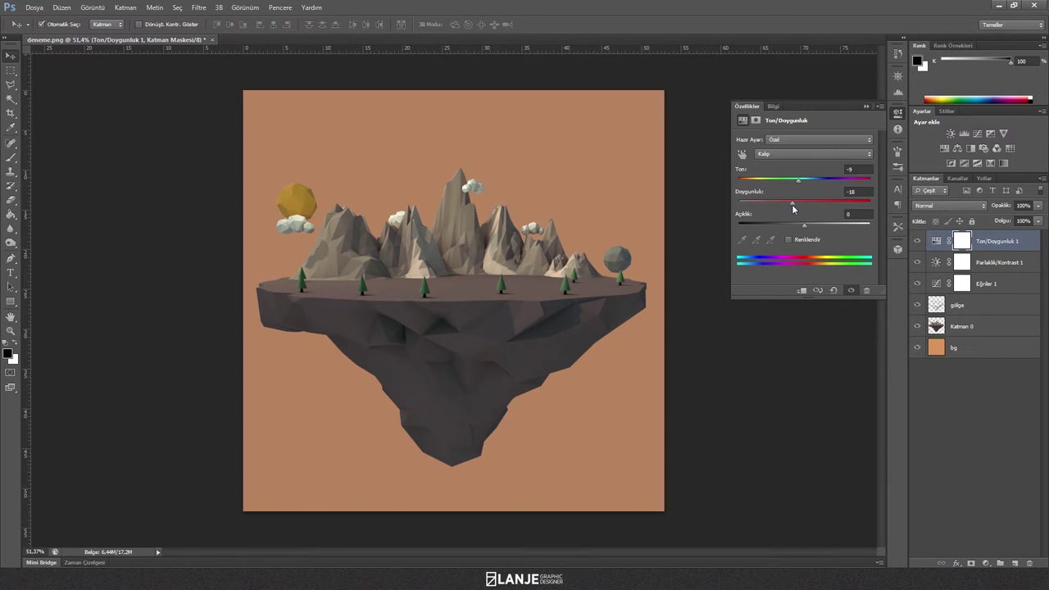
{"action": "left_click_drag", "start_coordinate": [801, 226], "coordinate": [803, 225]}
{"action": "left_click_drag", "start_coordinate": [798, 204], "coordinate": [800, 204]}
{"action": "left_click", "coordinate": [865, 106]}
{"action": "left_click", "coordinate": [961, 443]}
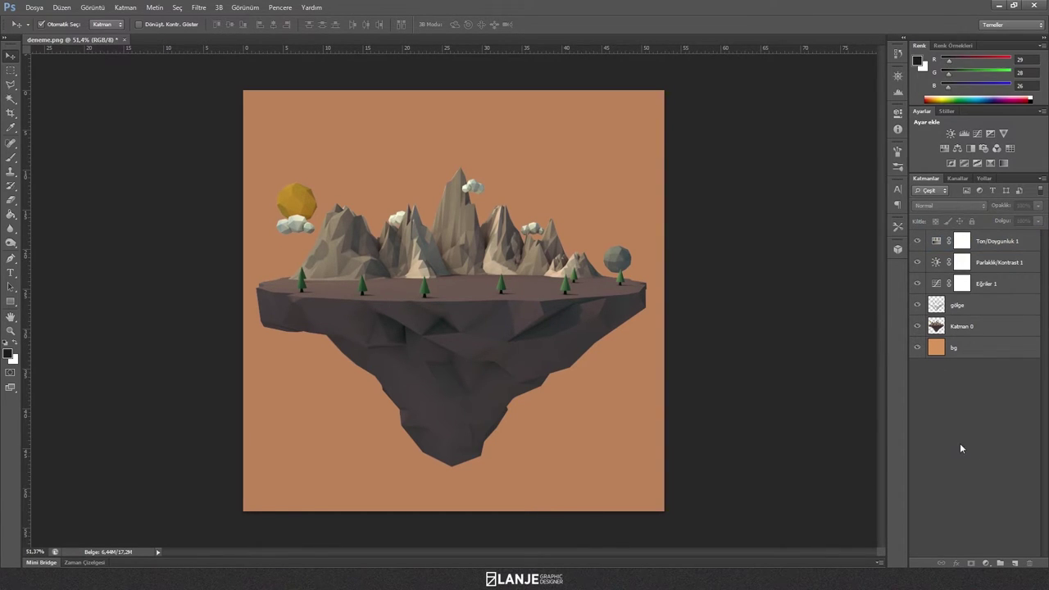
{"action": "left_click", "coordinate": [986, 563]}
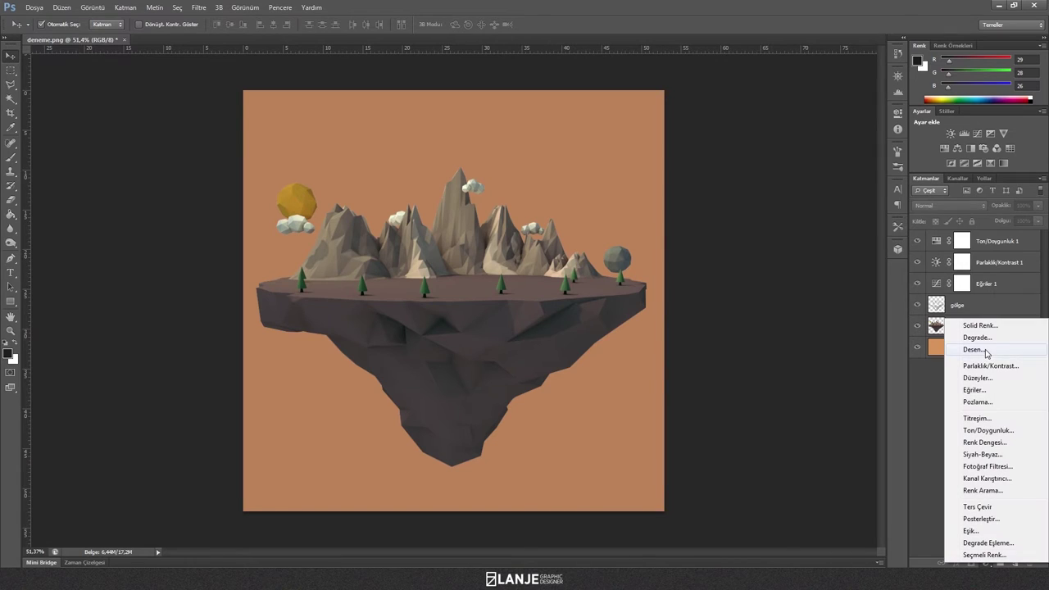
Add Fotoğraf Filtresi 1 with filter colour e5b877 at 28% density
{"action": "left_click", "coordinate": [988, 467]}
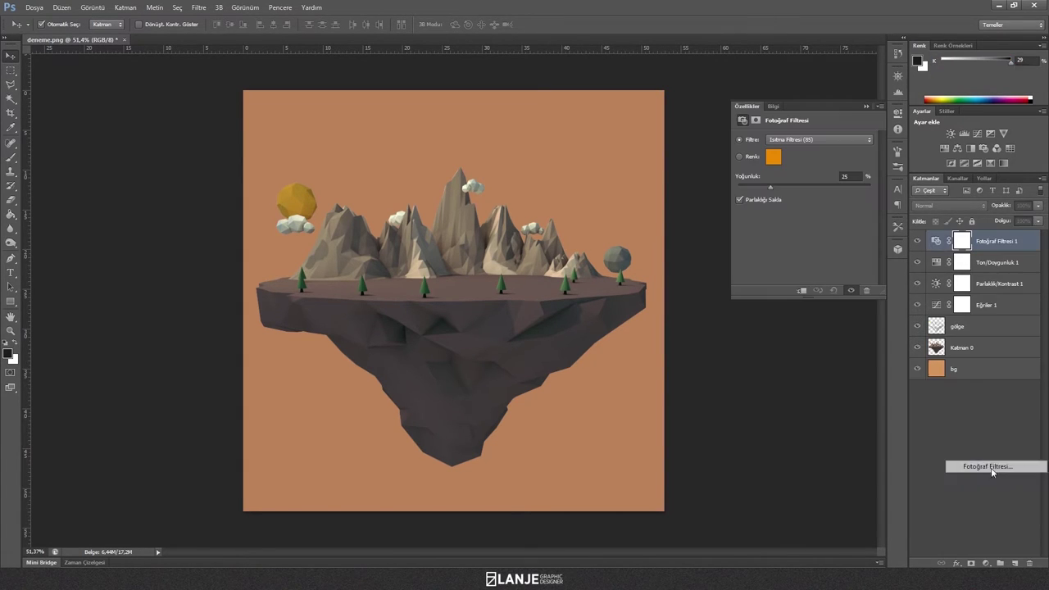
{"action": "left_click", "coordinate": [771, 158]}
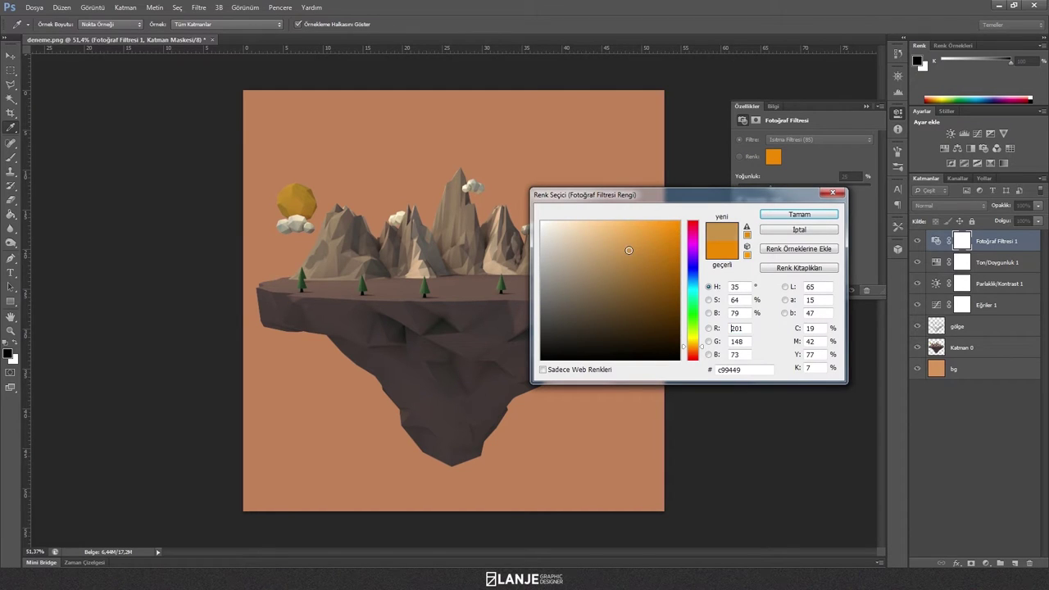
{"action": "left_click_drag", "start_coordinate": [649, 244], "coordinate": [607, 235]}
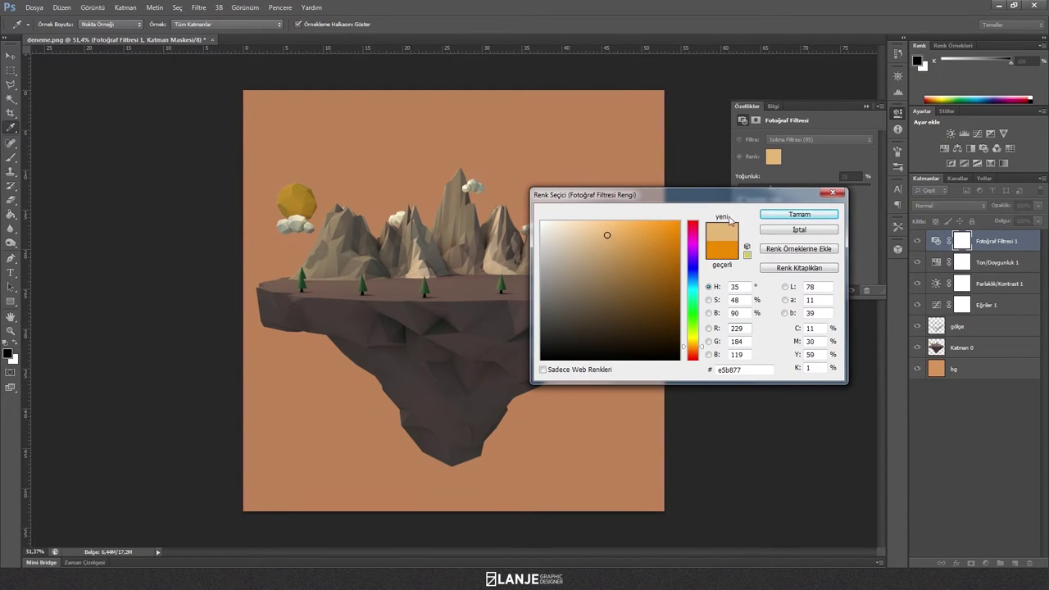
{"action": "left_click", "coordinate": [795, 213]}
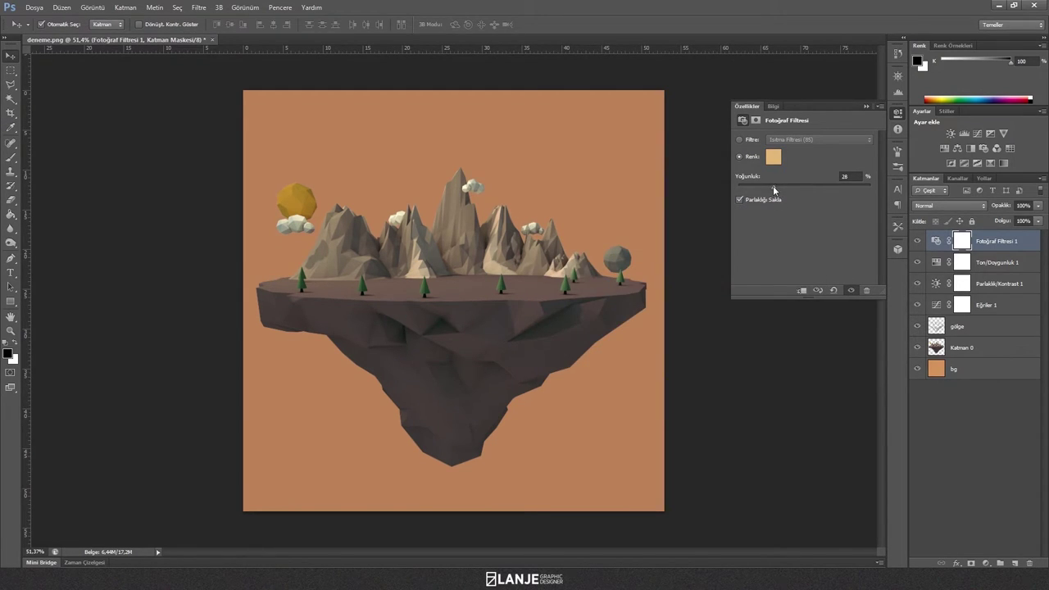
{"action": "left_click_drag", "start_coordinate": [769, 185], "coordinate": [773, 188]}
{"action": "left_click", "coordinate": [895, 109]}
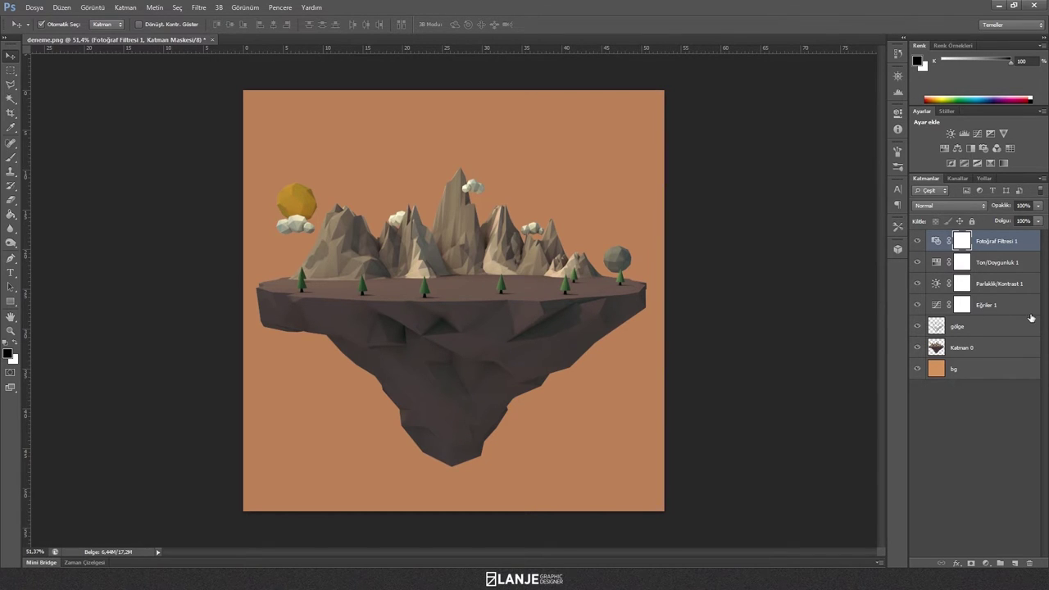
{"action": "left_click", "coordinate": [994, 315], "text": "alt"}
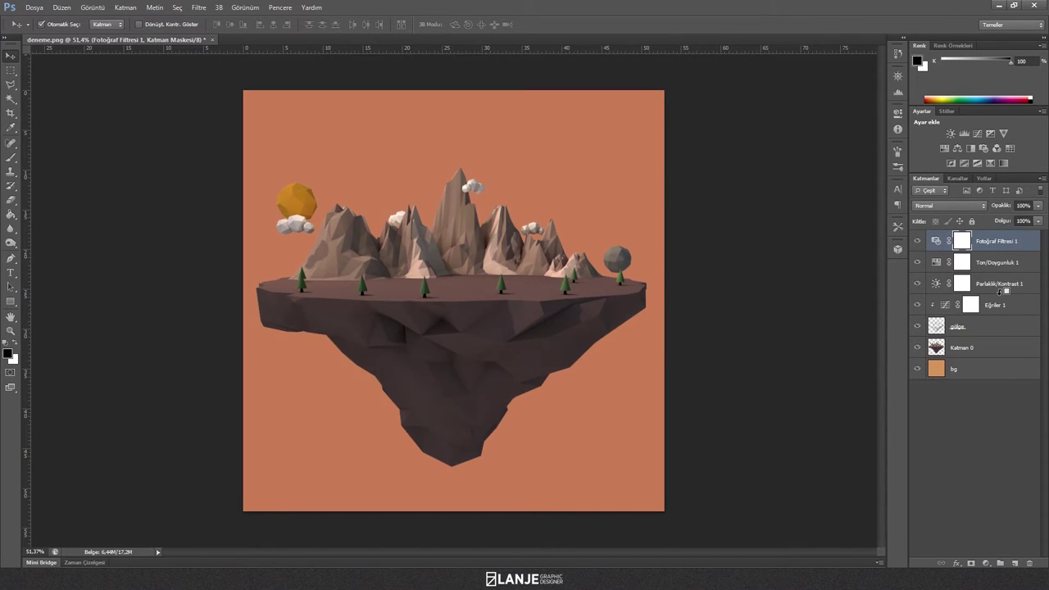
Clip the adjustment layers down onto gölge, then release them again
{"action": "left_click", "coordinate": [996, 294], "text": "alt"}
{"action": "left_click", "coordinate": [995, 273], "text": "alt"}
{"action": "left_click", "coordinate": [993, 247], "text": "alt"}
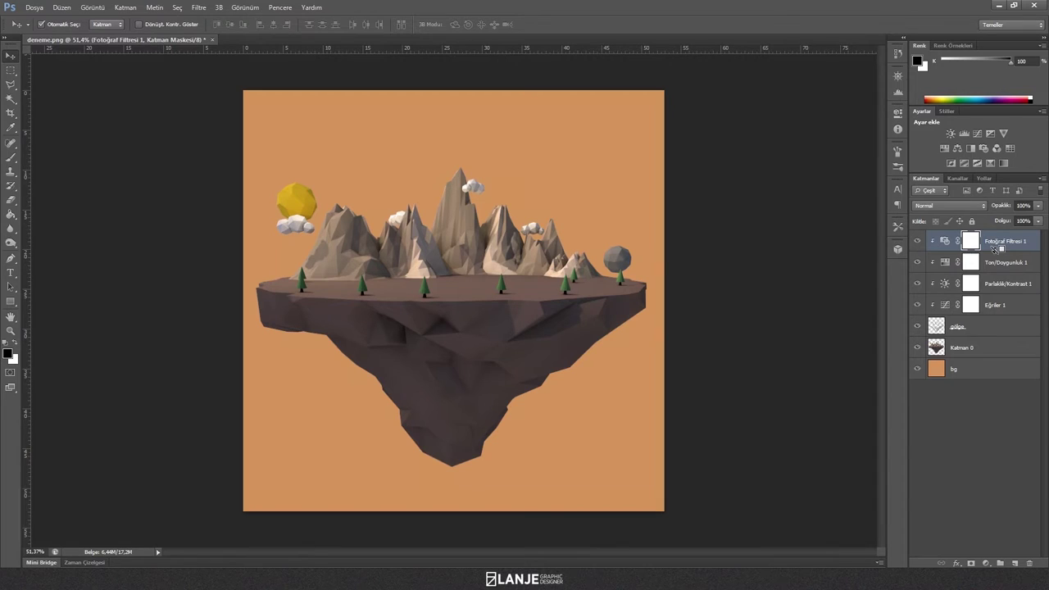
{"action": "left_click", "coordinate": [1002, 316], "text": "alt"}
Select Eğriler 1 and inspect its layer context menu without changing anything
{"action": "left_click", "coordinate": [989, 446]}
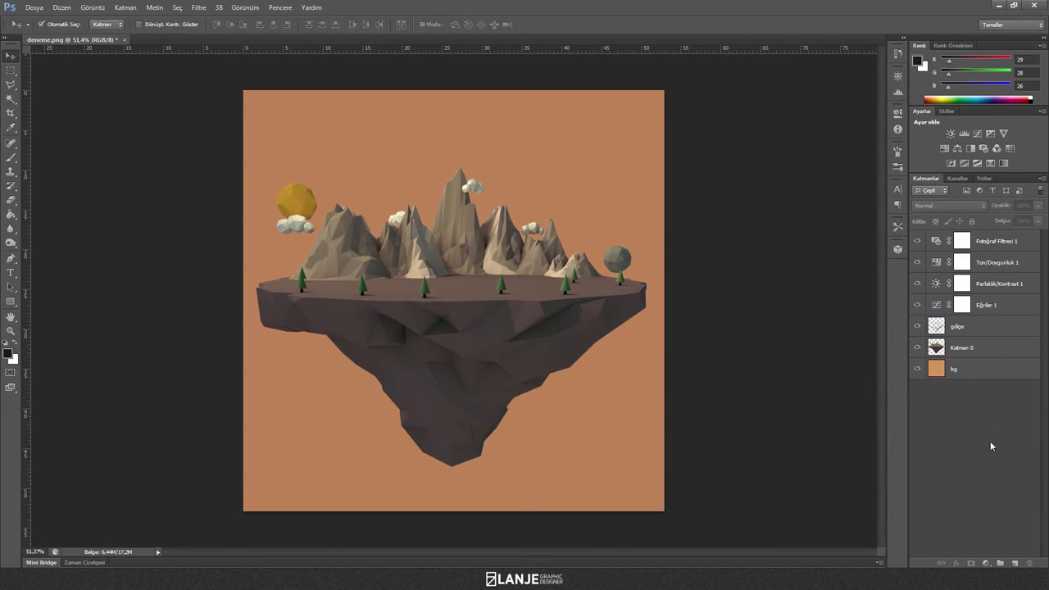
{"action": "left_click", "coordinate": [978, 332]}
{"action": "left_click", "coordinate": [995, 306]}
{"action": "right_click", "coordinate": [1007, 311]}
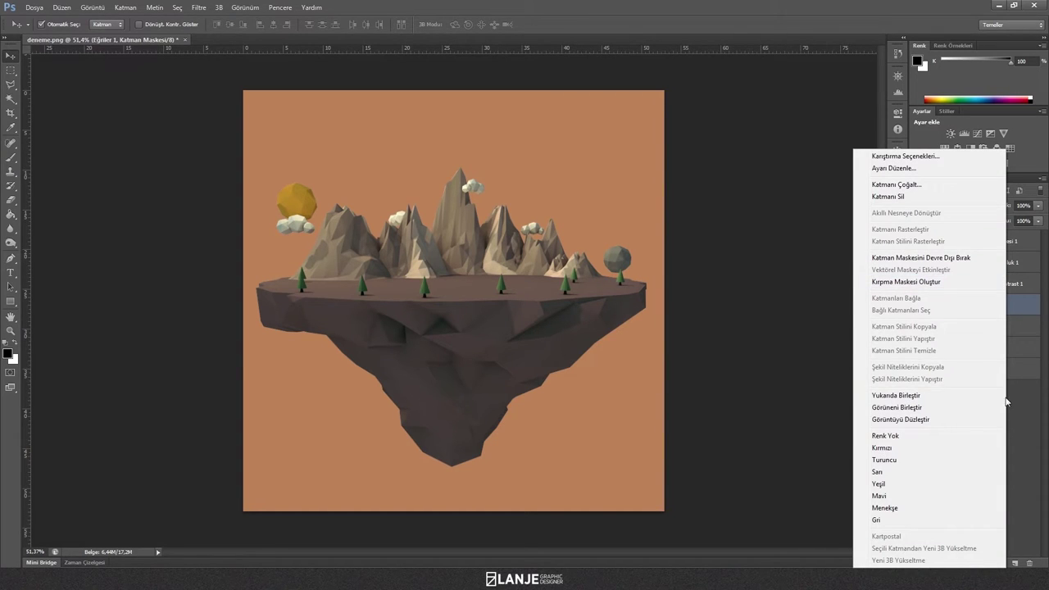
{"action": "left_click", "coordinate": [1013, 390]}
Check the layer options for Katman 0 with Eğriler 1, then for Eğriler 1 alone, without changes
{"action": "left_click", "coordinate": [999, 345], "text": "ctrl"}
{"action": "right_click", "coordinate": [1000, 345]}
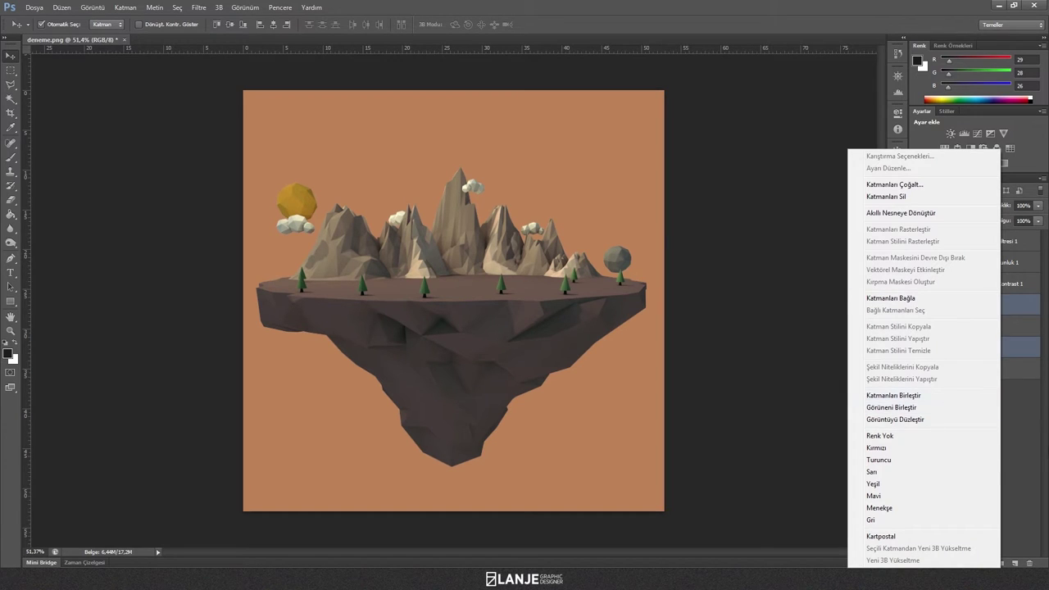
{"action": "left_click", "coordinate": [1002, 347]}
{"action": "left_click", "coordinate": [1002, 347], "text": "ctrl"}
{"action": "left_click", "coordinate": [1004, 307]}
{"action": "right_click", "coordinate": [1007, 310]}
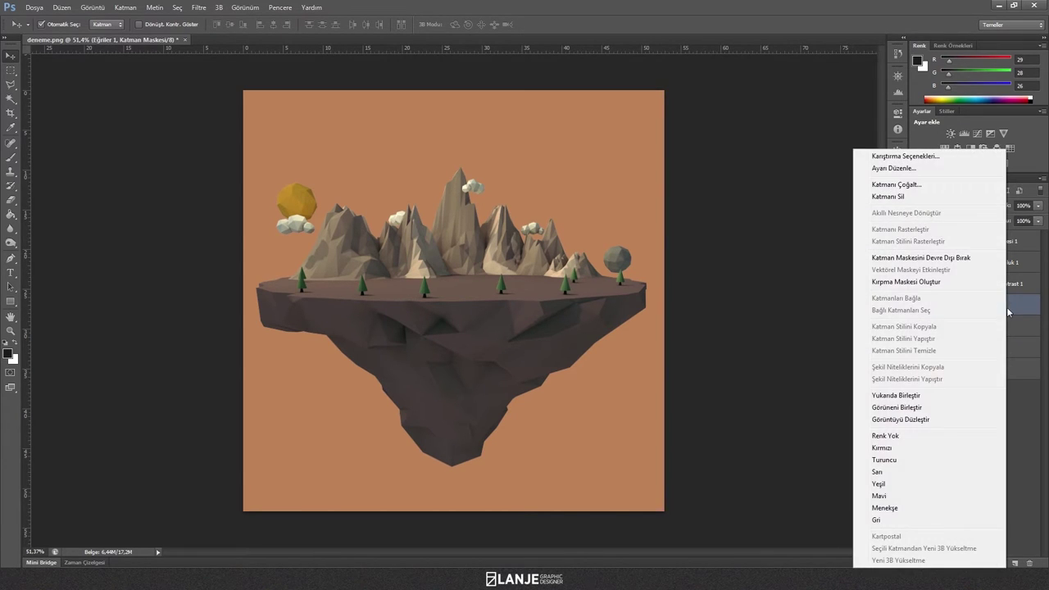
{"action": "left_click", "coordinate": [1030, 478]}
{"action": "right_click", "coordinate": [1014, 311]}
{"action": "left_click", "coordinate": [1012, 431]}
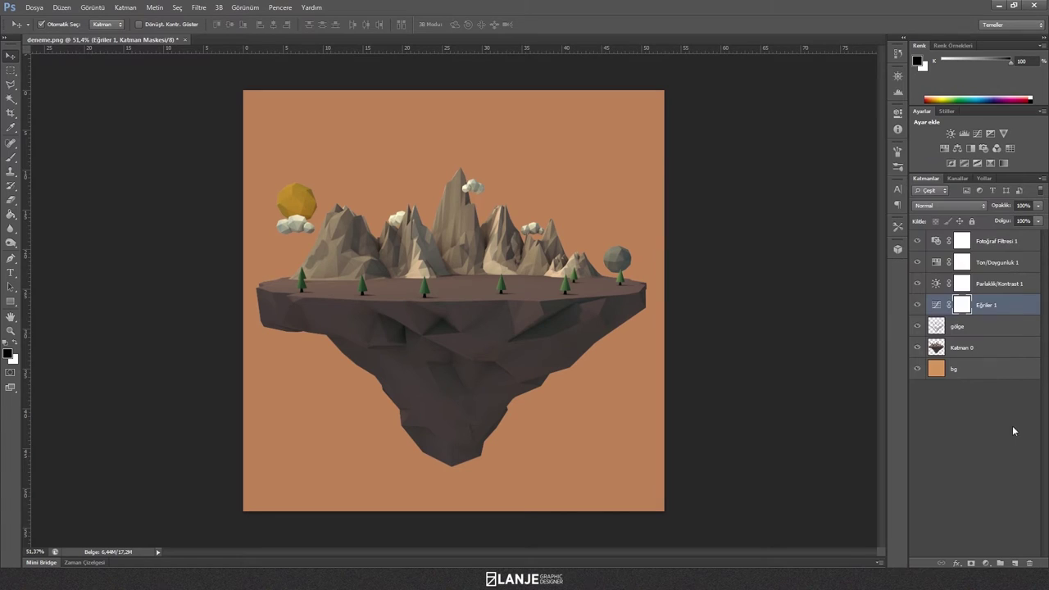
Clip gölge and all four adjustment layers into a clipping group on Katman 0
{"action": "left_click", "coordinate": [1000, 337], "text": "alt"}
{"action": "left_click", "coordinate": [998, 314], "text": "alt"}
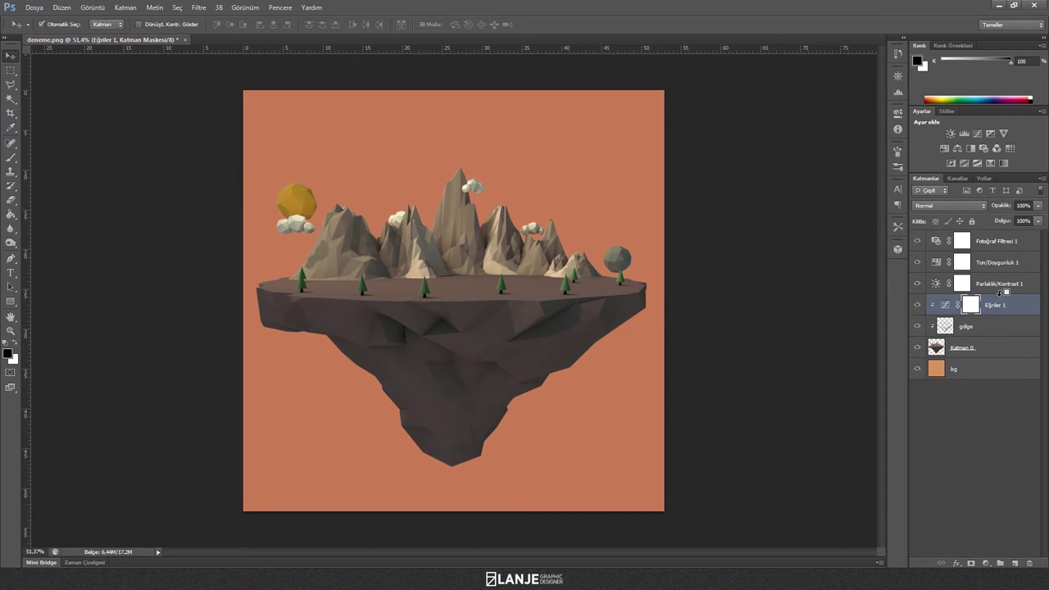
{"action": "left_click", "coordinate": [999, 293], "text": "alt"}
{"action": "left_click", "coordinate": [998, 272], "text": "alt"}
{"action": "left_click", "coordinate": [999, 252], "text": "alt"}
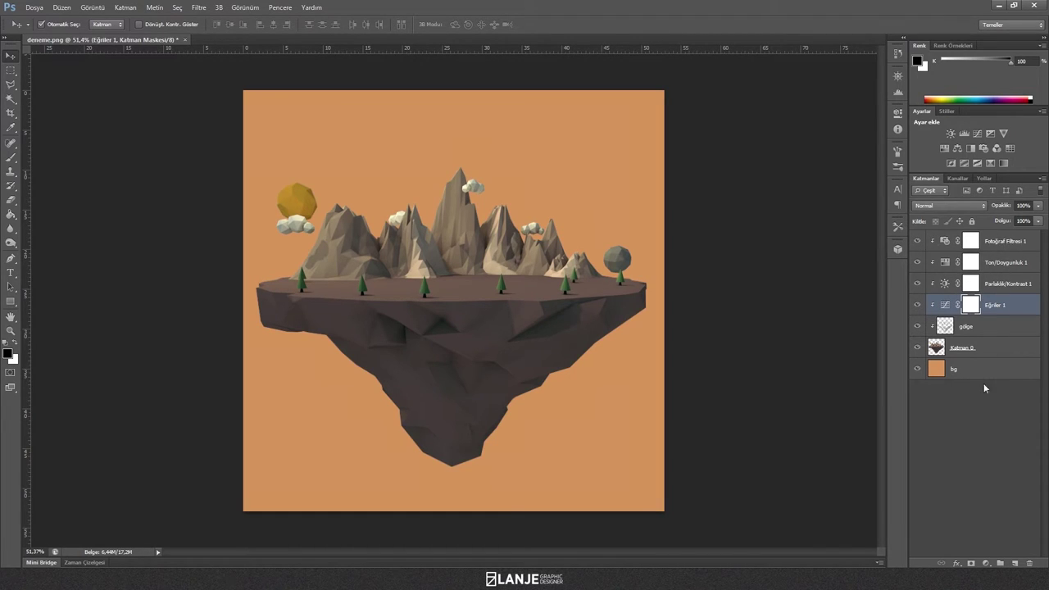
{"action": "left_click", "coordinate": [966, 426]}
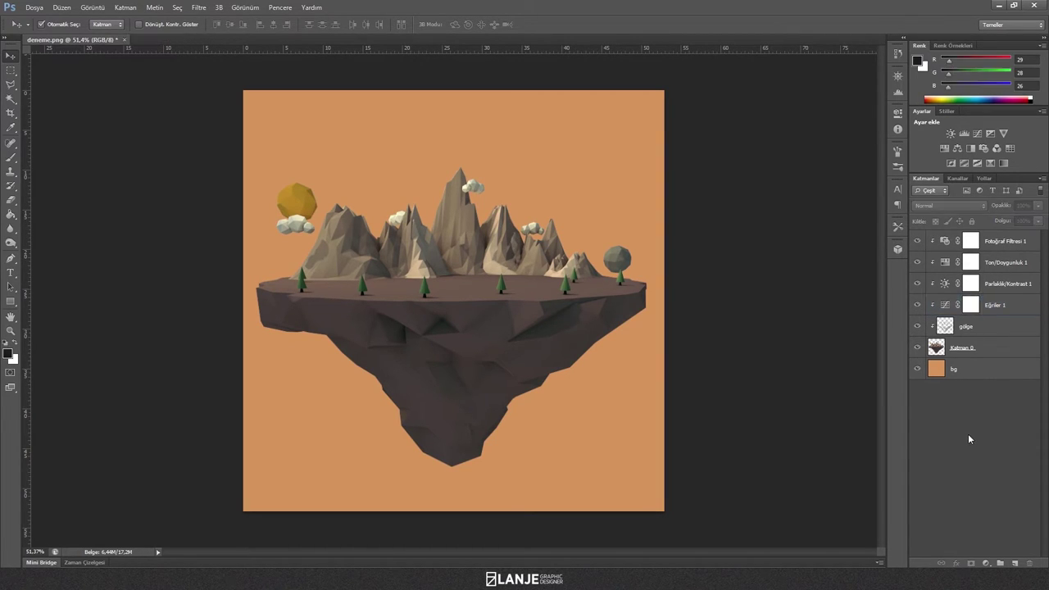
Release gölge and every adjustment layer from clipping so they affect the whole image
{"action": "left_click", "coordinate": [1000, 316], "text": "alt"}
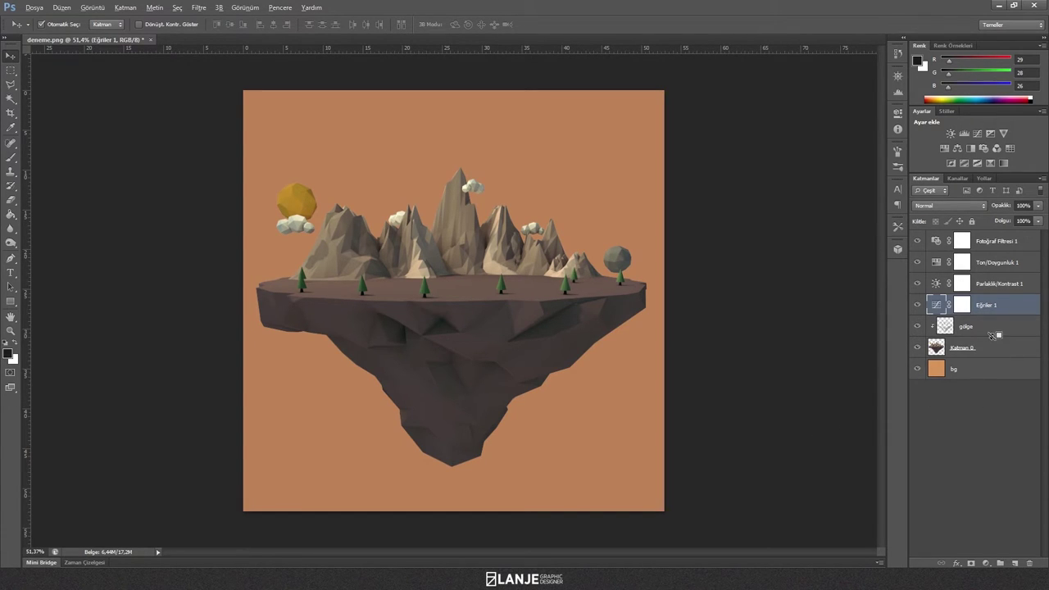
{"action": "left_click", "coordinate": [995, 337], "text": "alt"}
{"action": "left_click", "coordinate": [1000, 304]}
{"action": "left_click", "coordinate": [998, 293], "text": "alt"}
{"action": "left_click", "coordinate": [995, 271], "text": "alt"}
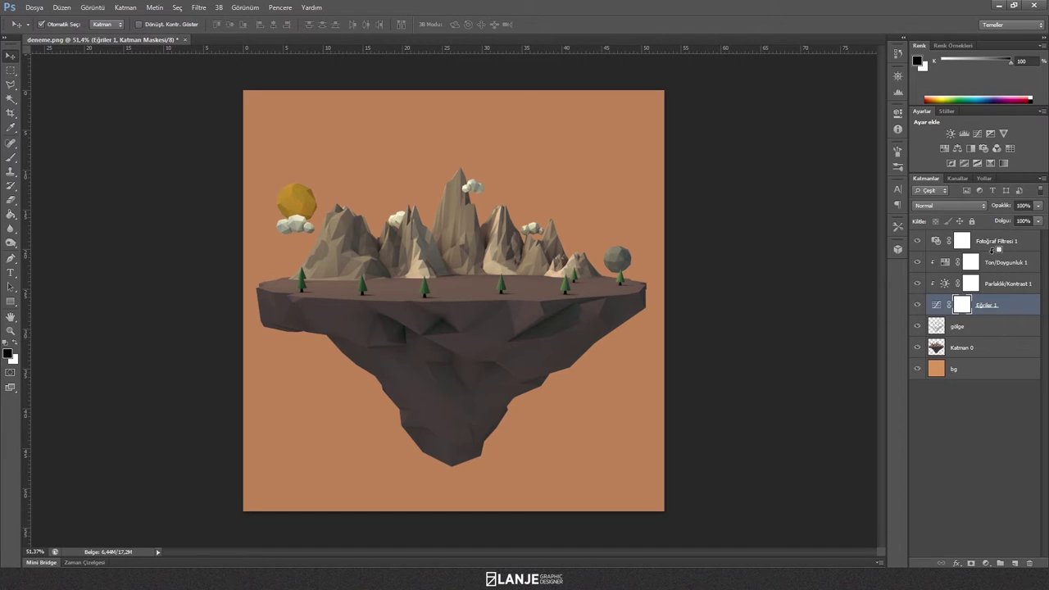
{"action": "left_click", "coordinate": [991, 288]}
{"action": "left_click", "coordinate": [992, 291], "text": "alt"}
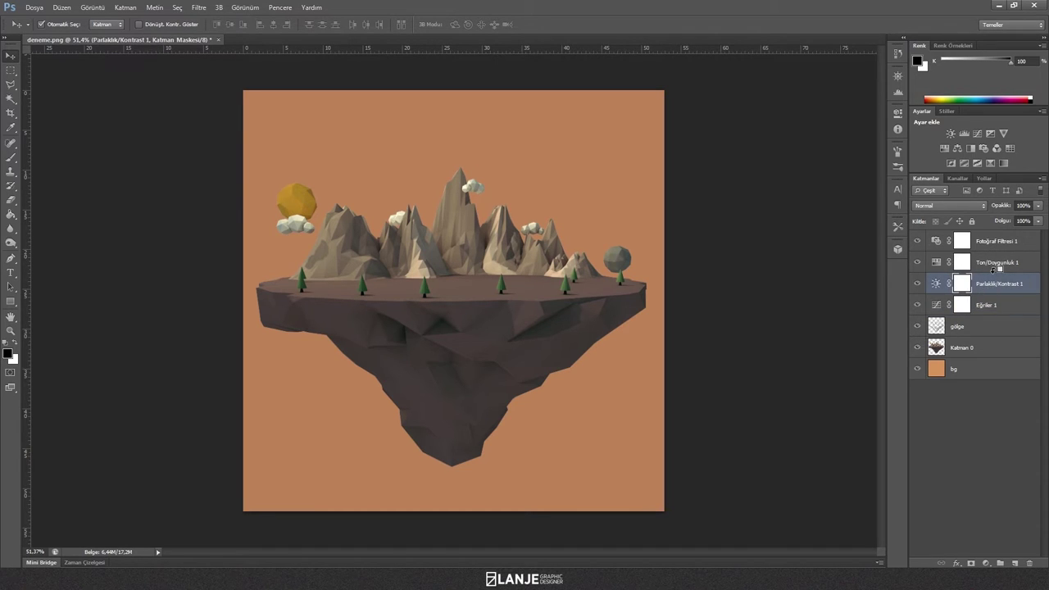
{"action": "left_click", "coordinate": [968, 467]}
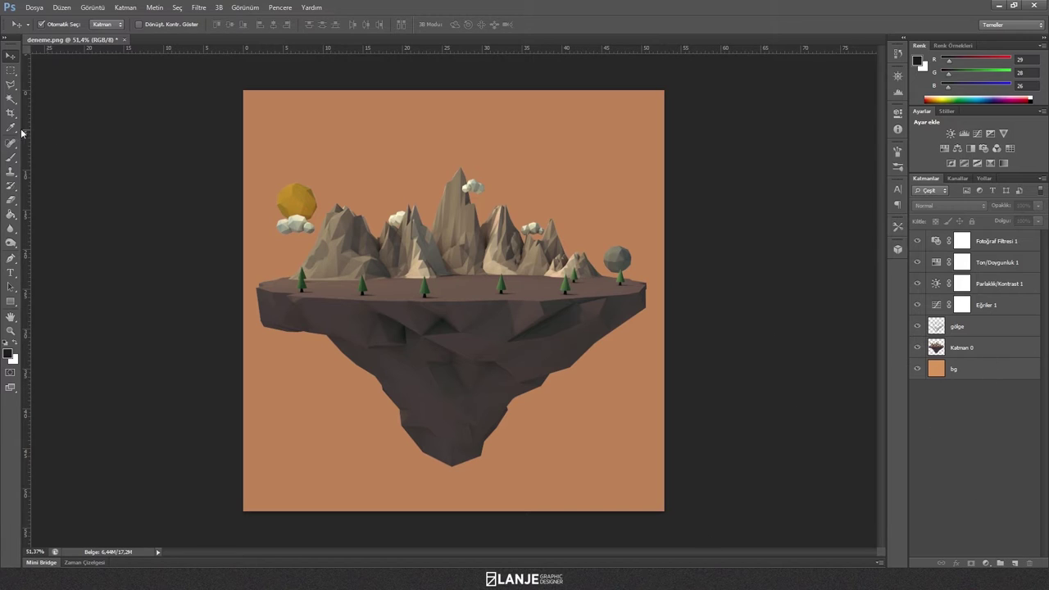
With the Gradient tool, edit the gradient's left stop to a light blue
{"action": "left_click_drag", "start_coordinate": [10, 214], "coordinate": [71, 239]}
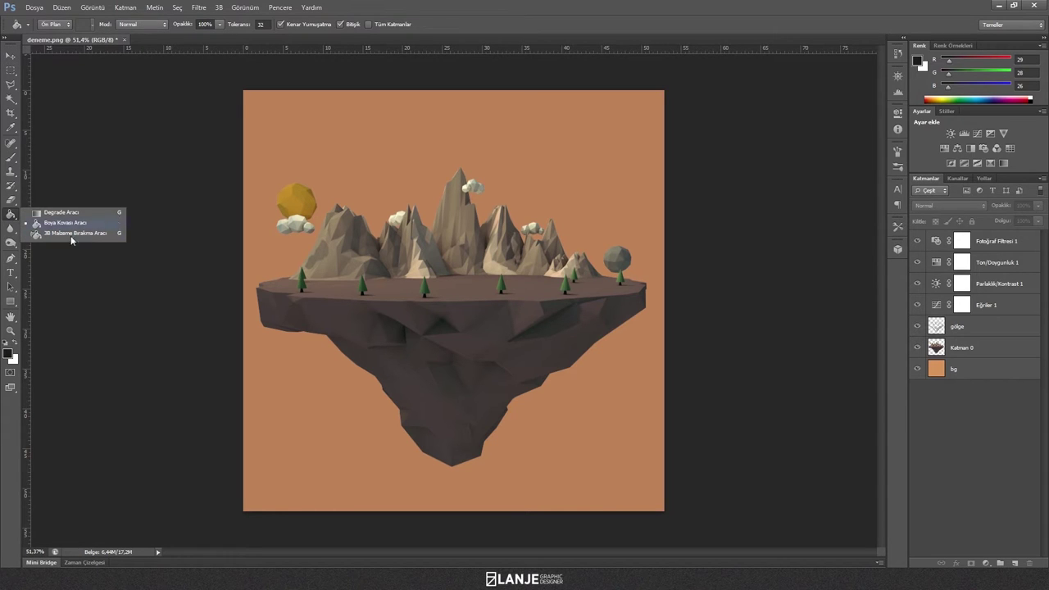
{"action": "left_click", "coordinate": [60, 213]}
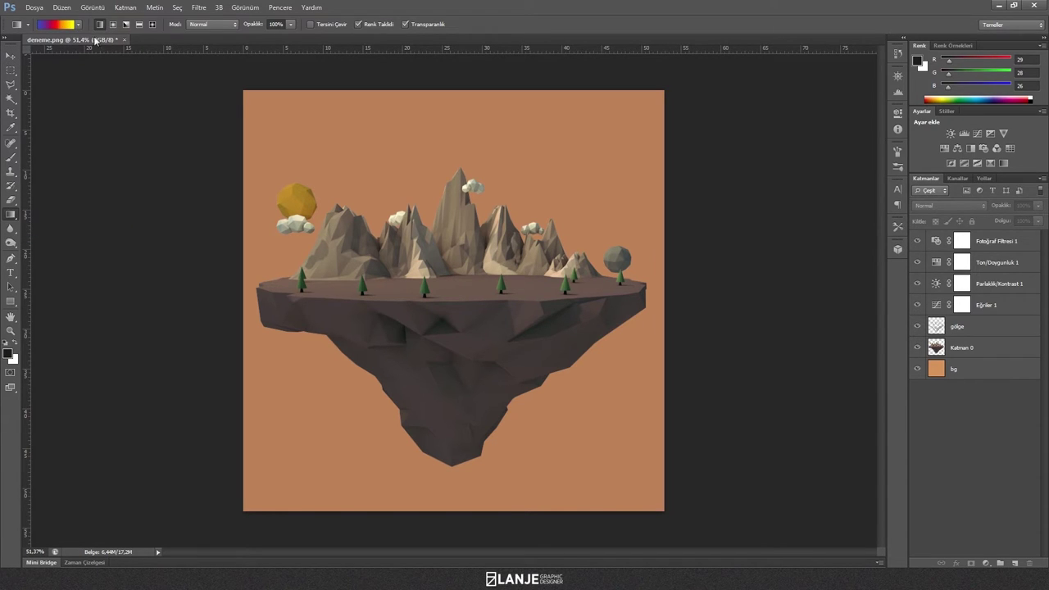
{"action": "left_click", "coordinate": [49, 24]}
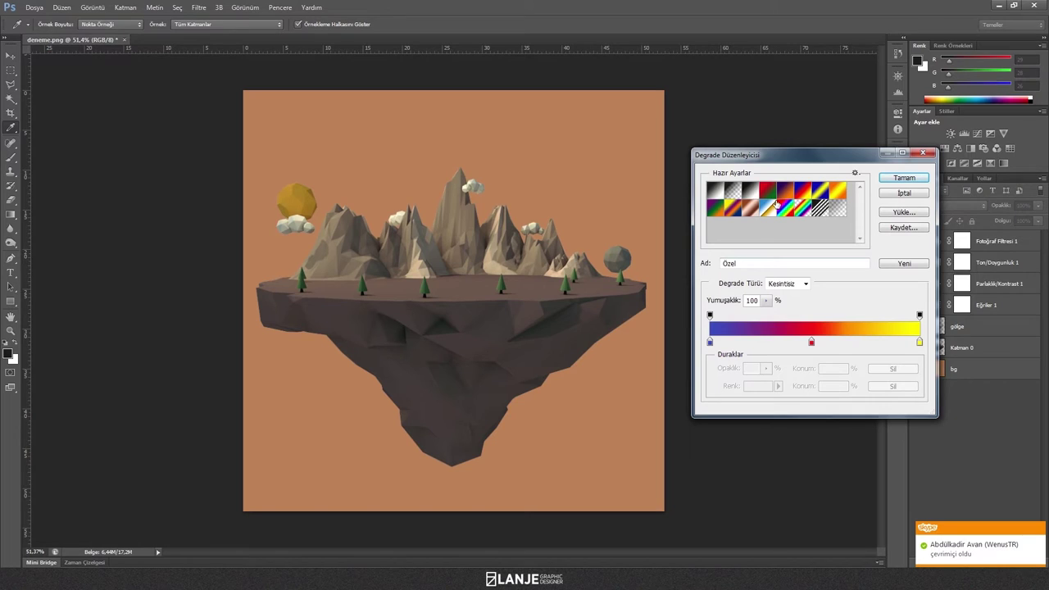
{"action": "double_click", "coordinate": [710, 344]}
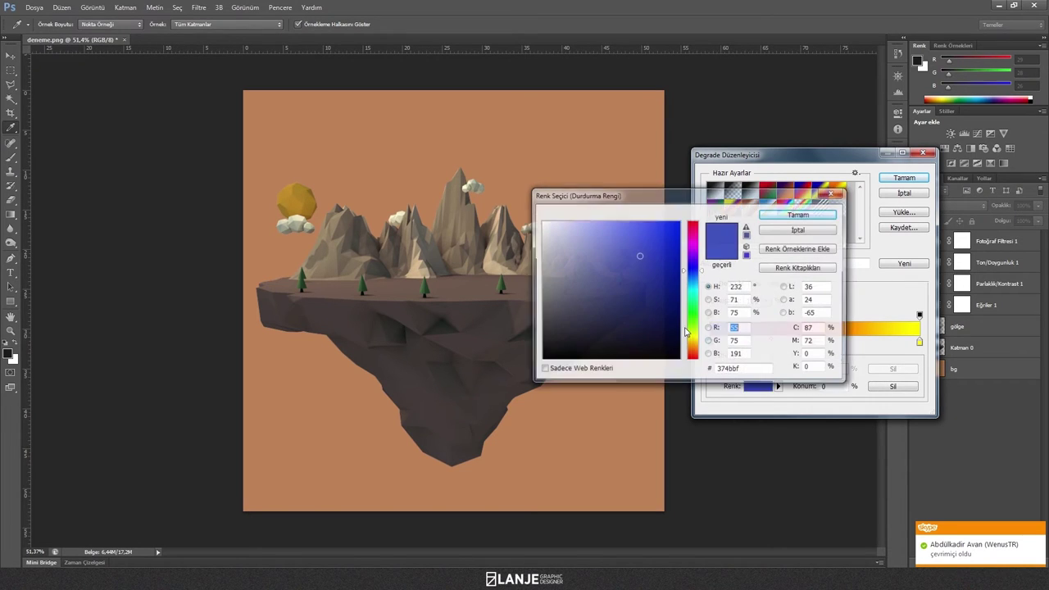
{"action": "left_click_drag", "start_coordinate": [649, 240], "coordinate": [618, 236]}
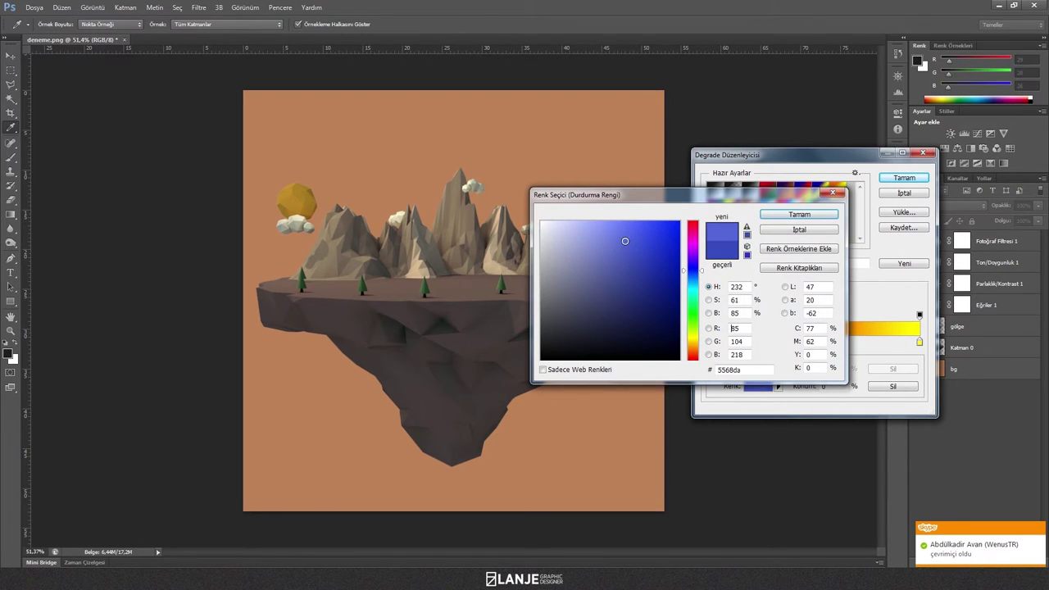
{"action": "left_click", "coordinate": [794, 216]}
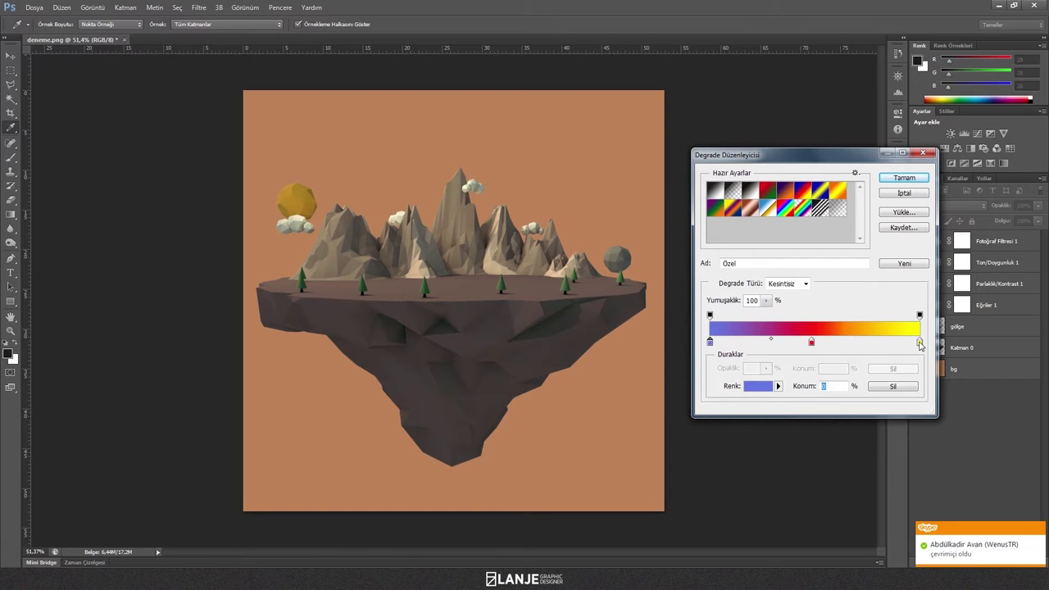
Change the gradient's right stop colour to pink
{"action": "double_click", "coordinate": [920, 344]}
{"action": "mouse_move", "coordinate": [696, 248]}
{"action": "left_mouse_down"}
{"action": "mouse_move", "coordinate": [696, 225]}
{"action": "mouse_move", "coordinate": [631, 230]}
{"action": "left_mouse_up"}
{"action": "left_click", "coordinate": [647, 248]}
{"action": "left_click", "coordinate": [697, 239]}
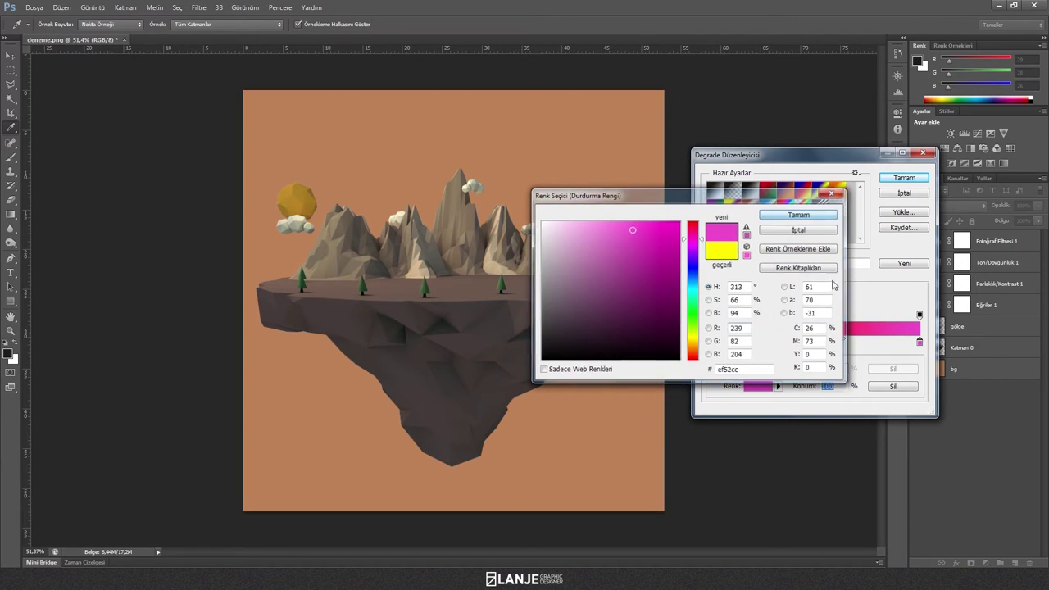
{"action": "left_click", "coordinate": [798, 215]}
Delete the middle red stop and make the remaining stop a lighter sky blue
{"action": "left_click", "coordinate": [811, 341]}
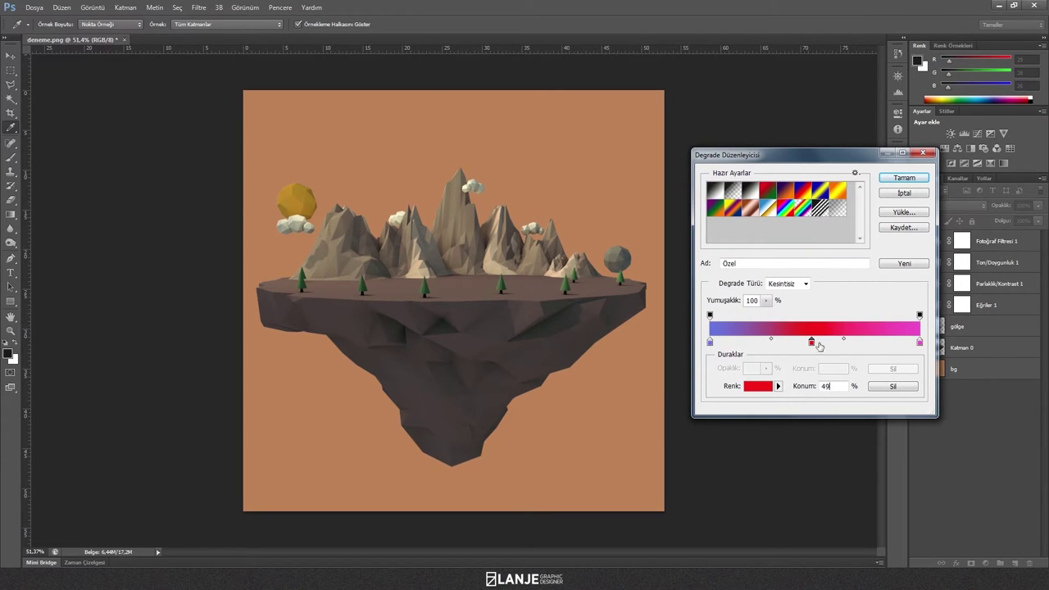
{"action": "key", "text": "BackSpace"}
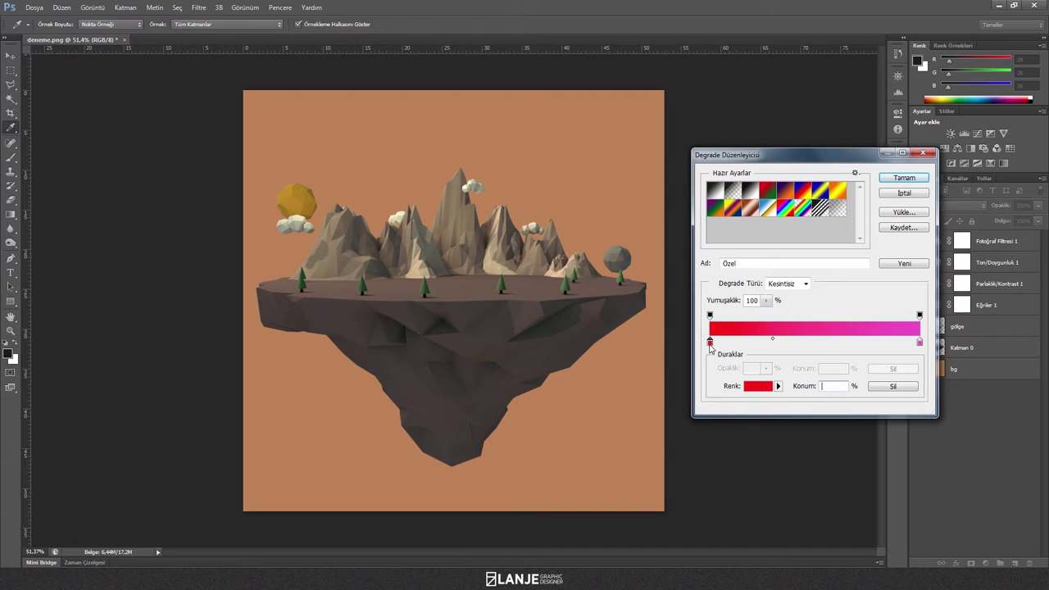
{"action": "left_click", "coordinate": [758, 386]}
{"action": "left_click", "coordinate": [695, 278]}
{"action": "left_click_drag", "start_coordinate": [695, 278], "coordinate": [695, 281]}
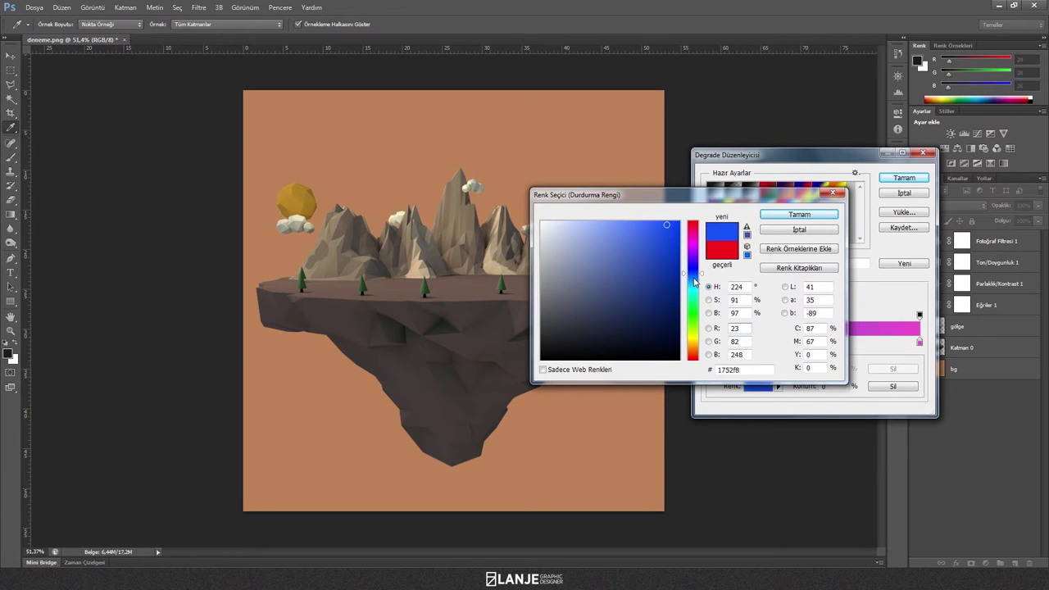
{"action": "left_click", "coordinate": [816, 216]}
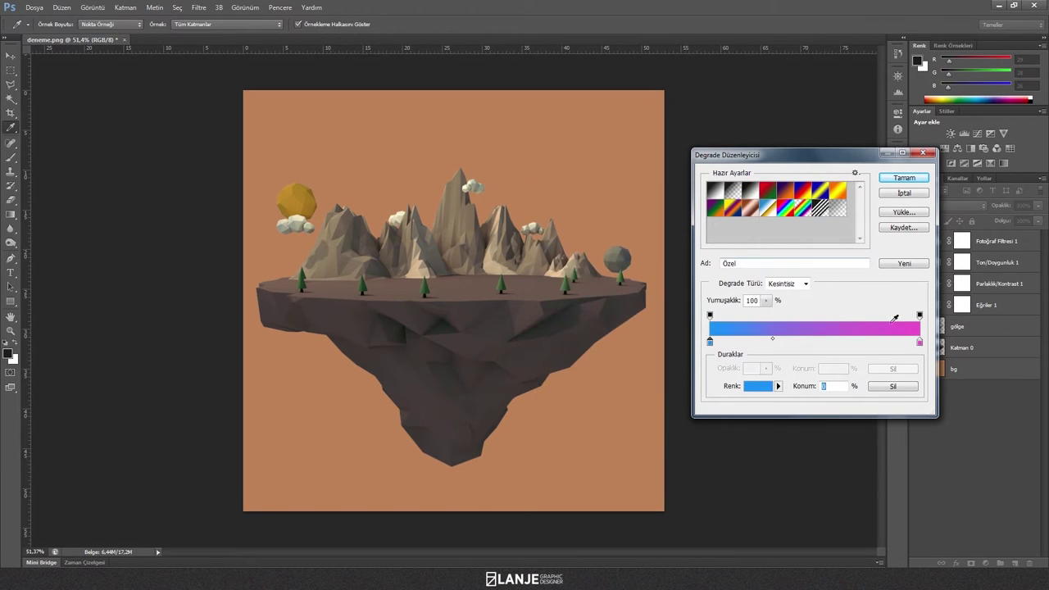
Set the right stop to an olive yellow-green and confirm the gradient
{"action": "double_click", "coordinate": [919, 342]}
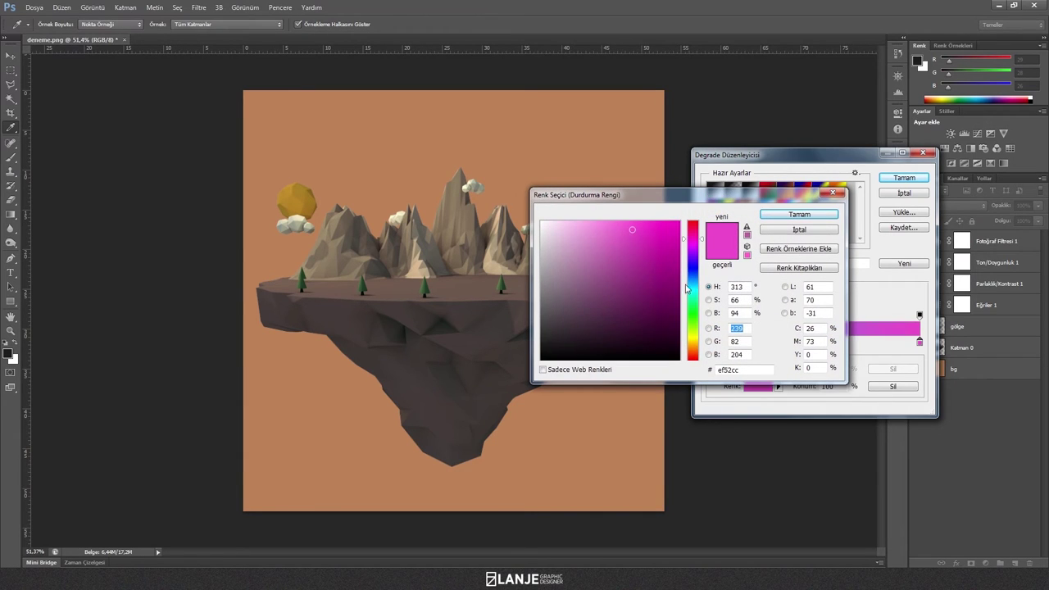
{"action": "left_click_drag", "start_coordinate": [694, 324], "coordinate": [695, 338]}
{"action": "left_click_drag", "start_coordinate": [656, 262], "coordinate": [634, 249]}
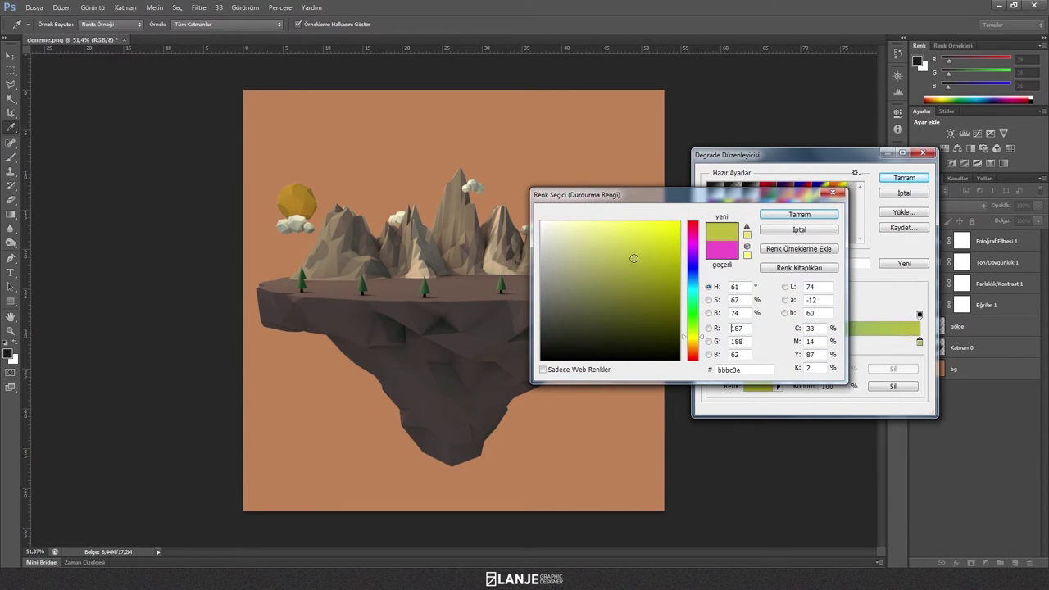
{"action": "left_click", "coordinate": [797, 214]}
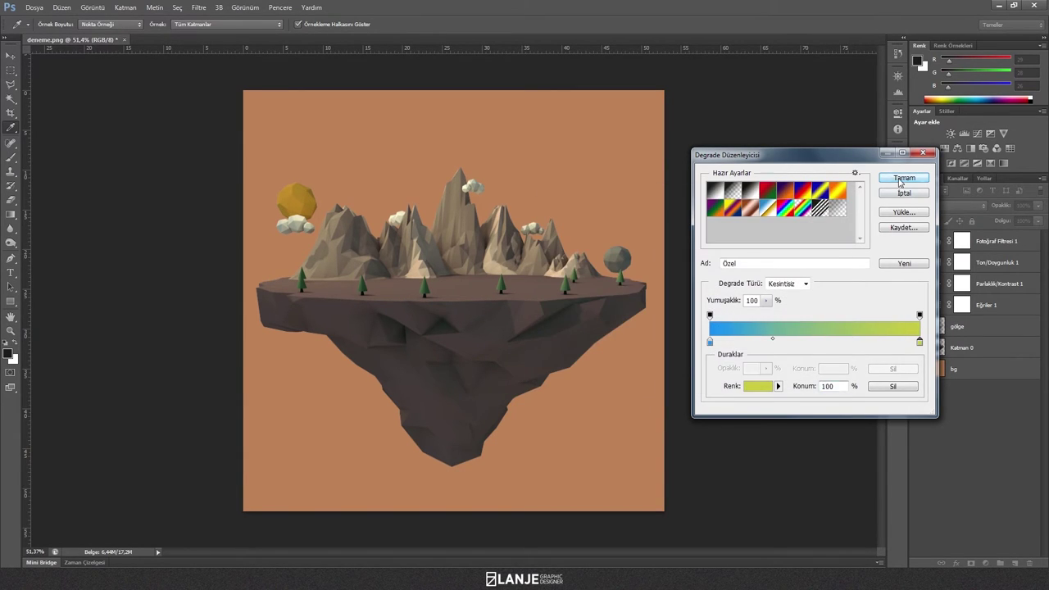
{"action": "left_click", "coordinate": [901, 178]}
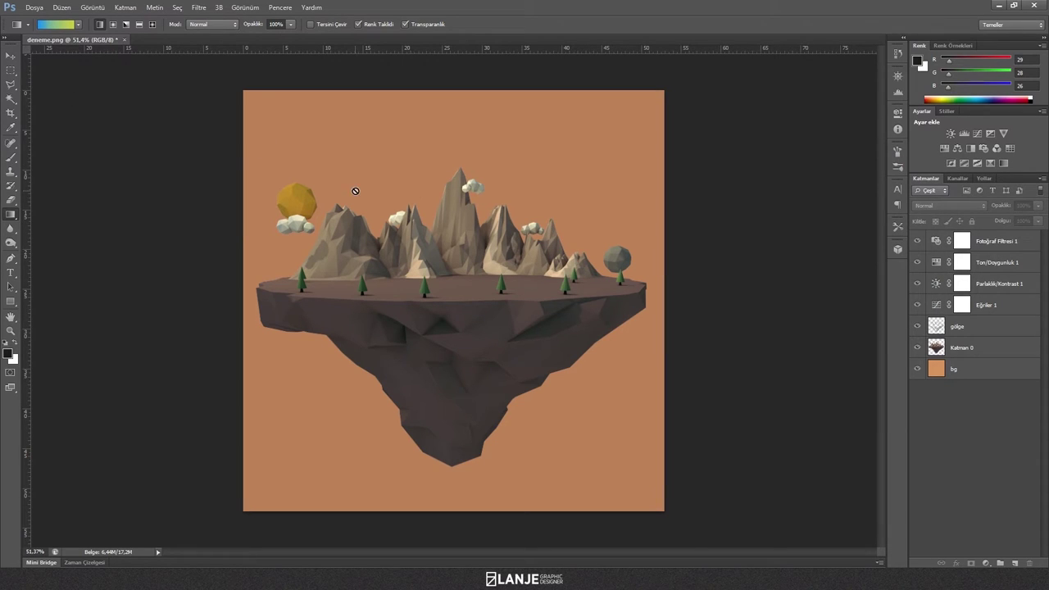
Add Katman 1 below Eğriler 1 and fill it with a diagonal yellow-to-blue gradient
{"action": "left_click", "coordinate": [1014, 563]}
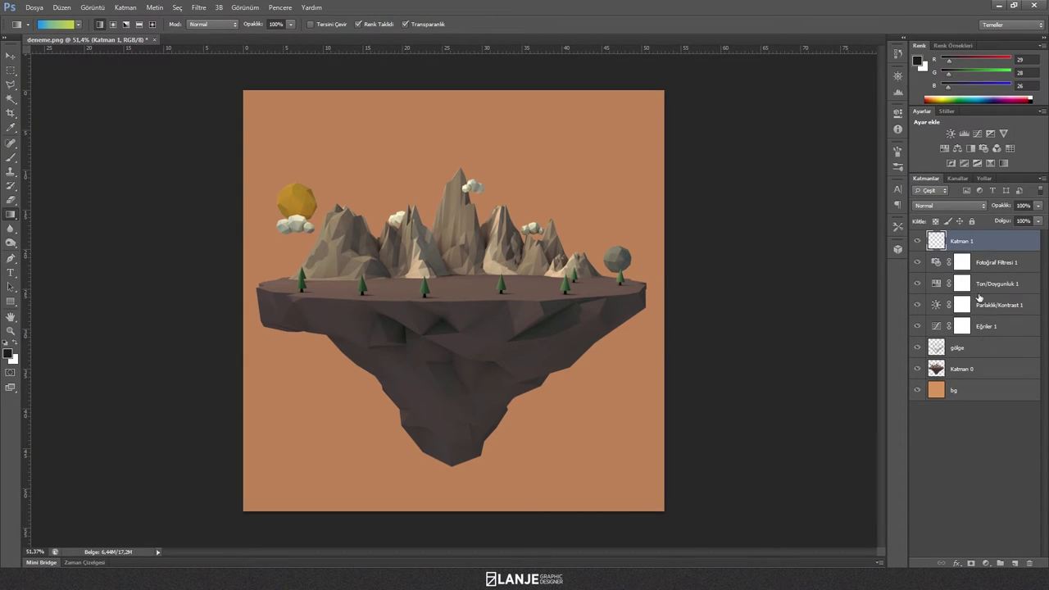
{"action": "left_click_drag", "start_coordinate": [987, 250], "coordinate": [983, 332]}
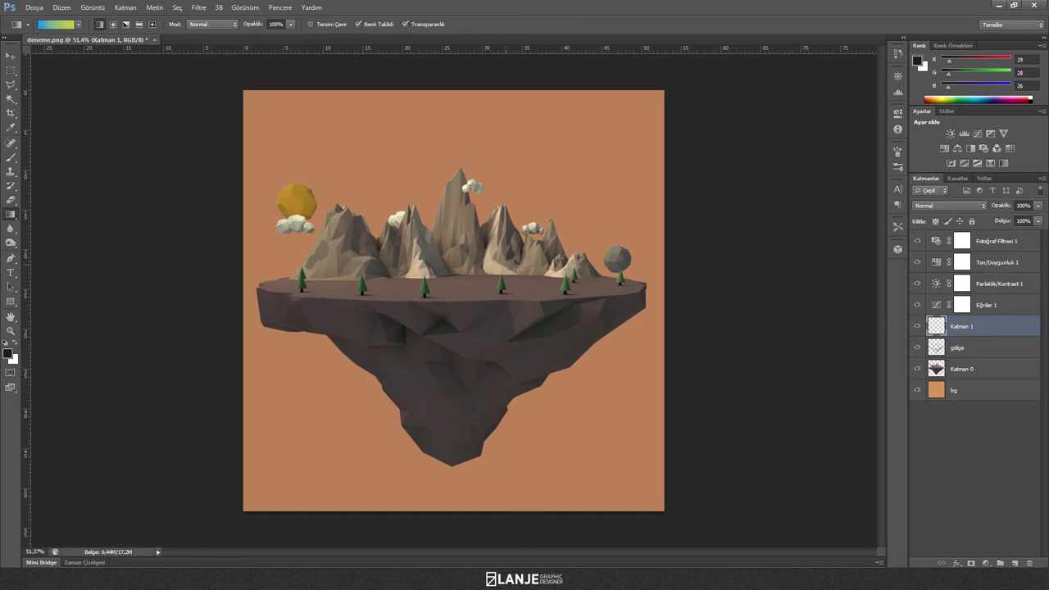
{"action": "mouse_move", "coordinate": [358, 188]}
{"action": "left_mouse_down"}
{"action": "mouse_move", "coordinate": [401, 250]}
{"action": "mouse_move", "coordinate": [592, 415]}
{"action": "left_mouse_up"}
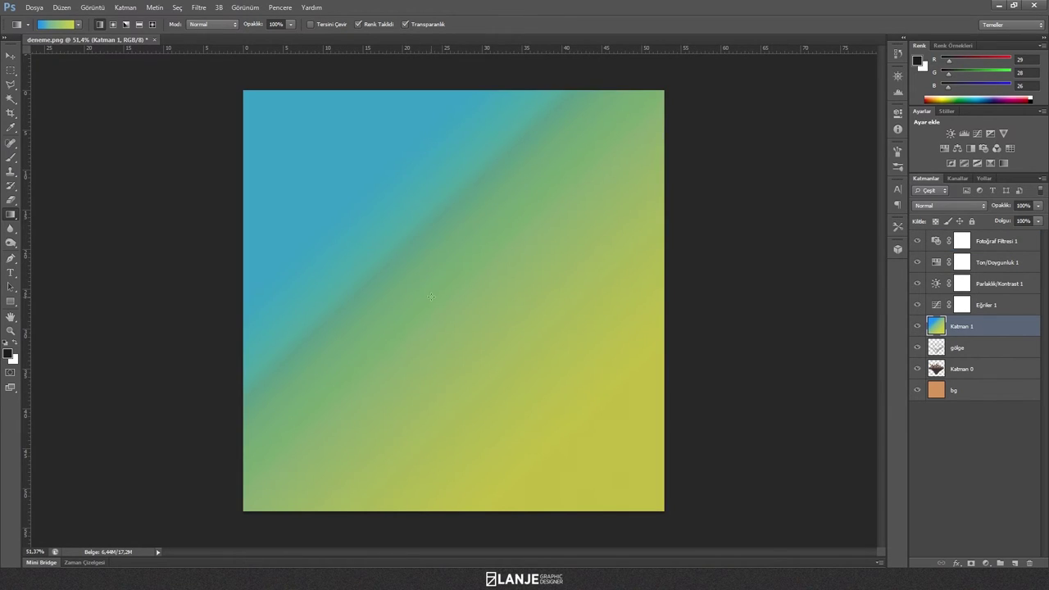
{"action": "left_click_drag", "start_coordinate": [467, 403], "coordinate": [506, 245], "text": "alt"}
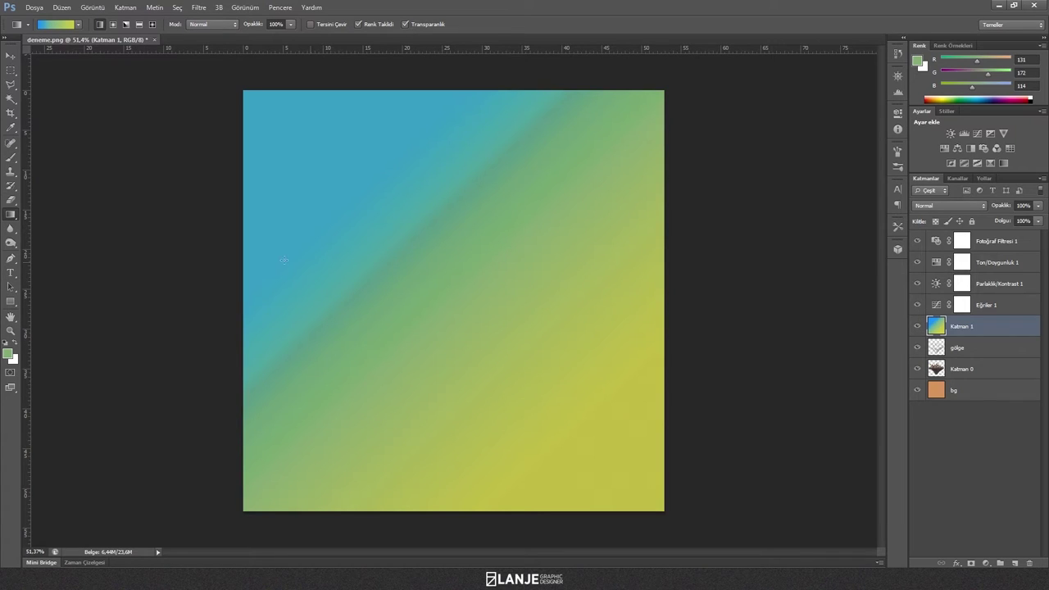
{"action": "left_click_drag", "start_coordinate": [434, 223], "coordinate": [434, 272]}
{"action": "left_click_drag", "start_coordinate": [434, 398], "coordinate": [435, 244]}
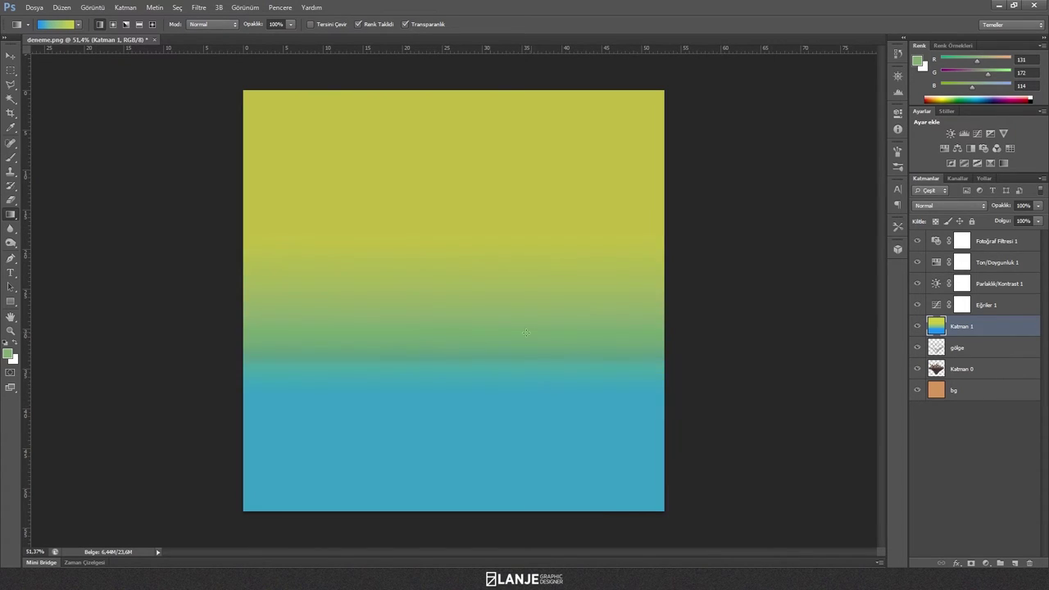
{"action": "left_click_drag", "start_coordinate": [525, 315], "coordinate": [365, 315]}
{"action": "left_click_drag", "start_coordinate": [612, 319], "coordinate": [305, 212]}
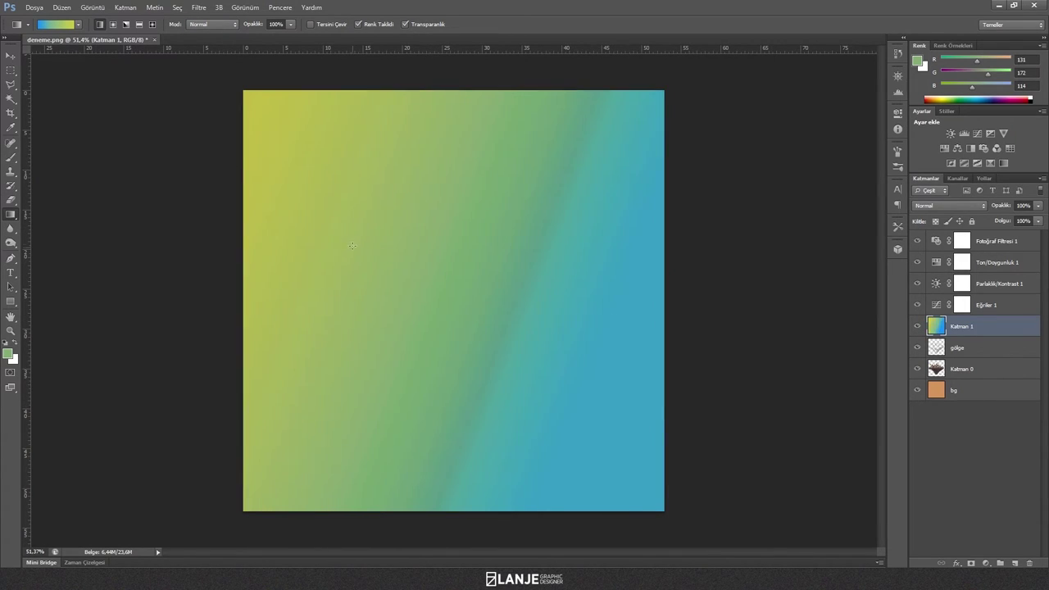
Give Katman 1 the Yumuşak Işık blend mode and 50% opacity, then switch to Move tool
{"action": "left_click", "coordinate": [948, 205]}
{"action": "left_click", "coordinate": [918, 293]}
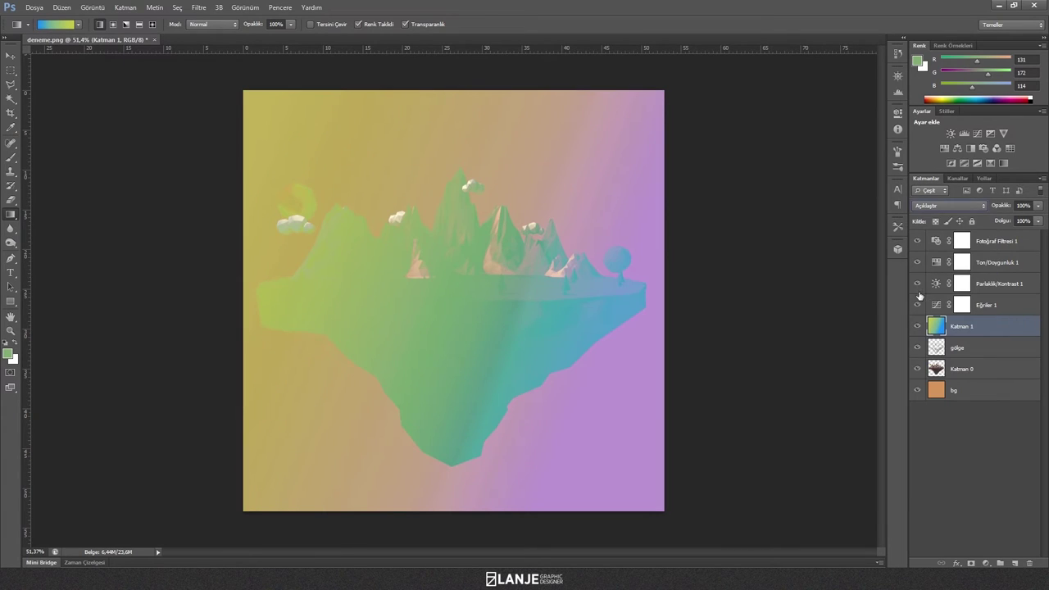
{"action": "left_click", "coordinate": [949, 205]}
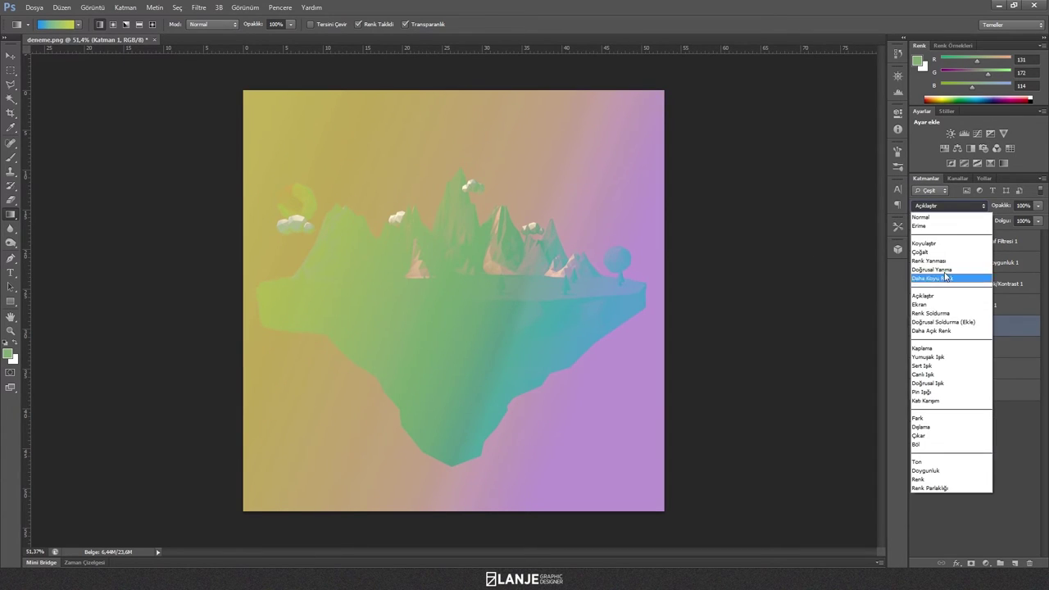
{"action": "left_click", "coordinate": [939, 357]}
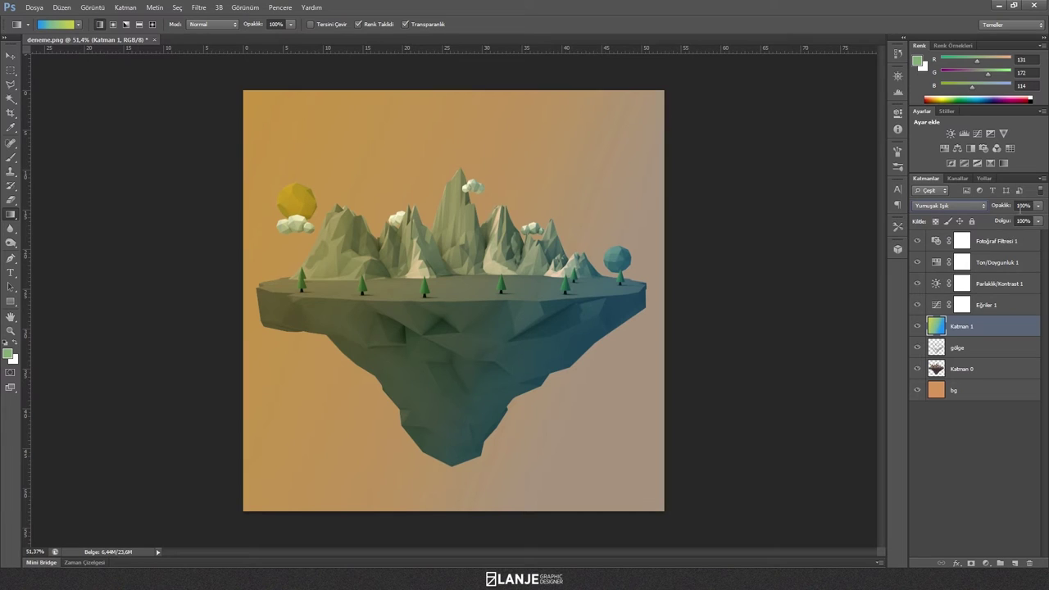
{"action": "left_click", "coordinate": [1024, 205]}
{"action": "type", "text": "50"}
{"action": "key", "text": "Return"}
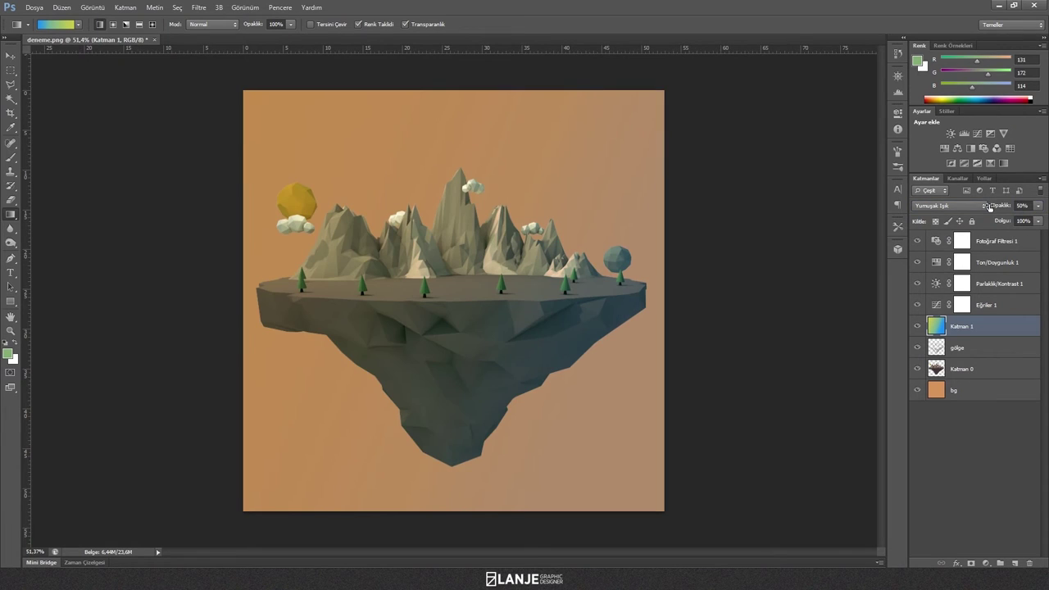
{"action": "left_click", "coordinate": [10, 54]}
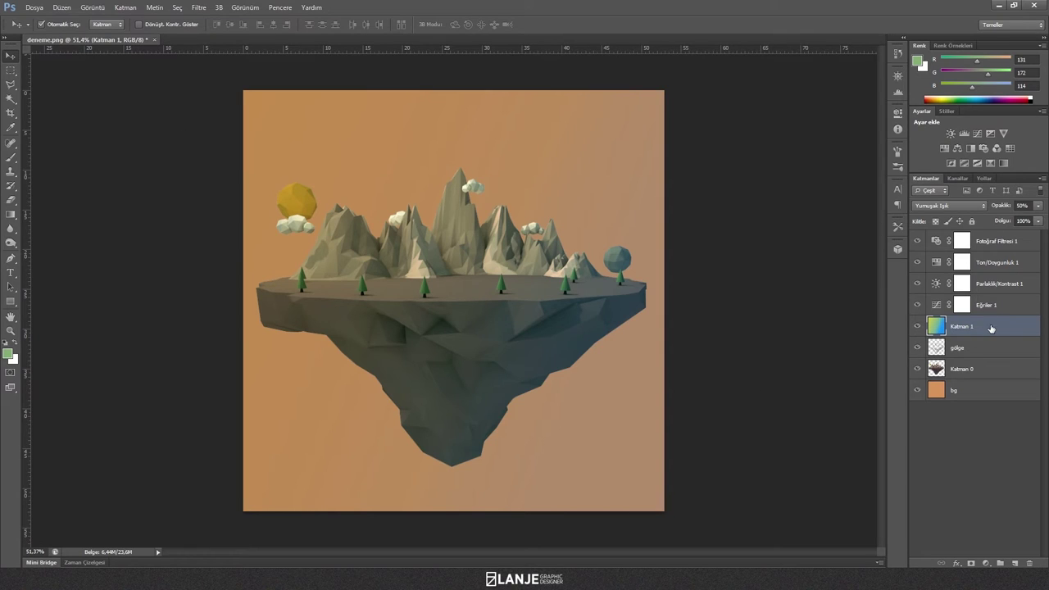
{"action": "left_click", "coordinate": [955, 439]}
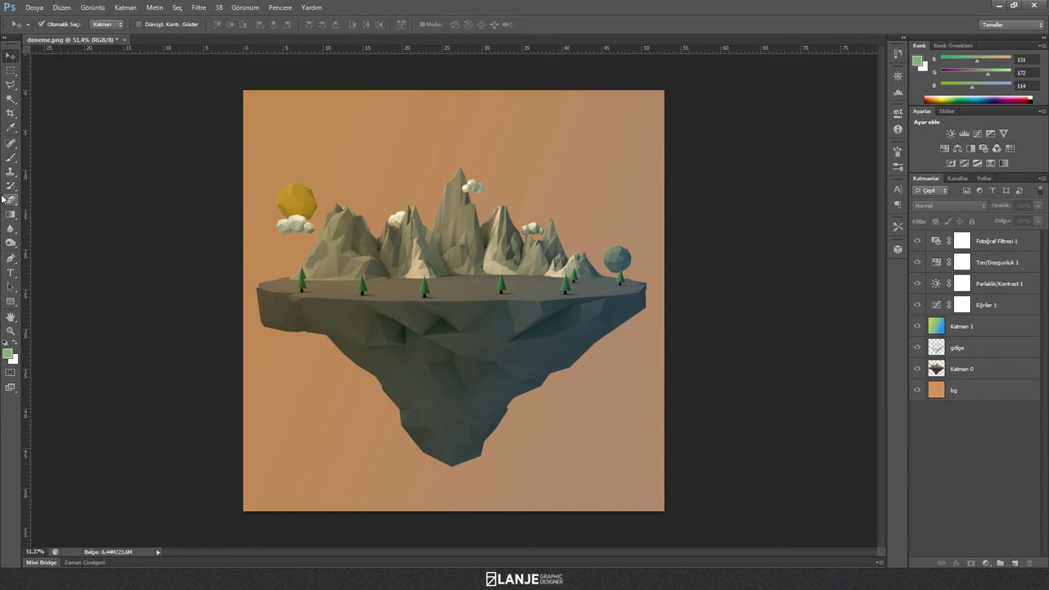
Draw a light peach rectangle banner over the island's lower part
{"action": "left_click", "coordinate": [11, 300]}
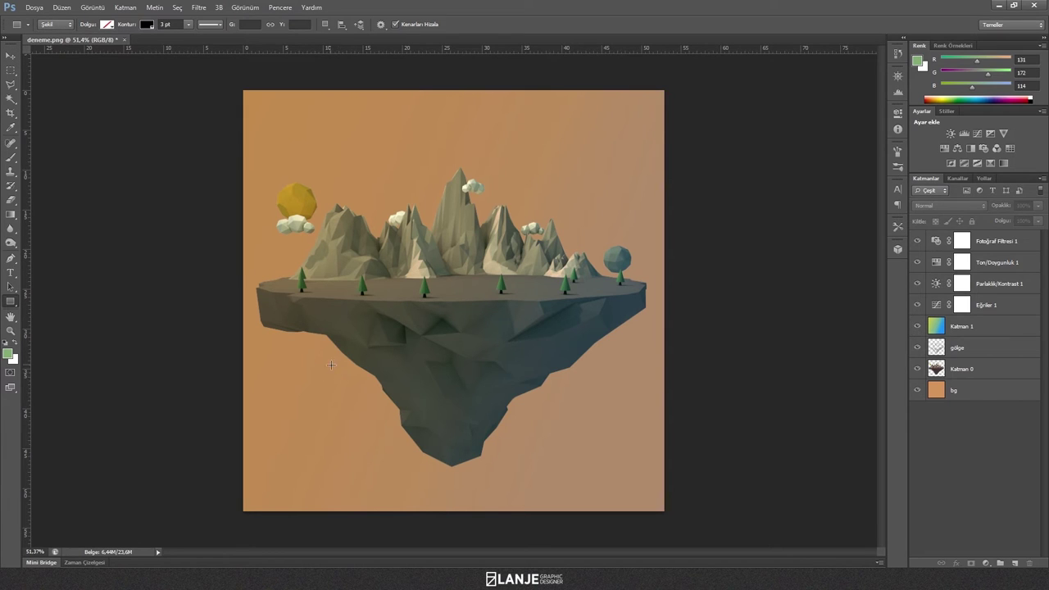
{"action": "left_click_drag", "start_coordinate": [331, 365], "coordinate": [568, 426]}
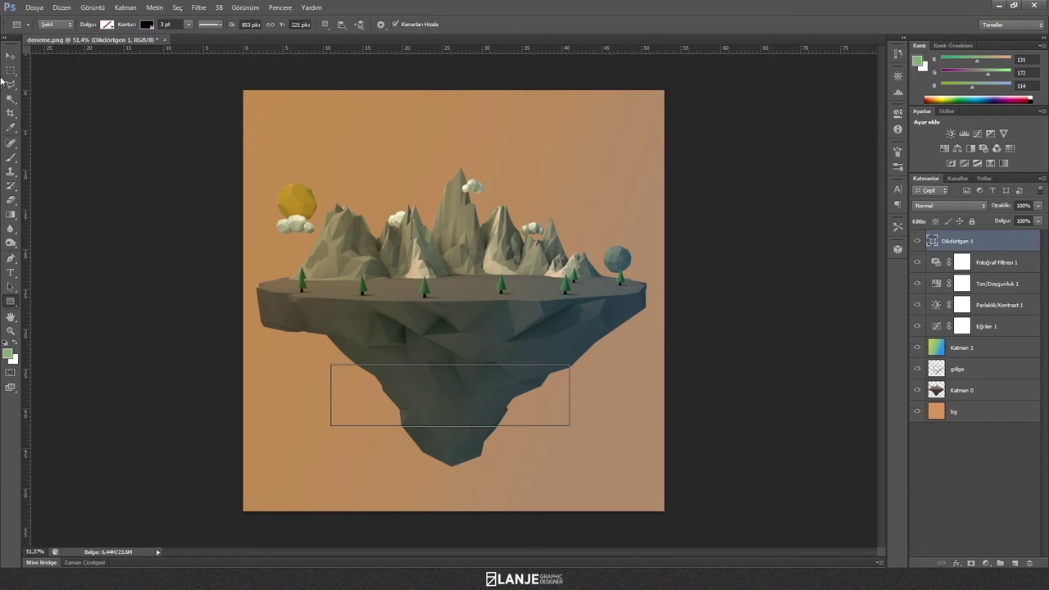
{"action": "left_click", "coordinate": [107, 24]}
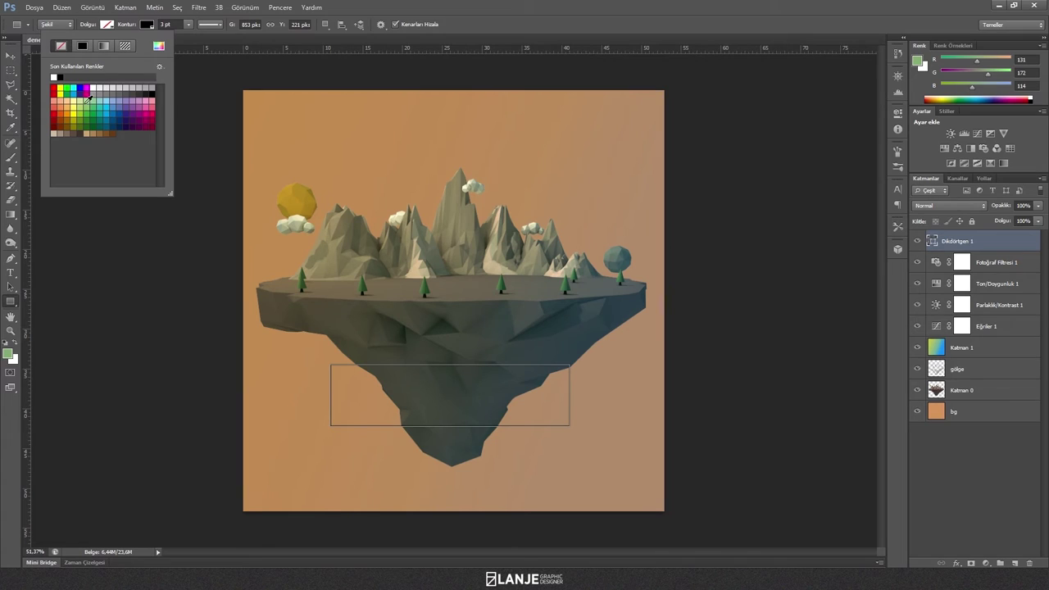
{"action": "left_click", "coordinate": [66, 101]}
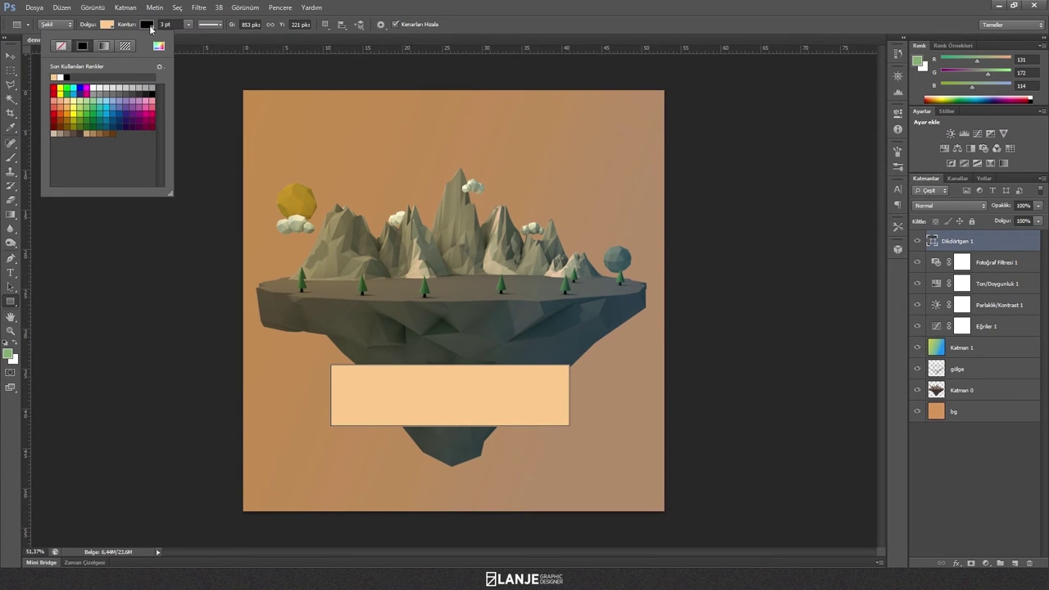
Remove the banner's outline and nudge it slightly right and down
{"action": "left_click", "coordinate": [147, 25]}
{"action": "left_click", "coordinate": [100, 46]}
{"action": "left_click", "coordinate": [36, 104]}
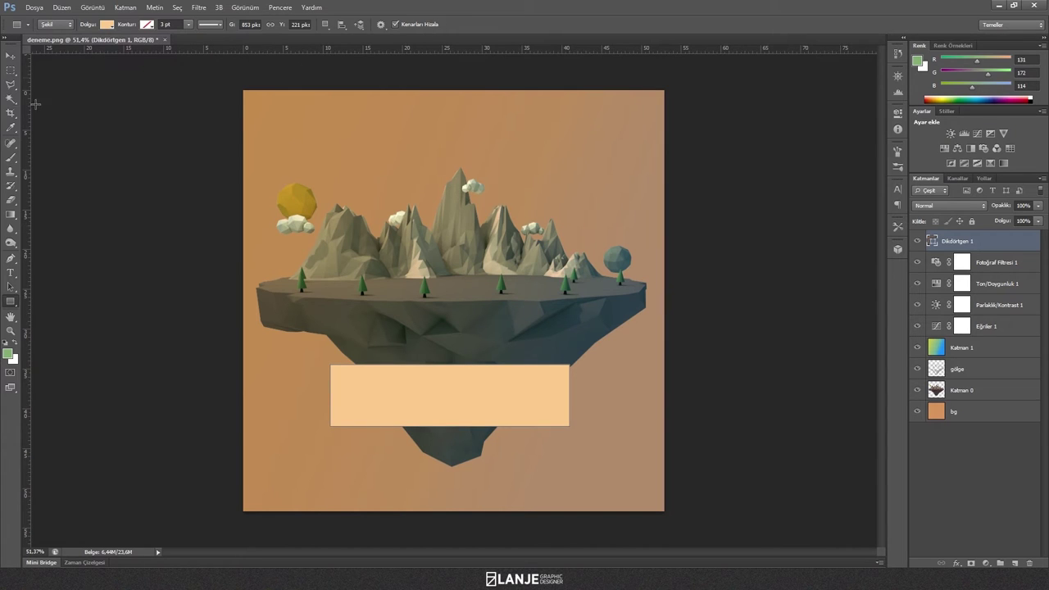
{"action": "left_click", "coordinate": [11, 55]}
{"action": "left_click_drag", "start_coordinate": [425, 389], "coordinate": [434, 408]}
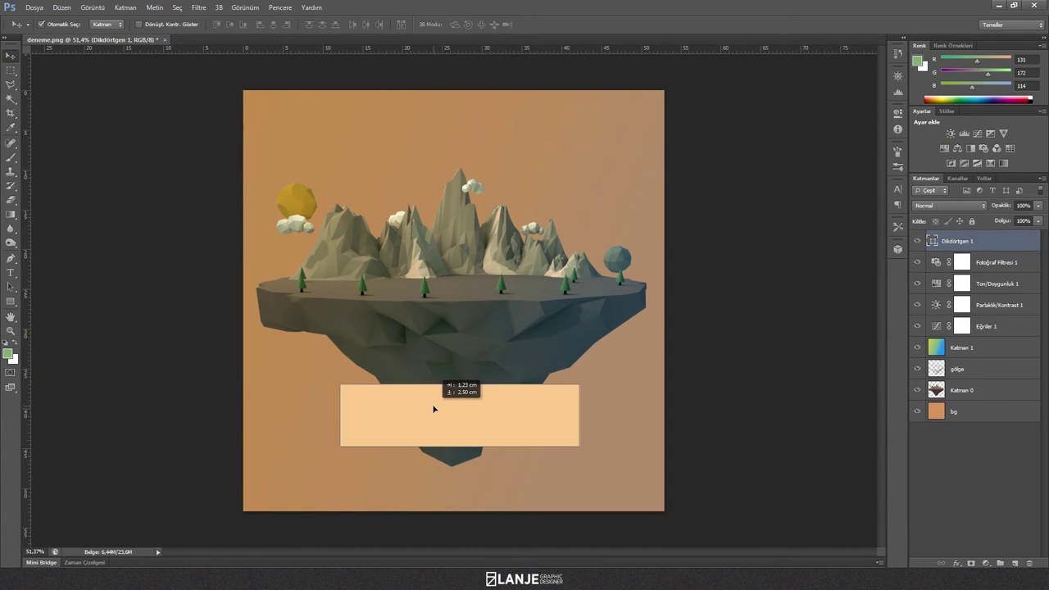
{"action": "left_click", "coordinate": [1016, 242], "text": "ctrl"}
Rasterize the Dikdörtgen 1 banner layer and set its opacity to 70%
{"action": "right_click", "coordinate": [1001, 249]}
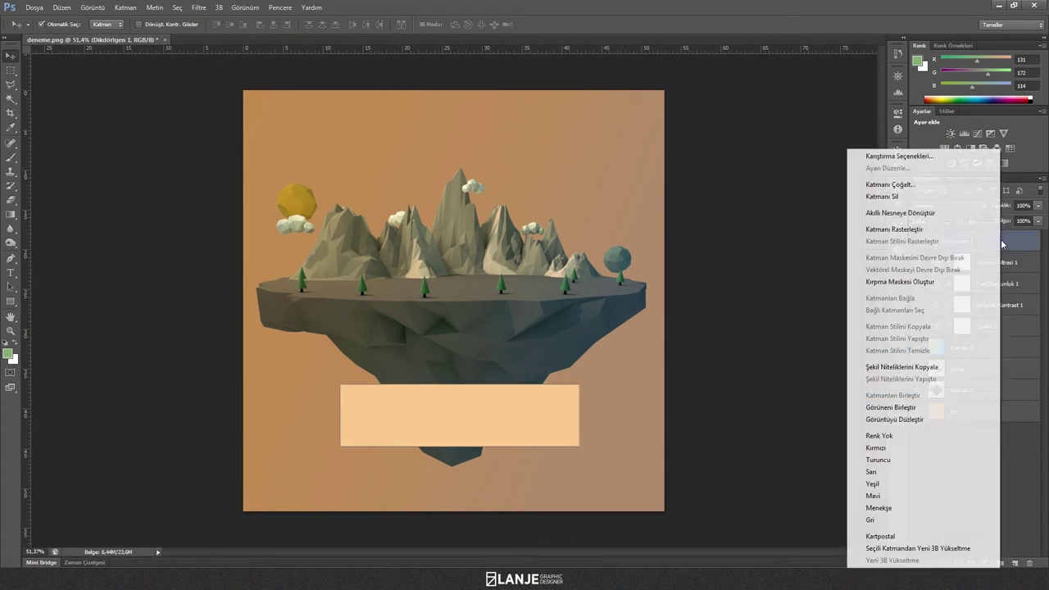
{"action": "left_click", "coordinate": [1016, 400]}
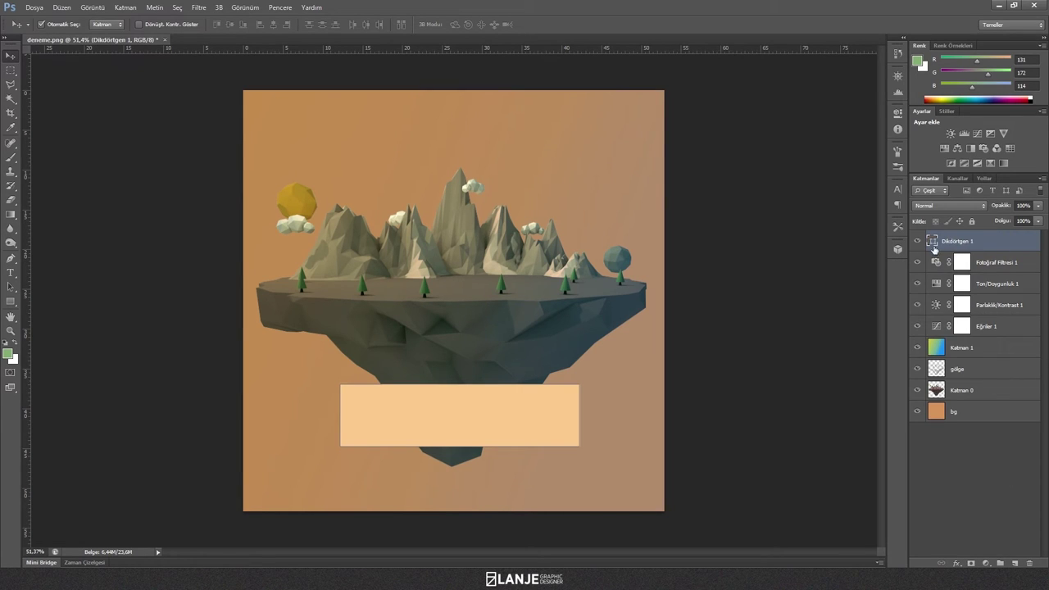
{"action": "right_click", "coordinate": [1009, 247]}
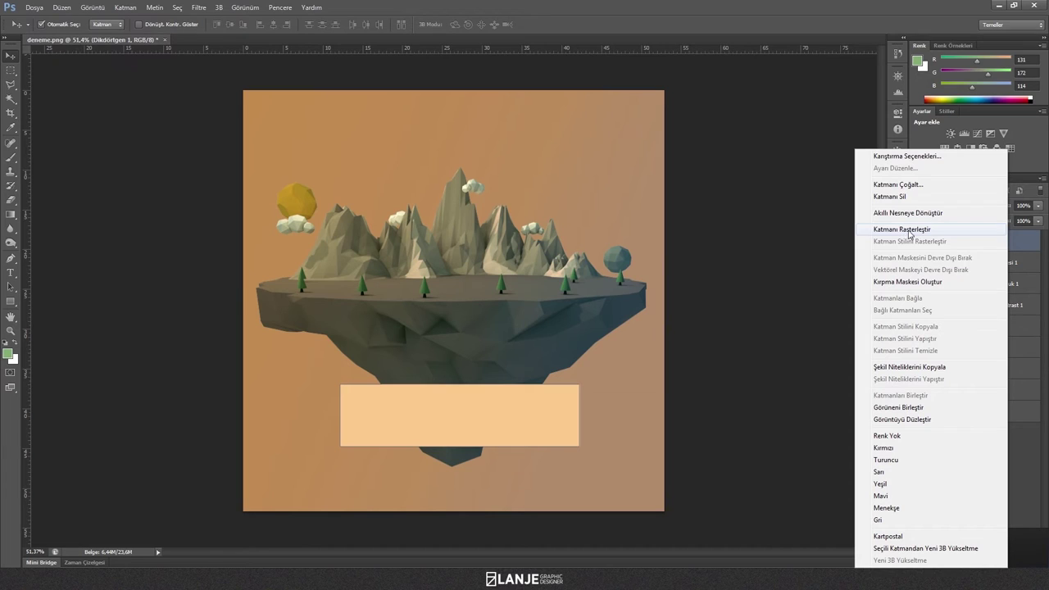
{"action": "left_click", "coordinate": [943, 235]}
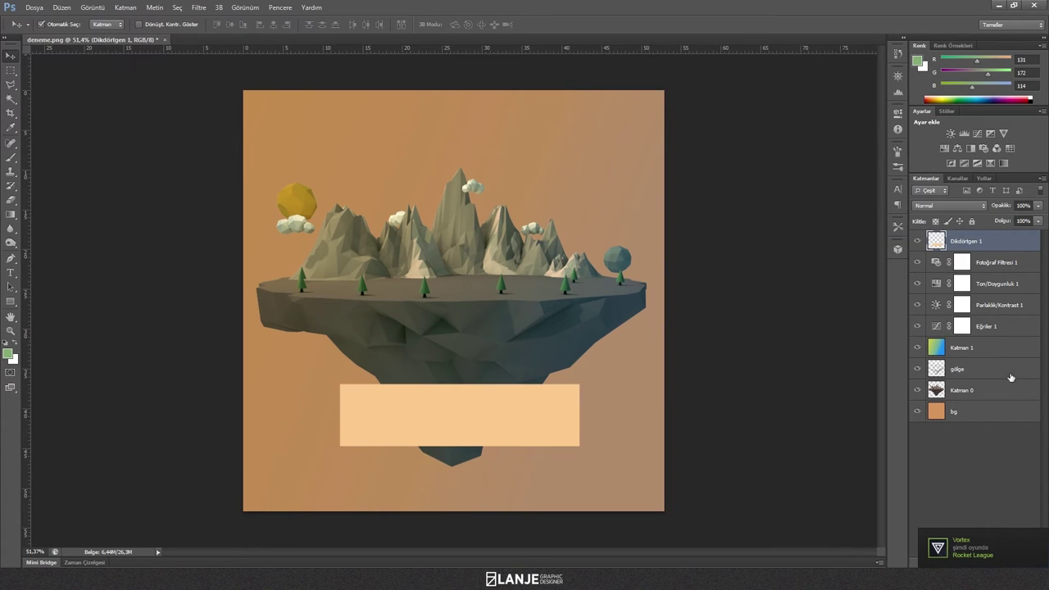
{"action": "left_click", "coordinate": [1023, 206]}
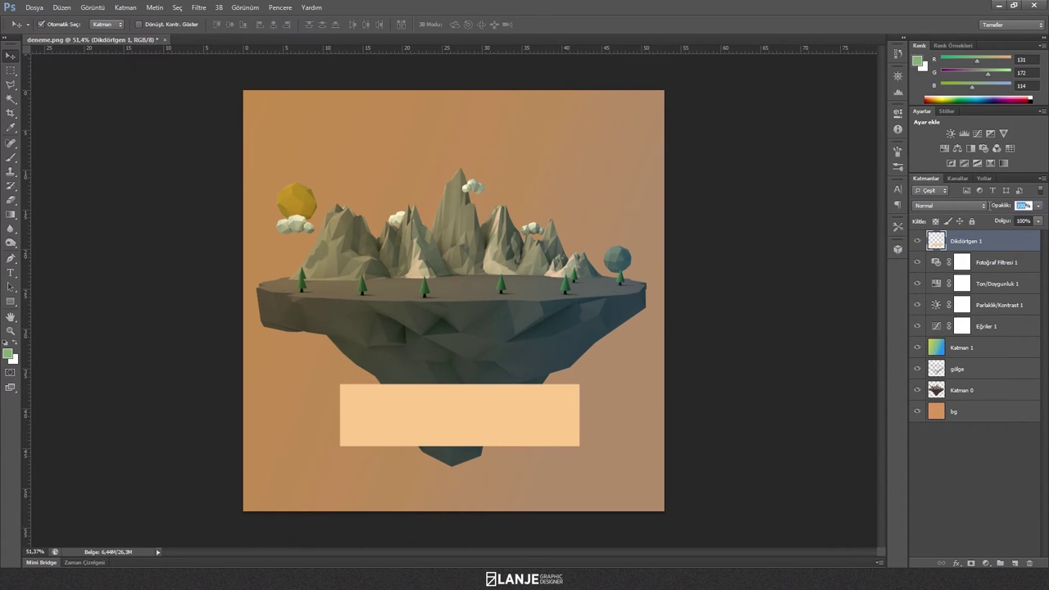
{"action": "type", "text": "70"}
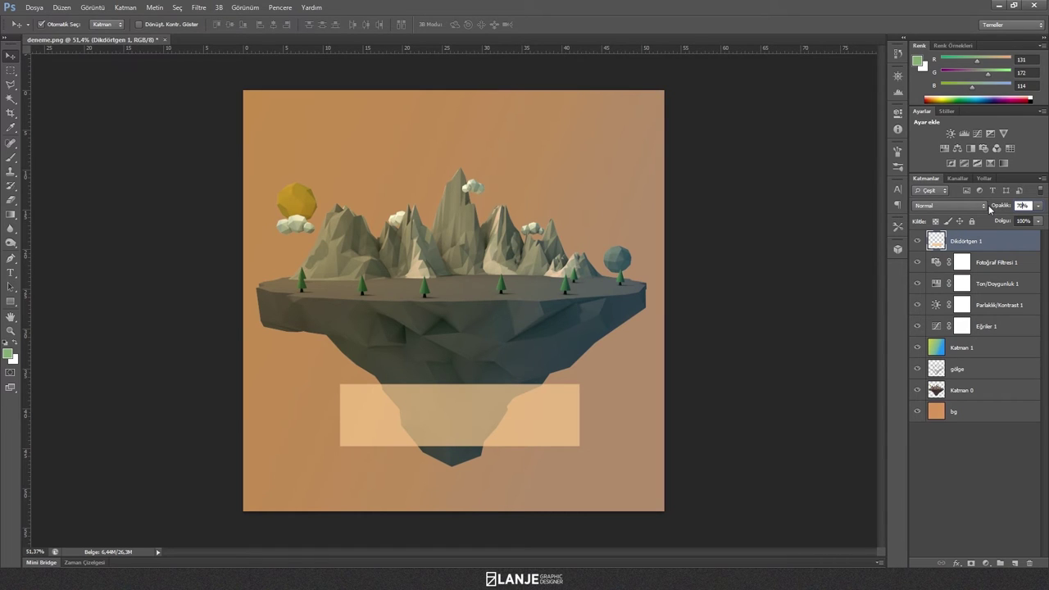
Move the banner below the adjustment layers, just above Katman 1, at 90% opacity
{"action": "left_click", "coordinate": [972, 471]}
{"action": "mouse_move", "coordinate": [975, 245]}
{"action": "left_mouse_down"}
{"action": "mouse_move", "coordinate": [969, 337]}
{"action": "mouse_move", "coordinate": [969, 327]}
{"action": "left_mouse_up"}
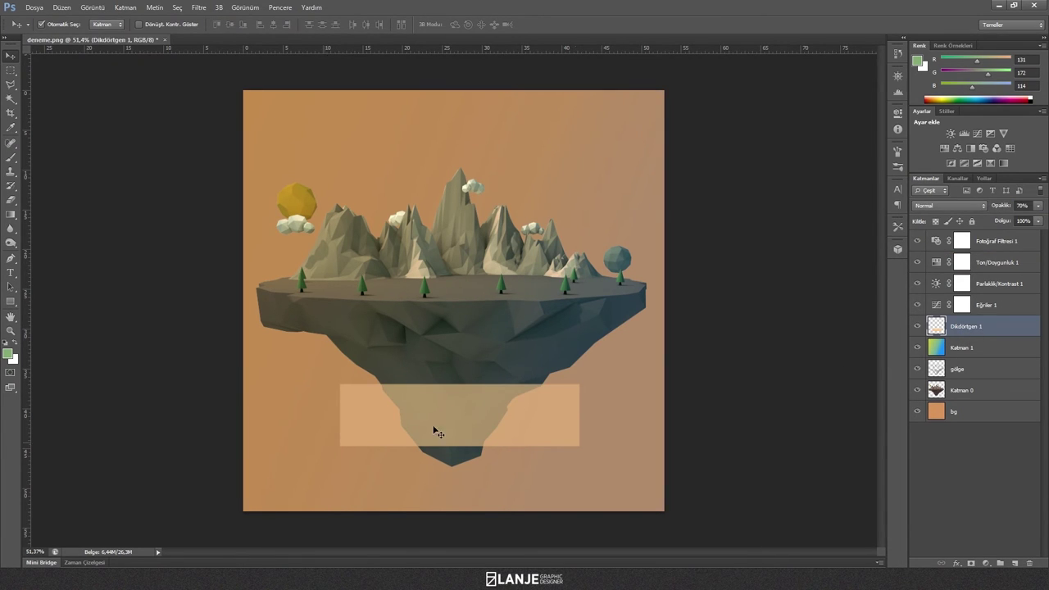
{"action": "left_click", "coordinate": [1023, 205]}
{"action": "type", "text": "90"}
{"action": "key", "text": "Return"}
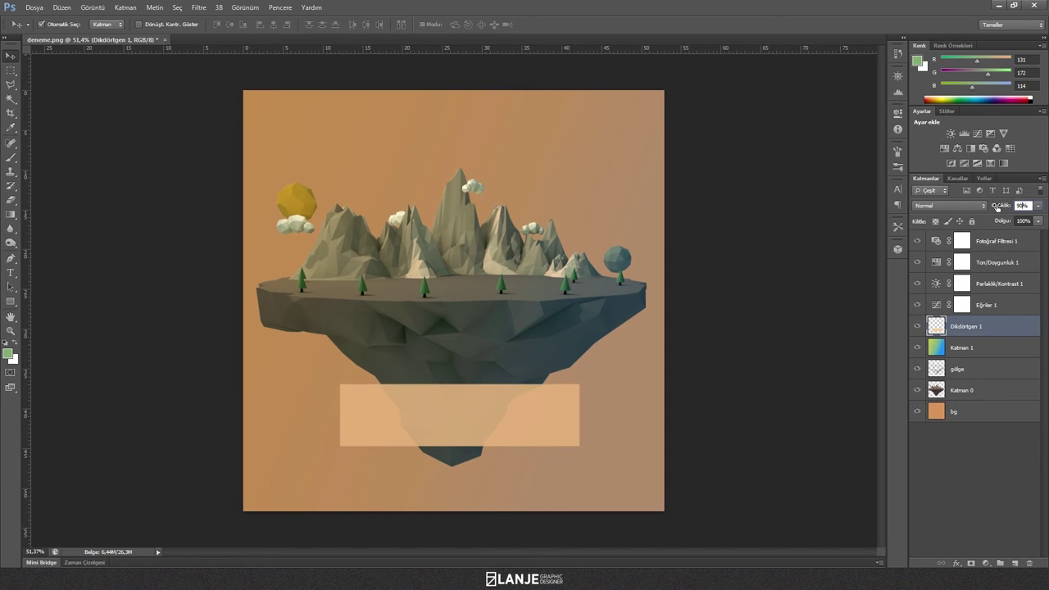
{"action": "mouse_move", "coordinate": [997, 207]}
{"action": "left_mouse_down"}
{"action": "mouse_move", "coordinate": [987, 206]}
{"action": "mouse_move", "coordinate": [997, 206]}
{"action": "left_mouse_up"}
{"action": "left_click", "coordinate": [1006, 488]}
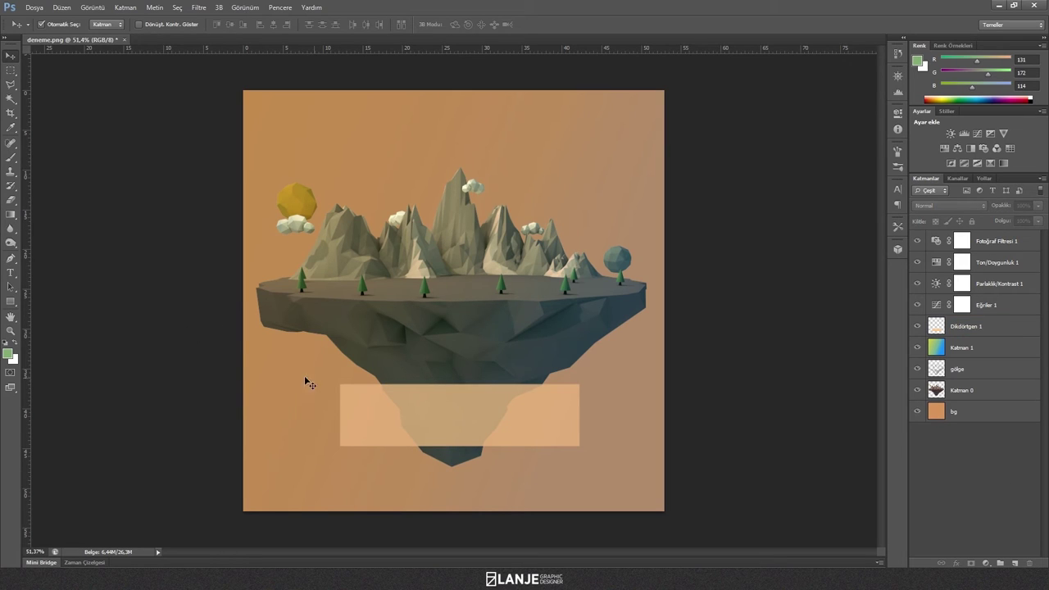
Add a new empty layer below Katman 1, then delete it again
{"action": "left_click", "coordinate": [983, 347]}
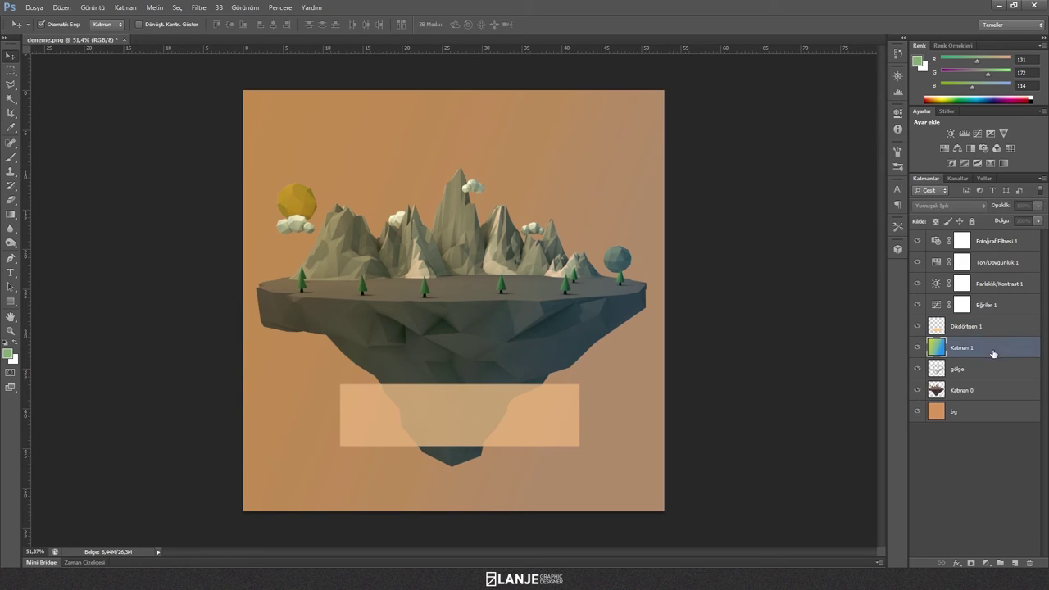
{"action": "left_click", "coordinate": [1014, 563]}
{"action": "left_click_drag", "start_coordinate": [987, 354], "coordinate": [989, 377]}
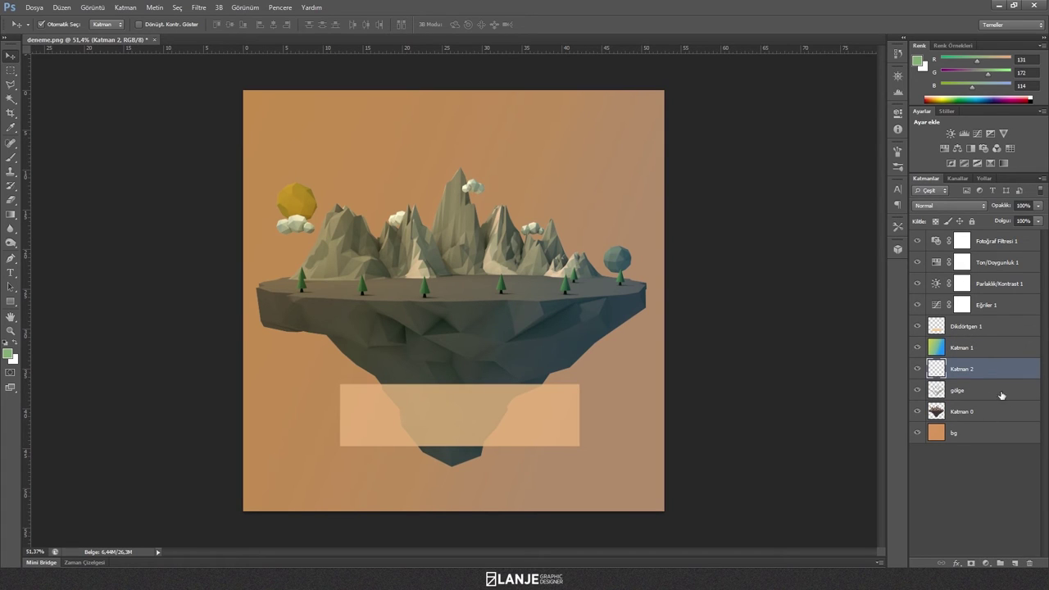
{"action": "key", "text": "Delete"}
Add a Gradient Map above gölge using the Black-White preset with a dark 252525 right stop
{"action": "left_click", "coordinate": [986, 563]}
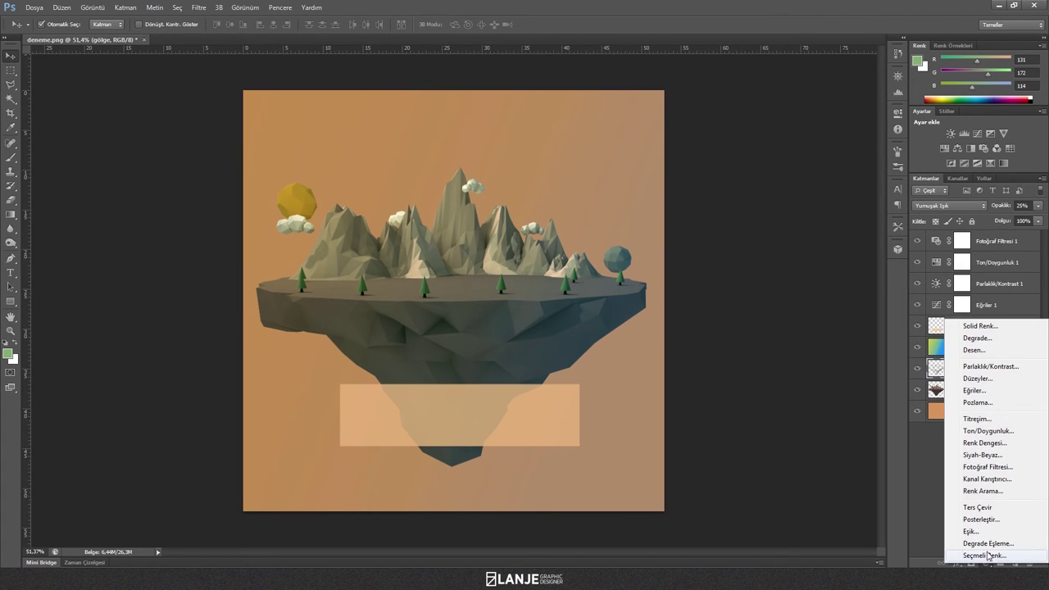
{"action": "left_click", "coordinate": [988, 543]}
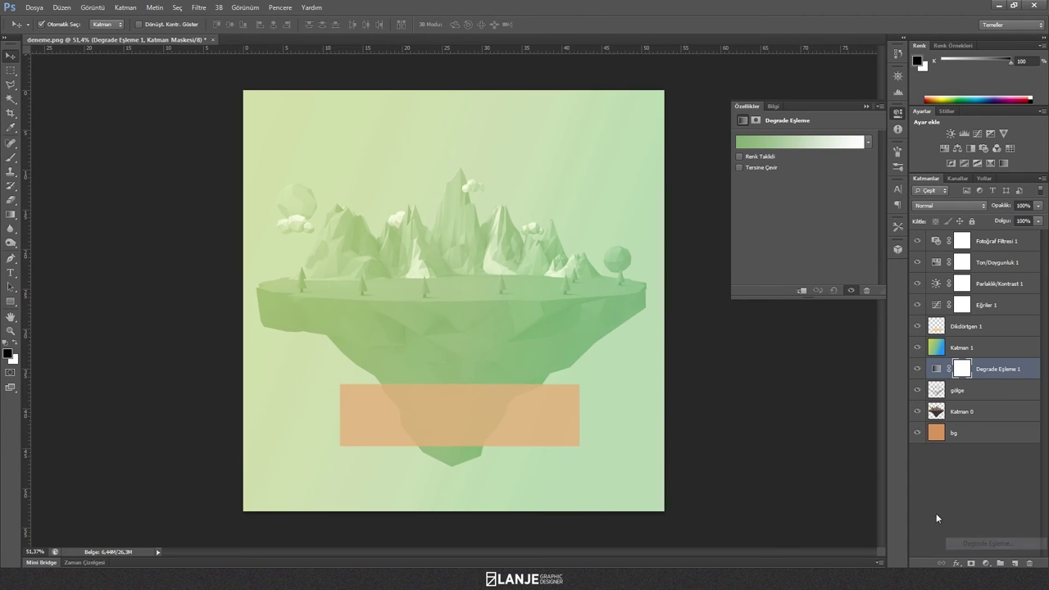
{"action": "left_click", "coordinate": [779, 145]}
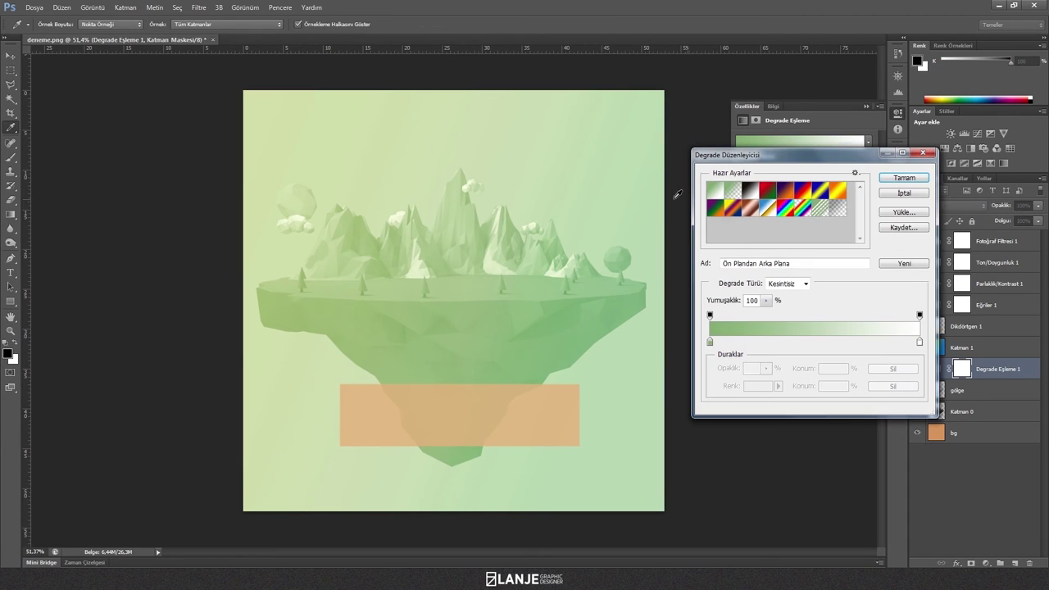
{"action": "left_click", "coordinate": [752, 191]}
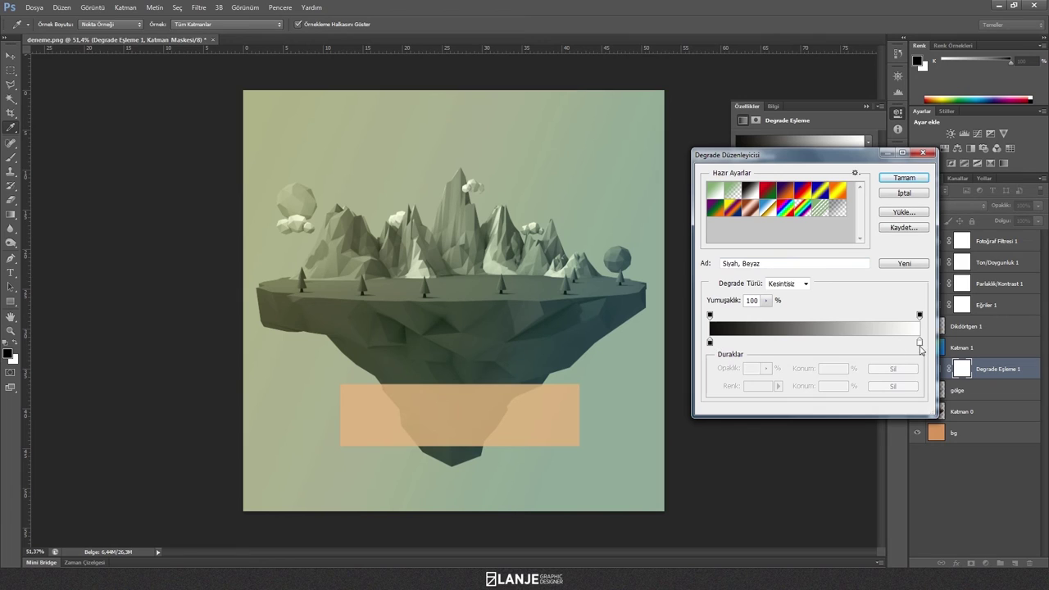
{"action": "double_click", "coordinate": [919, 342]}
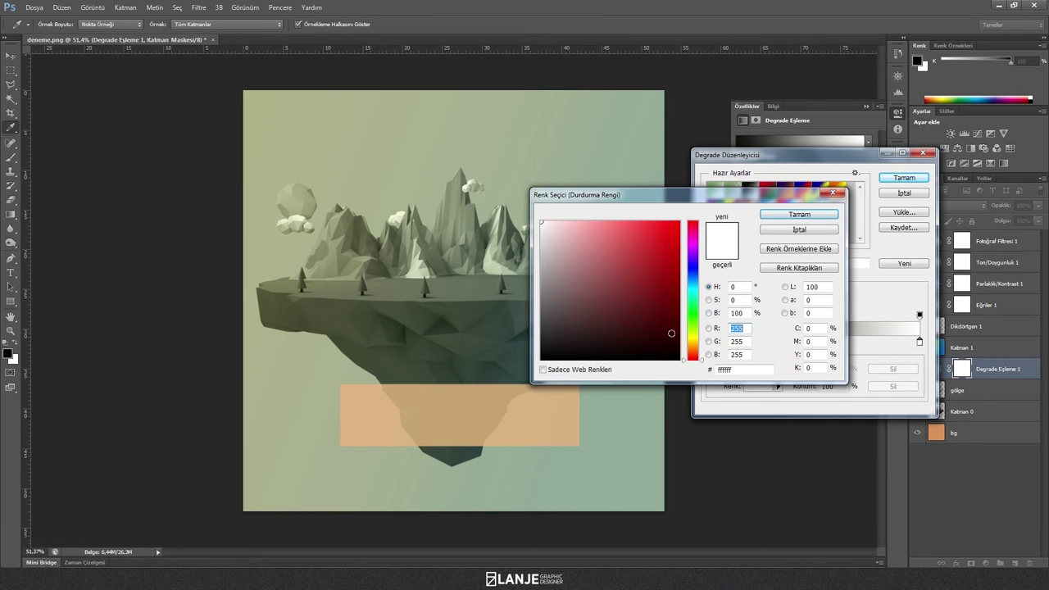
{"action": "left_click_drag", "start_coordinate": [688, 313], "coordinate": [691, 340]}
{"action": "left_click", "coordinate": [612, 230]}
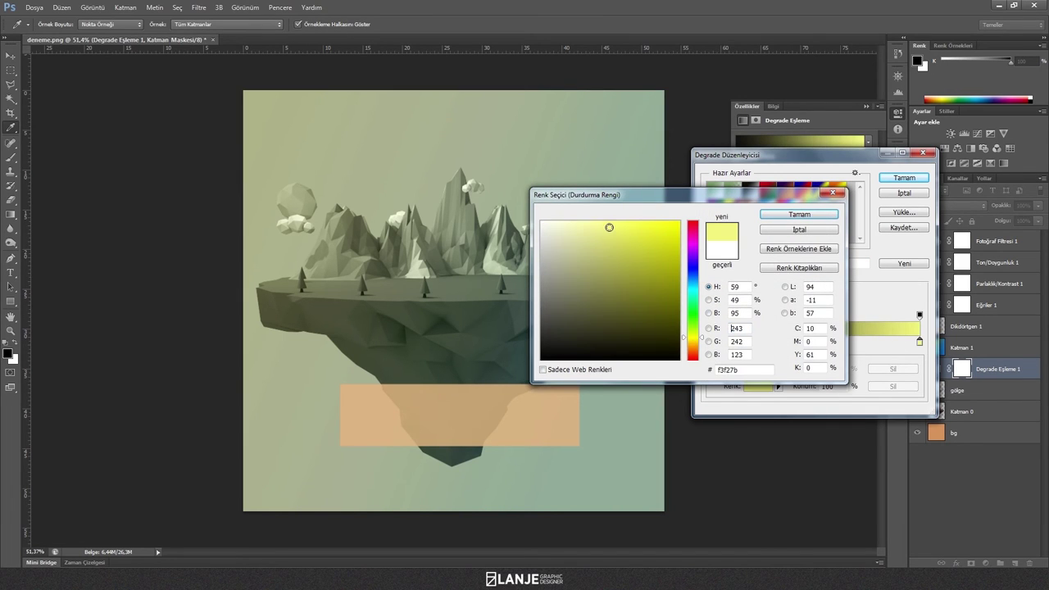
{"action": "left_click", "coordinate": [790, 220]}
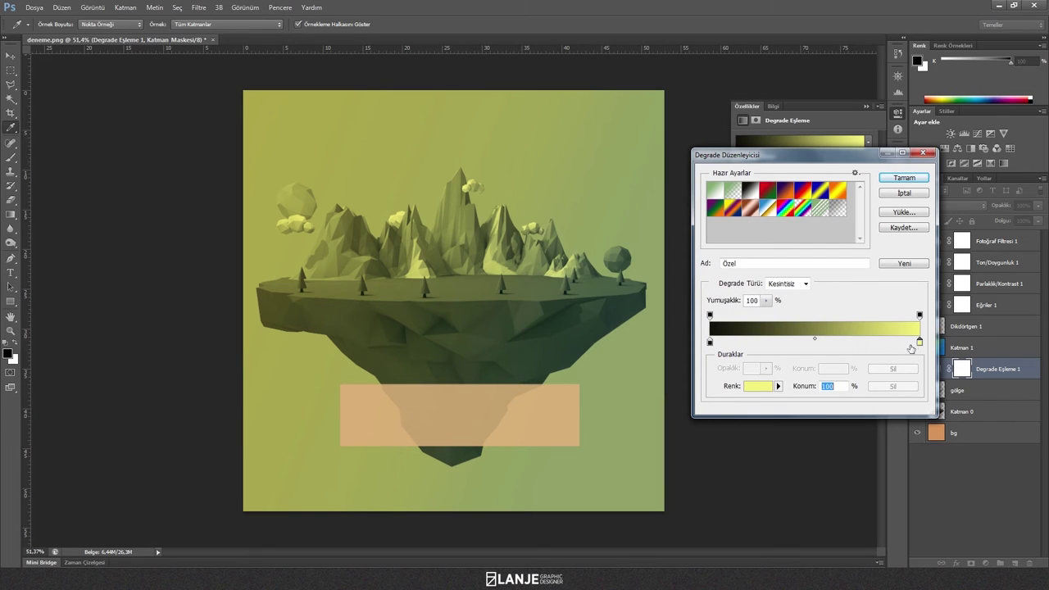
{"action": "double_click", "coordinate": [919, 343]}
{"action": "left_click", "coordinate": [569, 322]}
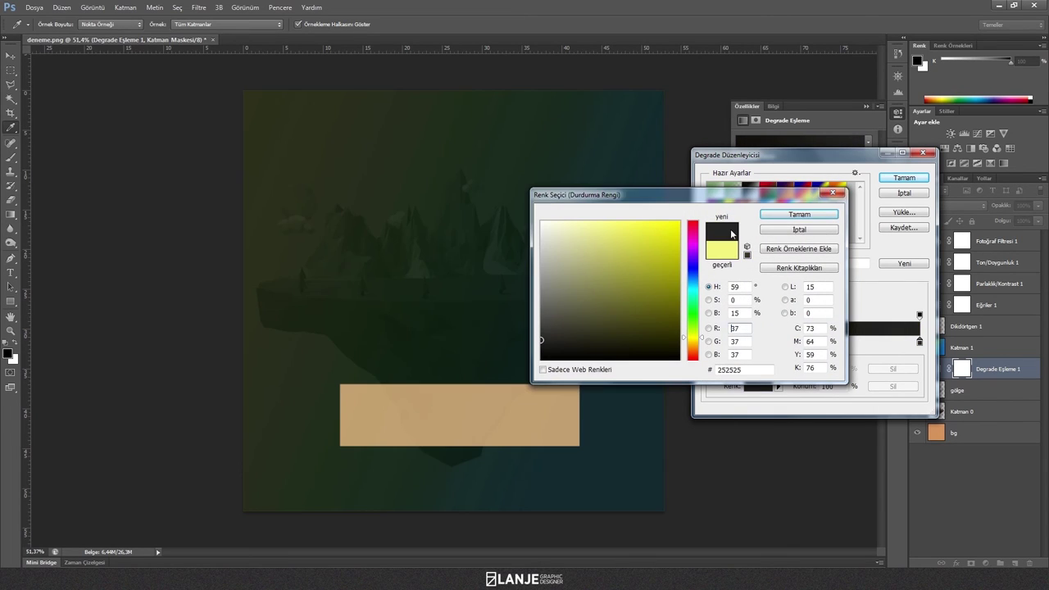
{"action": "left_click", "coordinate": [798, 214]}
Set the gradient map's left stop to golden yellow e4bf48 and confirm the gradient
{"action": "double_click", "coordinate": [709, 343]}
{"action": "left_click", "coordinate": [635, 236]}
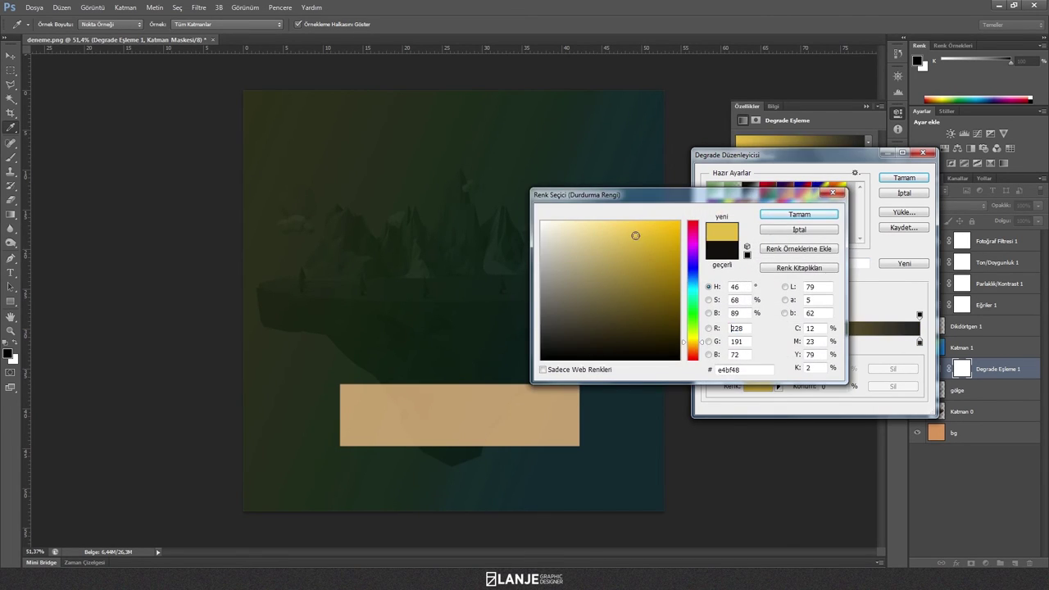
{"action": "left_click", "coordinate": [805, 217]}
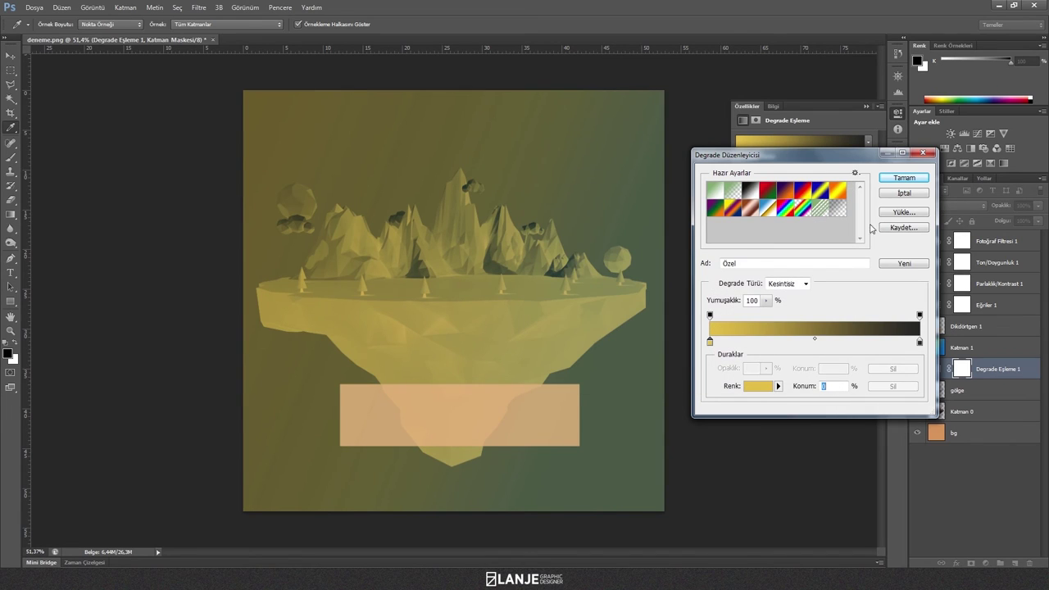
{"action": "left_click", "coordinate": [899, 185]}
{"action": "key", "text": "v"}
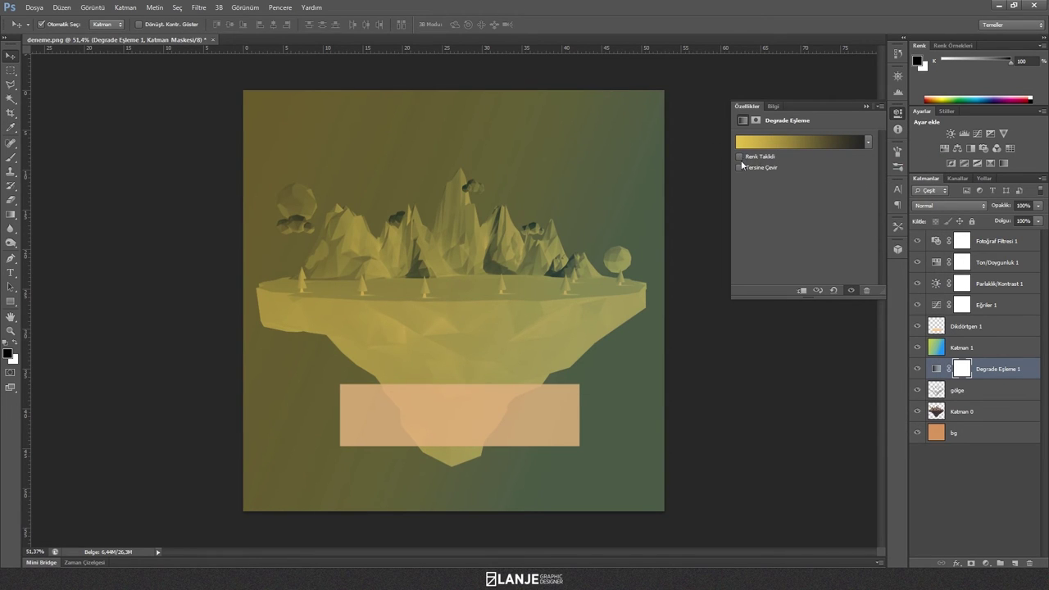
Set Degrade Eşleme 1 to Kaplama (Overlay) blend mode at 20% opacity
{"action": "left_click", "coordinate": [866, 107]}
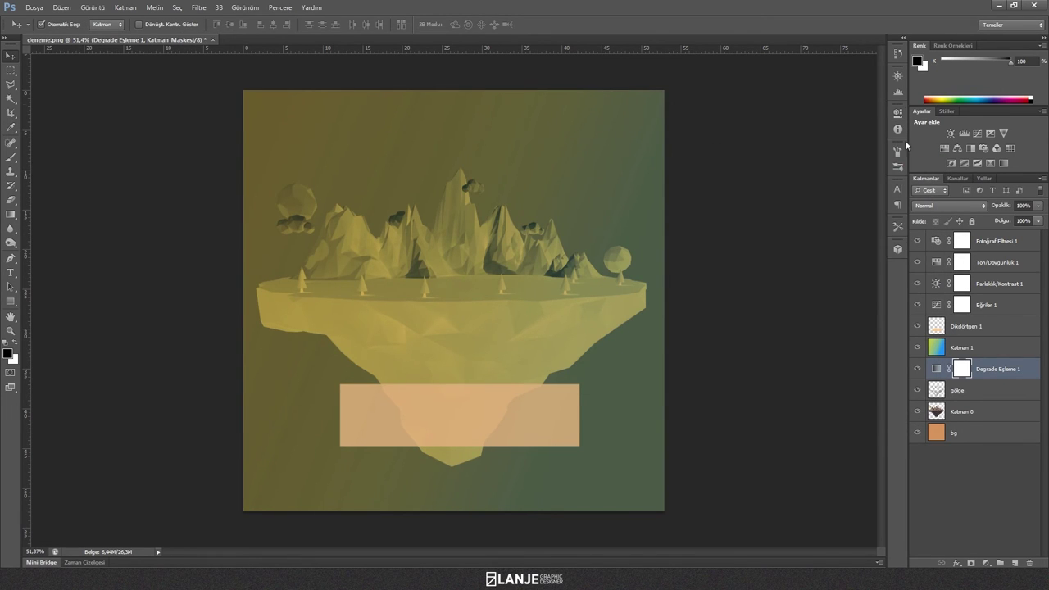
{"action": "left_click", "coordinate": [970, 207]}
{"action": "left_click", "coordinate": [930, 368]}
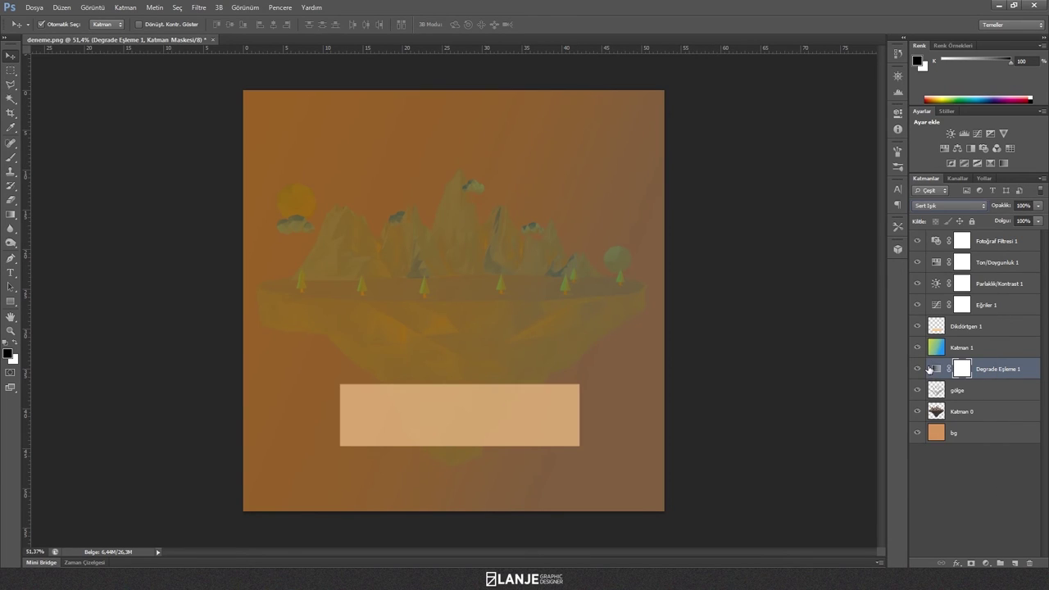
{"action": "left_click", "coordinate": [950, 206]}
{"action": "left_click", "coordinate": [934, 344]}
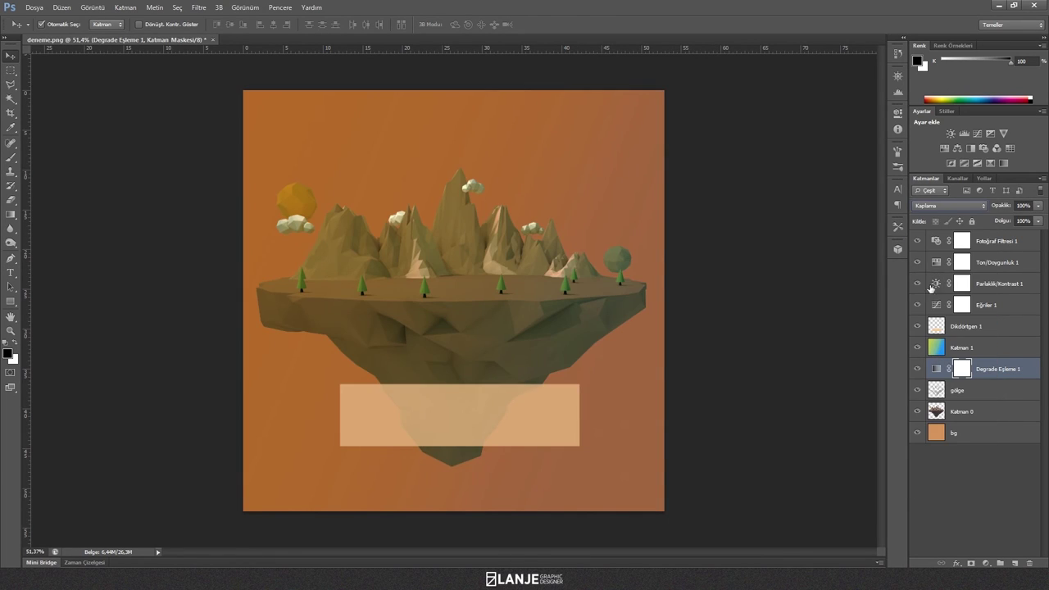
{"action": "left_click_drag", "start_coordinate": [1000, 209], "coordinate": [999, 210]}
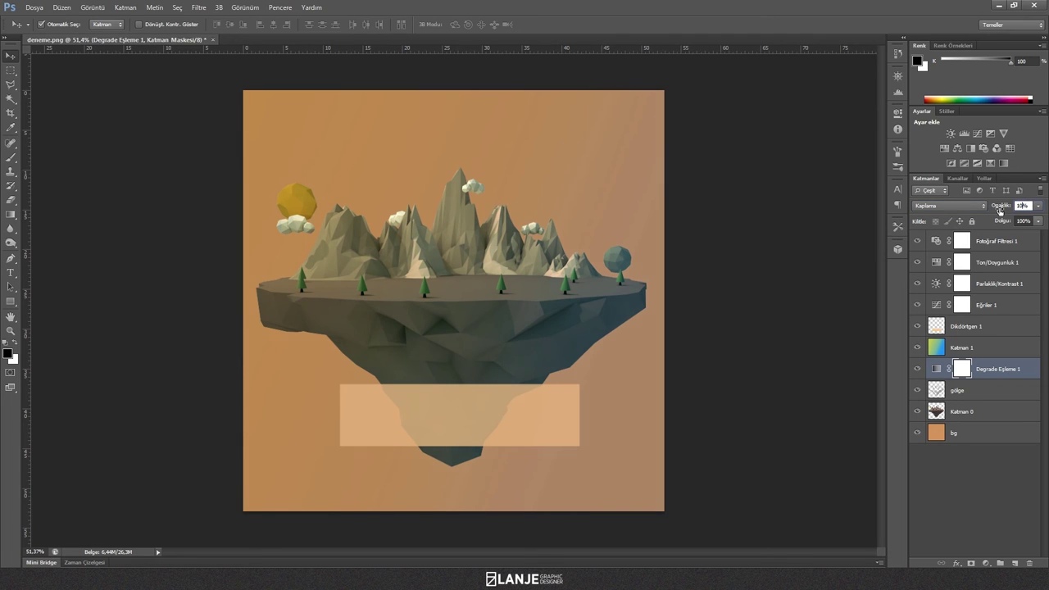
{"action": "left_click", "coordinate": [1022, 489]}
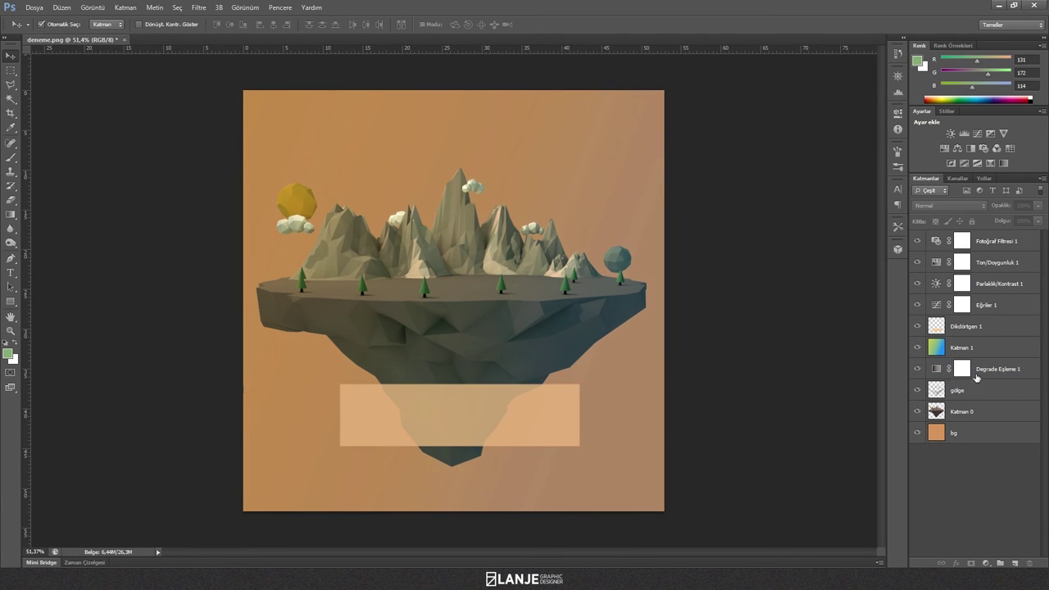
{"action": "left_click", "coordinate": [1012, 366]}
{"action": "double_click", "coordinate": [1020, 206]}
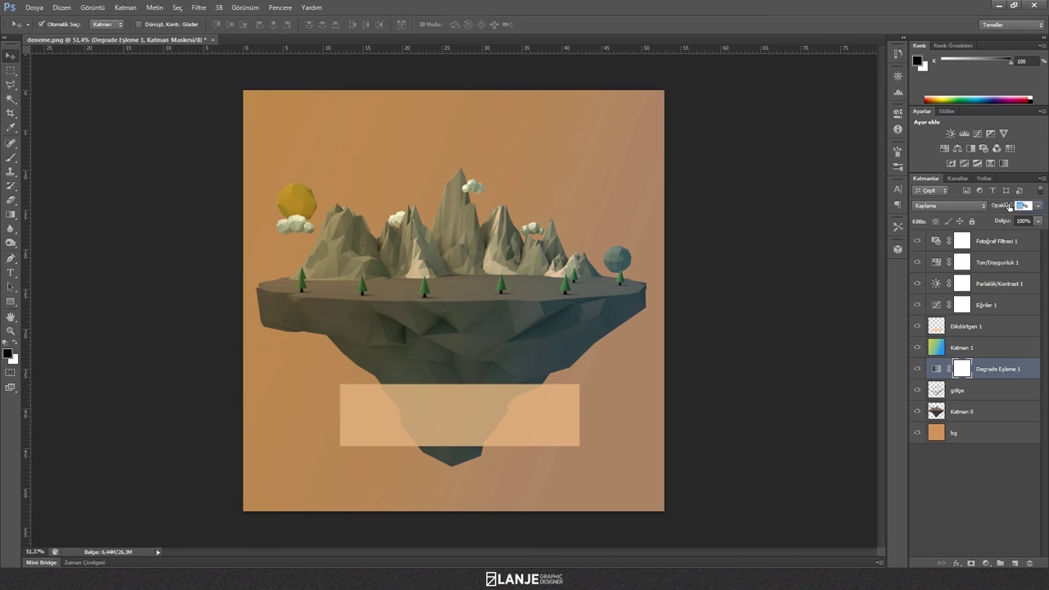
{"action": "key", "text": "Return"}
Lower Katman 1's opacity to 30%
{"action": "left_click", "coordinate": [949, 470]}
{"action": "left_click", "coordinate": [994, 351]}
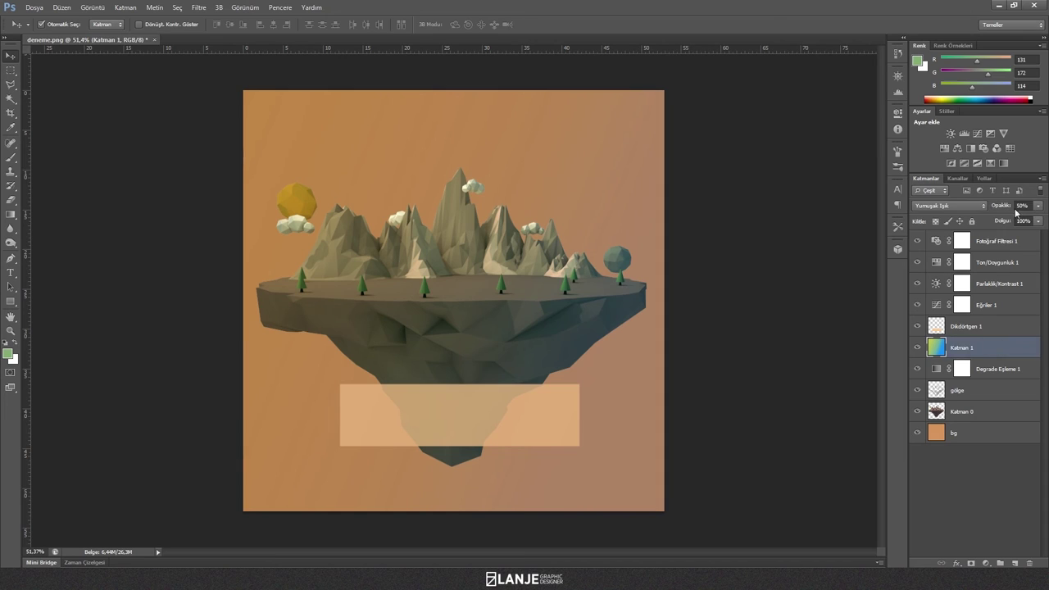
{"action": "left_click", "coordinate": [1023, 206]}
{"action": "type", "text": "30"}
{"action": "left_click", "coordinate": [955, 496]}
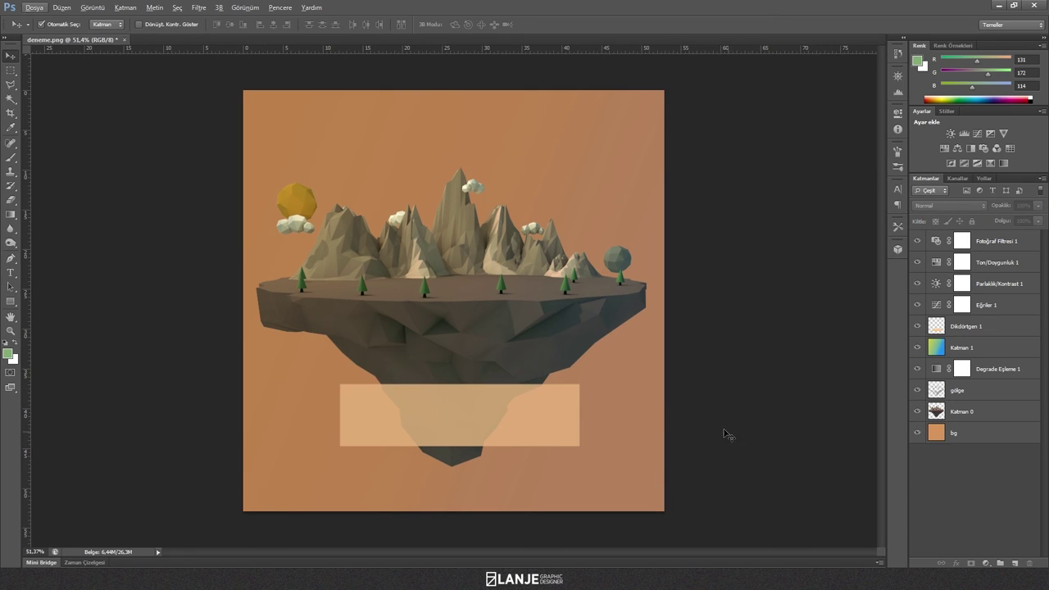
Add a text line on the peach banner reading 'GÜNDÜZ VE GECE'
{"action": "left_click", "coordinate": [975, 327]}
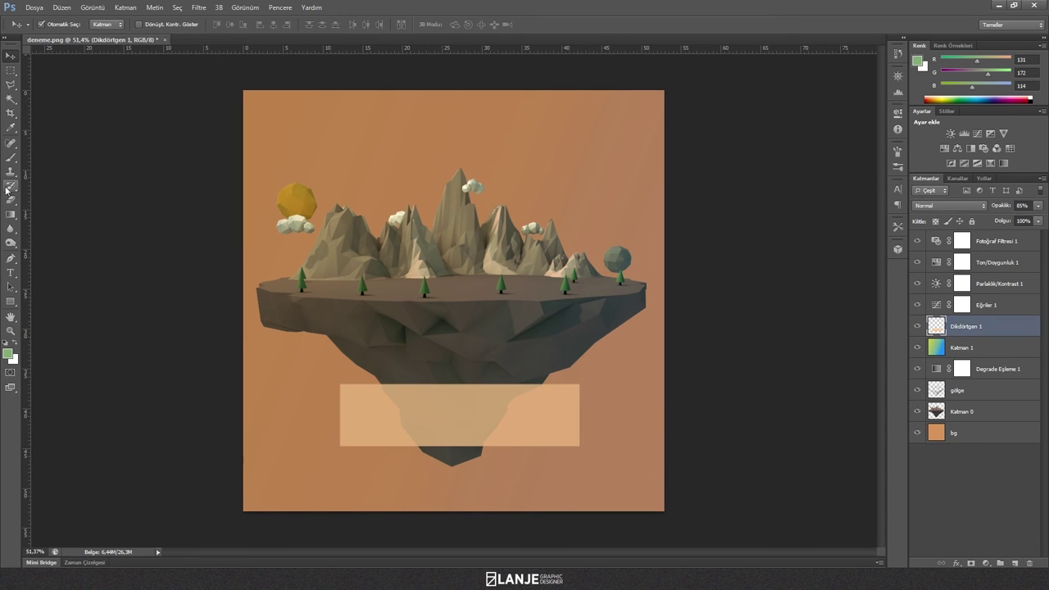
{"action": "key", "text": "t"}
{"action": "key", "text": "alt+t"}
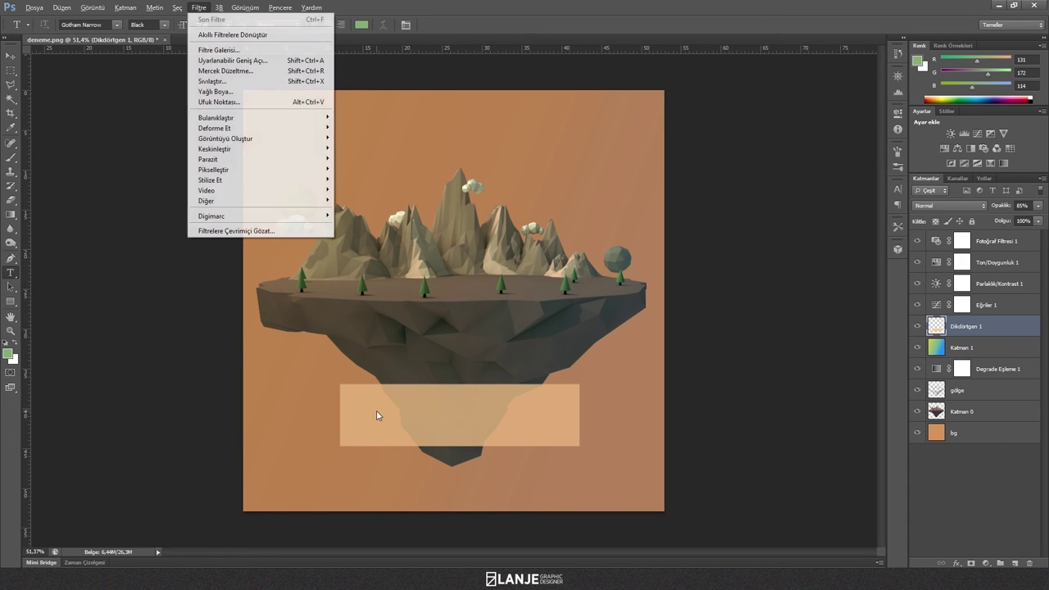
{"action": "key", "text": "Escape"}
{"action": "left_click", "coordinate": [374, 414]}
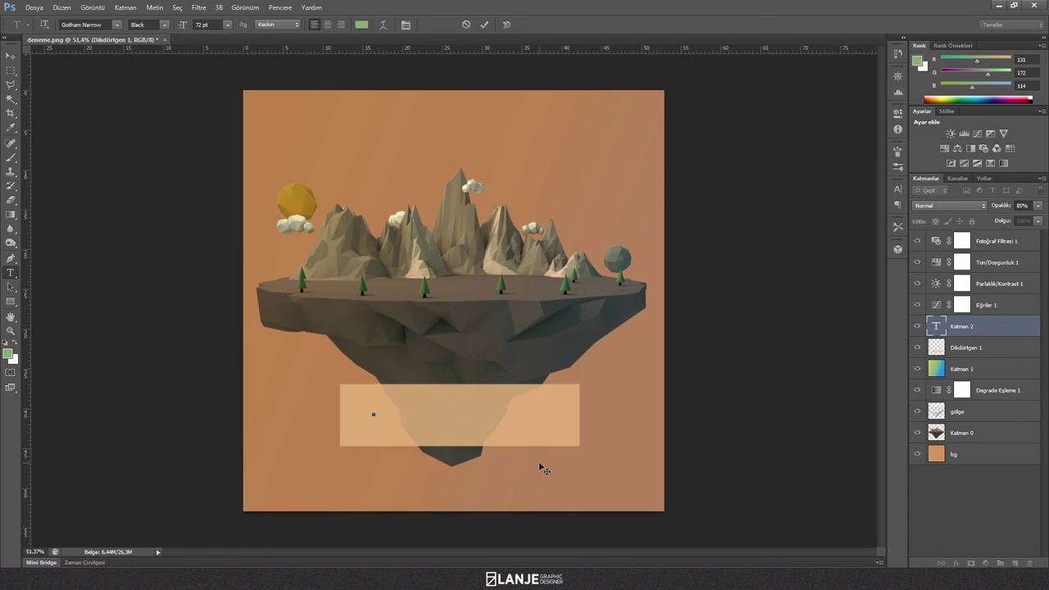
{"action": "type", "text": "G"}
{"action": "type", "text": "ÜNDÜZ"}
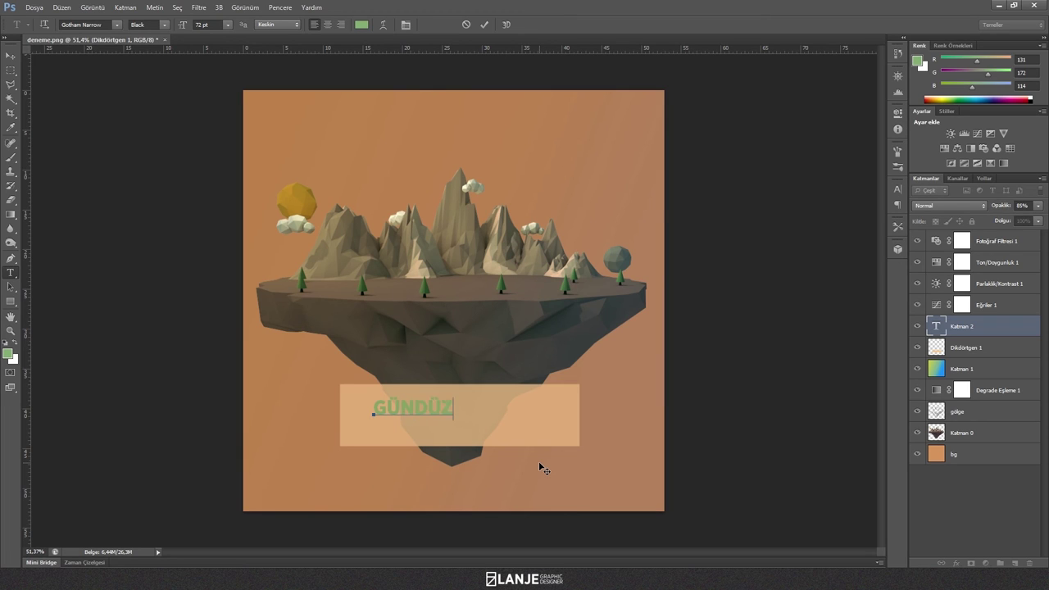
{"action": "type", "text": " VE GECE"}
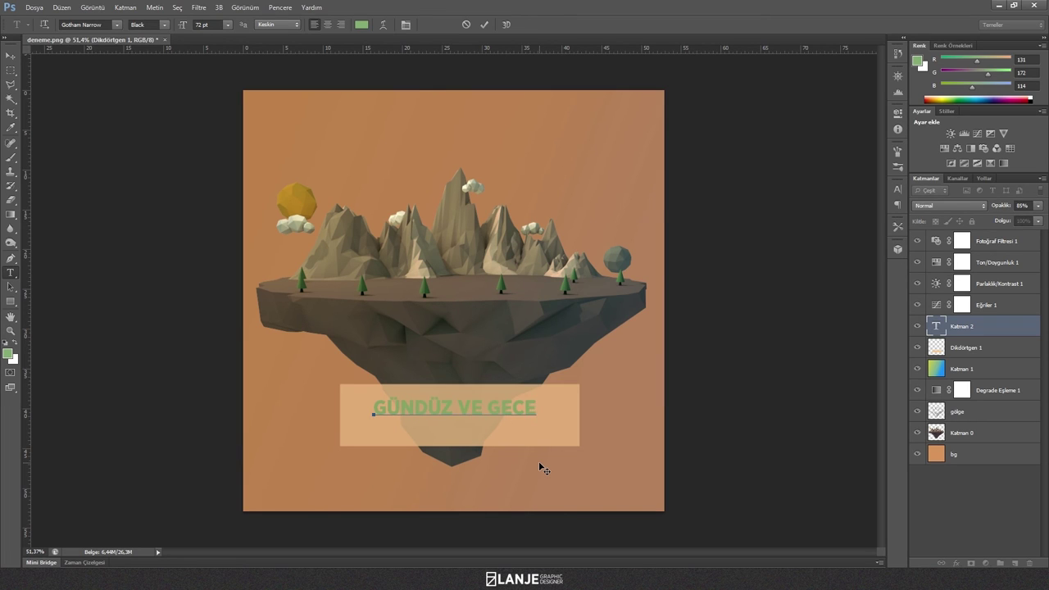
Colour the whole title near-black #131413
{"action": "key", "text": "ctrl+a"}
{"action": "left_click", "coordinate": [361, 25]}
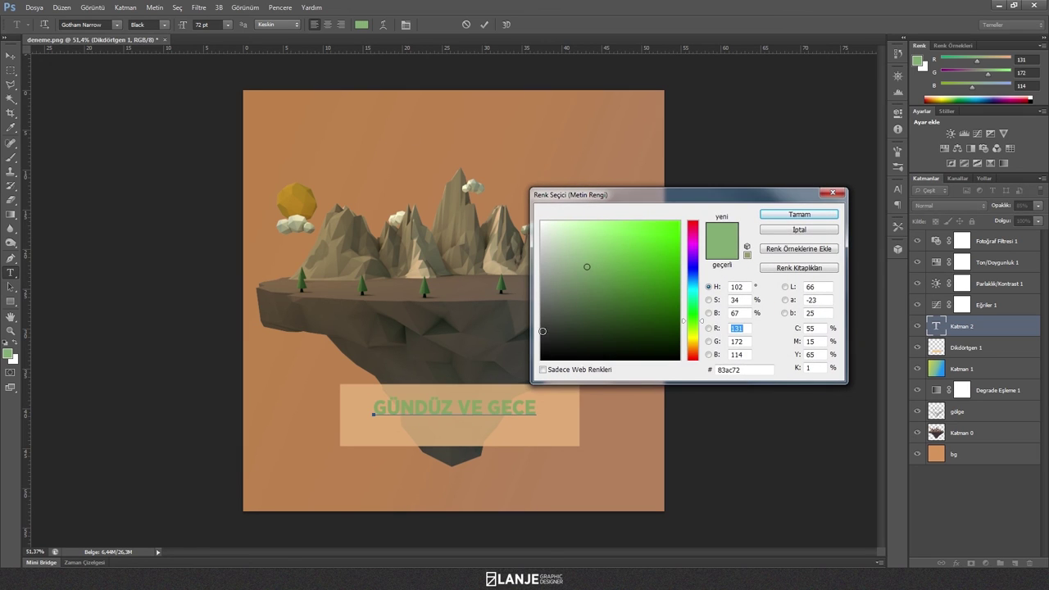
{"action": "left_click", "coordinate": [549, 349]}
{"action": "left_click", "coordinate": [799, 214]}
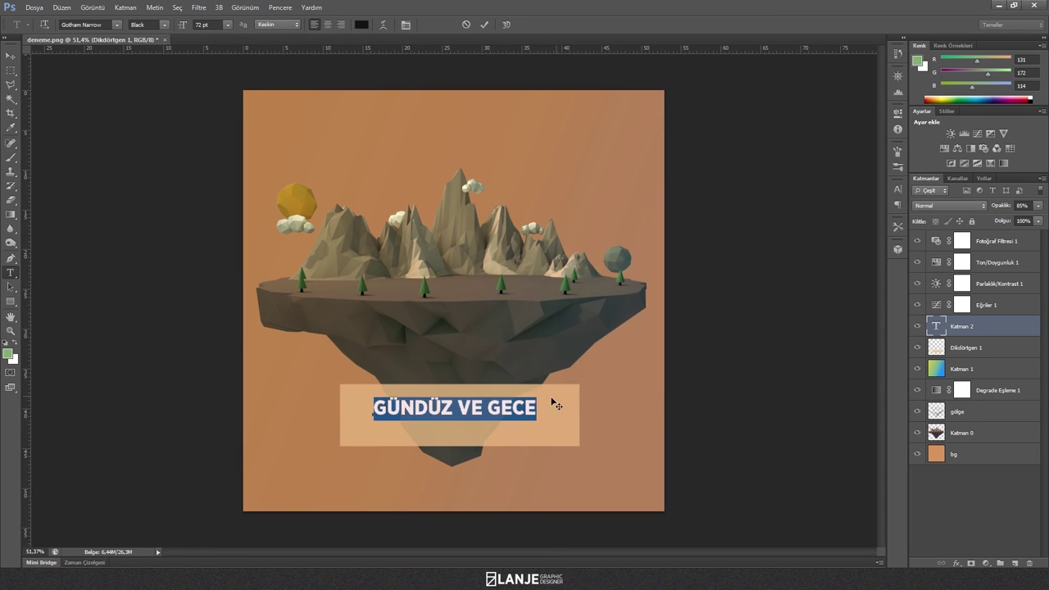
{"action": "left_click", "coordinate": [557, 403]}
Set 'GÜNDÜZ' to the Light weight and nudge the title lower on the banner
{"action": "left_click_drag", "start_coordinate": [456, 401], "coordinate": [365, 398]}
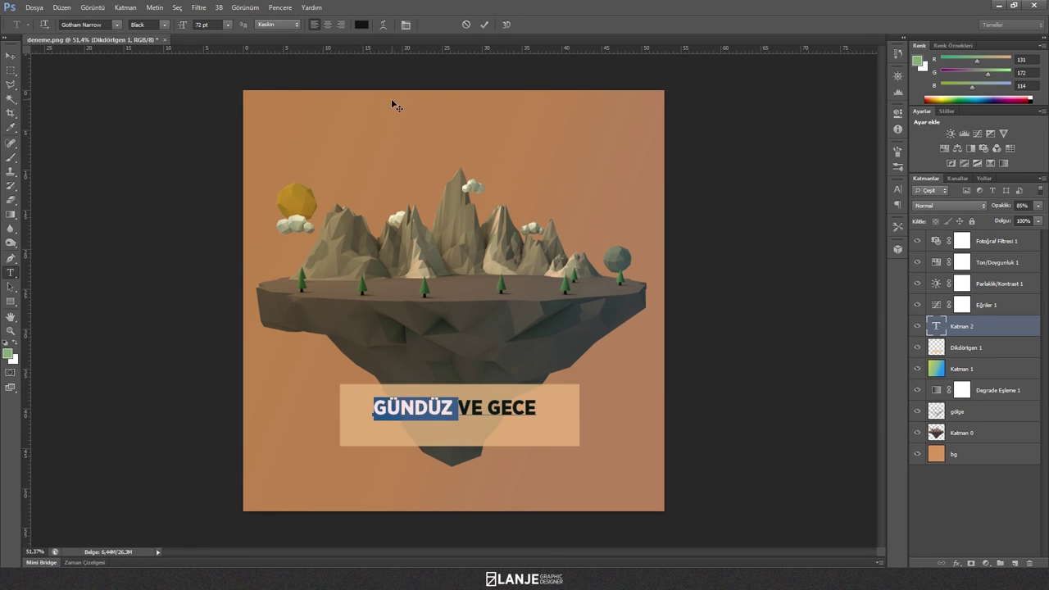
{"action": "left_click", "coordinate": [166, 29]}
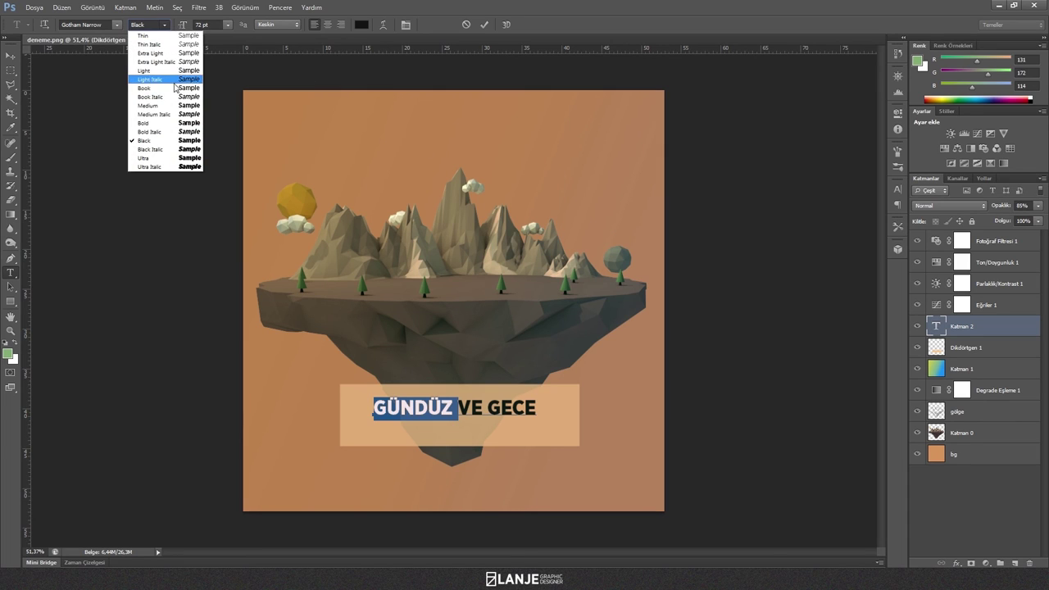
{"action": "left_click", "coordinate": [155, 78]}
{"action": "left_click", "coordinate": [474, 414]}
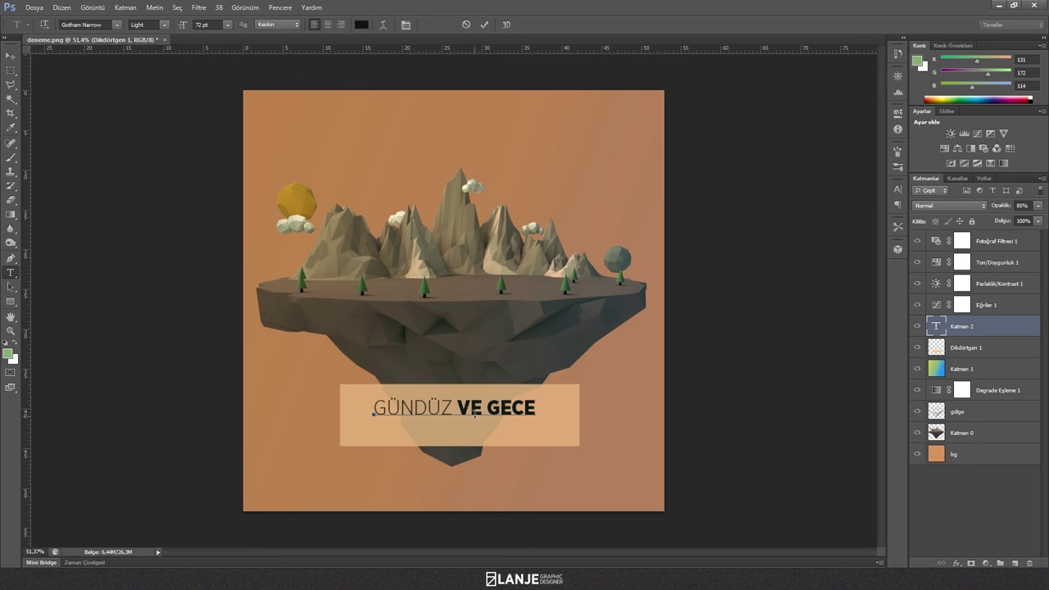
{"action": "mouse_move", "coordinate": [544, 415]}
{"action": "left_mouse_down", "text": "ctrl"}
{"action": "mouse_move", "coordinate": [528, 428]}
{"action": "mouse_move", "coordinate": [544, 427]}
{"action": "left_mouse_up", "text": "ctrl"}
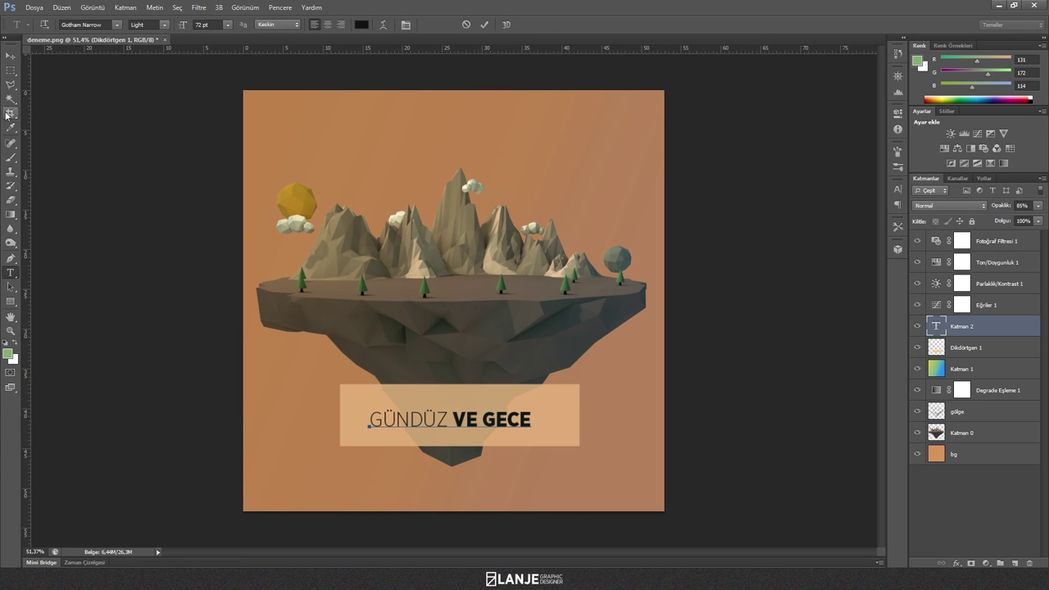
Commit the title text and enlarge it to about 122%
{"action": "left_click", "coordinate": [10, 54]}
{"action": "key", "text": "ctrl+t"}
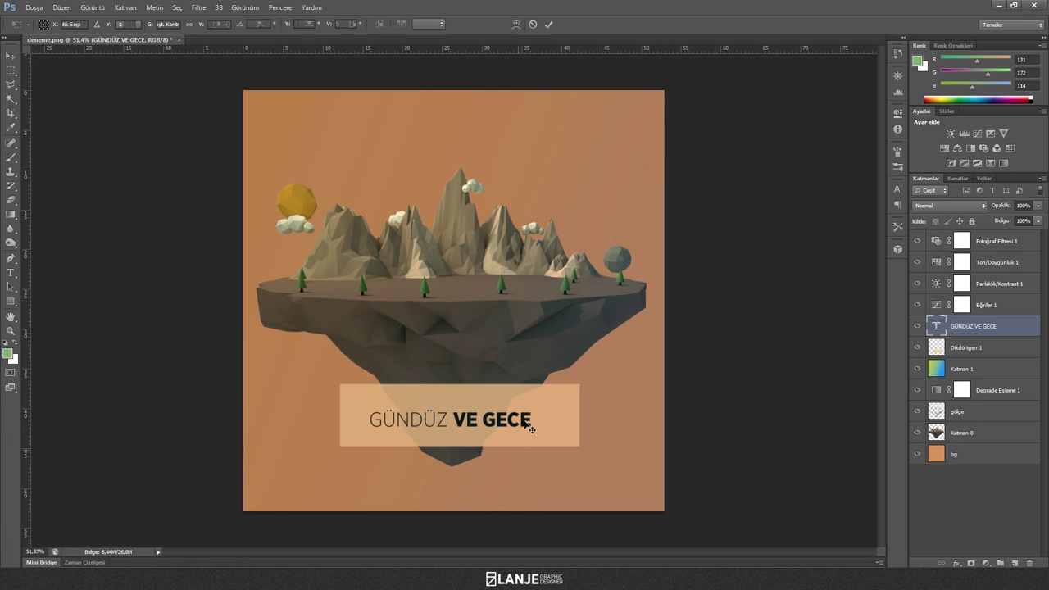
{"action": "mouse_move", "coordinate": [536, 407]}
{"action": "left_mouse_down"}
{"action": "mouse_move", "coordinate": [572, 402]}
{"action": "mouse_move", "coordinate": [519, 417]}
{"action": "left_mouse_up"}
{"action": "key", "text": "Return"}
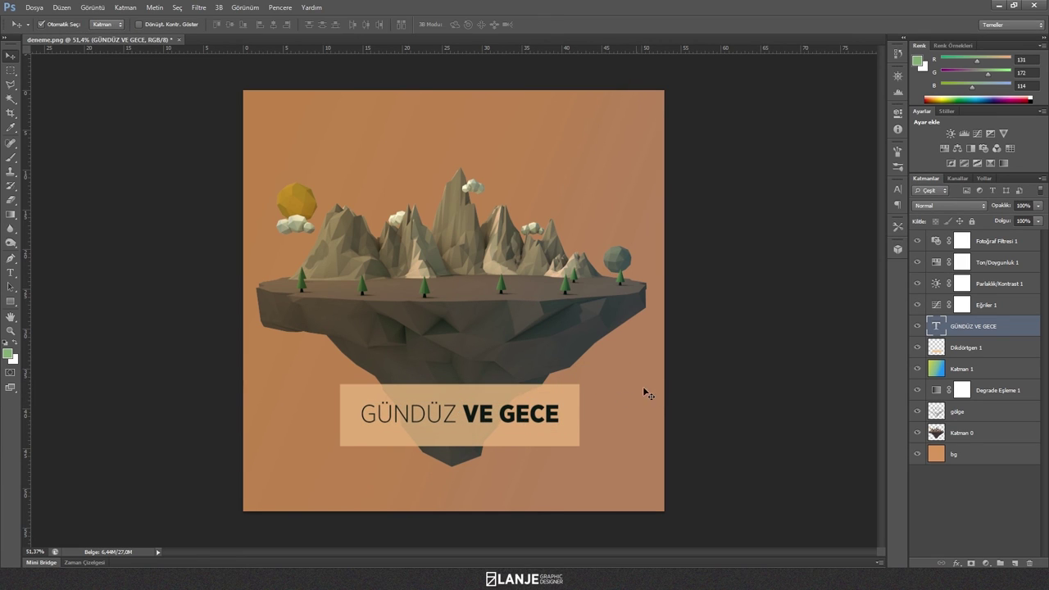
Align the title's vertical and horizontal centres to a rectangular selection of the peach banner, then deselect
{"action": "key", "text": "m"}
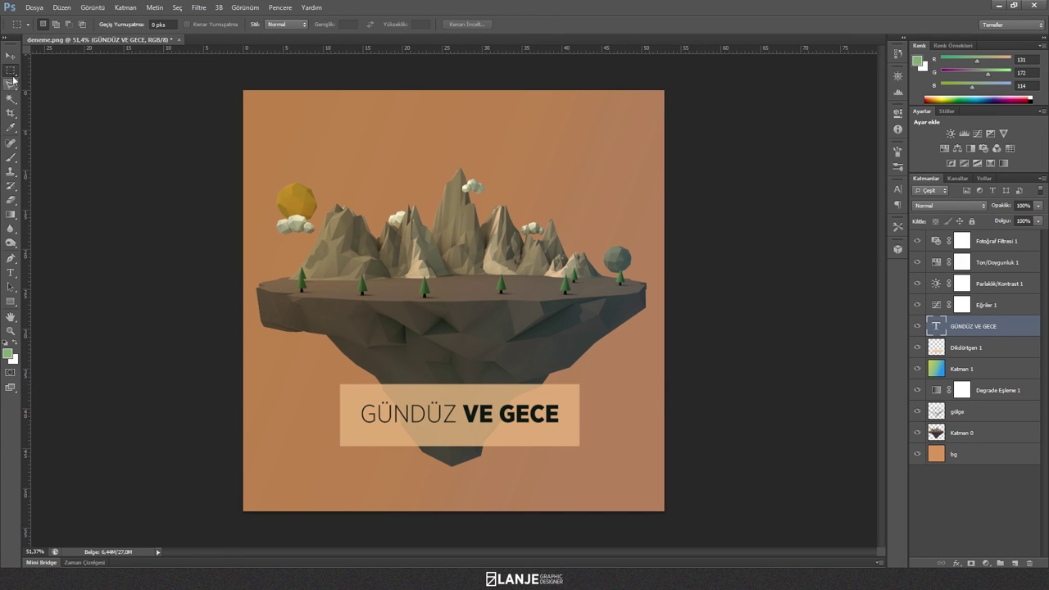
{"action": "right_click", "coordinate": [11, 70]}
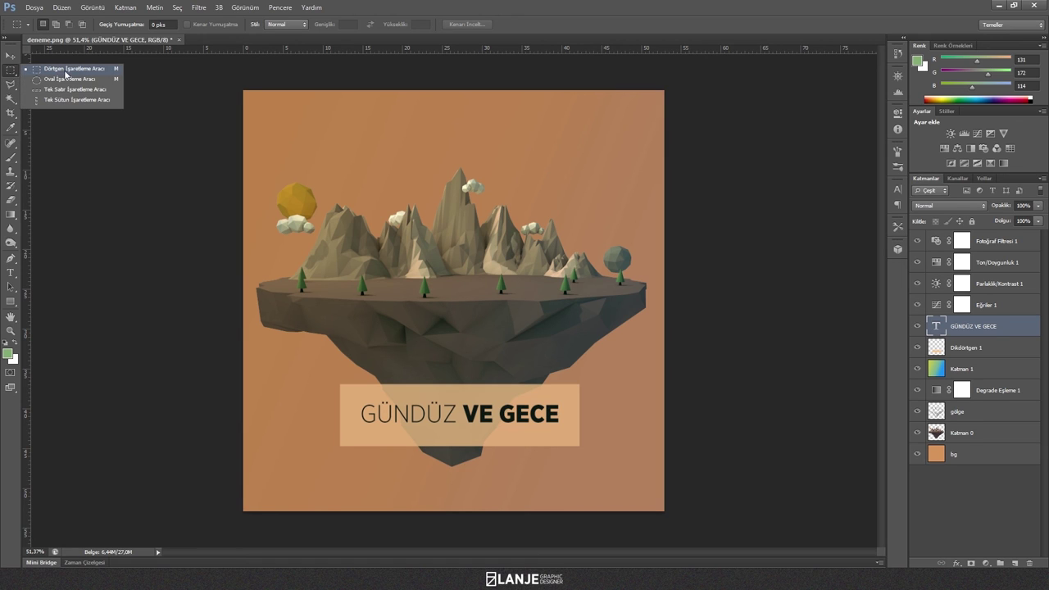
{"action": "left_click", "coordinate": [65, 72]}
{"action": "left_click_drag", "start_coordinate": [338, 383], "coordinate": [580, 444]}
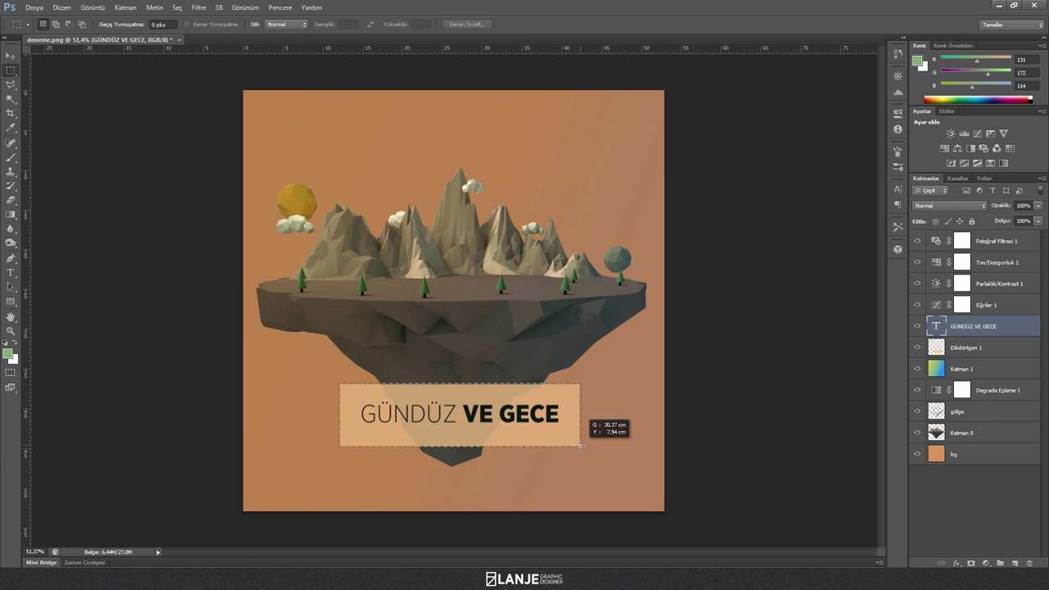
{"action": "left_click_drag", "start_coordinate": [580, 444], "coordinate": [580, 444]}
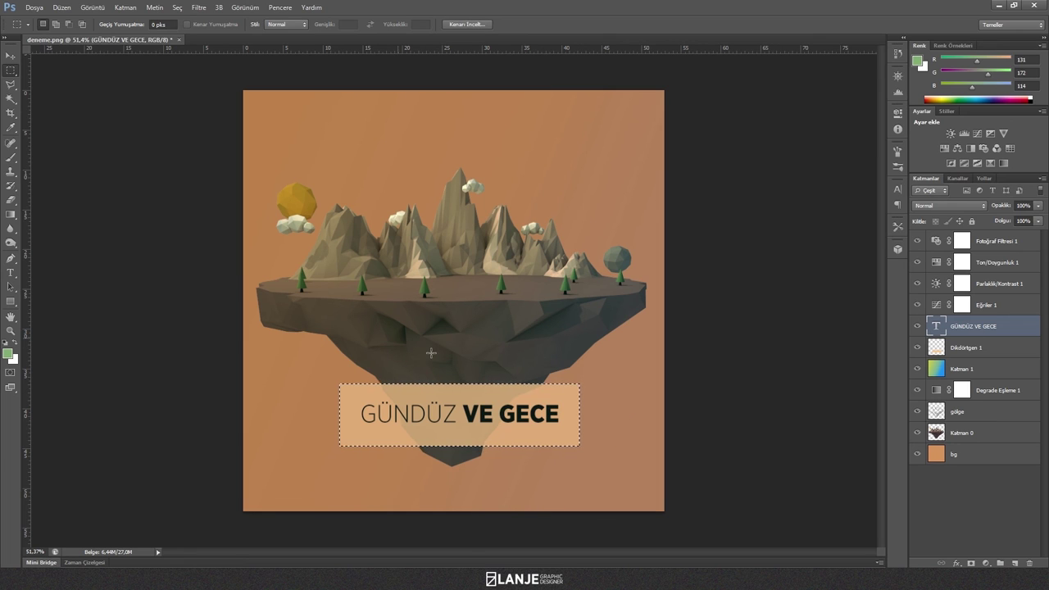
{"action": "left_click", "coordinate": [11, 55]}
{"action": "left_click", "coordinate": [229, 23]}
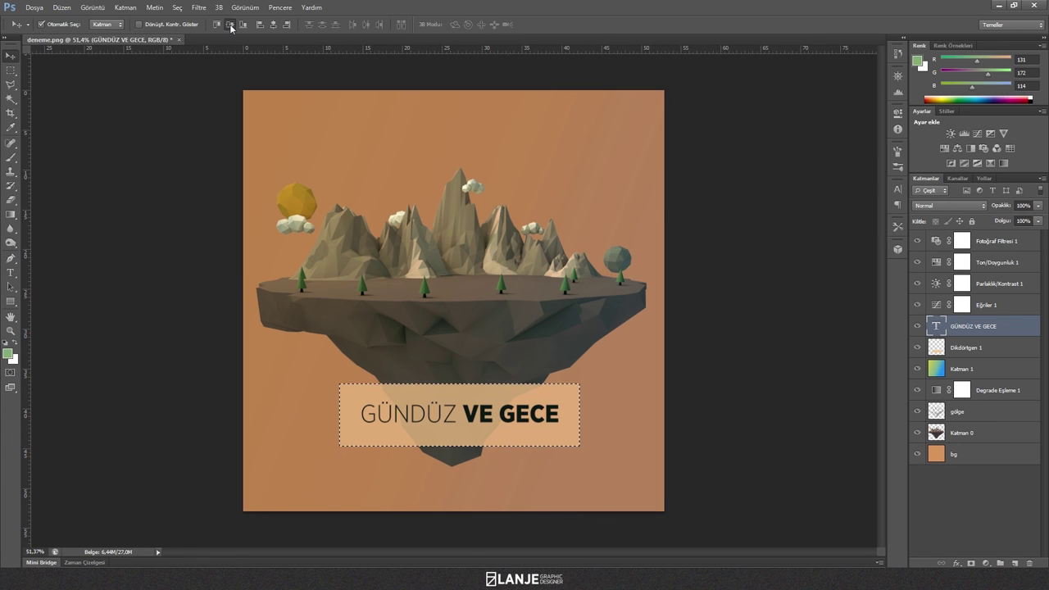
{"action": "left_click", "coordinate": [273, 24]}
{"action": "key", "text": "ctrl+d"}
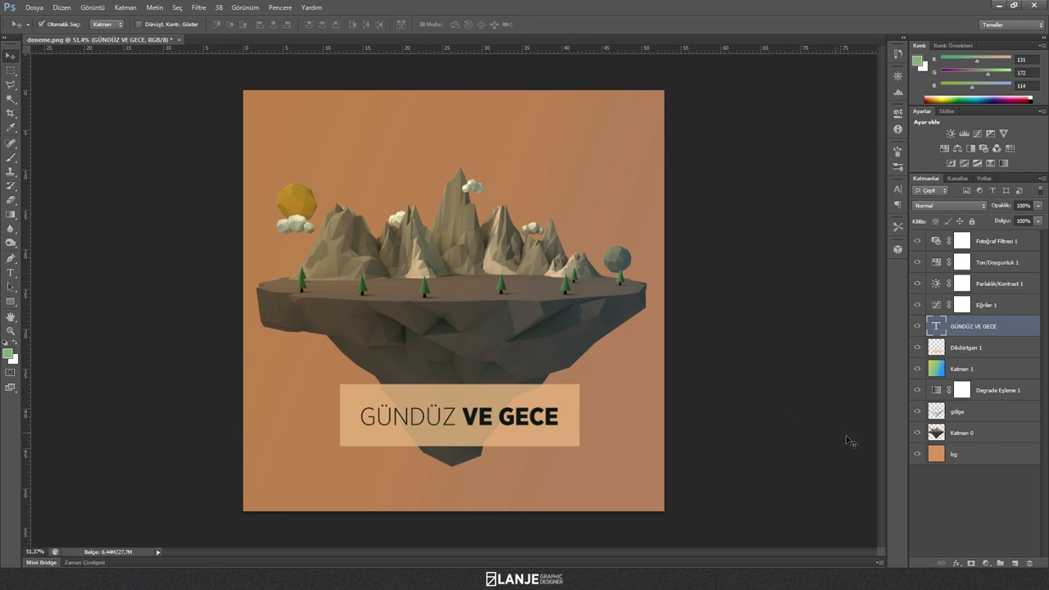
{"action": "scroll", "coordinate": [702, 341], "scroll_direction": "up", "scroll_amount": 1, "text": "alt"}
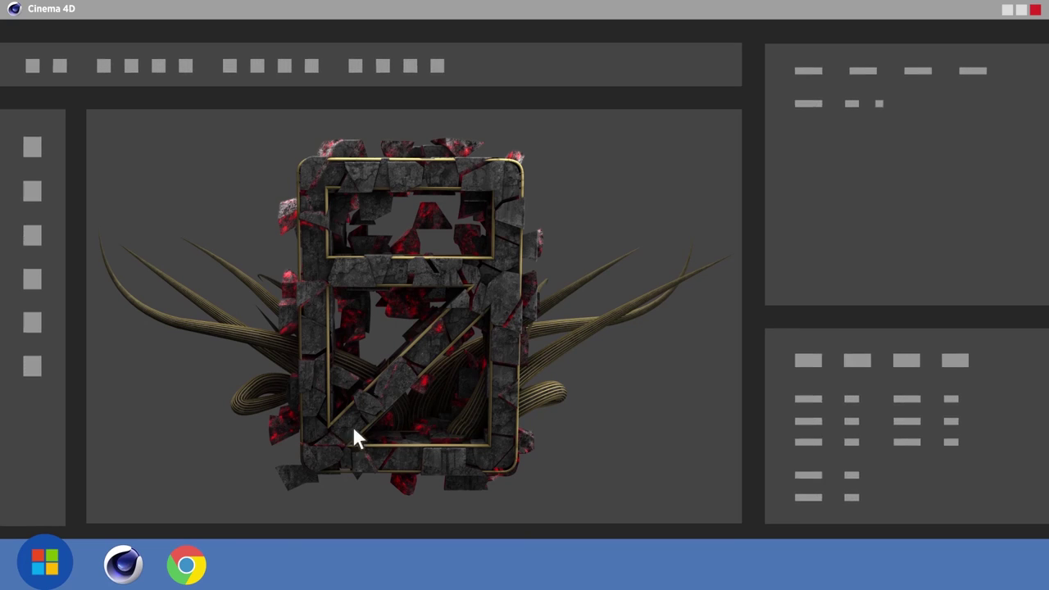
Bring up the YouTube channel page via the Chrome icon on the taskbar
{"action": "left_click", "coordinate": [193, 557]}
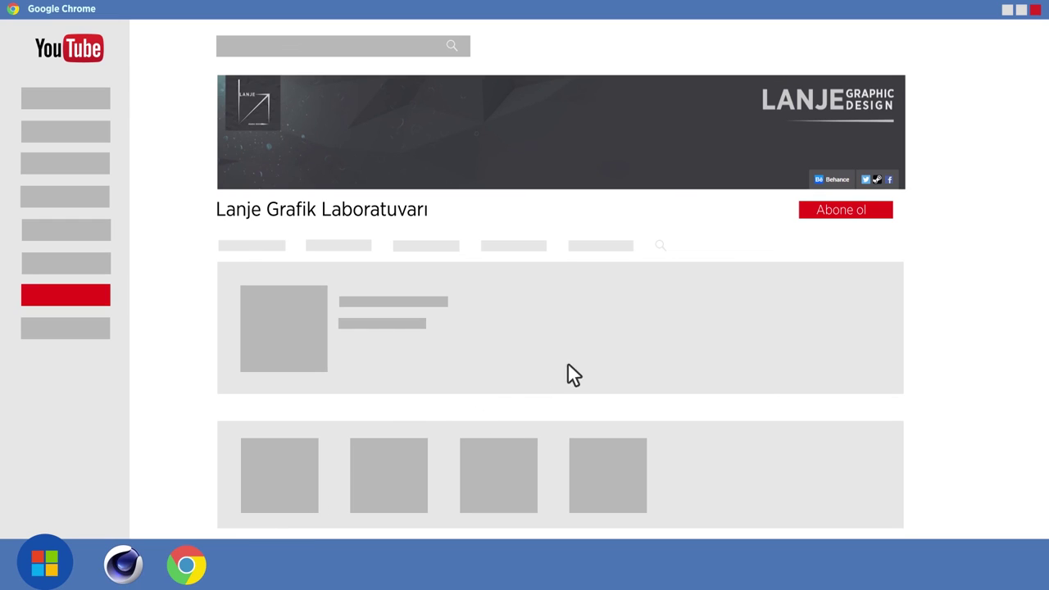